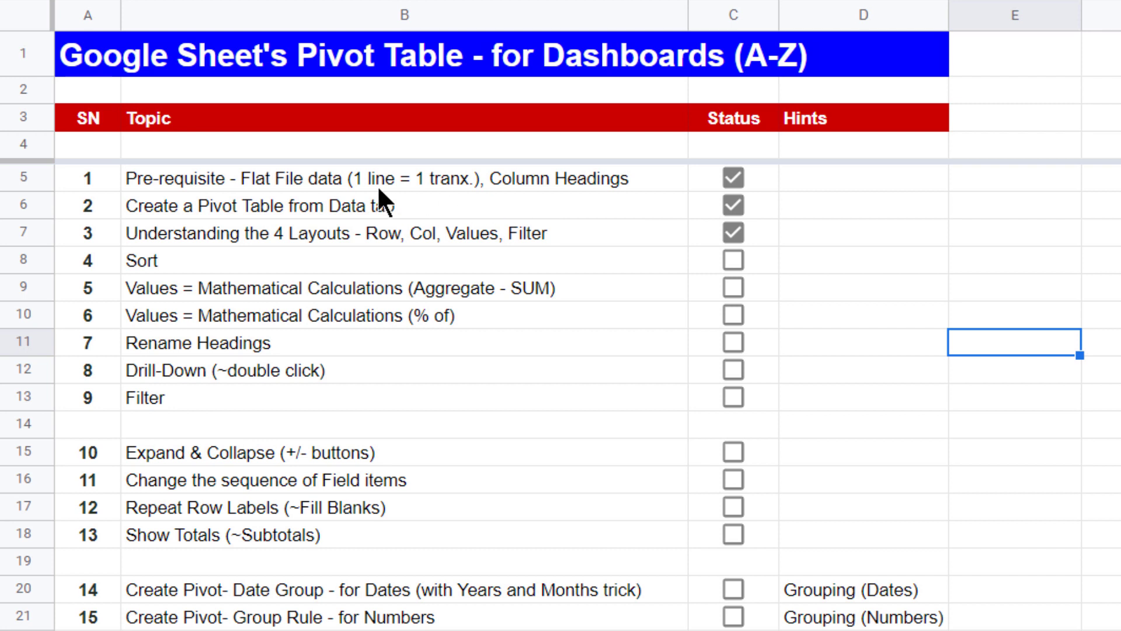
Review the first three agenda topics: flat file prerequisite, creating a pivot table, and the four layouts.
{"action": "mouse_move", "coordinate": [366, 175]}
{"action": "left_mouse_down"}
{"action": "mouse_move", "coordinate": [355, 233]}
{"action": "mouse_move", "coordinate": [756, 242]}
{"action": "left_mouse_up"}
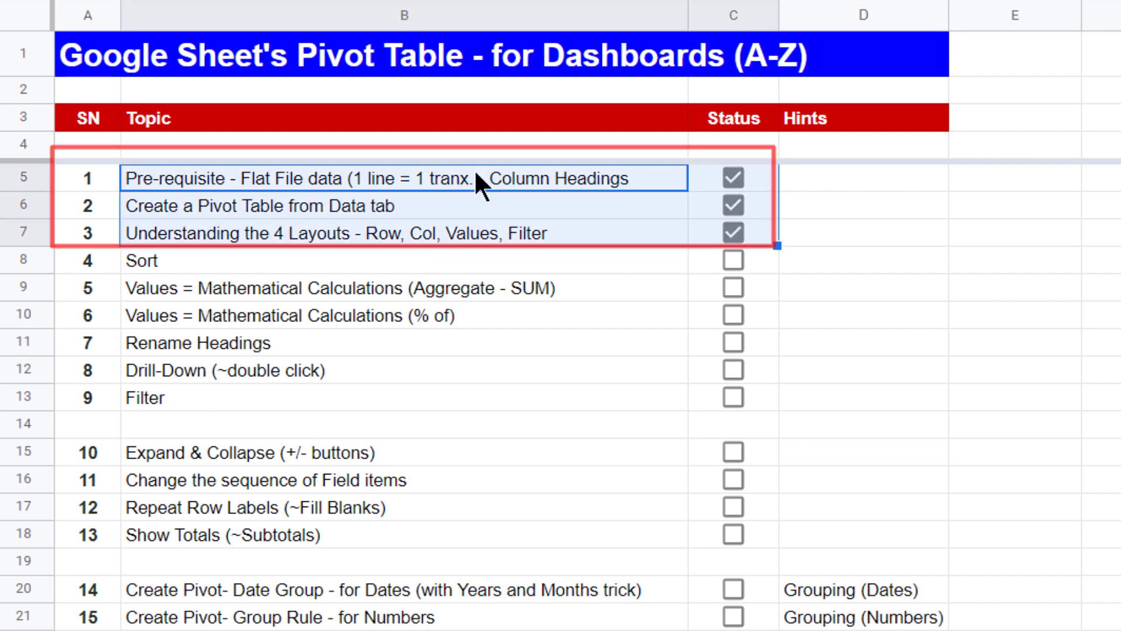
{"action": "left_click", "coordinate": [418, 186]}
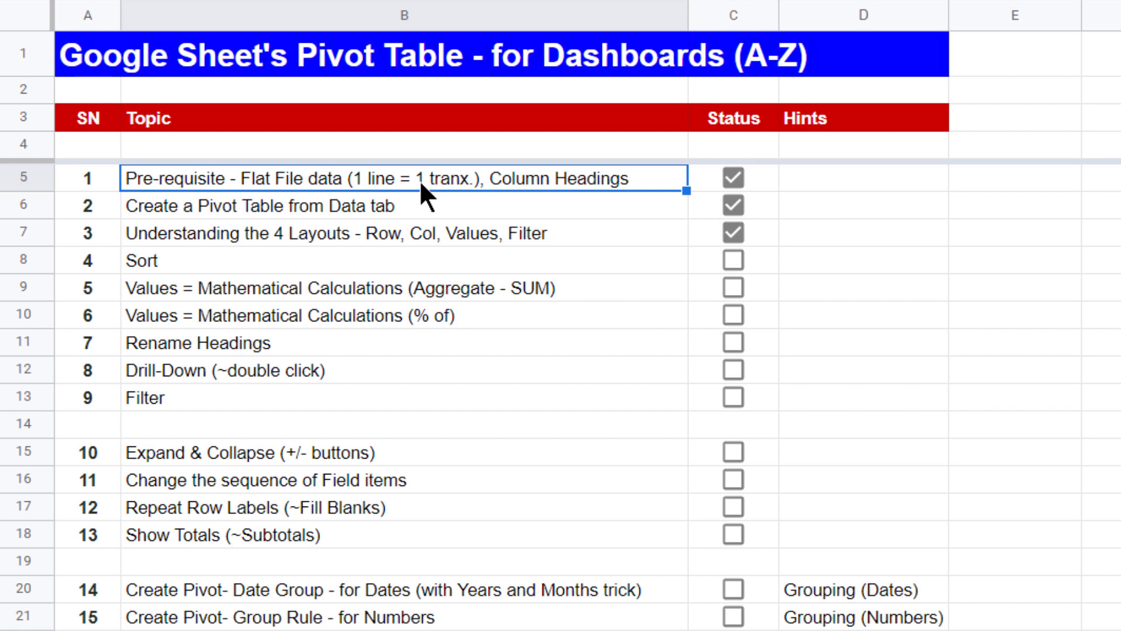
{"action": "left_click", "coordinate": [320, 203]}
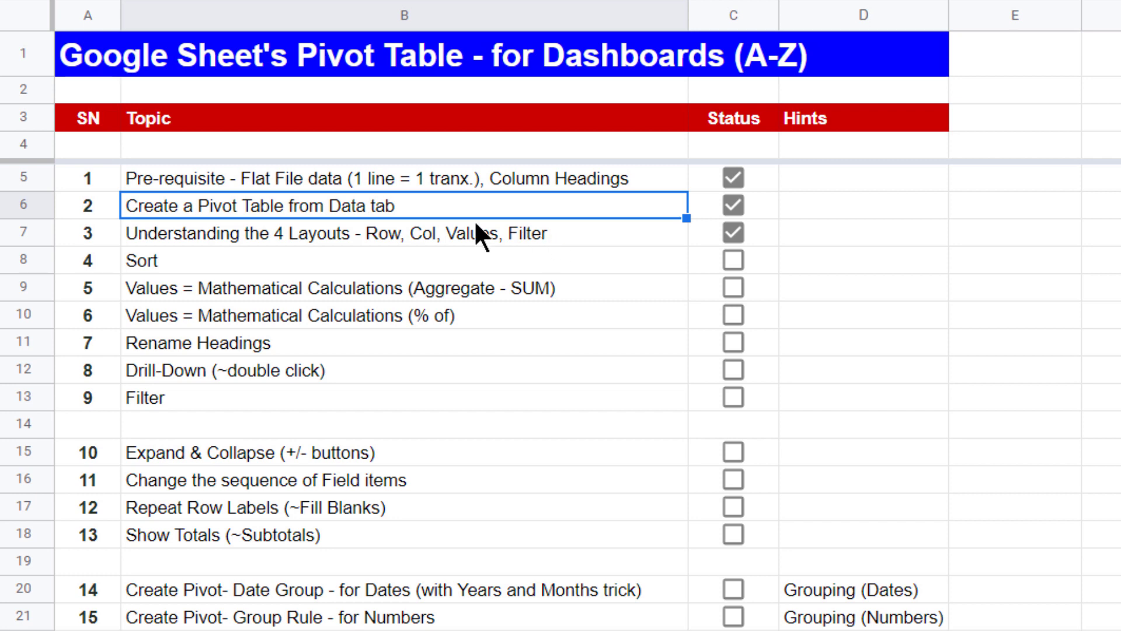
{"action": "left_click", "coordinate": [402, 181]}
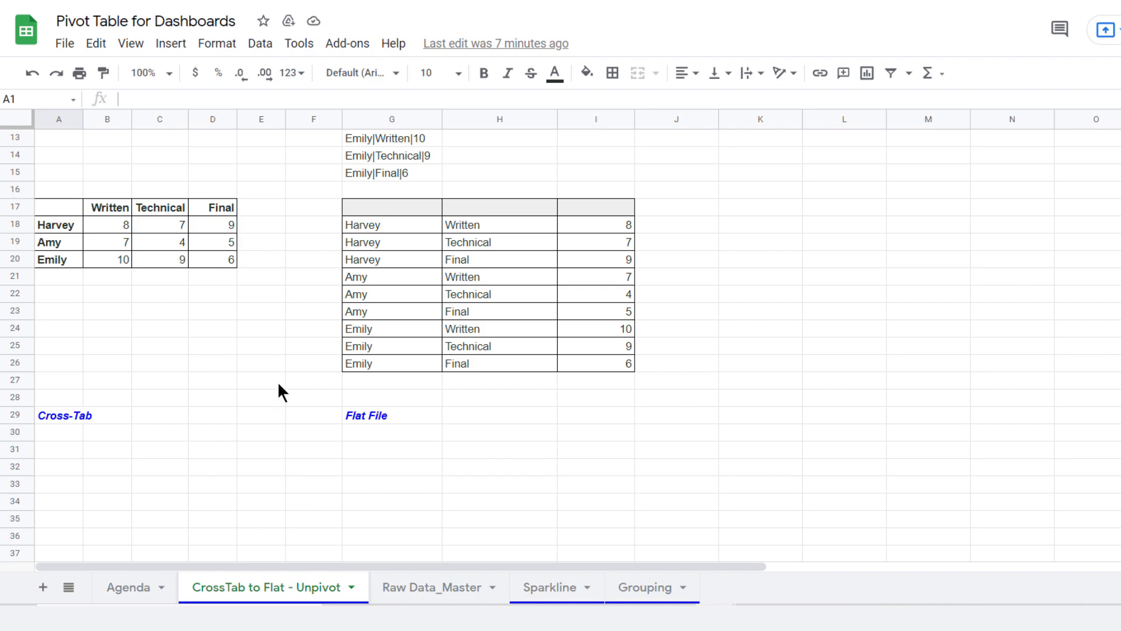
View the Cross-Tab and Flat File example tables on the CrossTab to Flat - Unpivot sheet.
{"action": "scroll", "coordinate": [279, 385], "scroll_direction": "down", "scroll_amount": 2}
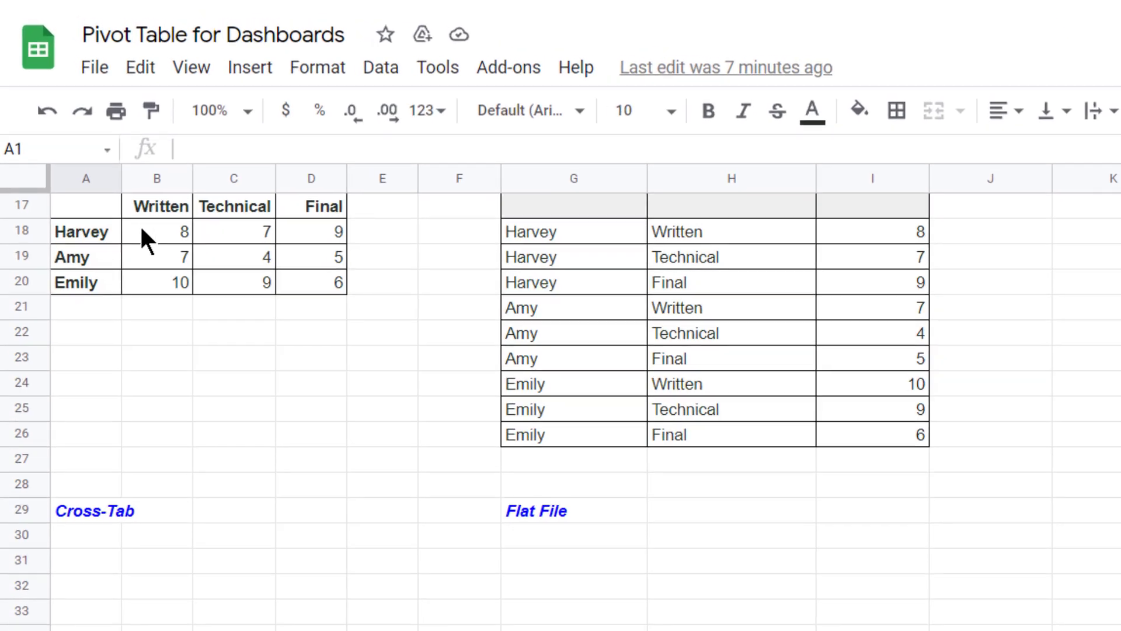
{"action": "left_click_drag", "start_coordinate": [619, 260], "coordinate": [986, 503]}
{"action": "left_click", "coordinate": [370, 416]}
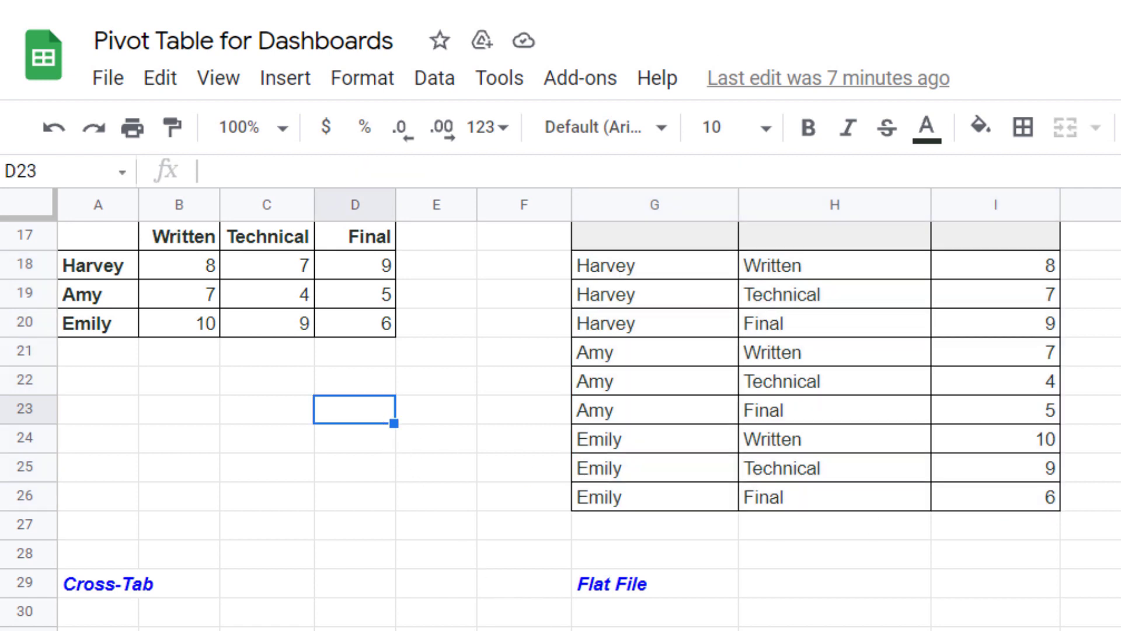
{"action": "left_click", "coordinate": [103, 584]}
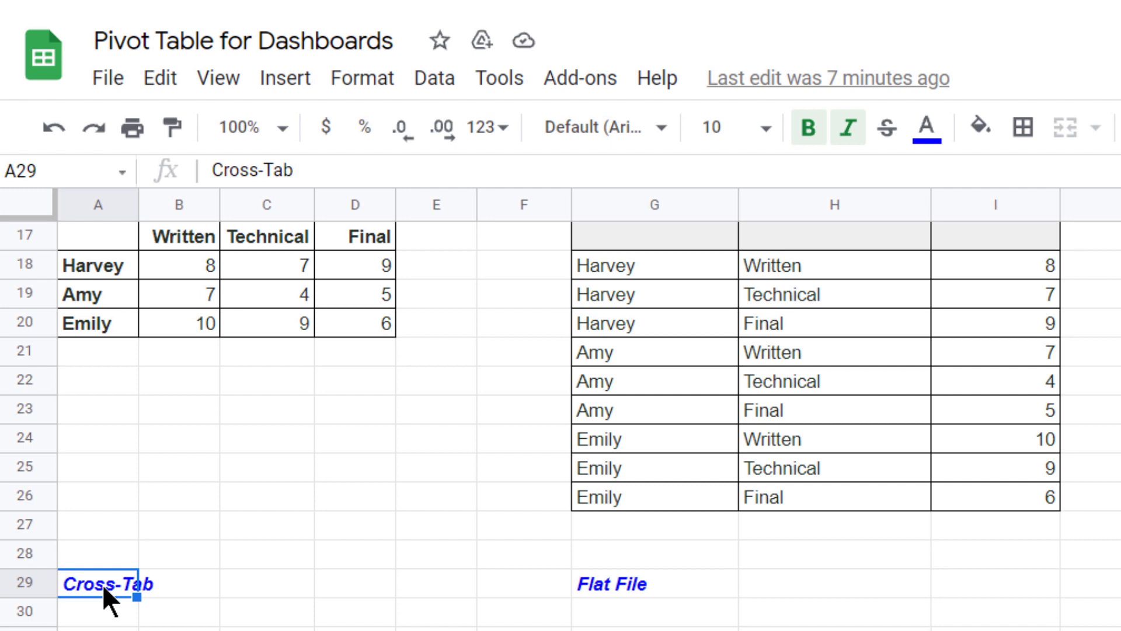
{"action": "left_click", "coordinate": [211, 416]}
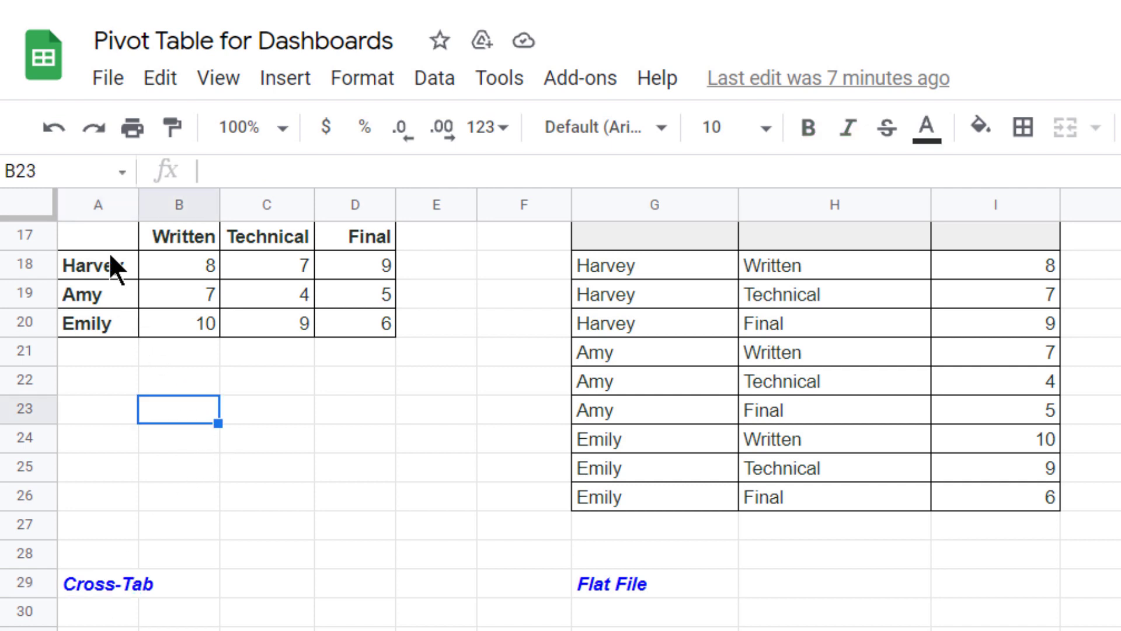
Examine the cross-tab's row labels in A17:A20 and the first person's scores across B18:D18.
{"action": "left_click", "coordinate": [100, 237]}
{"action": "left_click_drag", "start_coordinate": [99, 237], "coordinate": [93, 319]}
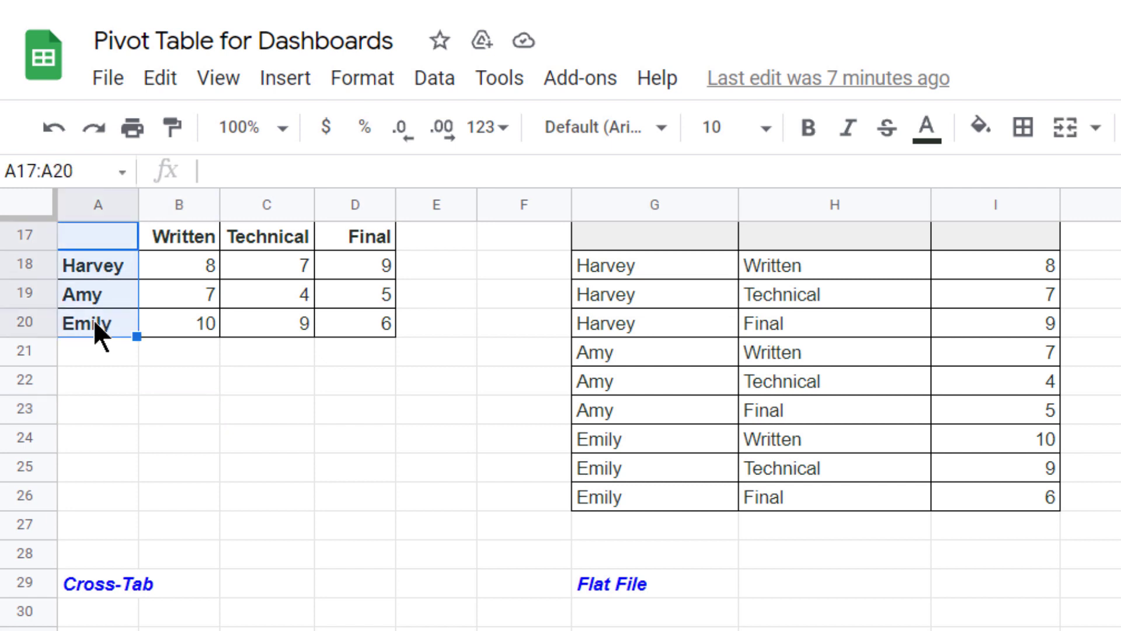
{"action": "mouse_move", "coordinate": [90, 233]}
{"action": "left_mouse_down"}
{"action": "mouse_move", "coordinate": [376, 232]}
{"action": "mouse_move", "coordinate": [29, 233]}
{"action": "mouse_move", "coordinate": [84, 331]}
{"action": "left_mouse_up"}
{"action": "left_click", "coordinate": [83, 230]}
{"action": "left_click", "coordinate": [89, 259]}
{"action": "left_click", "coordinate": [190, 264]}
{"action": "left_click", "coordinate": [283, 265]}
{"action": "left_click", "coordinate": [354, 263]}
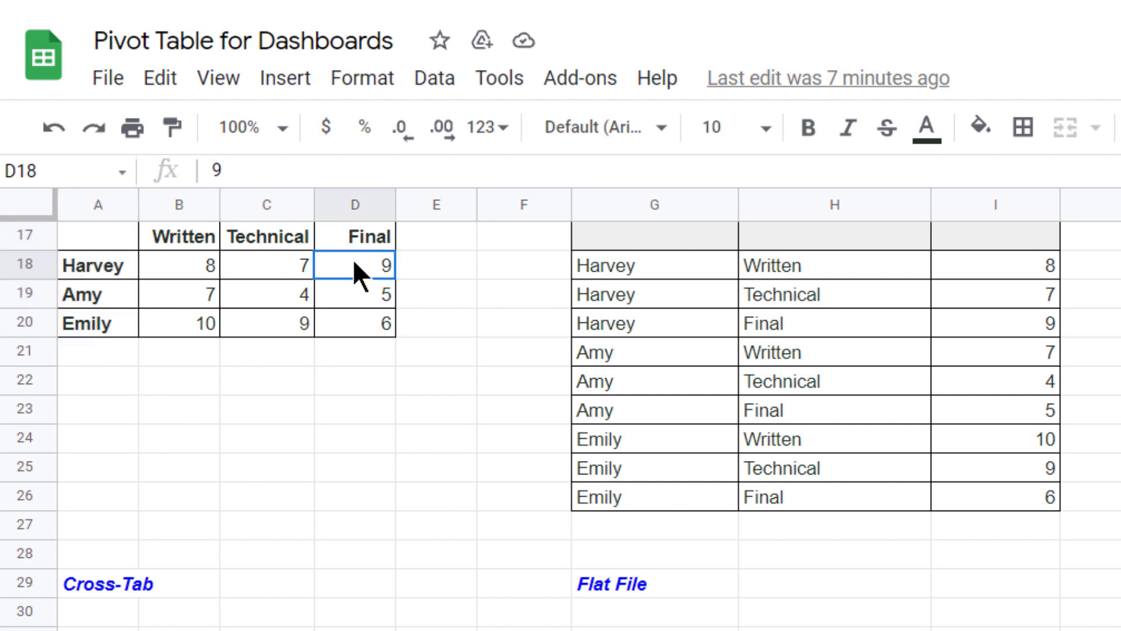
Examine the cross-tab's Written, Technical and Final column headings, and select the whole table A17:D20.
{"action": "left_click", "coordinate": [193, 235]}
{"action": "left_click", "coordinate": [272, 235]}
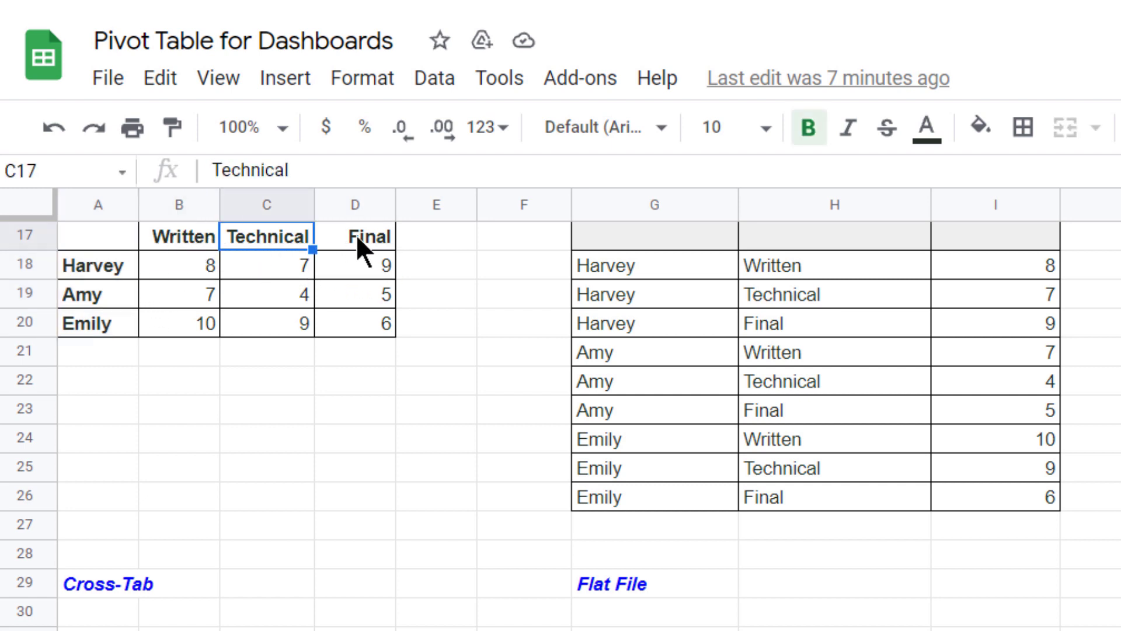
{"action": "left_click", "coordinate": [358, 236]}
{"action": "left_click", "coordinate": [177, 240]}
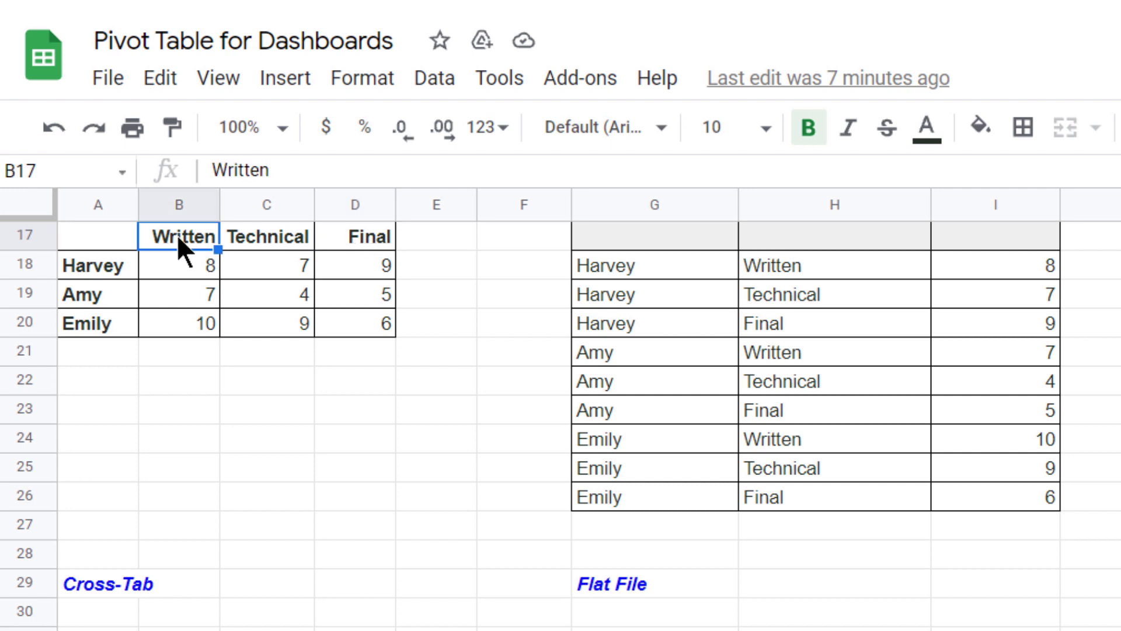
{"action": "left_click", "coordinate": [299, 239]}
{"action": "left_click", "coordinate": [372, 244]}
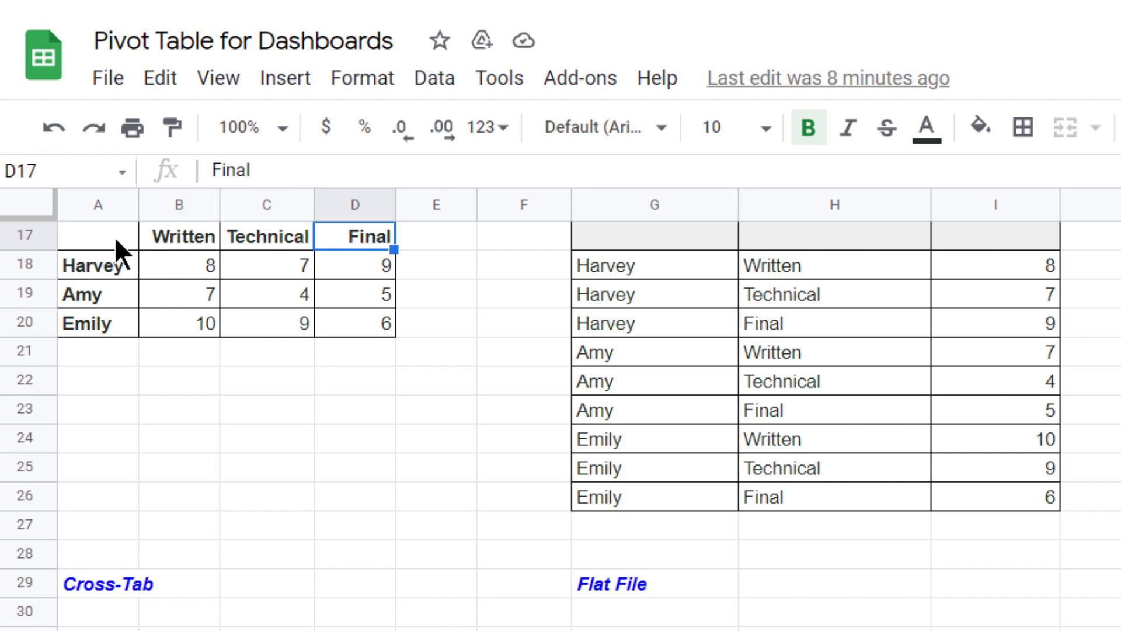
{"action": "left_click_drag", "start_coordinate": [121, 233], "coordinate": [351, 317]}
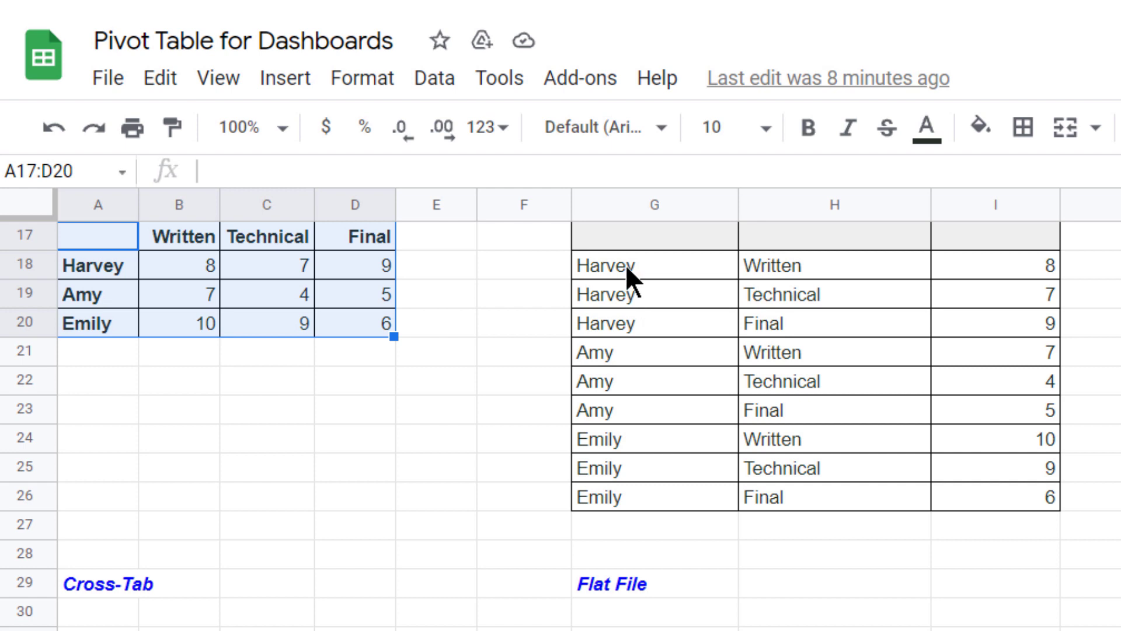
Examine the first person's three records in the flat file, checking the name, test type and score in rows 18 to 20.
{"action": "left_click_drag", "start_coordinate": [625, 258], "coordinate": [626, 314]}
{"action": "left_click", "coordinate": [791, 266]}
{"action": "left_click", "coordinate": [793, 292]}
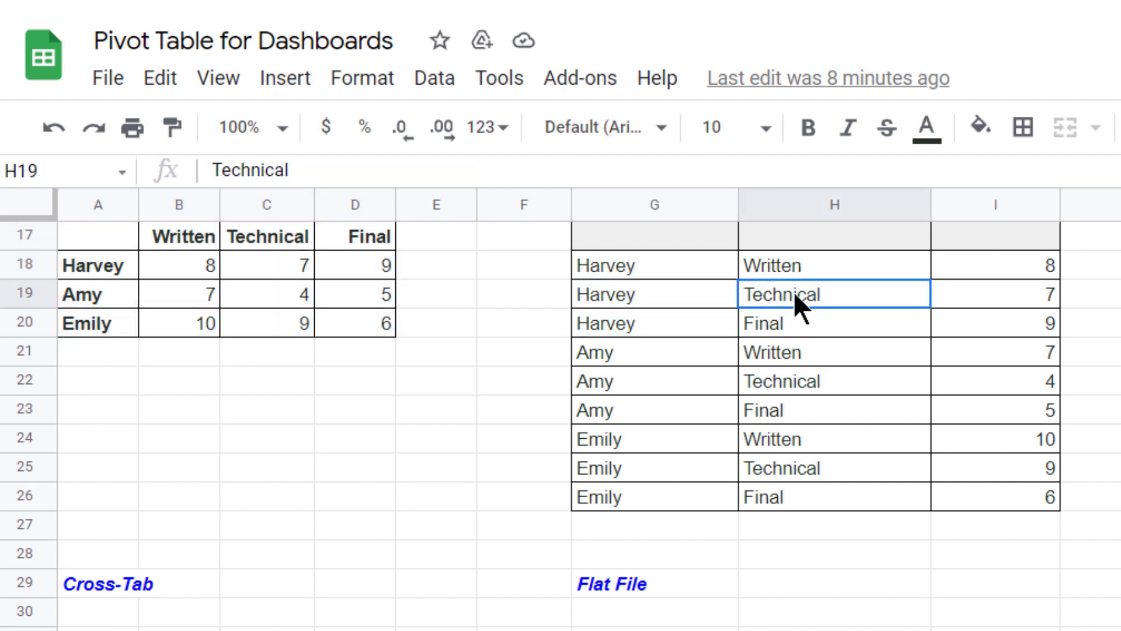
{"action": "left_click", "coordinate": [796, 325]}
{"action": "left_click_drag", "start_coordinate": [1029, 261], "coordinate": [1024, 326]}
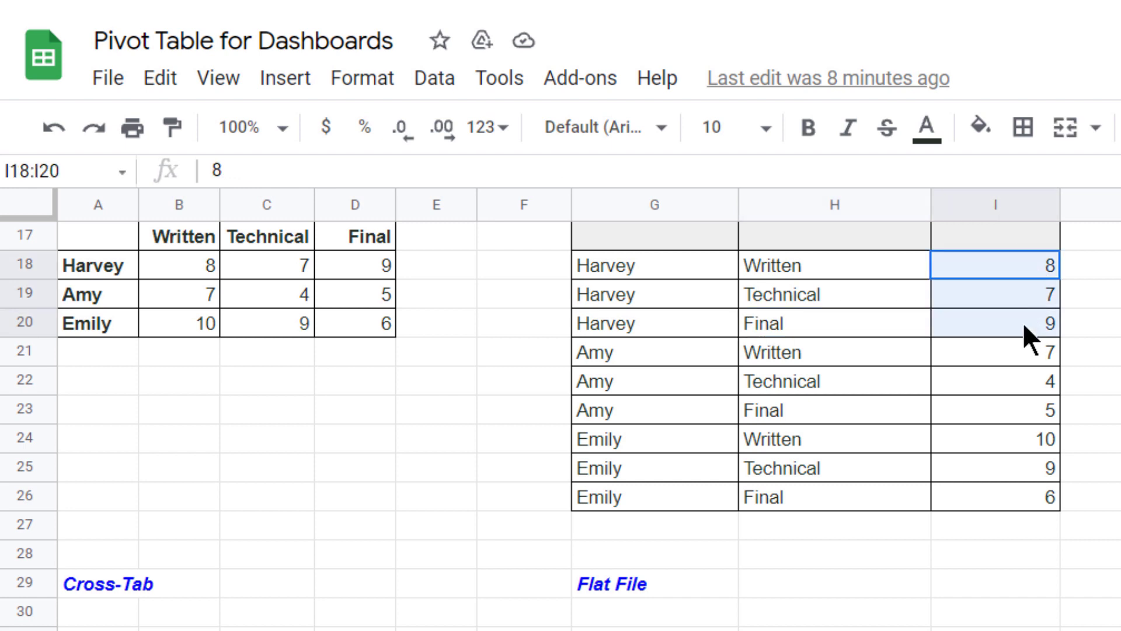
{"action": "left_click", "coordinate": [677, 266]}
{"action": "left_click_drag", "start_coordinate": [677, 262], "coordinate": [1007, 263]}
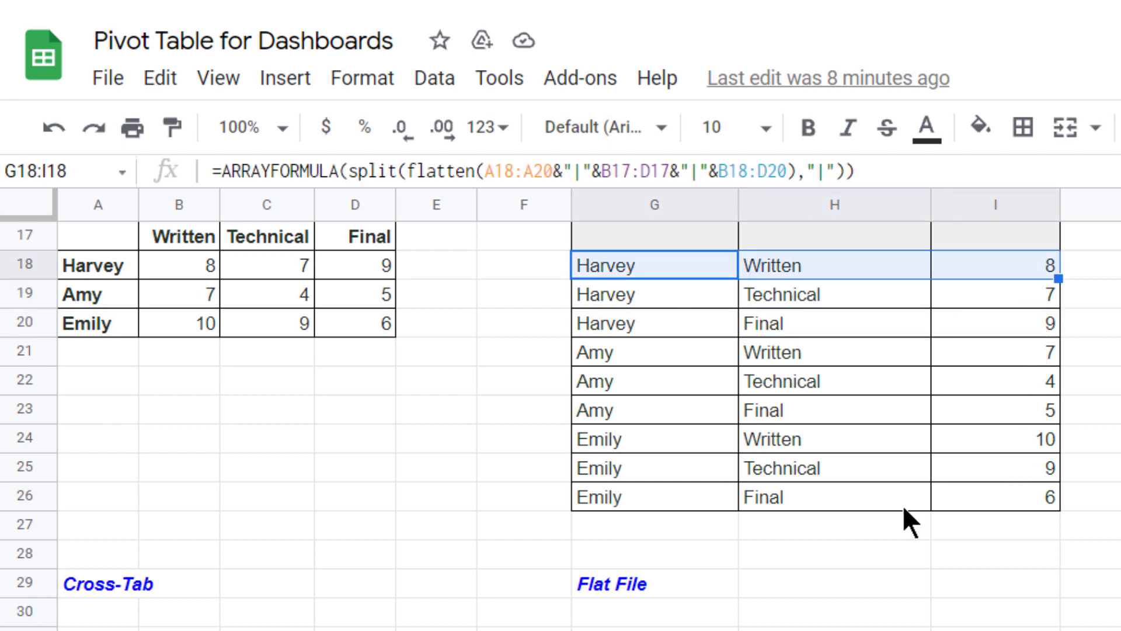
{"action": "left_click", "coordinate": [461, 590]}
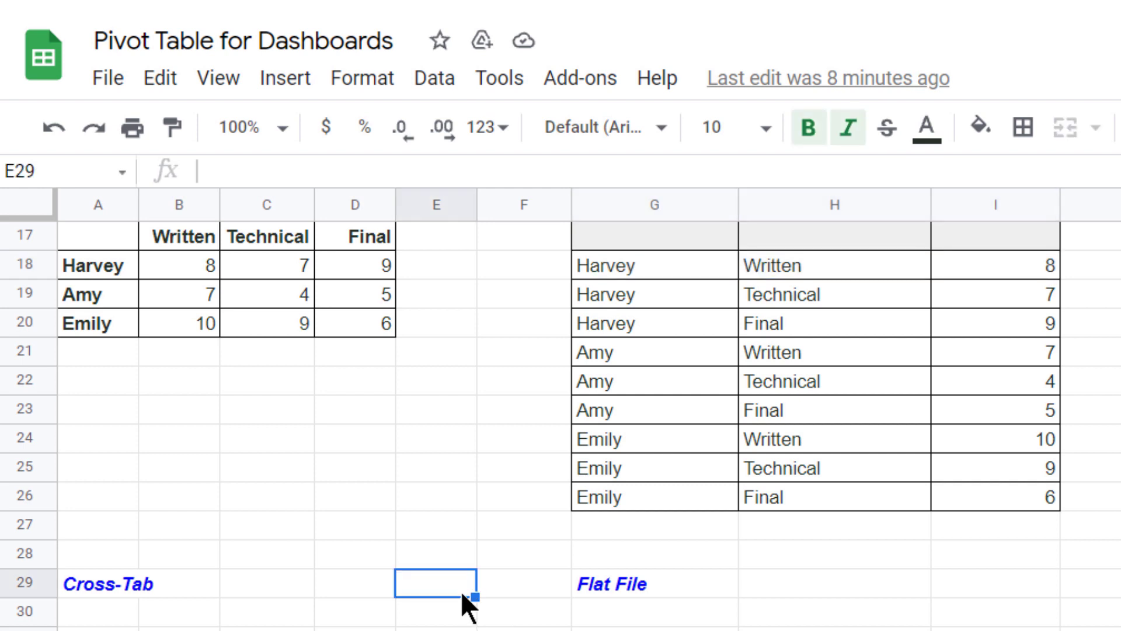
Compare the cross-tab A17:D20 with the flat table G17:I26 and inspect the unpivot formula in G18.
{"action": "left_click_drag", "start_coordinate": [108, 237], "coordinate": [385, 322]}
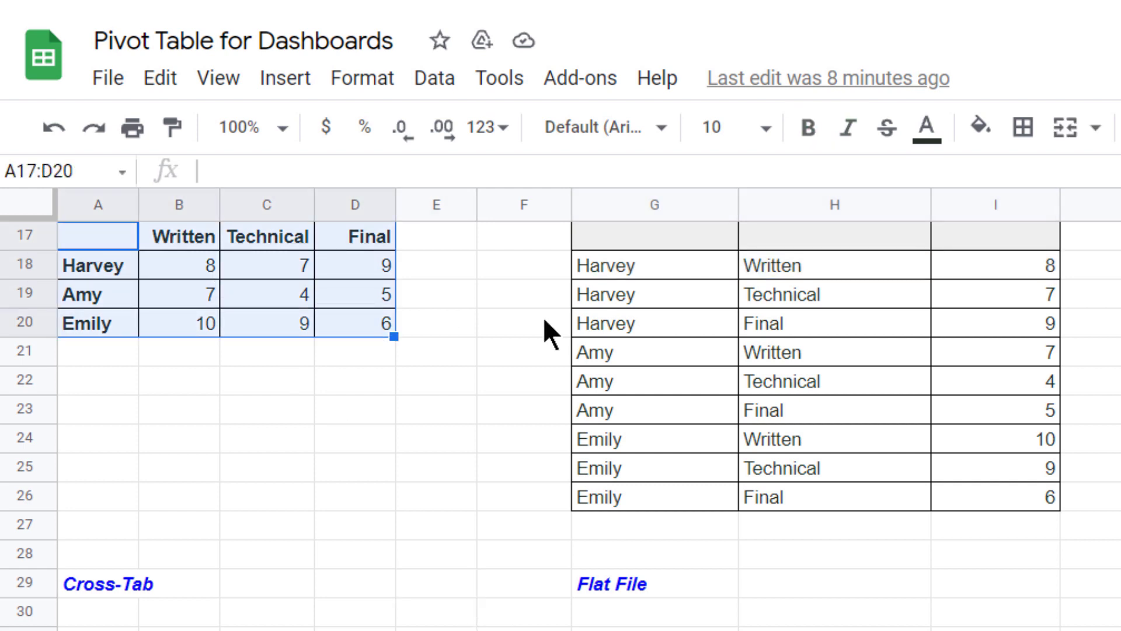
{"action": "left_click_drag", "start_coordinate": [611, 233], "coordinate": [998, 496]}
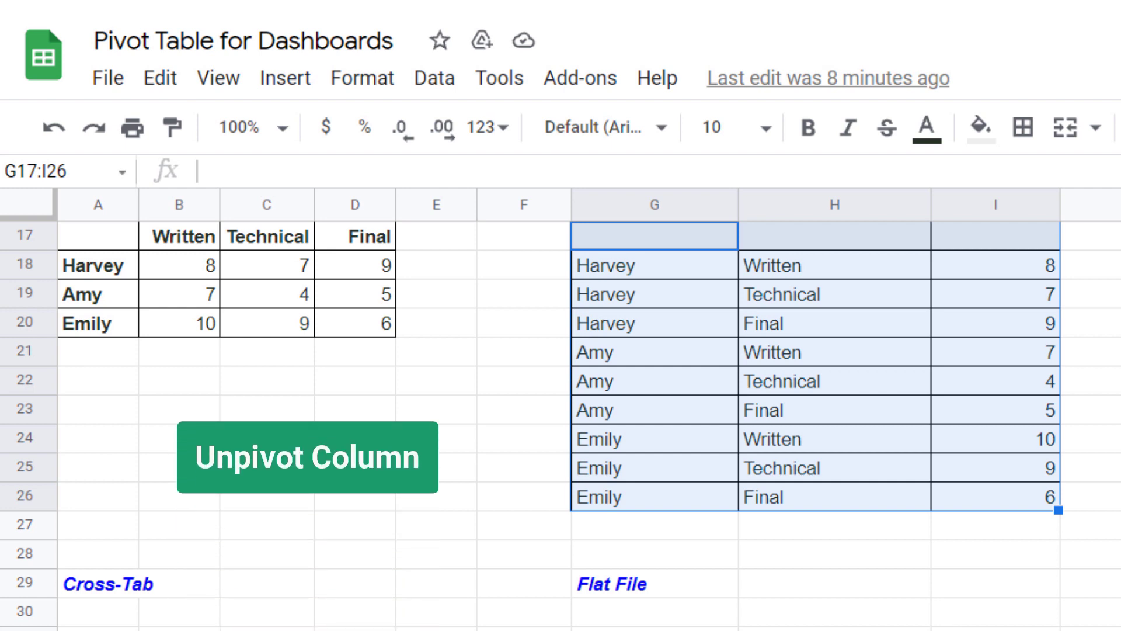
{"action": "left_click", "coordinate": [663, 266]}
{"action": "double_click", "coordinate": [660, 263]}
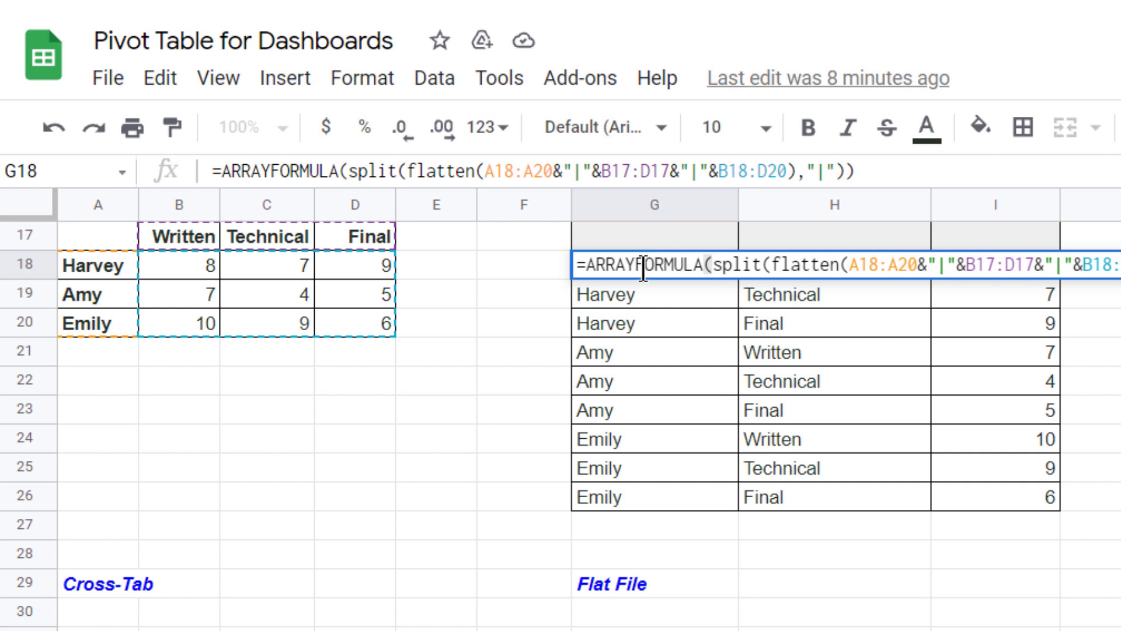
{"action": "key", "text": "Escape"}
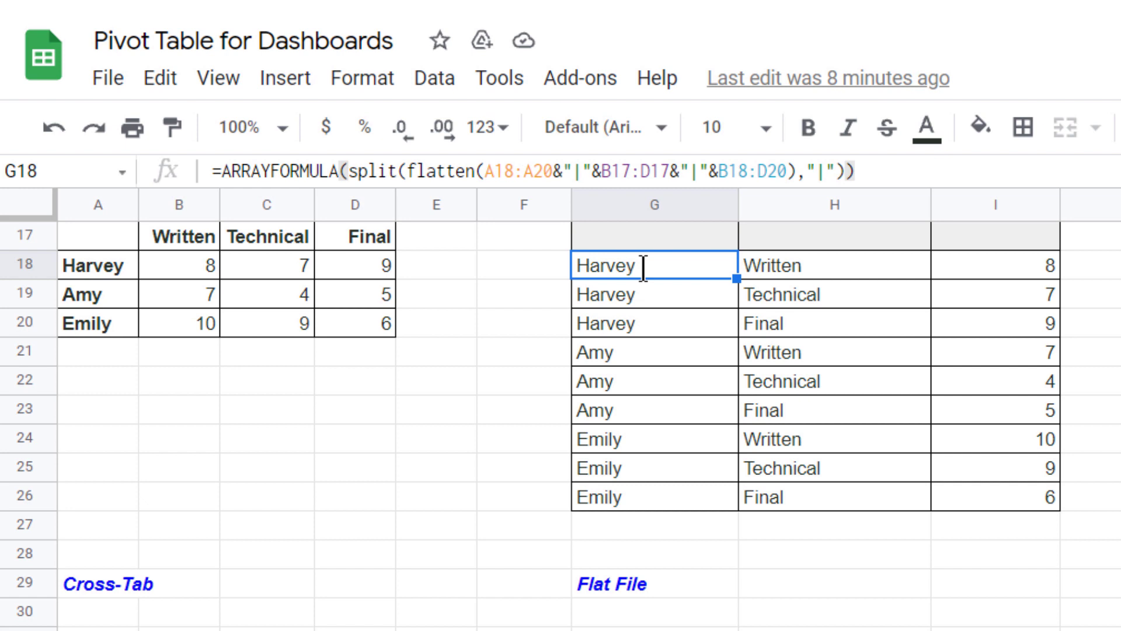
{"action": "left_click", "coordinate": [646, 409]}
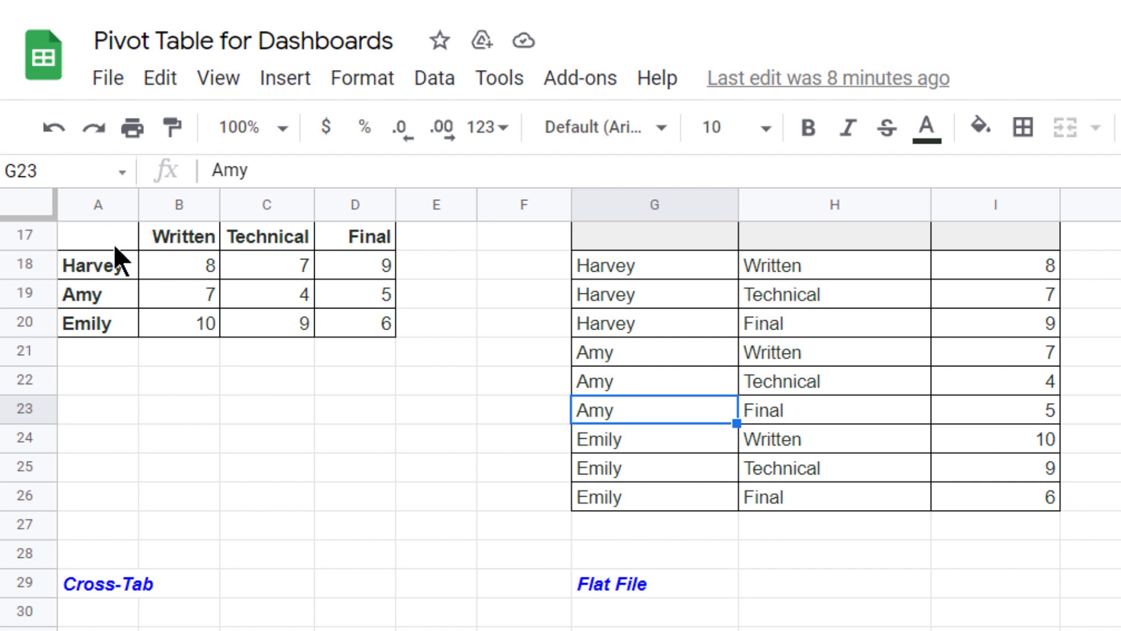
Compare the cross-tab range with the flat file records in G18:I26 and their Flat File label.
{"action": "left_click_drag", "start_coordinate": [113, 242], "coordinate": [366, 314]}
{"action": "left_click_drag", "start_coordinate": [584, 266], "coordinate": [1009, 503]}
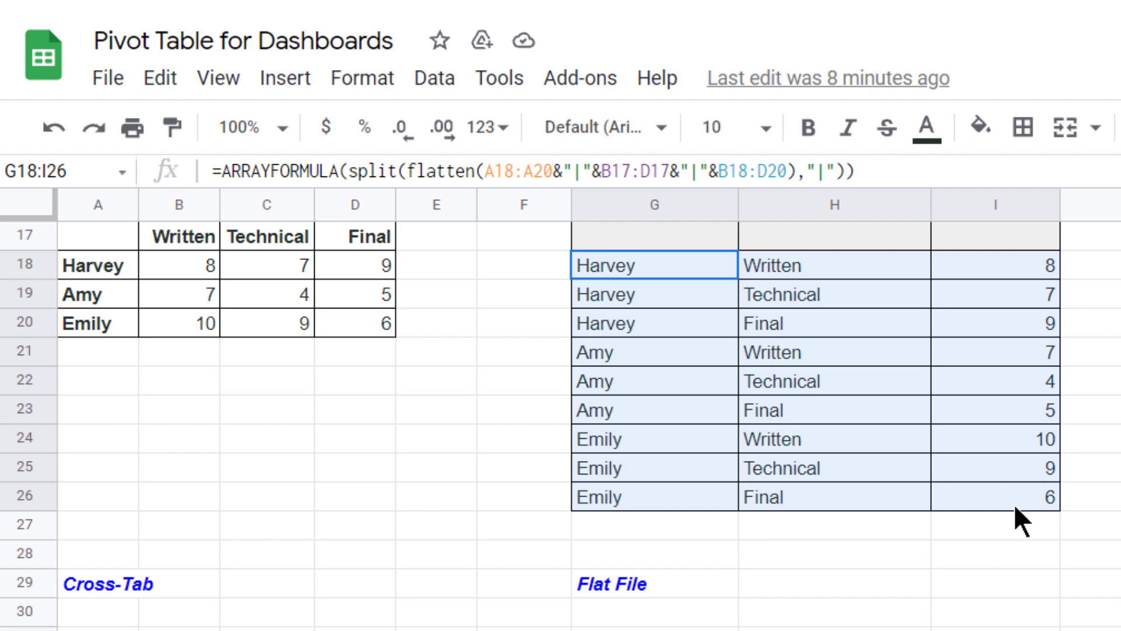
{"action": "left_click_drag", "start_coordinate": [642, 583], "coordinate": [711, 266]}
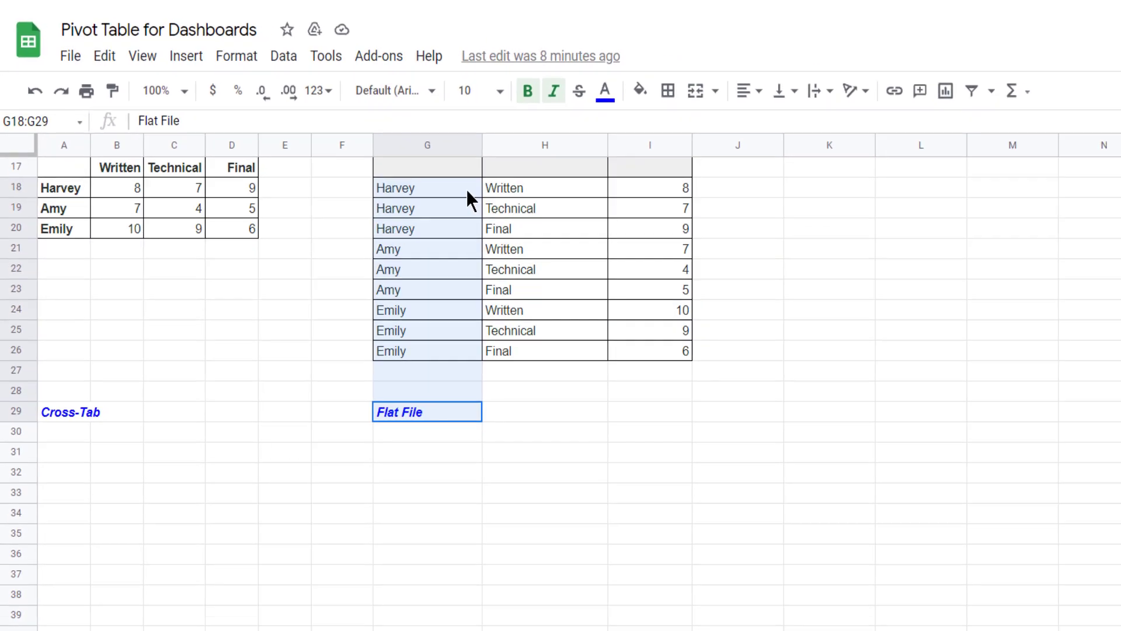
{"action": "left_click_drag", "start_coordinate": [465, 187], "coordinate": [643, 187]}
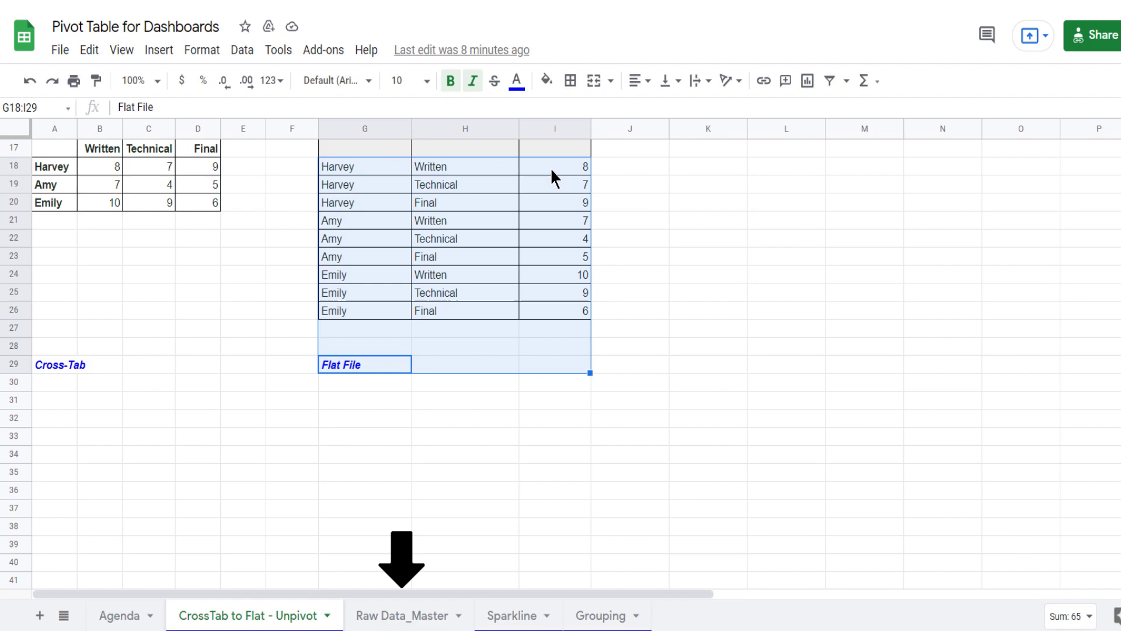
Open the Raw Data_Master sheet and check the SalesDate column from its last record back to its heading.
{"action": "left_click", "coordinate": [407, 612]}
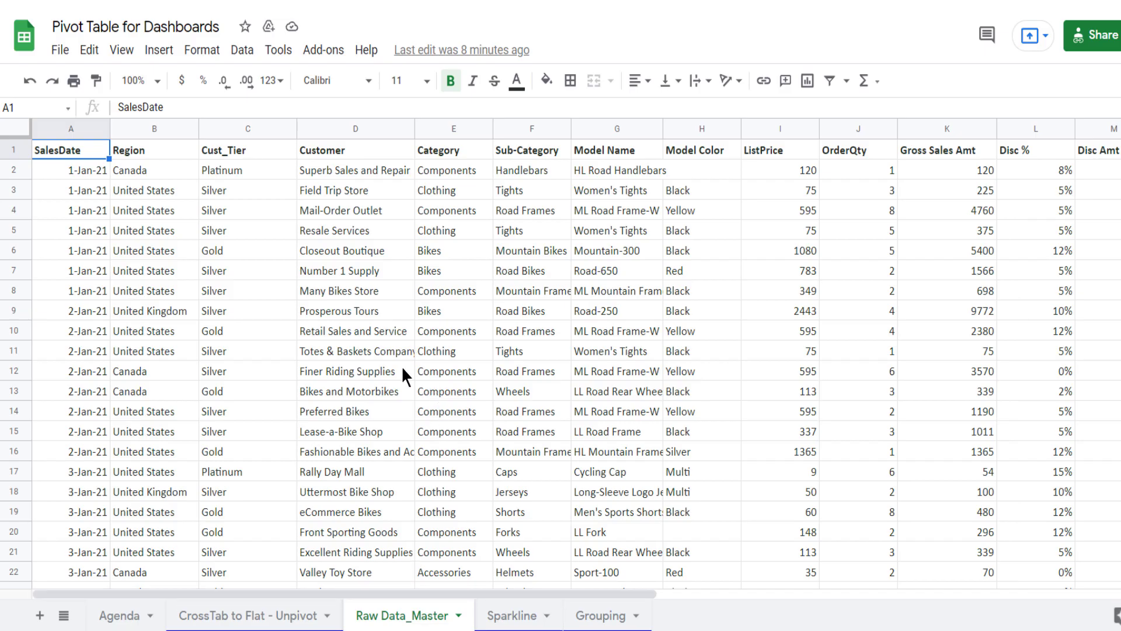
{"action": "left_click", "coordinate": [74, 174]}
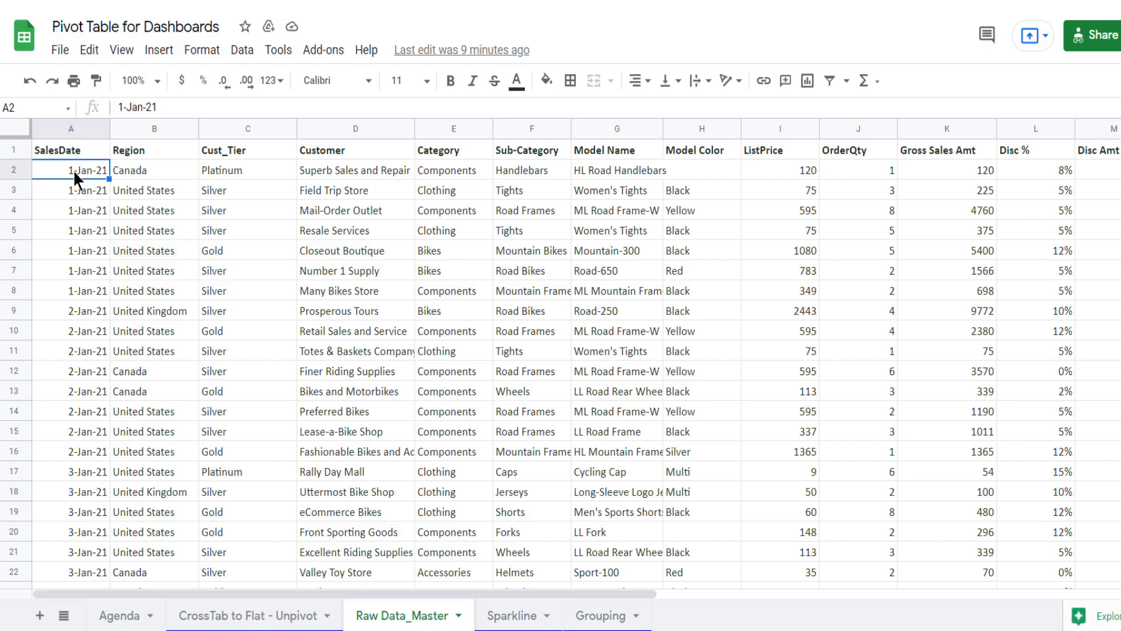
{"action": "key", "text": "ctrl+Down"}
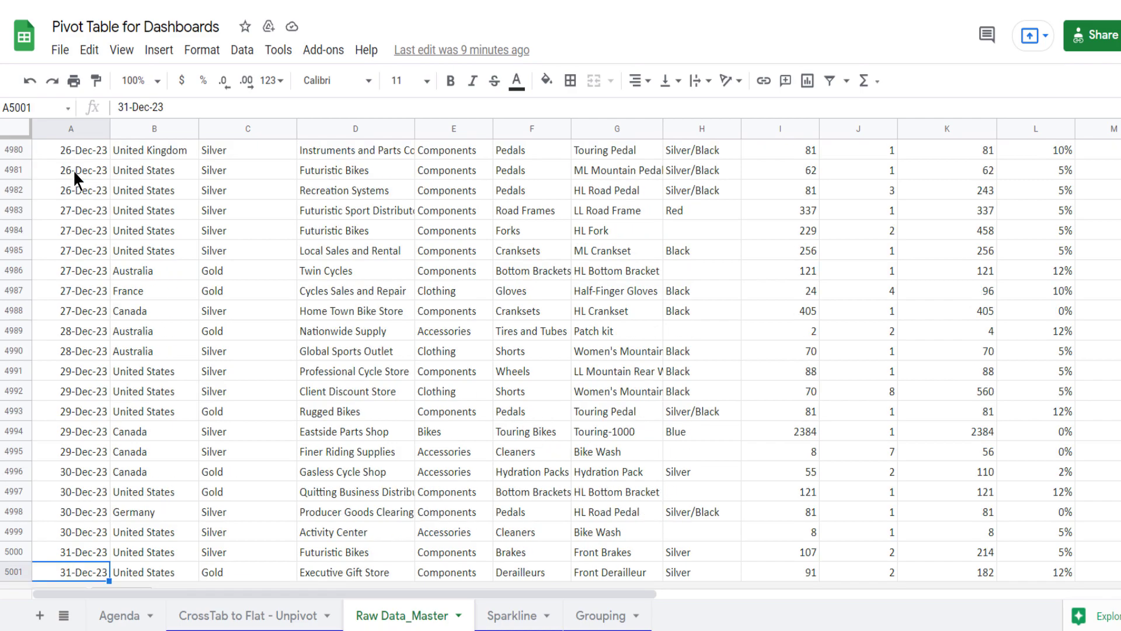
{"action": "key", "text": "ctrl+Up"}
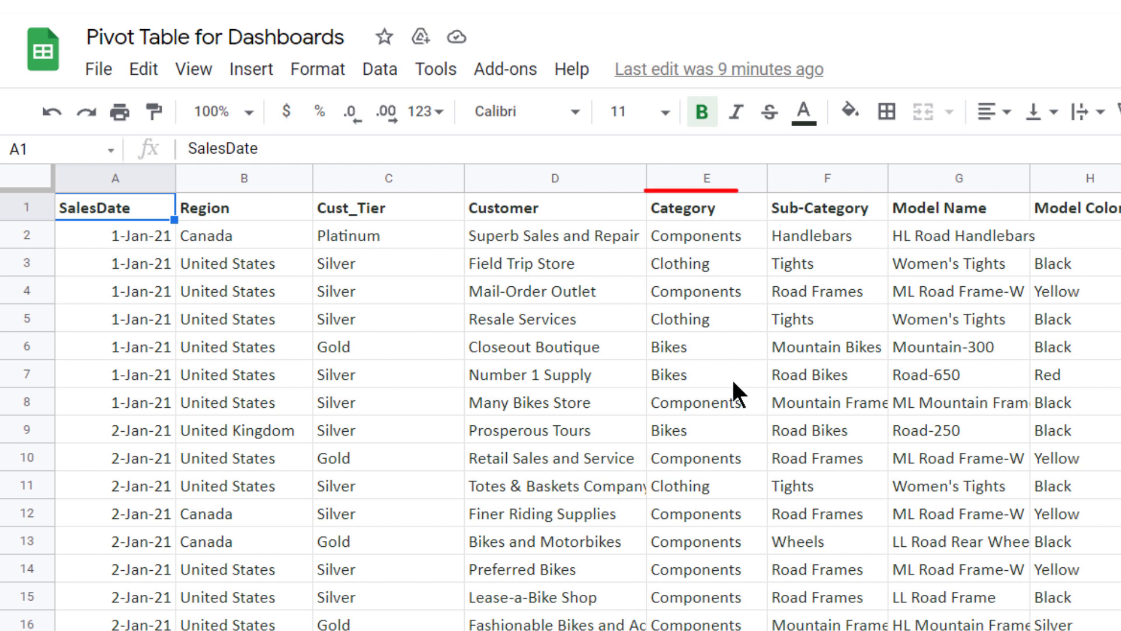
Examine the repeated entries in the Category, Customer and Region columns of the raw sales data.
{"action": "left_click", "coordinate": [703, 348]}
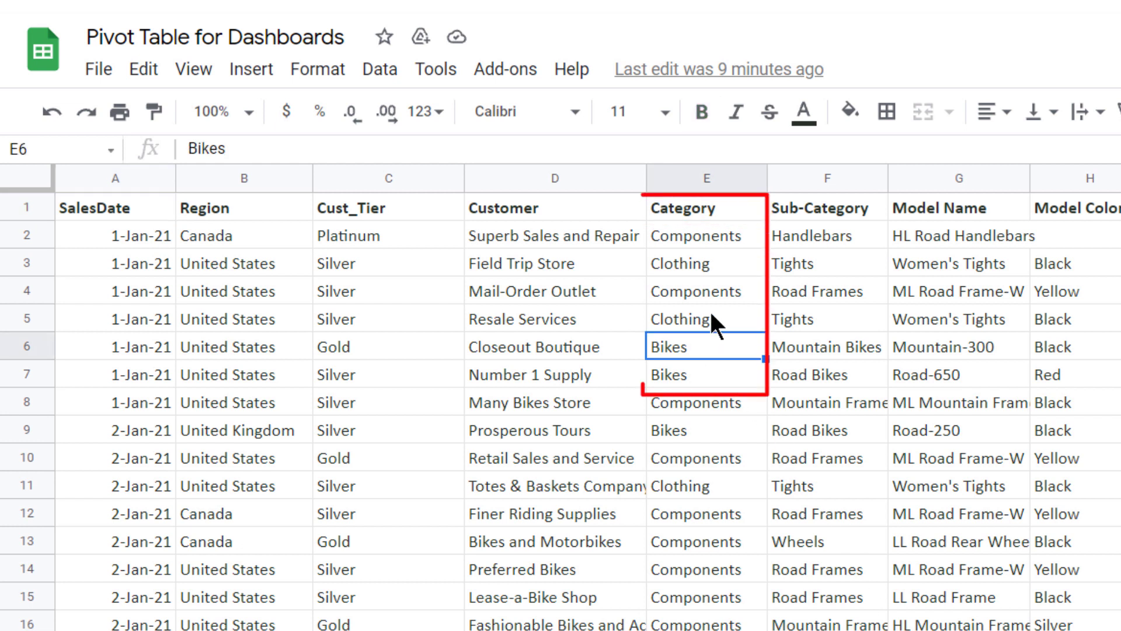
{"action": "left_click", "coordinate": [711, 295]}
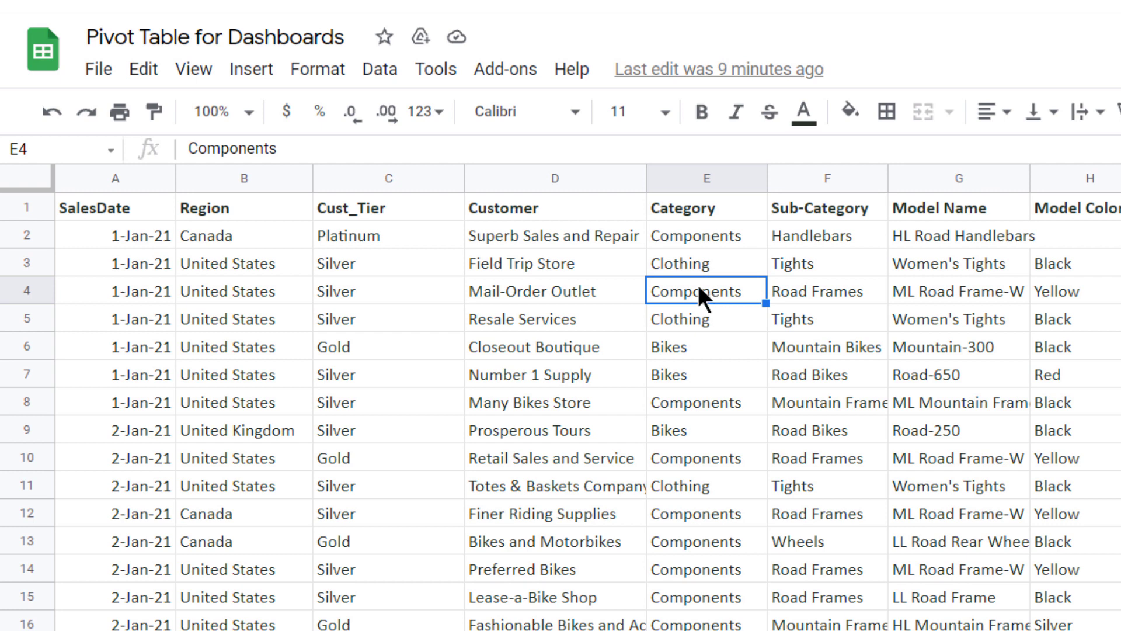
{"action": "left_click_drag", "start_coordinate": [534, 232], "coordinate": [527, 541]}
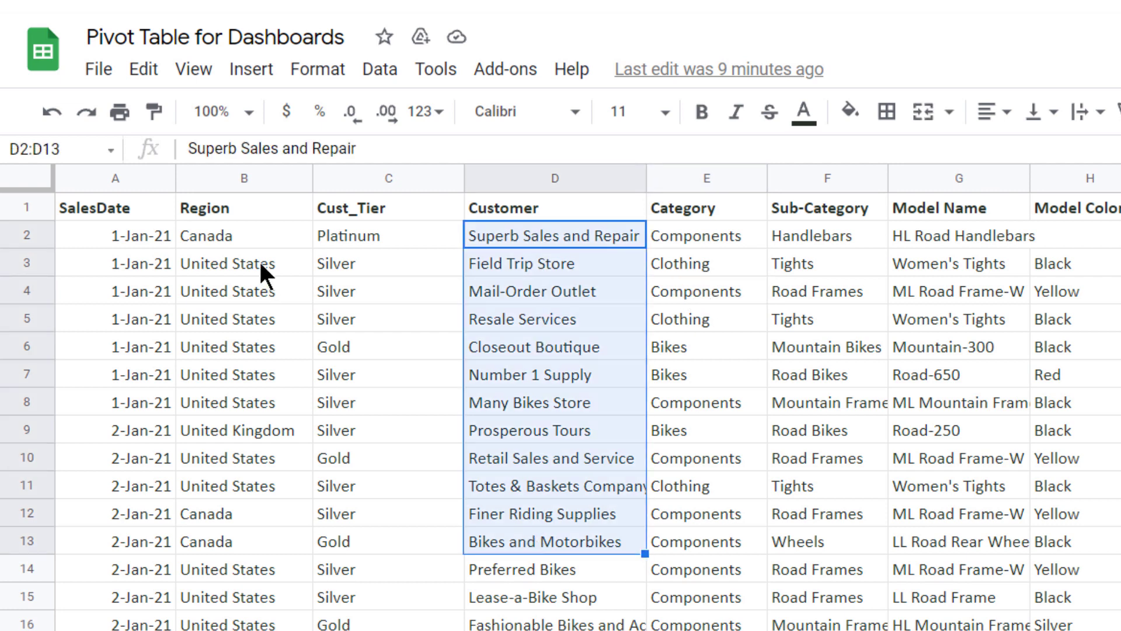
{"action": "left_click_drag", "start_coordinate": [247, 231], "coordinate": [237, 575]}
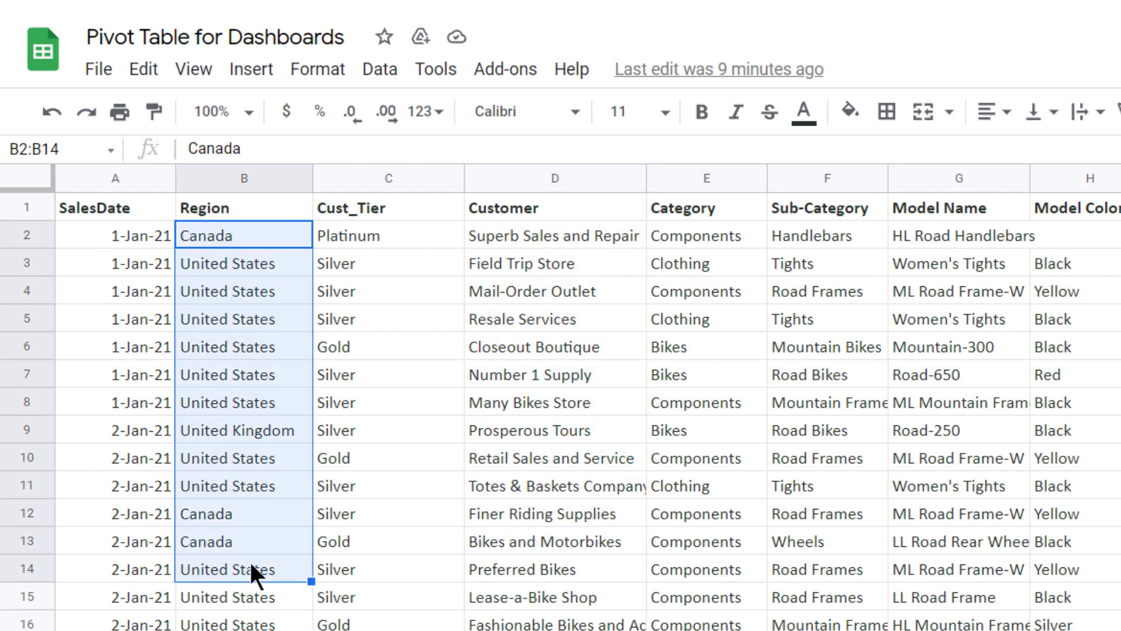
{"action": "left_click", "coordinate": [256, 407]}
{"action": "left_click", "coordinate": [244, 431]}
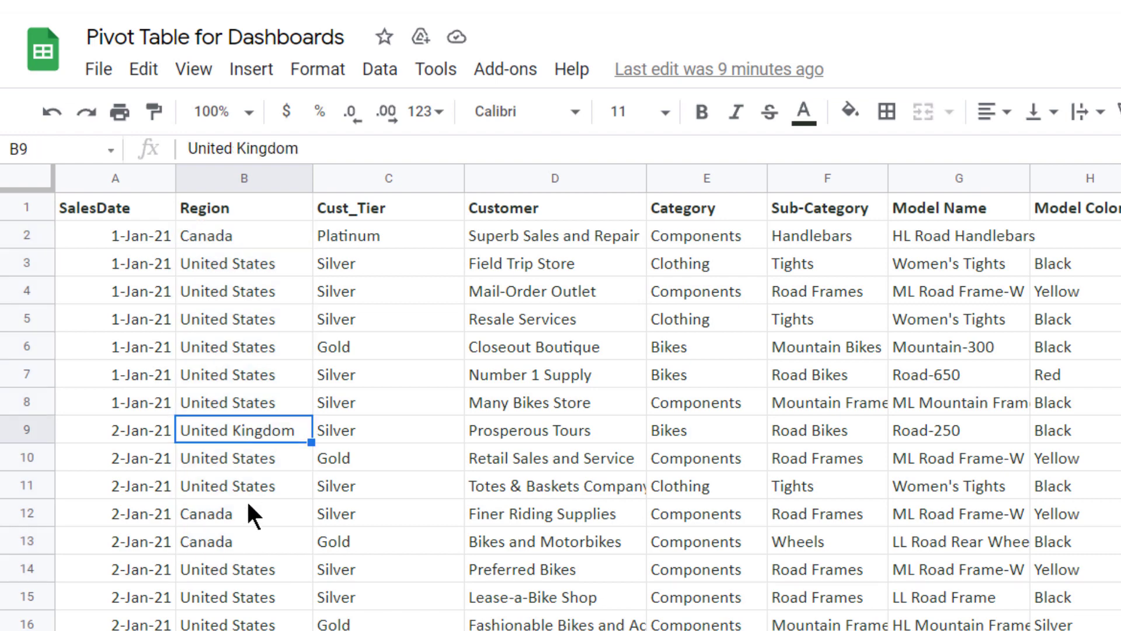
Examine the repeated entries in the Region and Cust_Tier columns and the full record in row 3 of the raw sales data.
{"action": "left_click", "coordinate": [241, 510]}
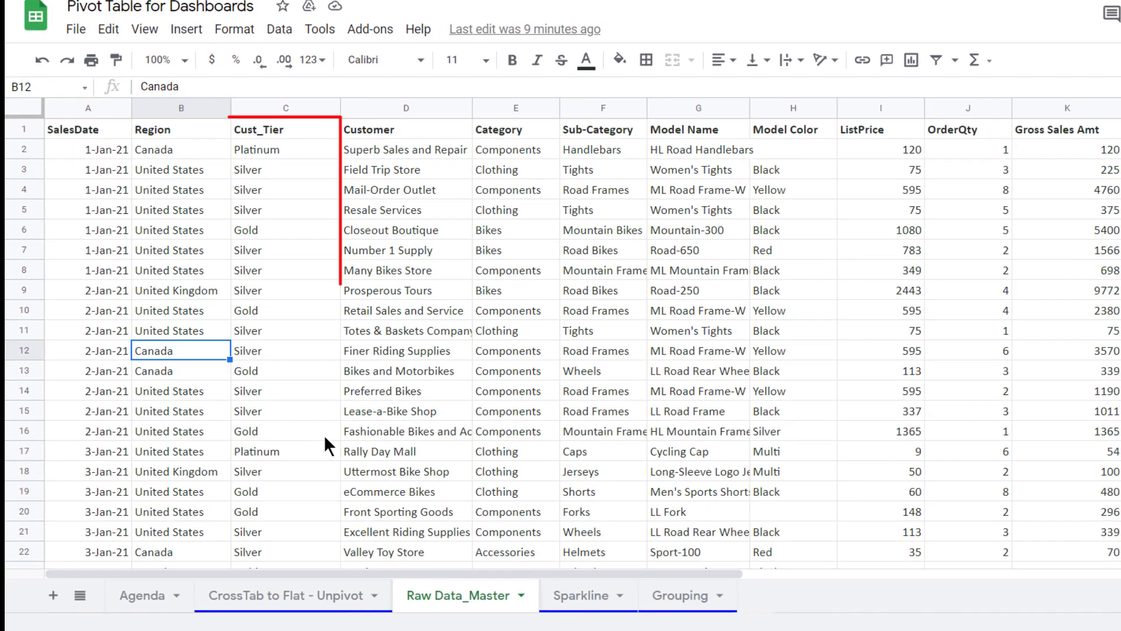
{"action": "left_click", "coordinate": [269, 236]}
{"action": "left_click", "coordinate": [269, 208]}
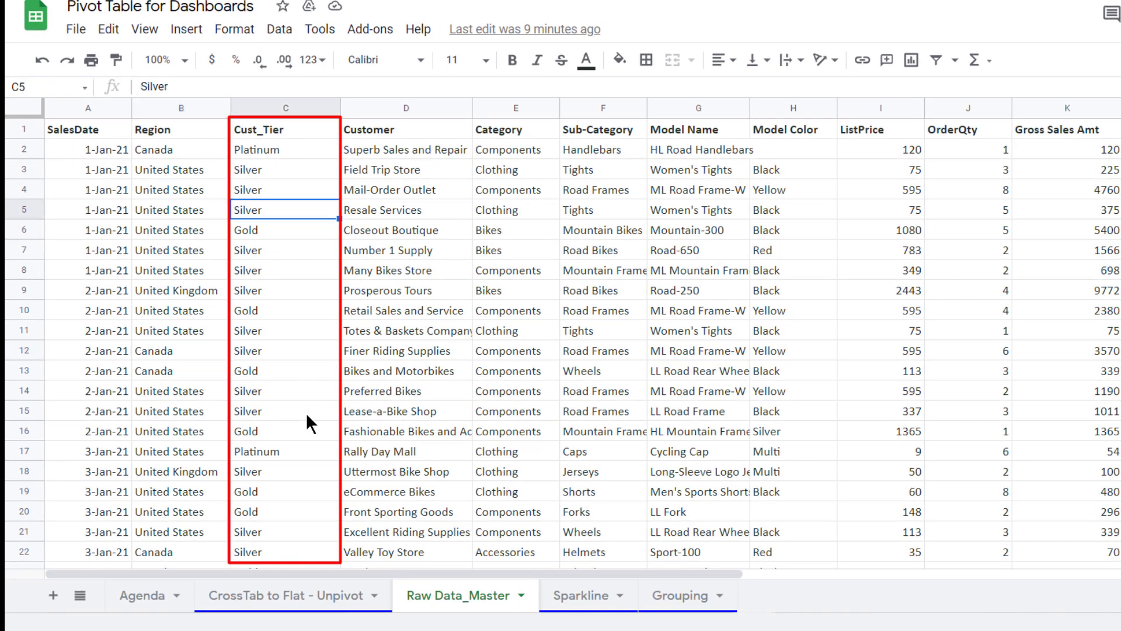
{"action": "left_click", "coordinate": [288, 453]}
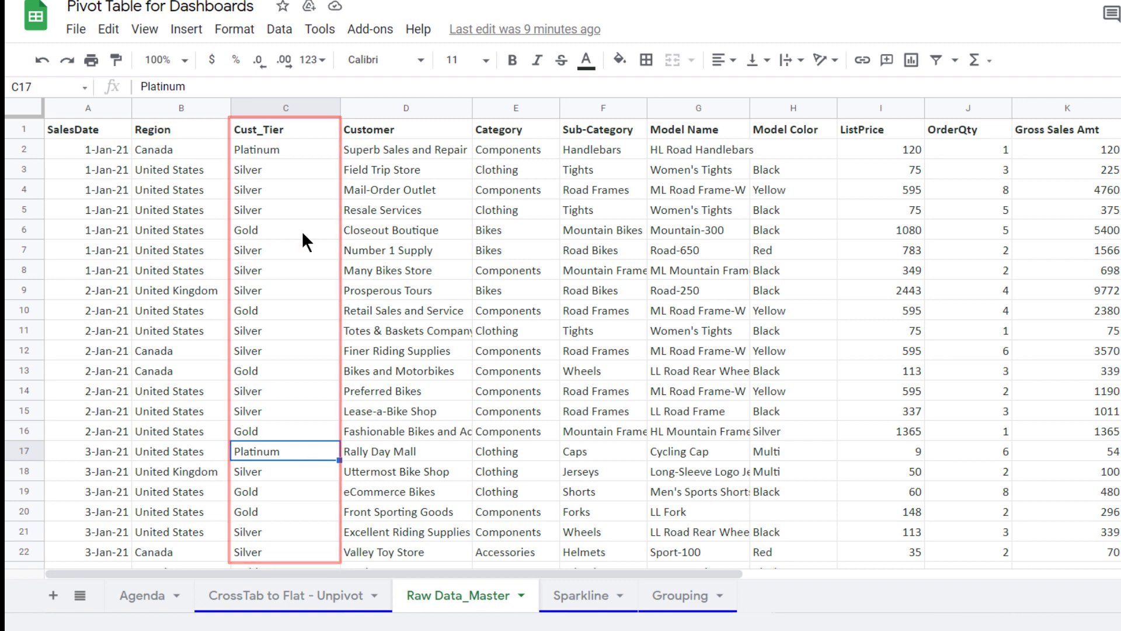
{"action": "left_click", "coordinate": [31, 170]}
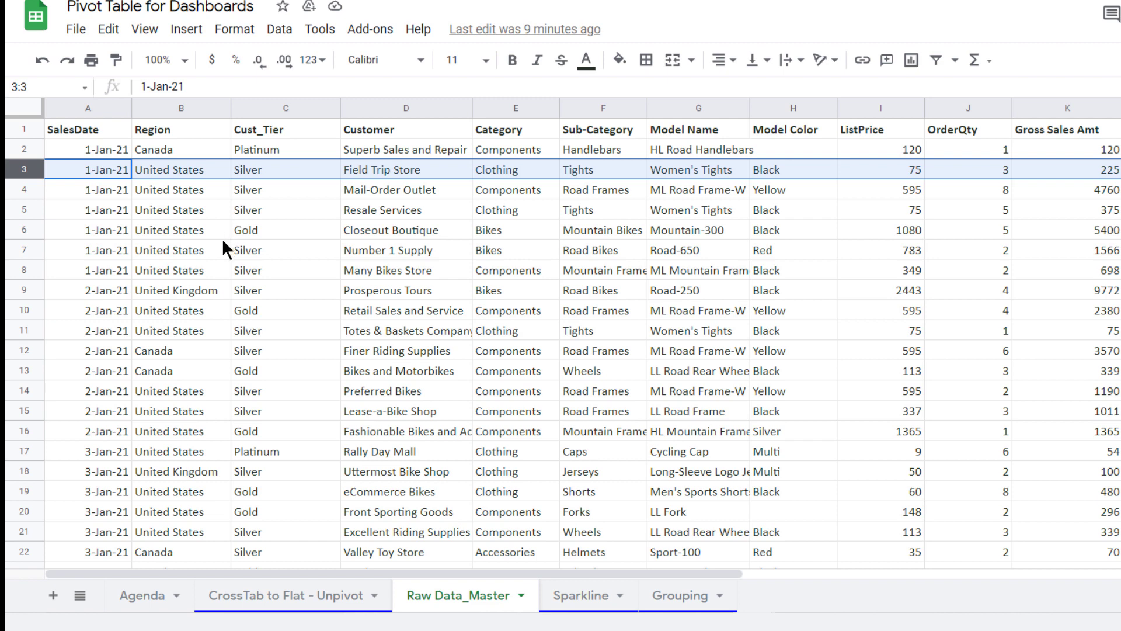
Select the entire raw sales table from the SalesDate heading in A1 through M5001.
{"action": "left_click", "coordinate": [100, 131]}
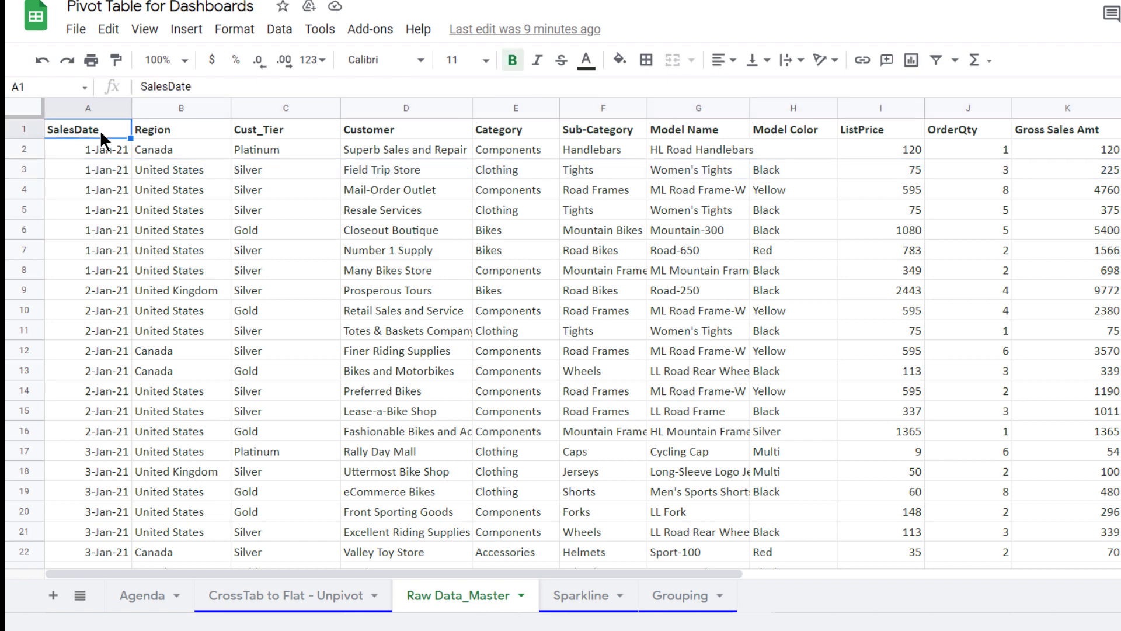
{"action": "key", "text": "ctrl+shift+Right"}
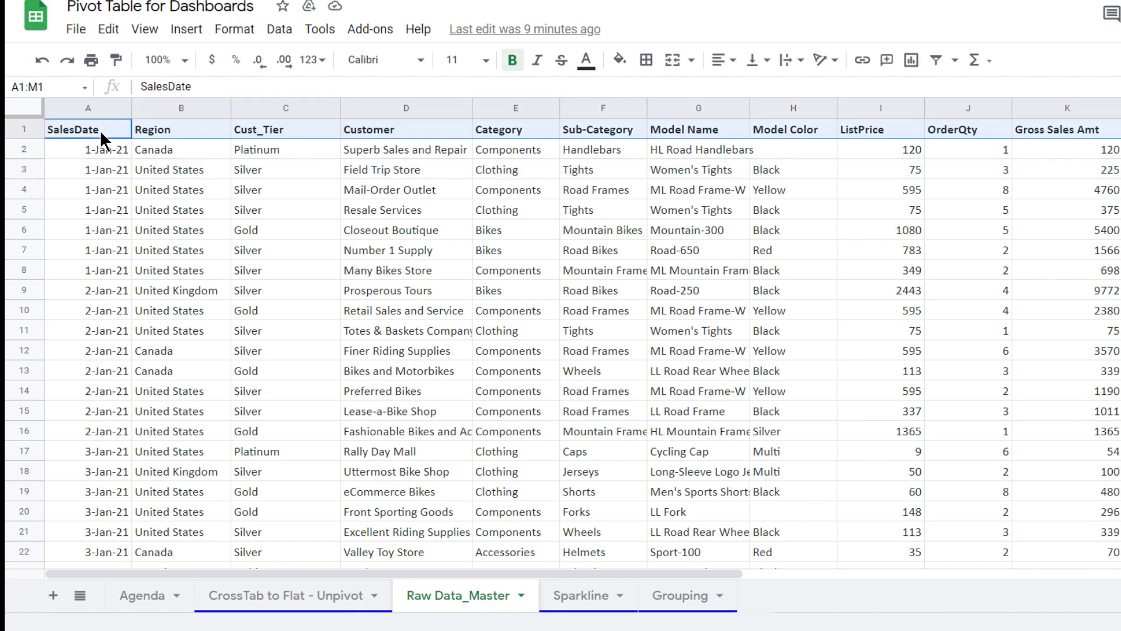
{"action": "key", "text": "ctrl+shift+Down"}
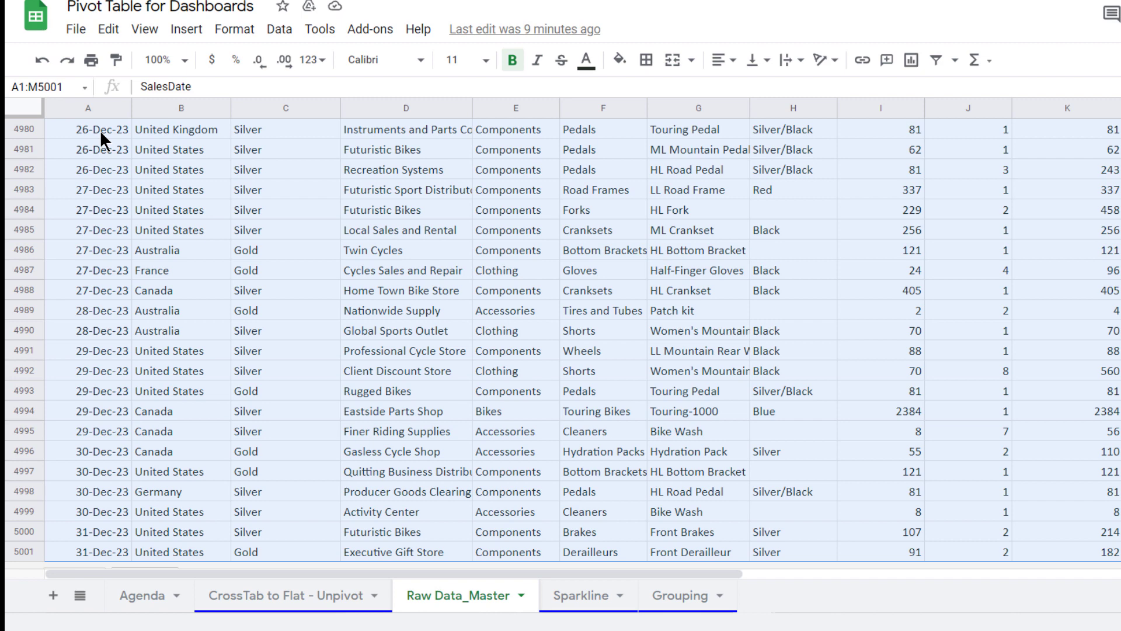
Display the keyboard shortcuts list and search it for "Ctrl /".
{"action": "key", "text": "ctrl+/"}
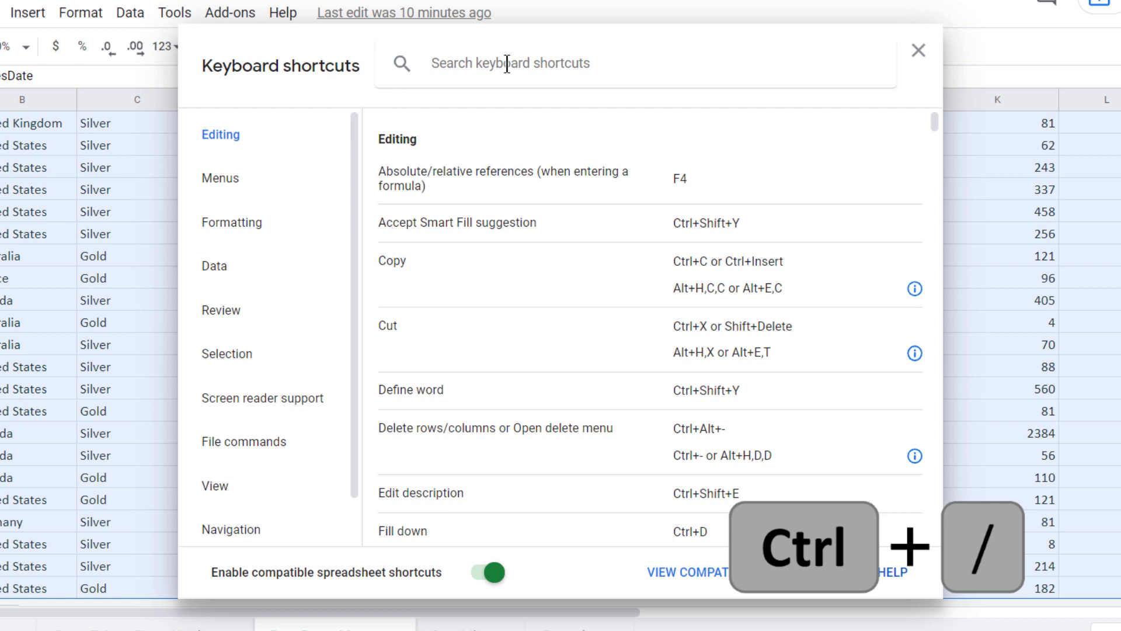
{"action": "type", "text": "Ctrl"}
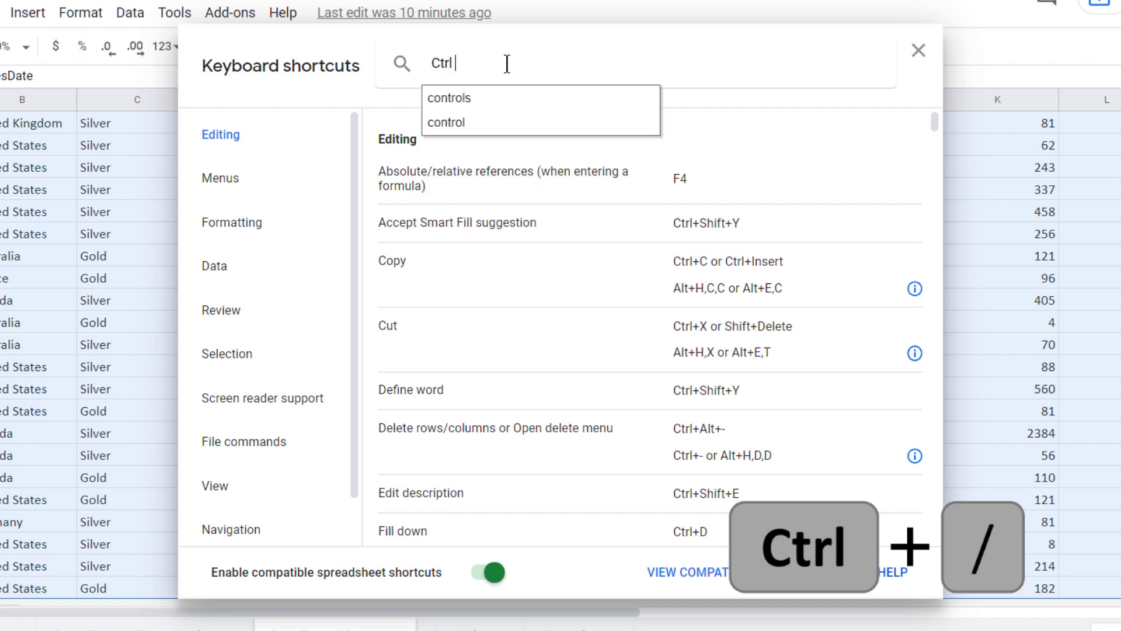
{"action": "type", "text": " /"}
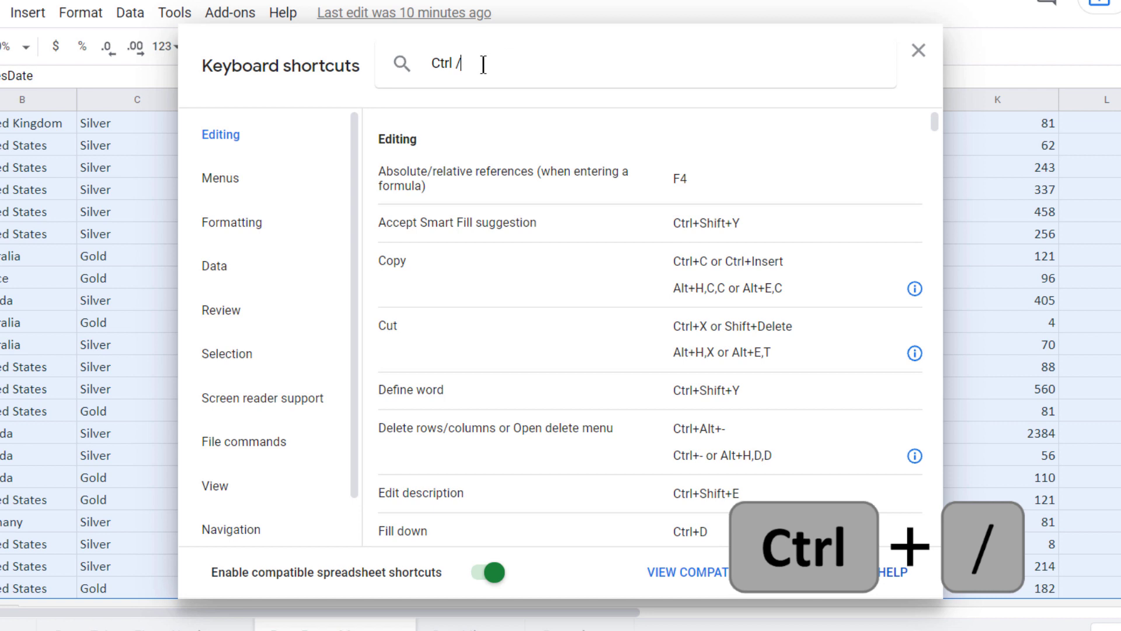
{"action": "left_click_drag", "start_coordinate": [476, 64], "coordinate": [428, 62]}
Turn the compatible spreadsheet shortcuts option off and on again, and close the keyboard shortcuts list.
{"action": "left_click_drag", "start_coordinate": [266, 575], "coordinate": [440, 566]}
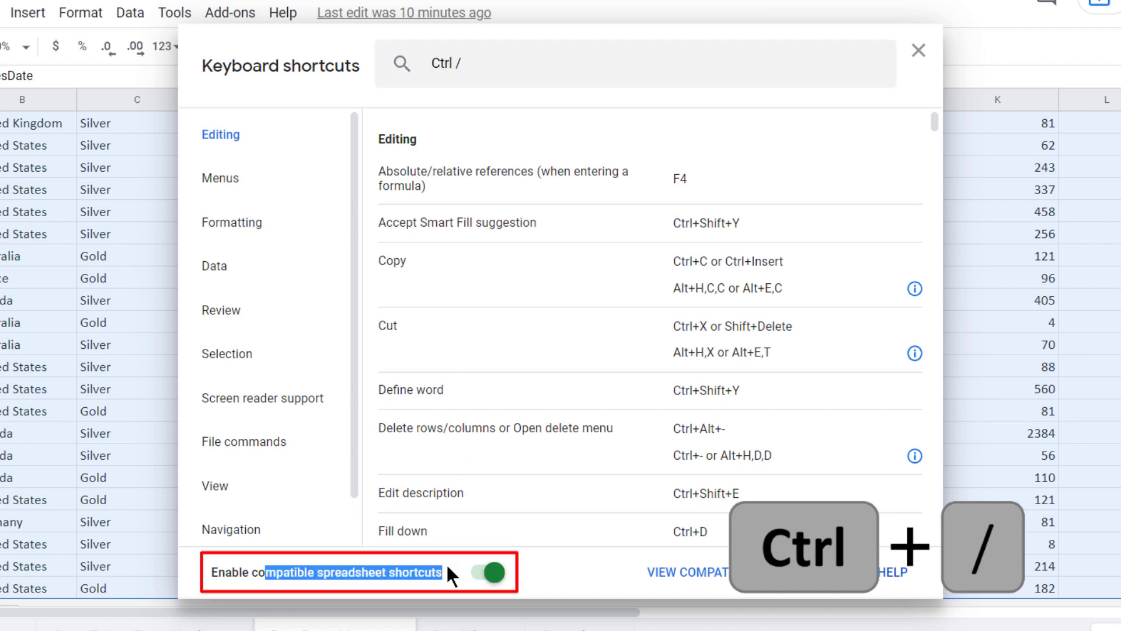
{"action": "left_click", "coordinate": [478, 573]}
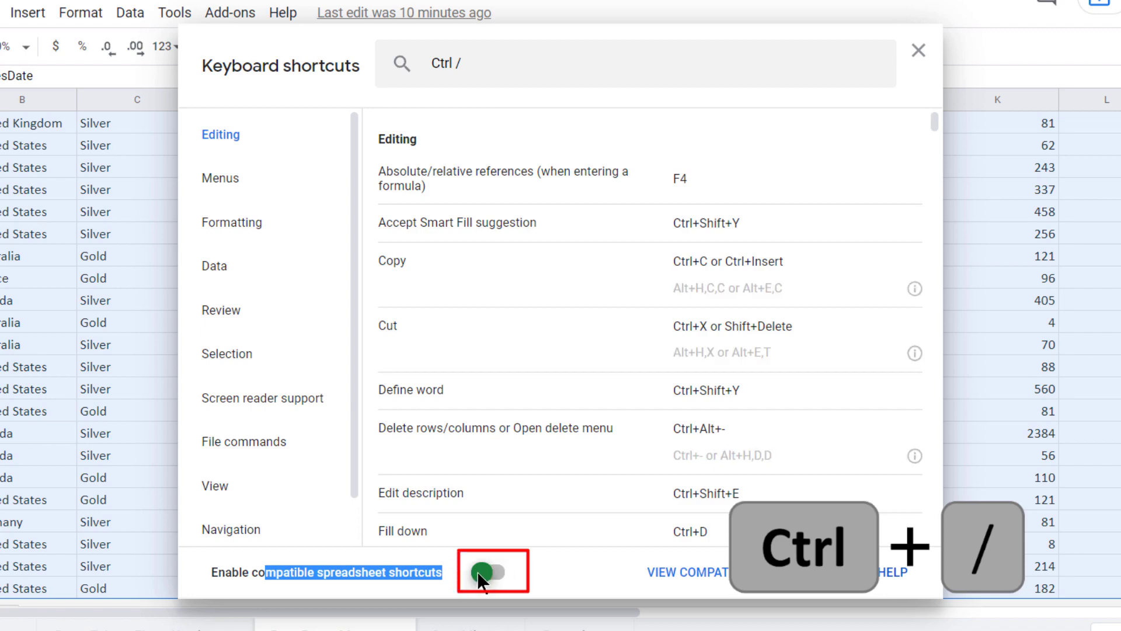
{"action": "left_click", "coordinate": [493, 572]}
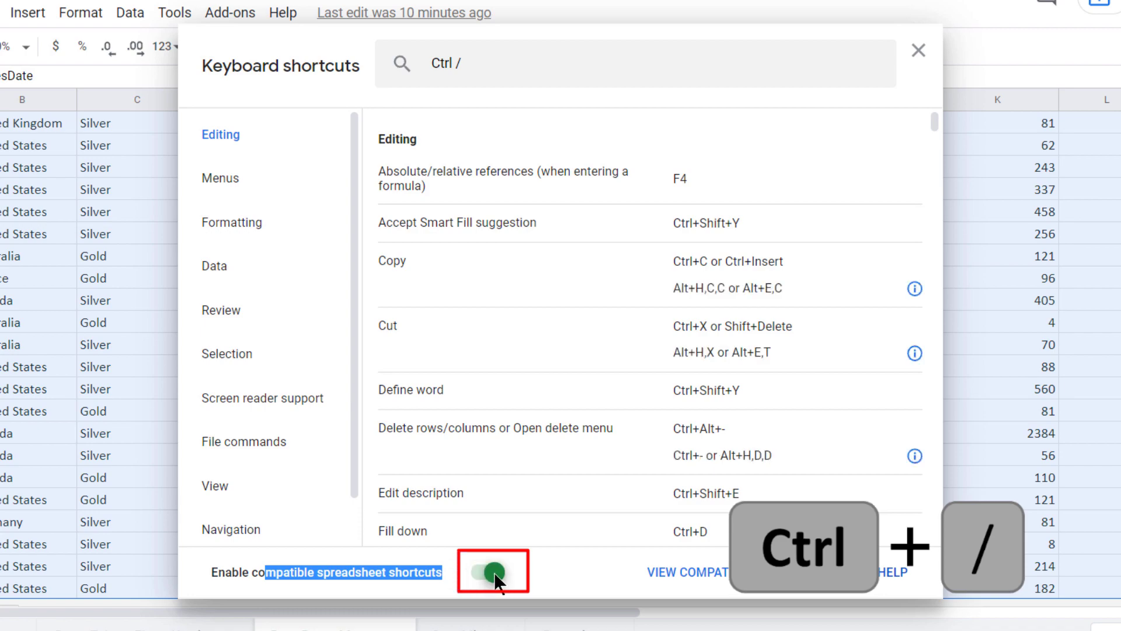
{"action": "left_click", "coordinate": [919, 50]}
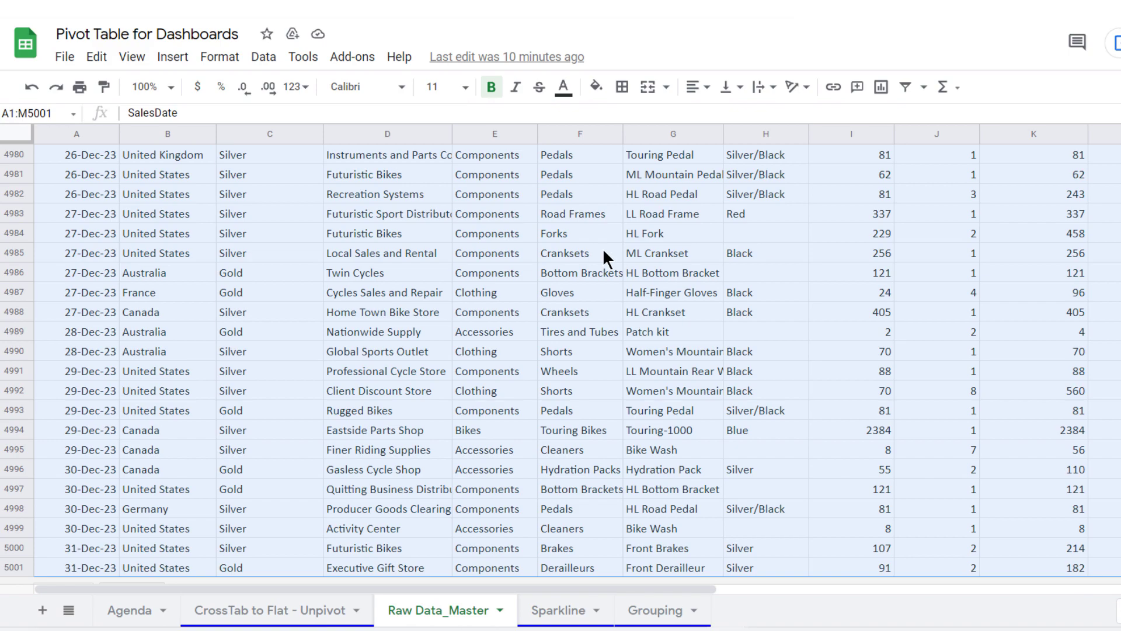
Start a pivot table from the selected raw sales data with New sheet as the insert location.
{"action": "scroll", "coordinate": [520, 230], "scroll_direction": "up", "scroll_amount": 15}
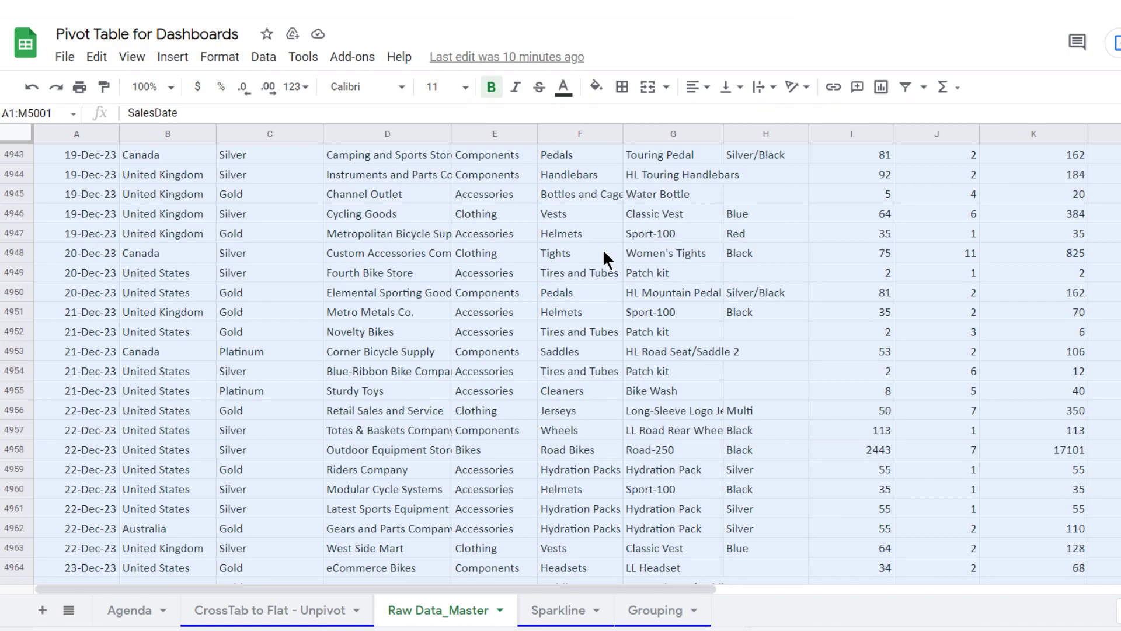
{"action": "key", "text": "ctrl+BackSpace"}
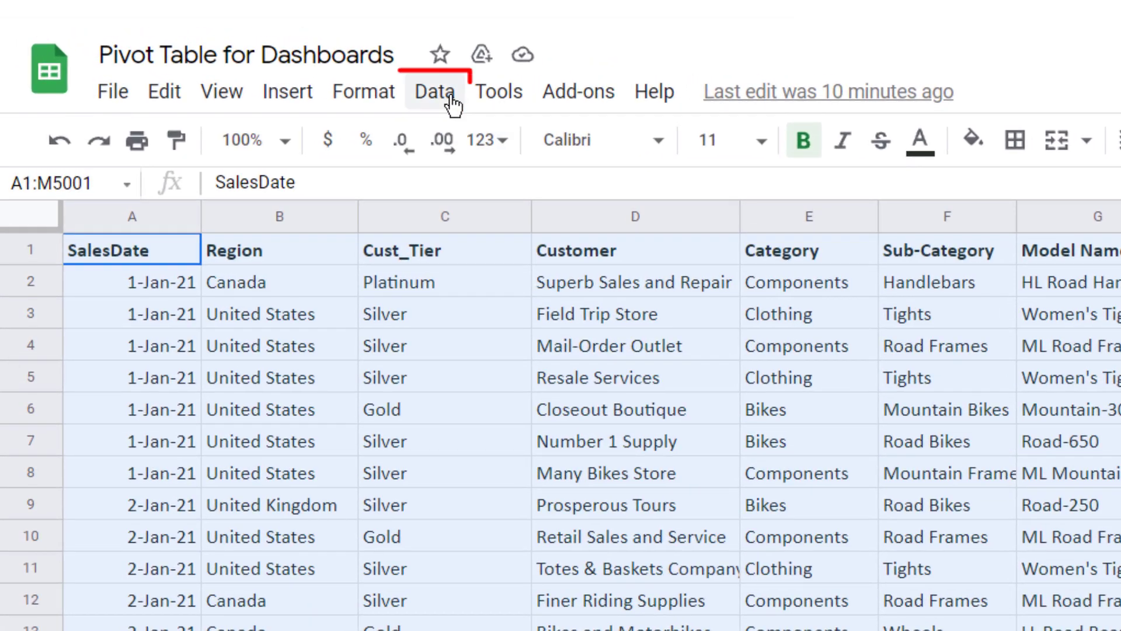
{"action": "left_click", "coordinate": [263, 57]}
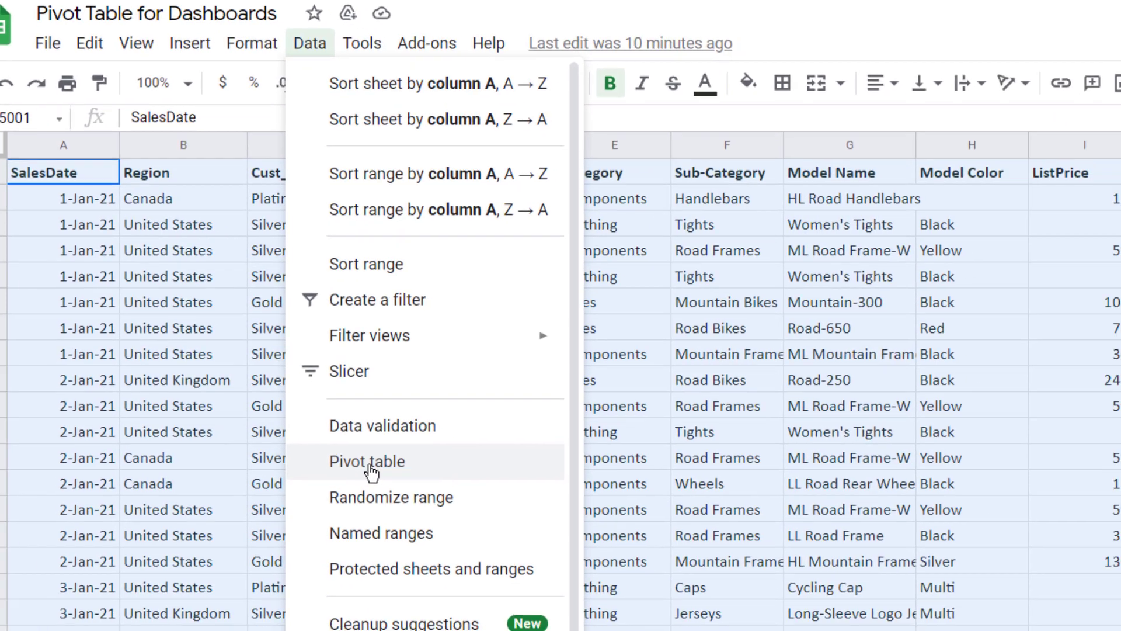
{"action": "left_click", "coordinate": [412, 478]}
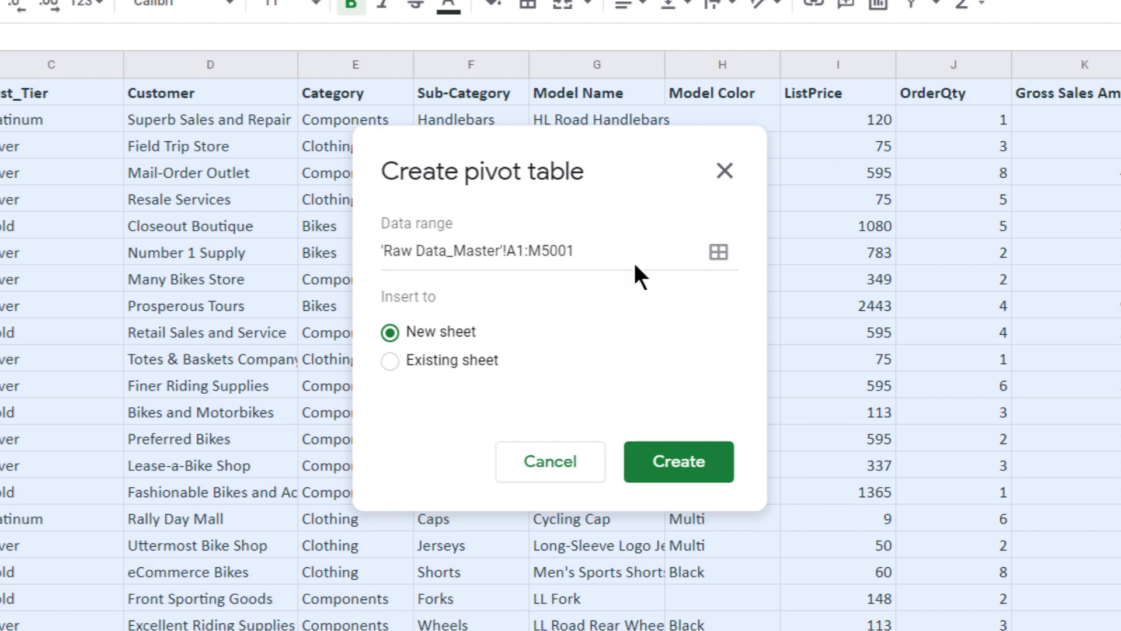
{"action": "left_click", "coordinate": [389, 362]}
{"action": "left_click", "coordinate": [389, 331]}
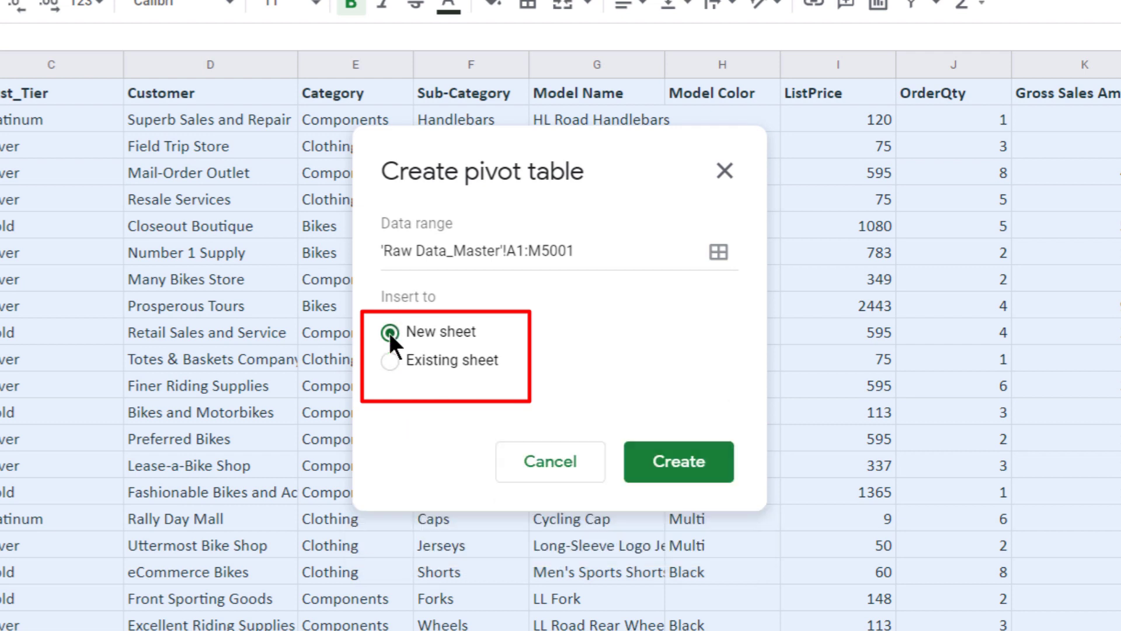
Set the pivot table's data range to 'Raw Data_Master'!A:M and create the pivot table.
{"action": "left_click", "coordinate": [523, 251]}
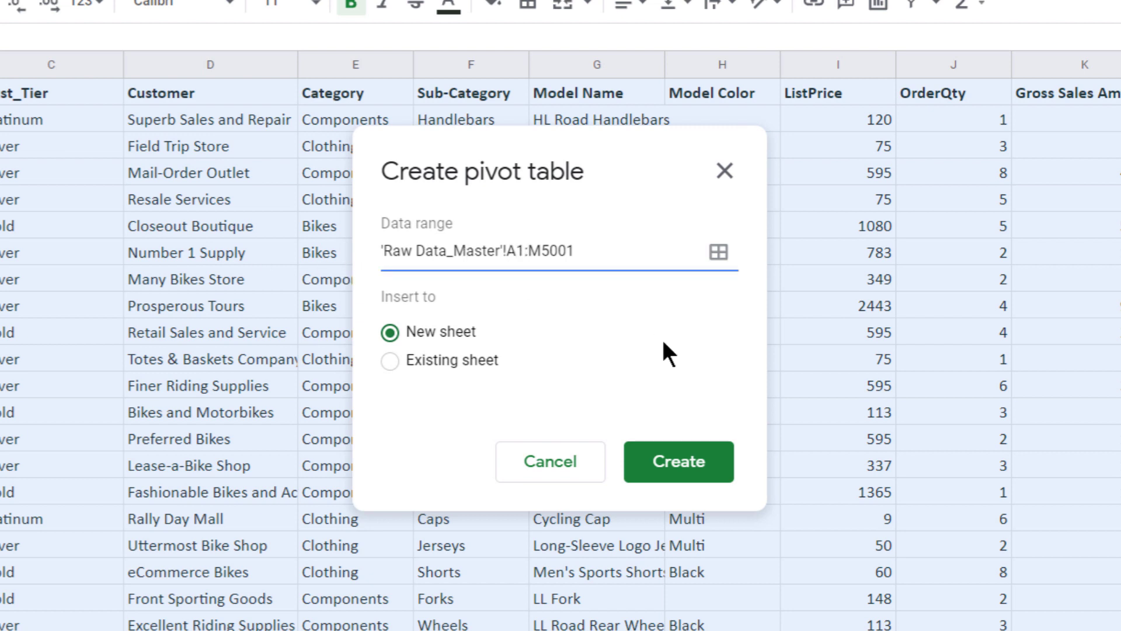
{"action": "key", "text": "BackSpace"}
{"action": "left_click_drag", "start_coordinate": [533, 250], "coordinate": [634, 242]}
{"action": "key", "text": "BackSpace"}
{"action": "left_click", "coordinate": [689, 464]}
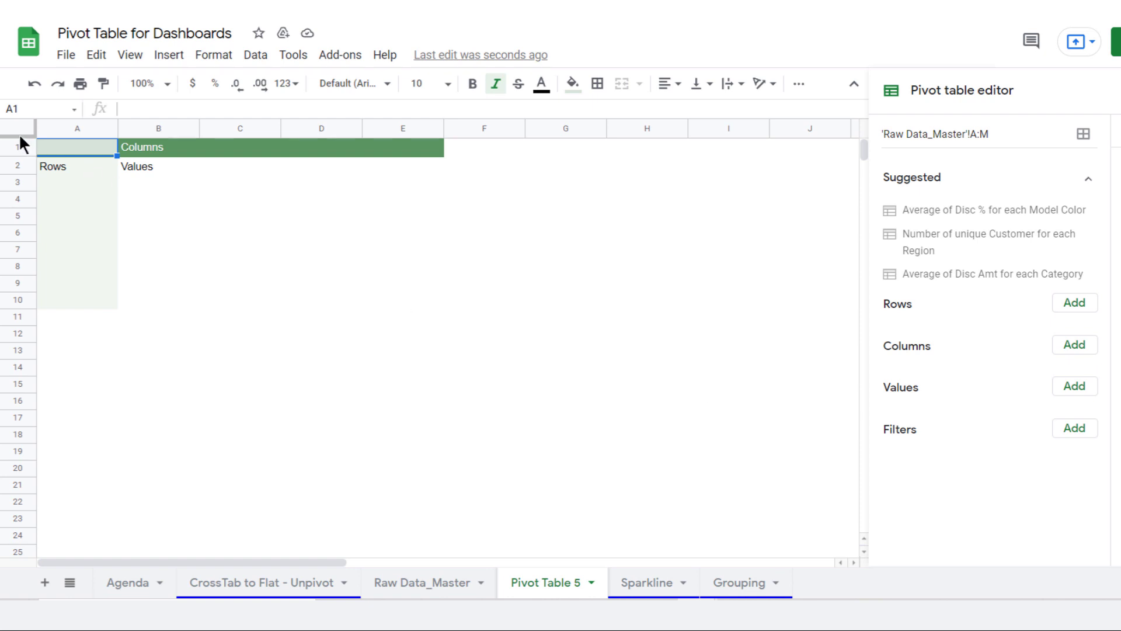
Compare the empty pivot layout's row, column and value areas with the Rows, Columns, Values and Filters sections of the pivot table editor.
{"action": "mouse_move", "coordinate": [20, 136]}
{"action": "left_mouse_down"}
{"action": "mouse_move", "coordinate": [158, 208]}
{"action": "mouse_move", "coordinate": [458, 300]}
{"action": "mouse_move", "coordinate": [460, 329]}
{"action": "left_mouse_up"}
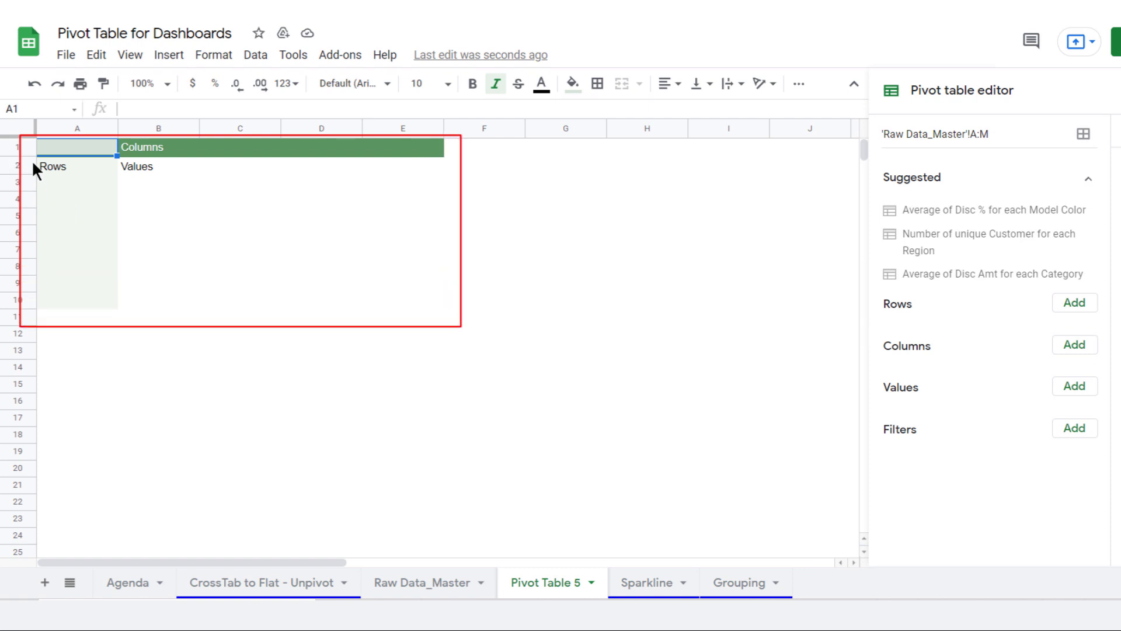
{"action": "left_click_drag", "start_coordinate": [32, 157], "coordinate": [117, 310]}
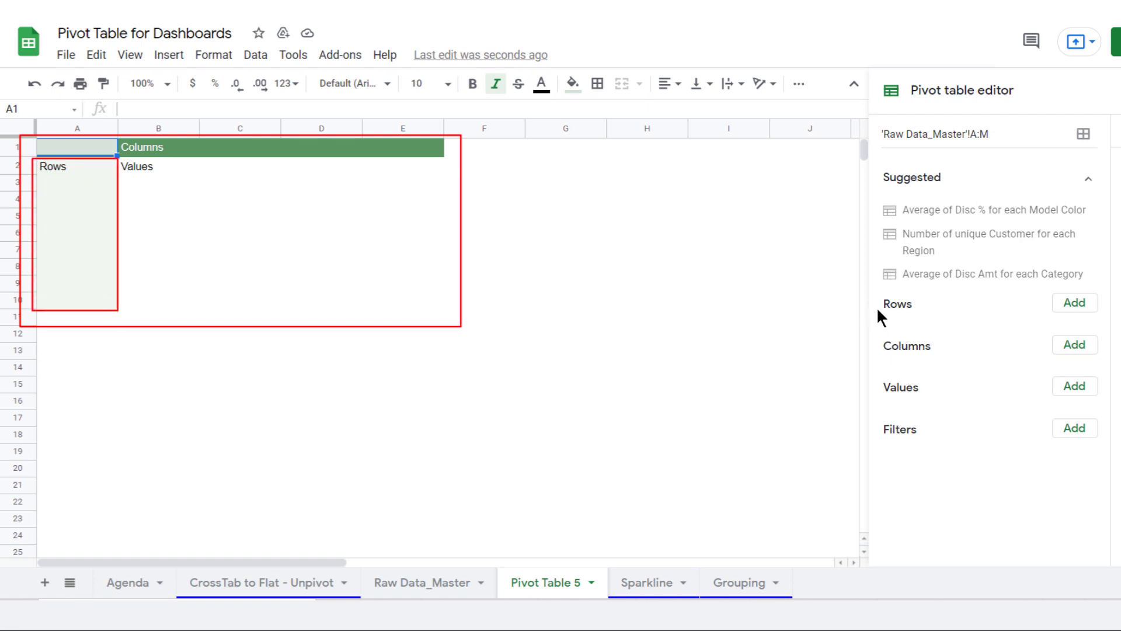
{"action": "left_click_drag", "start_coordinate": [862, 288], "coordinate": [1109, 323]}
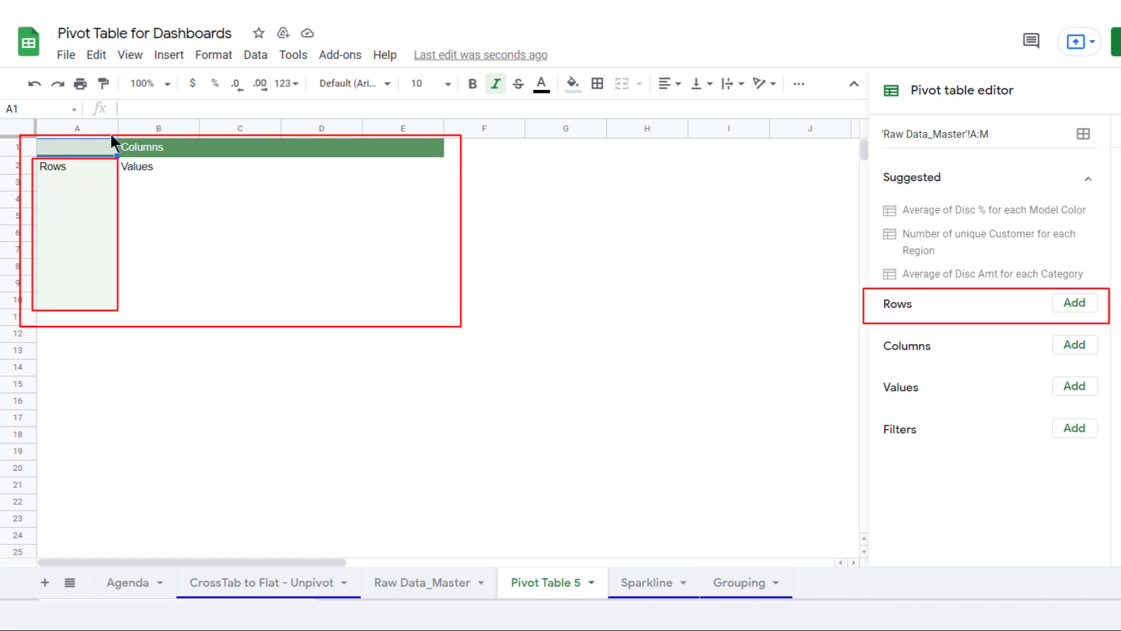
{"action": "left_click_drag", "start_coordinate": [114, 138], "coordinate": [447, 159]}
{"action": "left_click_drag", "start_coordinate": [881, 339], "coordinate": [1115, 363]}
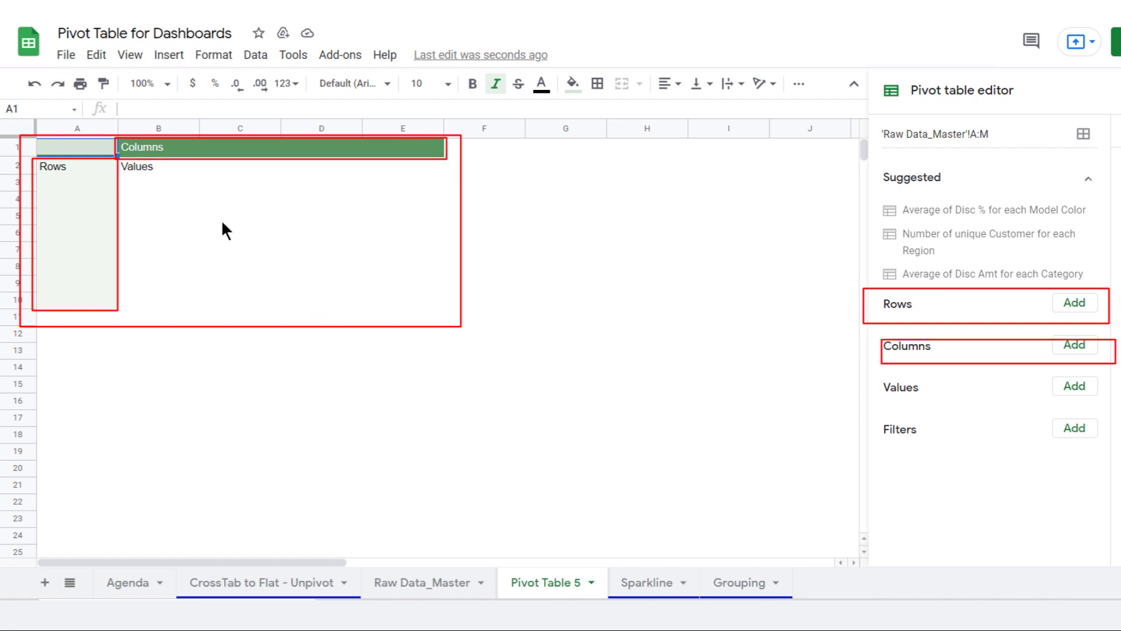
{"action": "mouse_move", "coordinate": [121, 160]}
{"action": "left_mouse_down"}
{"action": "mouse_move", "coordinate": [324, 271]}
{"action": "mouse_move", "coordinate": [446, 312]}
{"action": "left_mouse_up"}
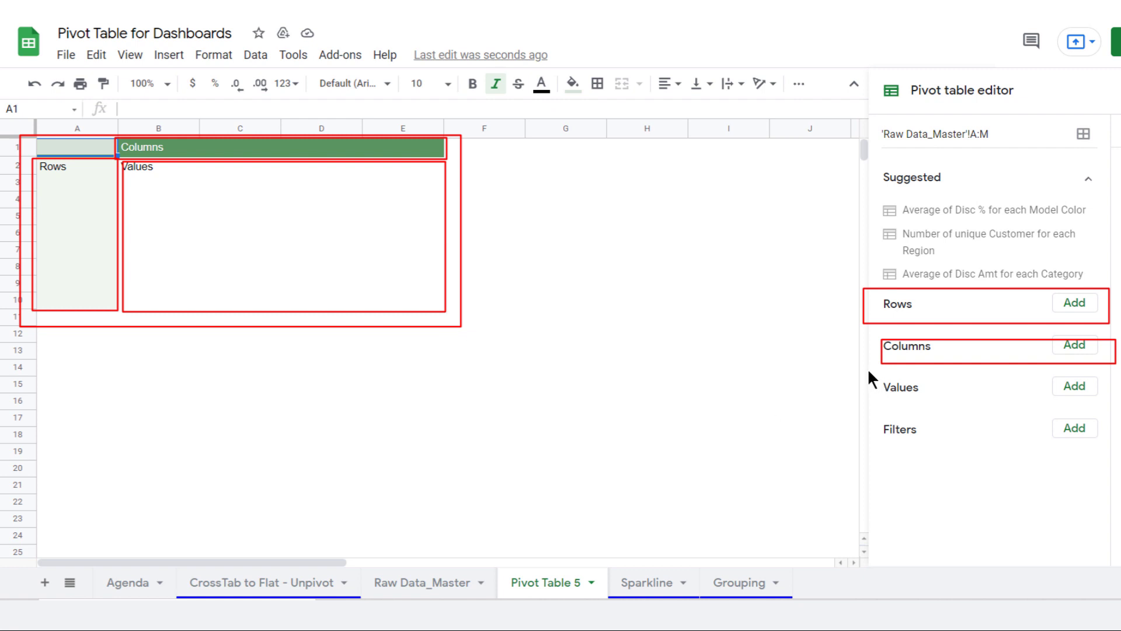
{"action": "left_click_drag", "start_coordinate": [868, 370], "coordinate": [1106, 409]}
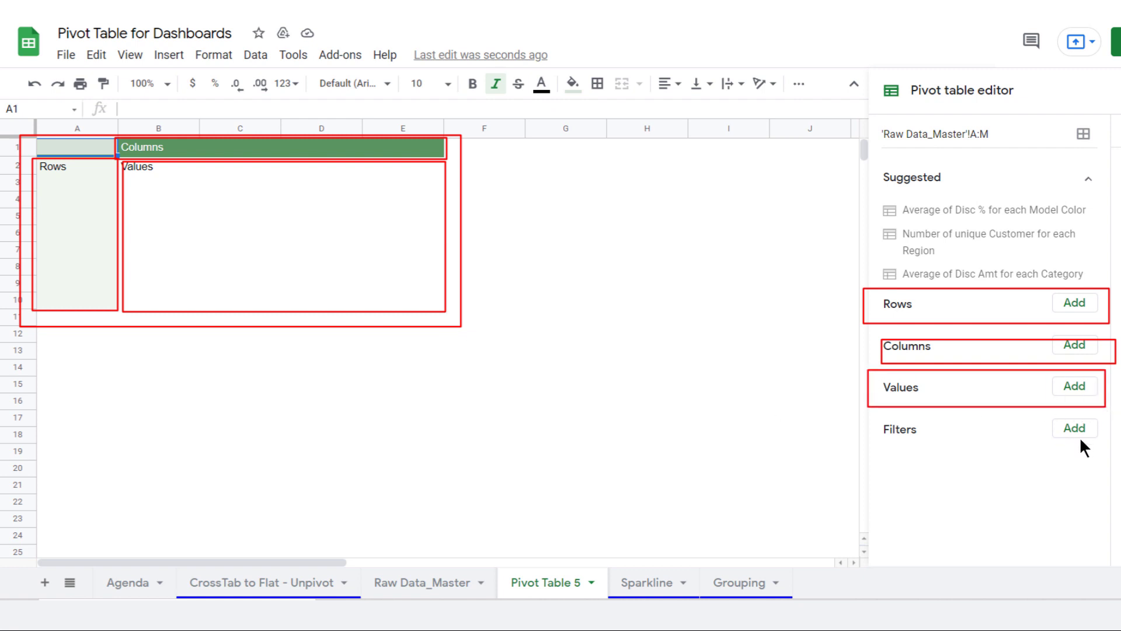
{"action": "mouse_move", "coordinate": [866, 416]}
{"action": "left_mouse_down"}
{"action": "mouse_move", "coordinate": [971, 445]}
{"action": "mouse_move", "coordinate": [1100, 447]}
{"action": "left_mouse_up"}
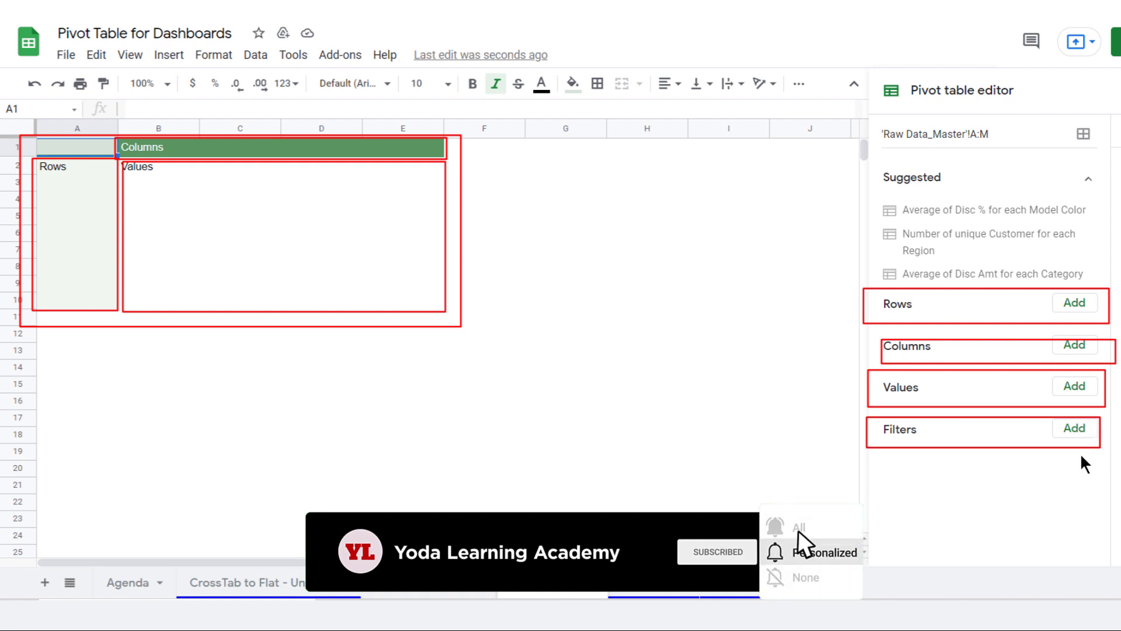
{"action": "key", "text": "Escape"}
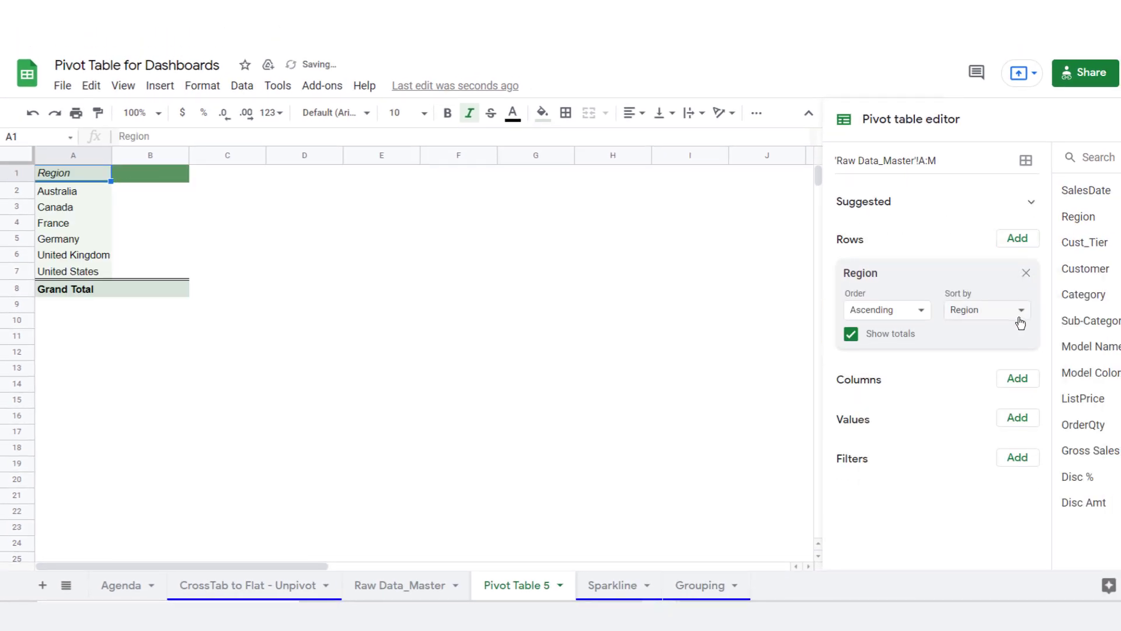
Remove the Region field from the pivot table's rows and add it back as the row grouping.
{"action": "left_click", "coordinate": [1026, 273]}
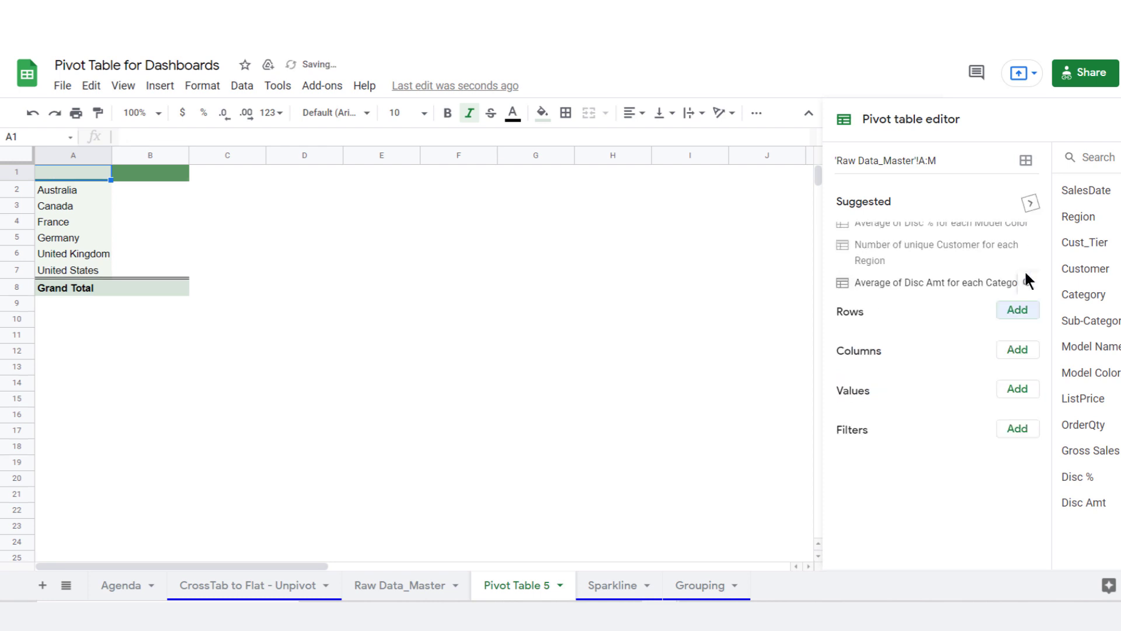
{"action": "left_click", "coordinate": [1010, 322]}
{"action": "left_click", "coordinate": [1015, 313]}
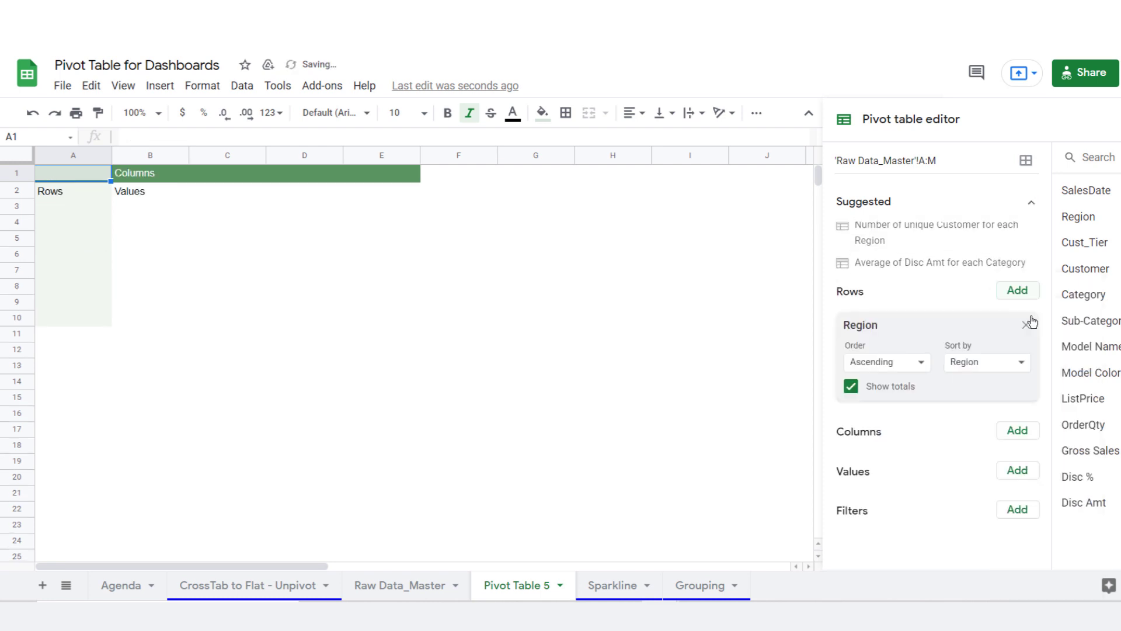
Examine the region entries listed in A2:A7 of the pivot table.
{"action": "left_click", "coordinate": [77, 192]}
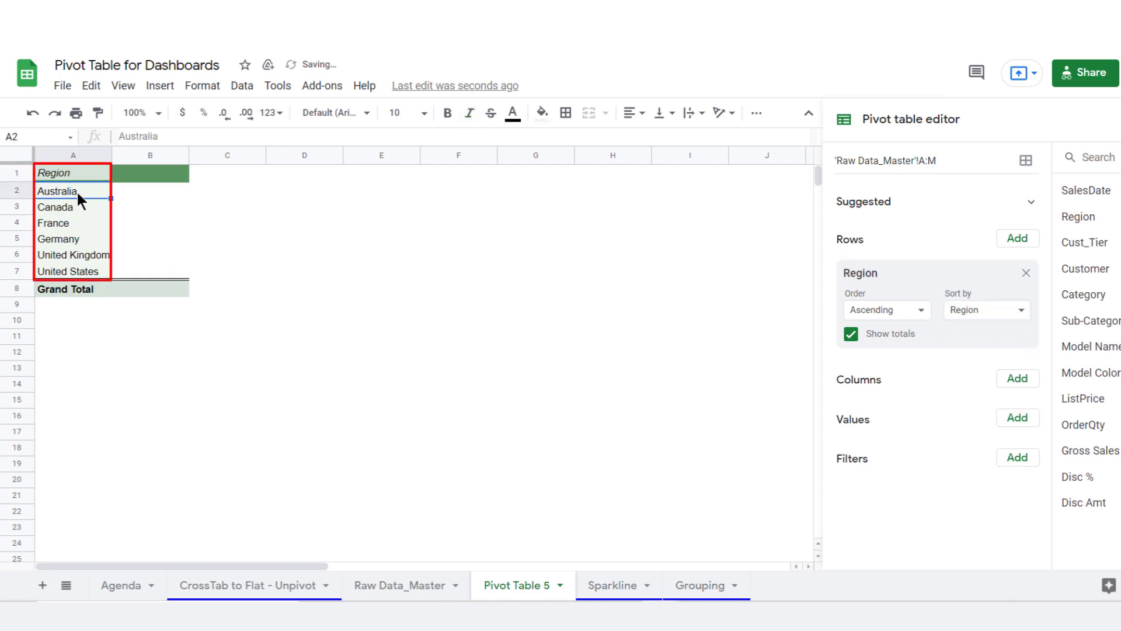
{"action": "left_click", "coordinate": [69, 201]}
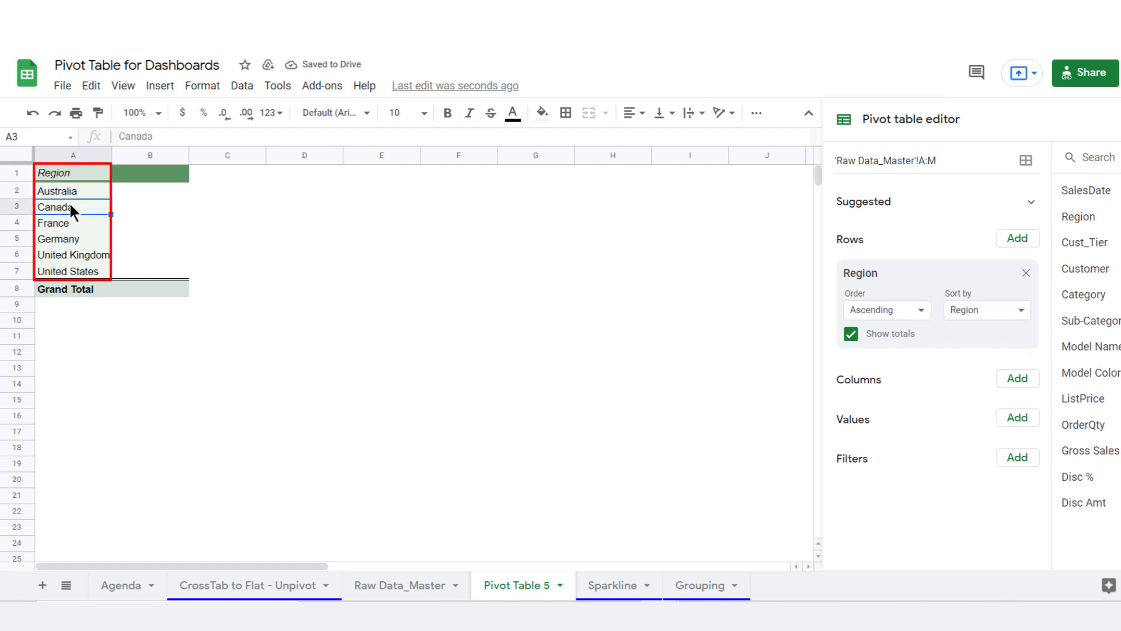
{"action": "left_click", "coordinate": [72, 226]}
{"action": "left_click", "coordinate": [76, 237]}
{"action": "left_click", "coordinate": [79, 252]}
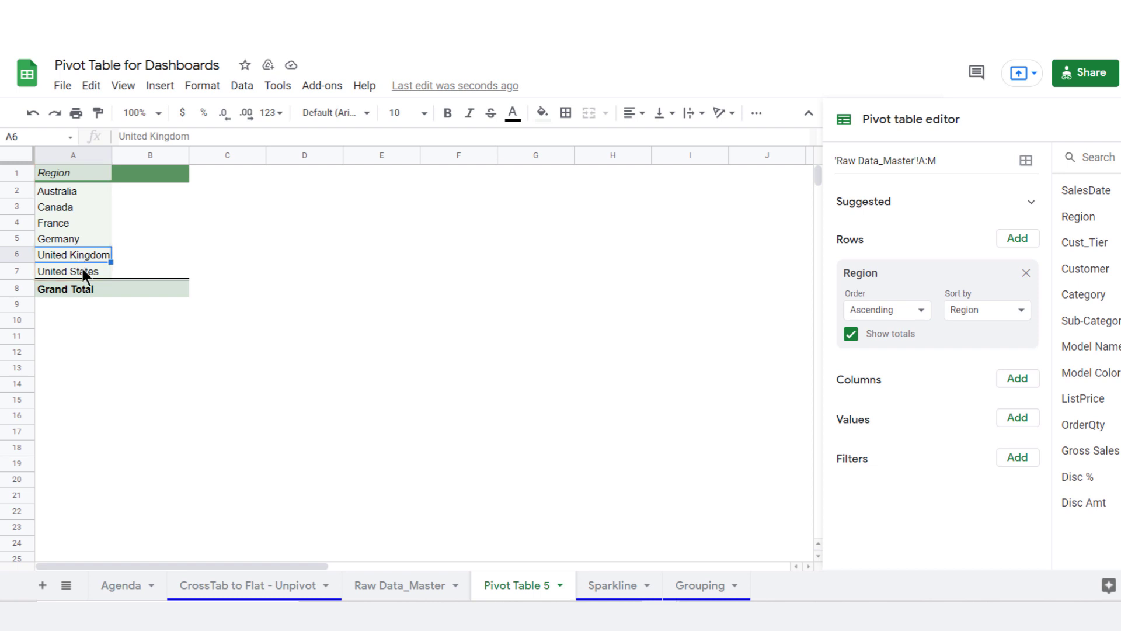
{"action": "left_click", "coordinate": [82, 270]}
{"action": "left_click", "coordinate": [65, 192]}
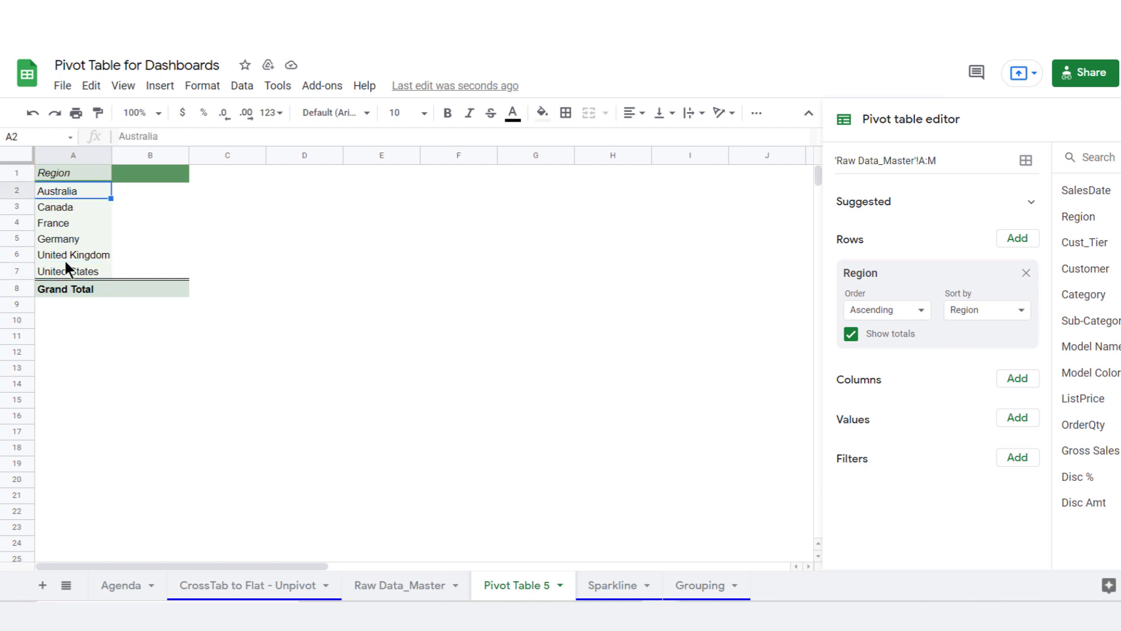
Add Cust_Tier as the pivot table's column grouping and check the Gold, Platinum and Silver headings in row 2.
{"action": "left_click", "coordinate": [63, 255]}
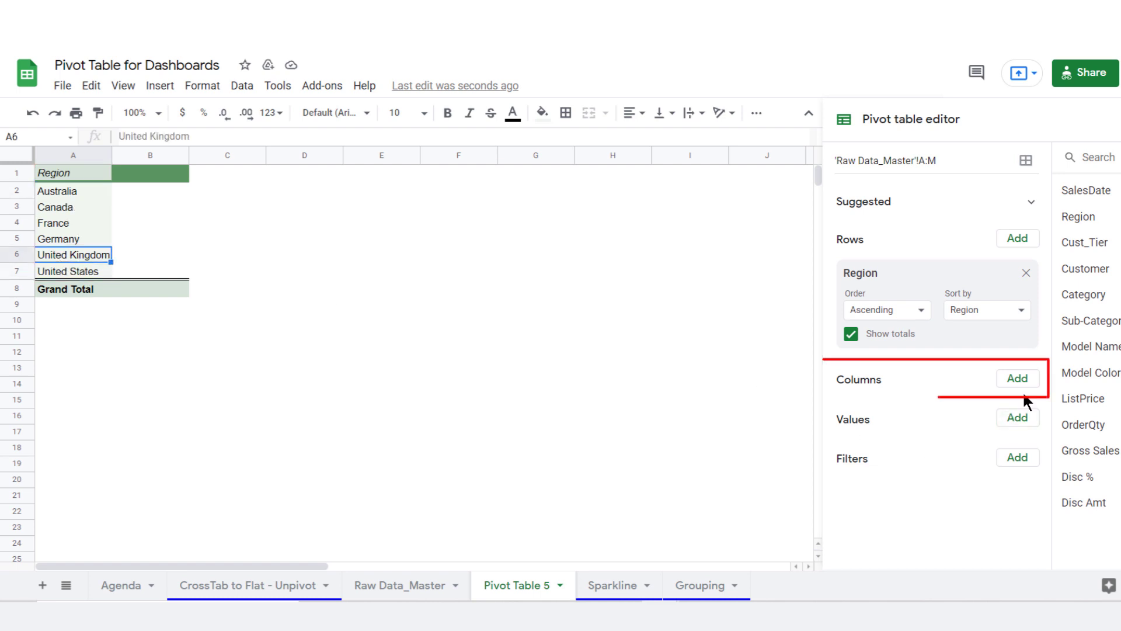
{"action": "left_click", "coordinate": [1008, 386]}
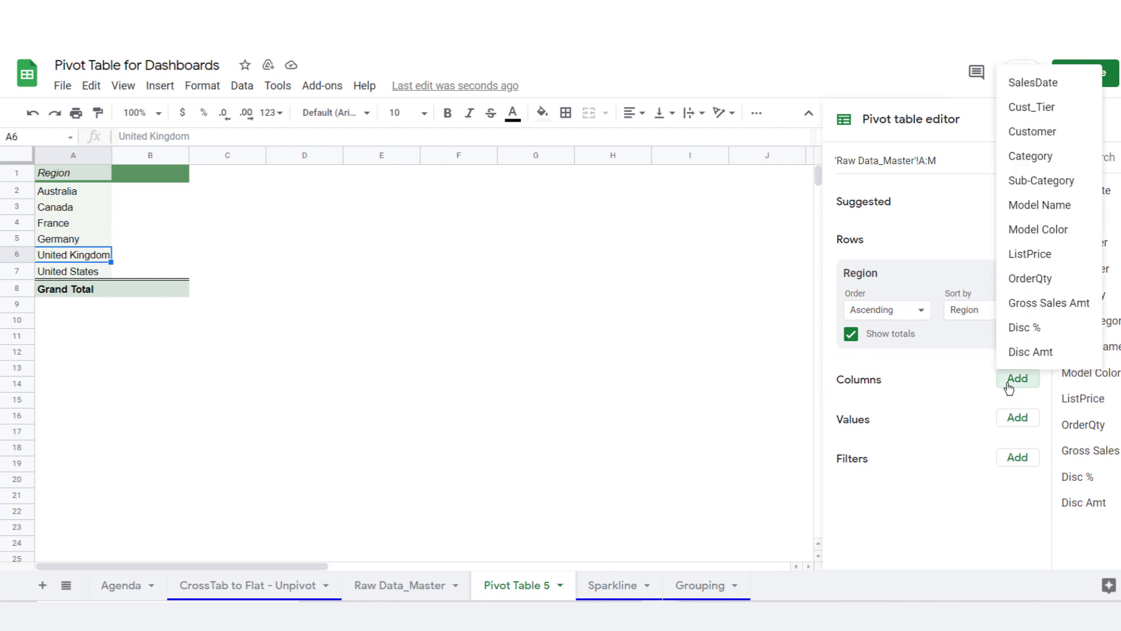
{"action": "left_click", "coordinate": [1041, 113]}
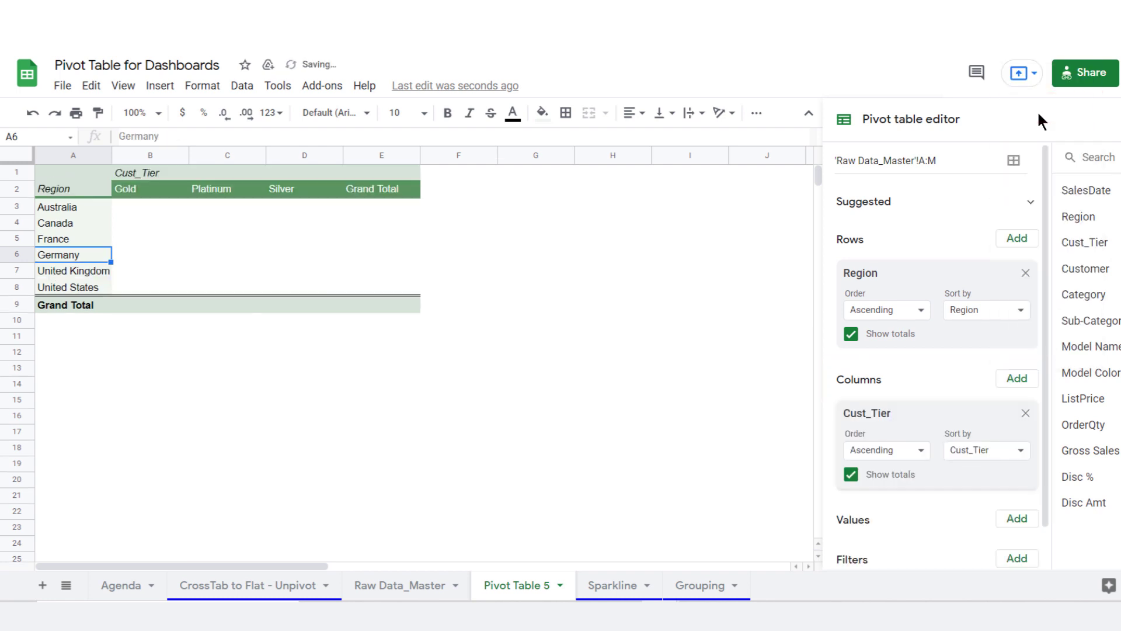
{"action": "left_click", "coordinate": [143, 196]}
{"action": "left_click", "coordinate": [211, 193]}
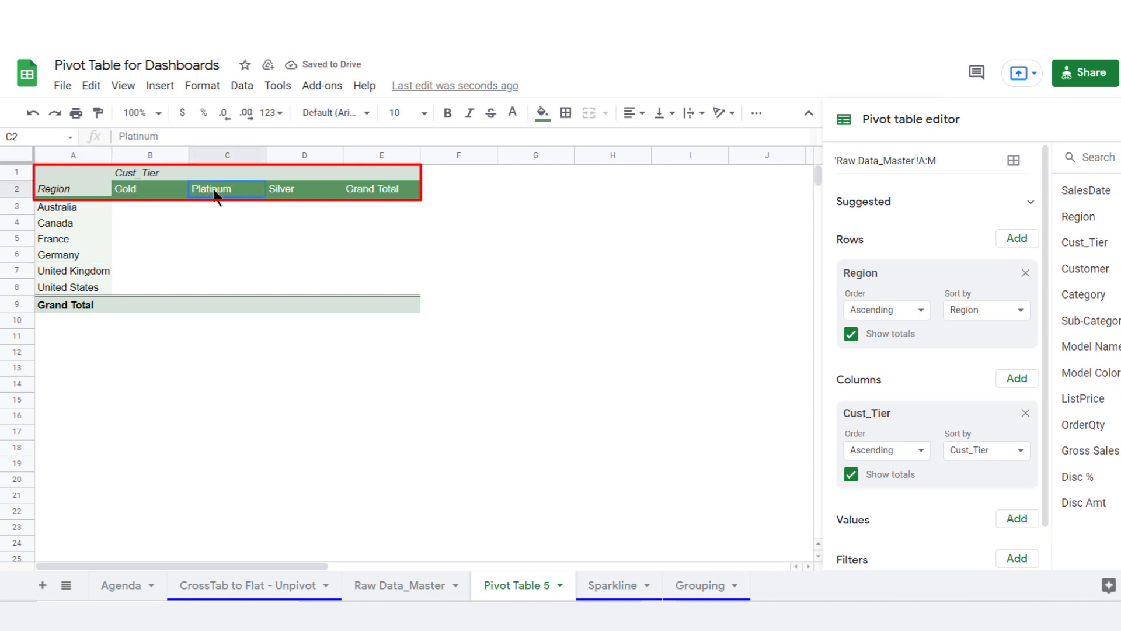
{"action": "left_click", "coordinate": [298, 193]}
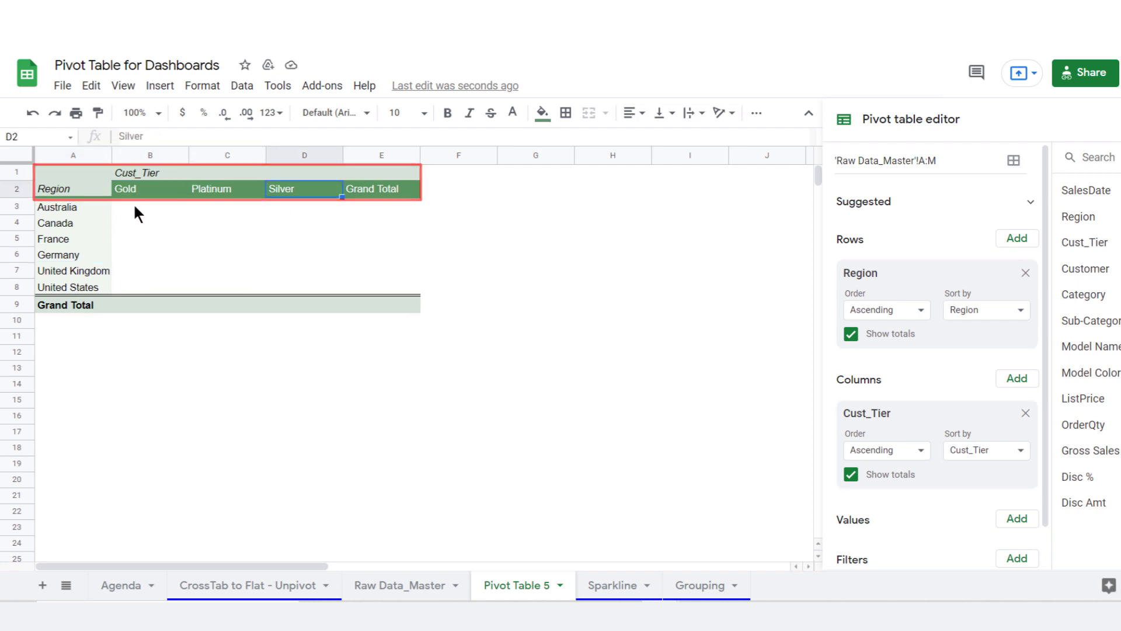
Fill the pivot table's value area B3:E8 by adding Gross Sales Amt to the values.
{"action": "mouse_move", "coordinate": [132, 208]}
{"action": "left_mouse_down"}
{"action": "mouse_move", "coordinate": [348, 238]}
{"action": "mouse_move", "coordinate": [398, 285]}
{"action": "left_mouse_up"}
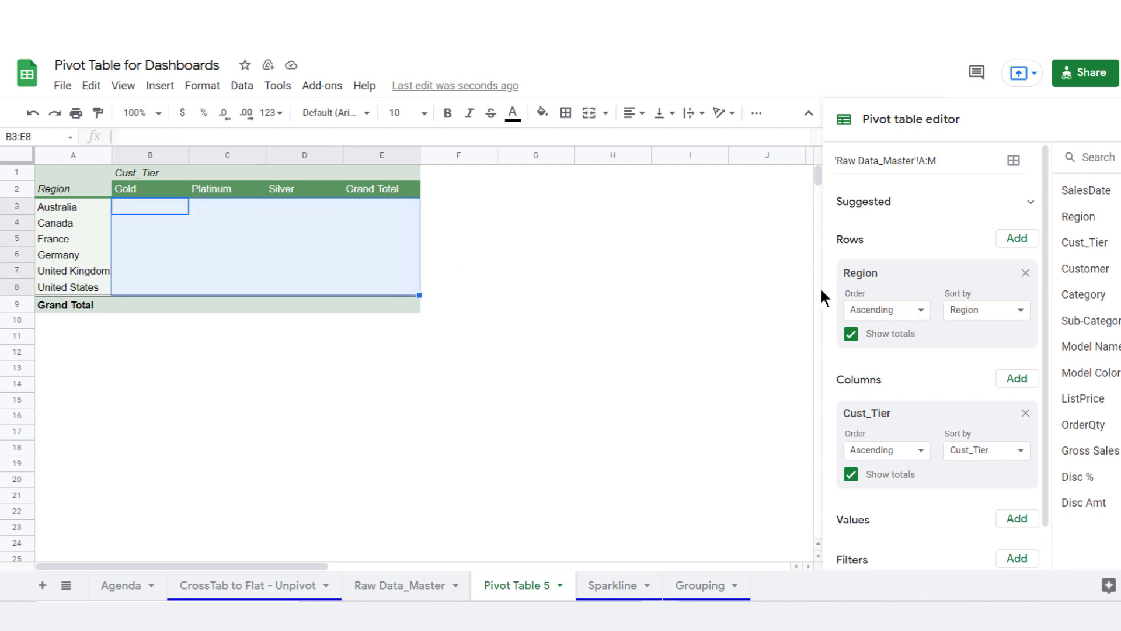
{"action": "scroll", "coordinate": [966, 308], "scroll_direction": "down", "scroll_amount": 1}
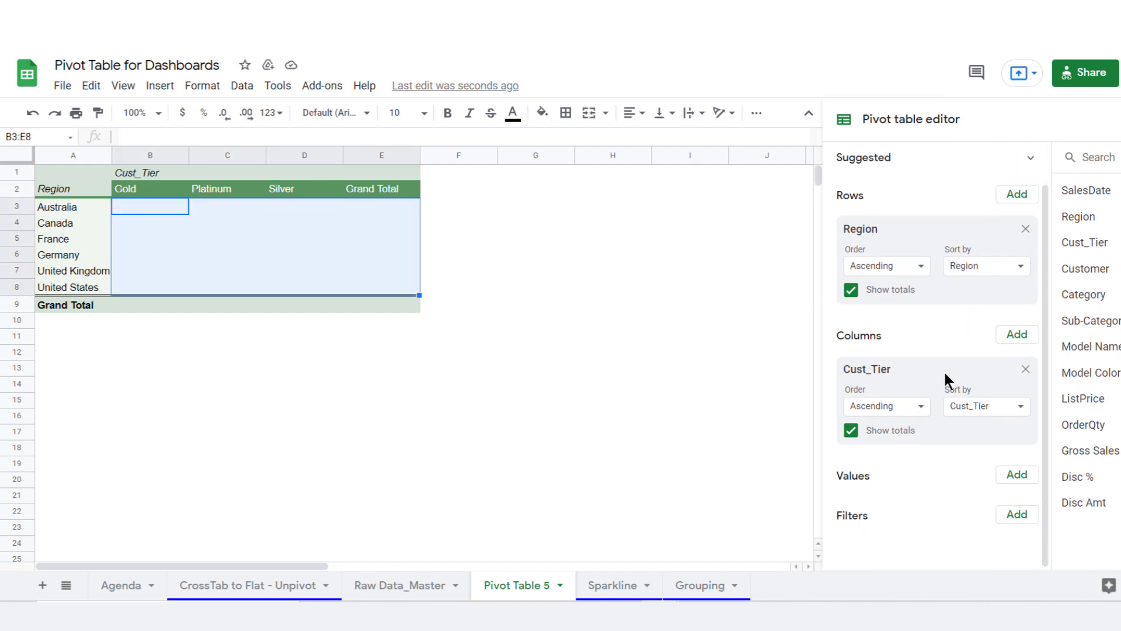
{"action": "left_click", "coordinate": [1017, 476]}
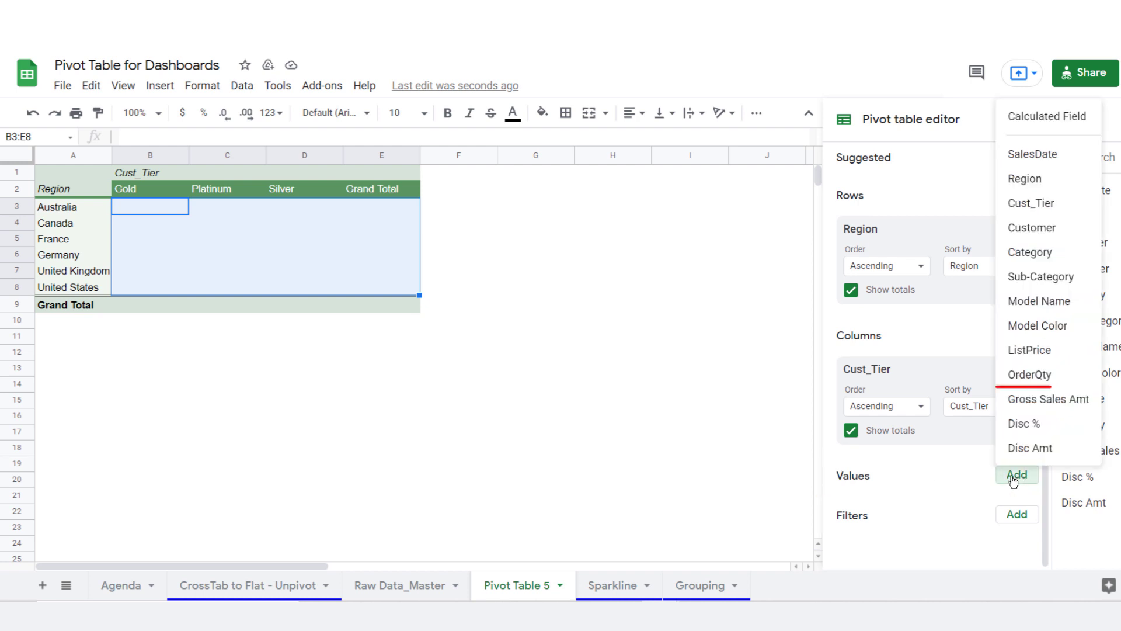
{"action": "left_click", "coordinate": [1031, 400]}
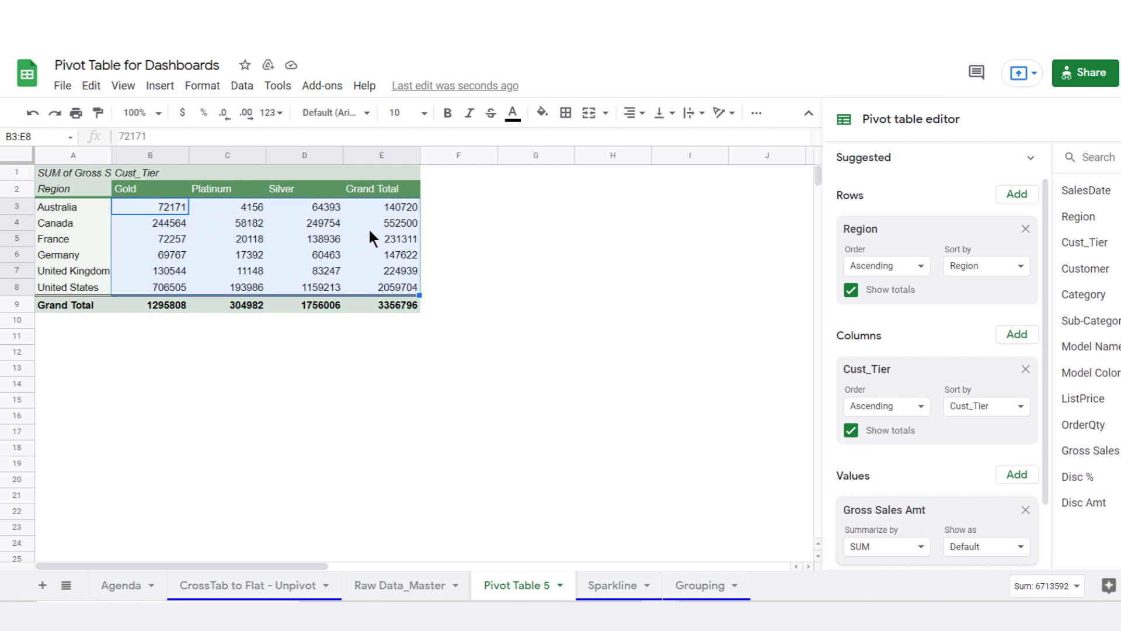
Add a Category filter to the pivot table and limit it to Bikes only.
{"action": "scroll", "coordinate": [913, 375], "scroll_direction": "down", "scroll_amount": 2}
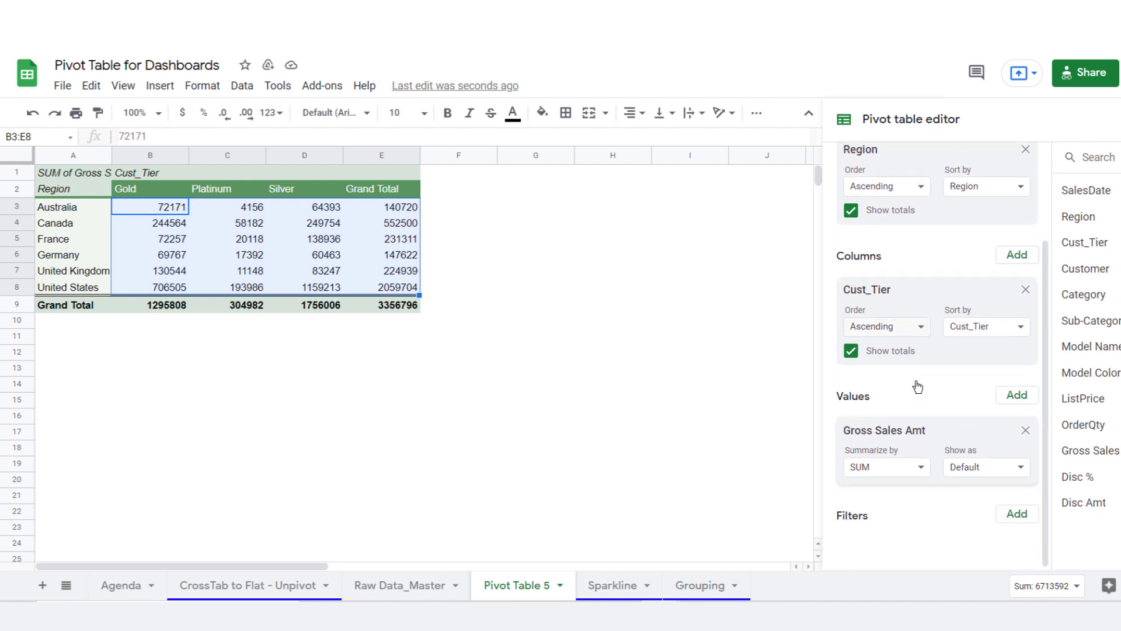
{"action": "left_click", "coordinate": [1019, 516]}
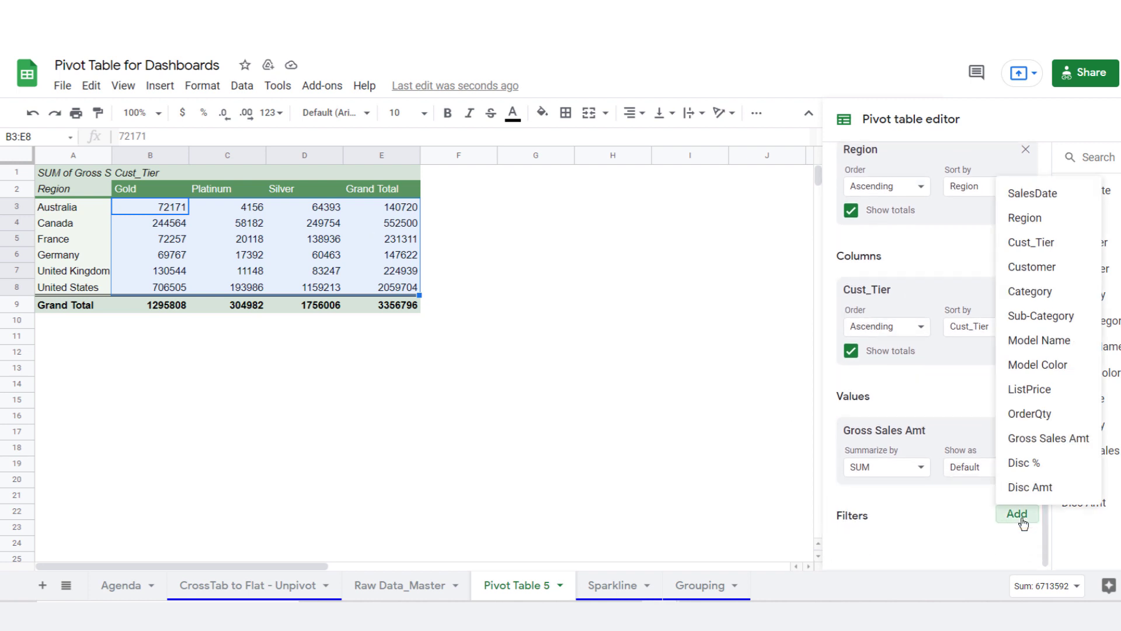
{"action": "left_click", "coordinate": [1030, 291]}
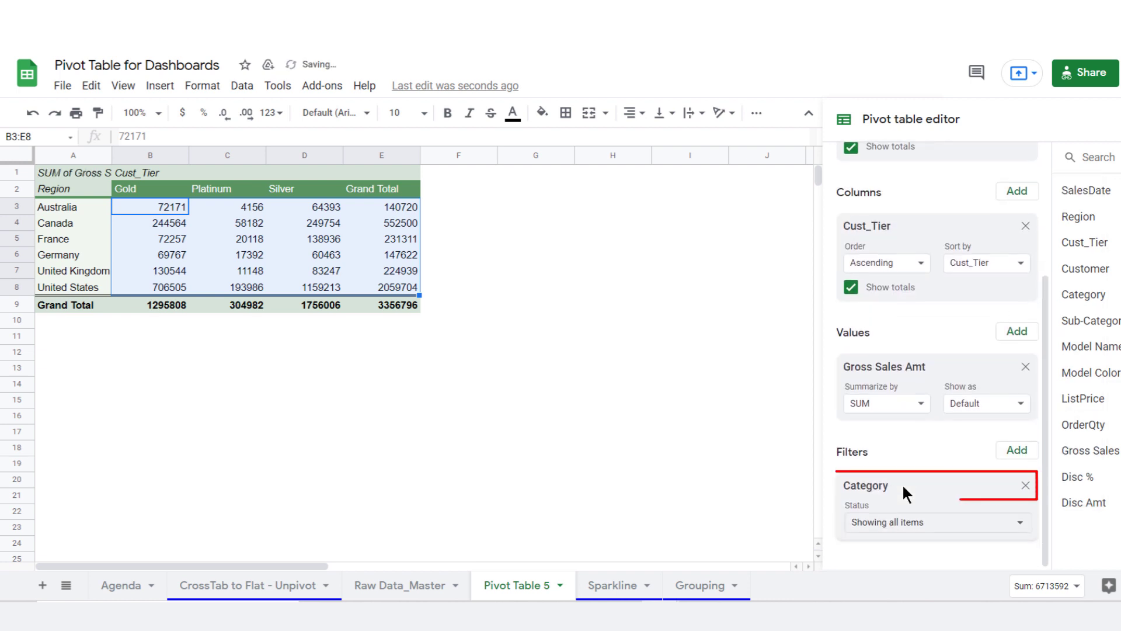
{"action": "left_click", "coordinate": [1018, 522]}
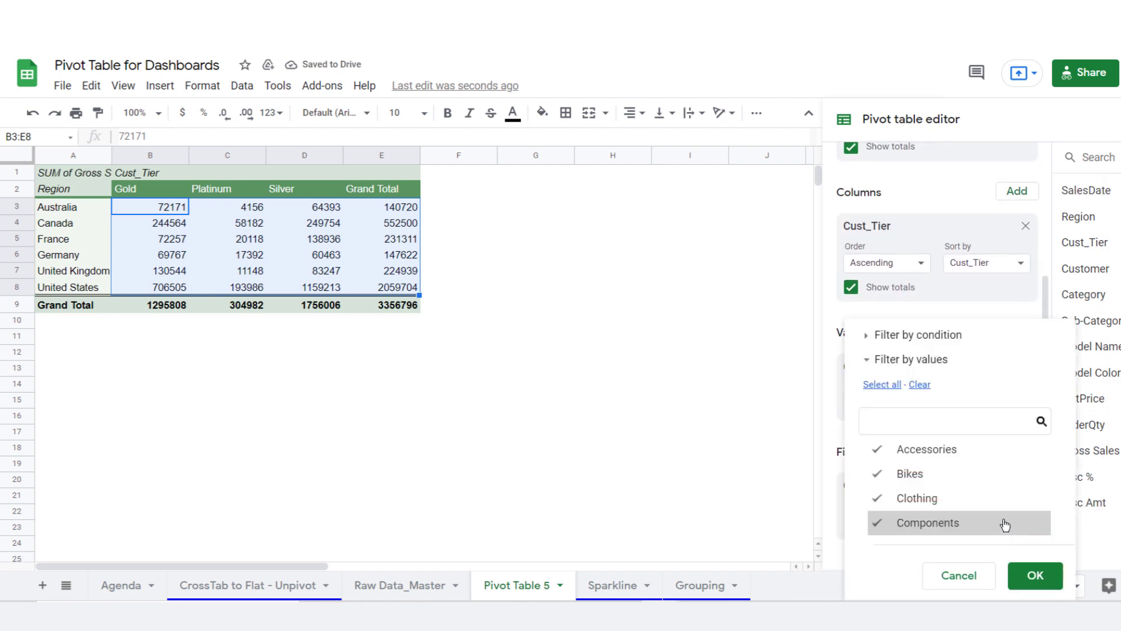
{"action": "left_click", "coordinate": [918, 384]}
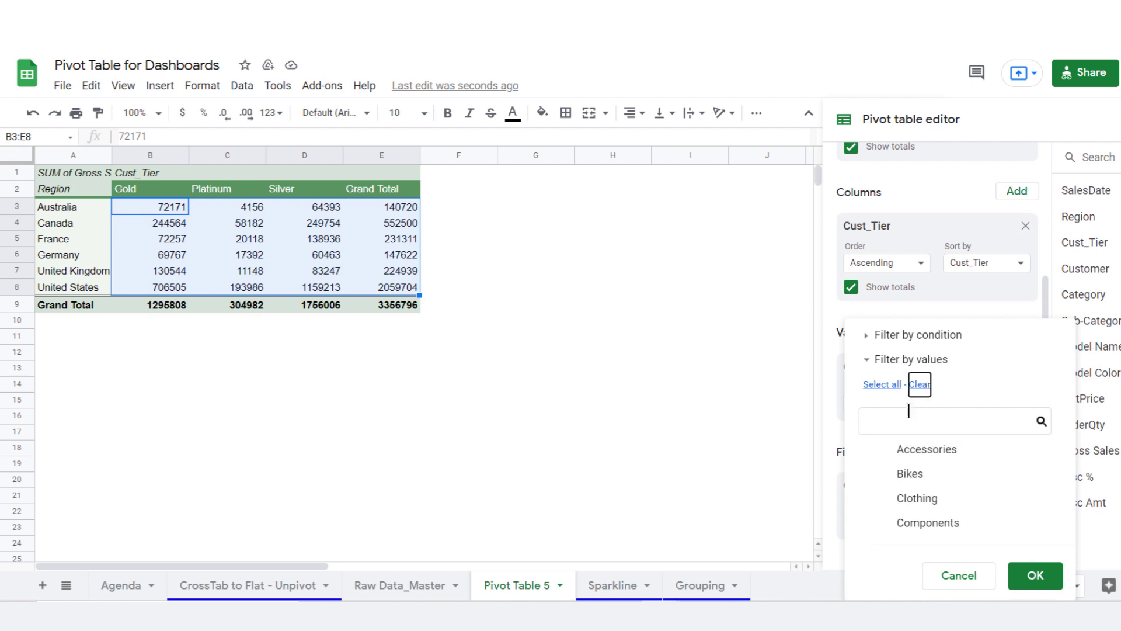
{"action": "left_click", "coordinate": [884, 479]}
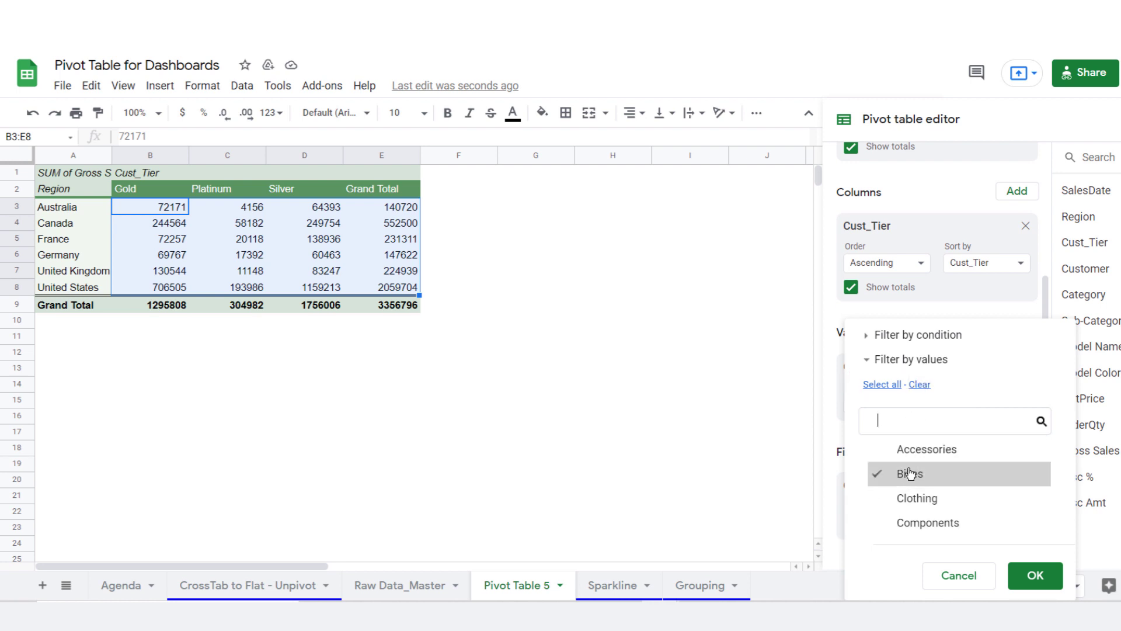
{"action": "left_click", "coordinate": [1042, 584]}
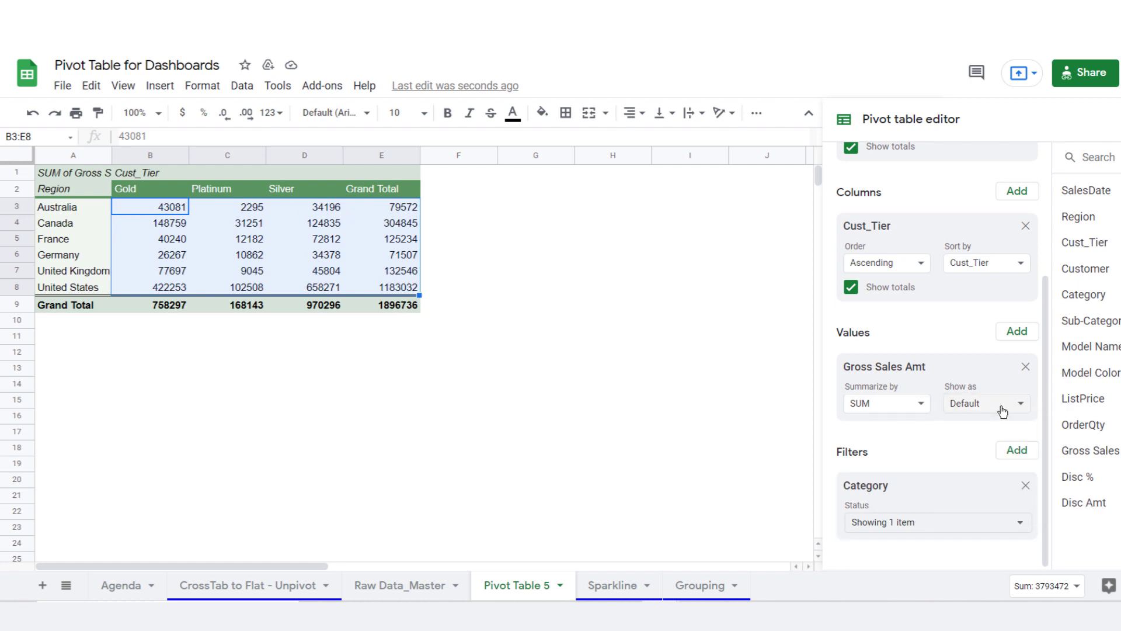
Review the unchecked agenda topics, from Sort through Filter to the calculated field and unpivot topics.
{"action": "scroll", "coordinate": [973, 318], "scroll_direction": "up", "scroll_amount": 3}
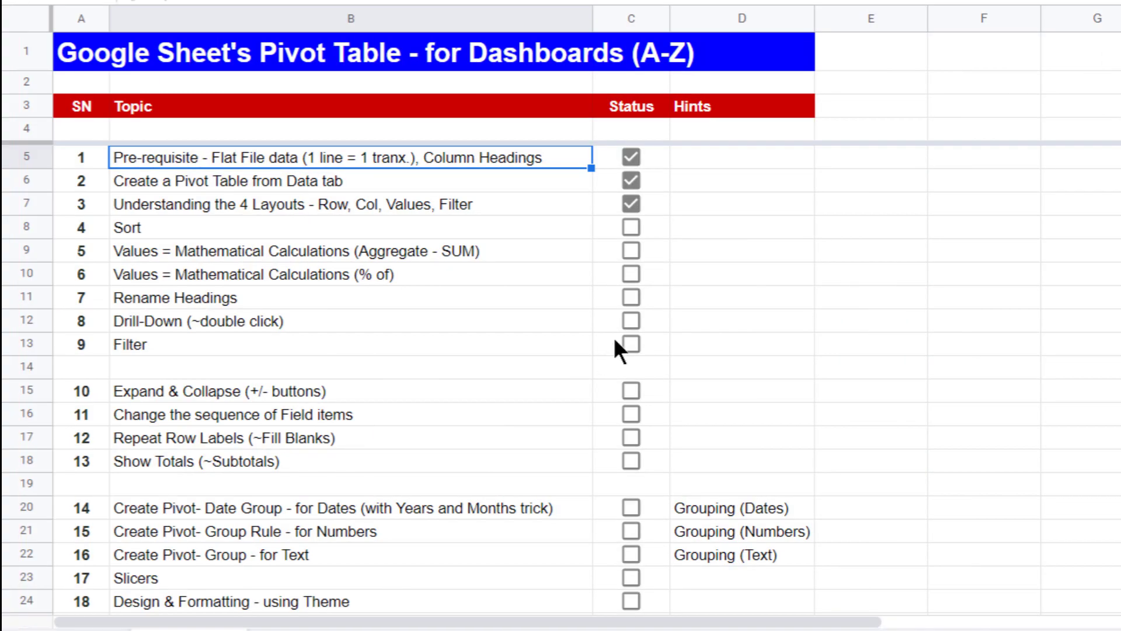
{"action": "left_click_drag", "start_coordinate": [240, 228], "coordinate": [658, 338]}
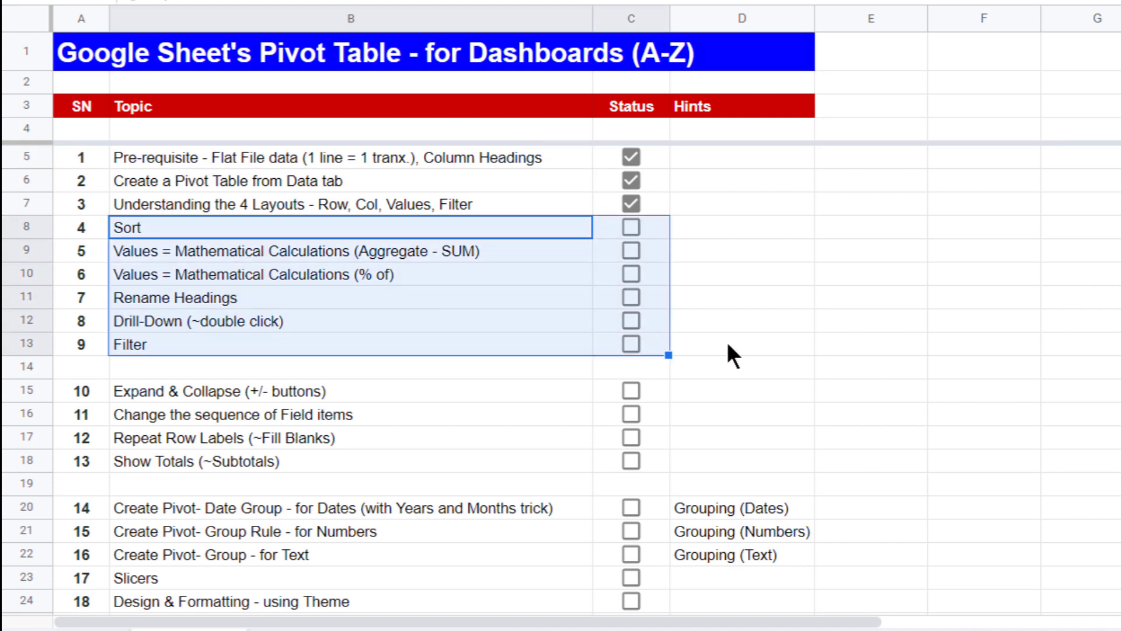
{"action": "scroll", "coordinate": [727, 345], "scroll_direction": "down", "scroll_amount": 3}
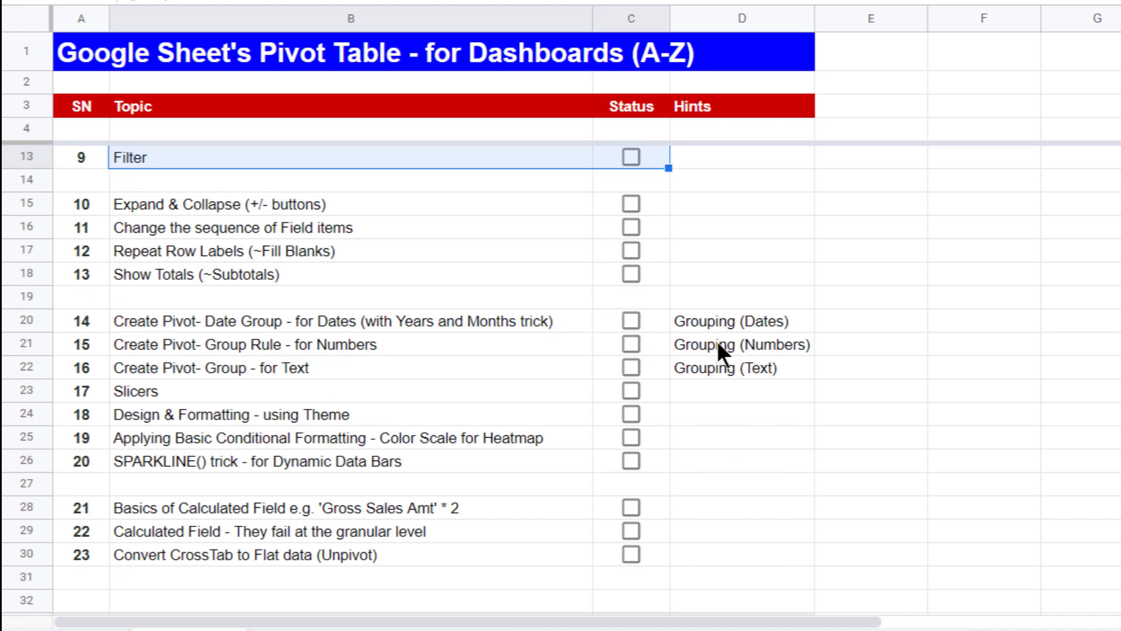
{"action": "left_click_drag", "start_coordinate": [237, 502], "coordinate": [648, 558]}
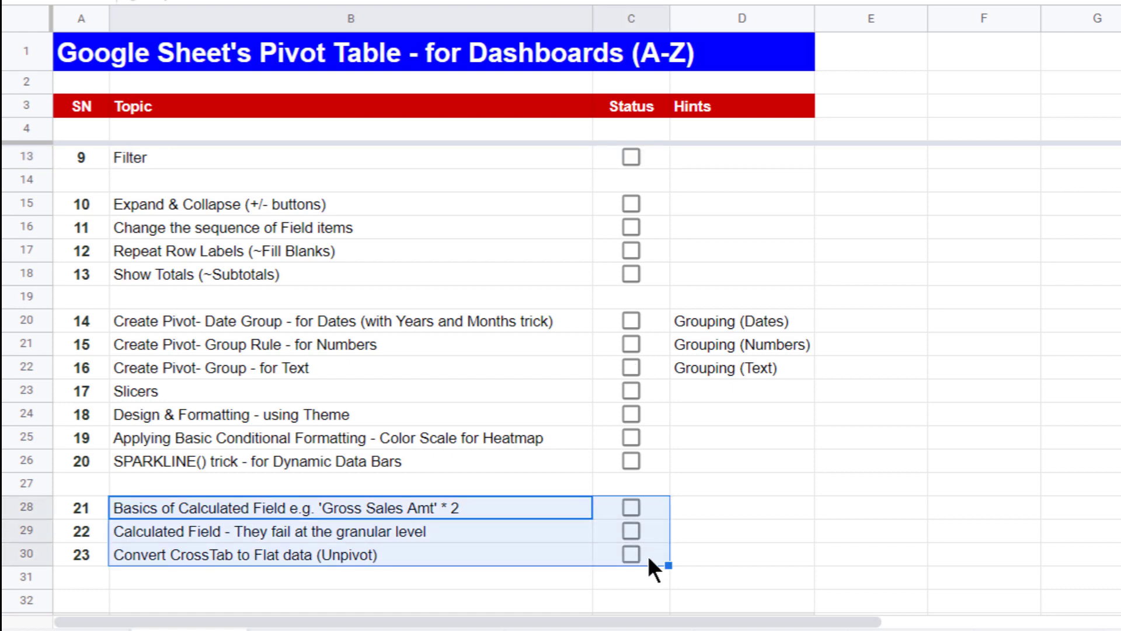
{"action": "scroll", "coordinate": [795, 408], "scroll_direction": "up", "scroll_amount": 3}
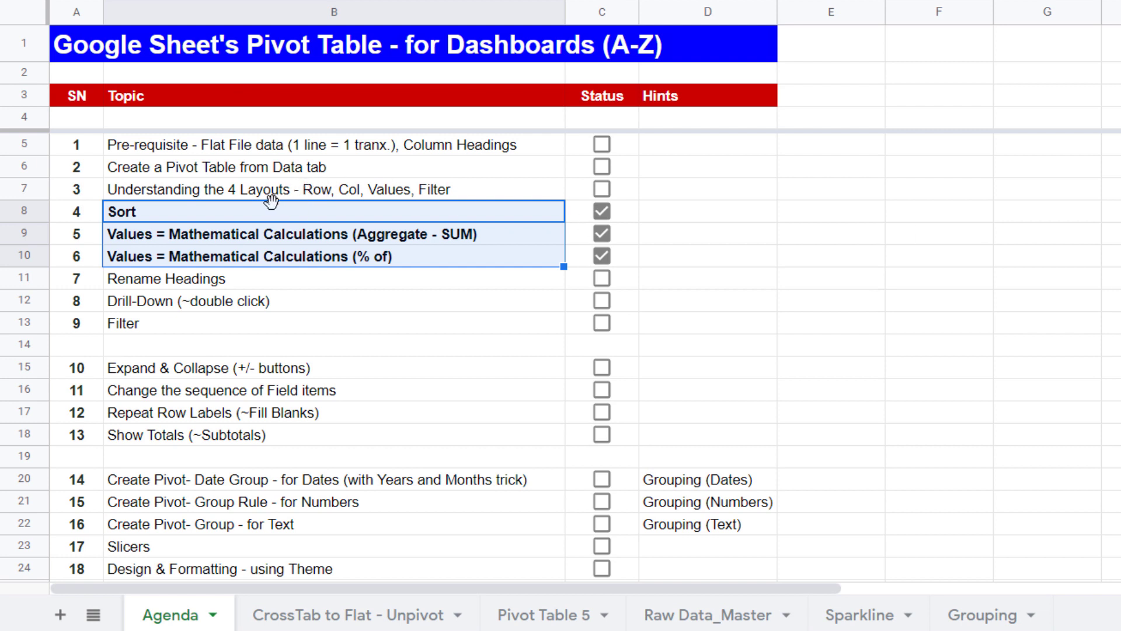
Examine agenda topics 4 to 6 on sorting and on value calculations by SUM and % of.
{"action": "left_click", "coordinate": [190, 213]}
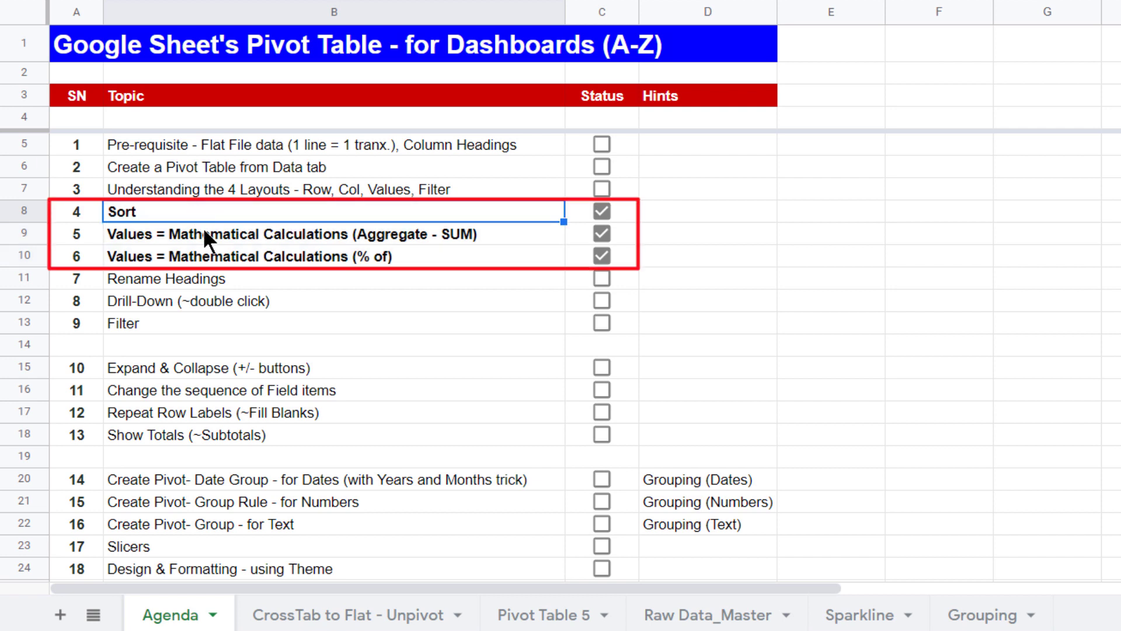
{"action": "left_click_drag", "start_coordinate": [183, 229], "coordinate": [181, 253]}
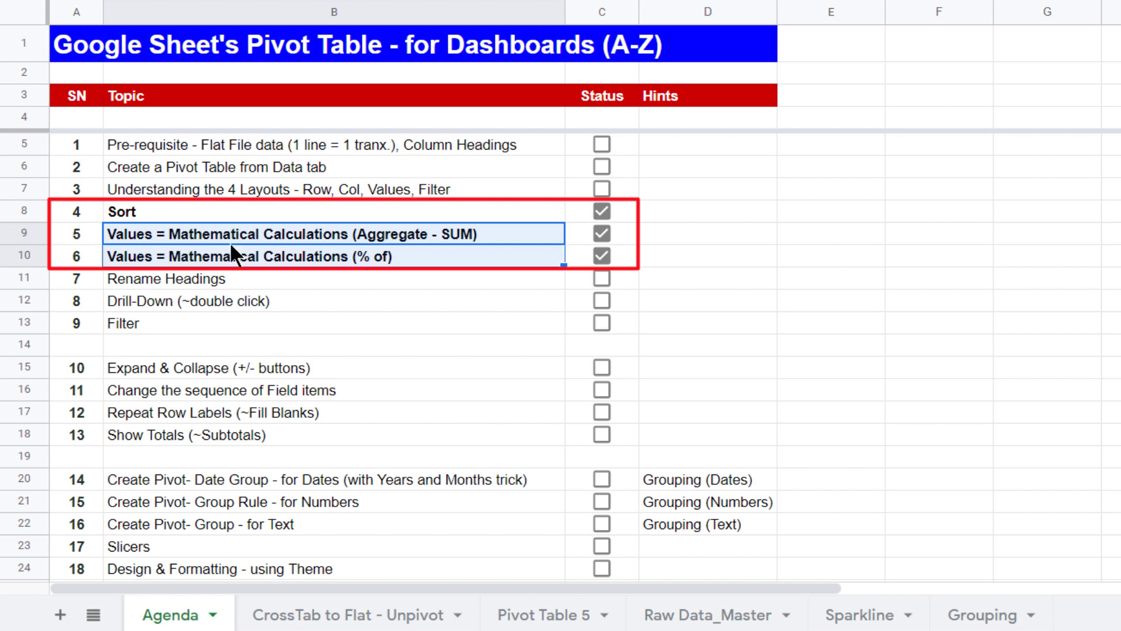
{"action": "left_click", "coordinate": [394, 235]}
{"action": "left_click", "coordinate": [385, 257]}
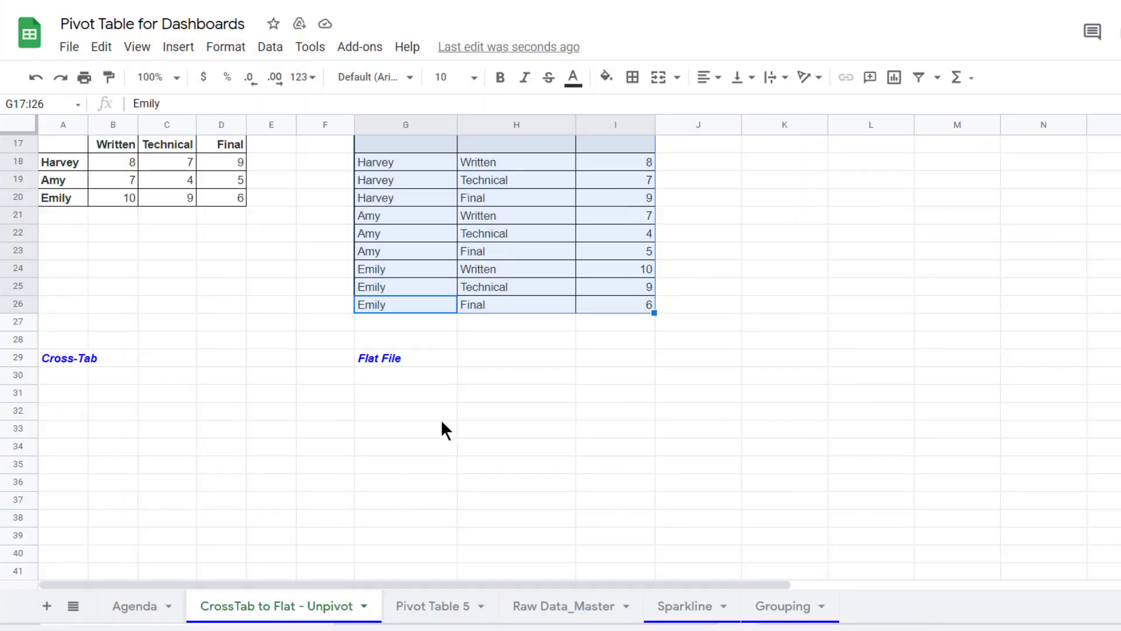
Compare the Cross-Tab and Flat File examples, and inspect the SalesDate, Category and Region columns of the Raw Data_Master sheet.
{"action": "left_click_drag", "start_coordinate": [407, 363], "coordinate": [67, 357]}
{"action": "left_click_drag", "start_coordinate": [377, 160], "coordinate": [607, 301]}
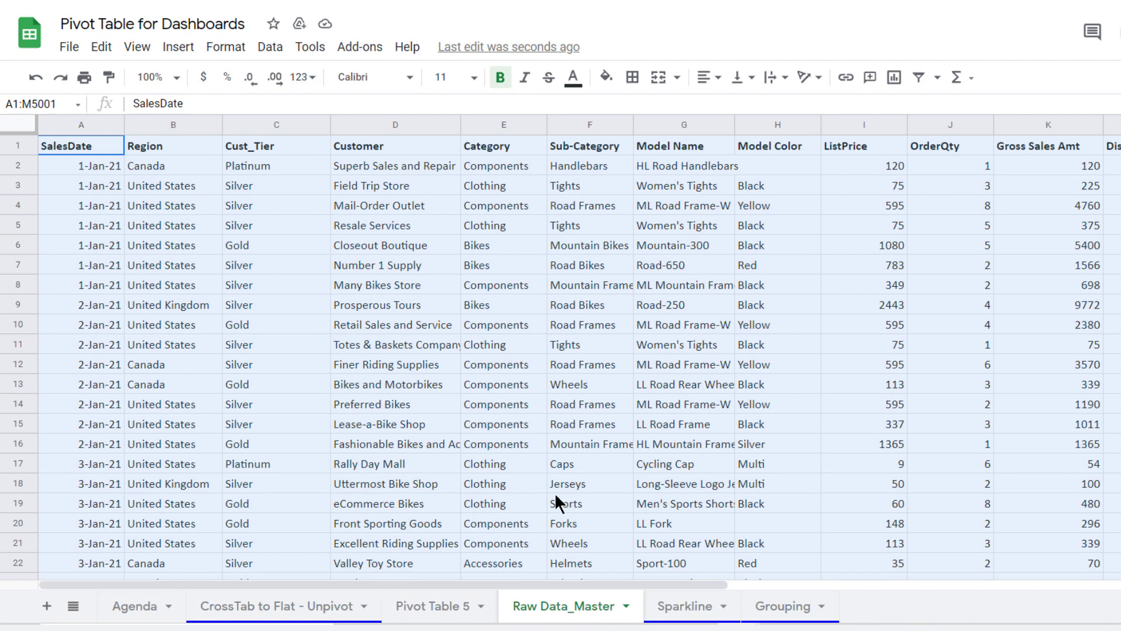
{"action": "left_click", "coordinate": [104, 170]}
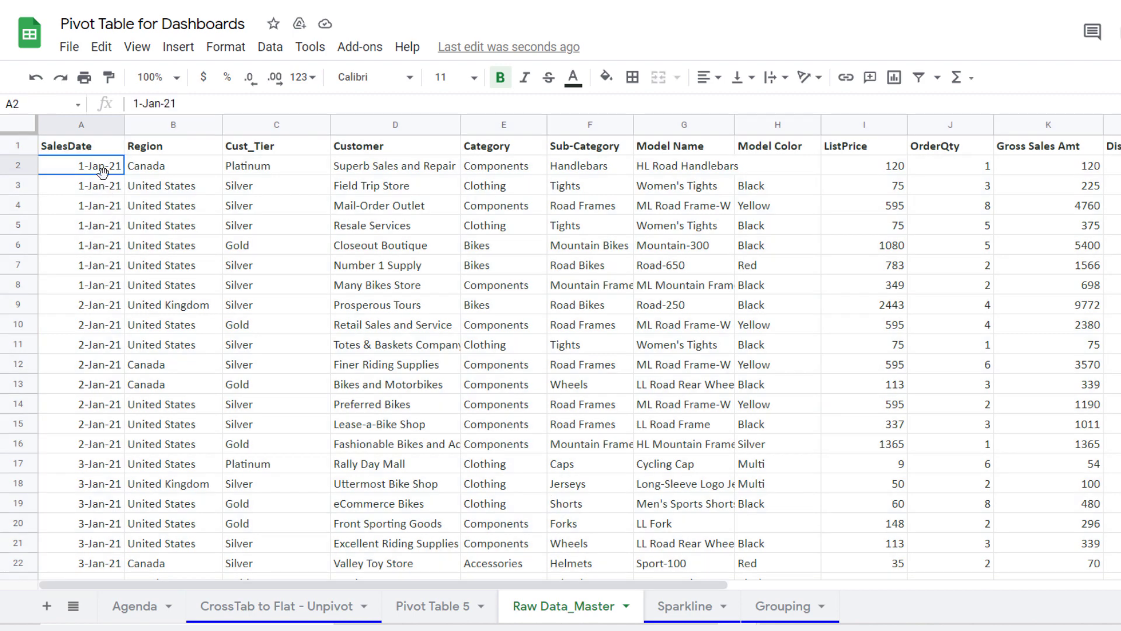
{"action": "key", "text": "Up"}
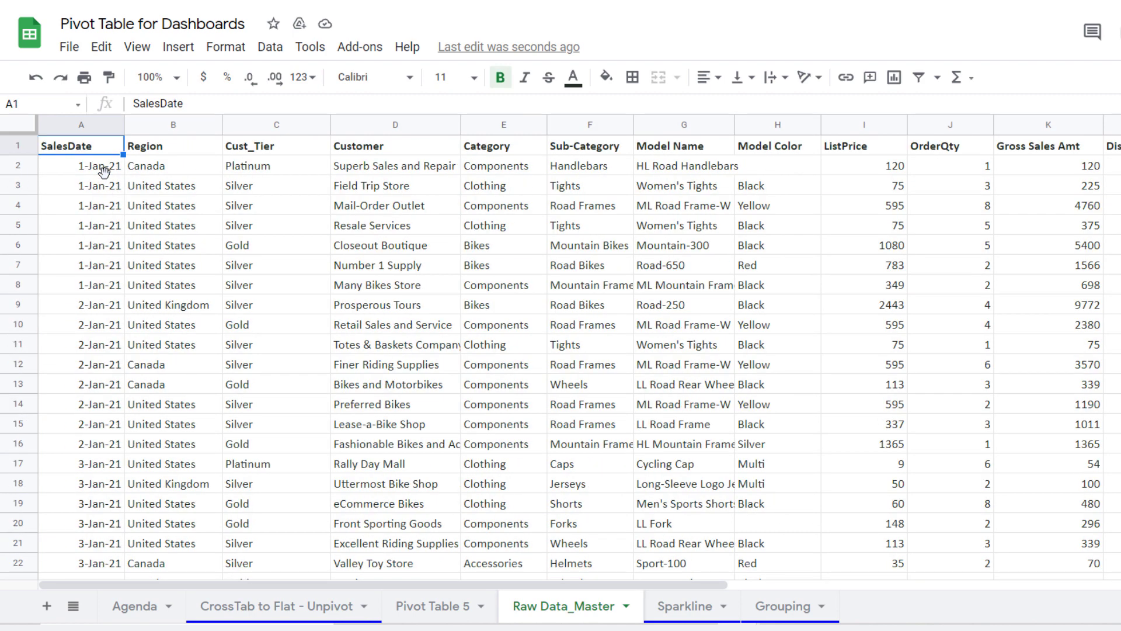
{"action": "left_click", "coordinate": [489, 240]}
{"action": "left_click", "coordinate": [495, 225]}
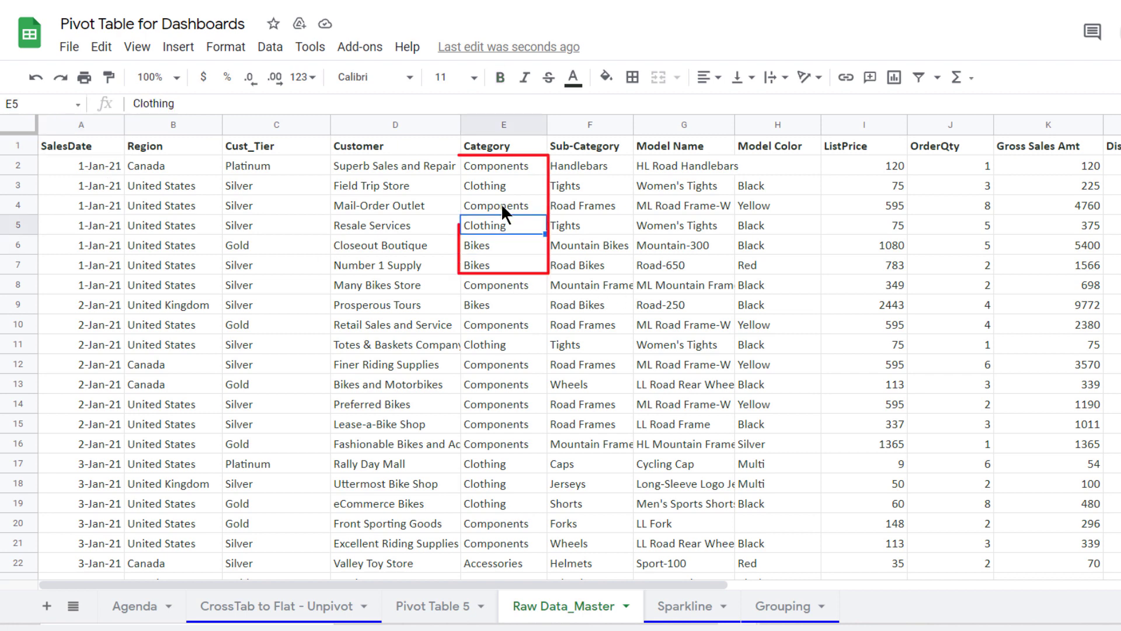
{"action": "left_click", "coordinate": [501, 205]}
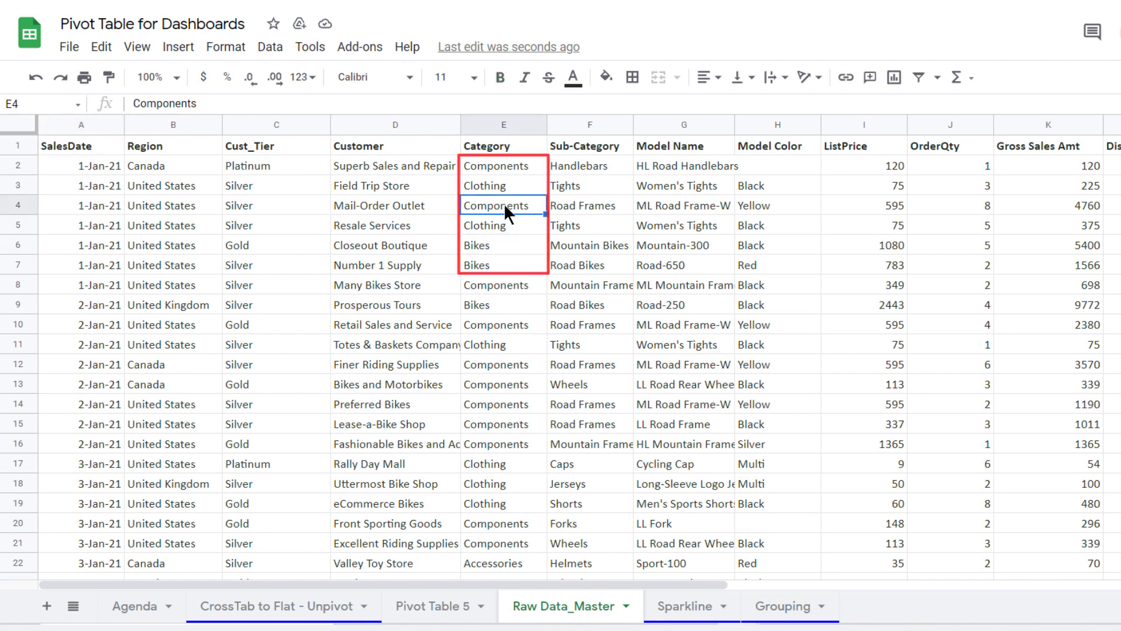
{"action": "left_click_drag", "start_coordinate": [171, 174], "coordinate": [155, 467]}
Add Region as the row grouping of the empty pivot table on the Pivot Table 5 sheet.
{"action": "left_click", "coordinate": [420, 607]}
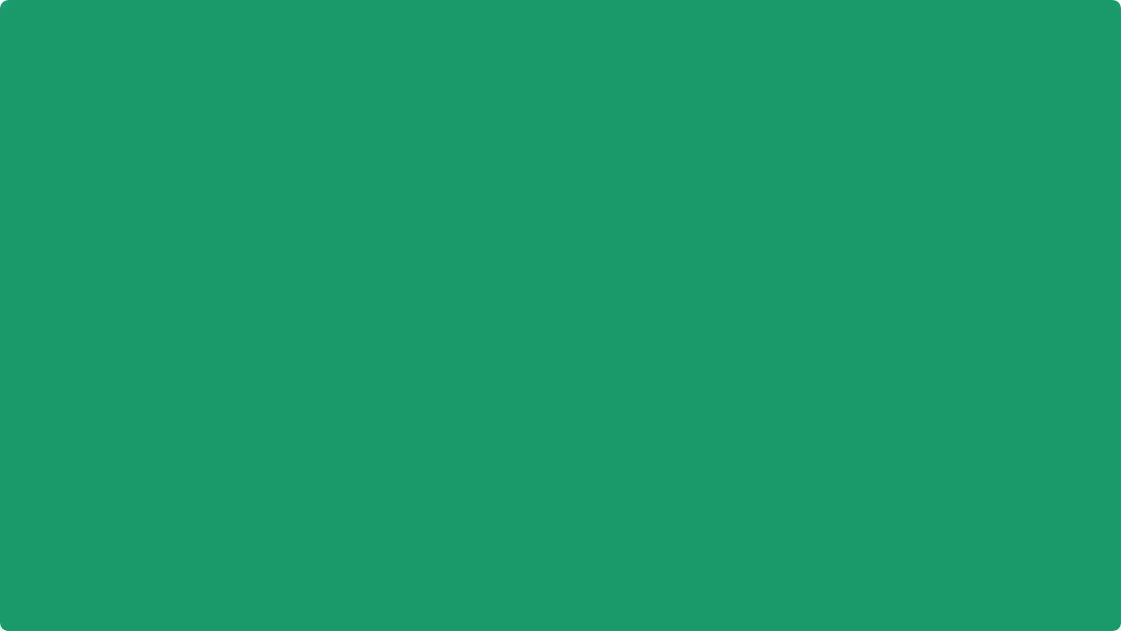
{"action": "left_click", "coordinate": [78, 244]}
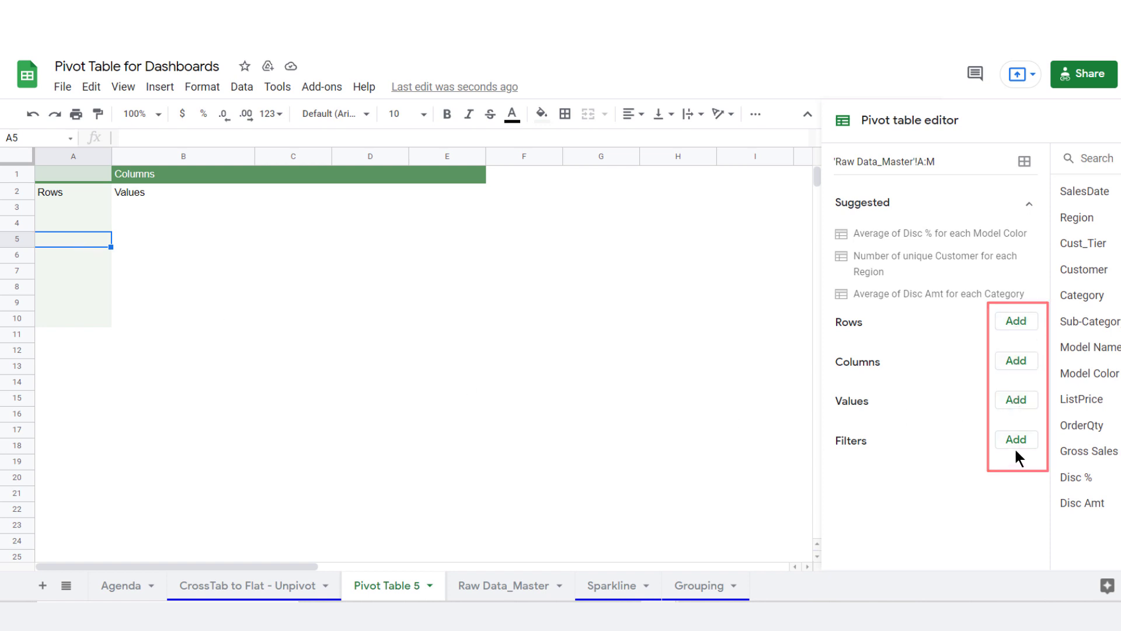
{"action": "left_click", "coordinate": [1016, 321]}
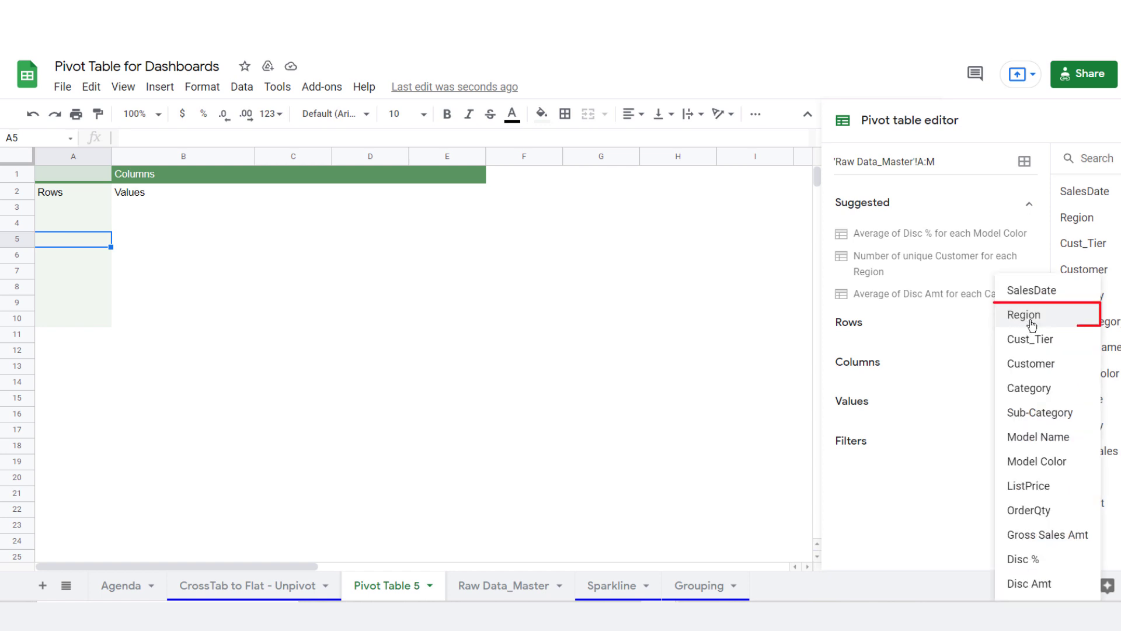
{"action": "left_click", "coordinate": [1031, 321]}
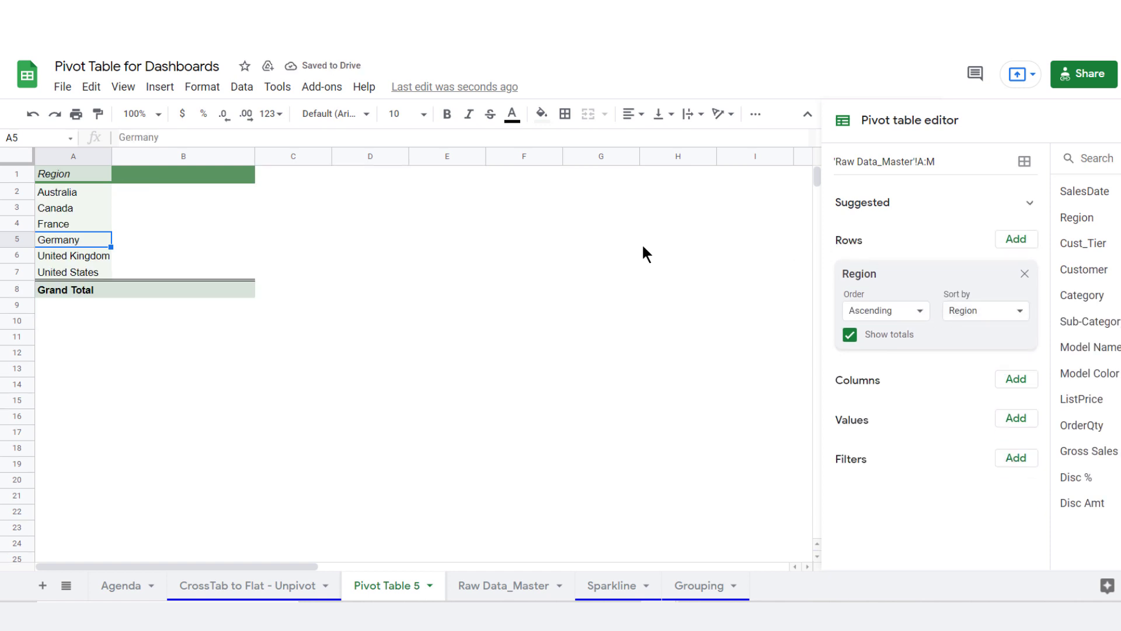
Add Gross Sales Amt to the pivot table values, summarized by SUM for each region.
{"action": "left_click", "coordinate": [68, 192]}
{"action": "left_click_drag", "start_coordinate": [67, 195], "coordinate": [62, 270]}
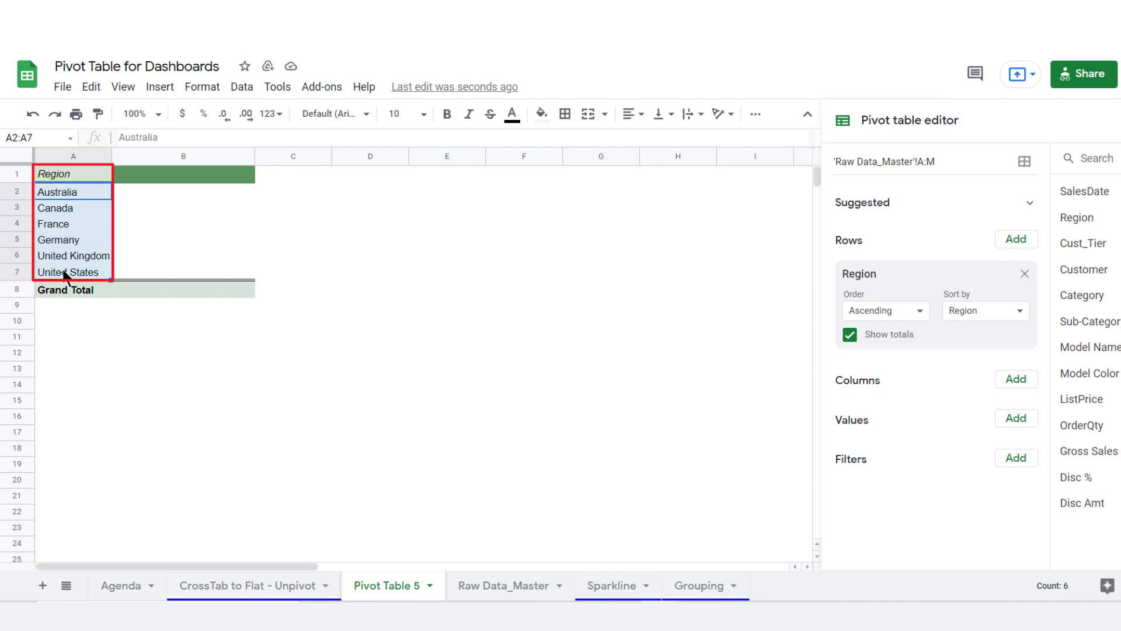
{"action": "left_click", "coordinate": [1016, 418]}
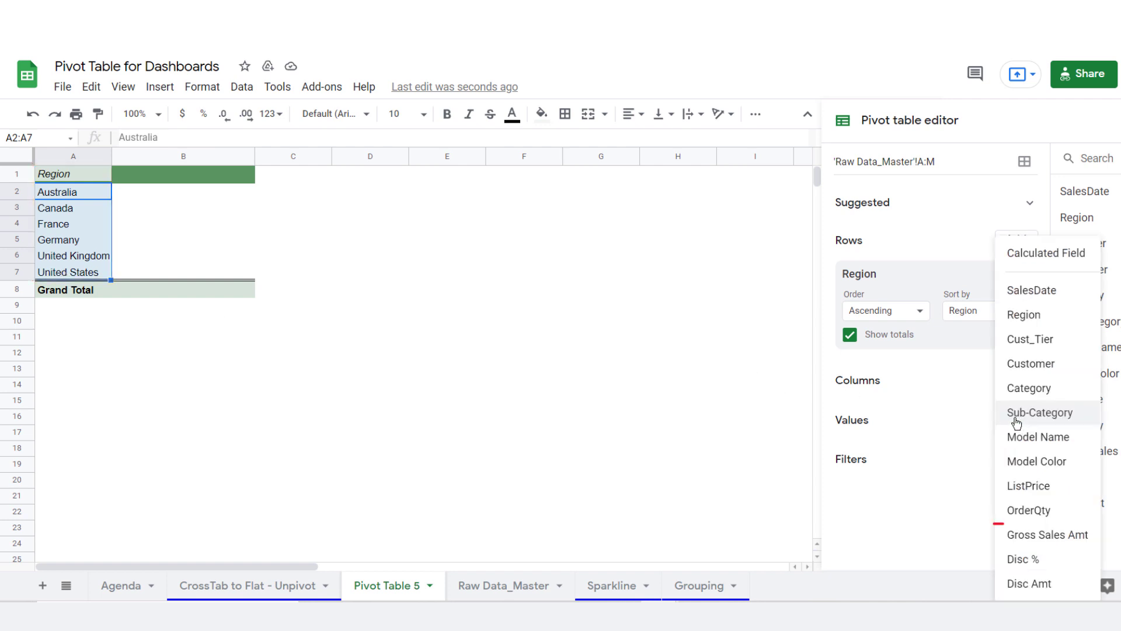
{"action": "left_click", "coordinate": [1021, 535]}
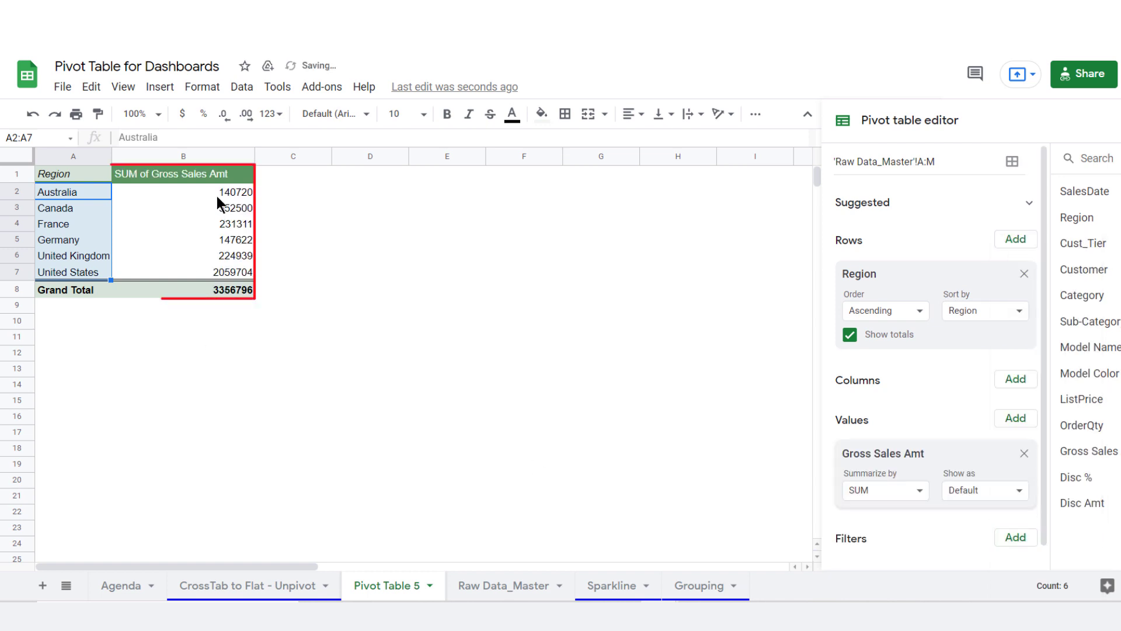
{"action": "left_click_drag", "start_coordinate": [215, 193], "coordinate": [212, 283]}
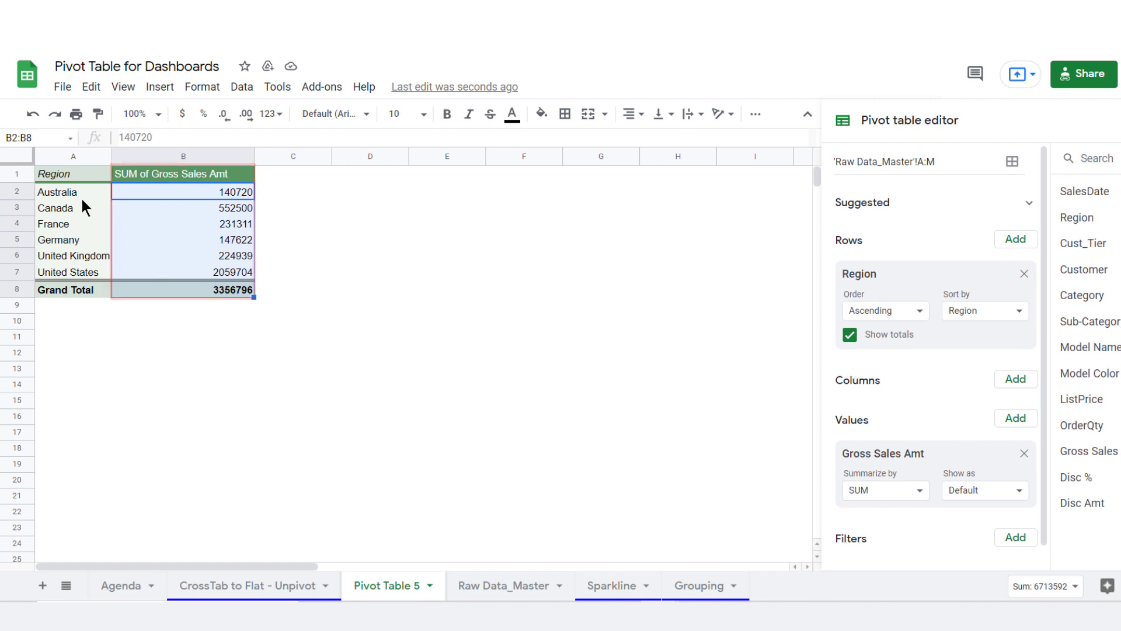
{"action": "left_click", "coordinate": [177, 229]}
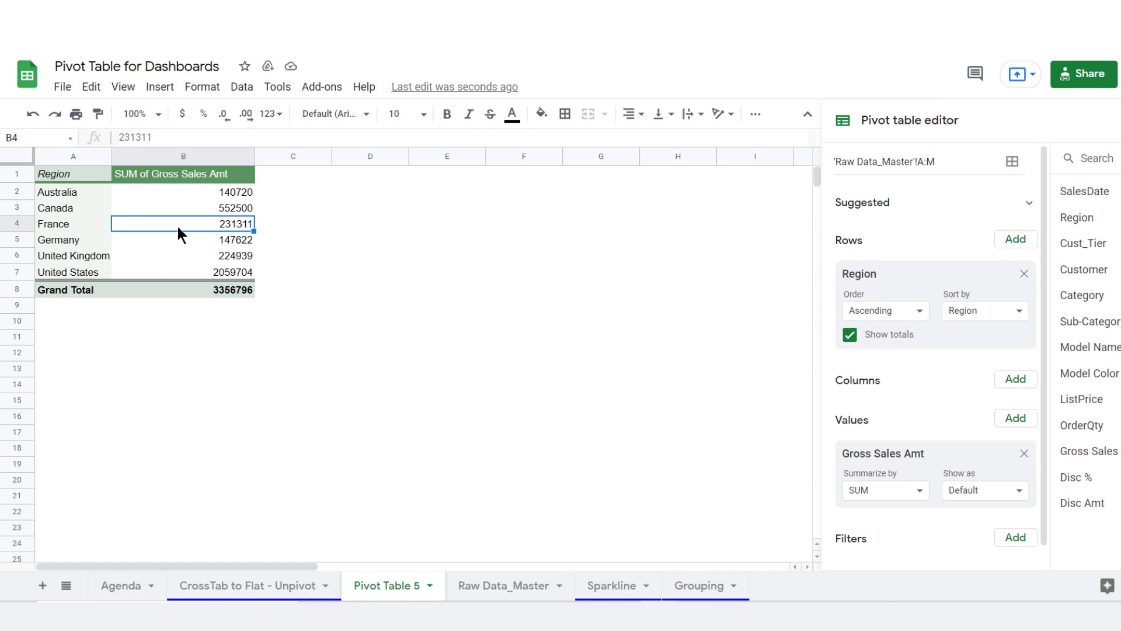
Inspect the unsorted sales amounts and region names, and sort the Region rows by SUM of Gross Sales Amt.
{"action": "left_click_drag", "start_coordinate": [230, 190], "coordinate": [229, 272]}
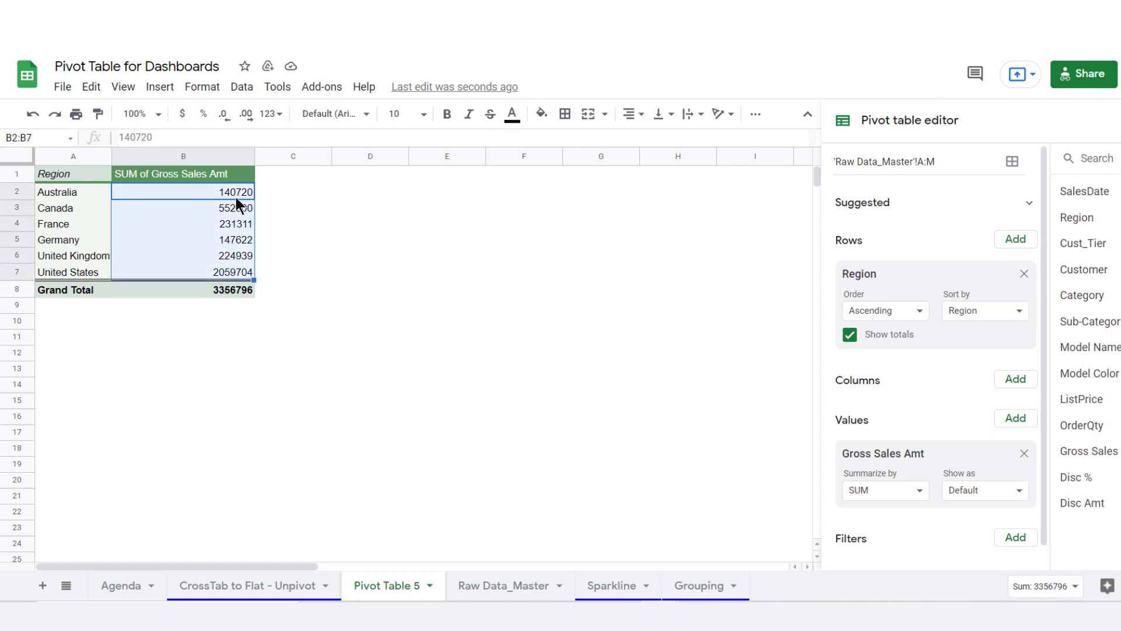
{"action": "left_click", "coordinate": [234, 195]}
{"action": "left_click", "coordinate": [229, 271]}
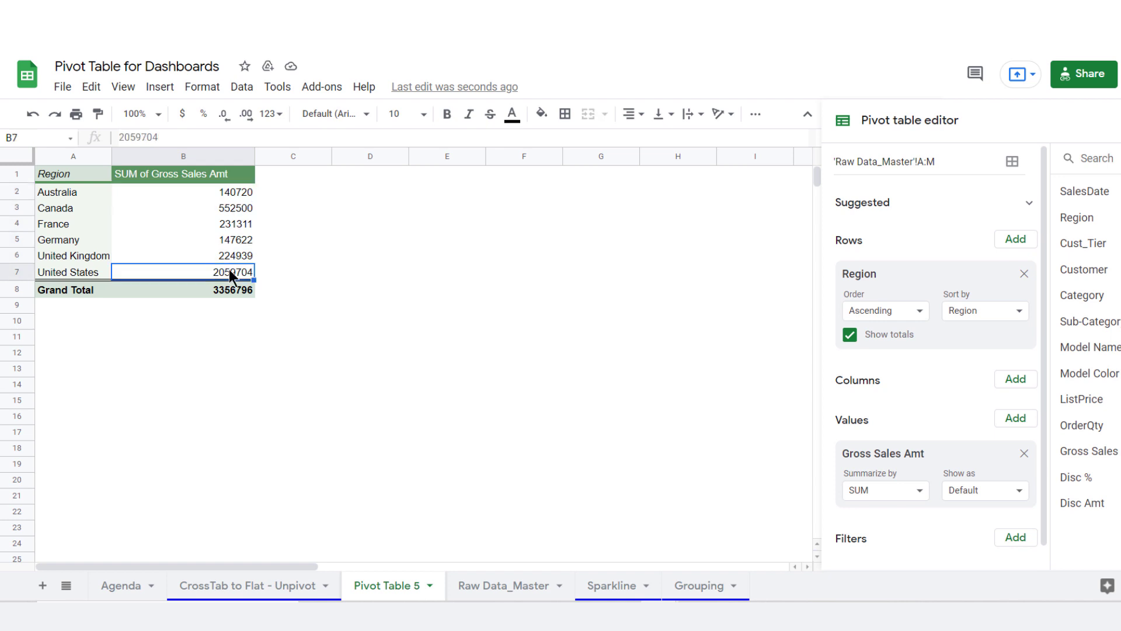
{"action": "left_click", "coordinate": [237, 195]}
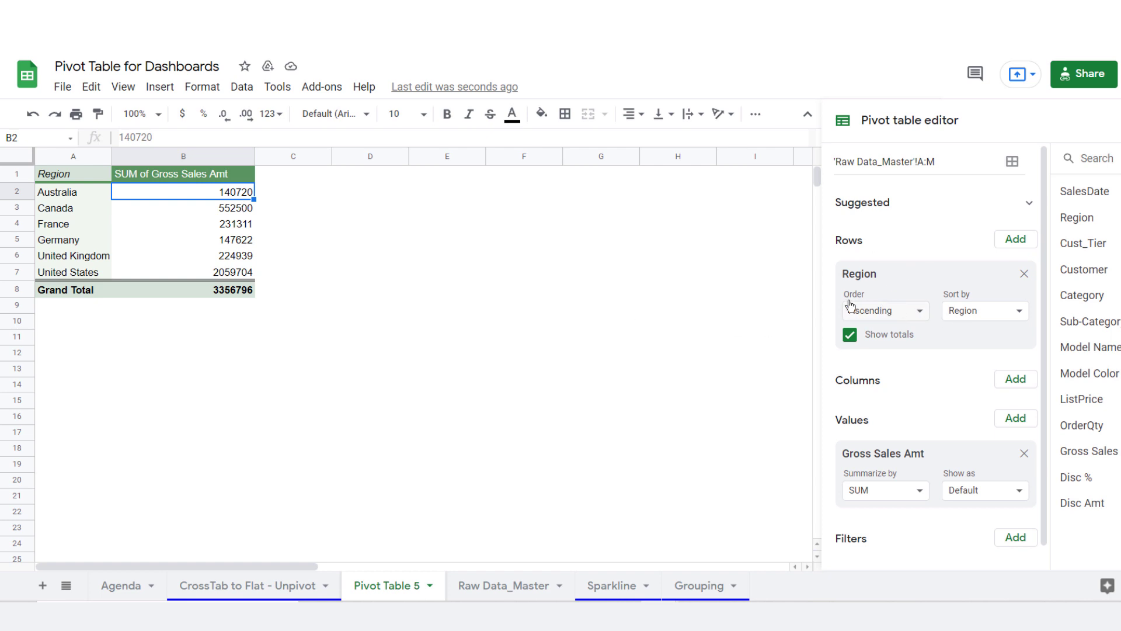
{"action": "left_click", "coordinate": [994, 316]}
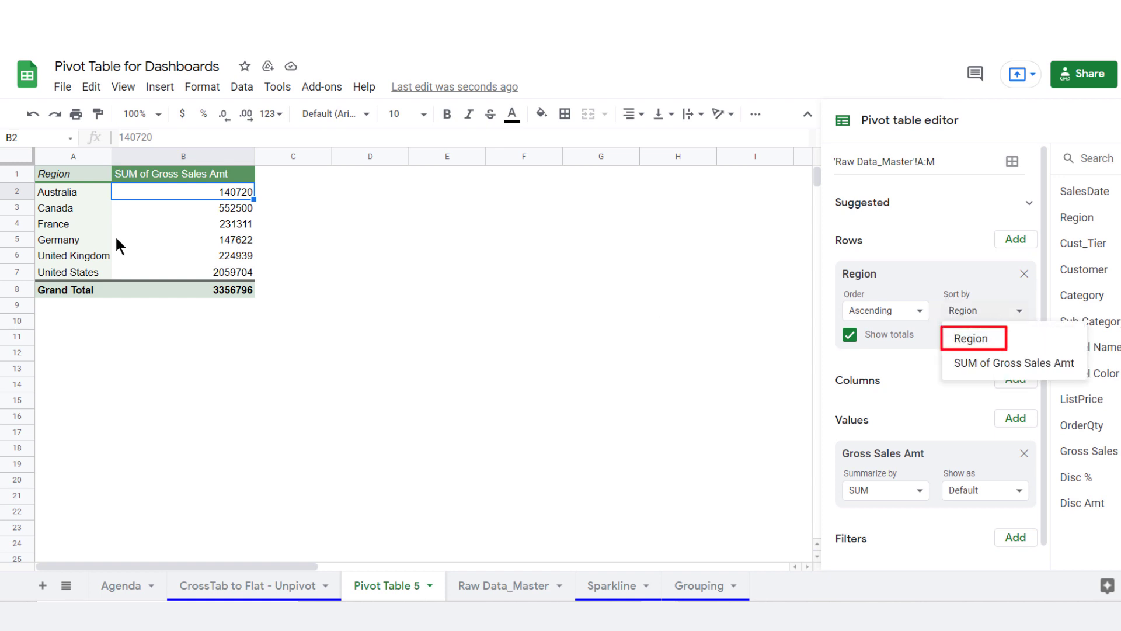
{"action": "left_click", "coordinate": [49, 196]}
{"action": "left_click", "coordinate": [66, 274]}
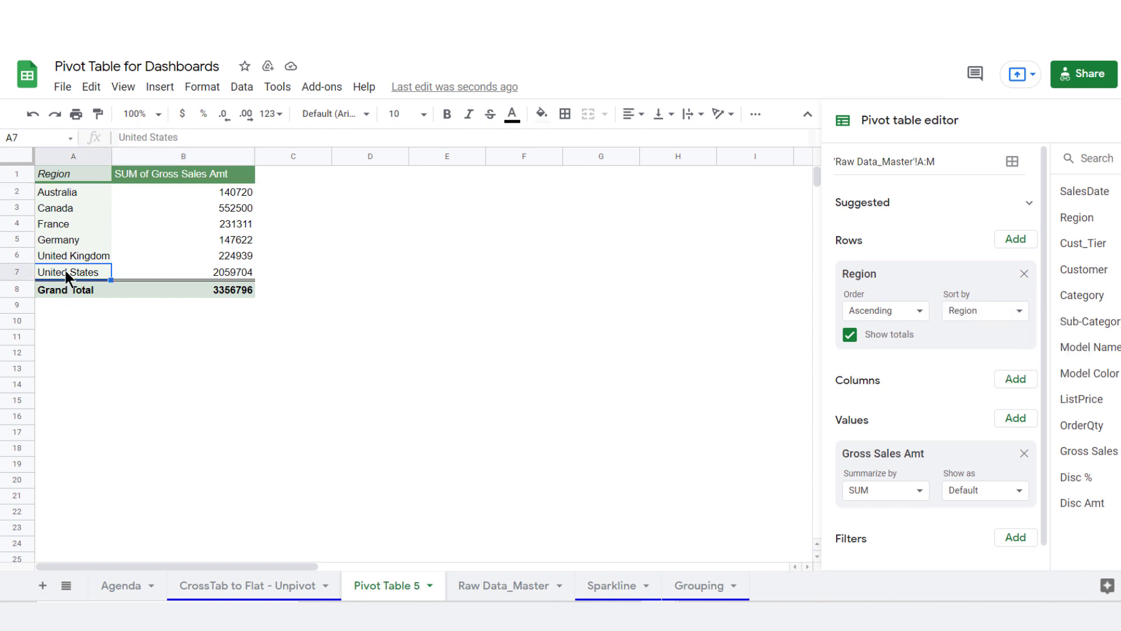
{"action": "left_click", "coordinate": [990, 321]}
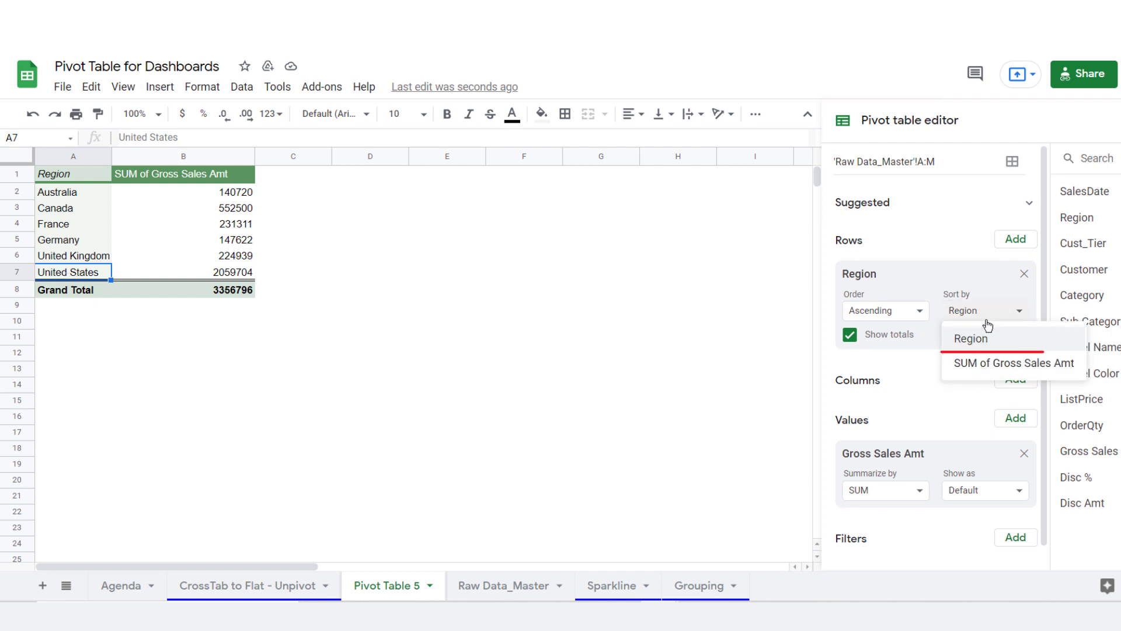
{"action": "left_click", "coordinate": [993, 365]}
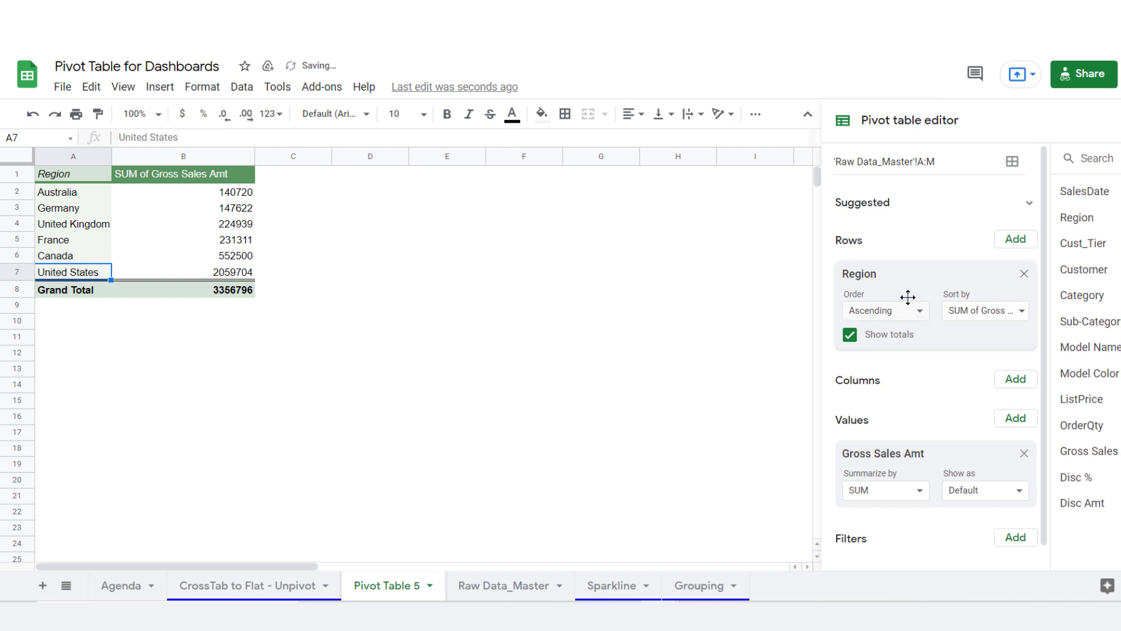
Review the ascending sales amounts and set the Region row order to Descending.
{"action": "left_click", "coordinate": [234, 195]}
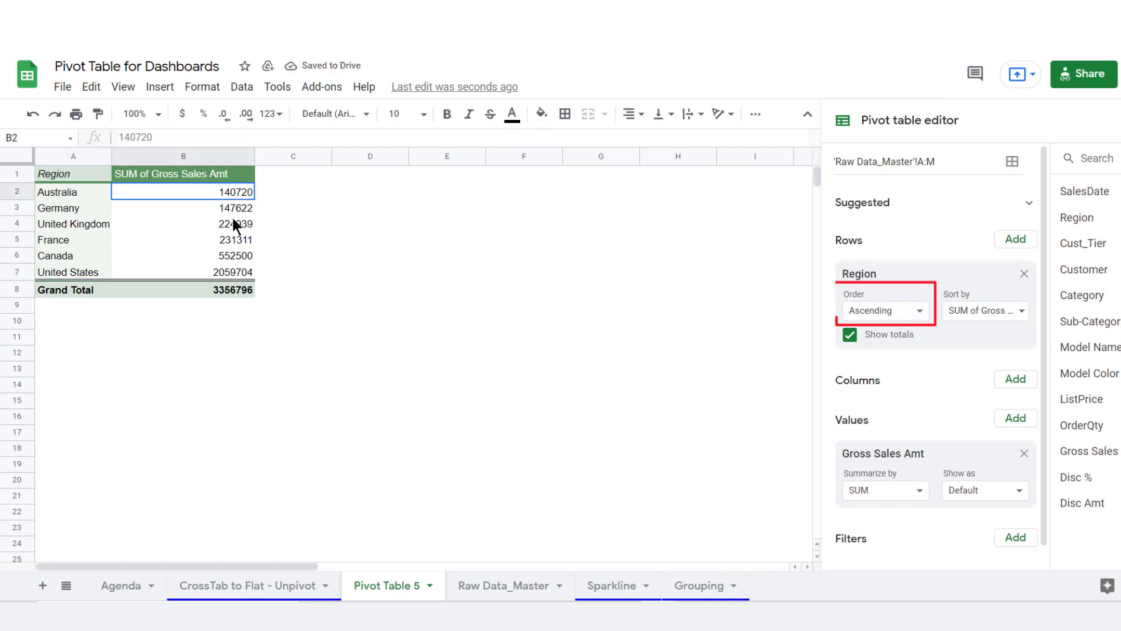
{"action": "left_click_drag", "start_coordinate": [234, 225], "coordinate": [234, 257]}
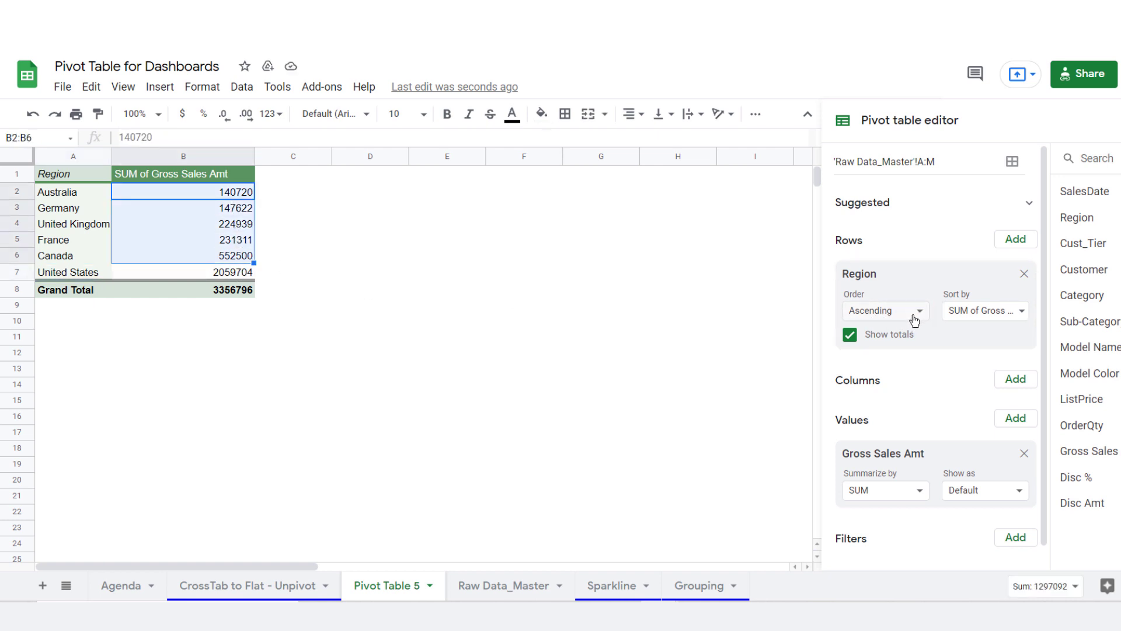
{"action": "left_click", "coordinate": [914, 320]}
{"action": "left_click", "coordinate": [884, 363]}
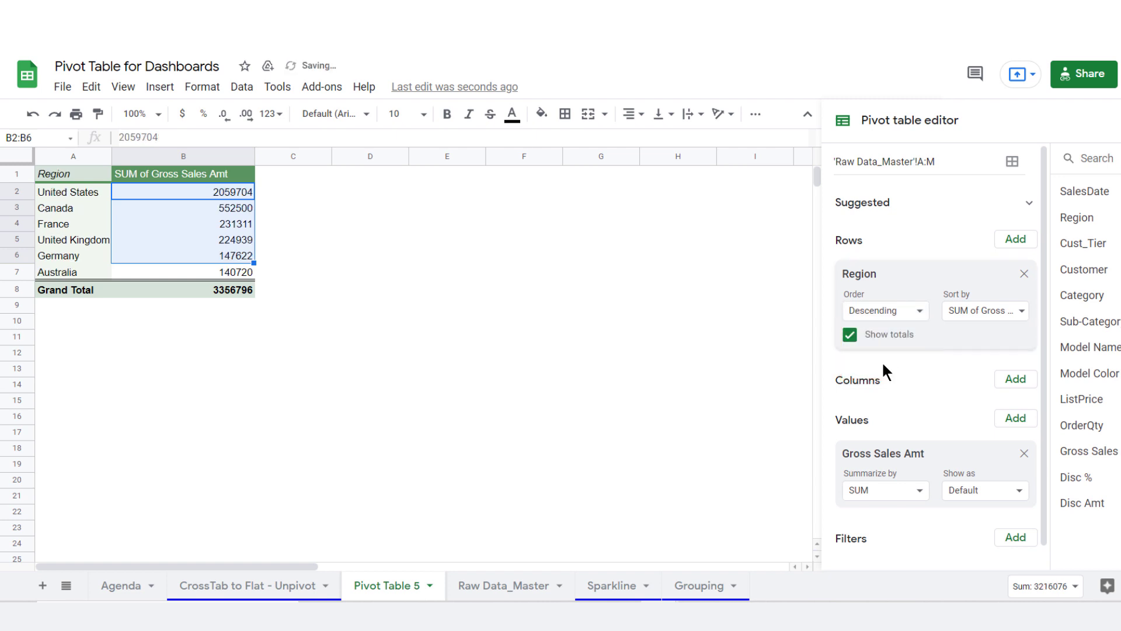
Examine the sorted regions with their gross sales amounts and the empty column C beside the pivot table.
{"action": "left_click", "coordinate": [222, 195]}
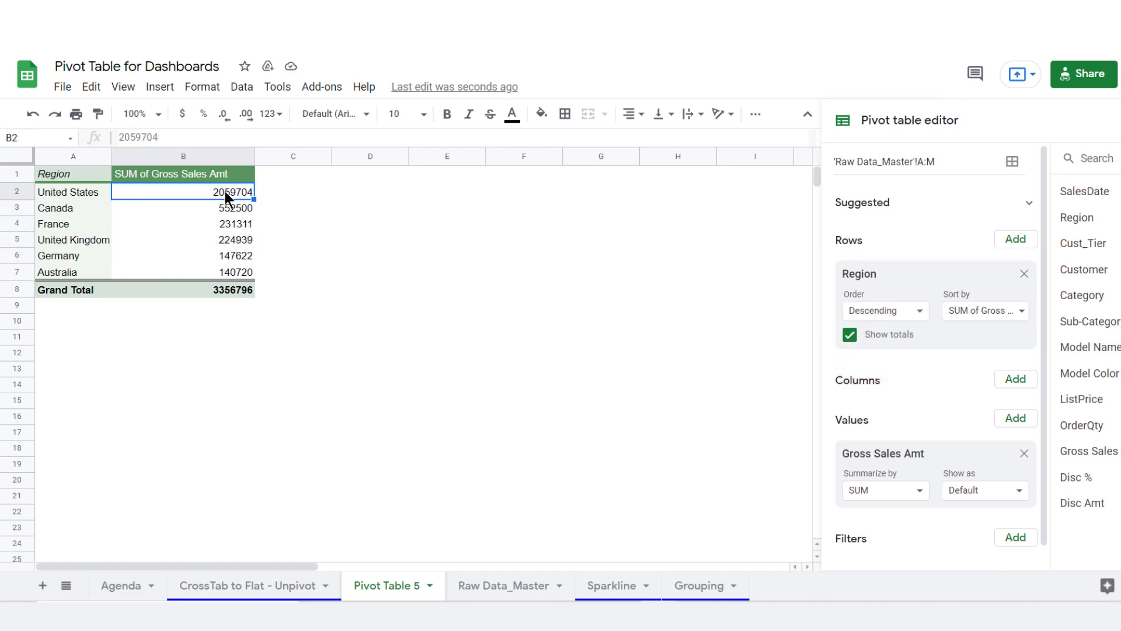
{"action": "left_click_drag", "start_coordinate": [223, 188], "coordinate": [89, 264]}
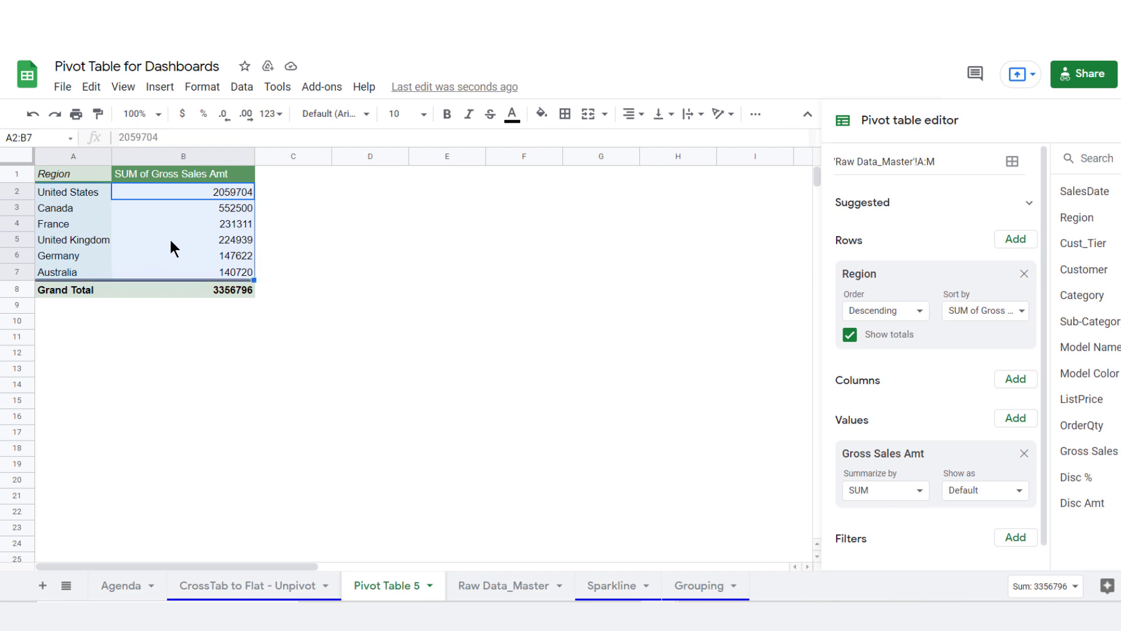
{"action": "left_click", "coordinate": [212, 226]}
{"action": "left_click_drag", "start_coordinate": [219, 190], "coordinate": [219, 288]}
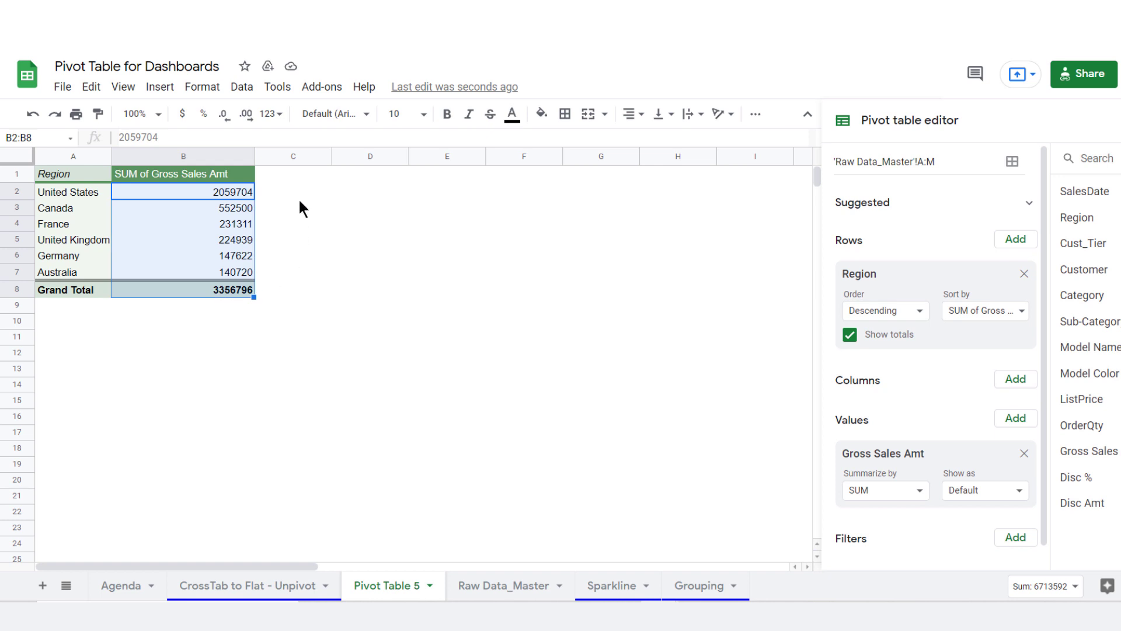
{"action": "left_click_drag", "start_coordinate": [278, 197], "coordinate": [274, 290]}
{"action": "left_click", "coordinate": [192, 238]}
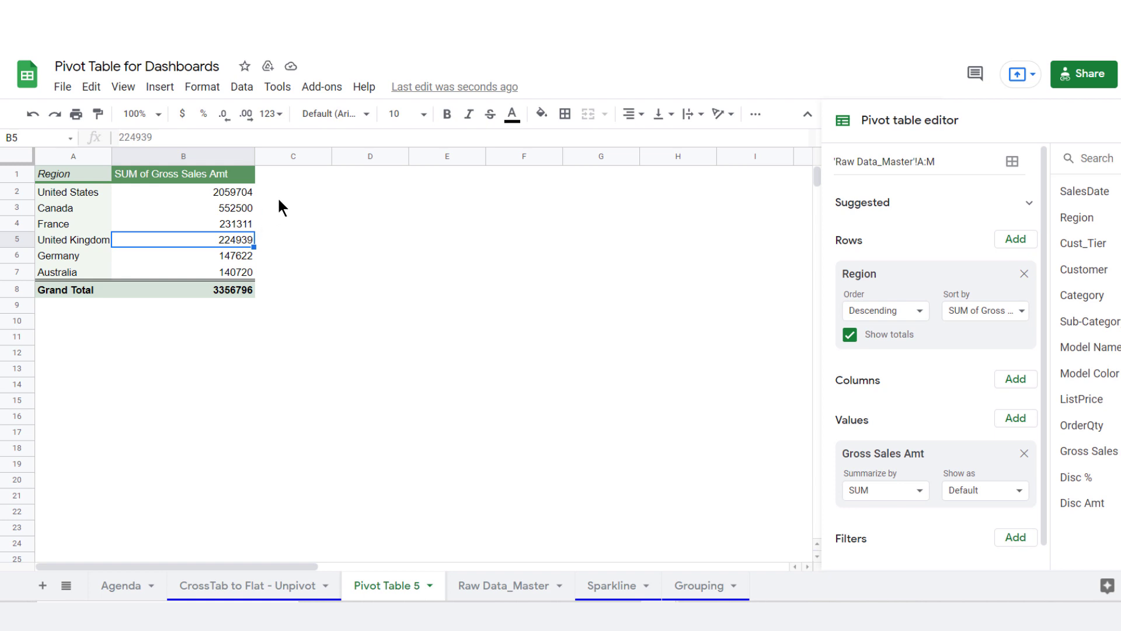
{"action": "left_click_drag", "start_coordinate": [278, 196], "coordinate": [270, 284]}
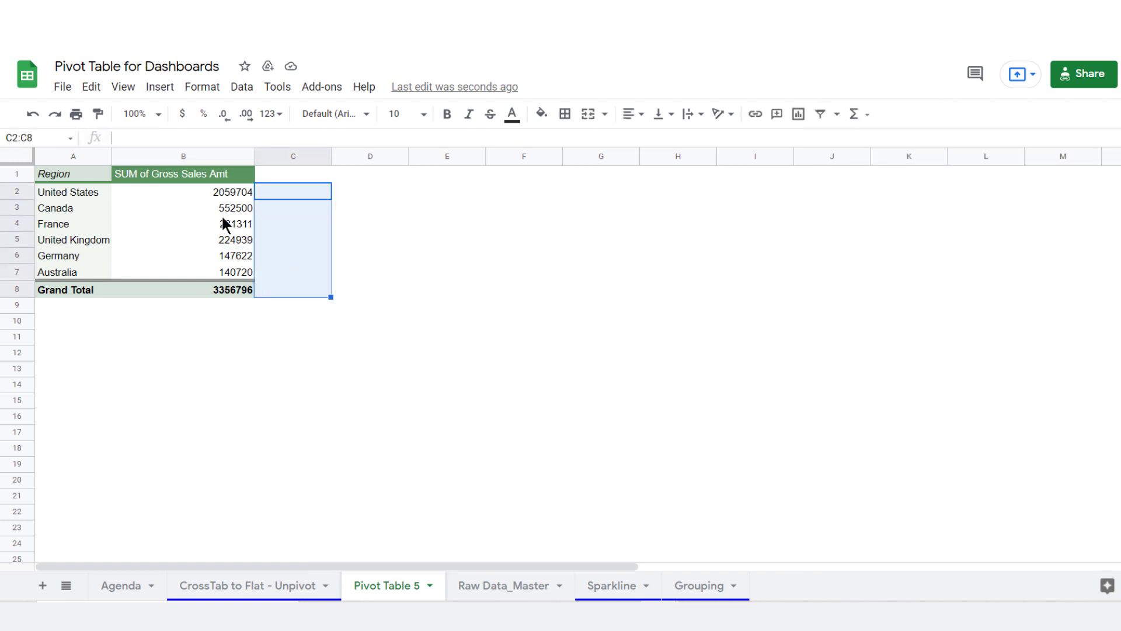
{"action": "left_click", "coordinate": [235, 229]}
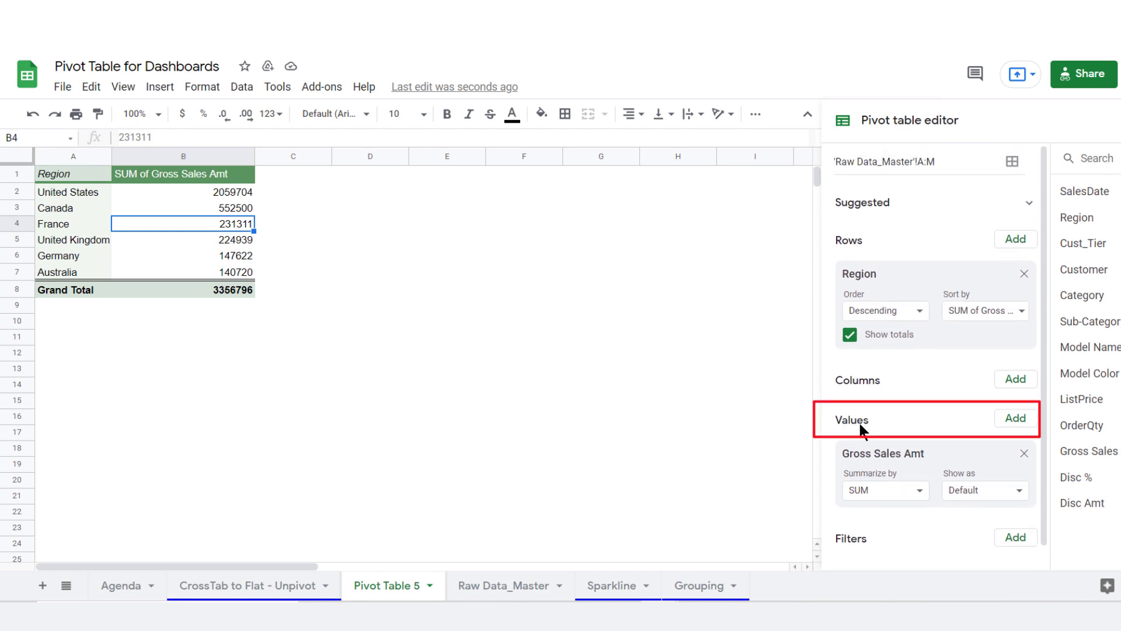
{"action": "left_click", "coordinate": [1022, 418]}
{"action": "left_click", "coordinate": [1022, 418]}
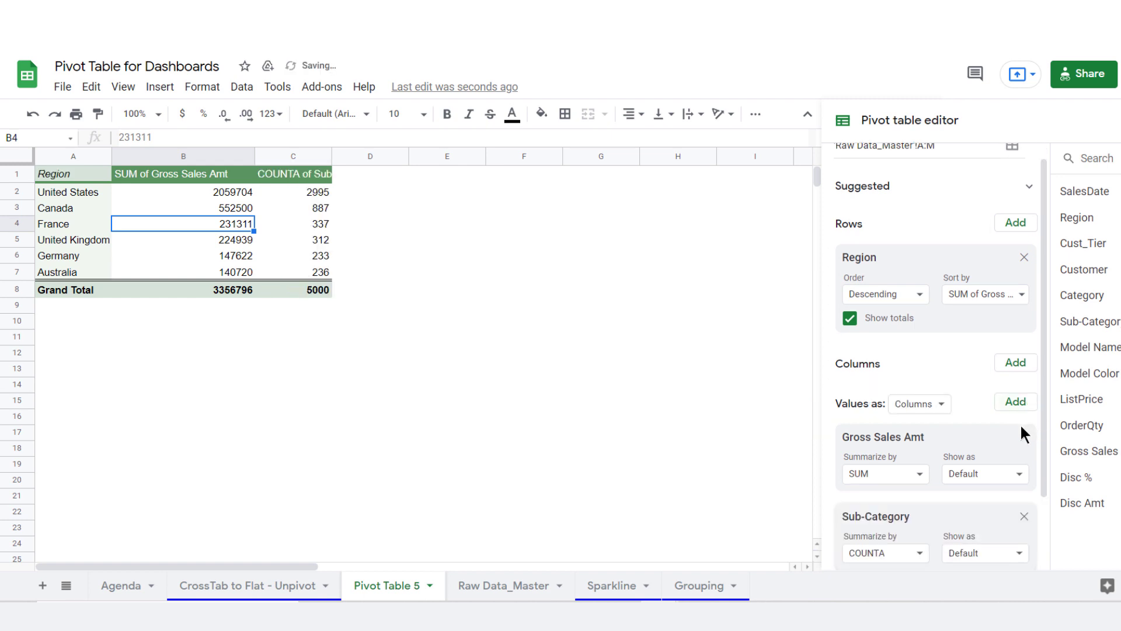
{"action": "left_click", "coordinate": [1023, 516]}
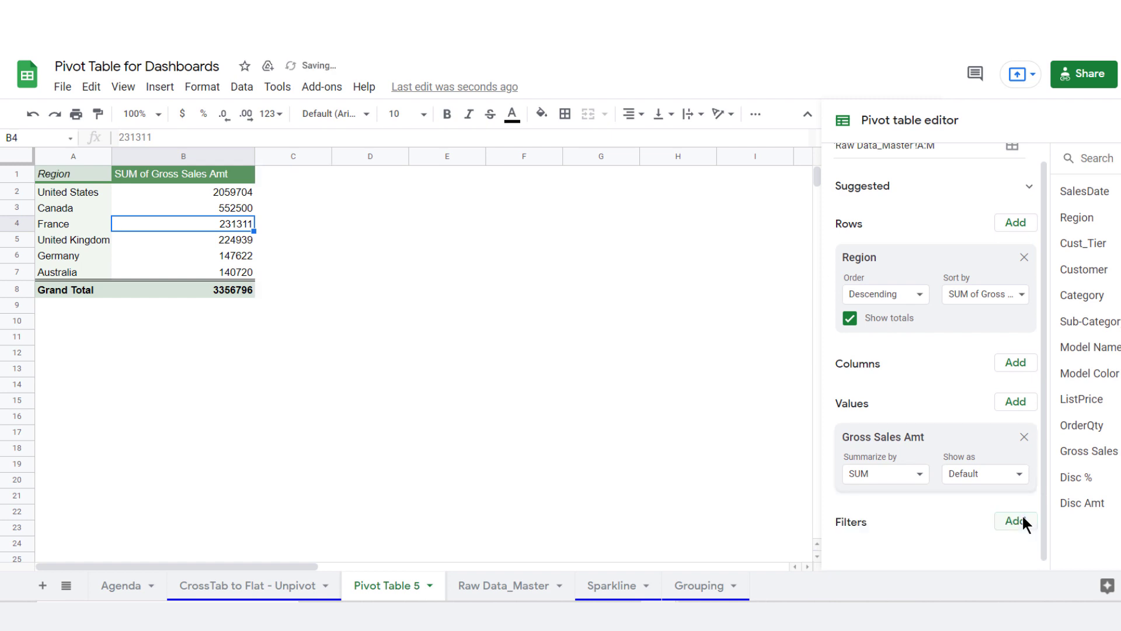
Add Gross Sales Amt as a second pivot table value and compare its column with the first.
{"action": "left_click", "coordinate": [1015, 402]}
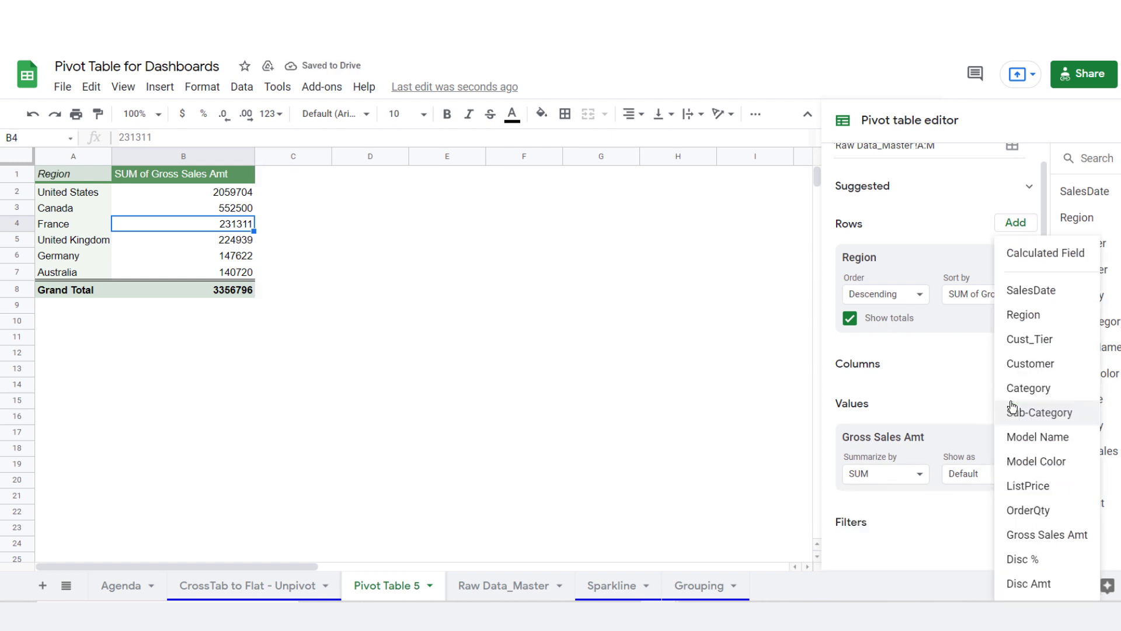
{"action": "left_click", "coordinate": [1038, 535]}
{"action": "scroll", "coordinate": [913, 455], "scroll_direction": "down", "scroll_amount": 2}
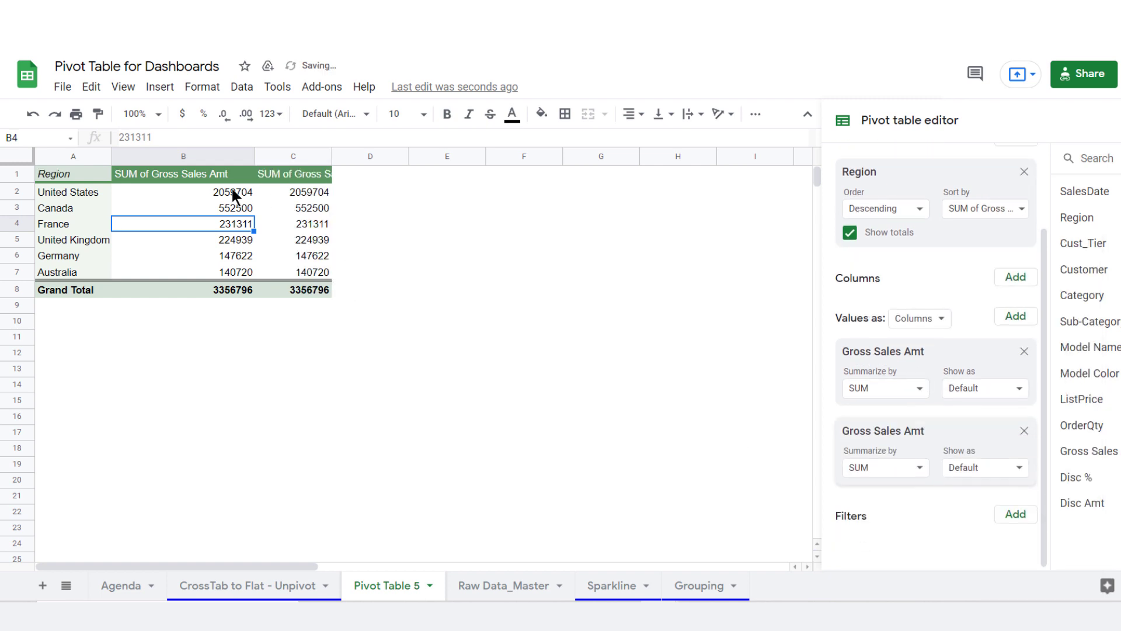
{"action": "left_click_drag", "start_coordinate": [233, 191], "coordinate": [233, 256]}
{"action": "left_click_drag", "start_coordinate": [288, 192], "coordinate": [285, 254]}
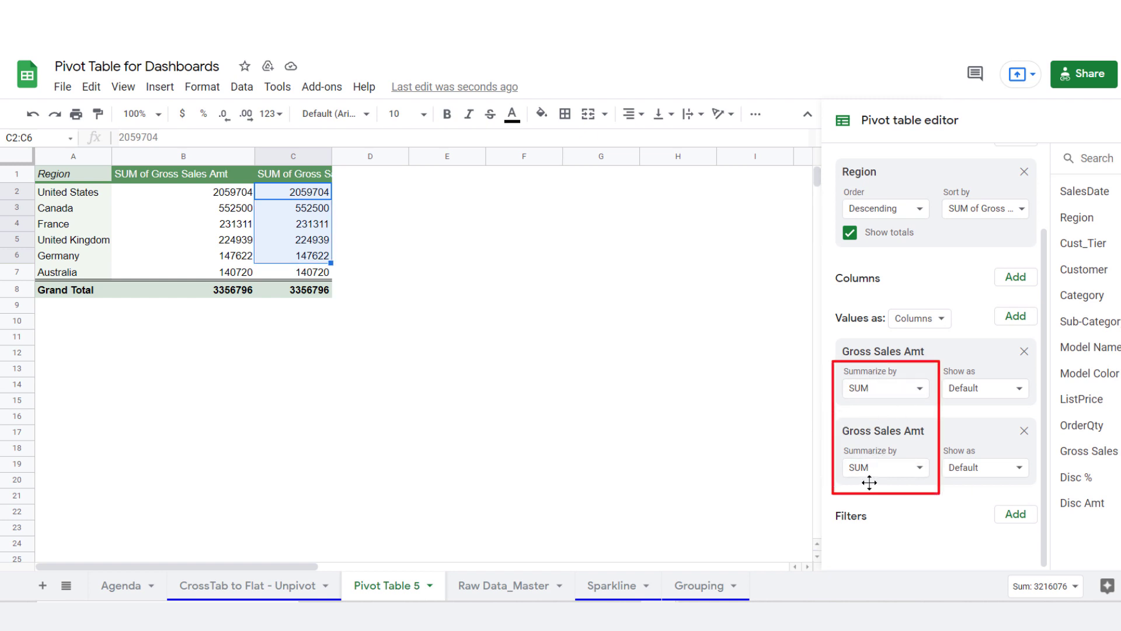
Summarize the second Gross Sales Amt value by COUNT and check its grand total.
{"action": "left_click", "coordinate": [918, 471]}
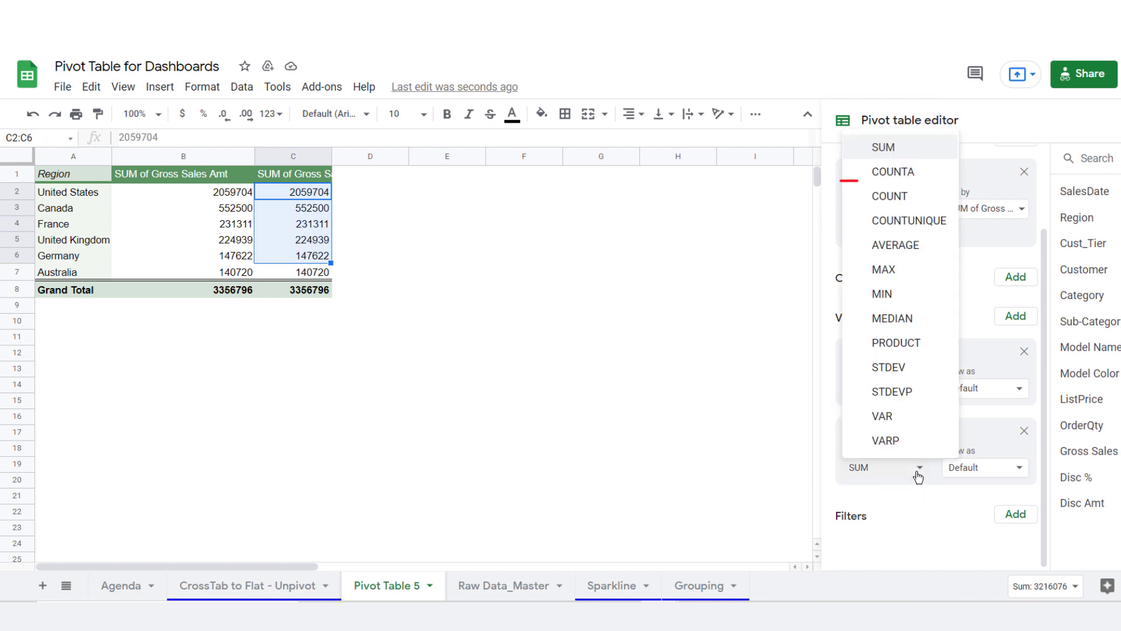
{"action": "left_click", "coordinate": [893, 196]}
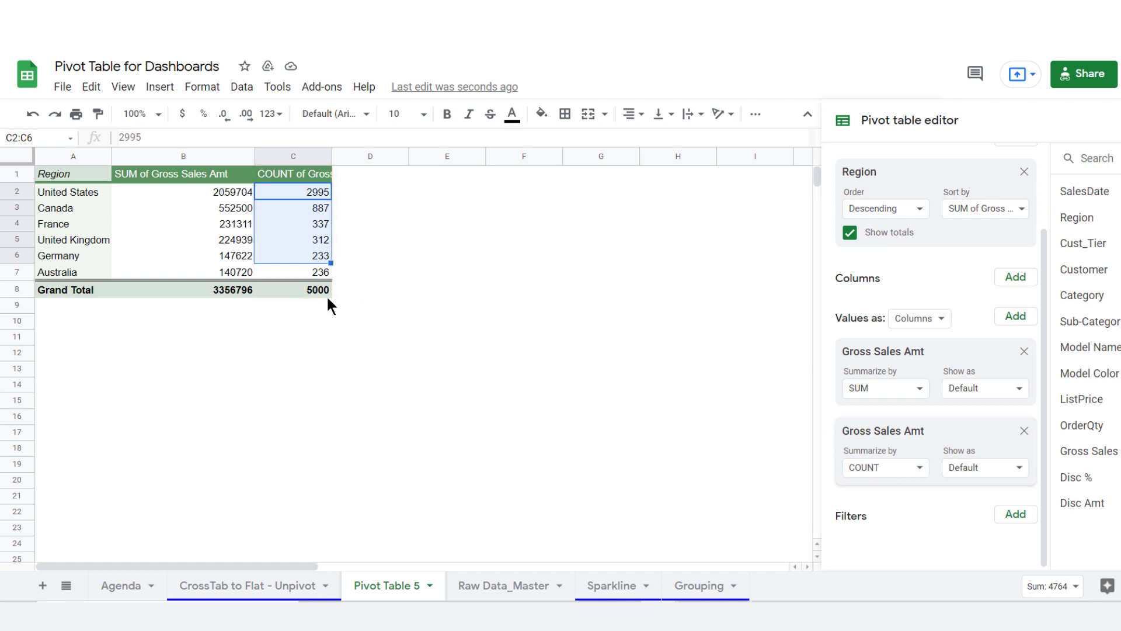
{"action": "left_click", "coordinate": [309, 291]}
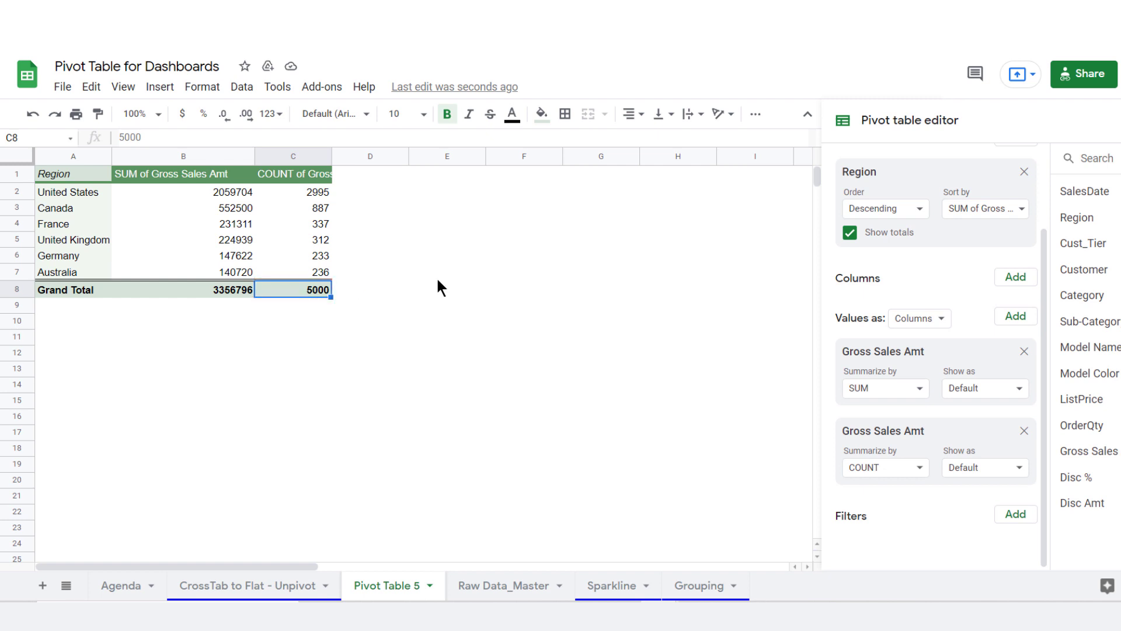
Review the available summary functions and Show as options for the second Gross Sales Amt value.
{"action": "left_click", "coordinate": [902, 472]}
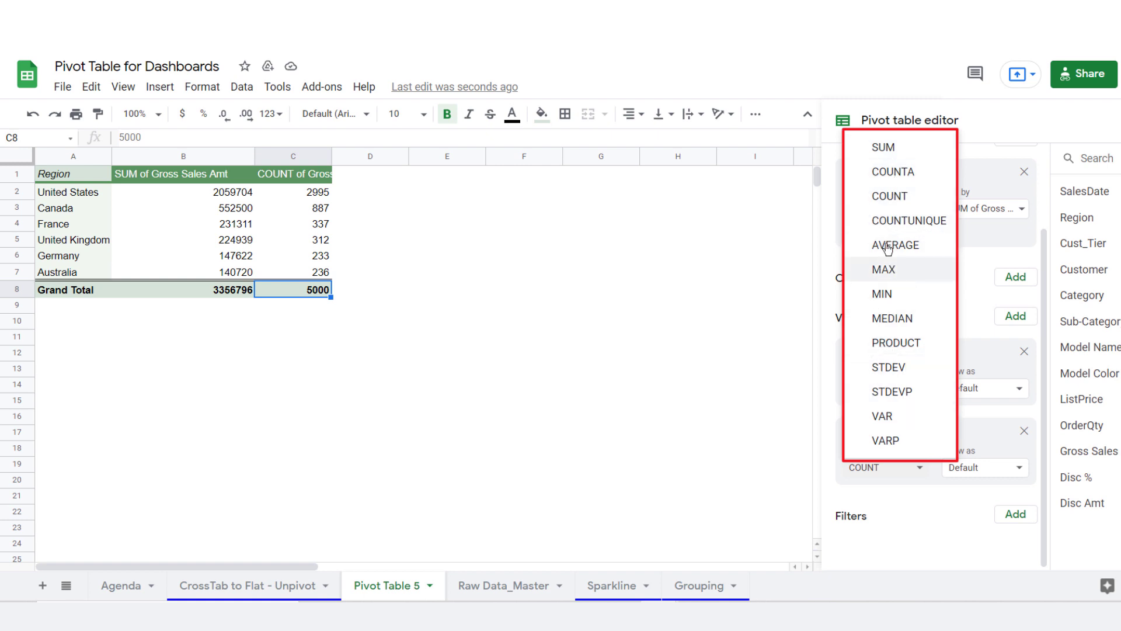
{"action": "left_click", "coordinate": [978, 418]}
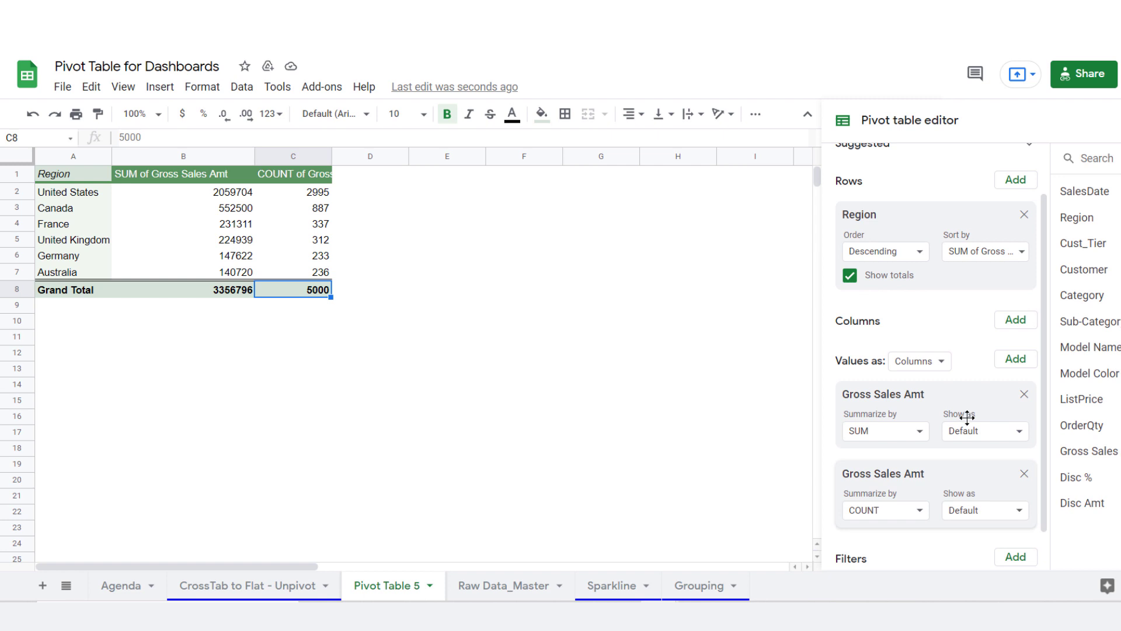
{"action": "left_click", "coordinate": [1003, 513]}
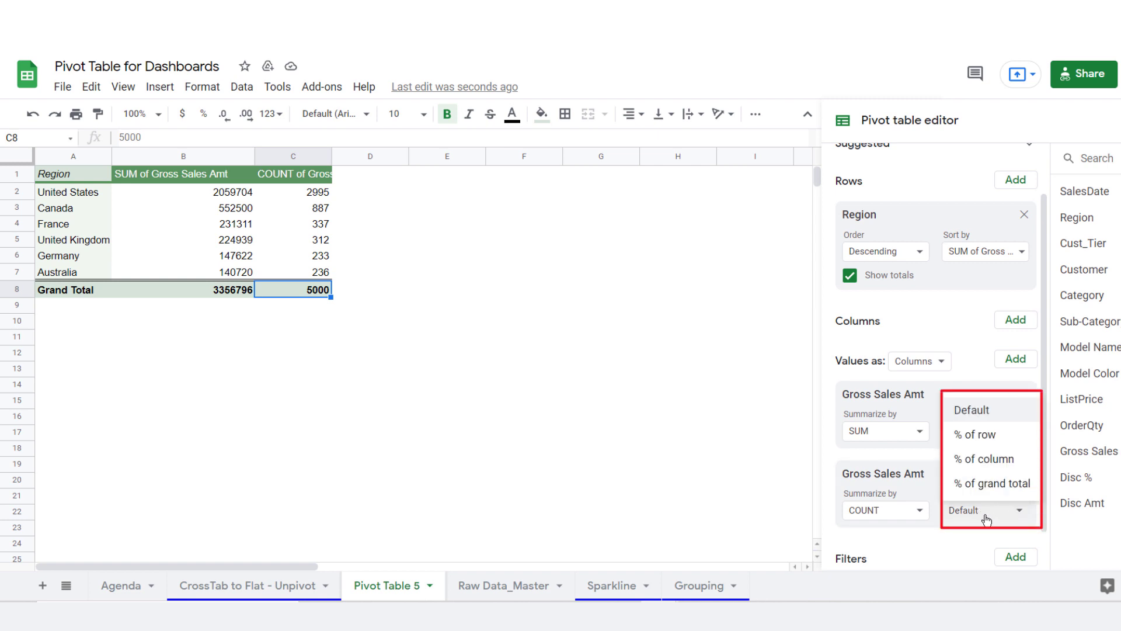
{"action": "left_click", "coordinate": [279, 207]}
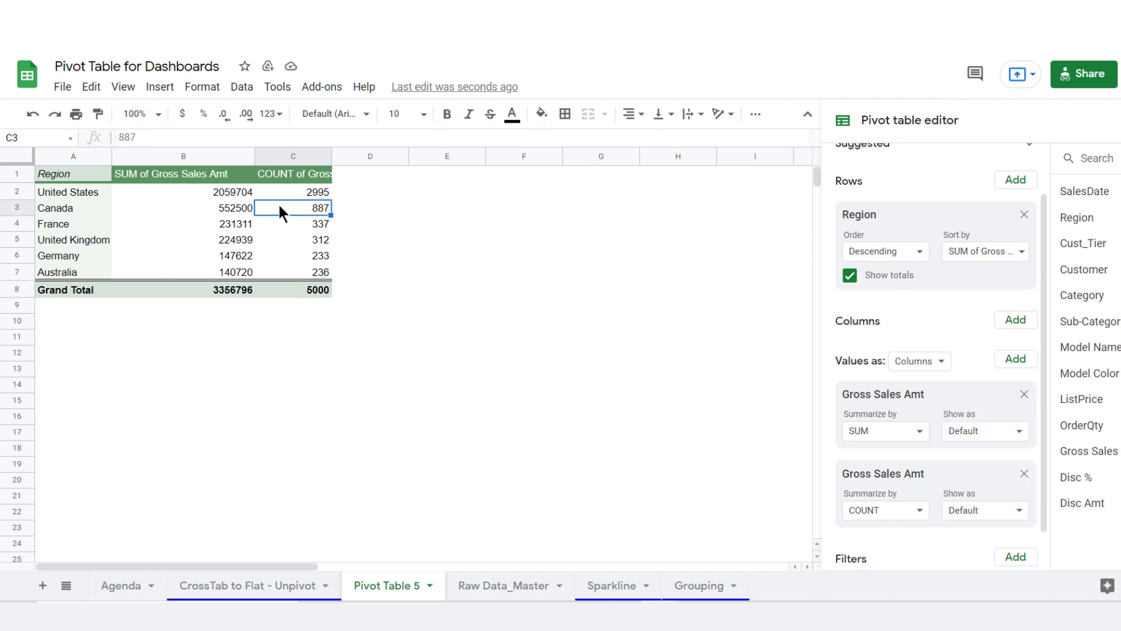
Summarize the second Gross Sales Amt value by SUM, show it as % of column, and check the United States share against the grand total.
{"action": "left_click", "coordinate": [908, 520]}
{"action": "left_click", "coordinate": [868, 192]}
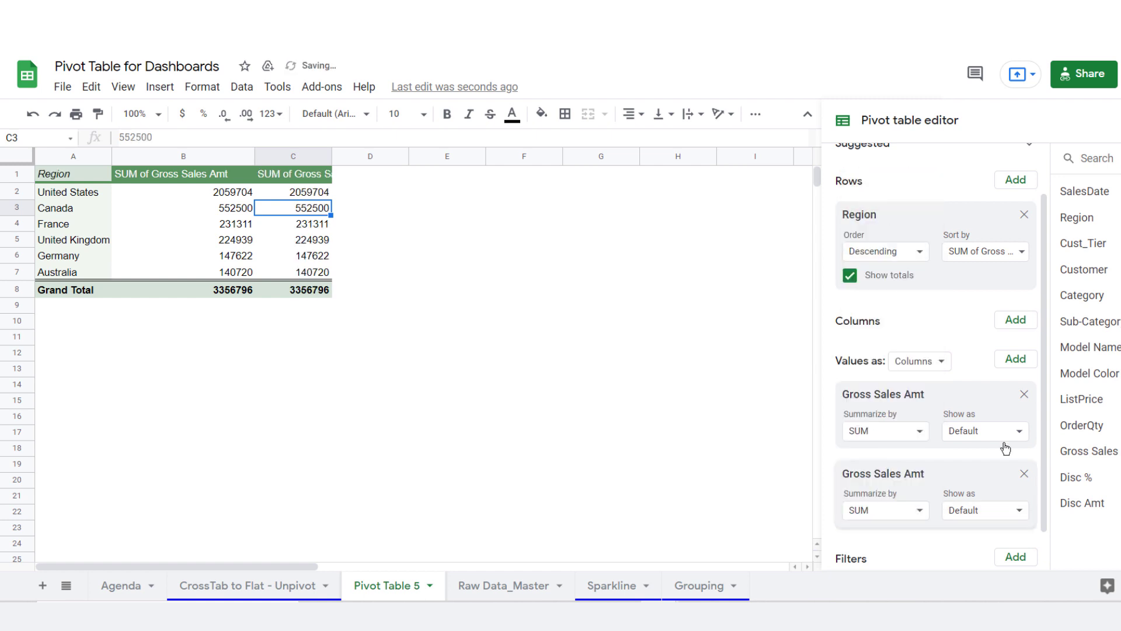
{"action": "left_click", "coordinate": [974, 515]}
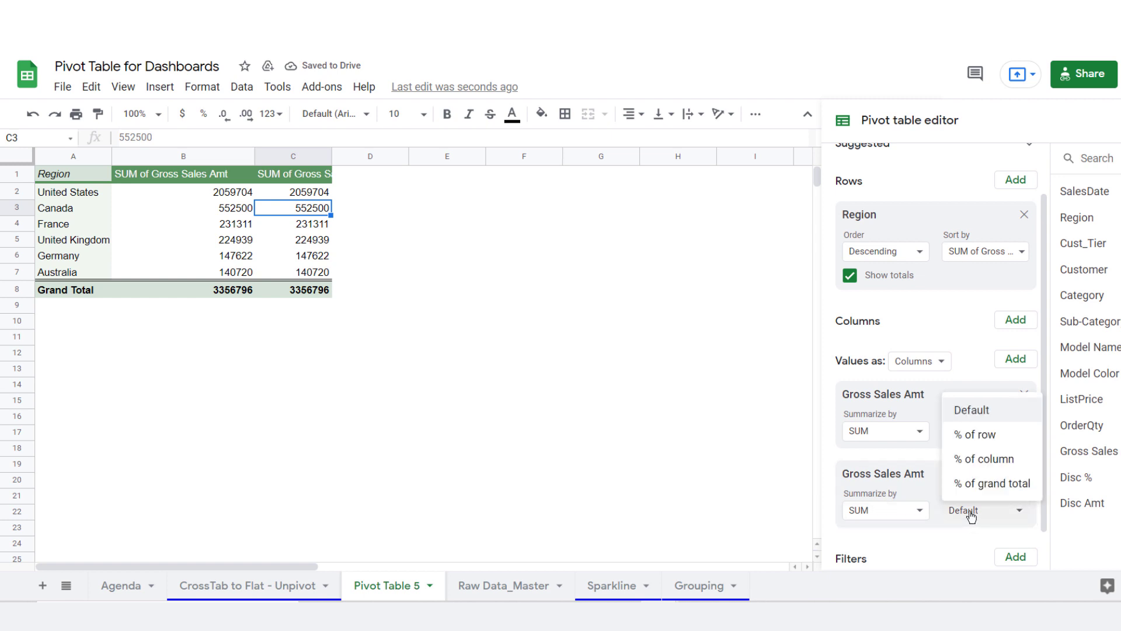
{"action": "left_click", "coordinate": [971, 464]}
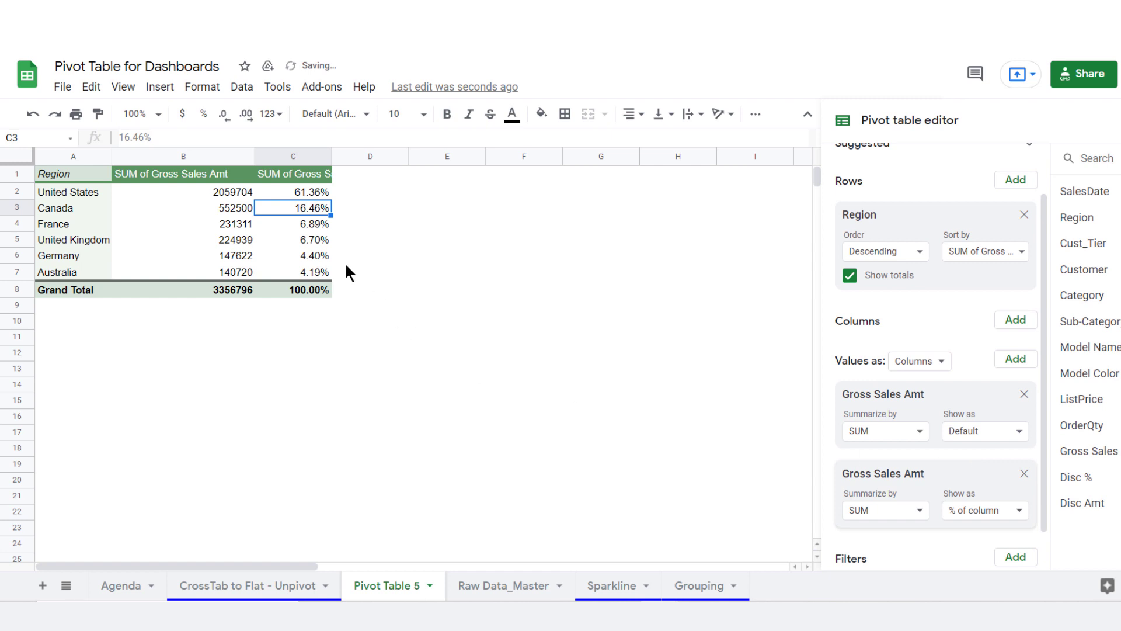
{"action": "left_click", "coordinate": [90, 187]}
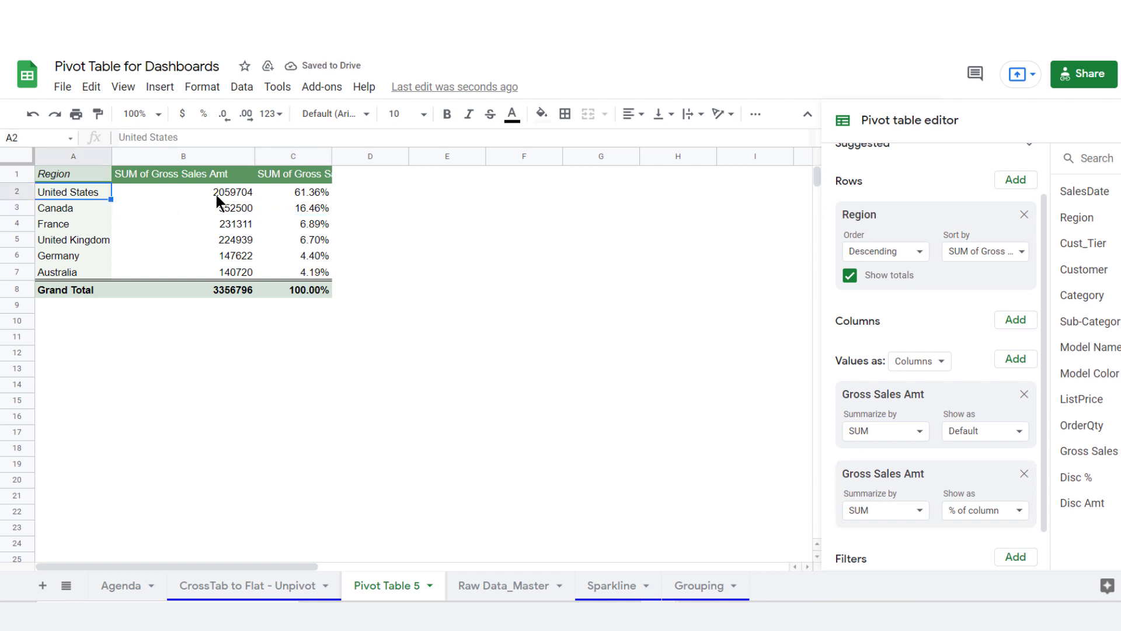
{"action": "left_click", "coordinate": [230, 197]}
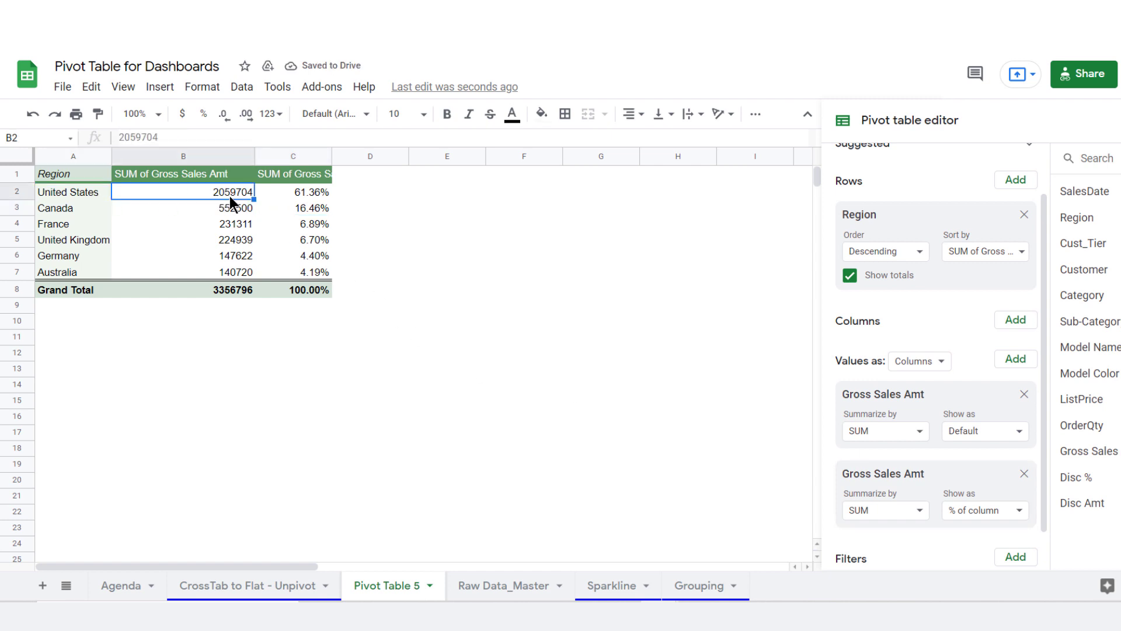
{"action": "left_click", "coordinate": [207, 290]}
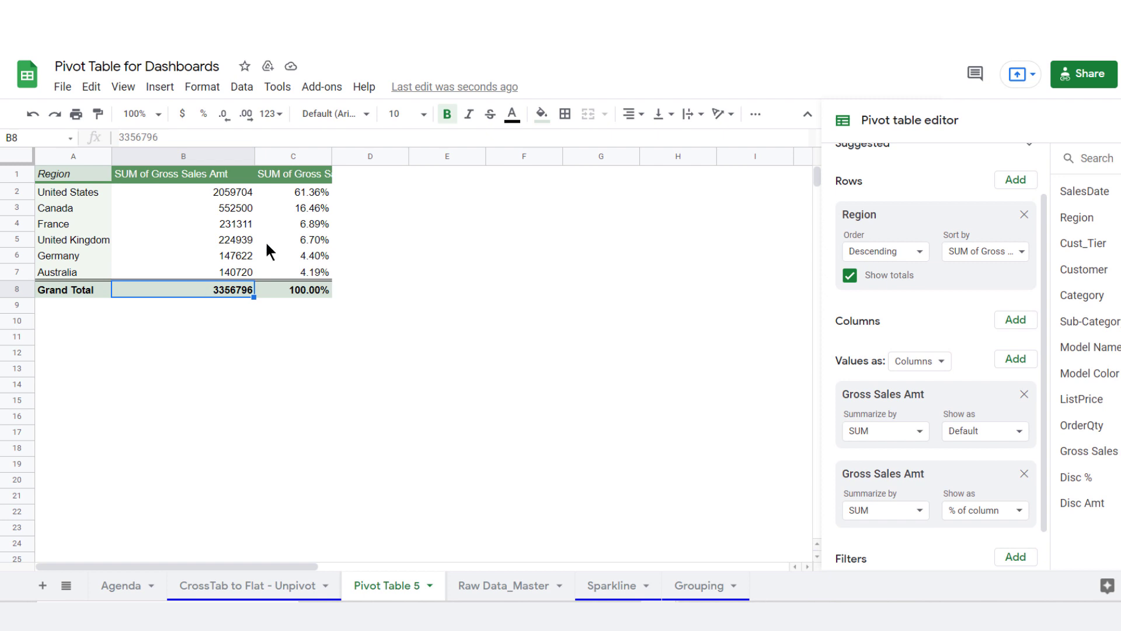
{"action": "left_click", "coordinate": [306, 193]}
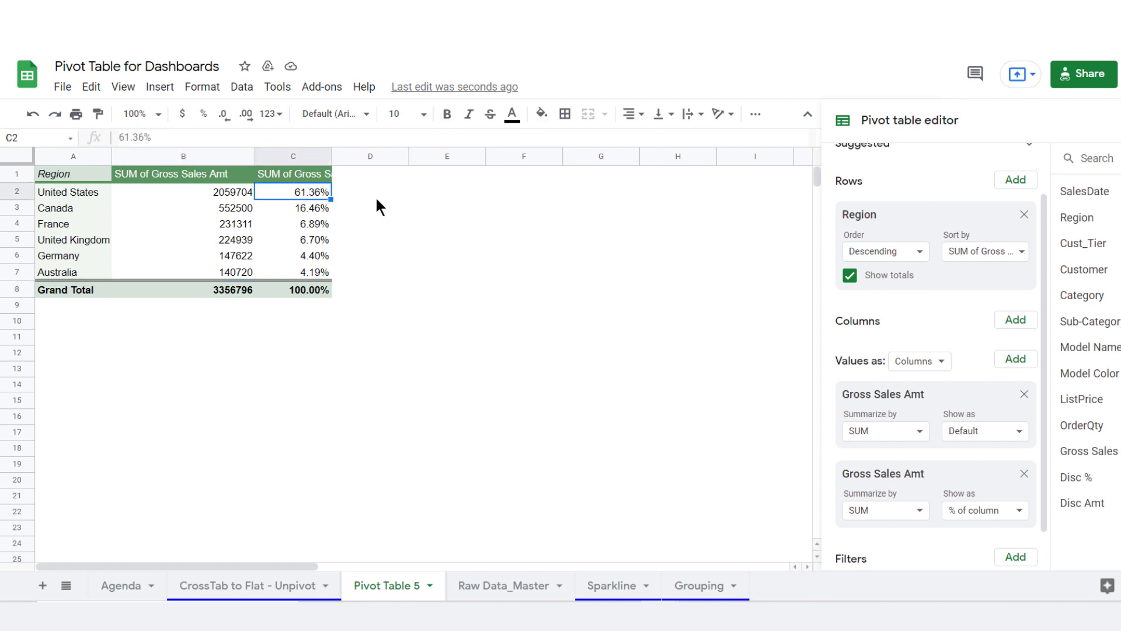
Calculate the United States share of total gross sales in cell E2 with the formula =B2/B8.
{"action": "left_click", "coordinate": [411, 192]}
{"action": "type", "text": "="}
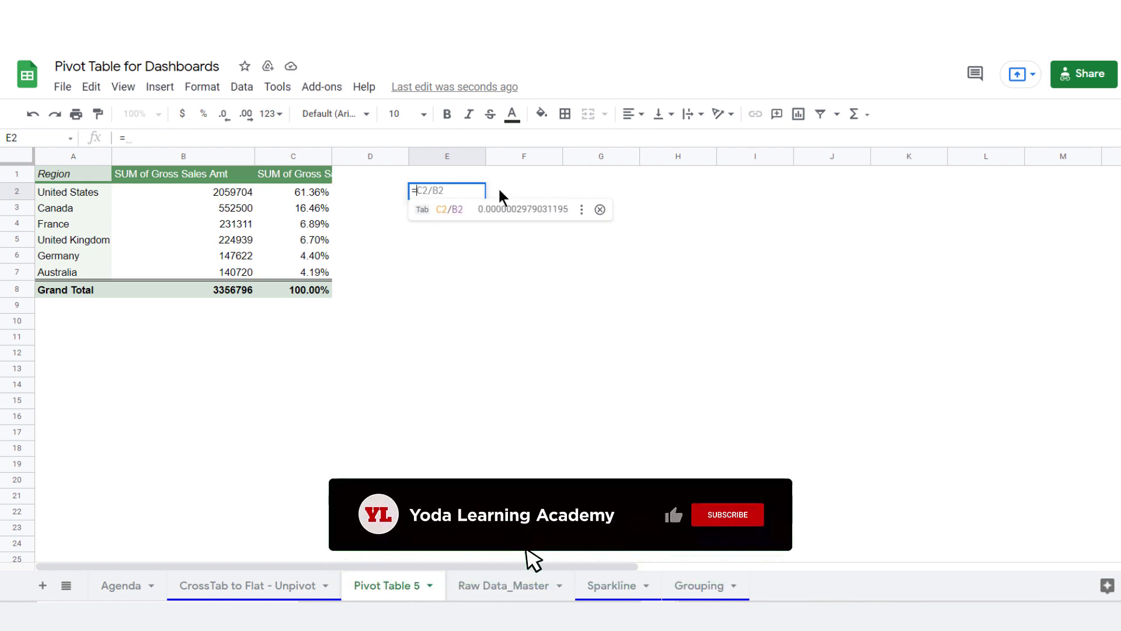
{"action": "key", "text": "BackSpace"}
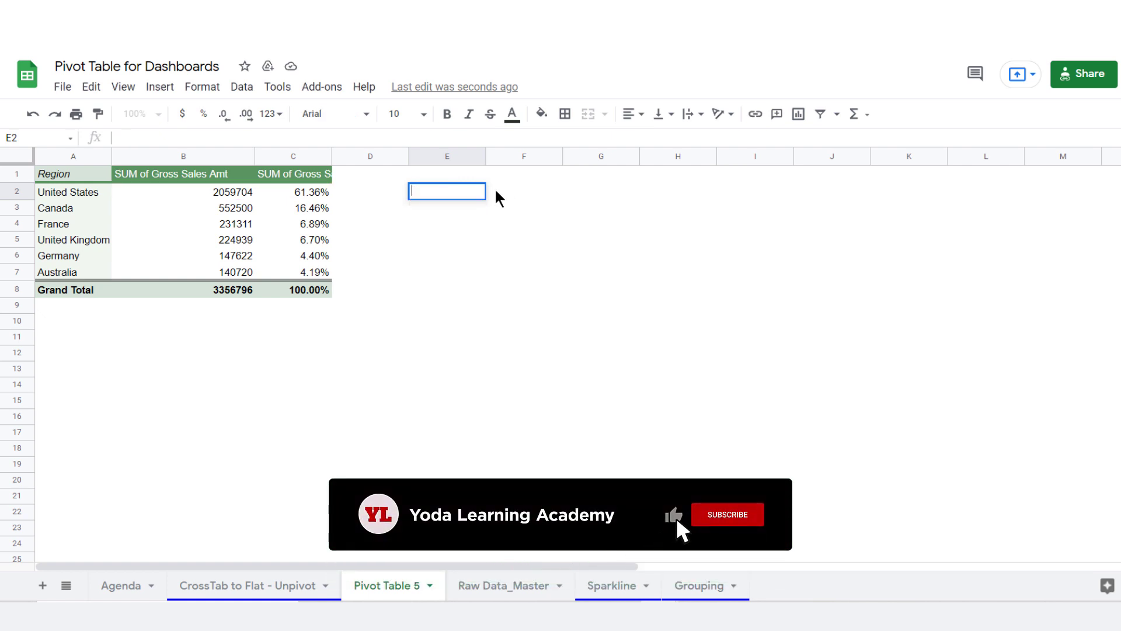
{"action": "type", "text": "="}
{"action": "left_click", "coordinate": [214, 191]}
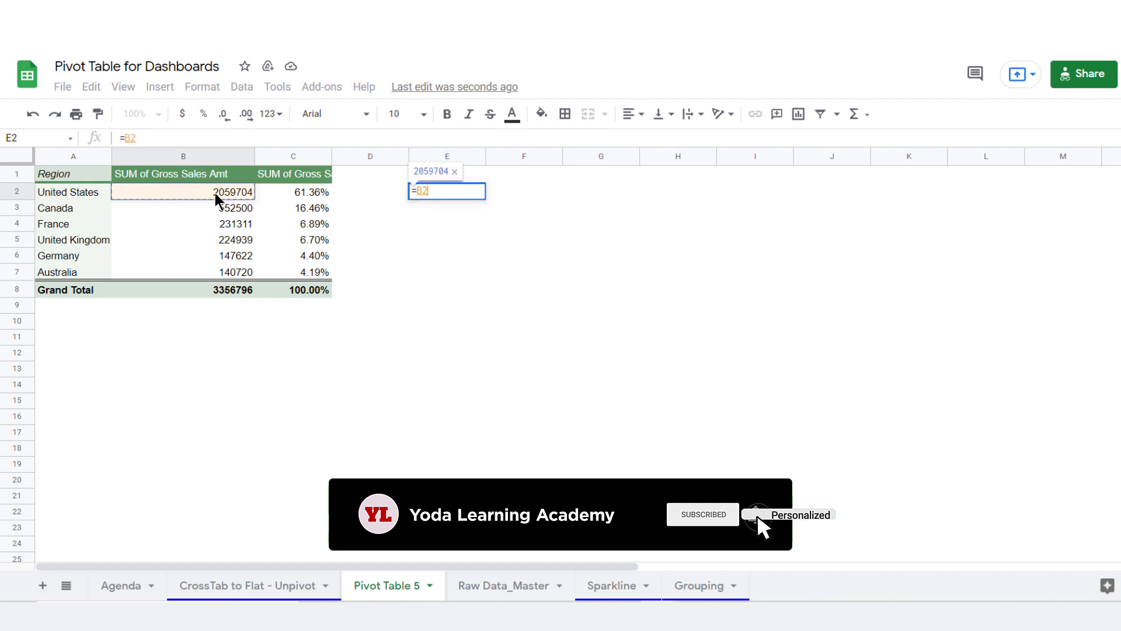
{"action": "type", "text": "/"}
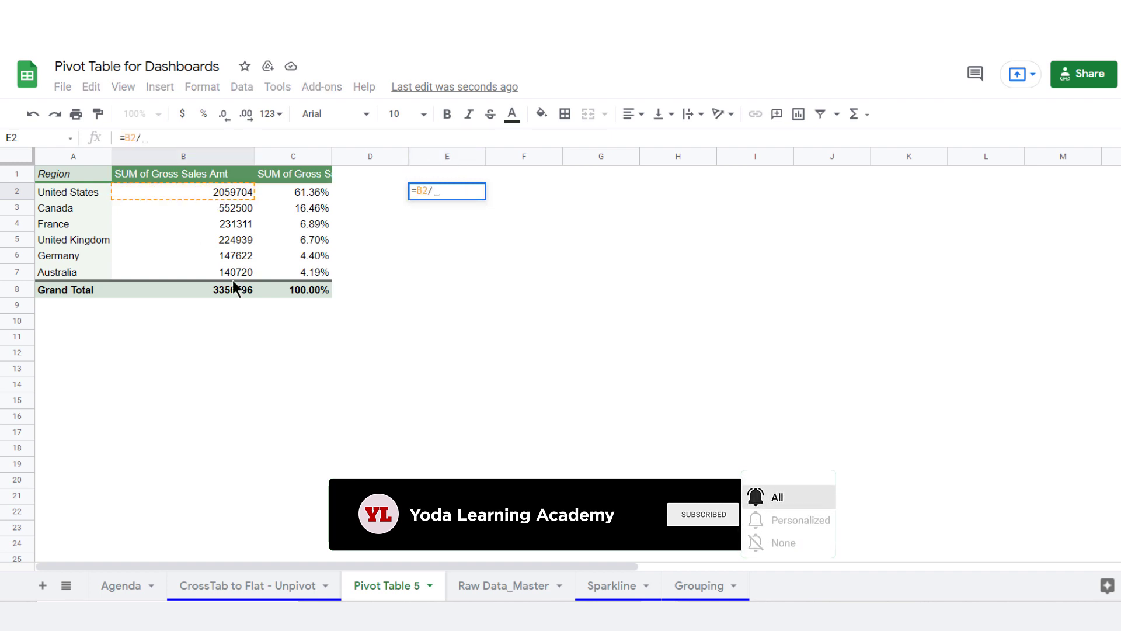
{"action": "left_click", "coordinate": [216, 290]}
{"action": "key", "text": "Return"}
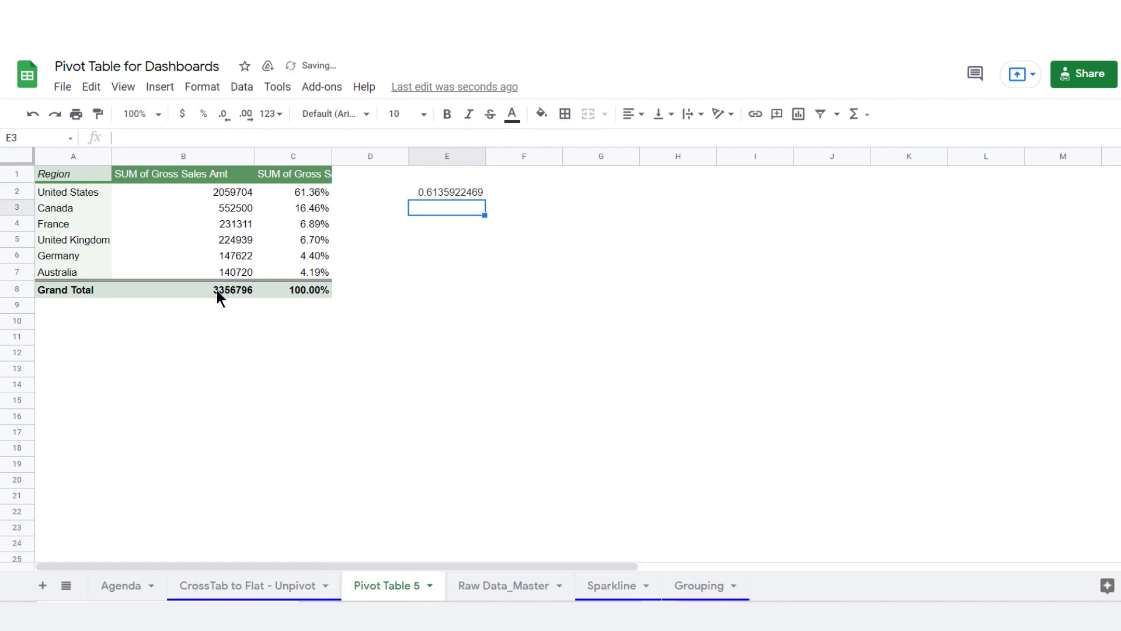
Compare the result in E2 with the pivot table percentage in C2, and clear E2.
{"action": "left_click", "coordinate": [450, 193]}
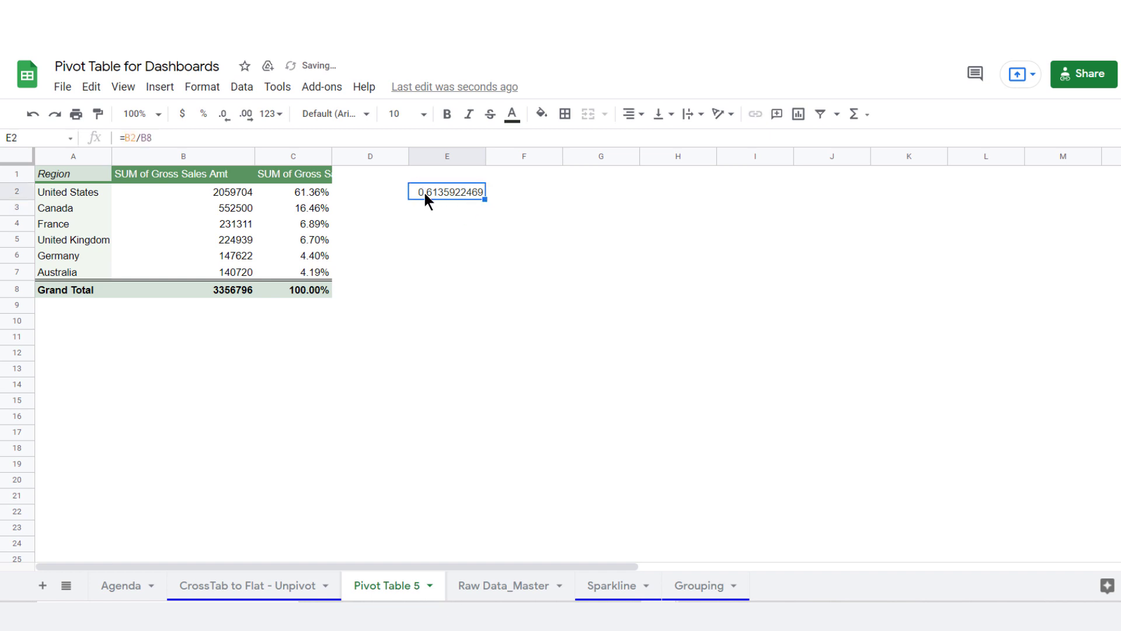
{"action": "left_click", "coordinate": [301, 189]}
{"action": "left_click", "coordinate": [454, 192]}
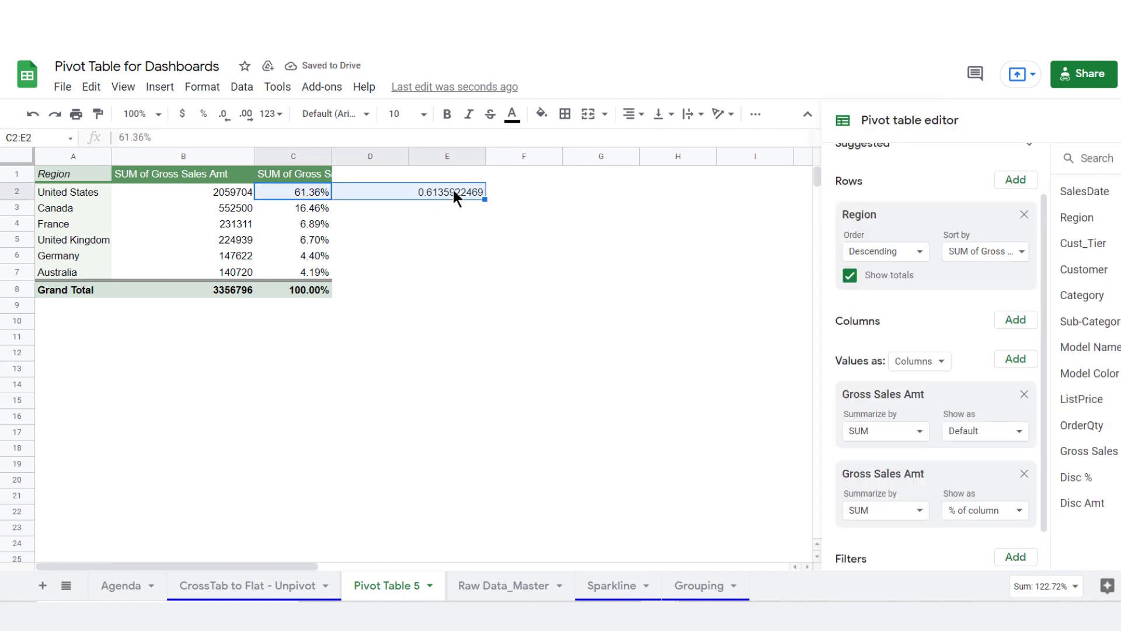
{"action": "key", "text": "Delete"}
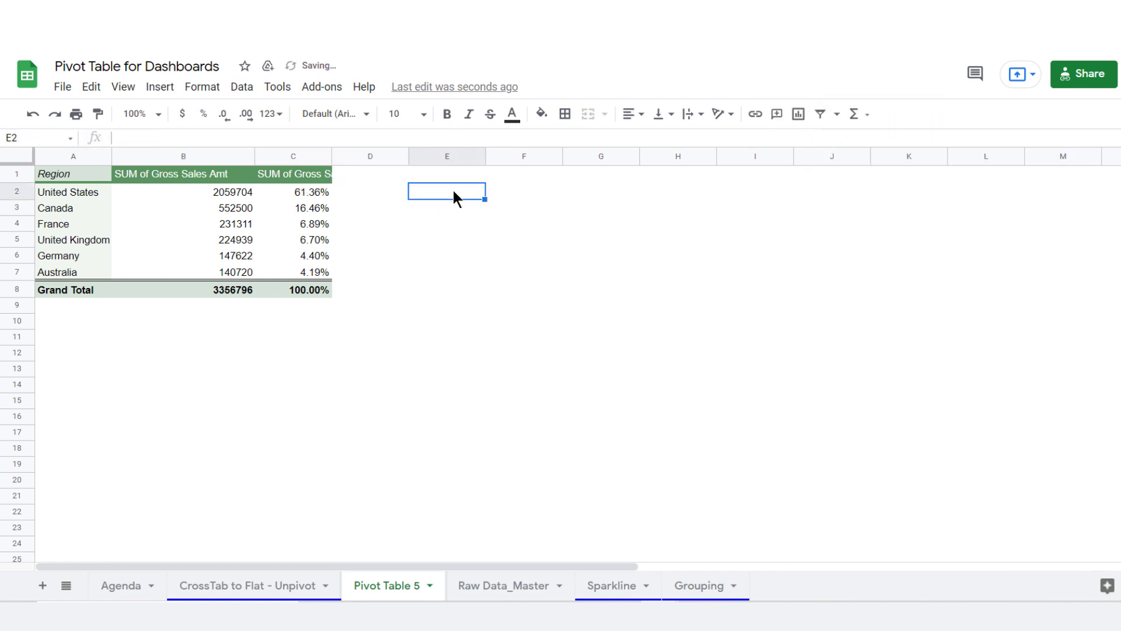
{"action": "left_click", "coordinate": [261, 243]}
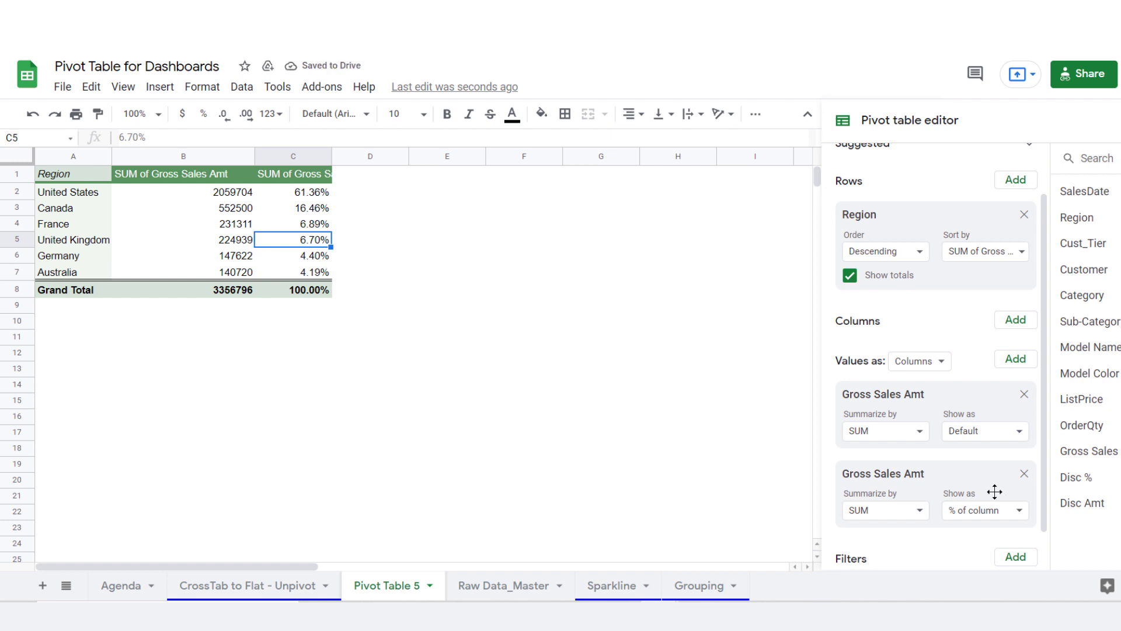
{"action": "left_click", "coordinate": [1002, 514]}
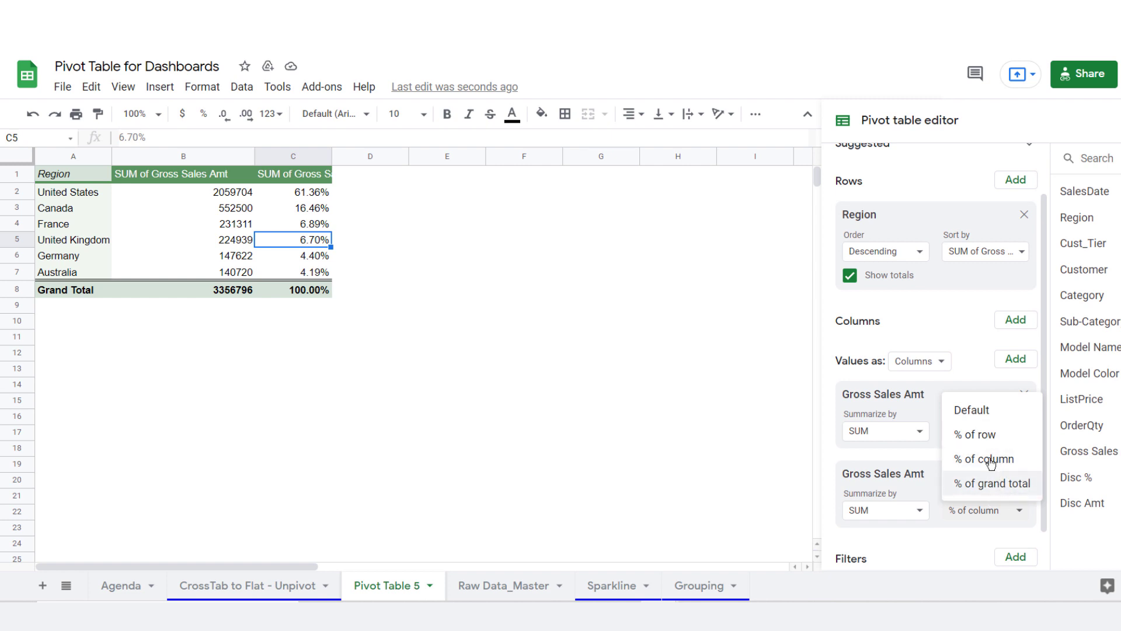
{"action": "left_click", "coordinate": [521, 326]}
{"action": "left_click", "coordinate": [313, 211]}
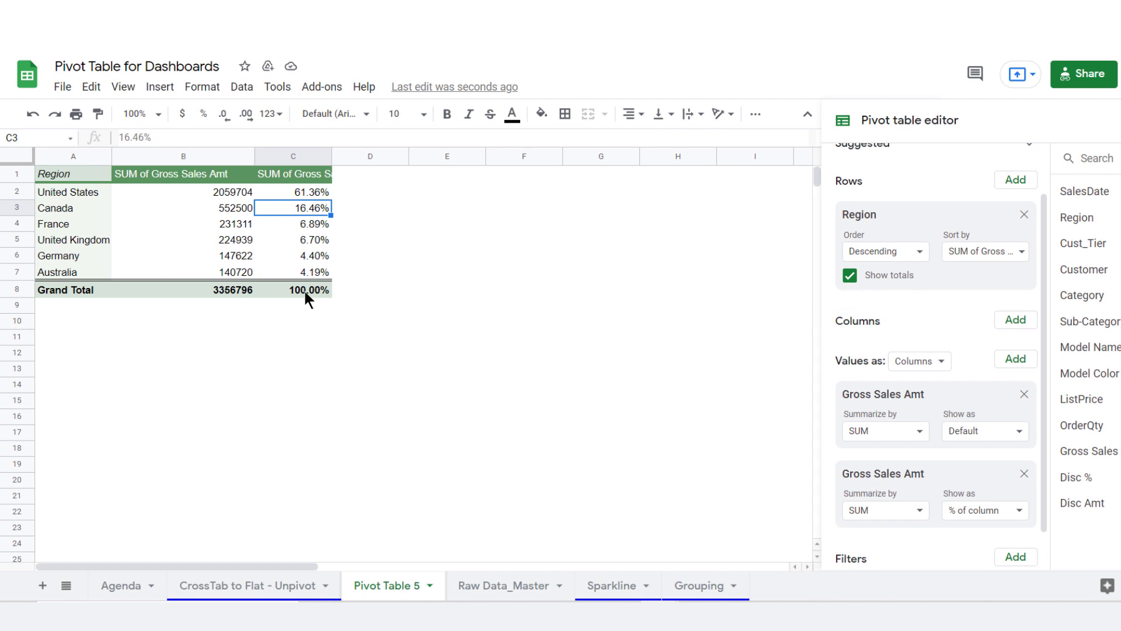
Copy the whole pivot table in A1:C8 and paste the copy at cell A11.
{"action": "left_click_drag", "start_coordinate": [303, 288], "coordinate": [68, 174]}
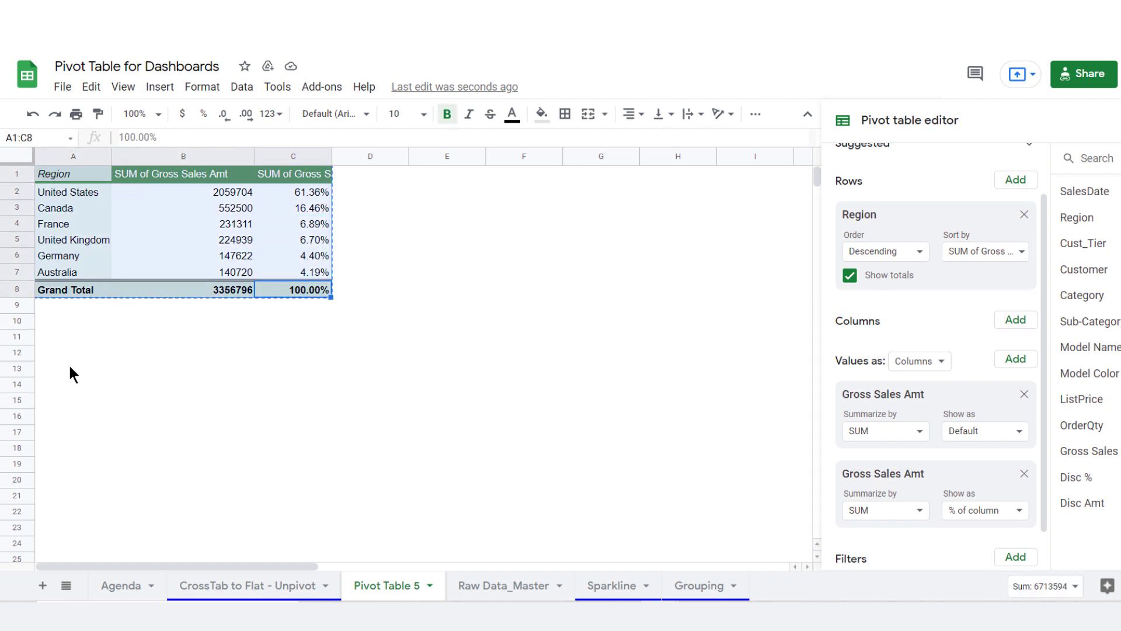
{"action": "left_click", "coordinate": [68, 363]}
{"action": "left_click", "coordinate": [55, 340]}
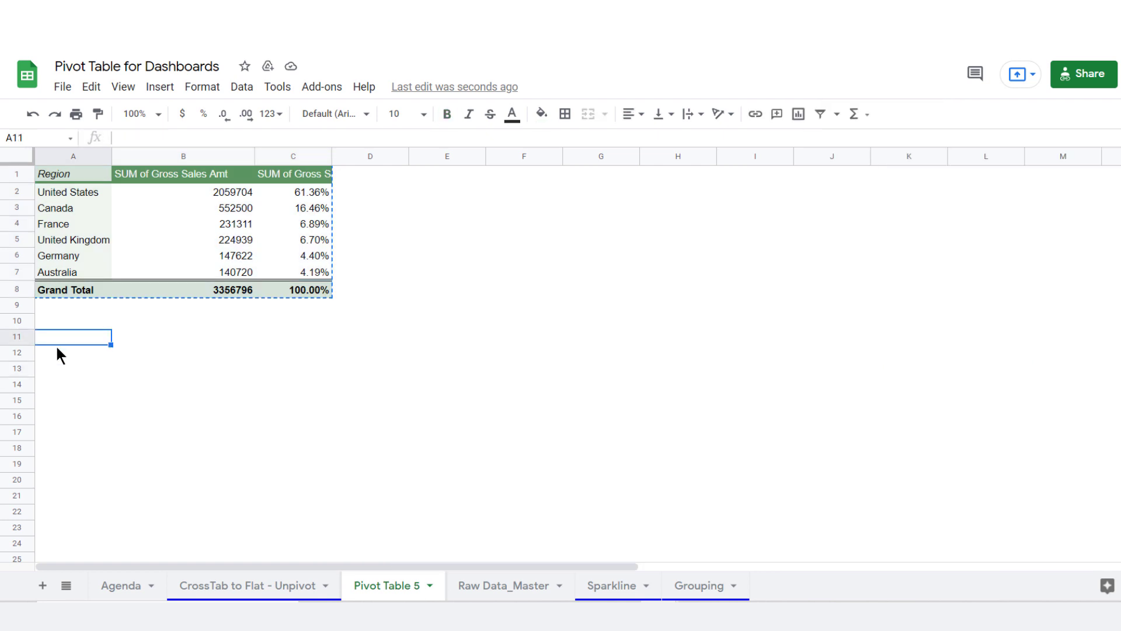
{"action": "key", "text": "ctrl+v"}
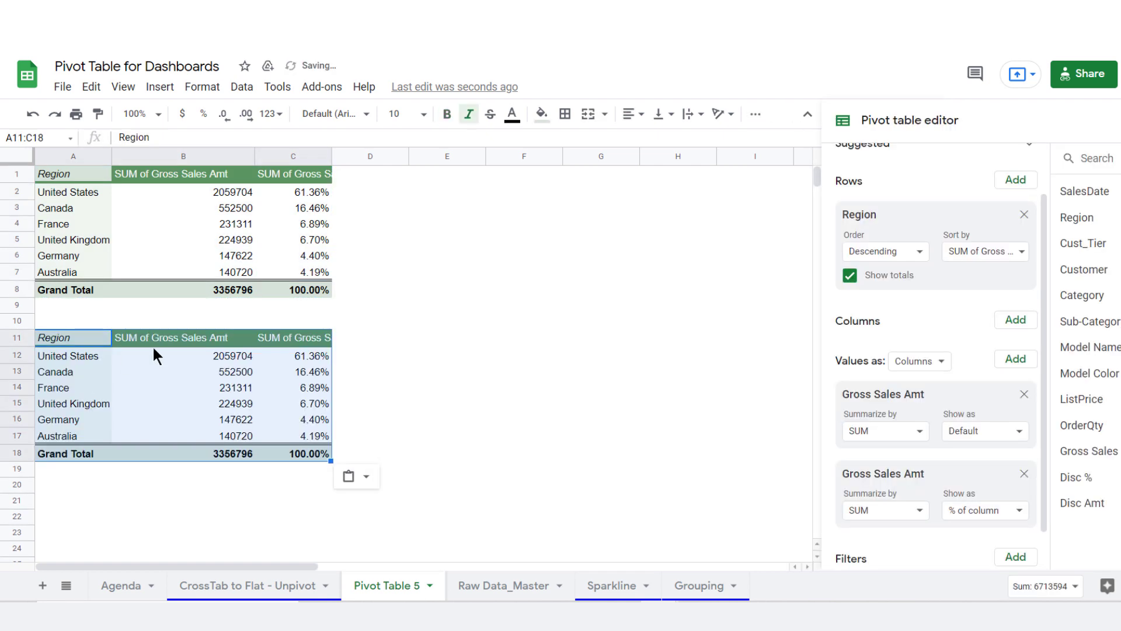
Remove both Gross Sales Amt values from the copied pivot table.
{"action": "left_click", "coordinate": [153, 348]}
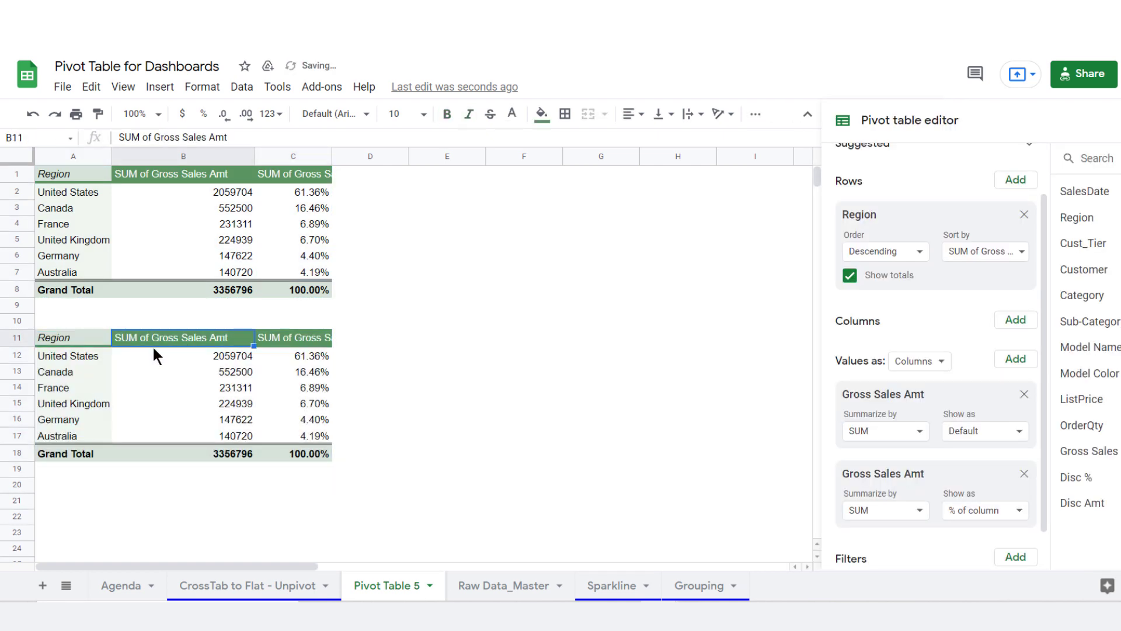
{"action": "left_click", "coordinate": [1023, 472]}
{"action": "left_click", "coordinate": [1024, 431]}
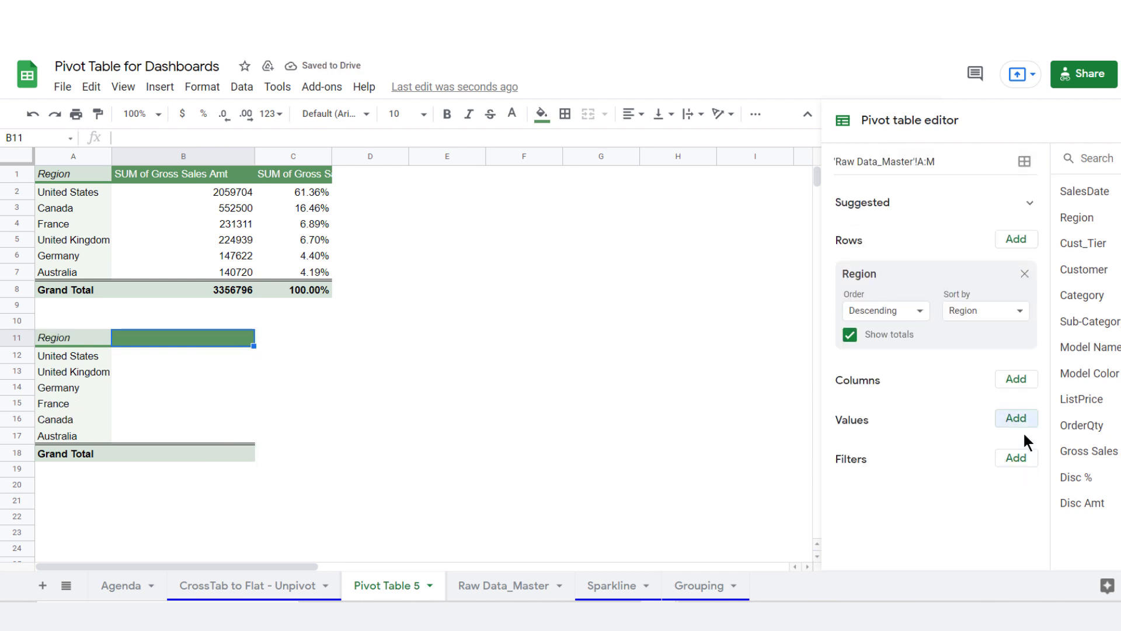
Add Cust_Tier as the column field of the copied pivot table and check its Gold, Platinum and Silver headers.
{"action": "left_click", "coordinate": [240, 374]}
{"action": "left_click_drag", "start_coordinate": [146, 338], "coordinate": [368, 339]}
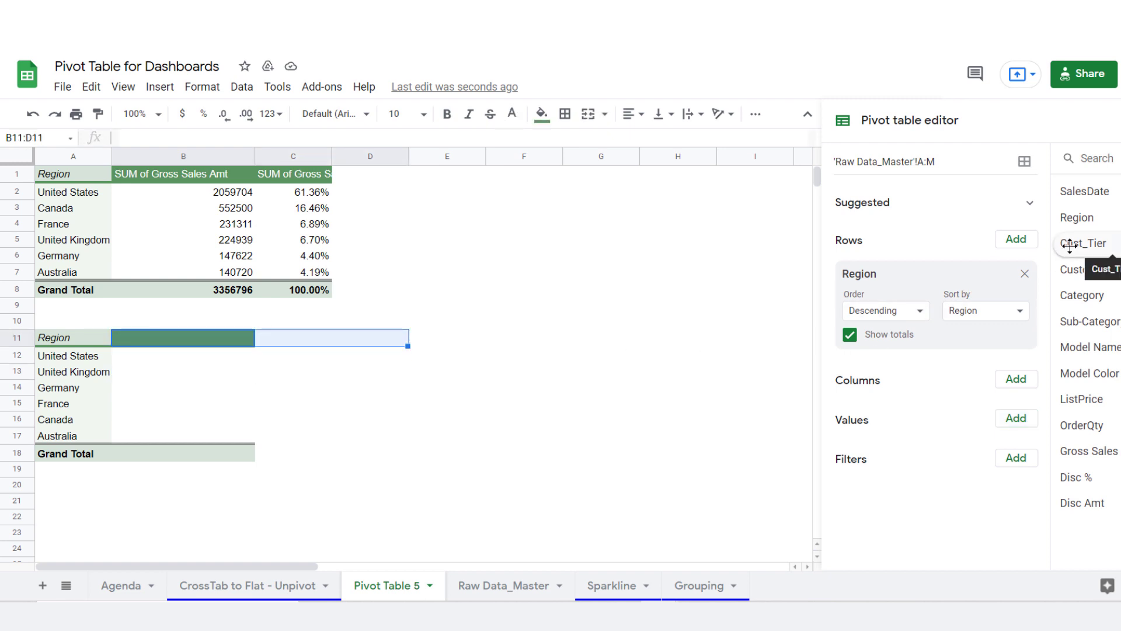
{"action": "left_click_drag", "start_coordinate": [1070, 245], "coordinate": [852, 390]}
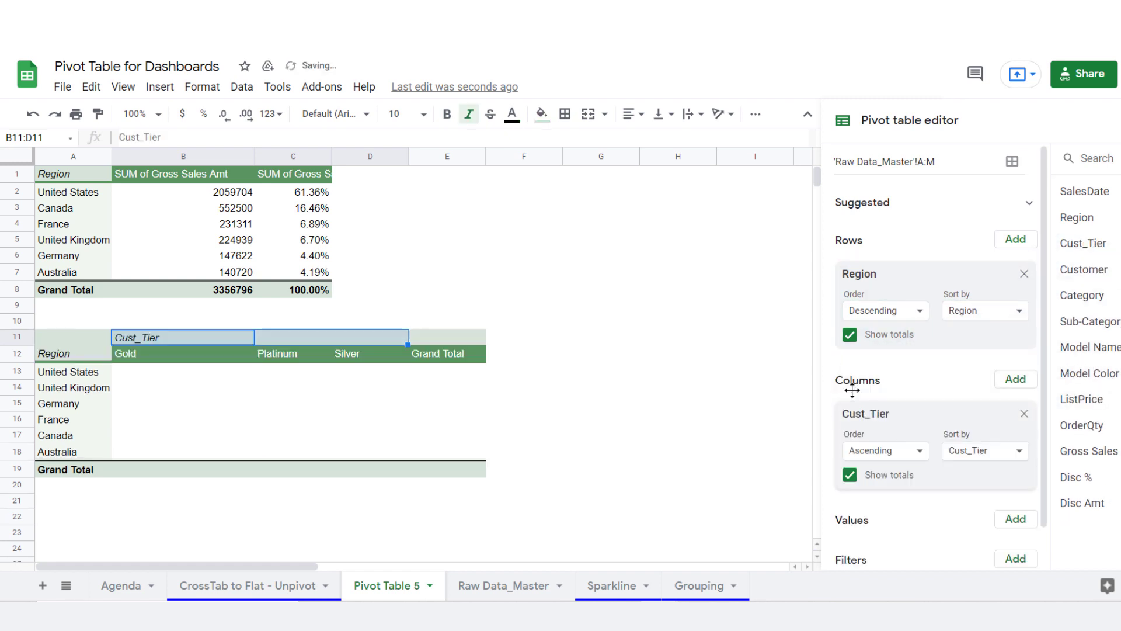
{"action": "left_click", "coordinate": [167, 352]}
{"action": "left_click", "coordinate": [304, 353]}
{"action": "left_click", "coordinate": [355, 354]}
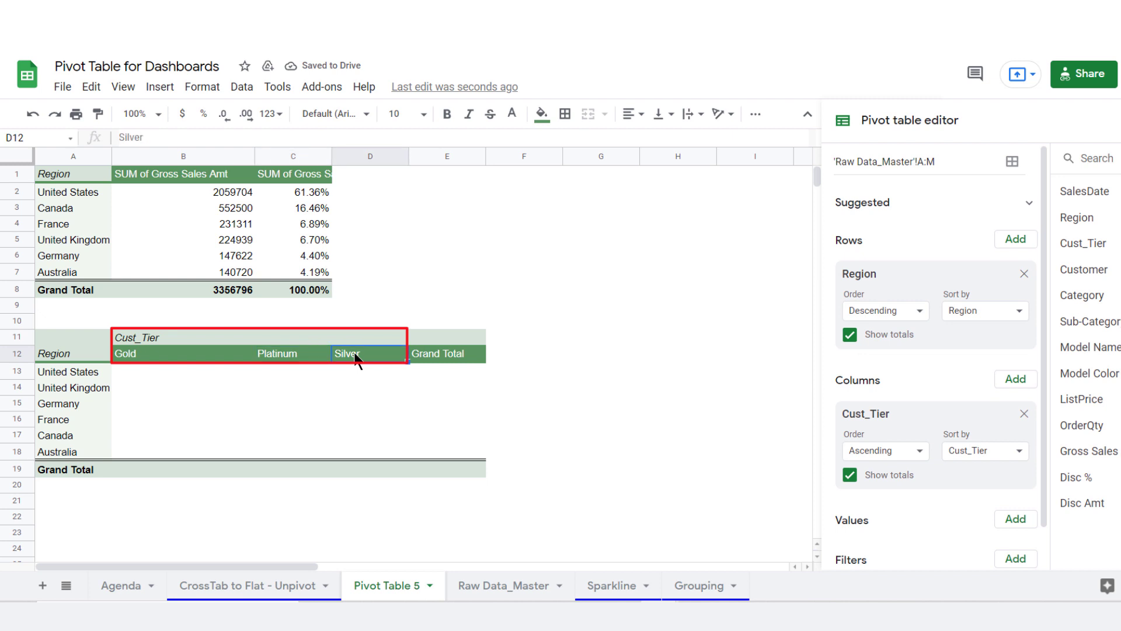
Add Gross Sales Amt as the value of the Region by Cust_Tier pivot table.
{"action": "scroll", "coordinate": [1021, 511], "scroll_direction": "down", "scroll_amount": 1}
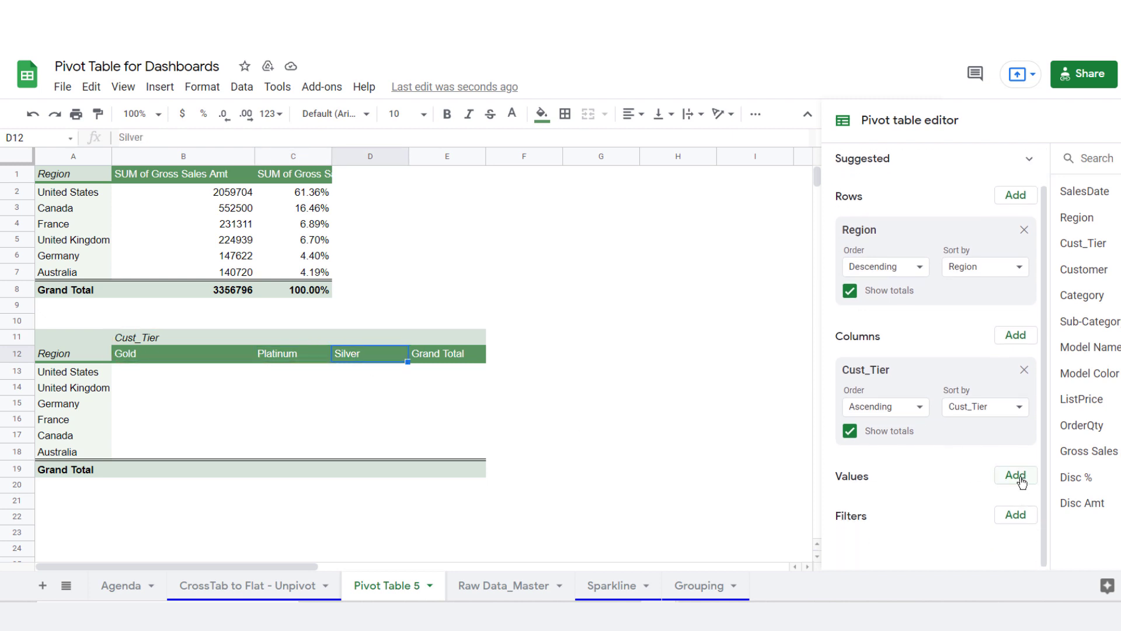
{"action": "left_click", "coordinate": [1017, 476]}
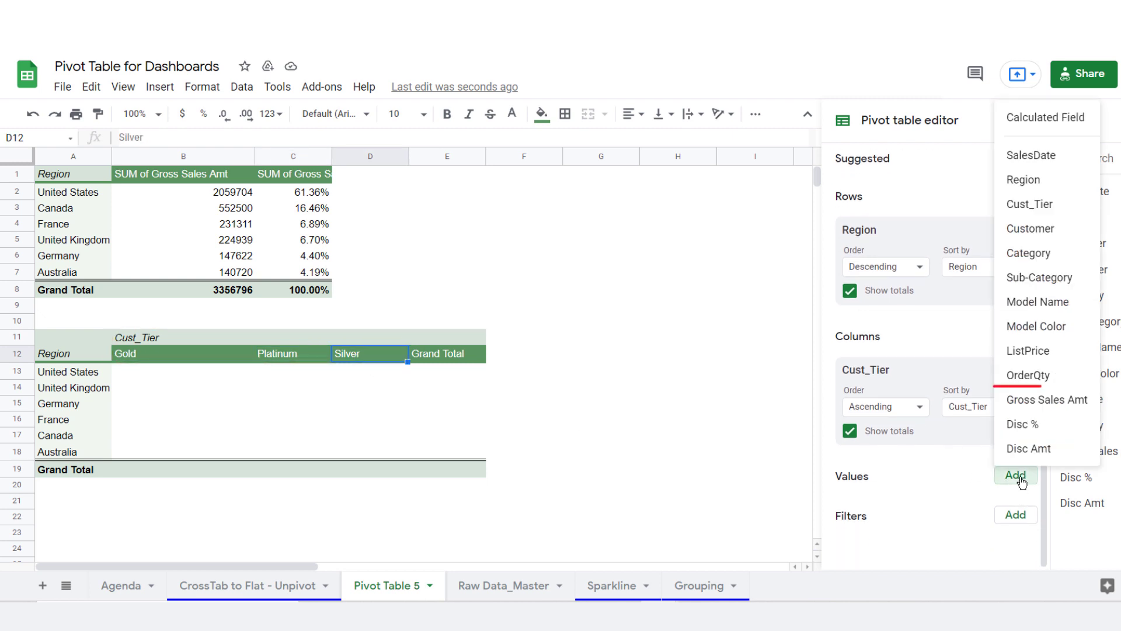
{"action": "left_click", "coordinate": [1018, 402]}
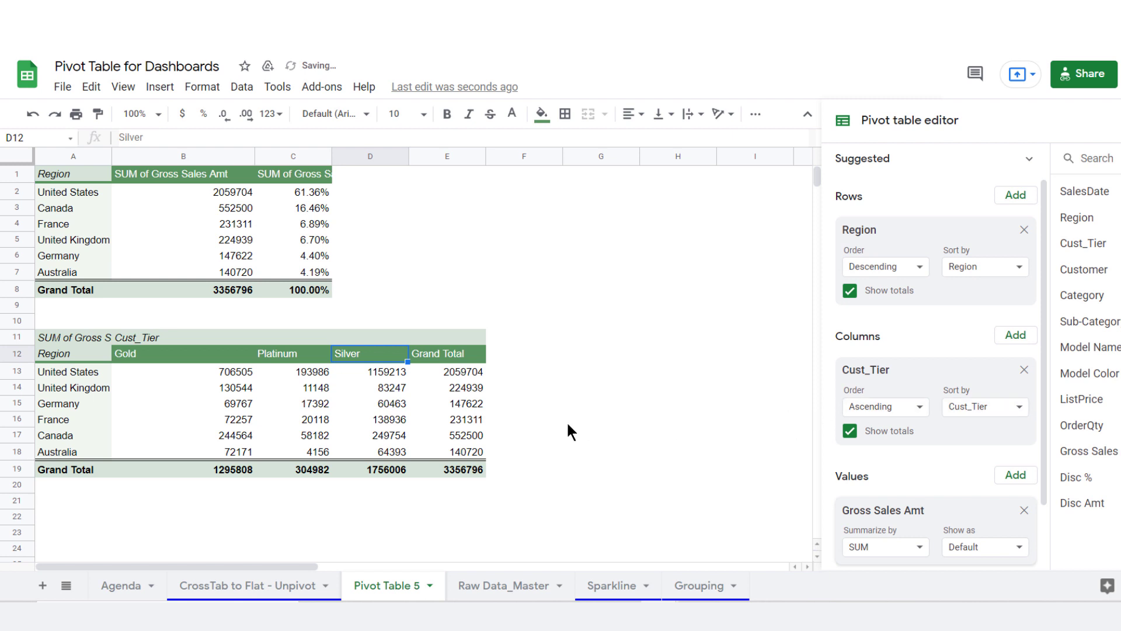
Review the Show as options for the Region by Cust_Tier table and compare the United States Gold amount with its row total.
{"action": "scroll", "coordinate": [911, 465], "scroll_direction": "down", "scroll_amount": 2}
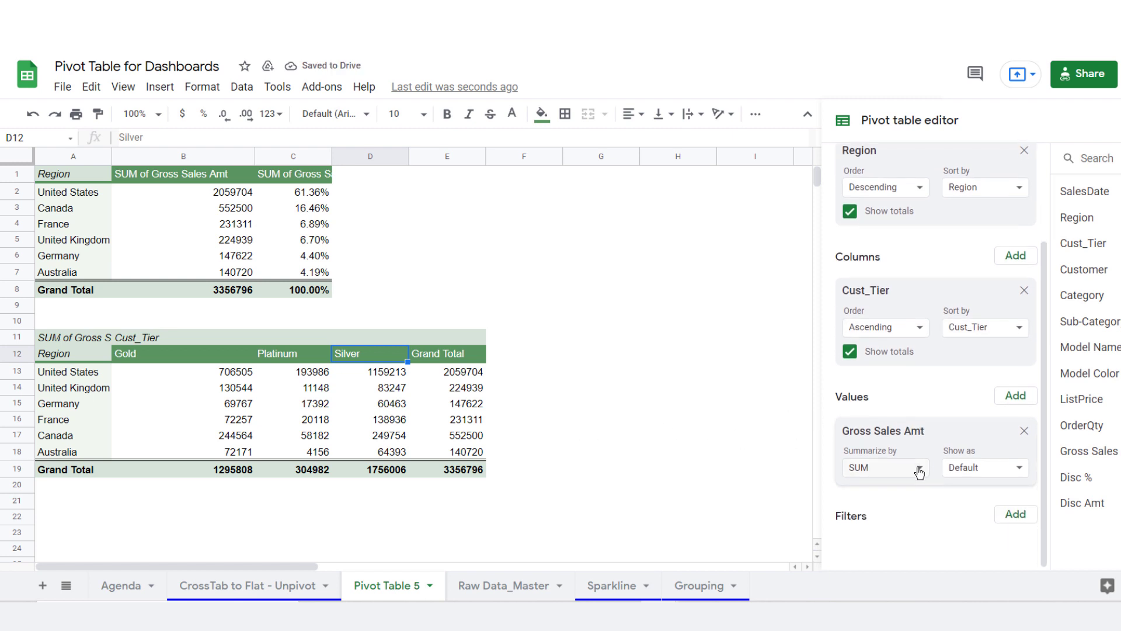
{"action": "left_click", "coordinate": [979, 472]}
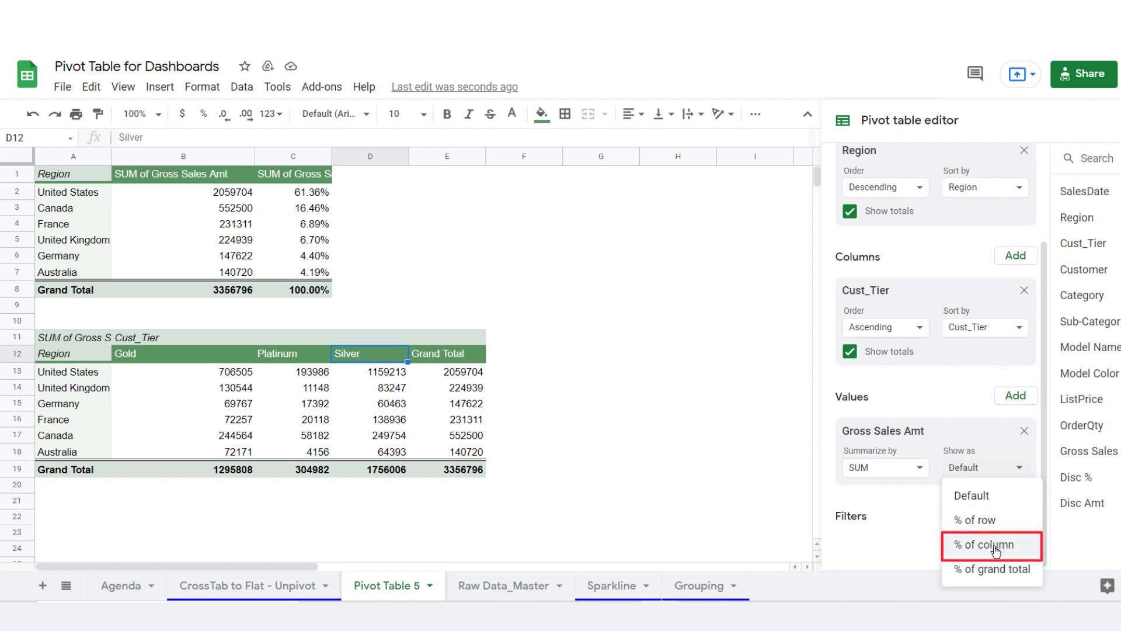
{"action": "left_click", "coordinate": [269, 404]}
{"action": "left_click", "coordinate": [210, 371]}
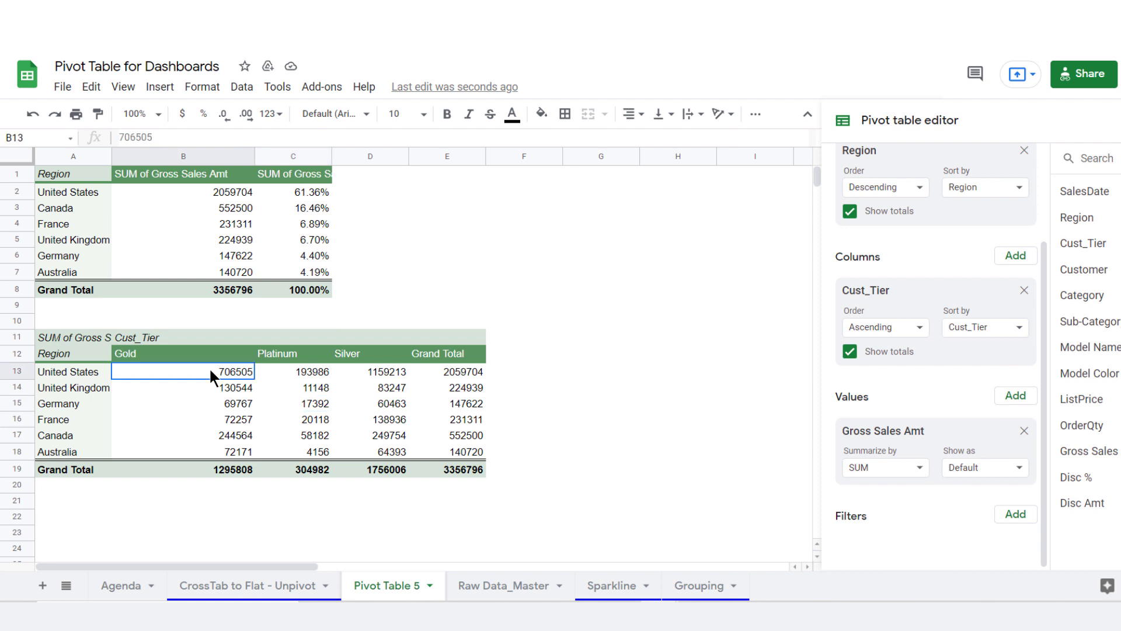
{"action": "left_click", "coordinate": [462, 372]}
Enter =B13/E13 in cell G13 to divide the United States Gold amount by its row total.
{"action": "left_click", "coordinate": [558, 373]}
{"action": "left_click", "coordinate": [597, 373]}
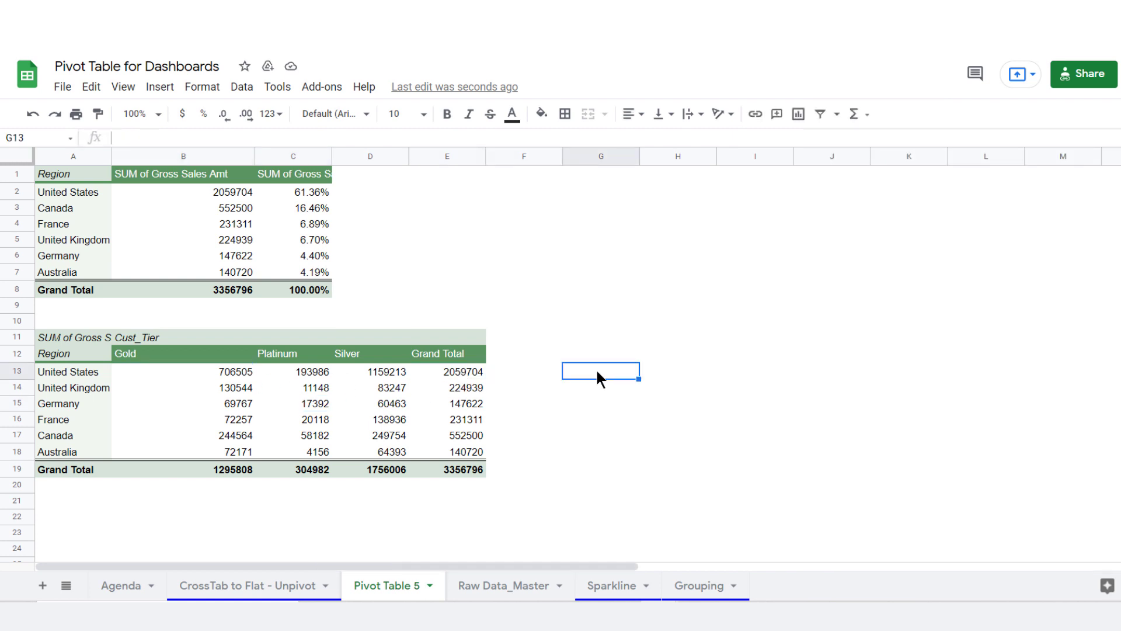
{"action": "type", "text": "="}
{"action": "key", "text": "Left"}
{"action": "key", "text": "Left"}
{"action": "key", "text": "Left"}
{"action": "key", "text": "Left"}
{"action": "key", "text": "Left"}
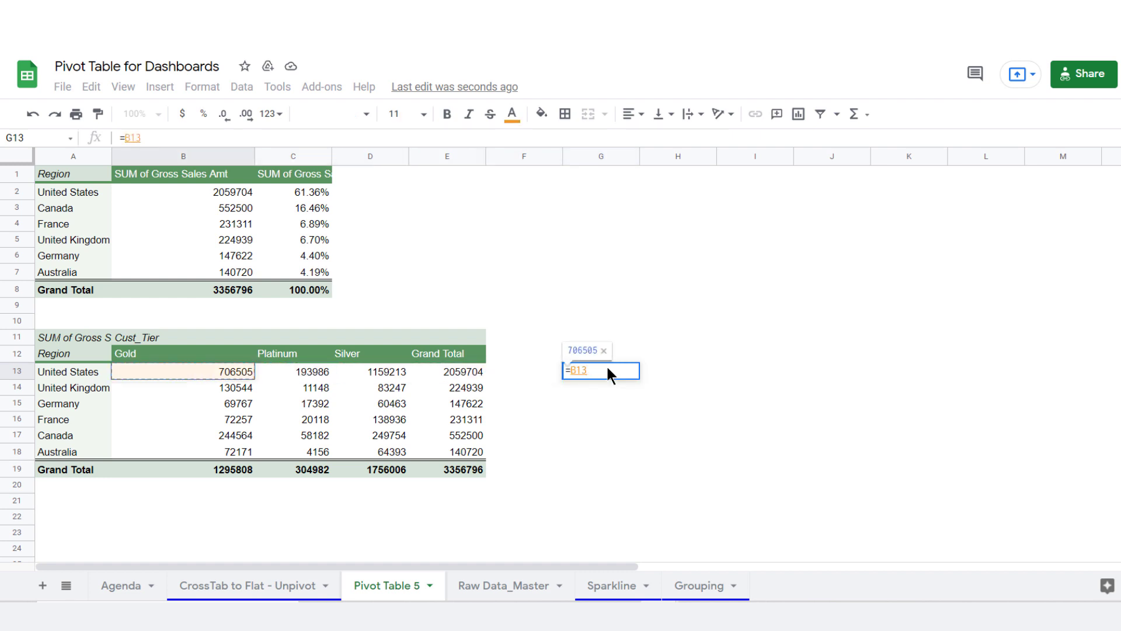
{"action": "type", "text": "/"}
{"action": "left_click", "coordinate": [463, 371]}
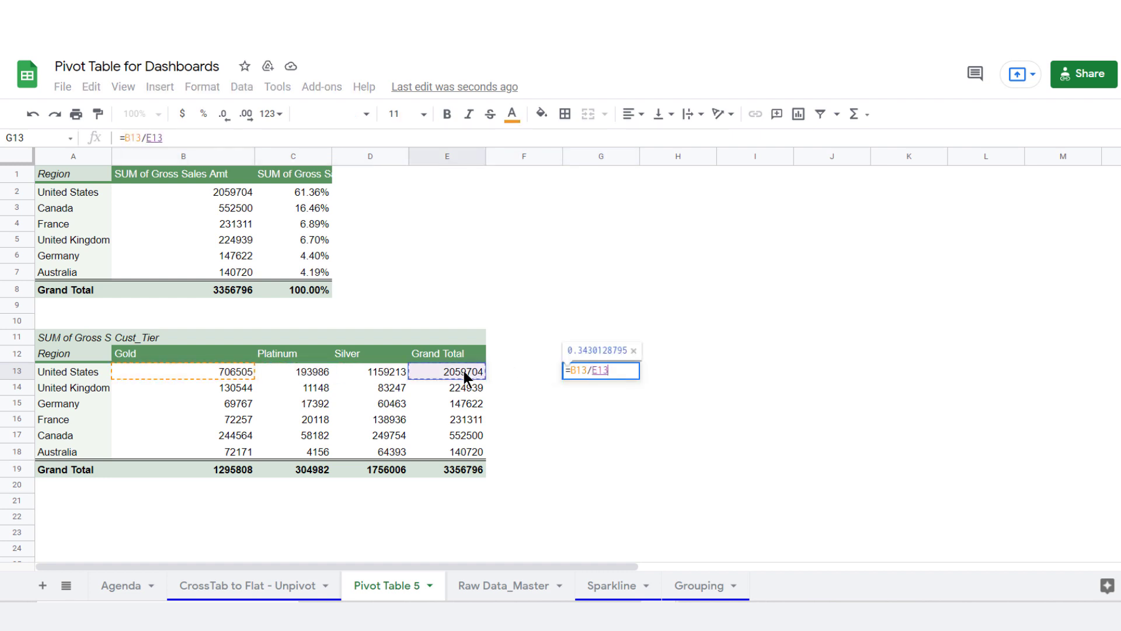
{"action": "key", "text": "Return"}
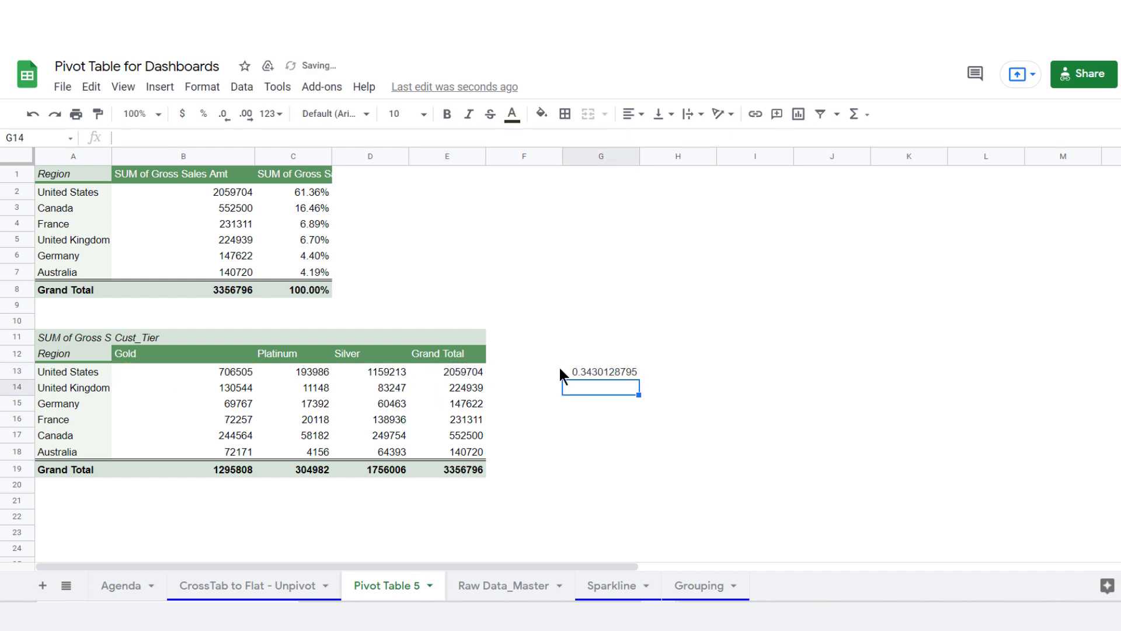
{"action": "left_click", "coordinate": [574, 369]}
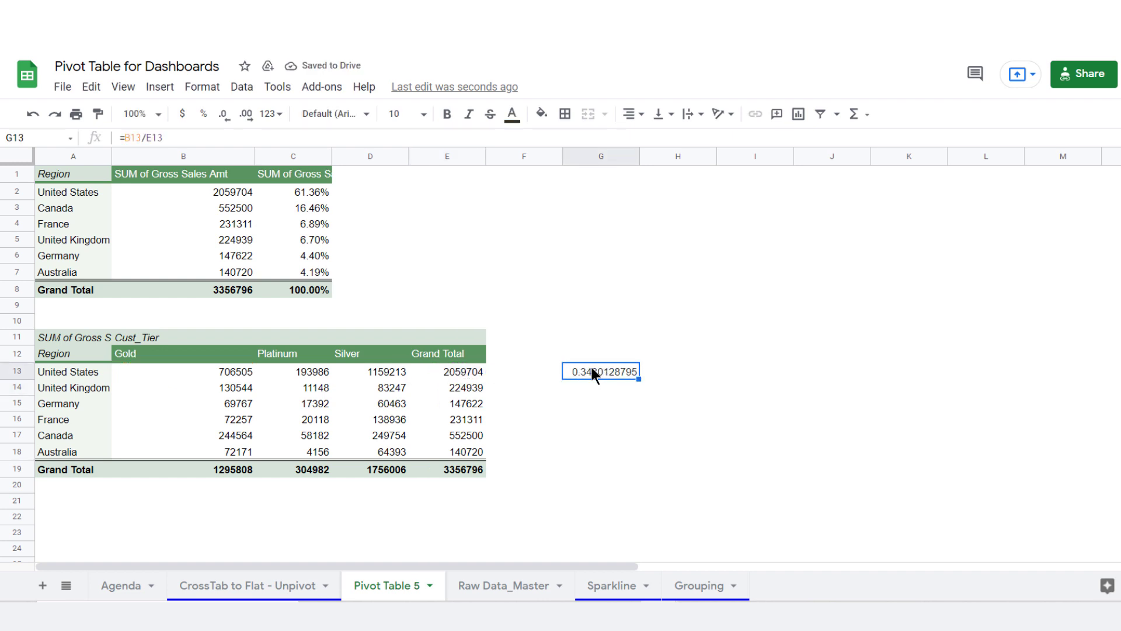
Show Gross Sales Amt in the Region by Cust_Tier table as % of row and compare the United States shares with G13 and the row total.
{"action": "left_click", "coordinate": [229, 370]}
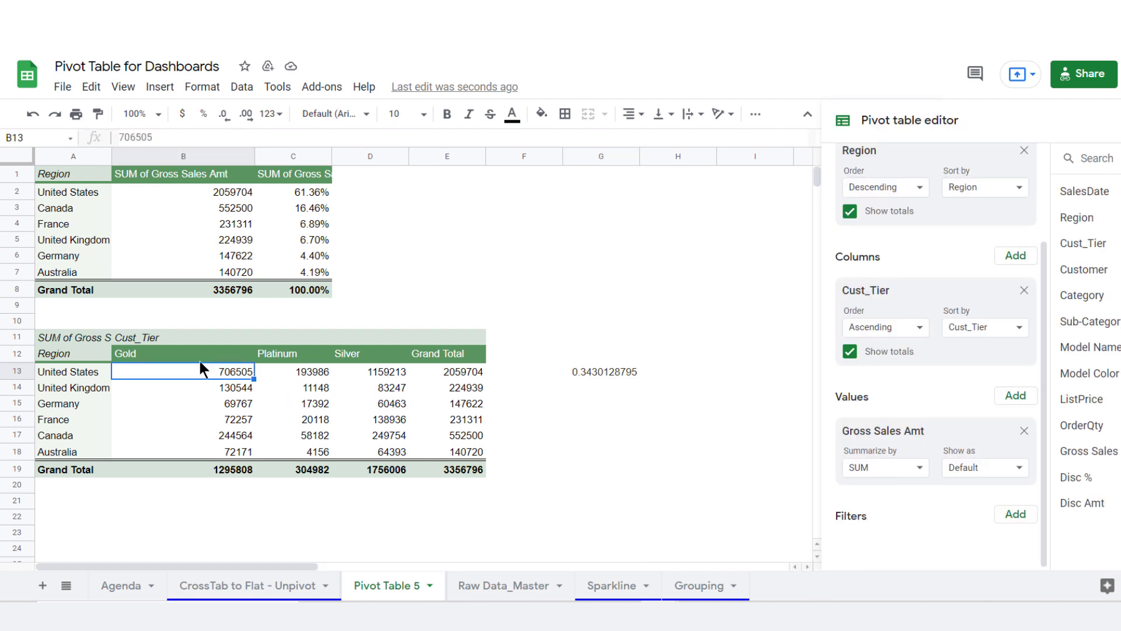
{"action": "left_click", "coordinate": [1010, 470]}
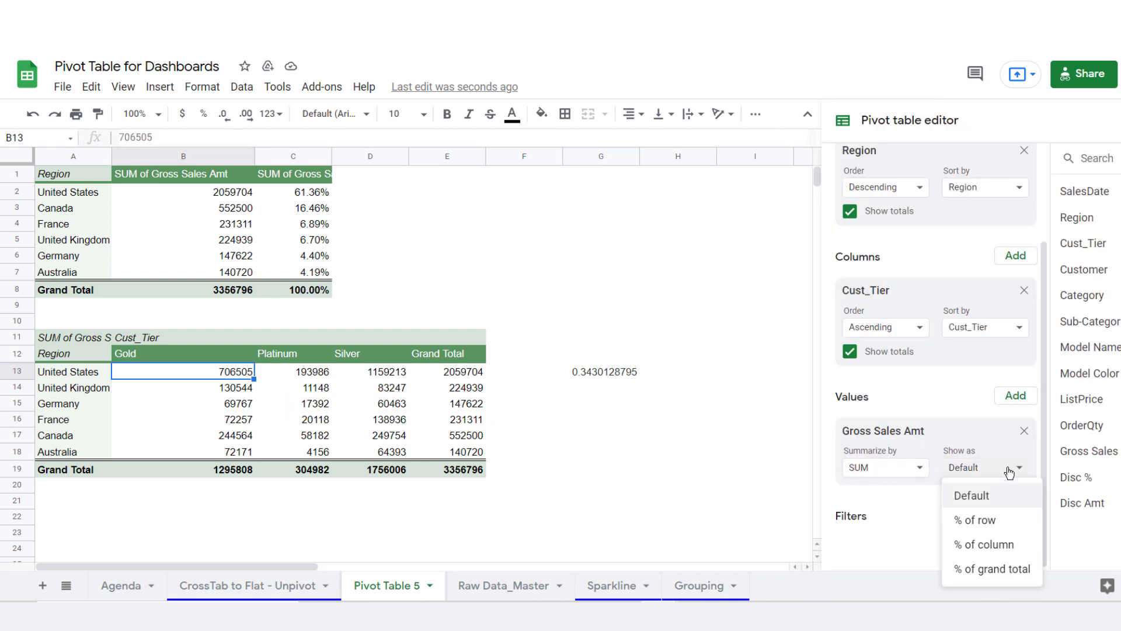
{"action": "left_click", "coordinate": [990, 526]}
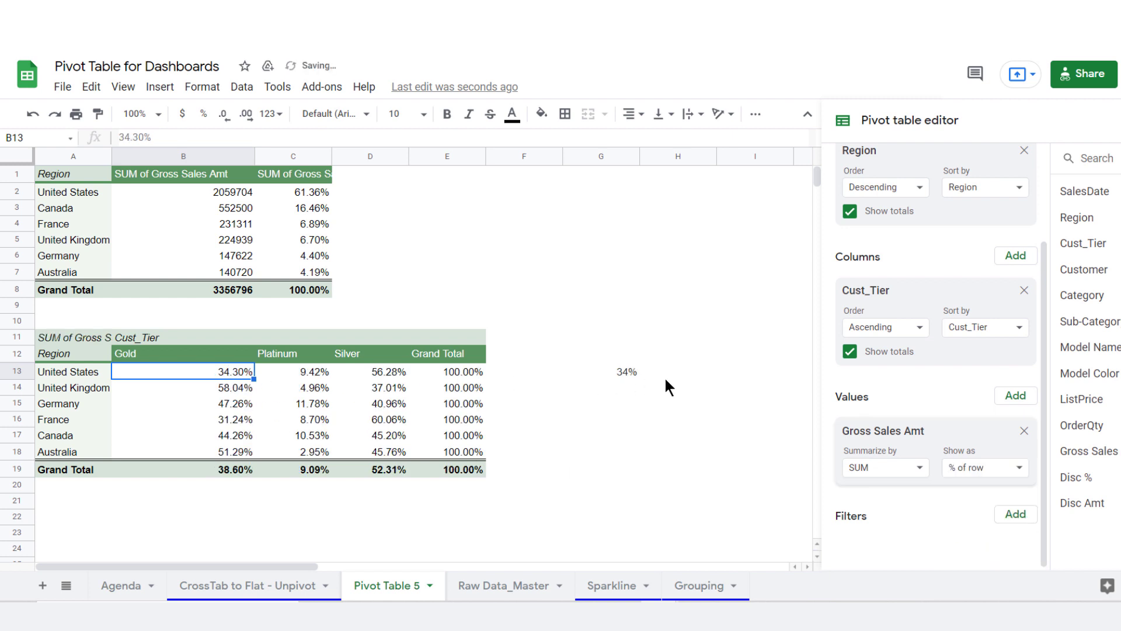
{"action": "left_click", "coordinate": [631, 374]}
{"action": "left_click", "coordinate": [329, 375]}
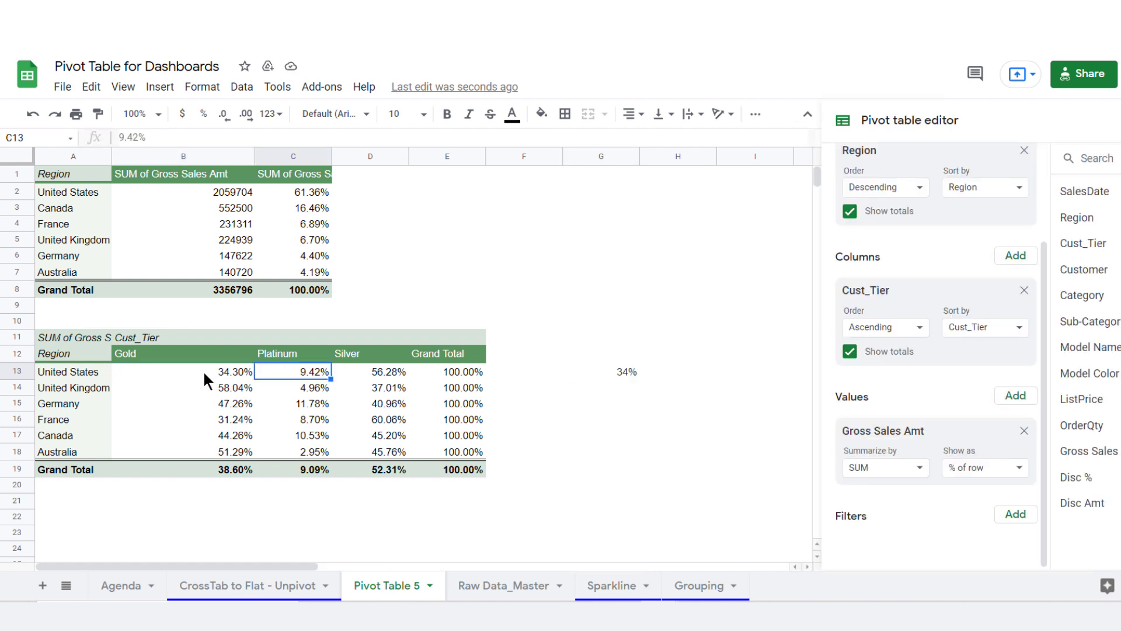
{"action": "left_click_drag", "start_coordinate": [202, 369], "coordinate": [359, 371]}
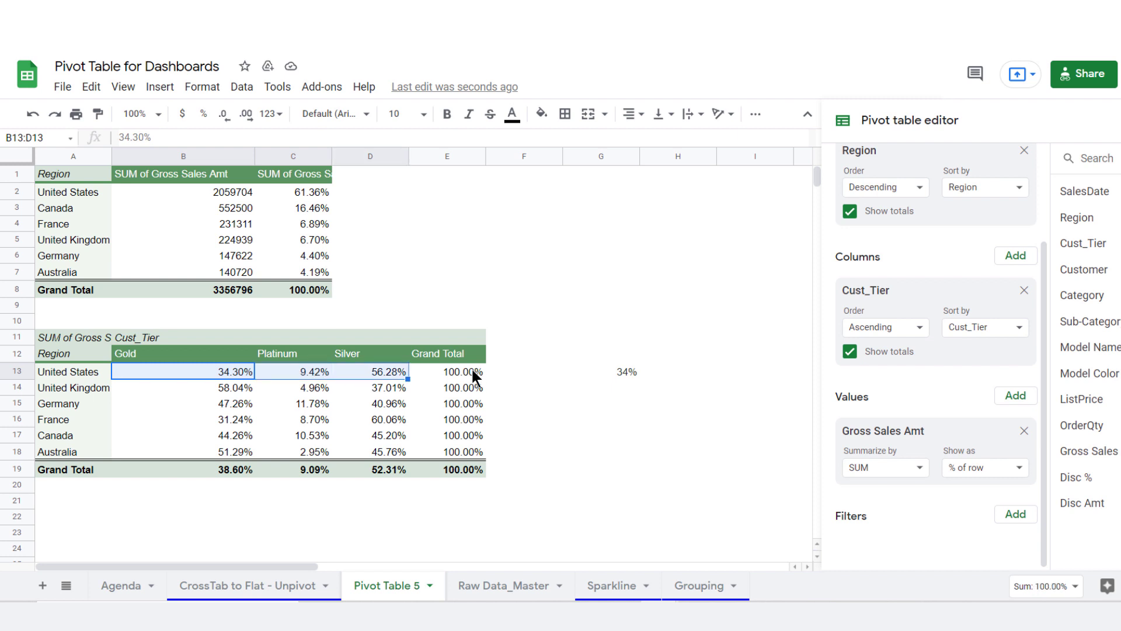
{"action": "left_click", "coordinate": [466, 371]}
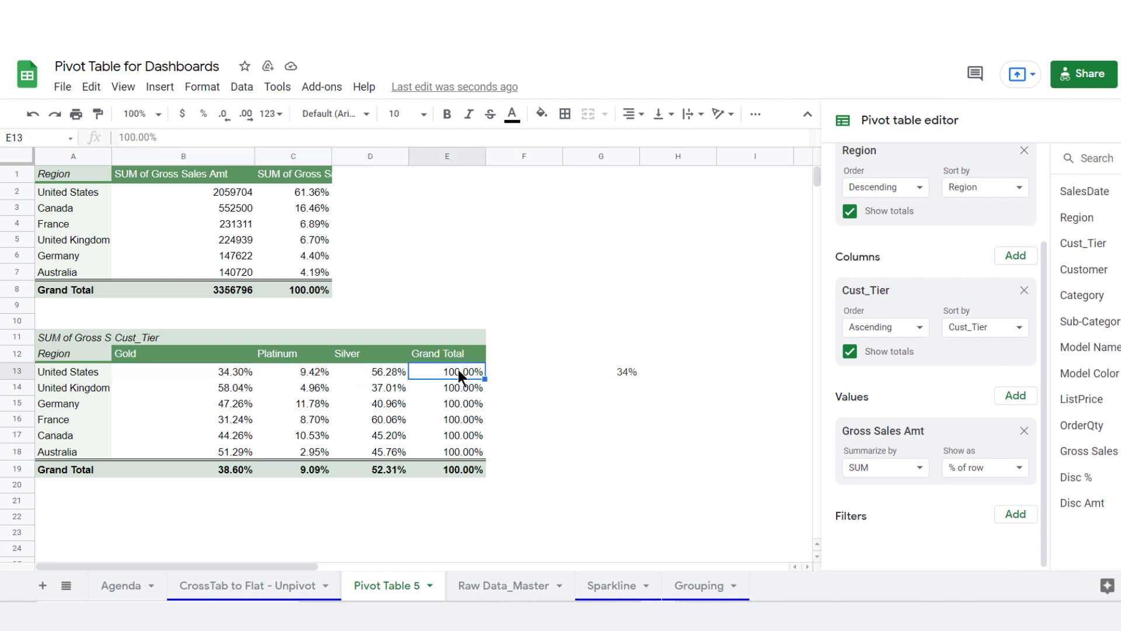
Set Gross Sales Amt back to the Default display and compare the Gold regional amounts with the Gold grand total.
{"action": "left_click", "coordinate": [992, 467]}
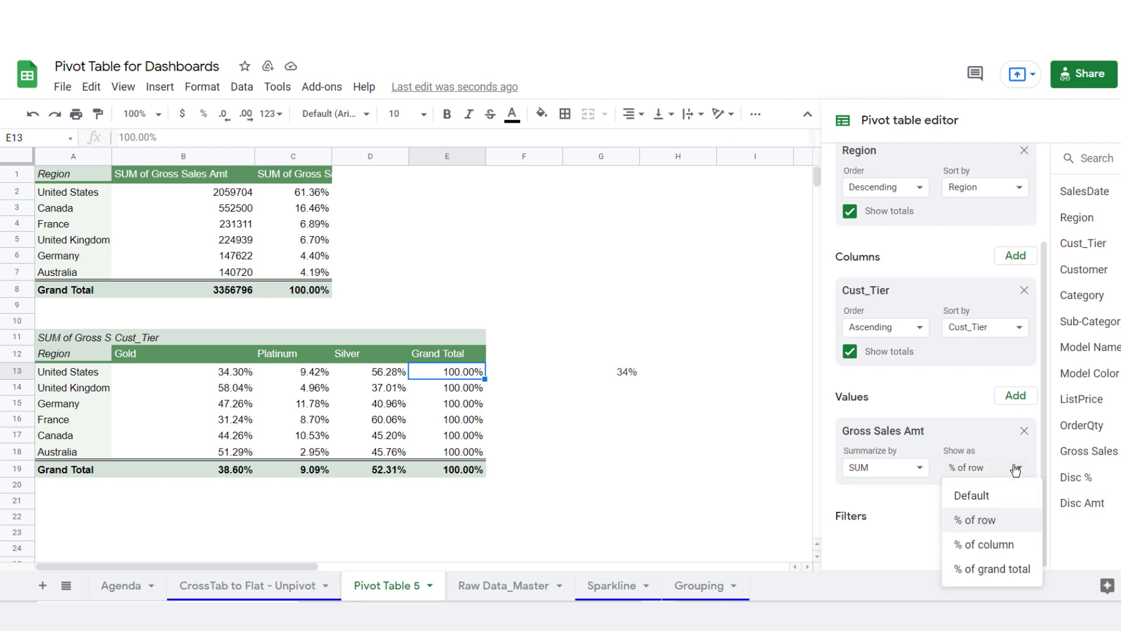
{"action": "left_click", "coordinate": [994, 497]}
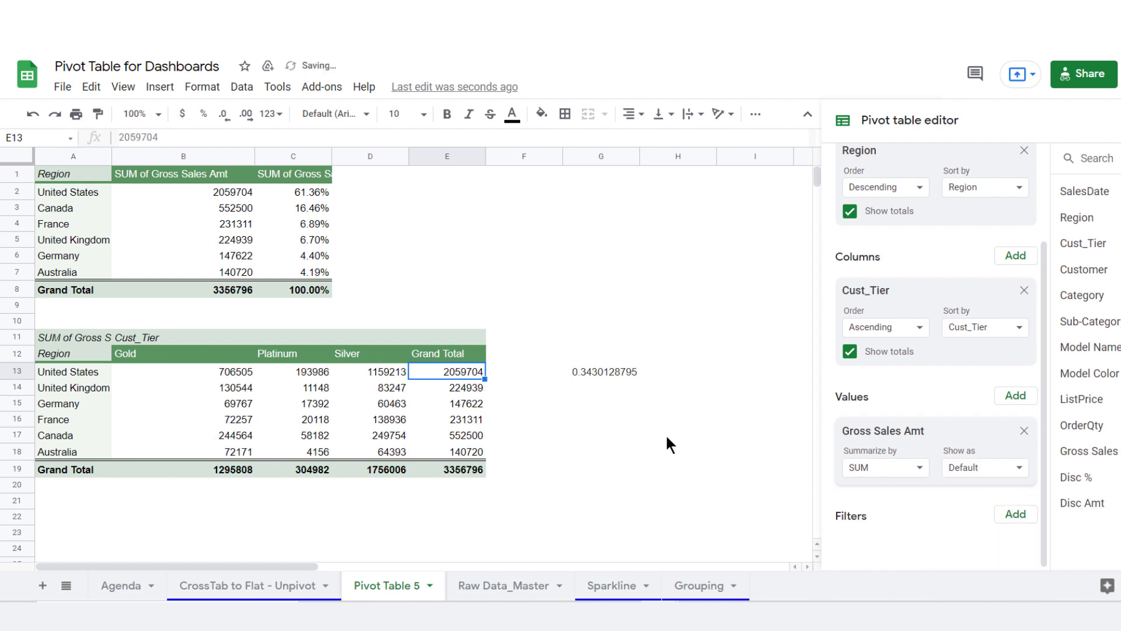
{"action": "left_click", "coordinate": [220, 516]}
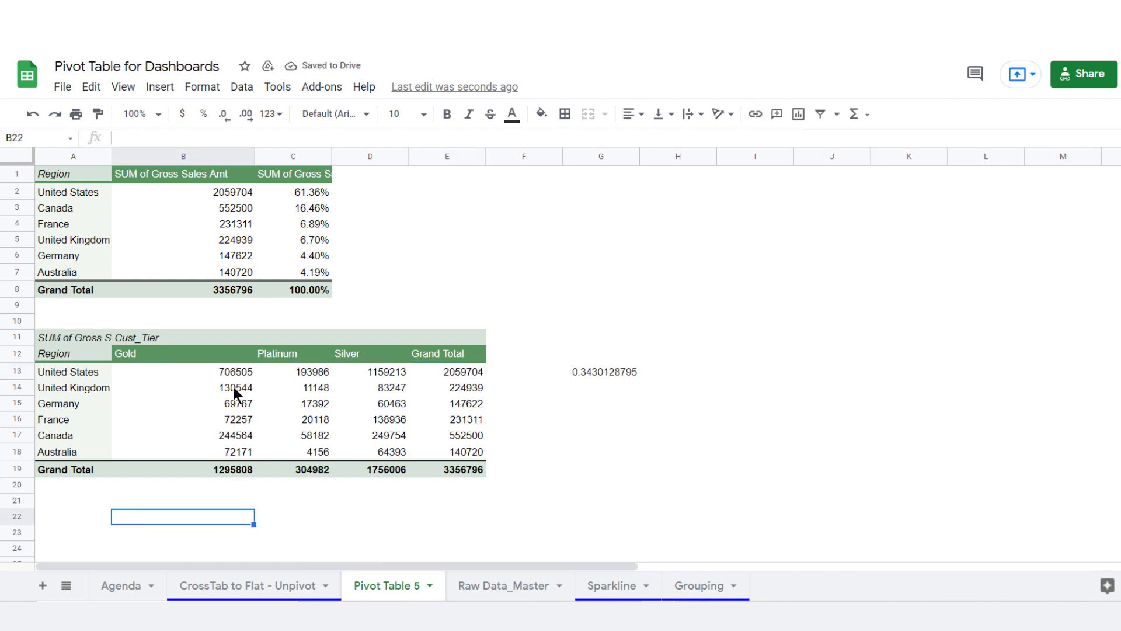
{"action": "left_click_drag", "start_coordinate": [230, 369], "coordinate": [228, 456]}
{"action": "left_click", "coordinate": [229, 500]}
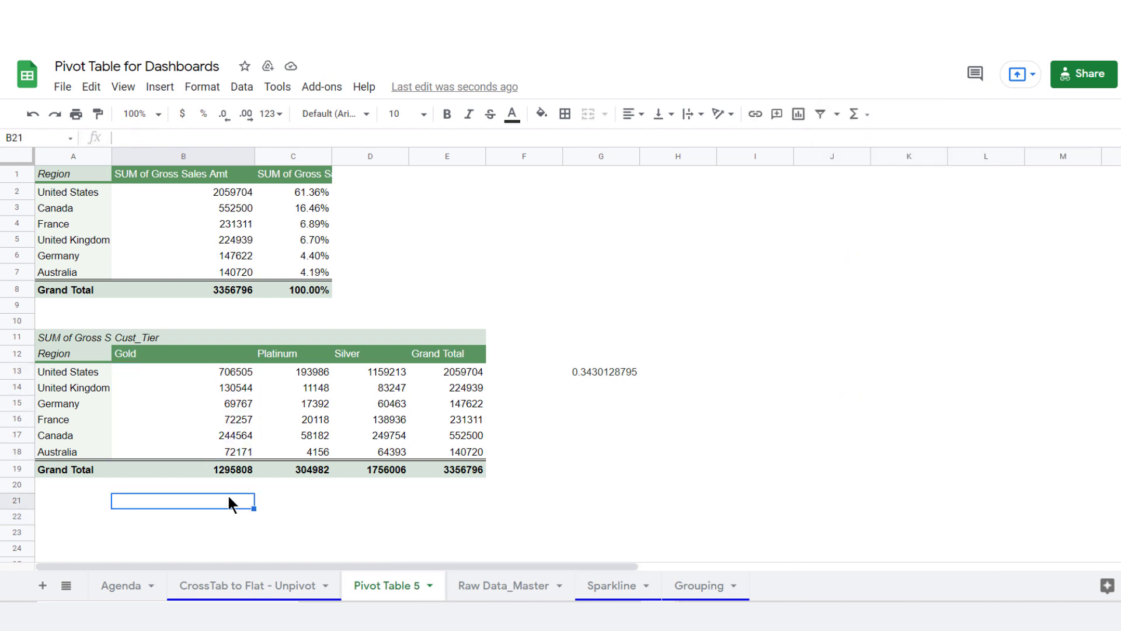
{"action": "left_click", "coordinate": [234, 470]}
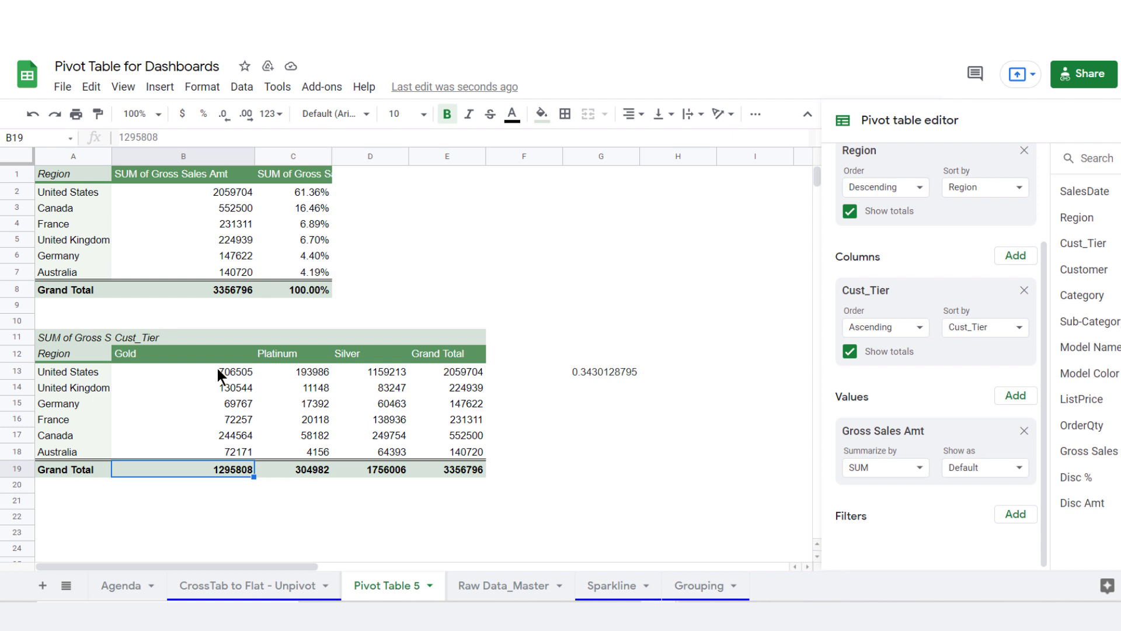
Enter =B13/B19 in cell B21 to divide the United States Gold amount by the Gold column total.
{"action": "left_click", "coordinate": [208, 506]}
{"action": "type", "text": "="}
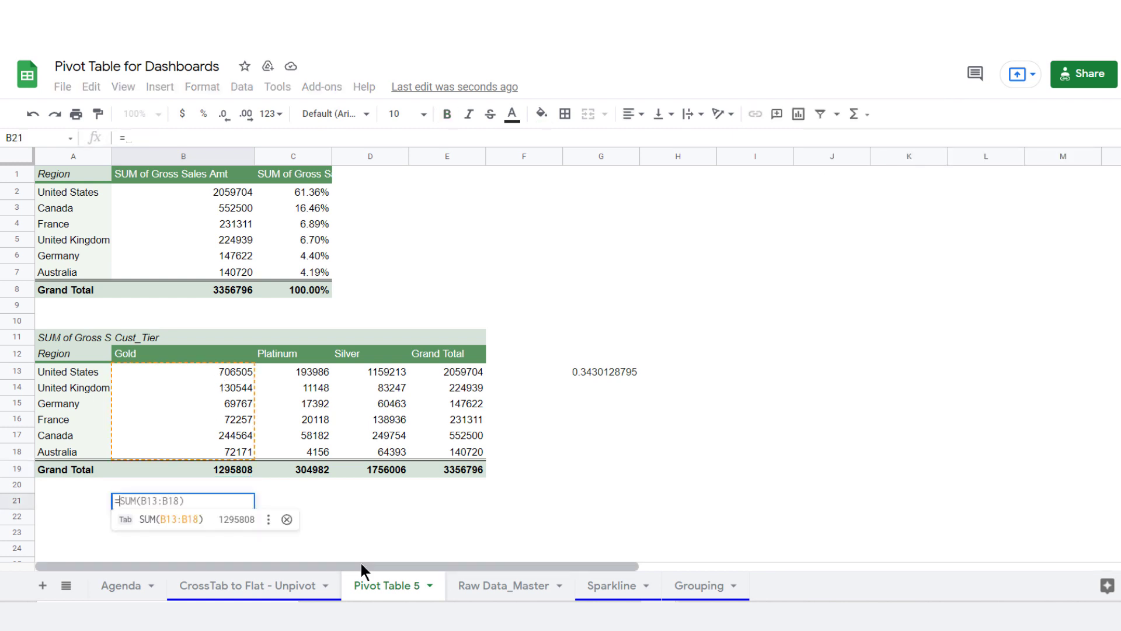
{"action": "left_click", "coordinate": [212, 370]}
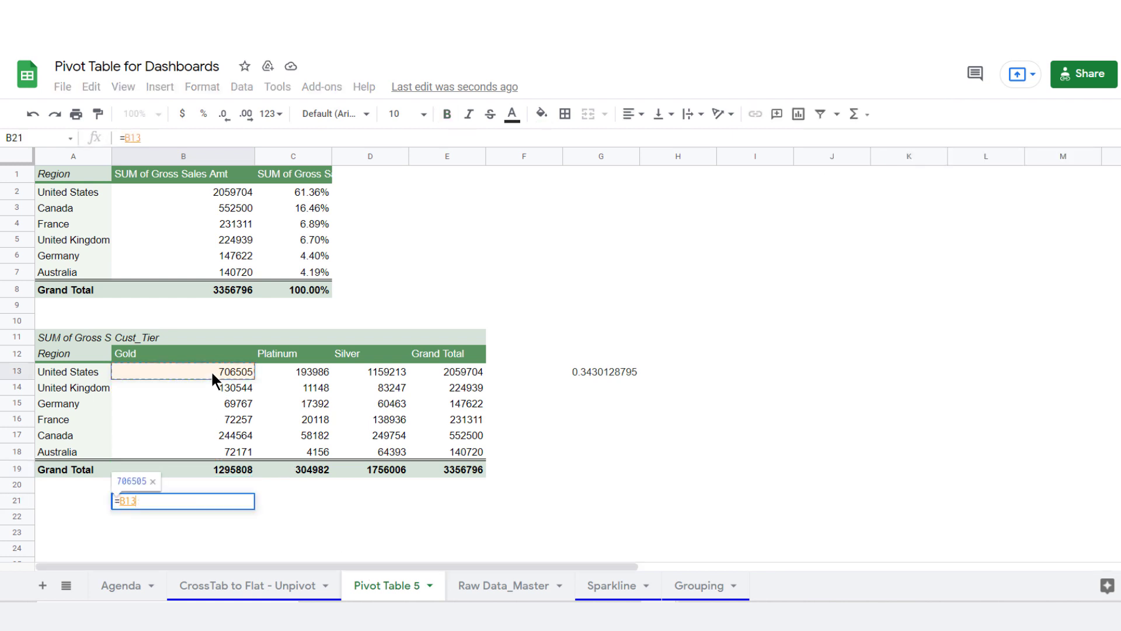
{"action": "type", "text": "/"}
{"action": "left_click", "coordinate": [223, 466]}
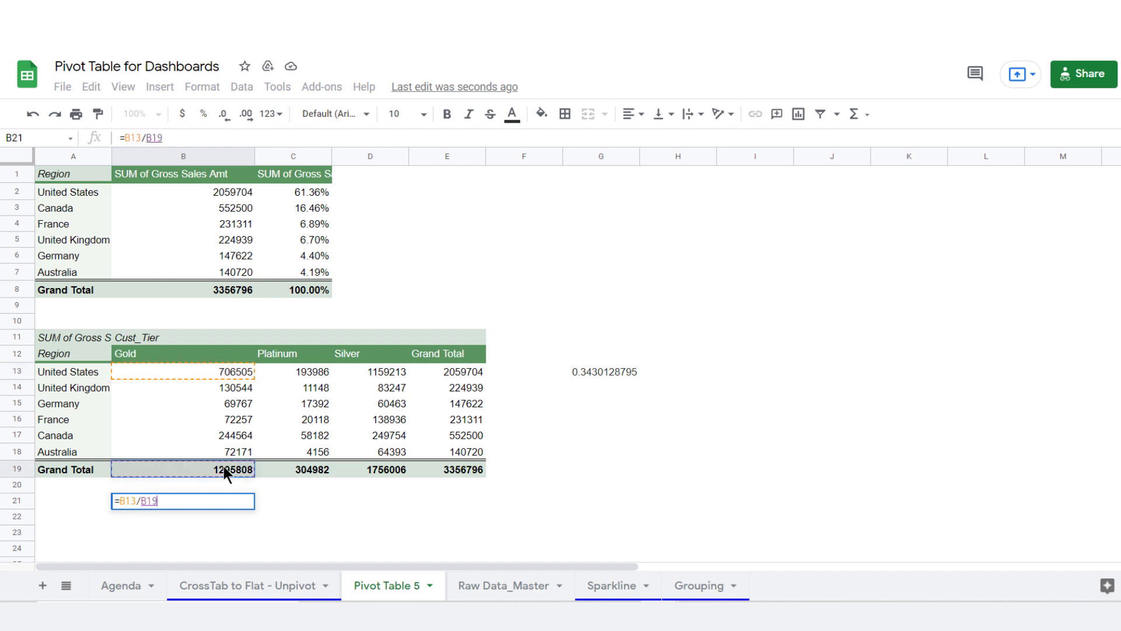
{"action": "key", "text": "Return"}
{"action": "left_click", "coordinate": [209, 499]}
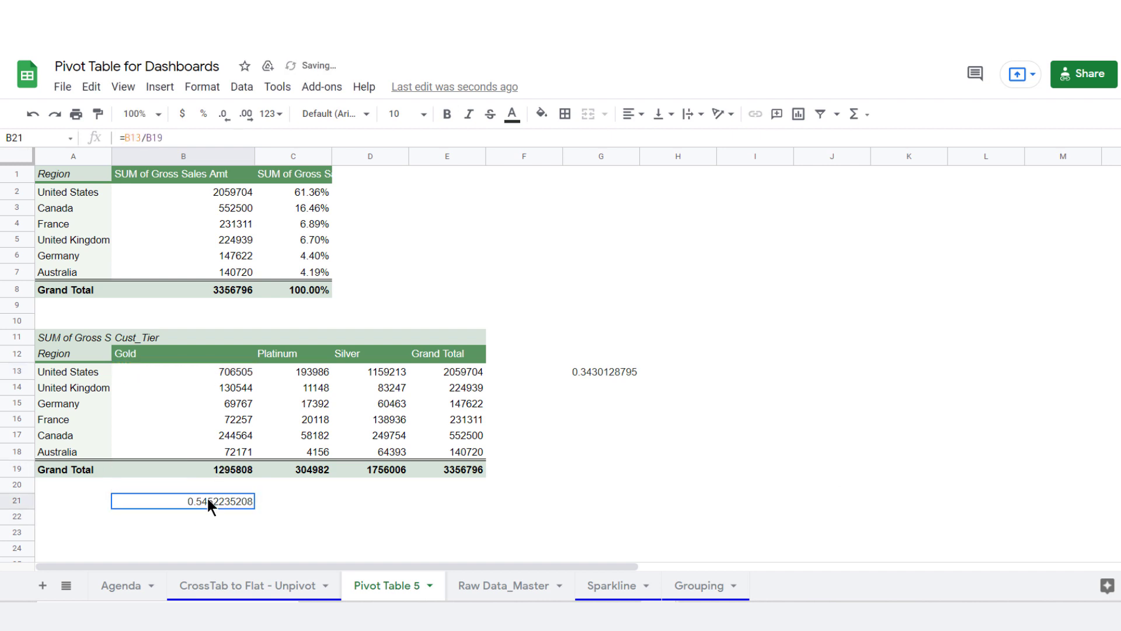
Show Gross Sales Amt as % of column and compare the United States Gold share with the formula in B21.
{"action": "left_click", "coordinate": [239, 417]}
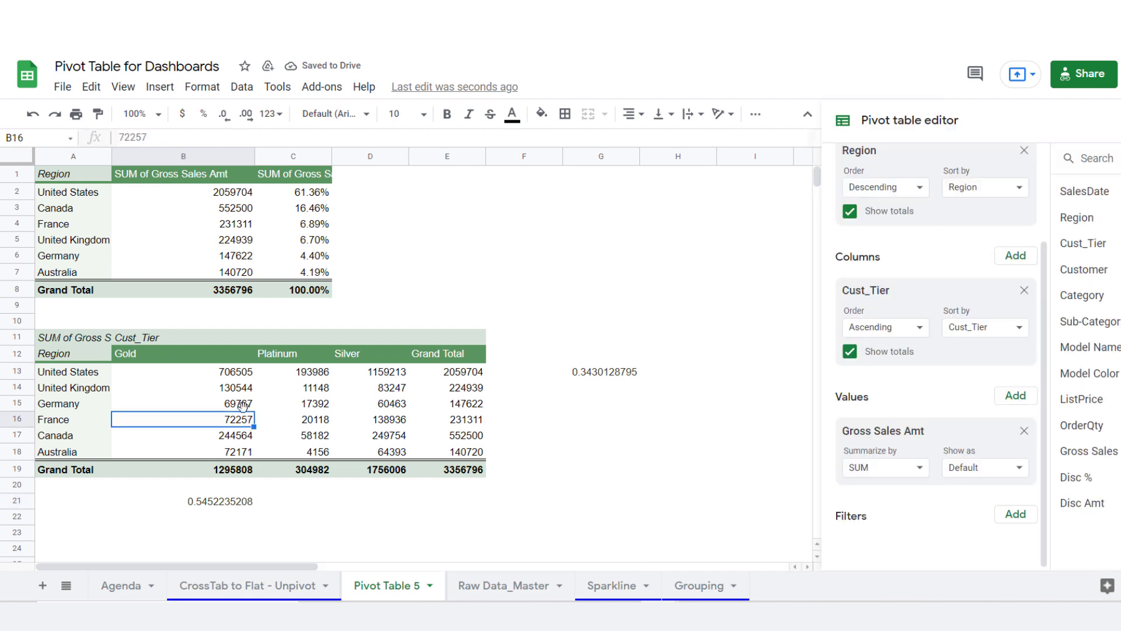
{"action": "left_click", "coordinate": [970, 469]}
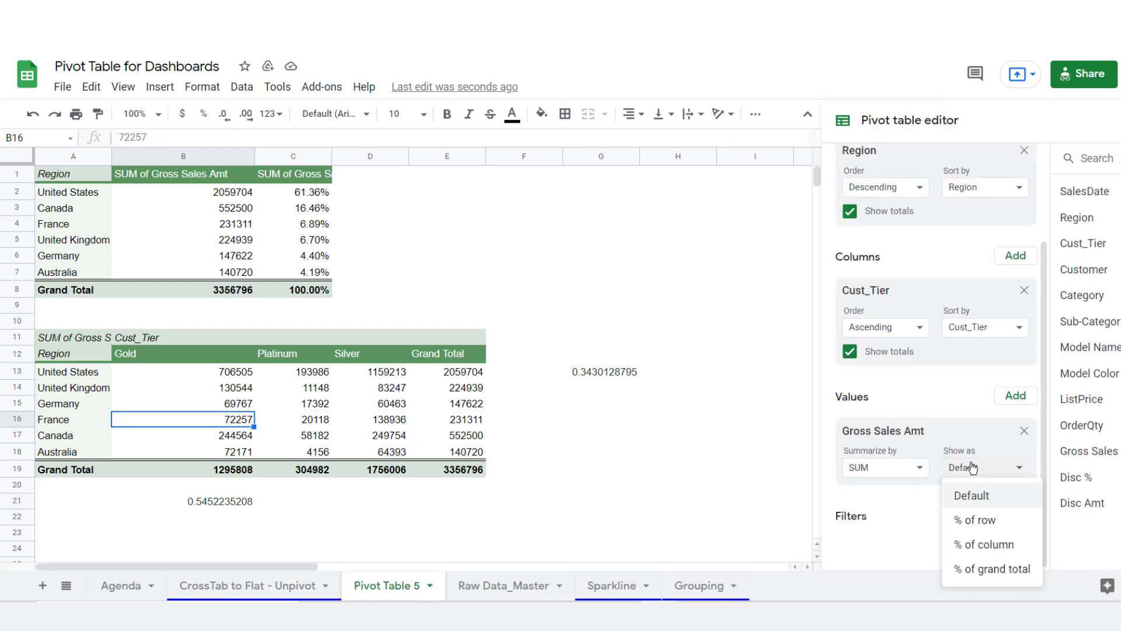
{"action": "left_click", "coordinate": [973, 547]}
{"action": "left_click", "coordinate": [232, 371]}
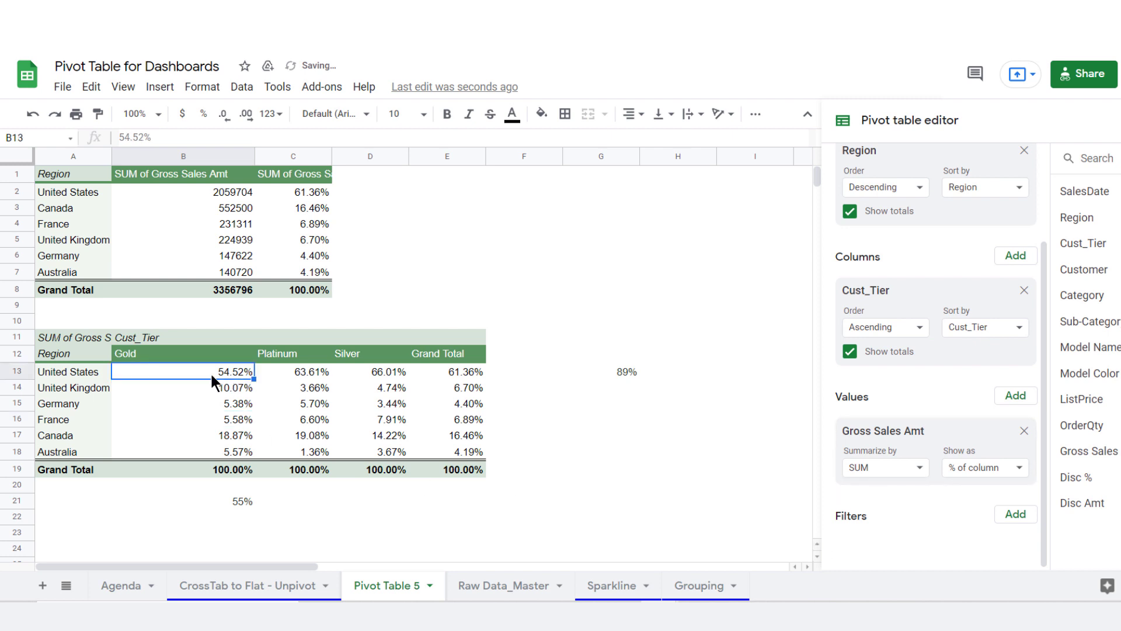
{"action": "left_click", "coordinate": [229, 500]}
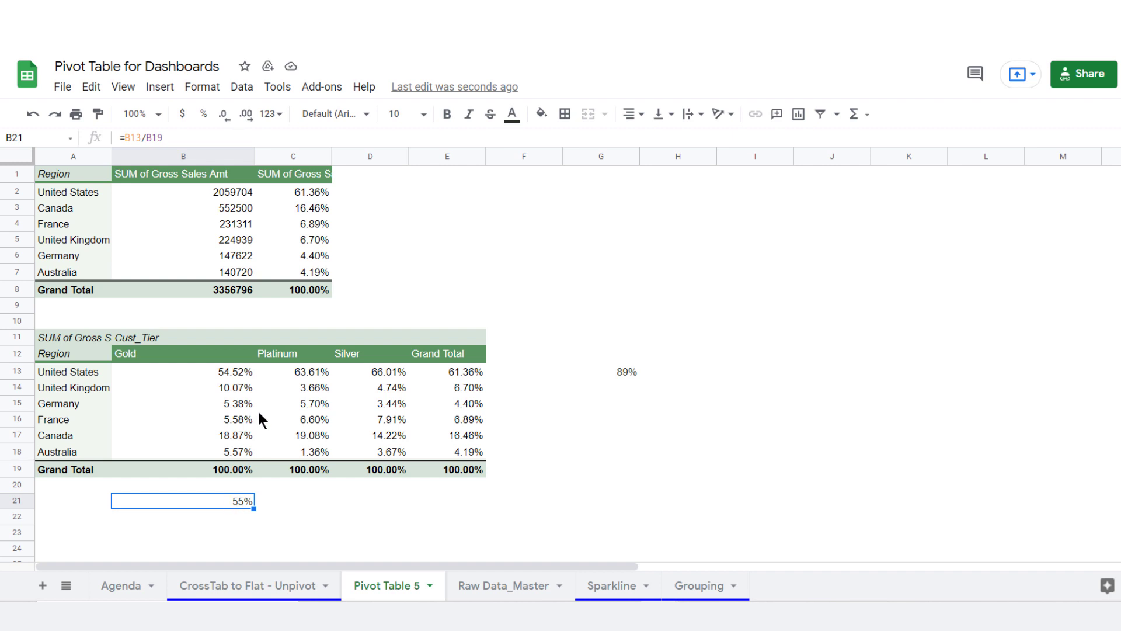
Look at the United States Gold cell against the overall grand total and return Gross Sales Amt to the Default display.
{"action": "left_click", "coordinate": [292, 404]}
{"action": "left_click", "coordinate": [986, 466]}
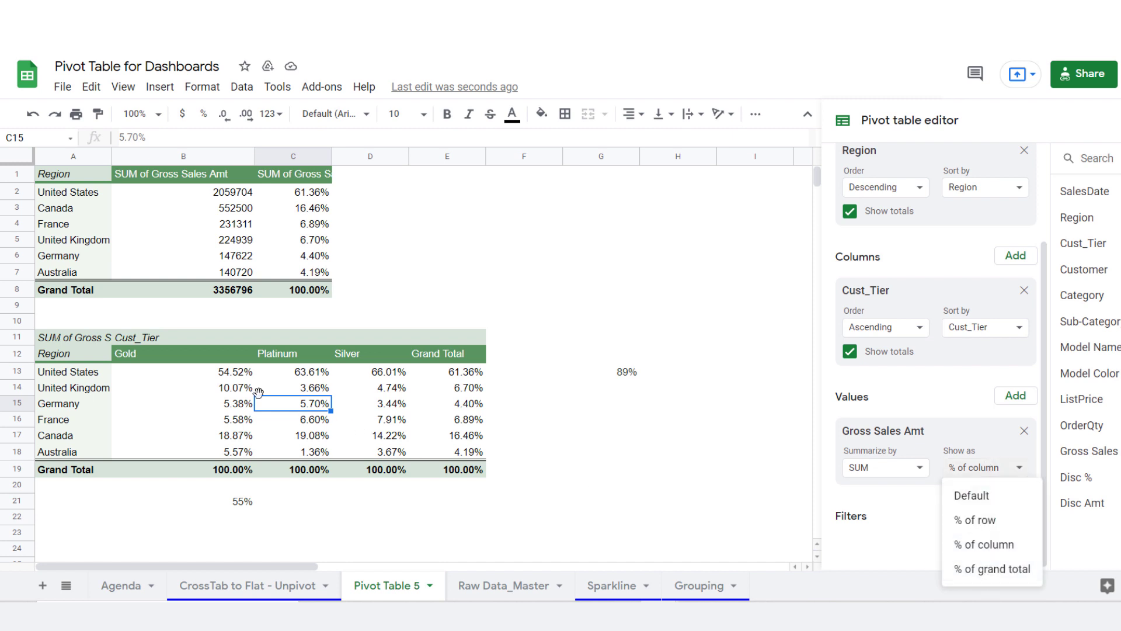
{"action": "left_click", "coordinate": [203, 370]}
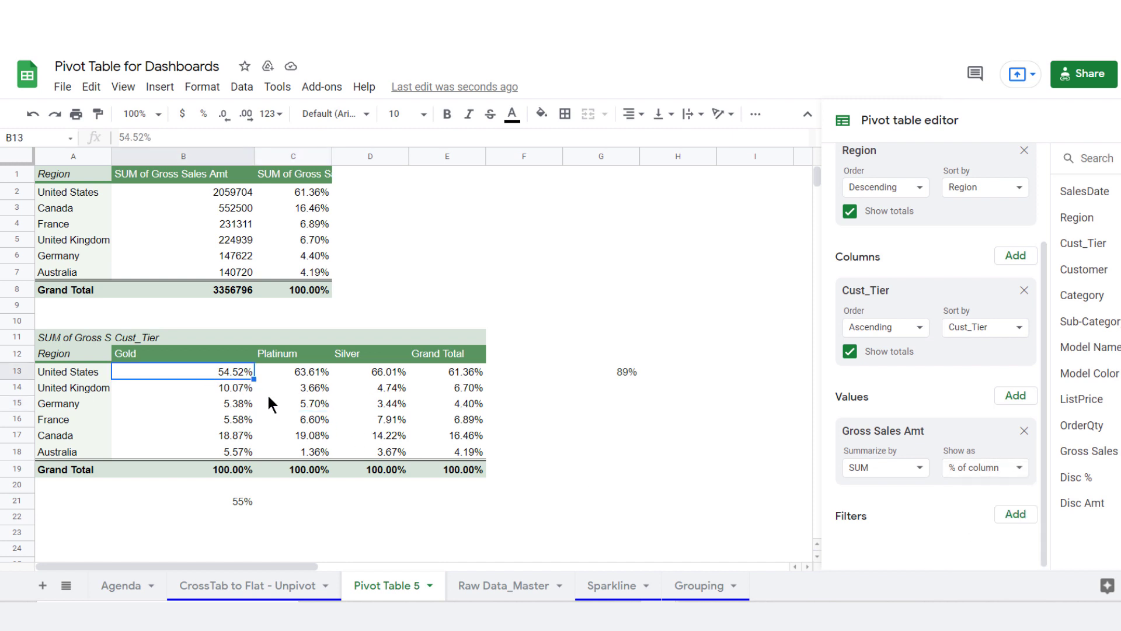
{"action": "left_click", "coordinate": [464, 466]}
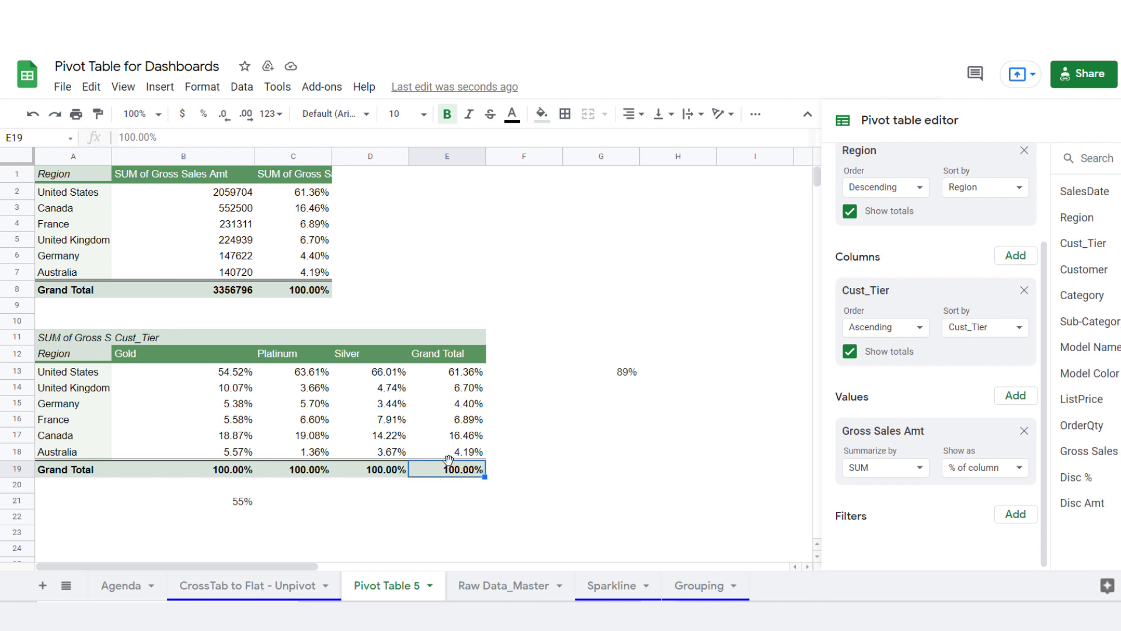
{"action": "left_click", "coordinate": [1000, 467]}
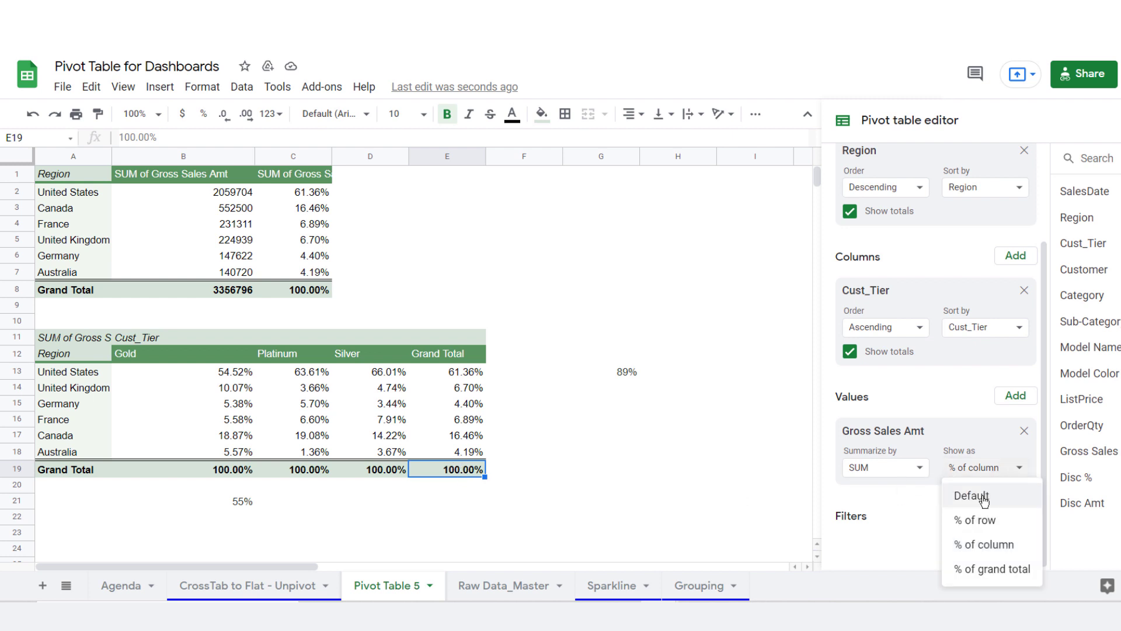
{"action": "left_click", "coordinate": [984, 497]}
Enter =B13/E19 in cell G19 to divide the United States Gold amount by the overall grand total.
{"action": "left_click", "coordinate": [587, 470]}
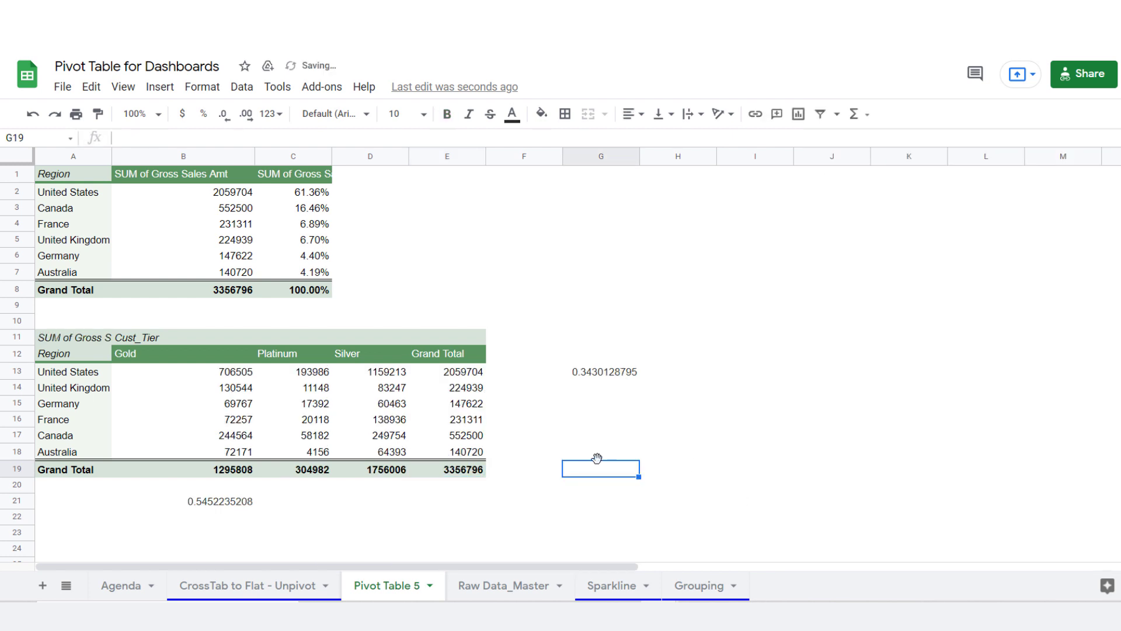
{"action": "type", "text": "="}
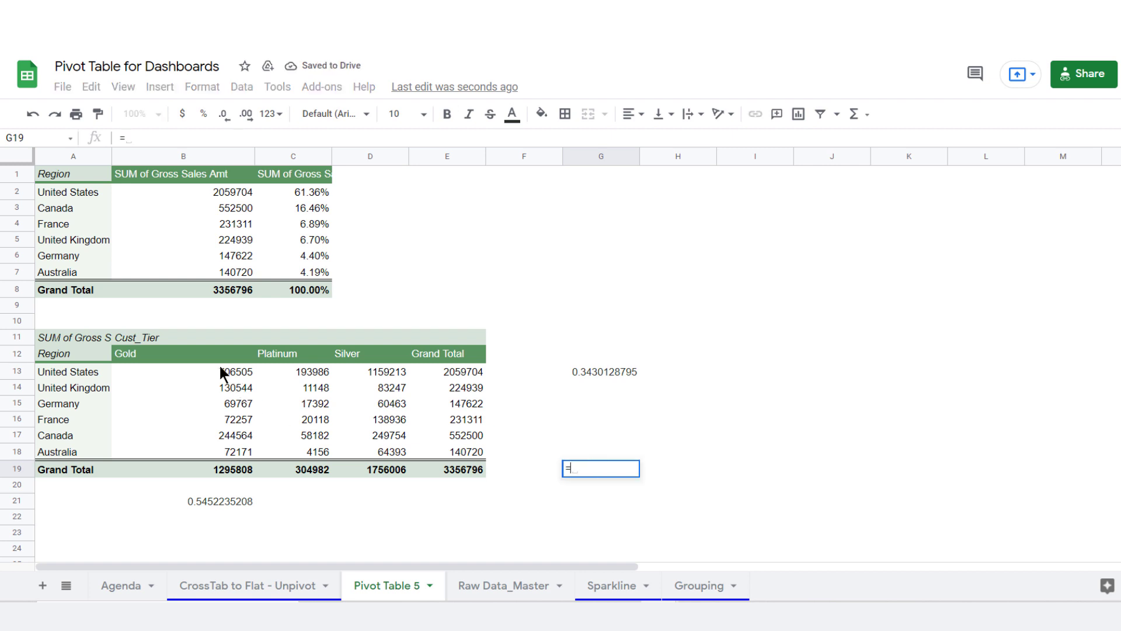
{"action": "left_click", "coordinate": [220, 368]}
{"action": "type", "text": "/"}
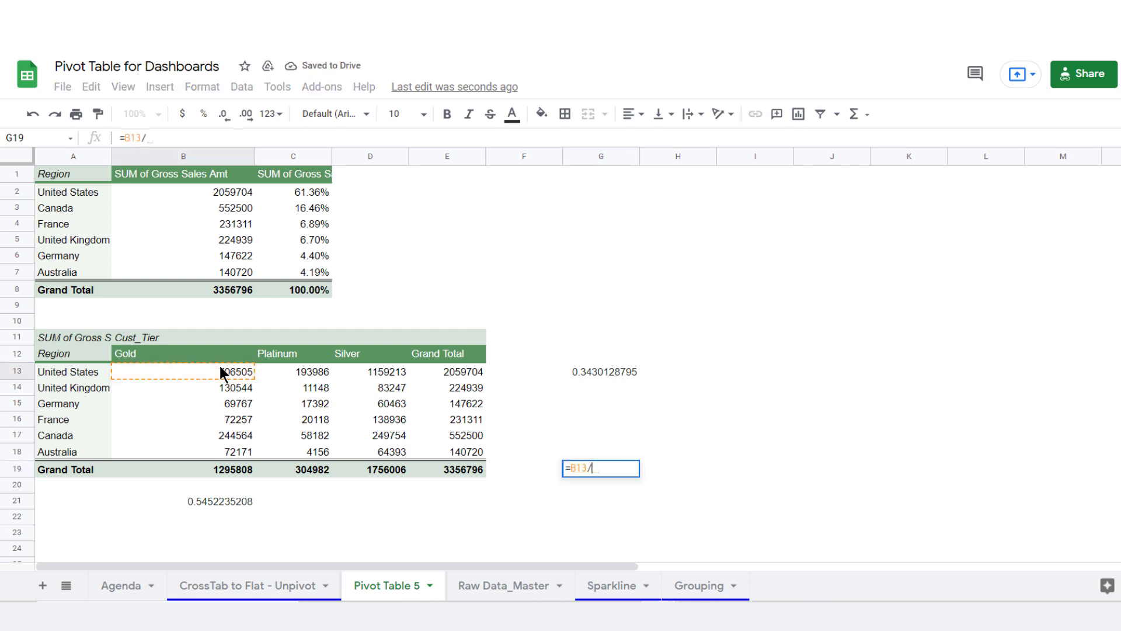
{"action": "left_click", "coordinate": [450, 469]}
{"action": "key", "text": "Return"}
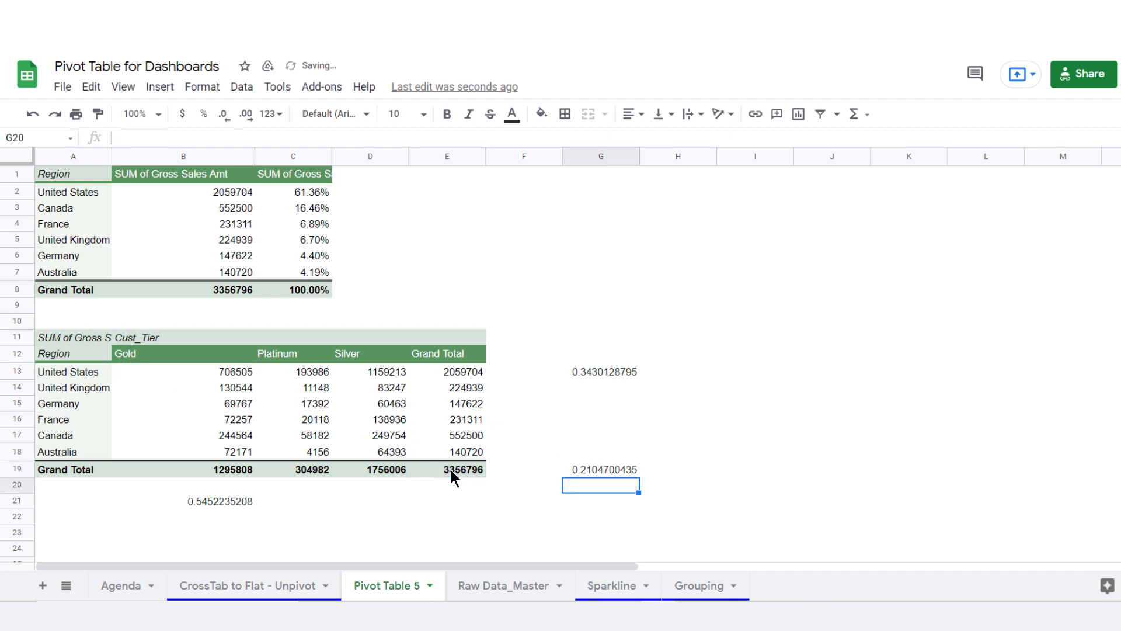
{"action": "left_click", "coordinate": [597, 470]}
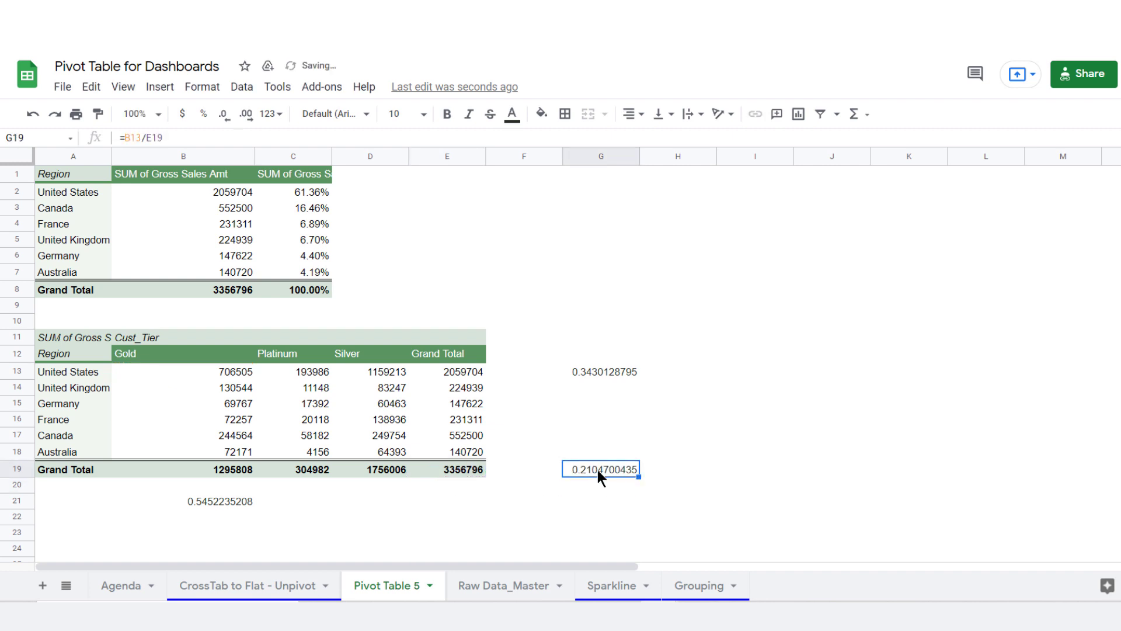
Show Gross Sales Amt as % of grand total in the Region by Cust_Tier pivot and compare the United States Gold share with G19.
{"action": "left_click", "coordinate": [237, 386]}
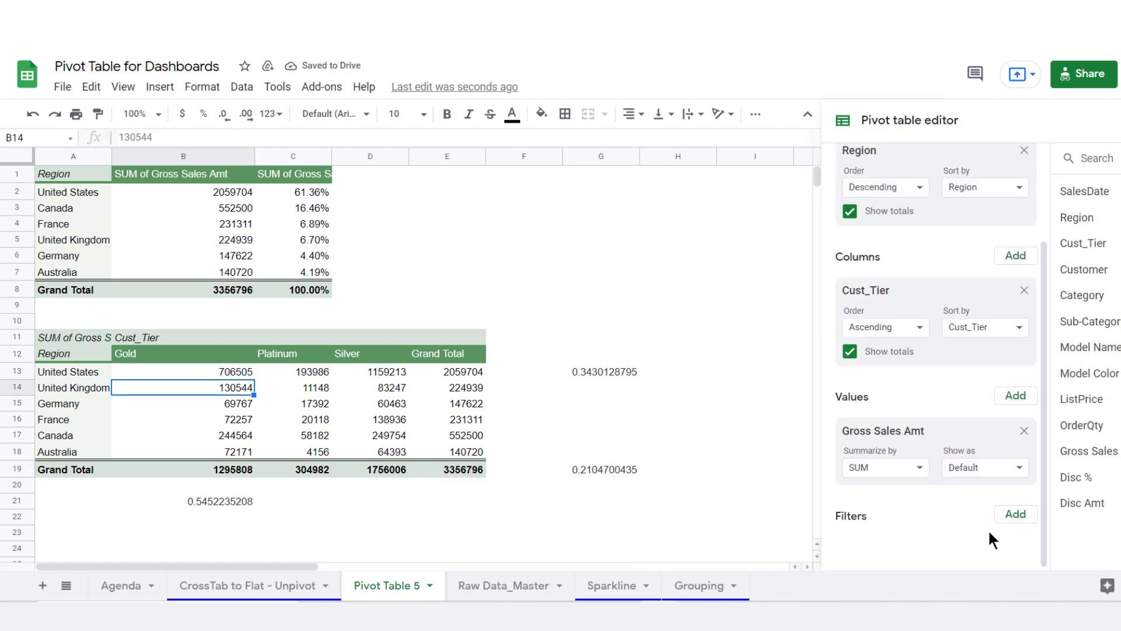
{"action": "left_click", "coordinate": [986, 467]}
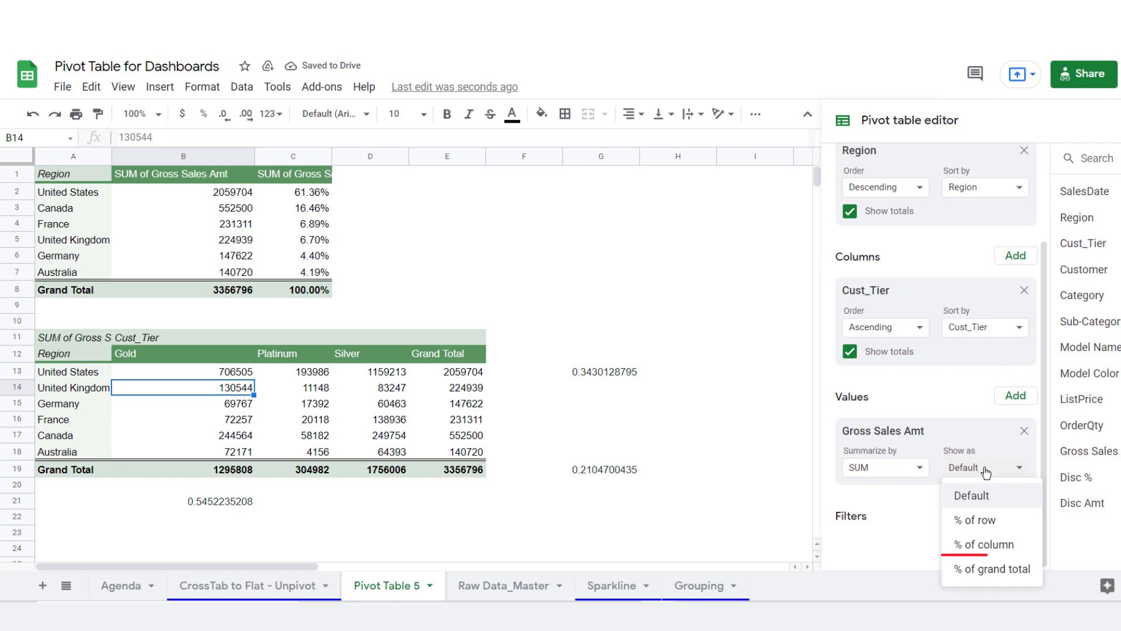
{"action": "left_click", "coordinate": [990, 570]}
{"action": "left_click", "coordinate": [223, 373]}
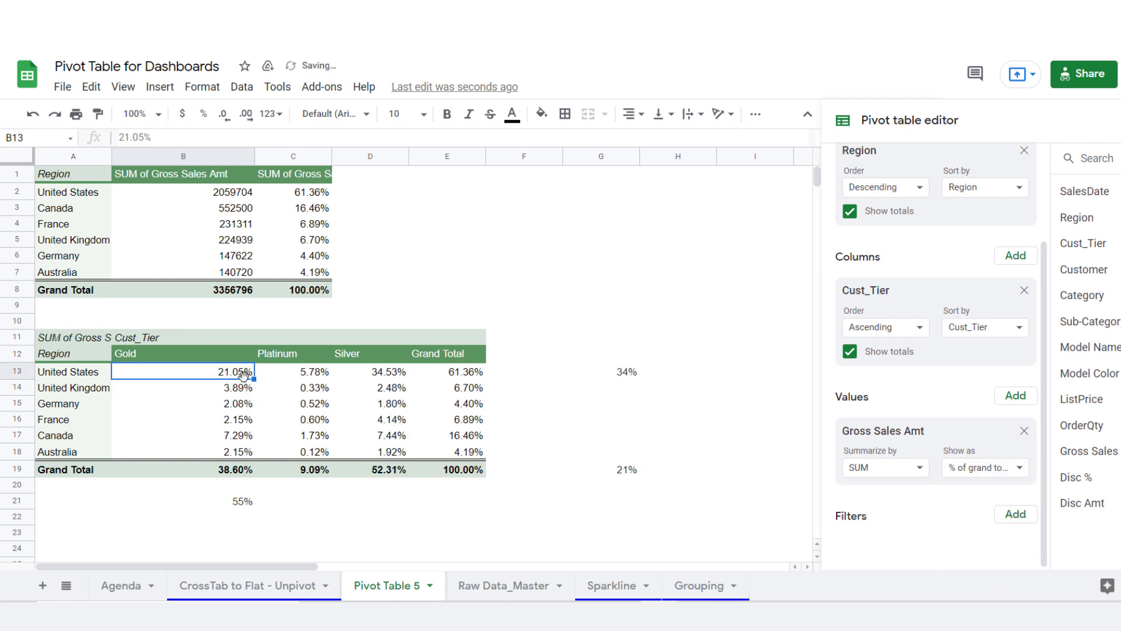
{"action": "left_click", "coordinate": [974, 472]}
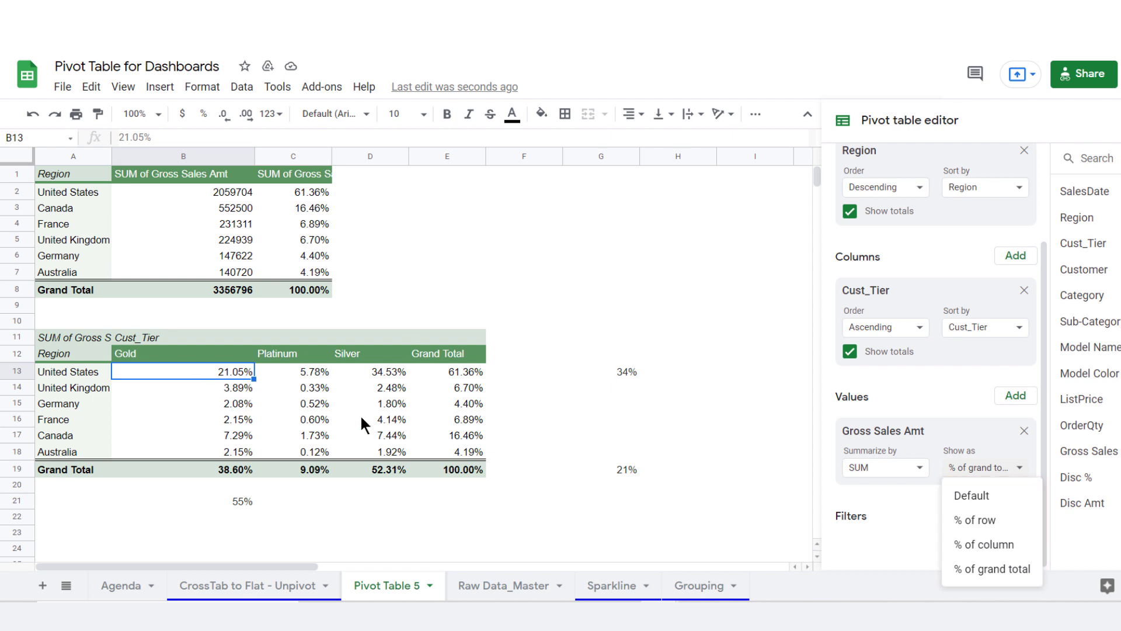
{"action": "left_click", "coordinate": [402, 387]}
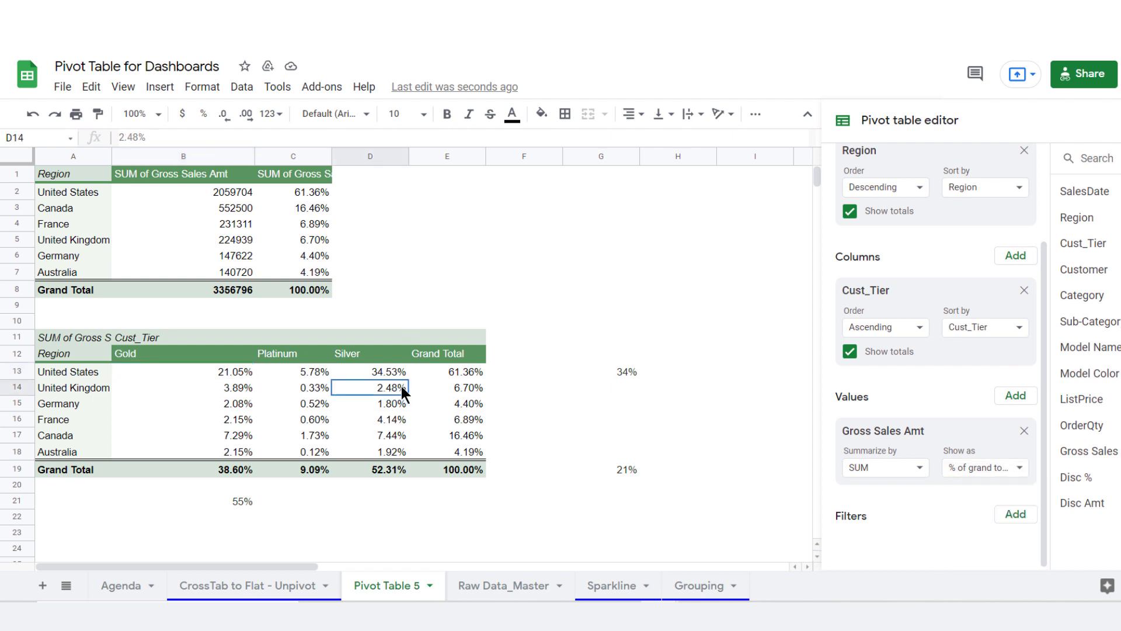
Examine the gross sales amounts and their percentage column in the pivot table that lists Region only.
{"action": "left_click", "coordinate": [305, 223]}
{"action": "left_click", "coordinate": [222, 210]}
{"action": "left_click", "coordinate": [303, 212]}
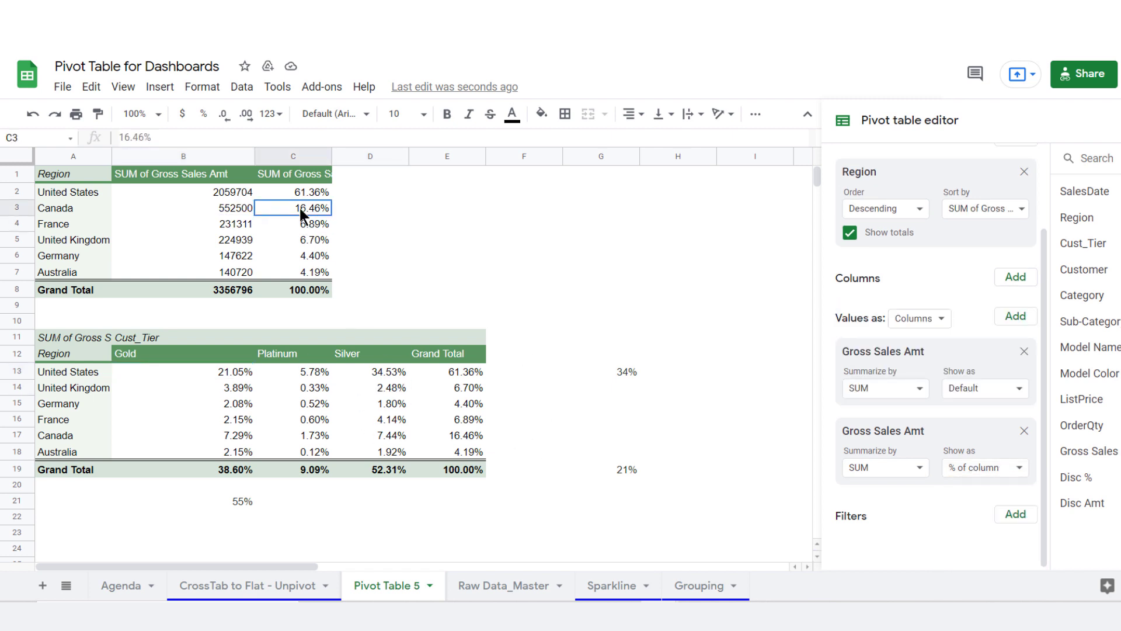
{"action": "left_click_drag", "start_coordinate": [217, 191], "coordinate": [205, 289]}
{"action": "left_click_drag", "start_coordinate": [305, 188], "coordinate": [296, 286]}
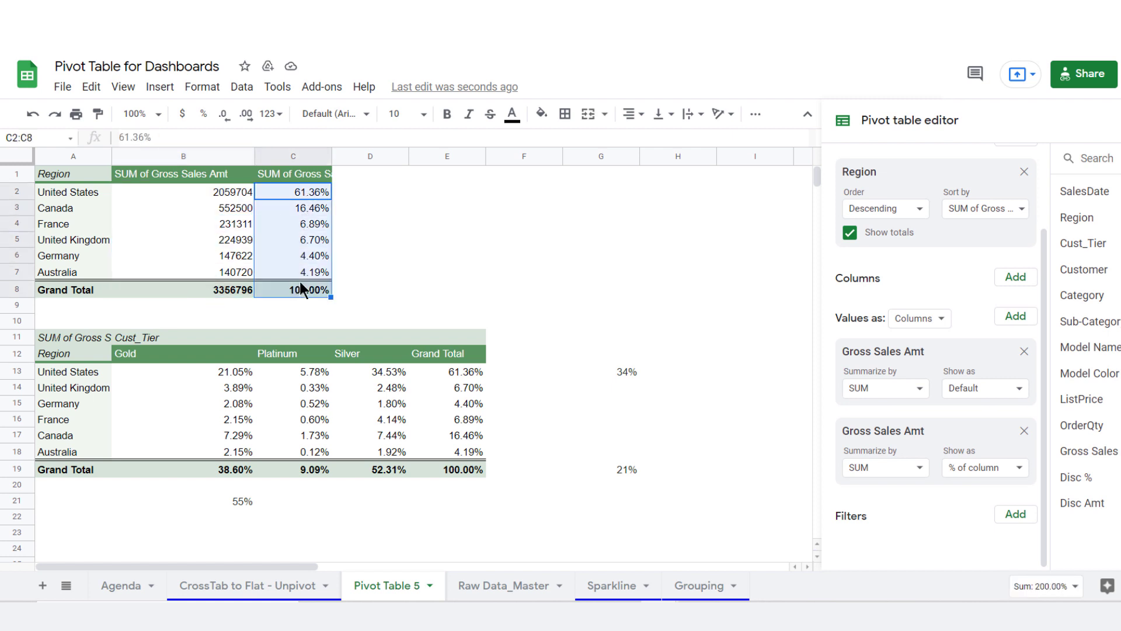
{"action": "left_click", "coordinate": [306, 241]}
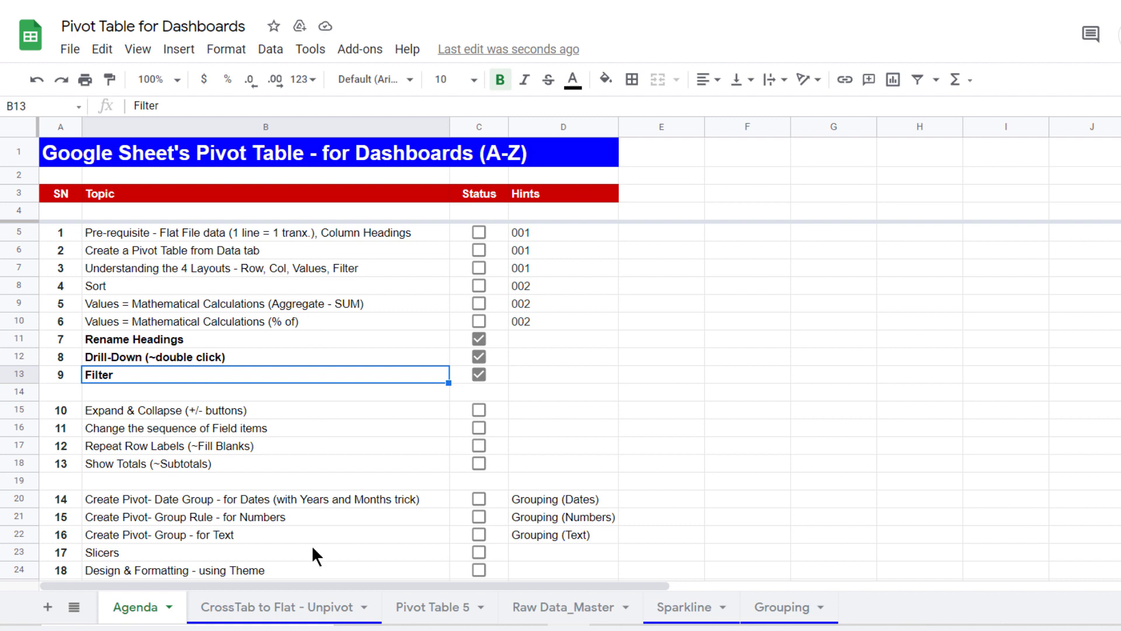
Examine the Cross-Tab and Flat File ranges and the ARRAYFORMULA in G18 on the CrossTab to Flat - Unpivot sheet.
{"action": "left_click", "coordinate": [296, 606]}
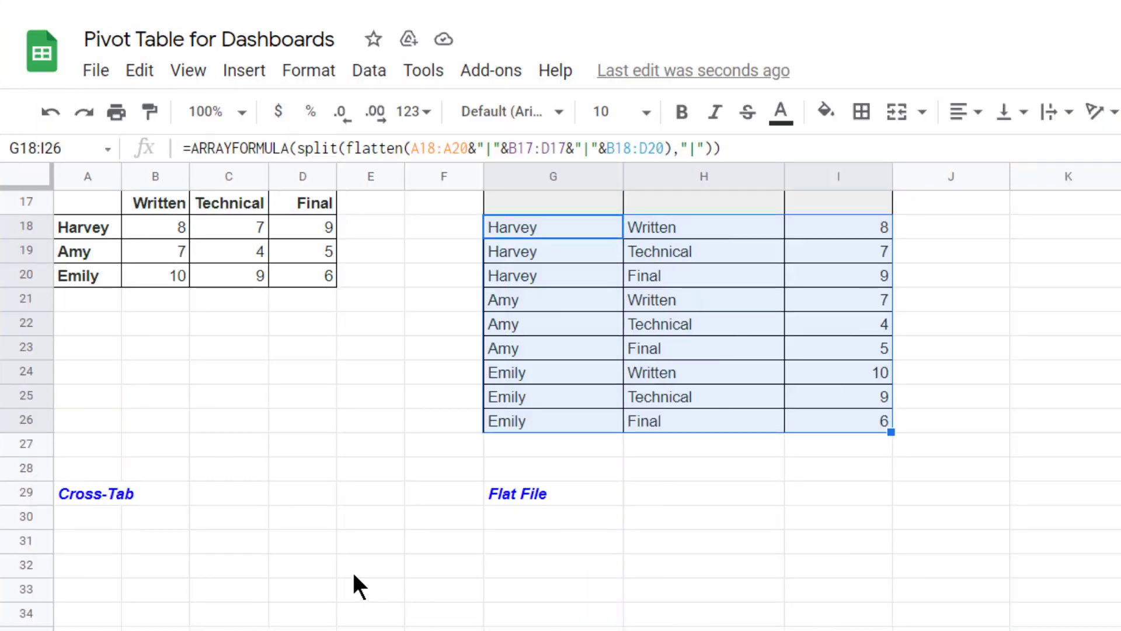
{"action": "left_click_drag", "start_coordinate": [89, 492], "coordinate": [581, 493]}
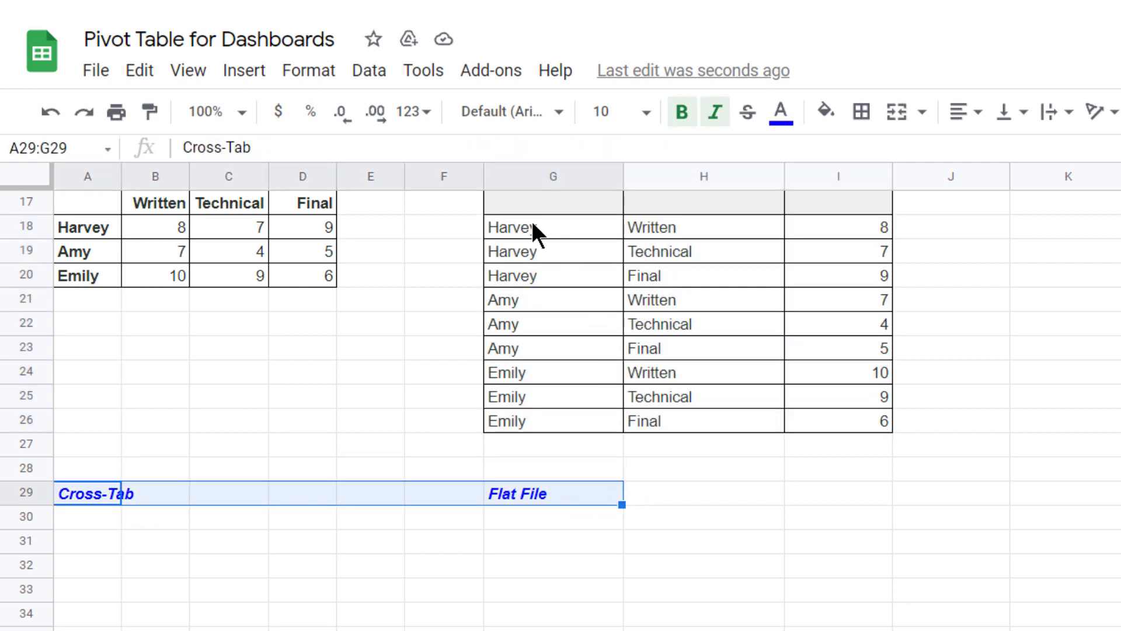
{"action": "left_click_drag", "start_coordinate": [531, 221], "coordinate": [833, 430]}
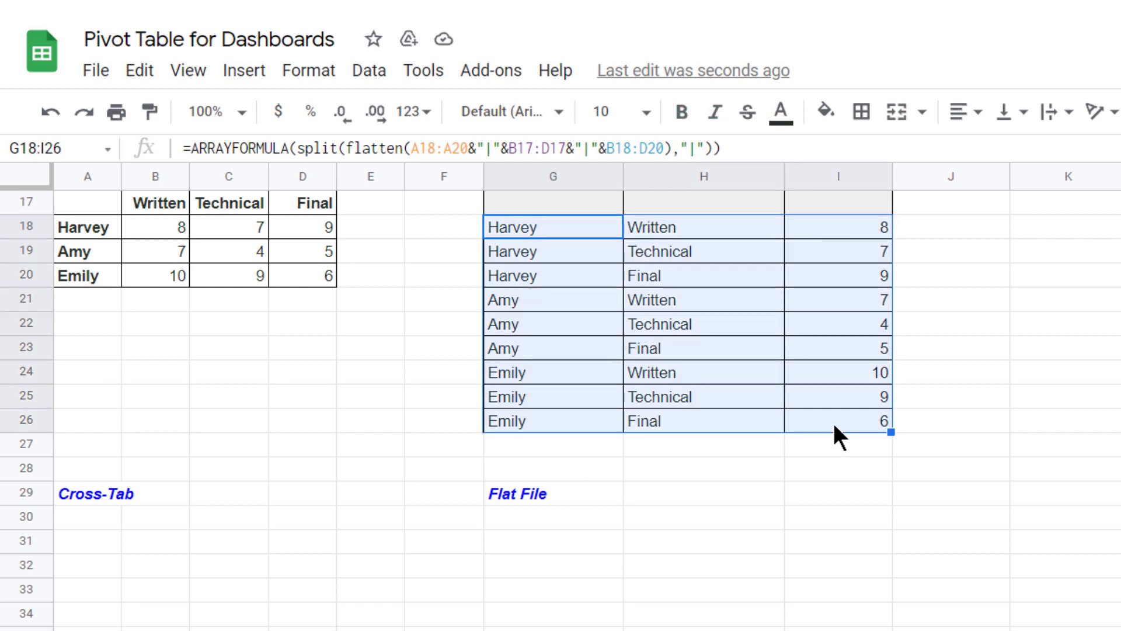
{"action": "left_click", "coordinate": [736, 149]}
{"action": "left_click_drag", "start_coordinate": [737, 148], "coordinate": [149, 127]}
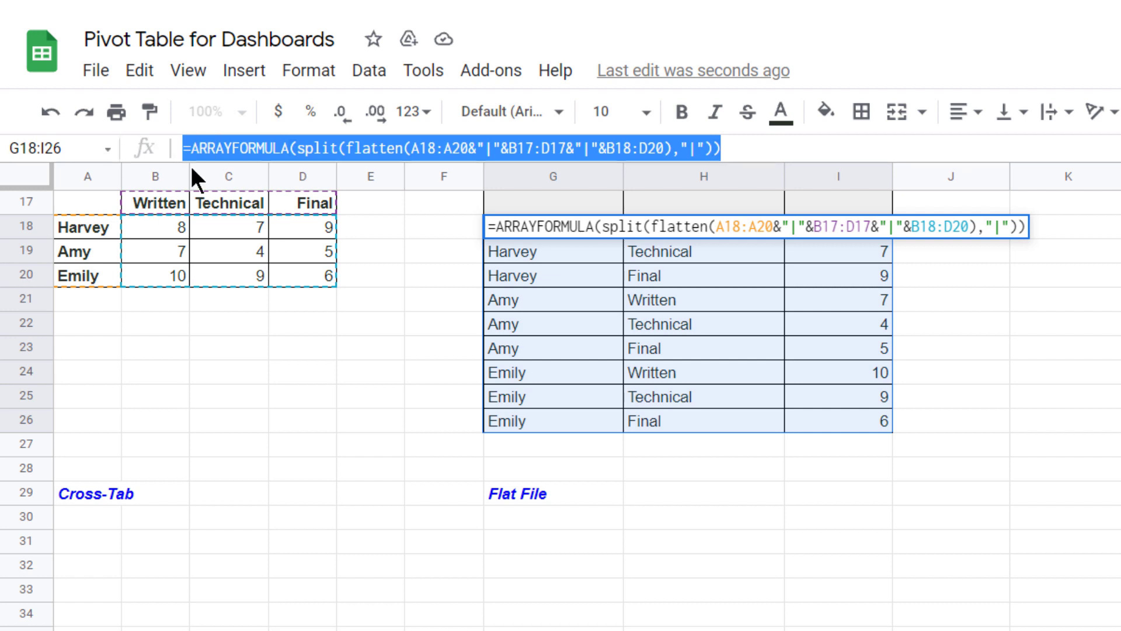
{"action": "key", "text": "Escape"}
{"action": "left_click_drag", "start_coordinate": [730, 568], "coordinate": [727, 581]}
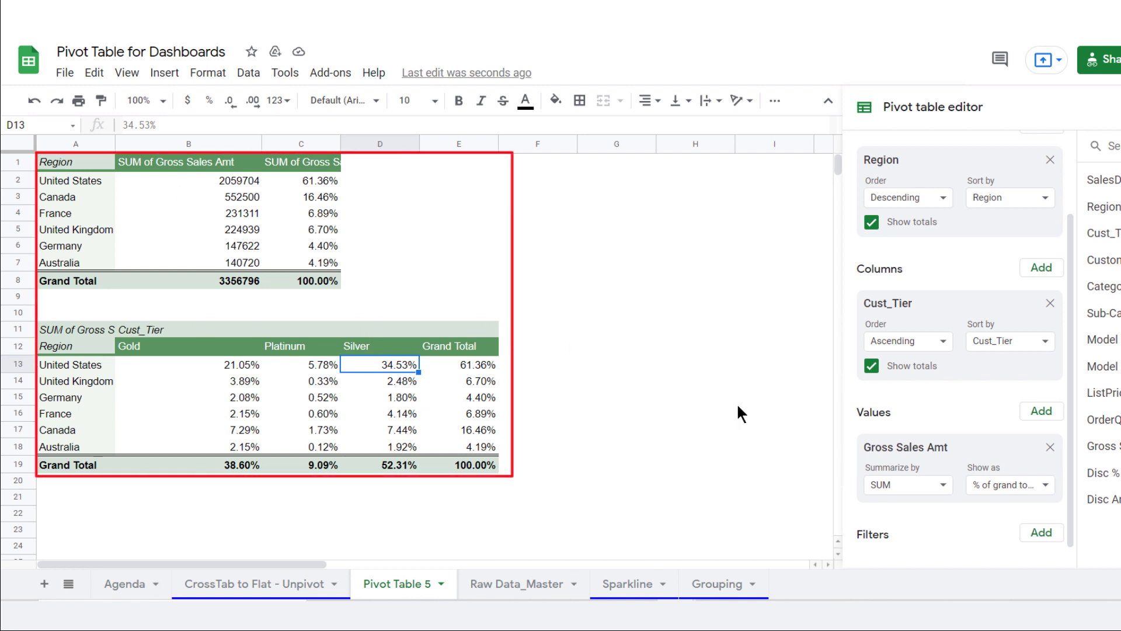
Review the Show as options for Gross Sales Amt and the agenda topics Rename Headings, Drill-Down and Filter.
{"action": "left_click", "coordinate": [1015, 488]}
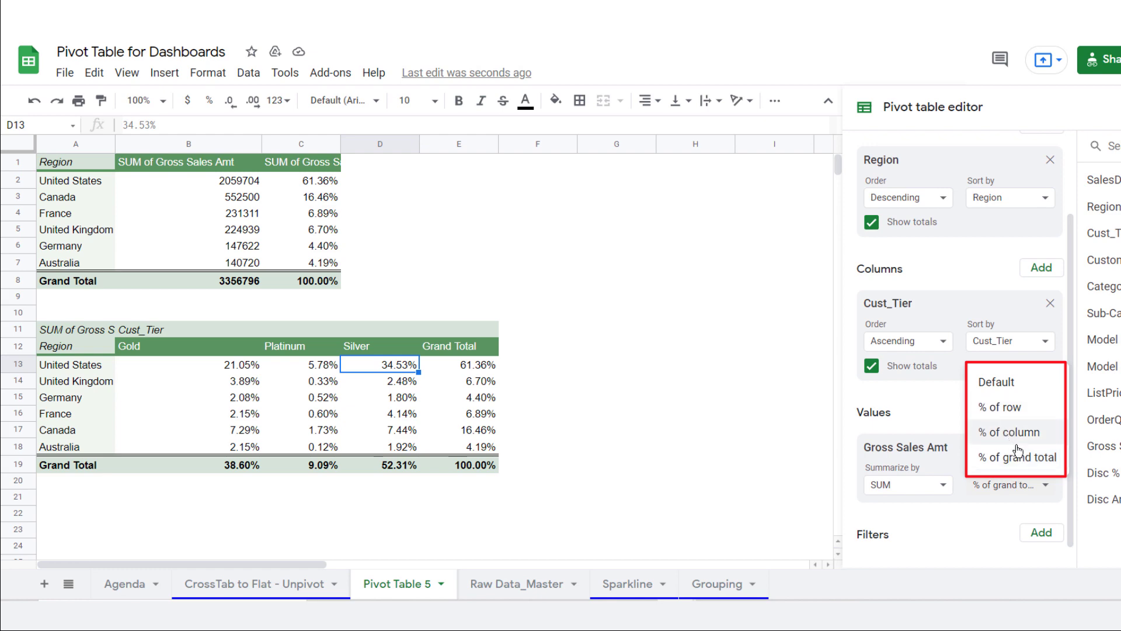
{"action": "left_click", "coordinate": [981, 457]}
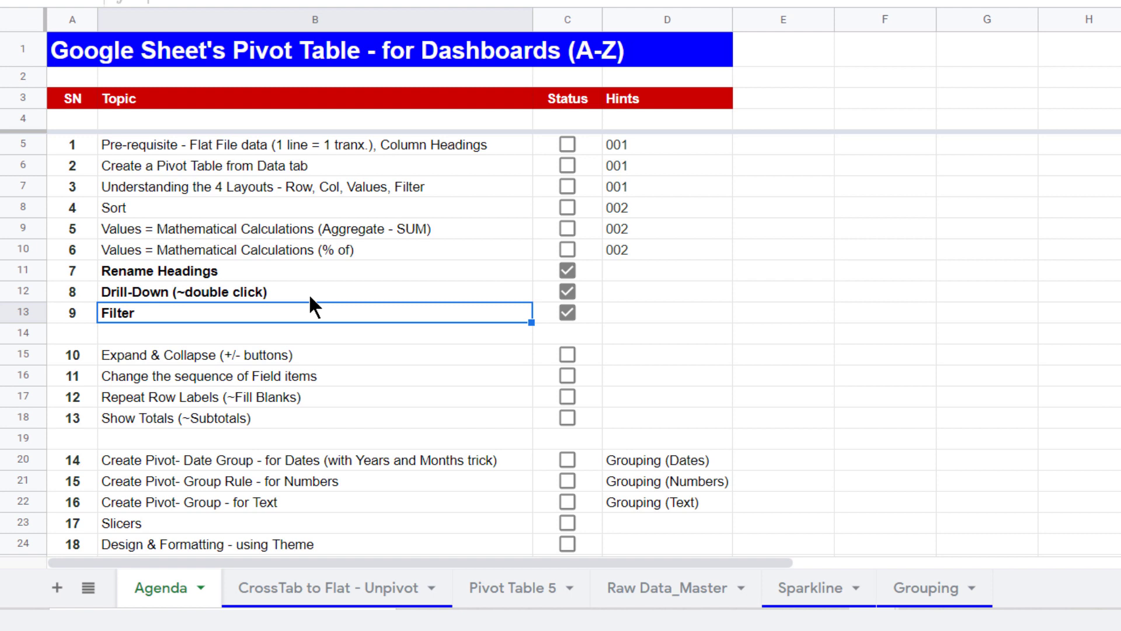
{"action": "left_click", "coordinate": [250, 273]}
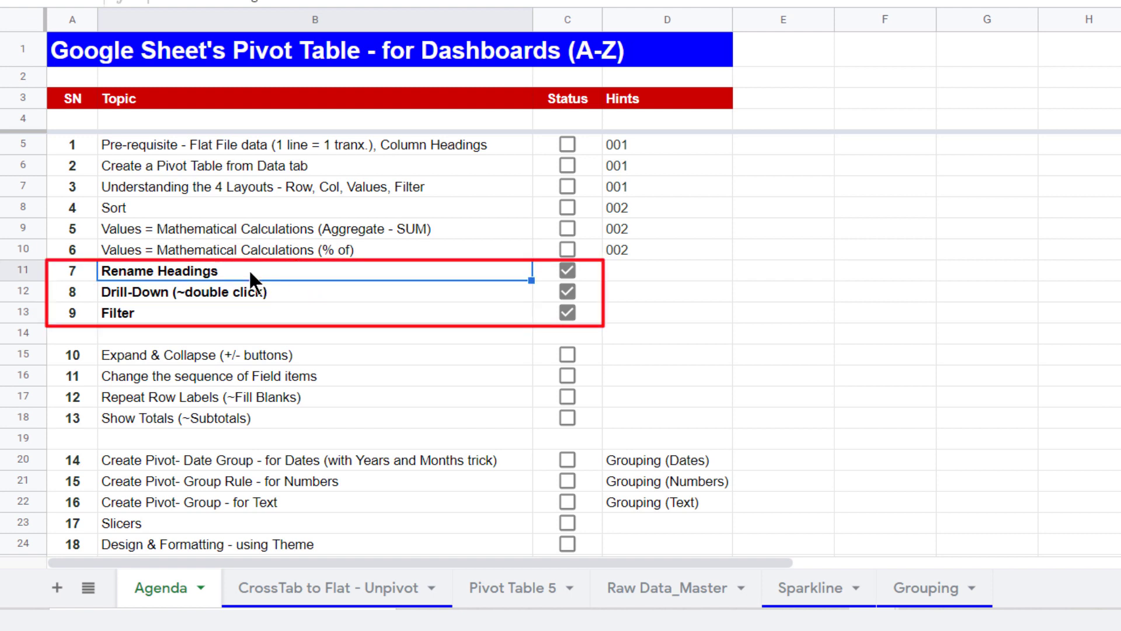
{"action": "left_click", "coordinate": [278, 292]}
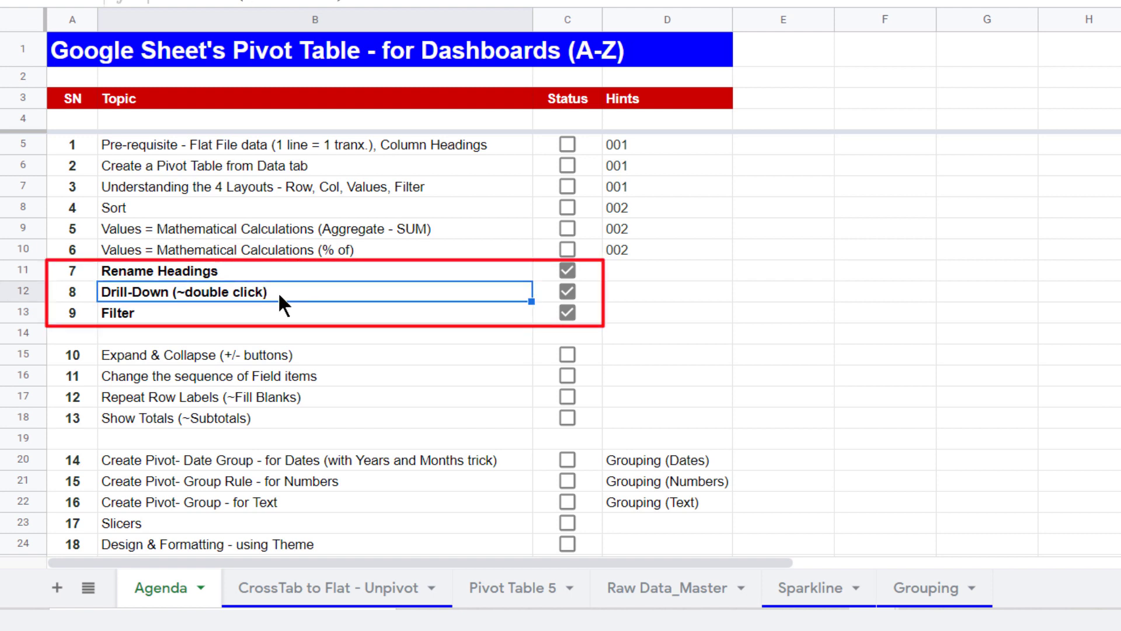
{"action": "left_click", "coordinate": [204, 313]}
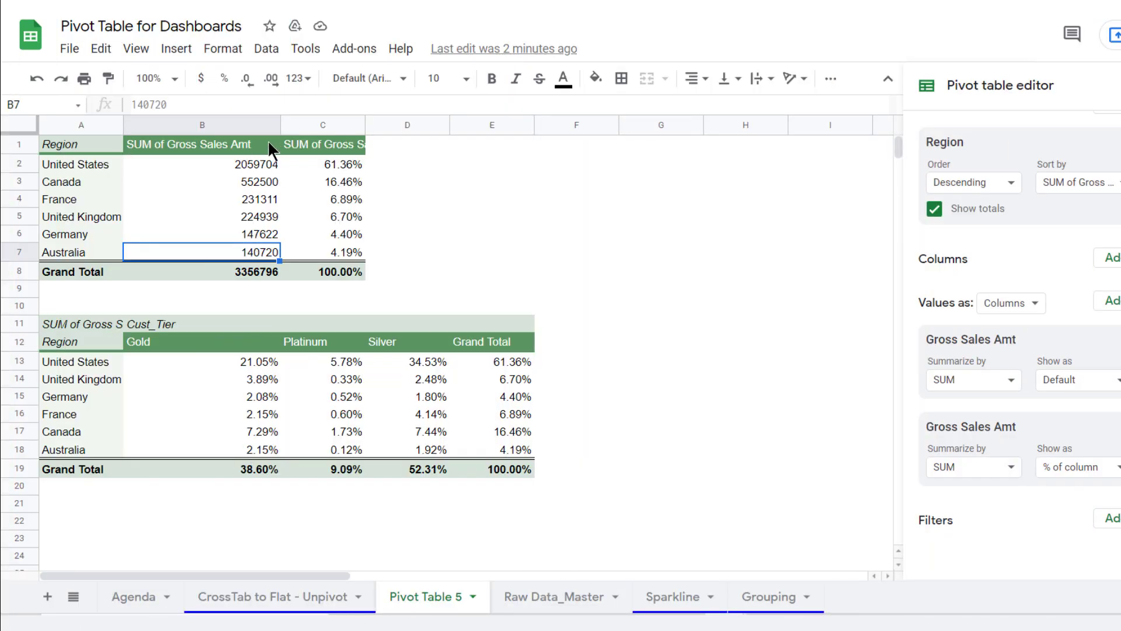
Rename the SUM of Gross Sales Amt heading in cell B1 as SALES.
{"action": "double_click", "coordinate": [261, 141]}
{"action": "left_click_drag", "start_coordinate": [260, 143], "coordinate": [100, 134]}
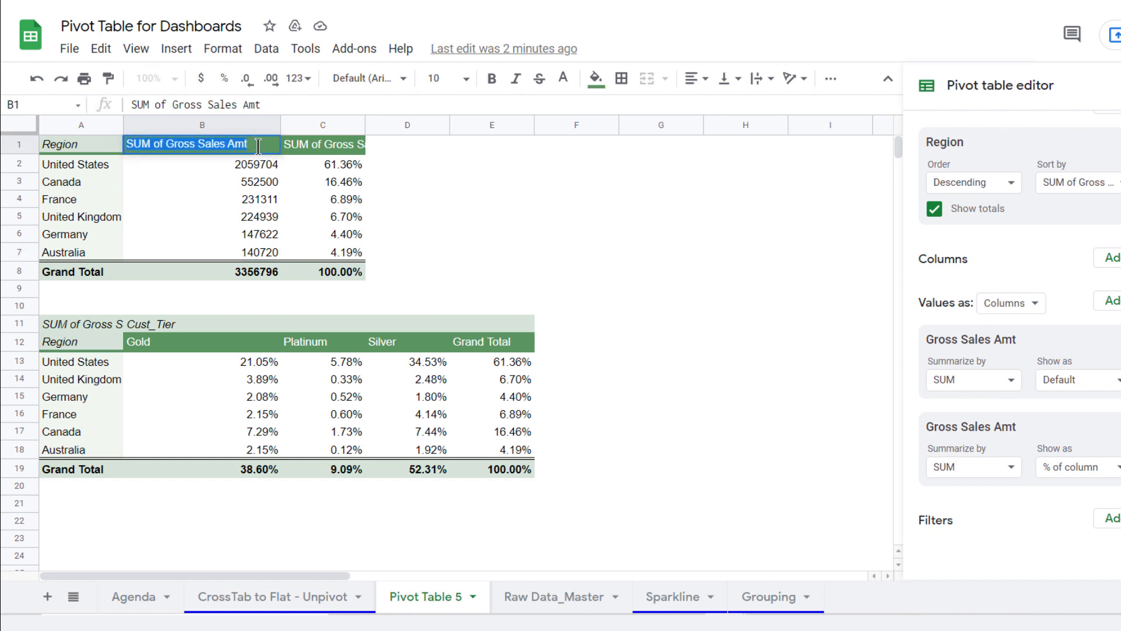
{"action": "key", "text": "BackSpace"}
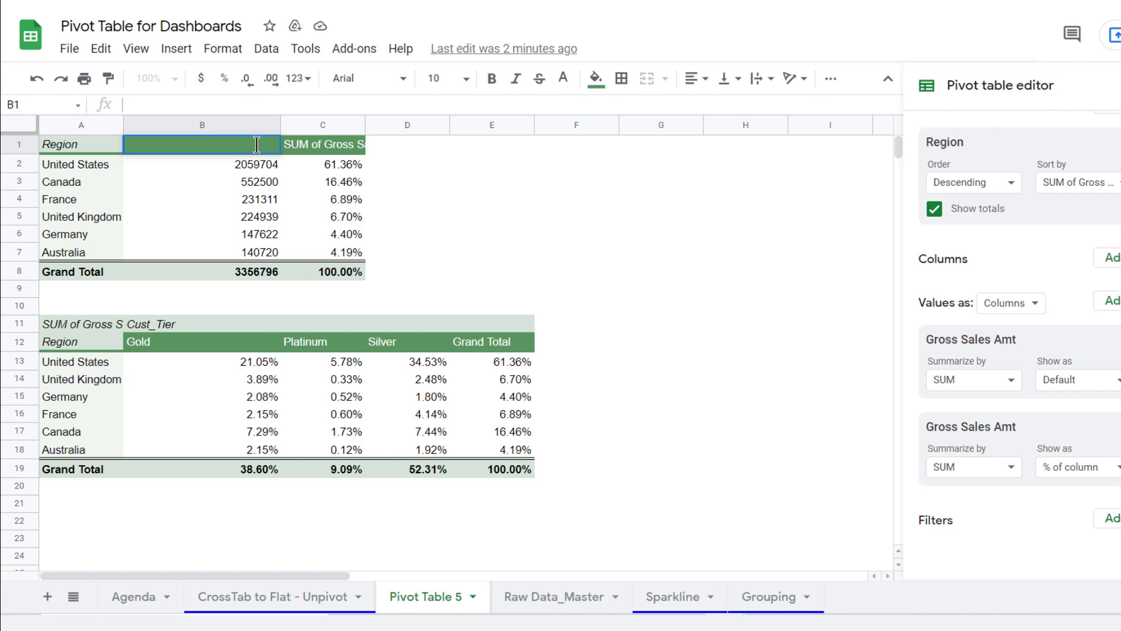
{"action": "type", "text": "SALES"}
{"action": "left_click", "coordinate": [437, 218]}
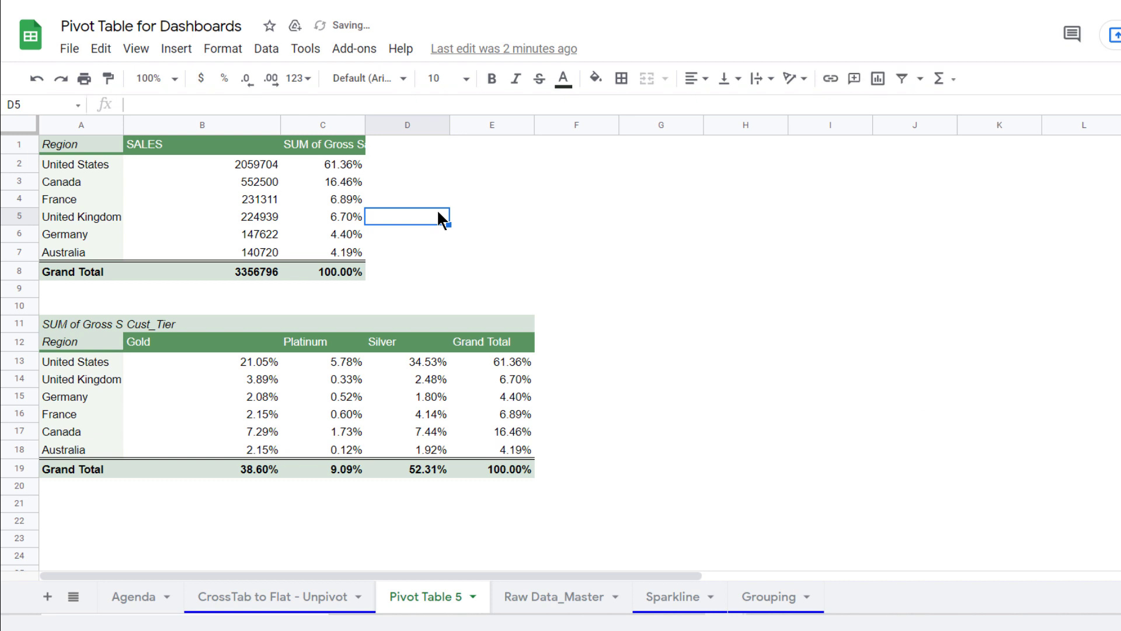
Drill down into Canada's SALES amount to list its source transactions on a new detail sheet, and dismiss the notification.
{"action": "left_click", "coordinate": [244, 182]}
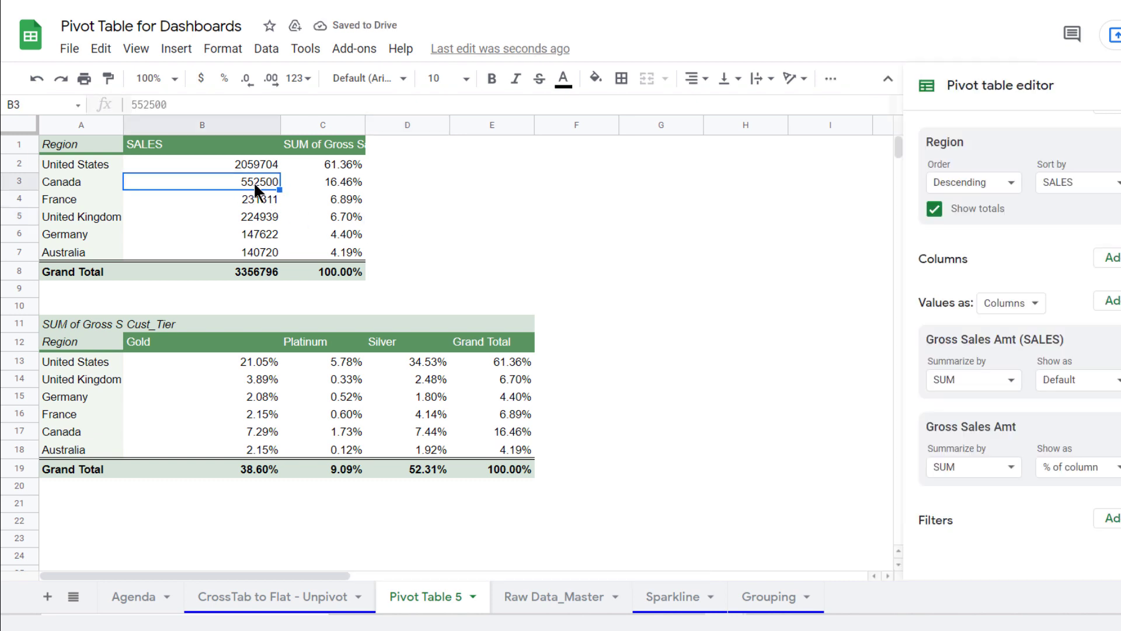
{"action": "double_click", "coordinate": [253, 181]}
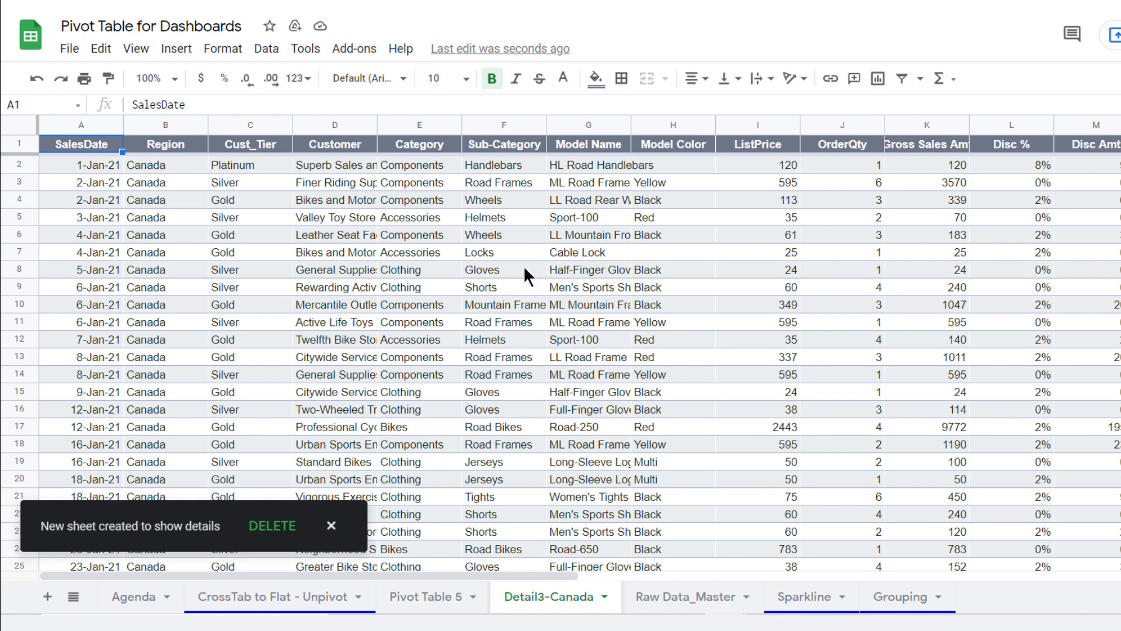
{"action": "left_click", "coordinate": [328, 524]}
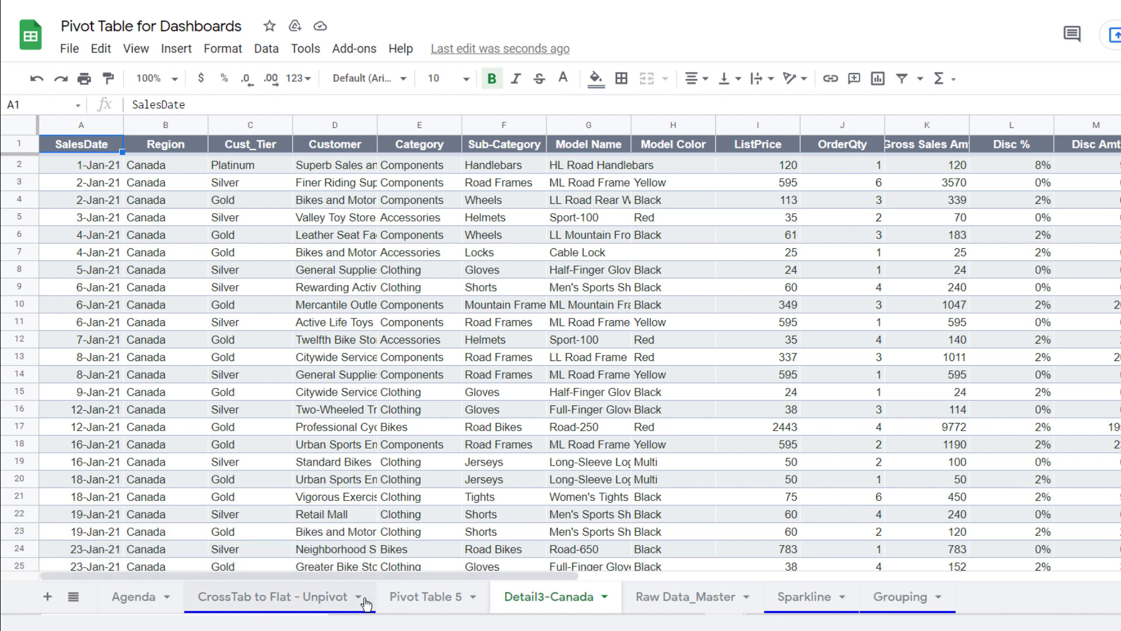
Return to Pivot Table 5, drill down into Canada's SALES amount again, and delete the new detail sheet from its notification.
{"action": "left_click", "coordinate": [407, 608]}
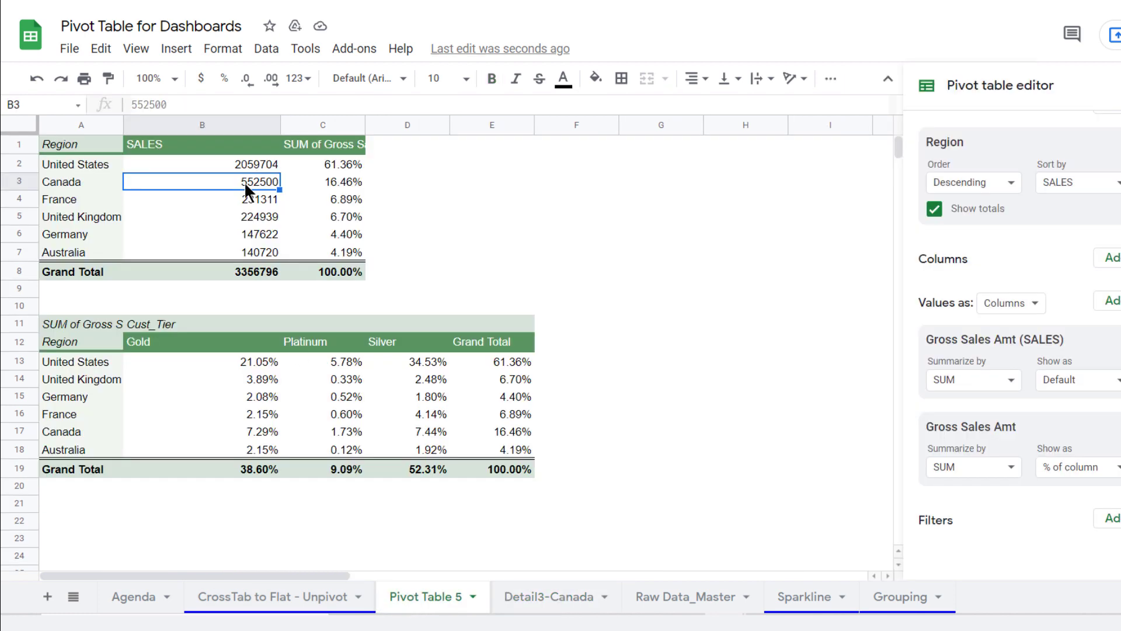
{"action": "double_click", "coordinate": [246, 185]}
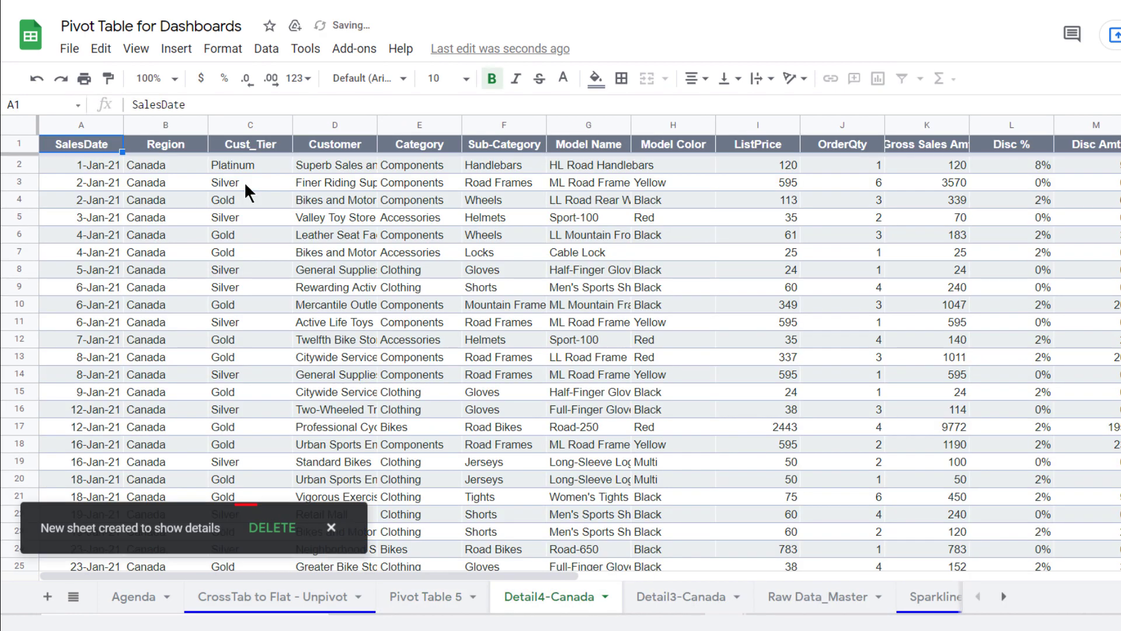
{"action": "left_click", "coordinate": [275, 528]}
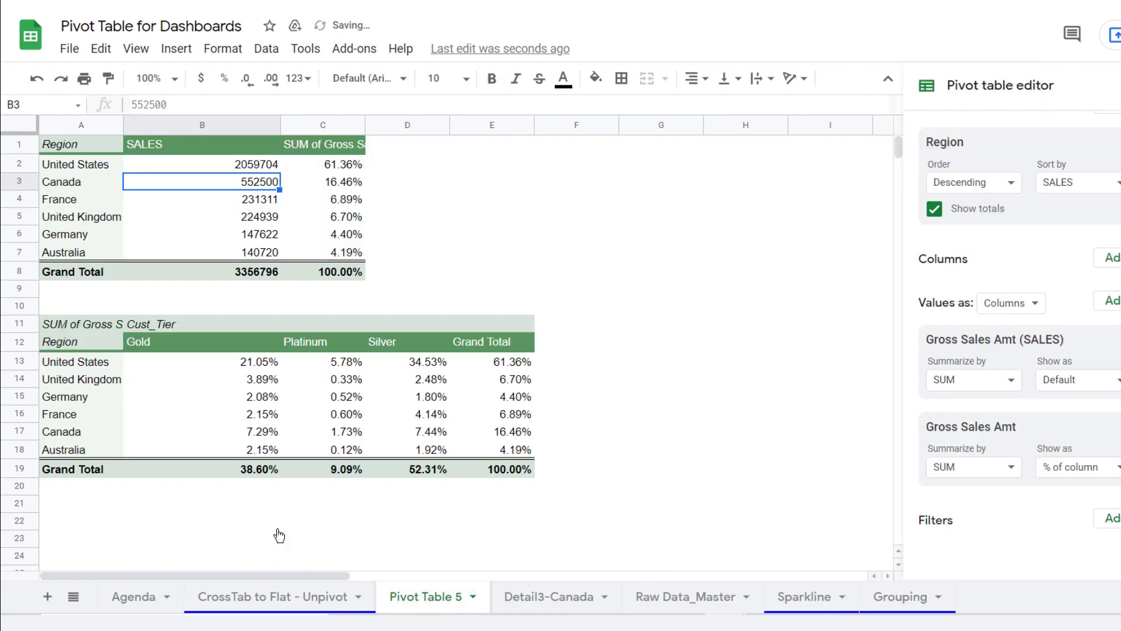
Delete the Detail3-Canada sheet and confirm the deletion.
{"action": "left_click", "coordinate": [531, 602]}
{"action": "right_click", "coordinate": [532, 601]}
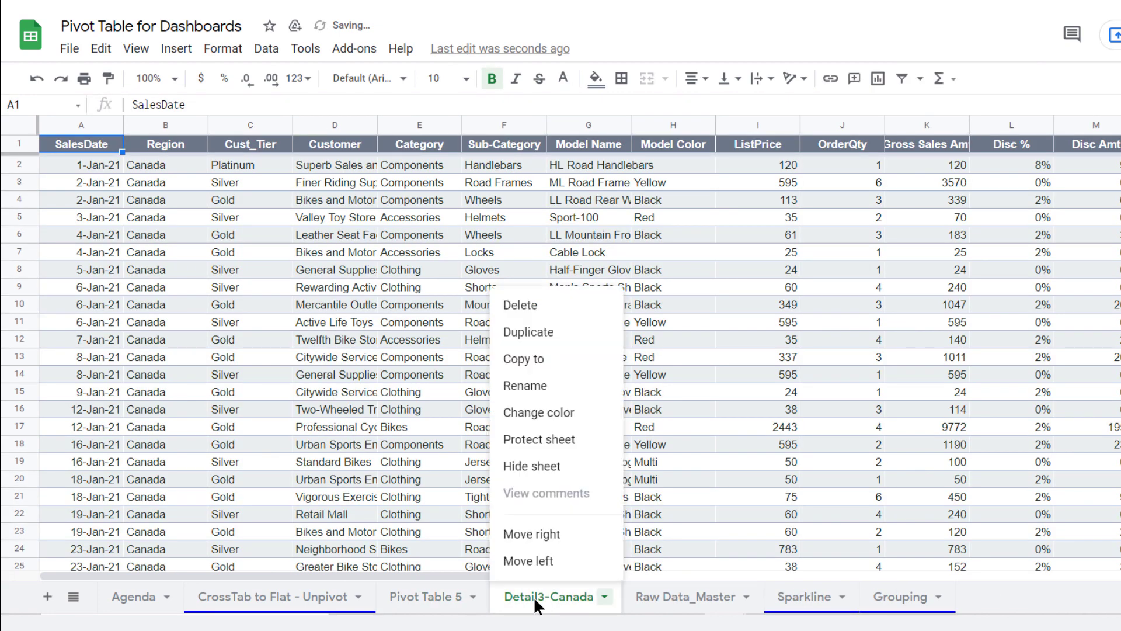
{"action": "left_click", "coordinate": [513, 305]}
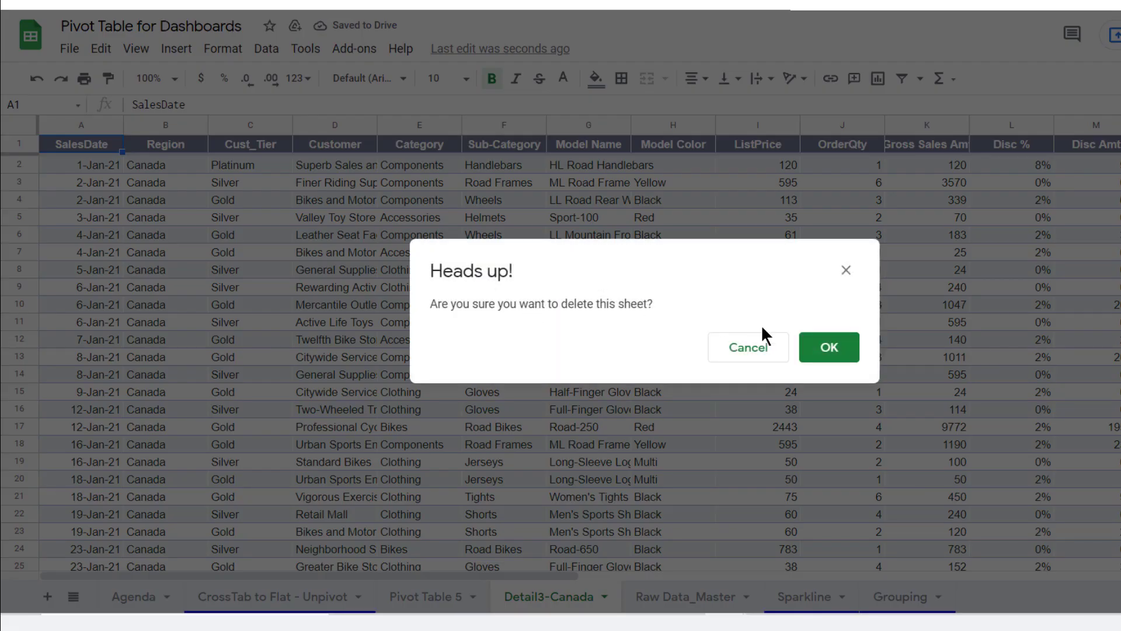
{"action": "left_click", "coordinate": [831, 348]}
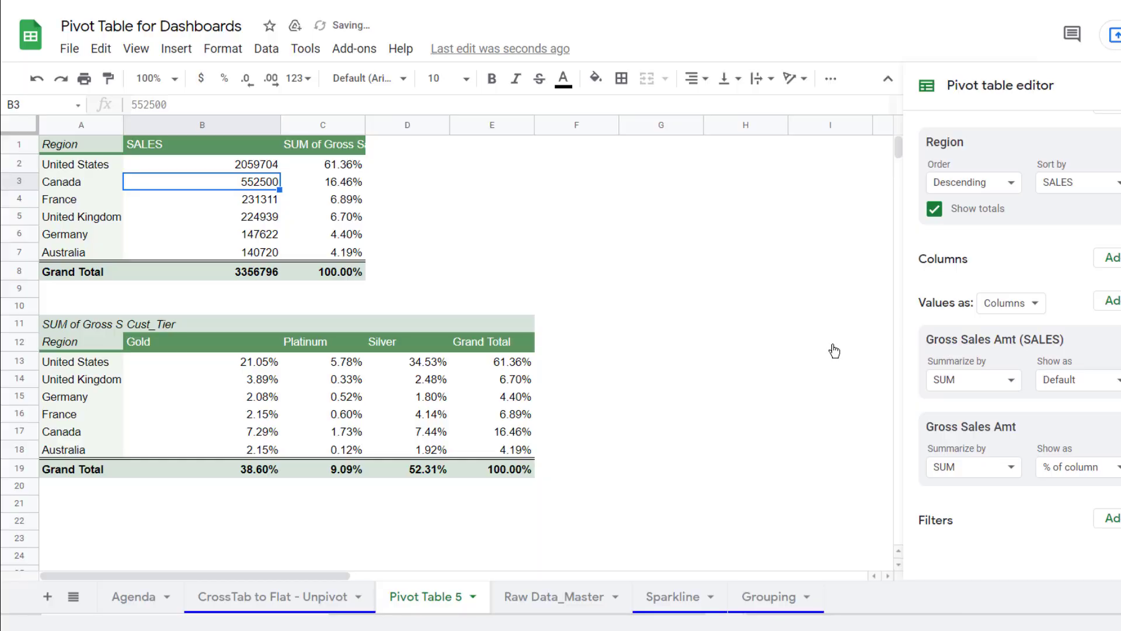
Examine the Filters section for the Cust_Tier pivot and the regional SALES amounts in the Region-only pivot.
{"action": "left_click", "coordinate": [448, 396]}
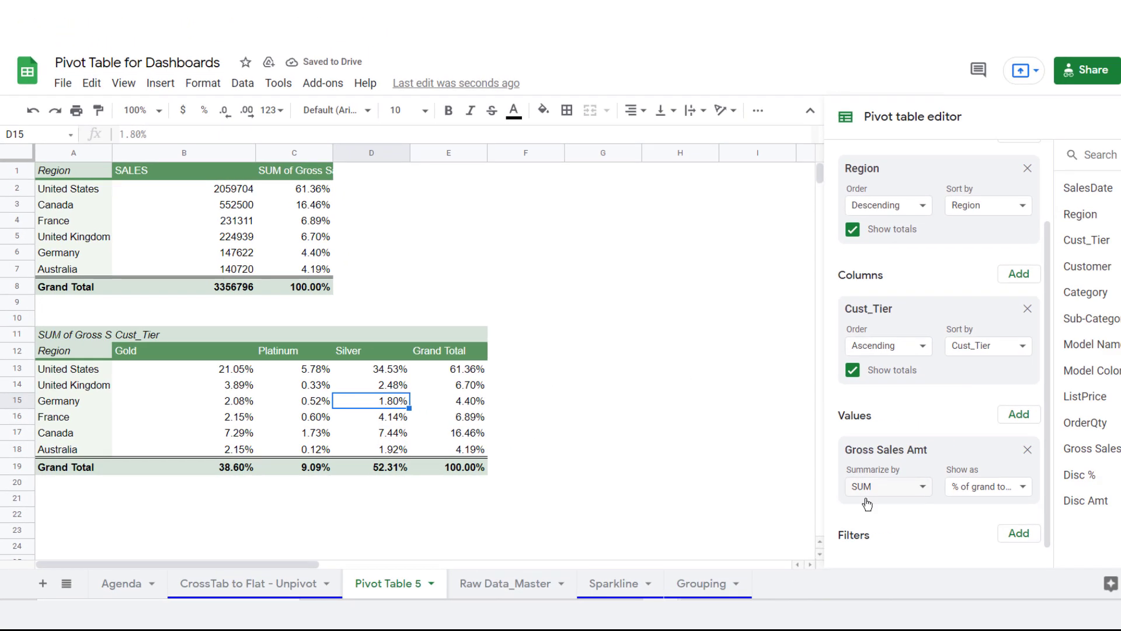
{"action": "scroll", "coordinate": [867, 503], "scroll_direction": "down", "scroll_amount": 1}
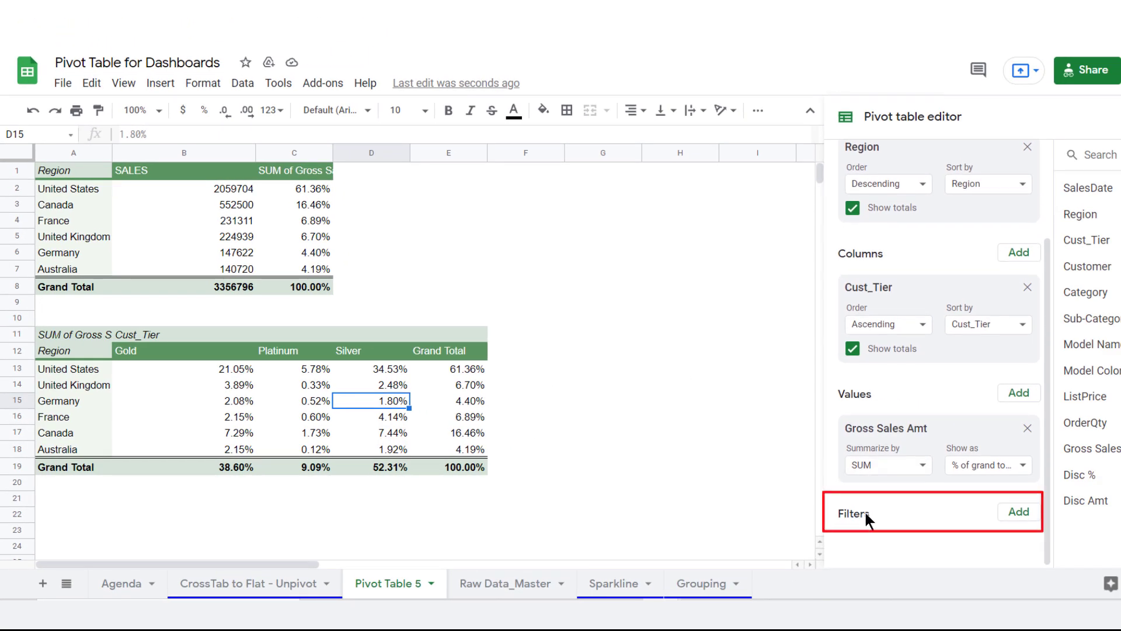
{"action": "left_click", "coordinate": [229, 206]}
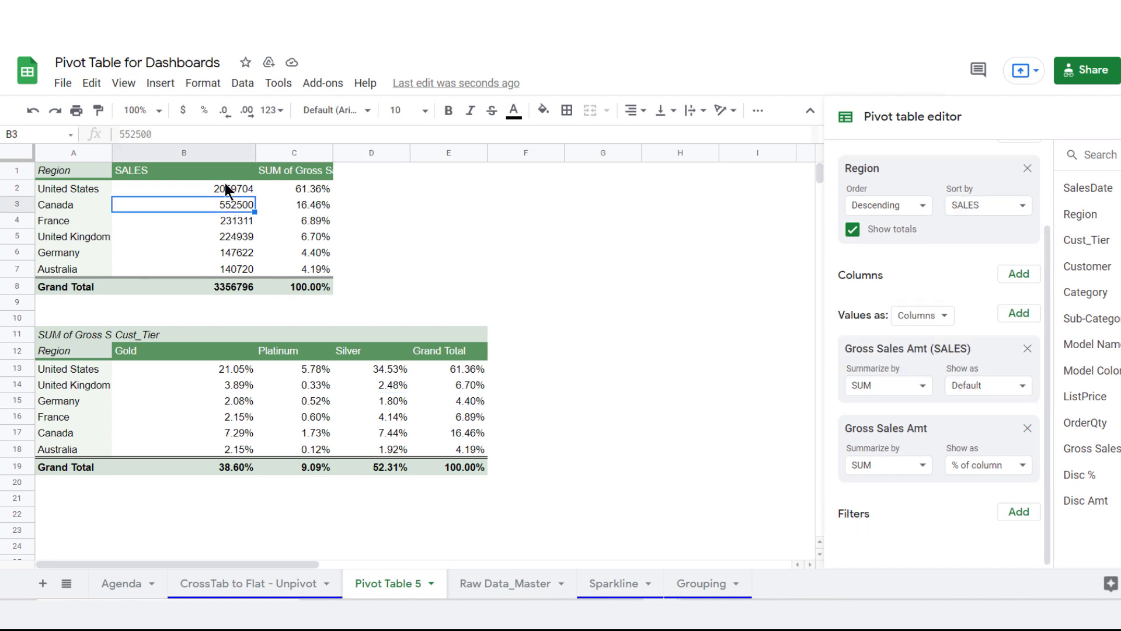
{"action": "left_click", "coordinate": [226, 188]}
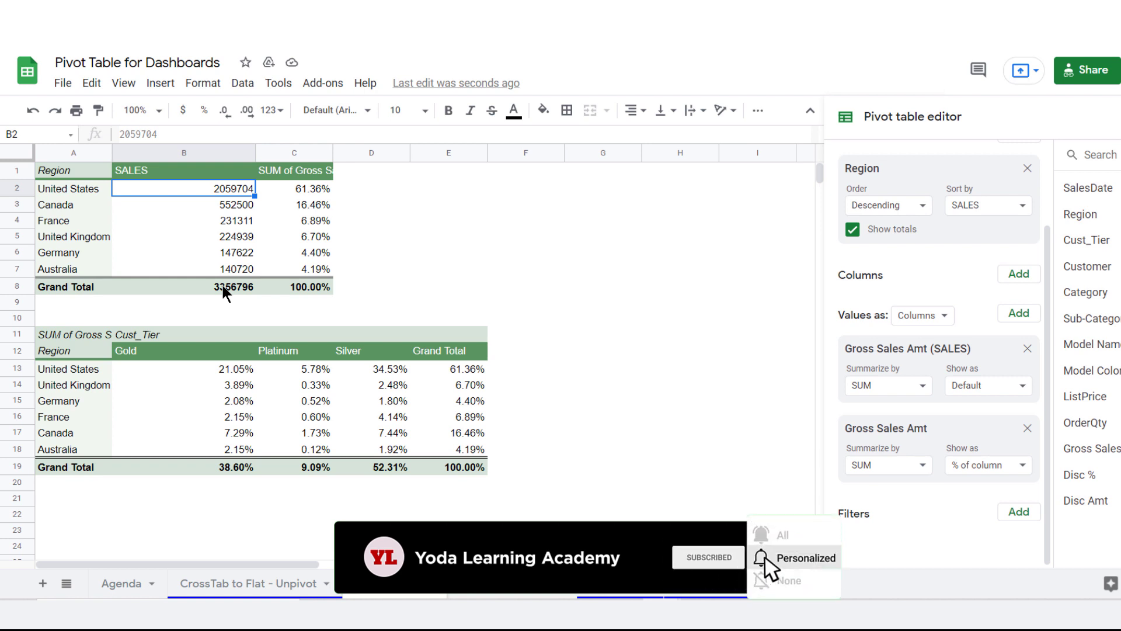
{"action": "left_click", "coordinate": [227, 239]}
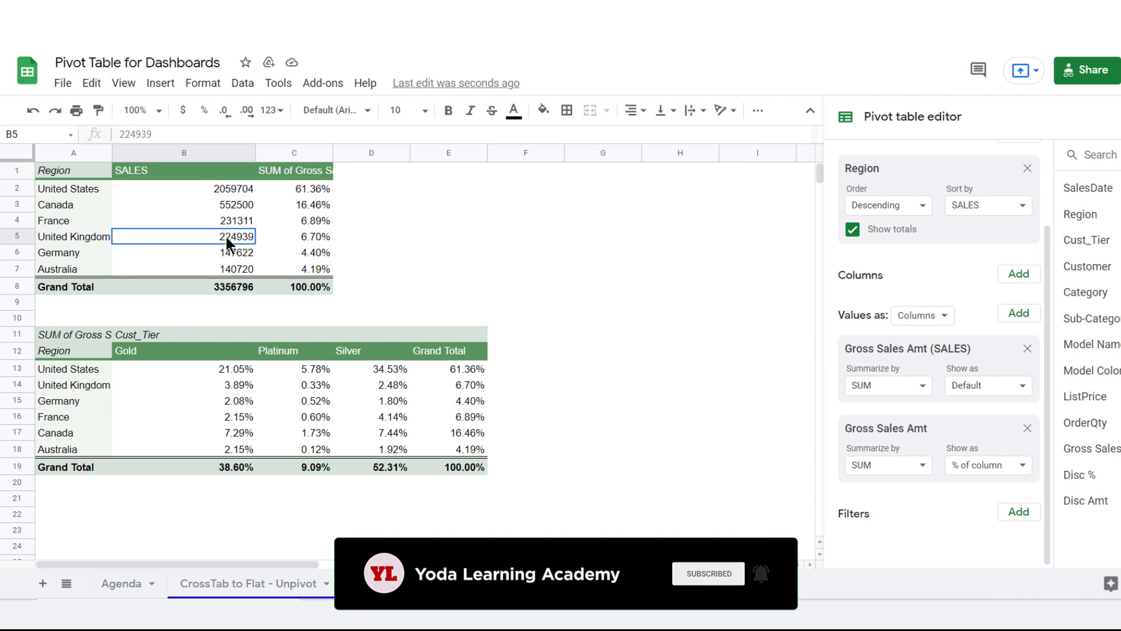
Add a Cust_Tier filter to the Region pivot table and show only Gold, and select the filtered SALES amounts.
{"action": "left_click", "coordinate": [1016, 513]}
{"action": "left_click", "coordinate": [1029, 240]}
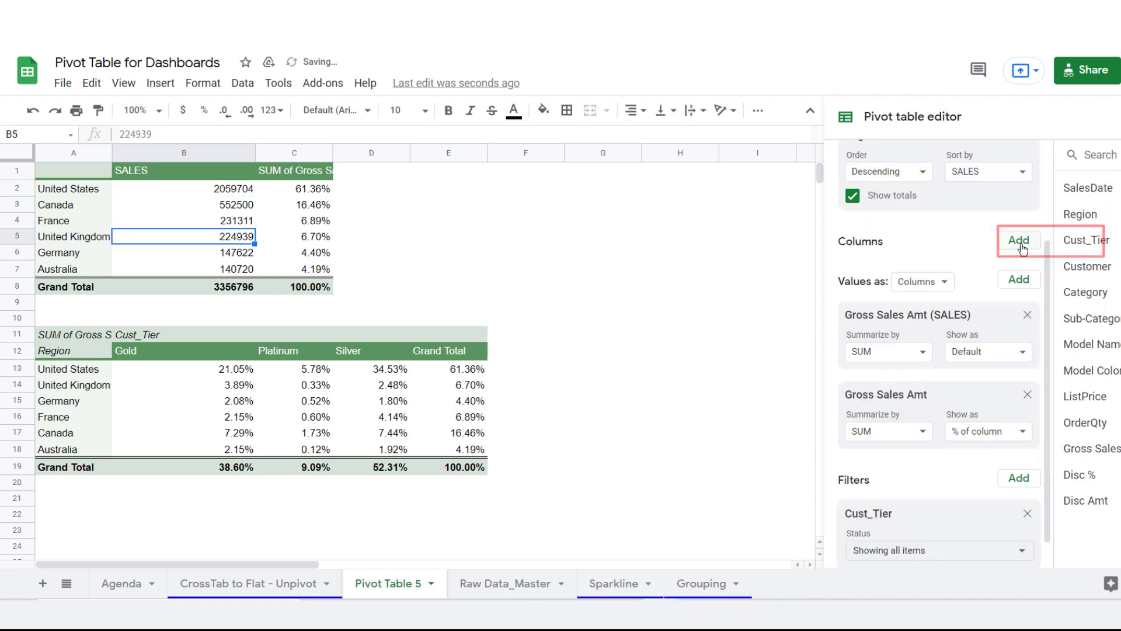
{"action": "scroll", "coordinate": [1016, 526], "scroll_direction": "down", "scroll_amount": 1}
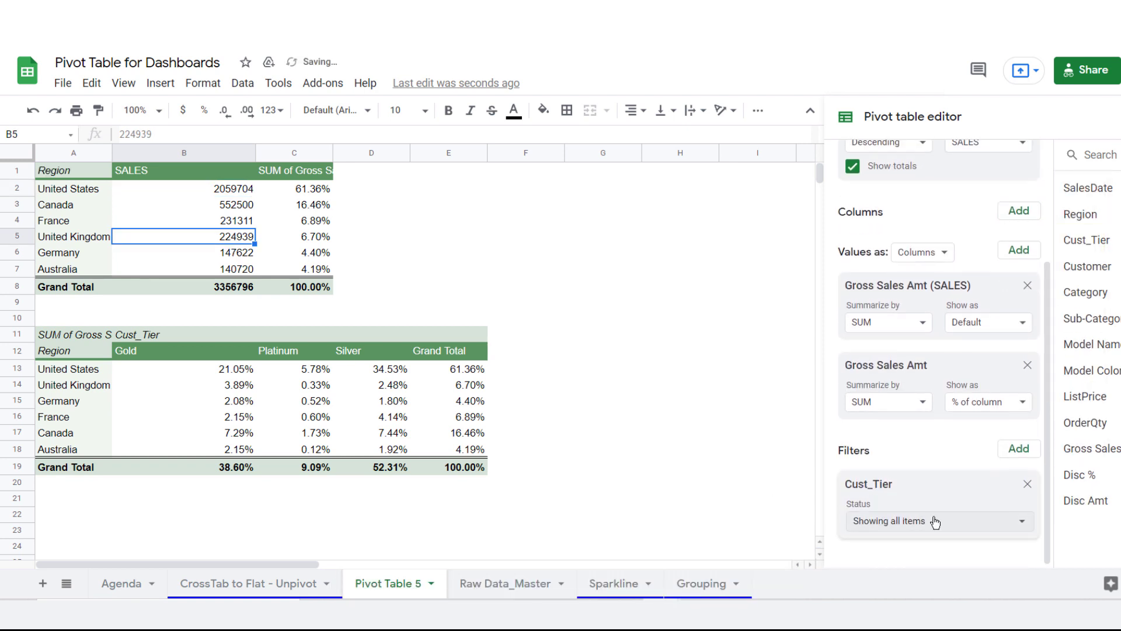
{"action": "left_click", "coordinate": [1021, 524]}
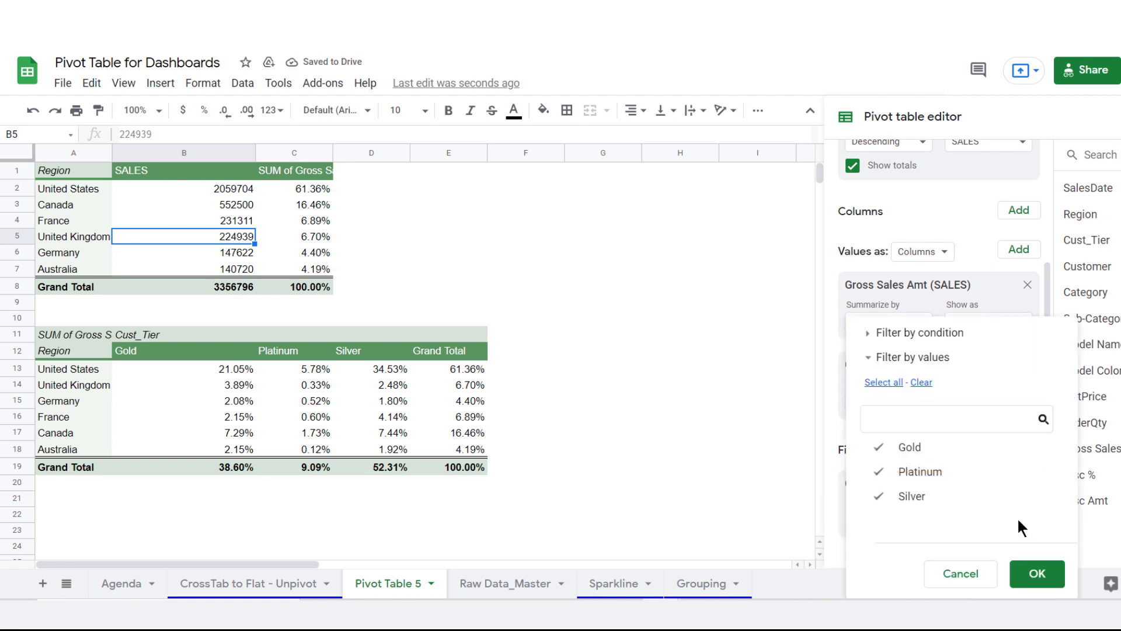
{"action": "left_click", "coordinate": [920, 383]}
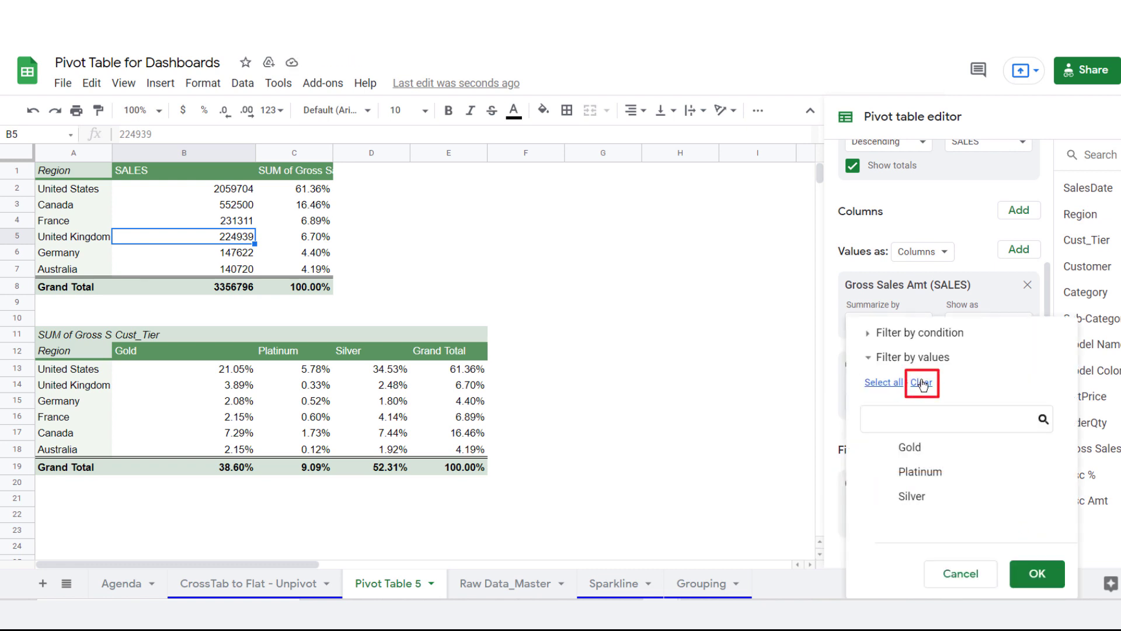
{"action": "left_click", "coordinate": [904, 447]}
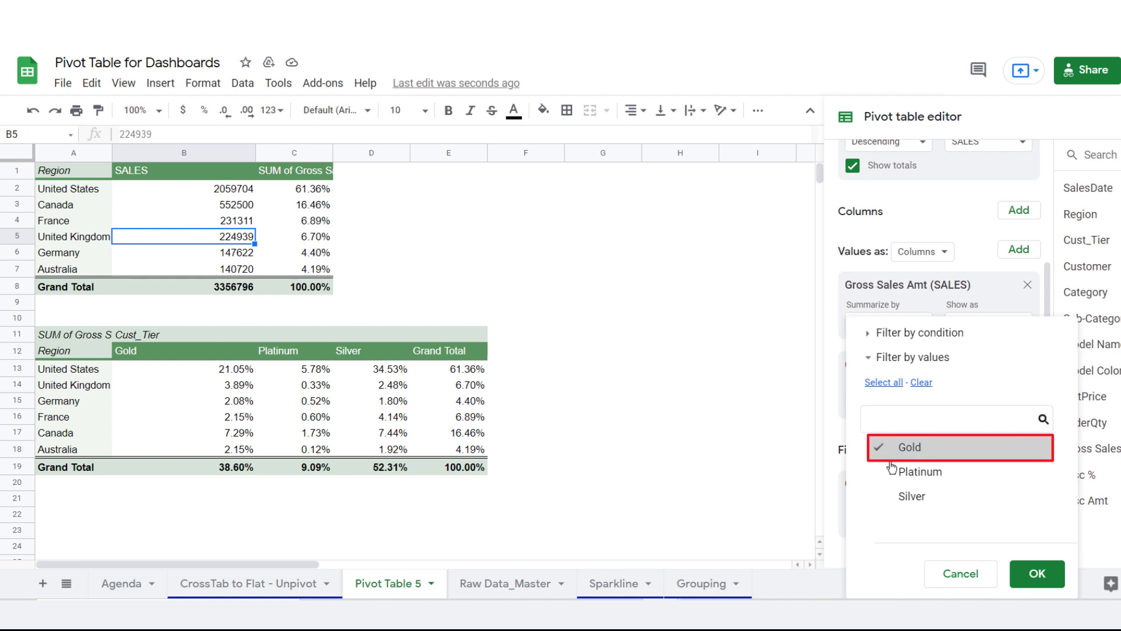
{"action": "left_click", "coordinate": [1037, 574]}
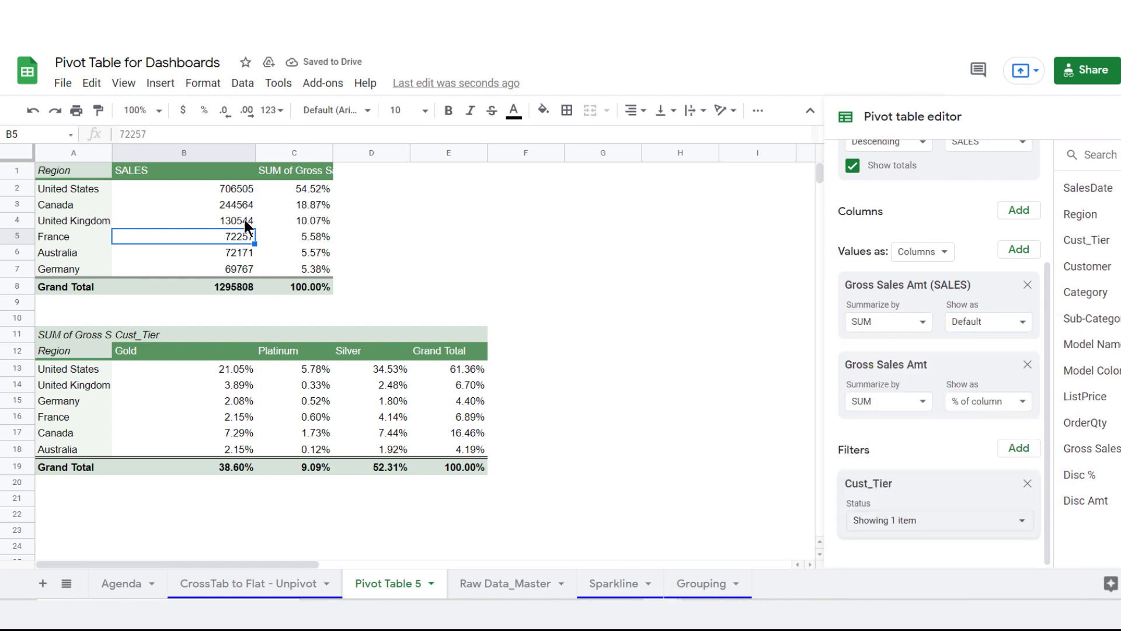
{"action": "left_click_drag", "start_coordinate": [236, 188], "coordinate": [240, 286]}
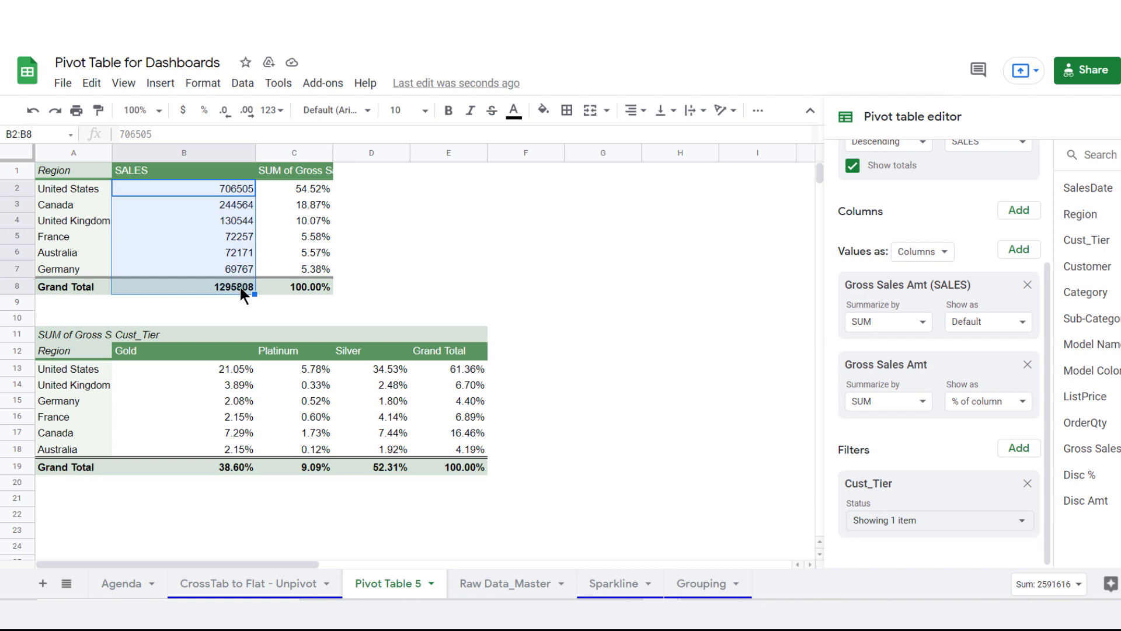
Examine the filter-by-condition options available for the Cust_Tier filter.
{"action": "left_click", "coordinate": [1019, 521]}
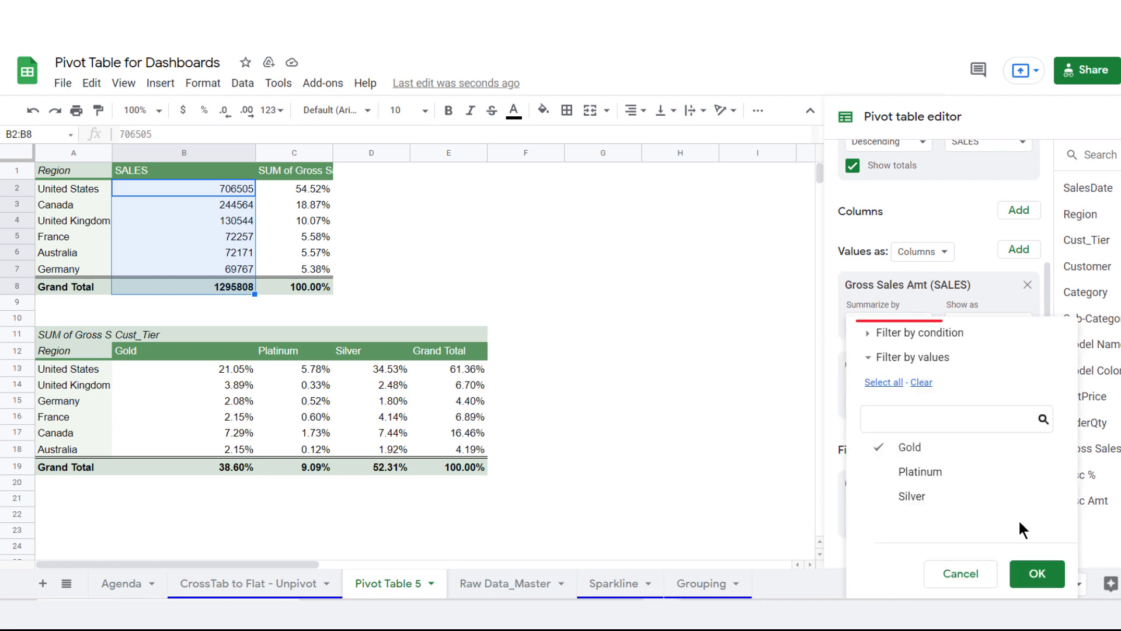
{"action": "left_click", "coordinate": [871, 330]}
{"action": "left_click", "coordinate": [915, 330]}
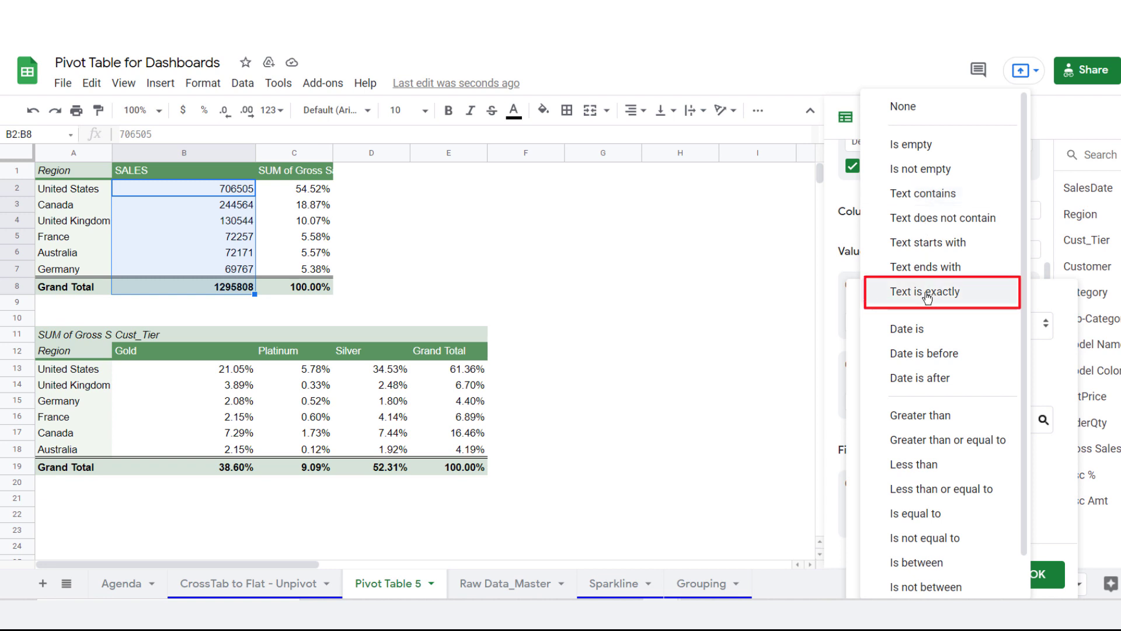
{"action": "left_click", "coordinate": [852, 317]}
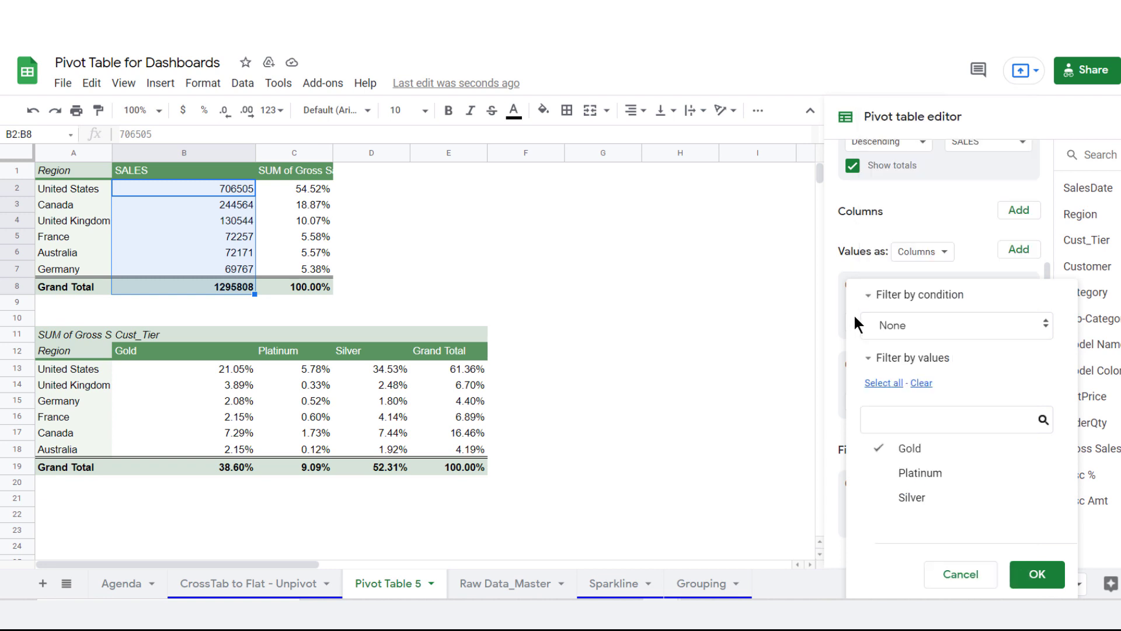
{"action": "left_click", "coordinate": [904, 358]}
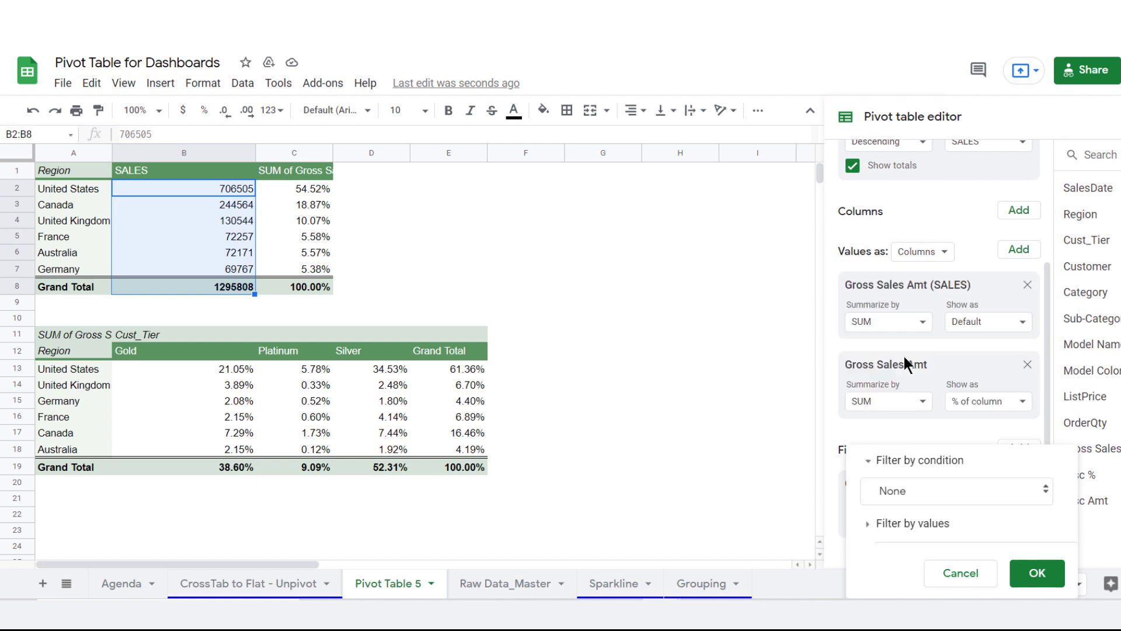
{"action": "left_click", "coordinate": [915, 495]}
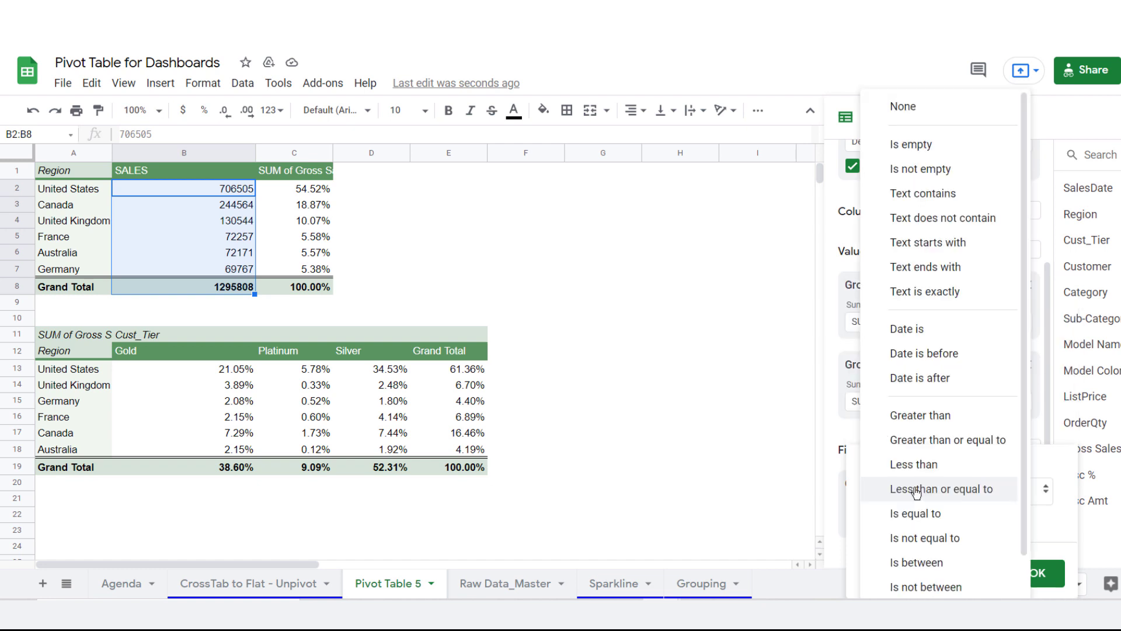
{"action": "left_click", "coordinate": [459, 376]}
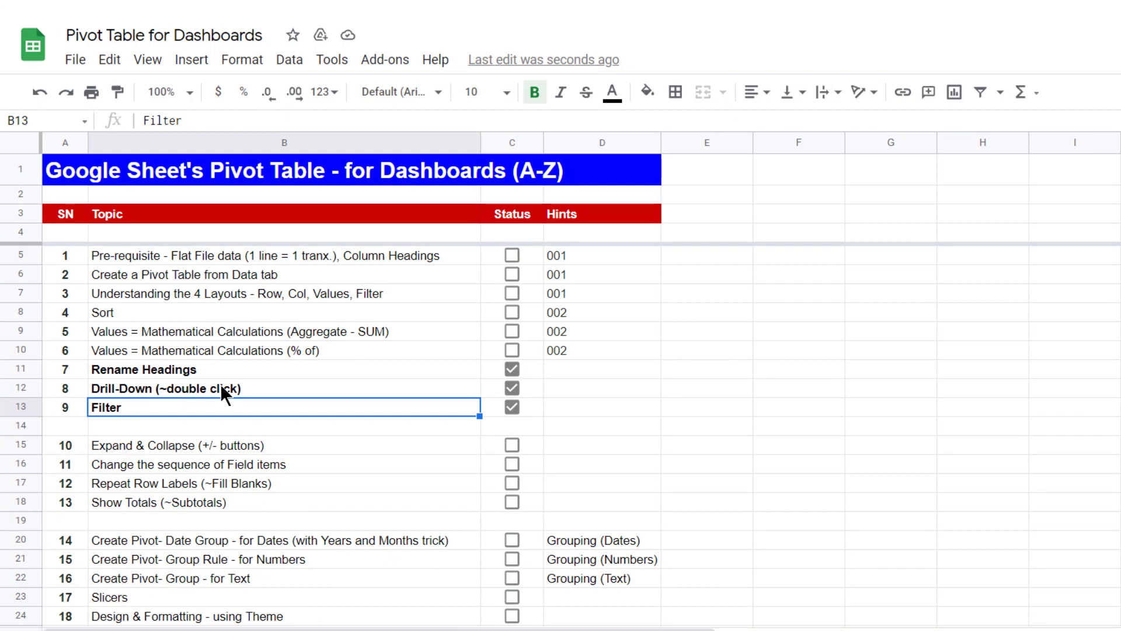
Review agenda topics 1 to 13 and the matching topic notes beside the empty pivot table on Pivot Table 5.
{"action": "left_click_drag", "start_coordinate": [200, 369], "coordinate": [204, 388]}
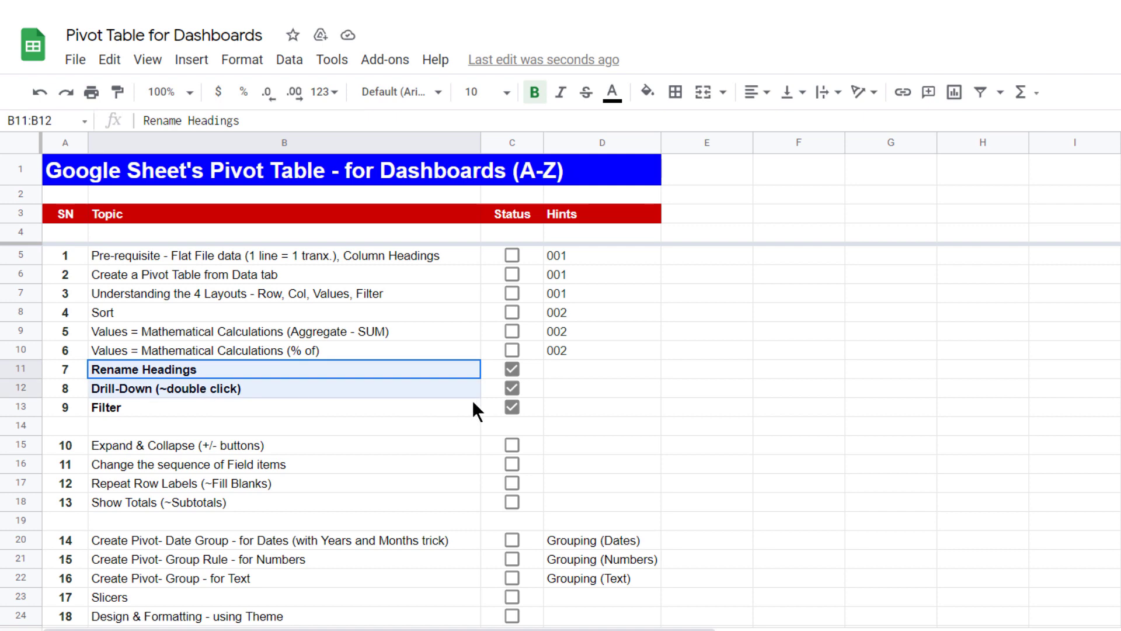
{"action": "left_click_drag", "start_coordinate": [471, 399], "coordinate": [468, 404]}
{"action": "scroll", "coordinate": [468, 404], "scroll_direction": "down", "scroll_amount": 2}
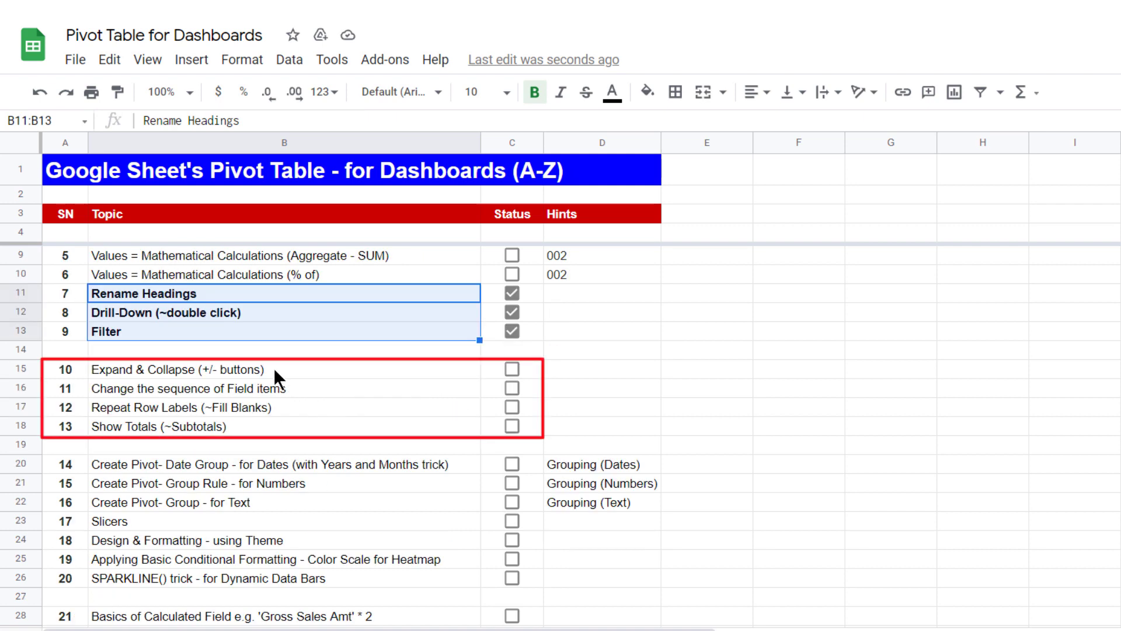
{"action": "left_click_drag", "start_coordinate": [272, 368], "coordinate": [265, 415]}
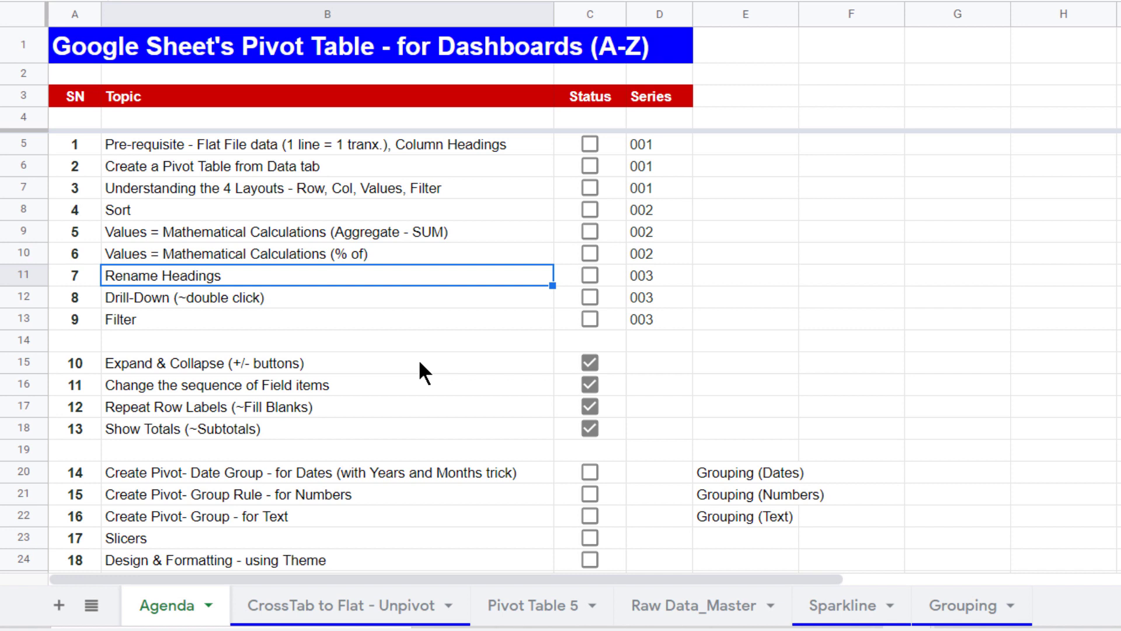
{"action": "mouse_move", "coordinate": [211, 151]}
{"action": "left_mouse_down"}
{"action": "mouse_move", "coordinate": [195, 303]}
{"action": "mouse_move", "coordinate": [181, 316]}
{"action": "left_mouse_up"}
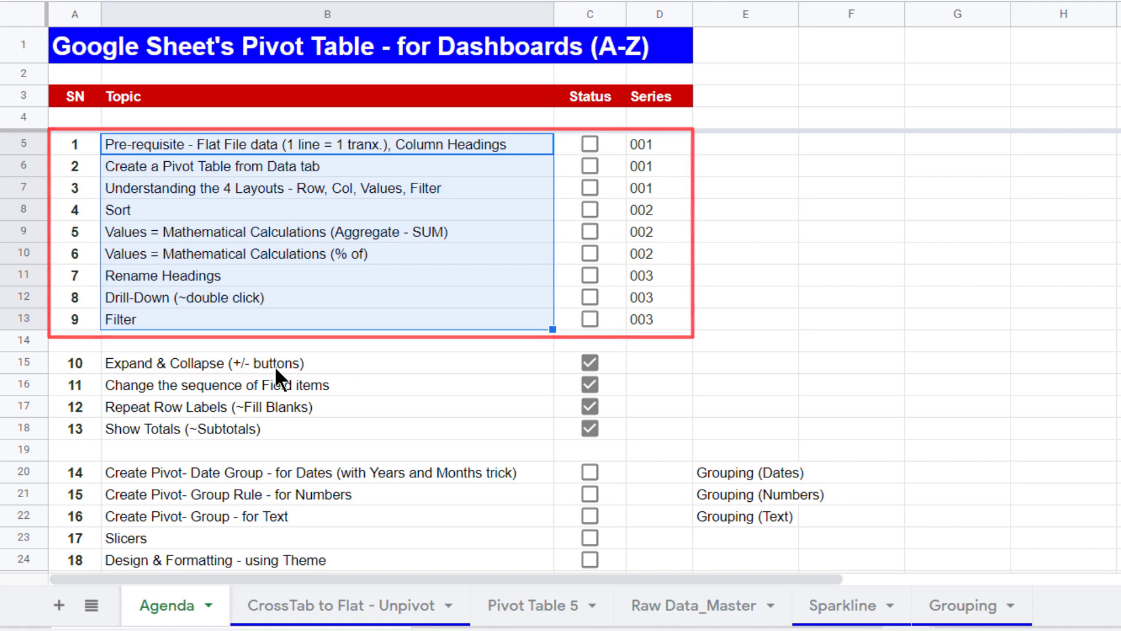
{"action": "scroll", "coordinate": [262, 359], "scroll_direction": "down", "scroll_amount": 2}
{"action": "left_click", "coordinate": [219, 274]}
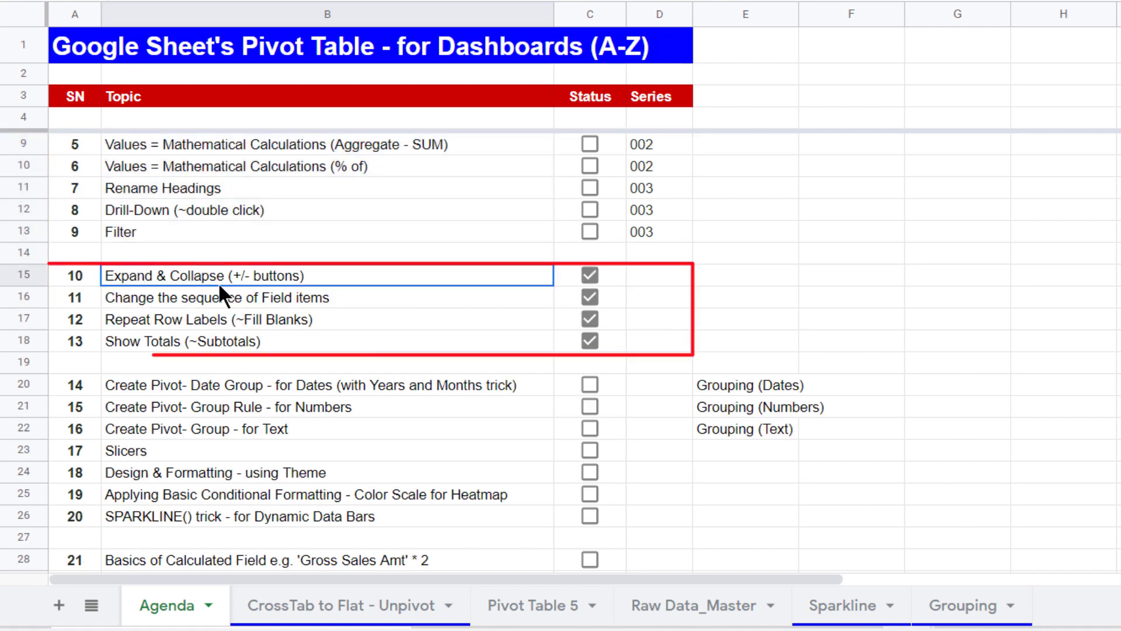
{"action": "left_click_drag", "start_coordinate": [219, 285], "coordinate": [216, 340]}
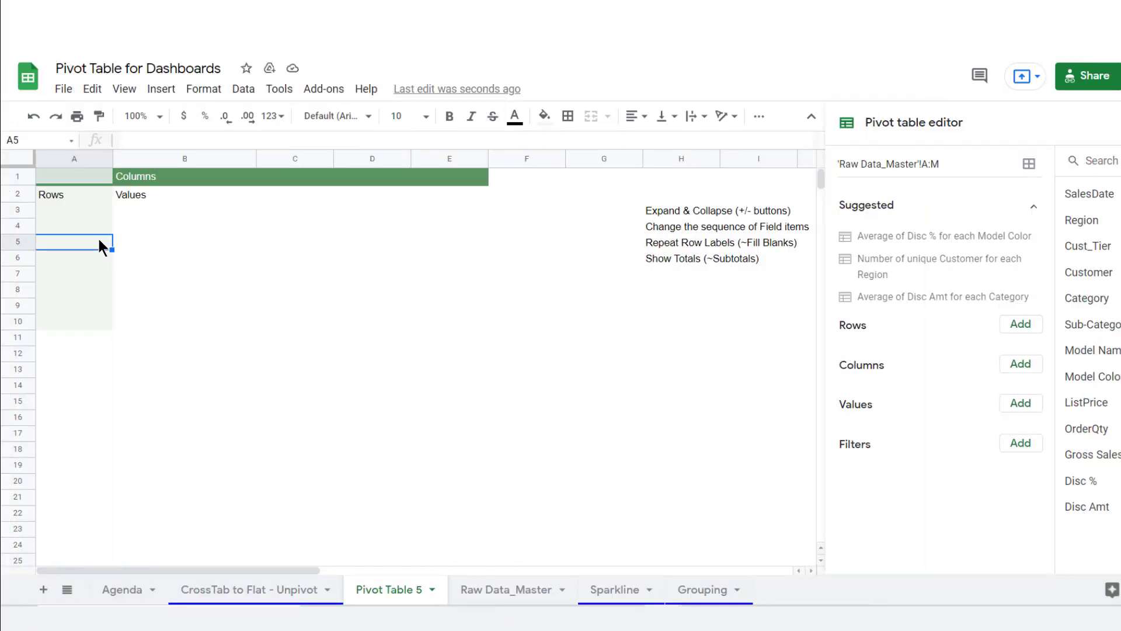
{"action": "left_click", "coordinate": [666, 211]}
{"action": "left_click", "coordinate": [698, 228]}
{"action": "left_click_drag", "start_coordinate": [699, 227], "coordinate": [778, 229]}
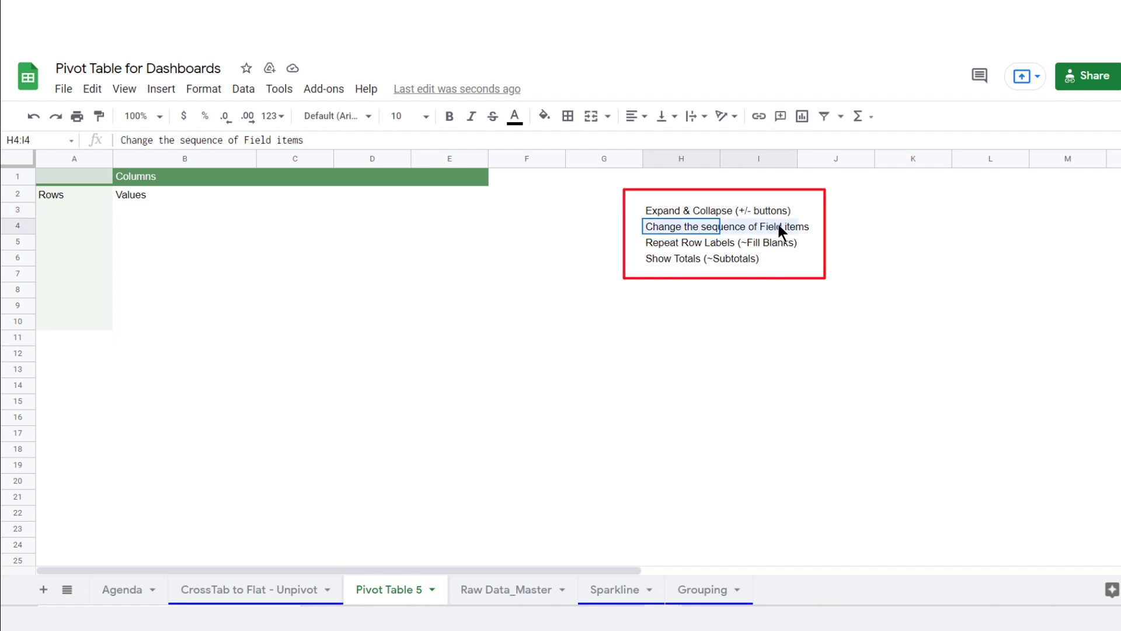
Add Region and Cust_Tier as row fields in the empty pivot table.
{"action": "left_click", "coordinate": [64, 225]}
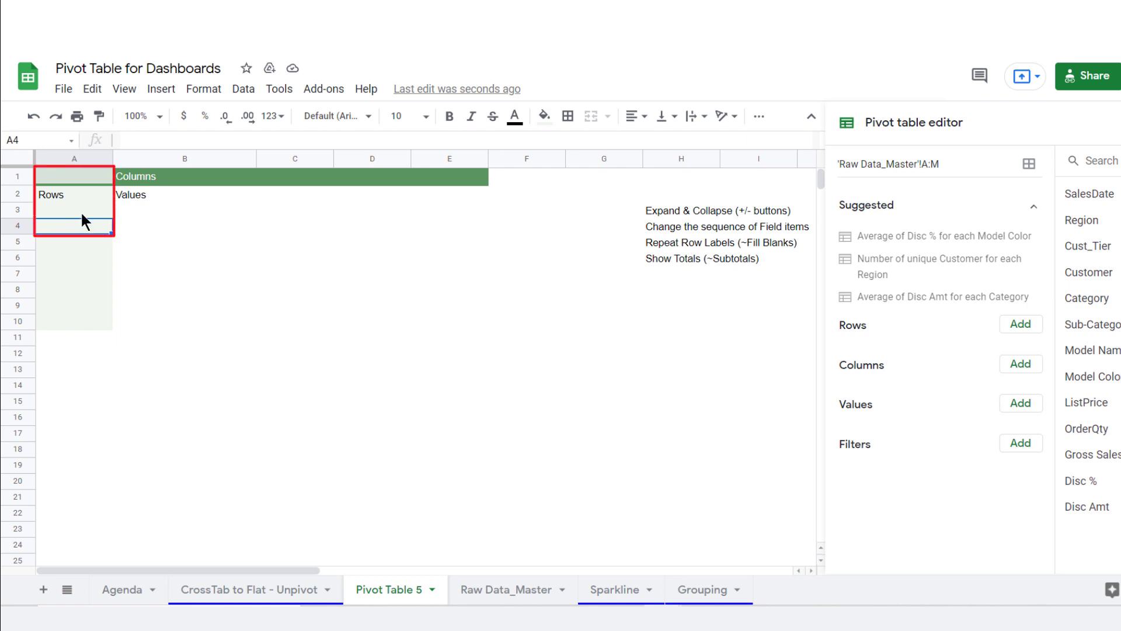
{"action": "left_click", "coordinate": [1021, 327]}
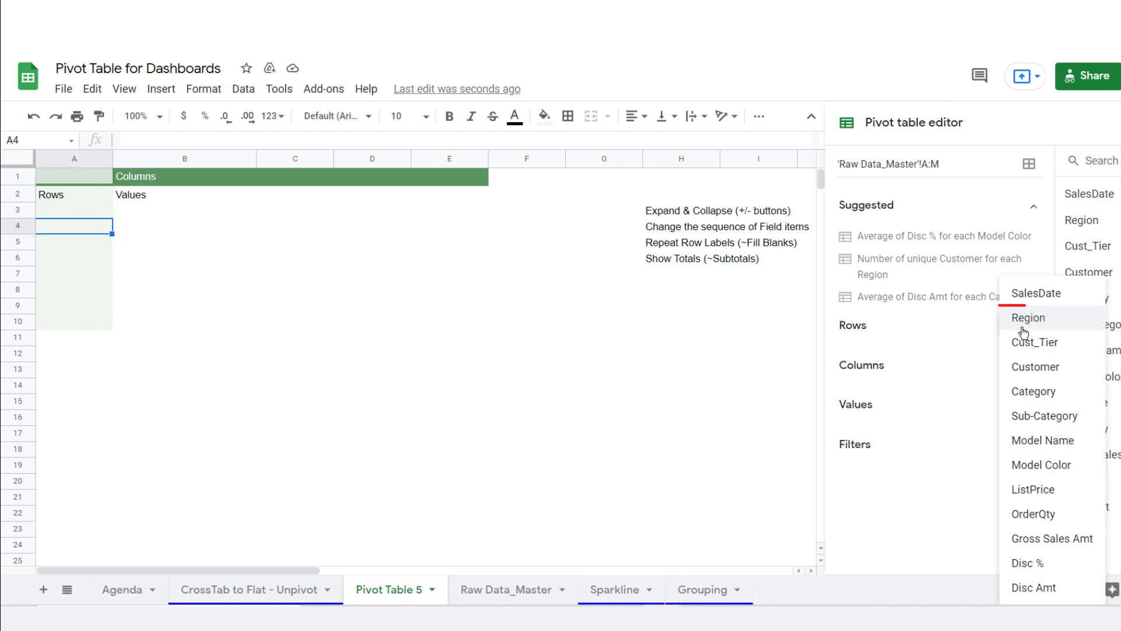
{"action": "left_click", "coordinate": [1025, 328]}
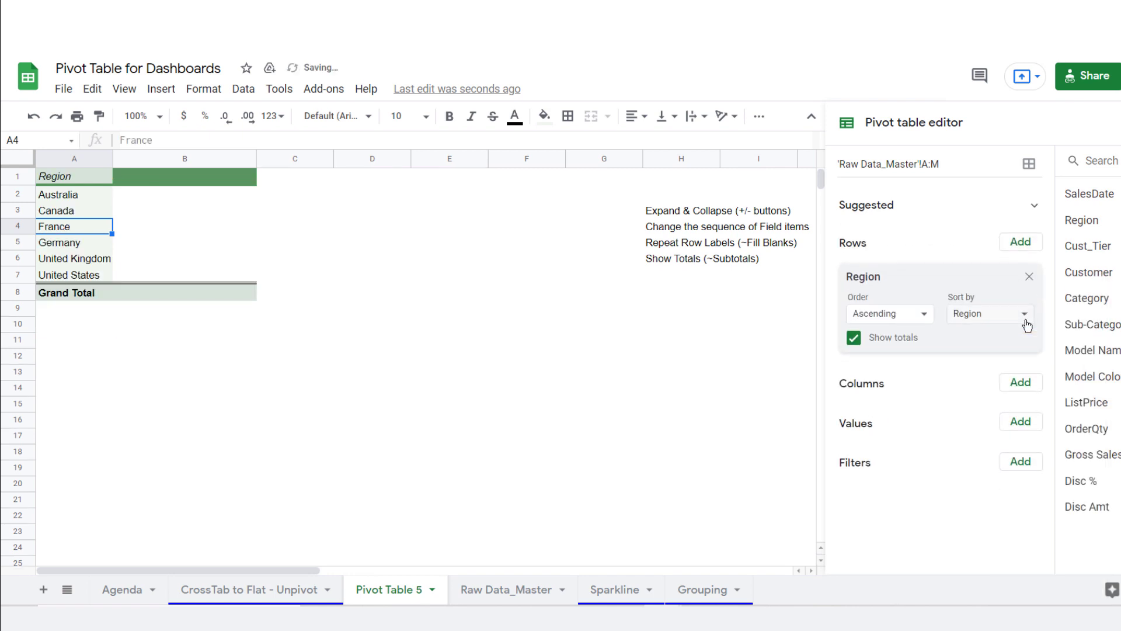
{"action": "left_click", "coordinate": [1023, 245]}
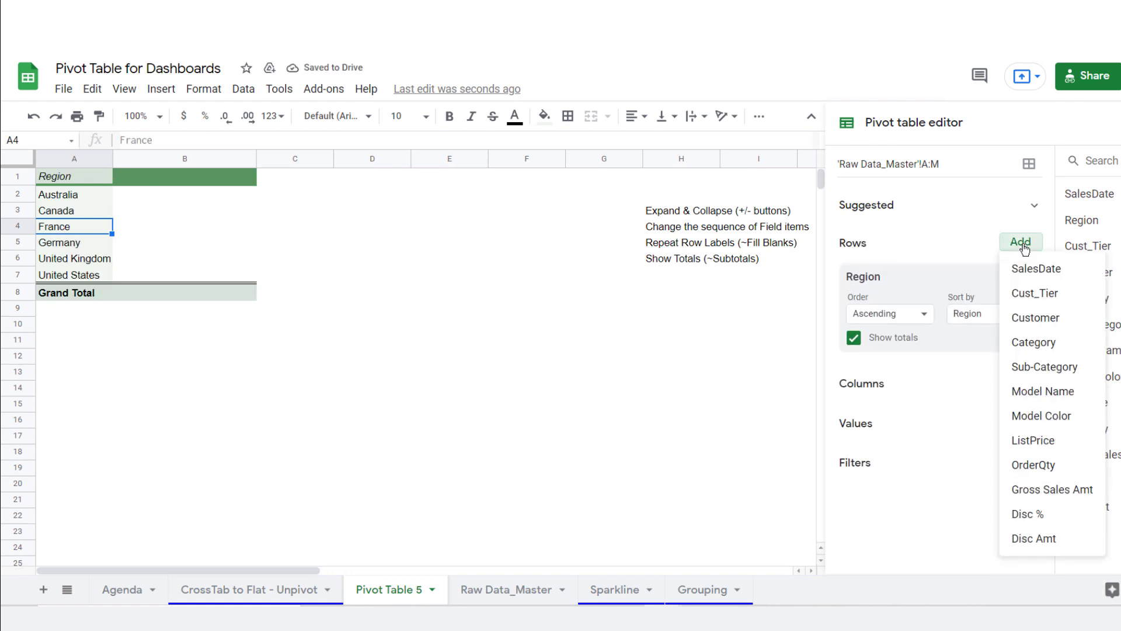
{"action": "left_click", "coordinate": [1034, 293]}
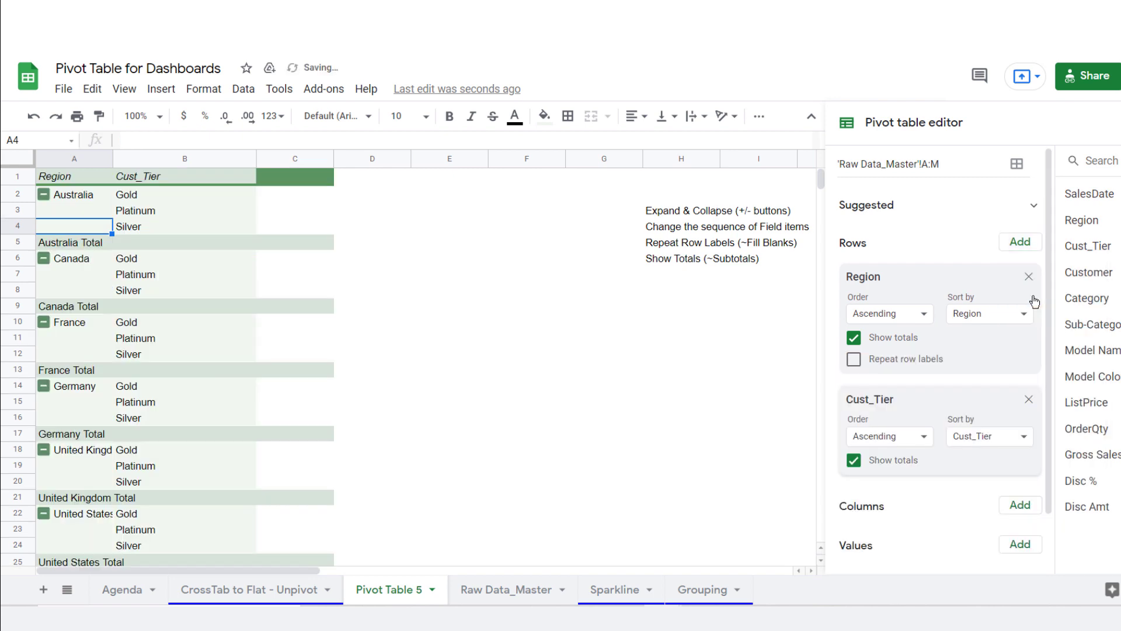
Collapse the Australia group in the pivot table and expand it again.
{"action": "left_click", "coordinate": [43, 194]}
{"action": "left_click", "coordinate": [43, 194]}
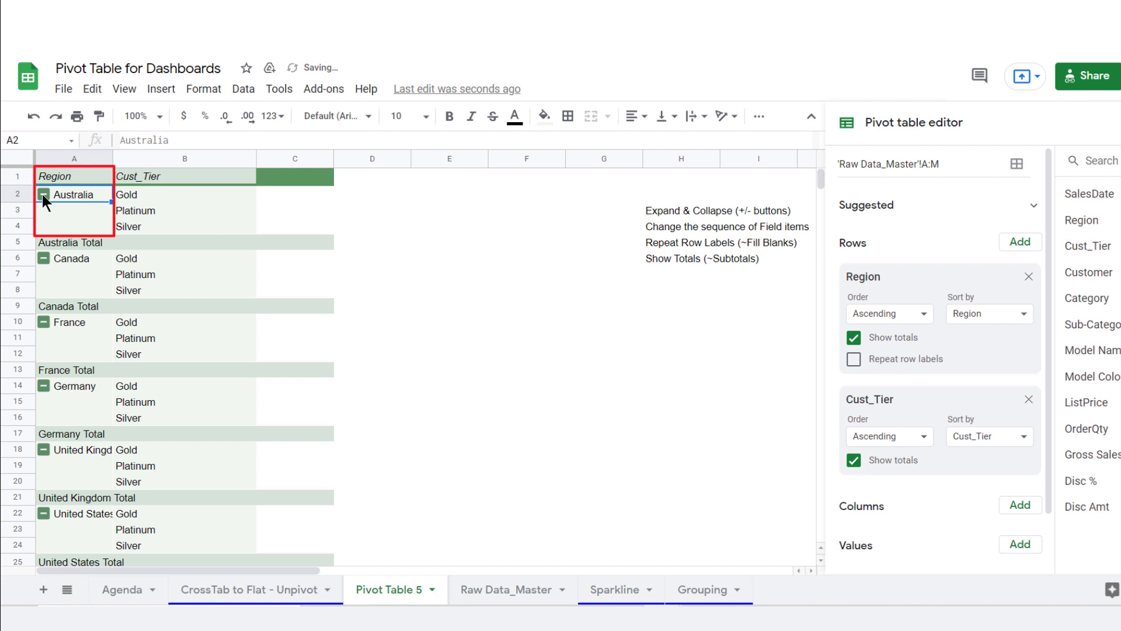
{"action": "left_click", "coordinate": [43, 193]}
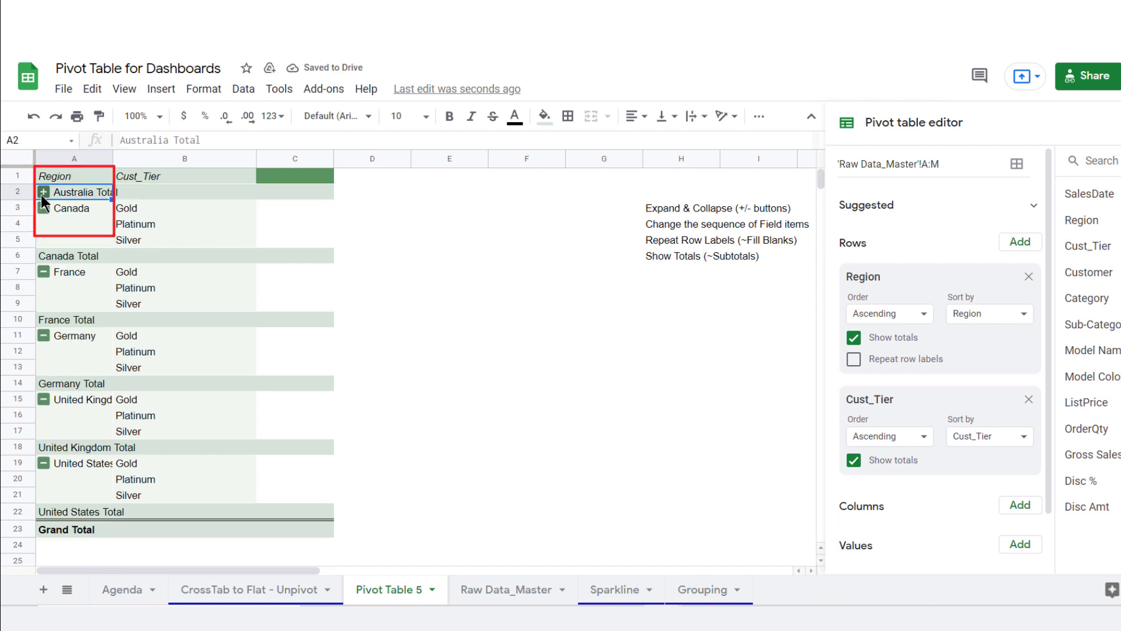
{"action": "left_click", "coordinate": [43, 194]}
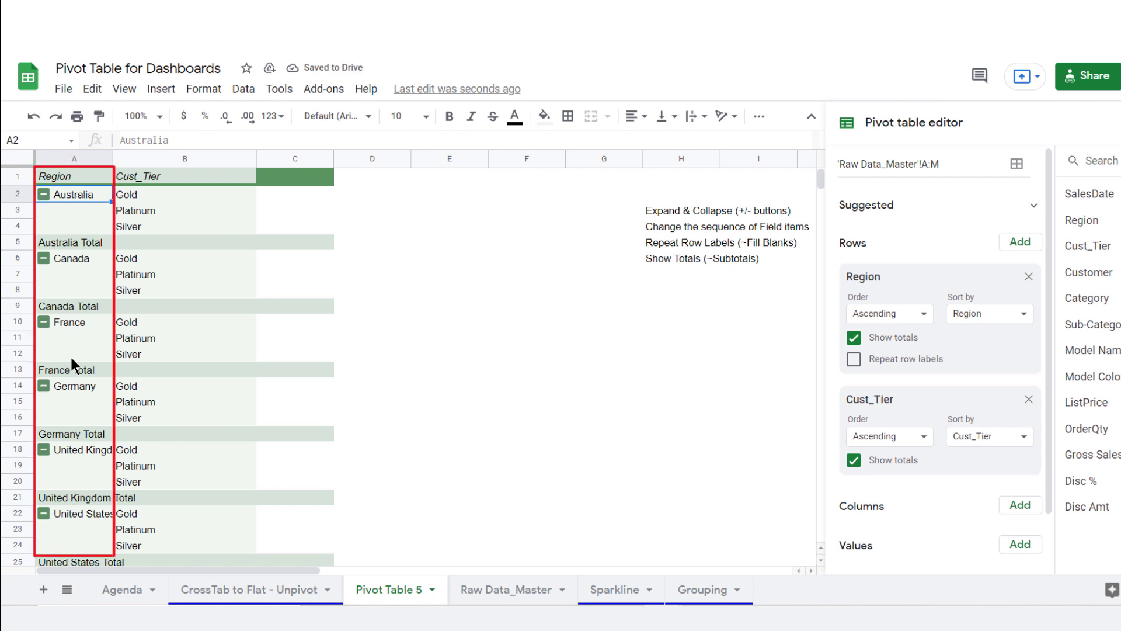
Collapse all groups in Region at once and expand them all again, and select the Expand & Collapse note.
{"action": "right_click", "coordinate": [79, 207]}
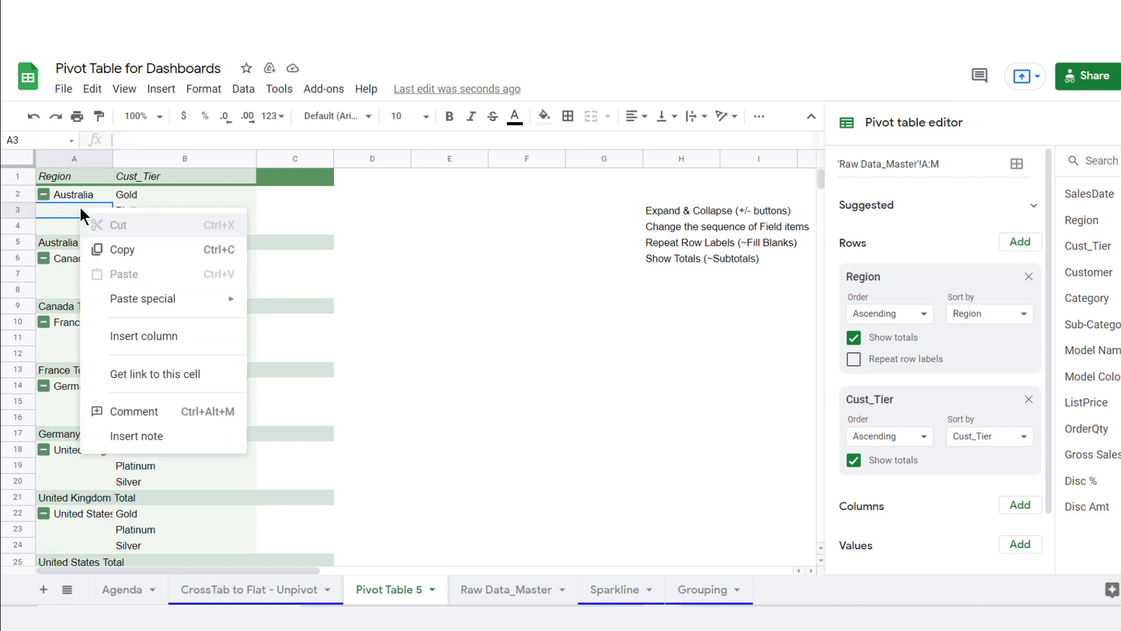
{"action": "left_click", "coordinate": [74, 191]}
{"action": "right_click", "coordinate": [74, 189]}
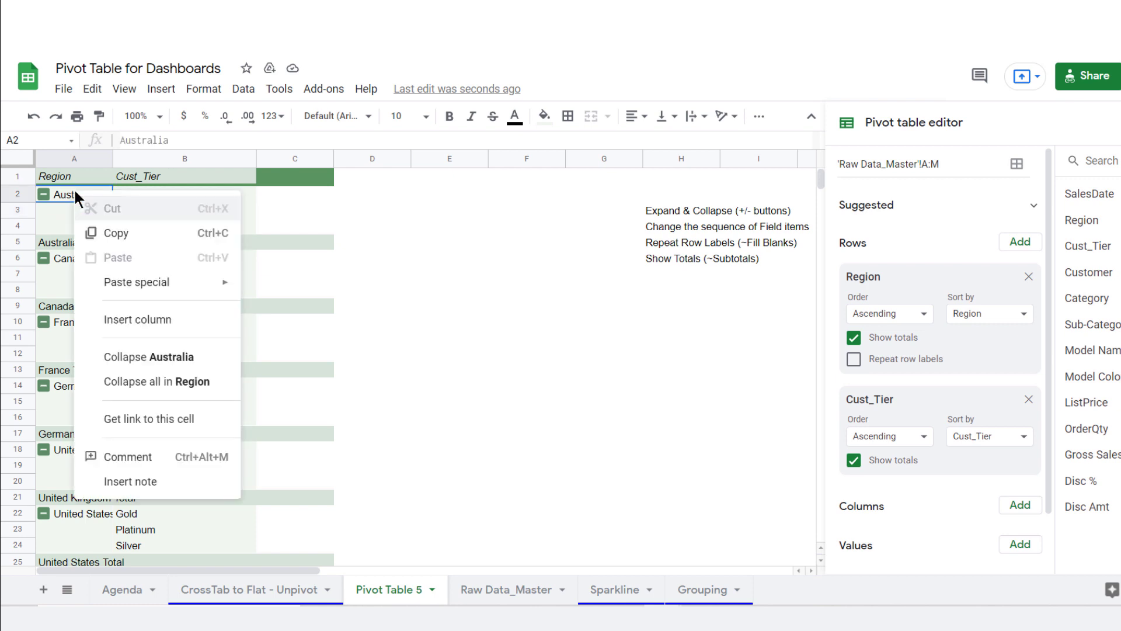
{"action": "left_click", "coordinate": [61, 263]}
{"action": "right_click", "coordinate": [61, 263]}
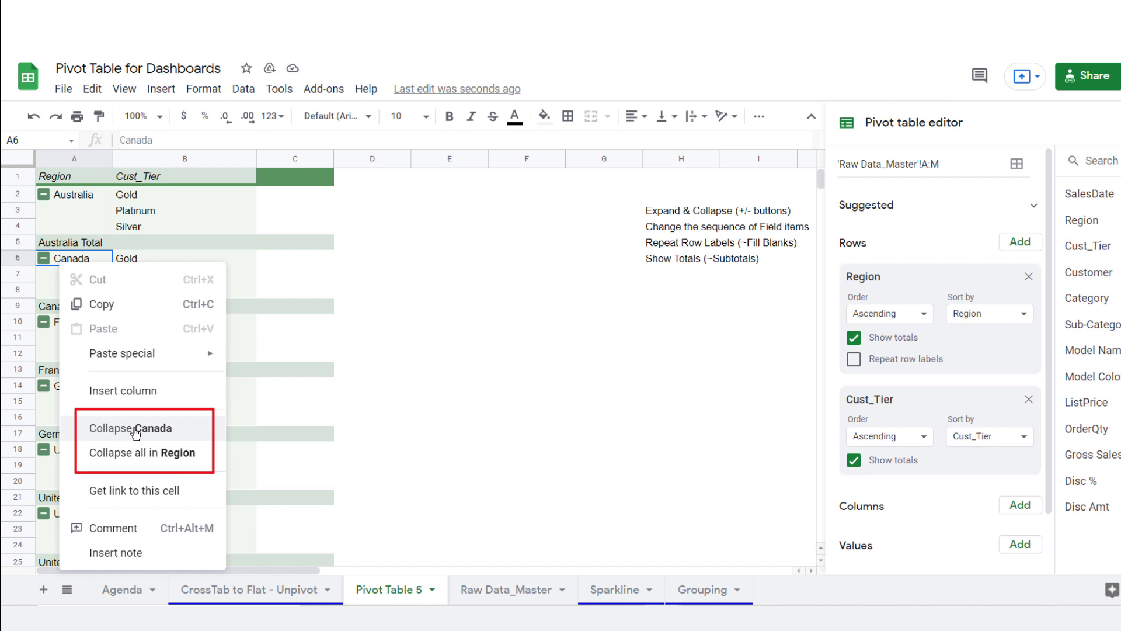
{"action": "left_click", "coordinate": [142, 453]}
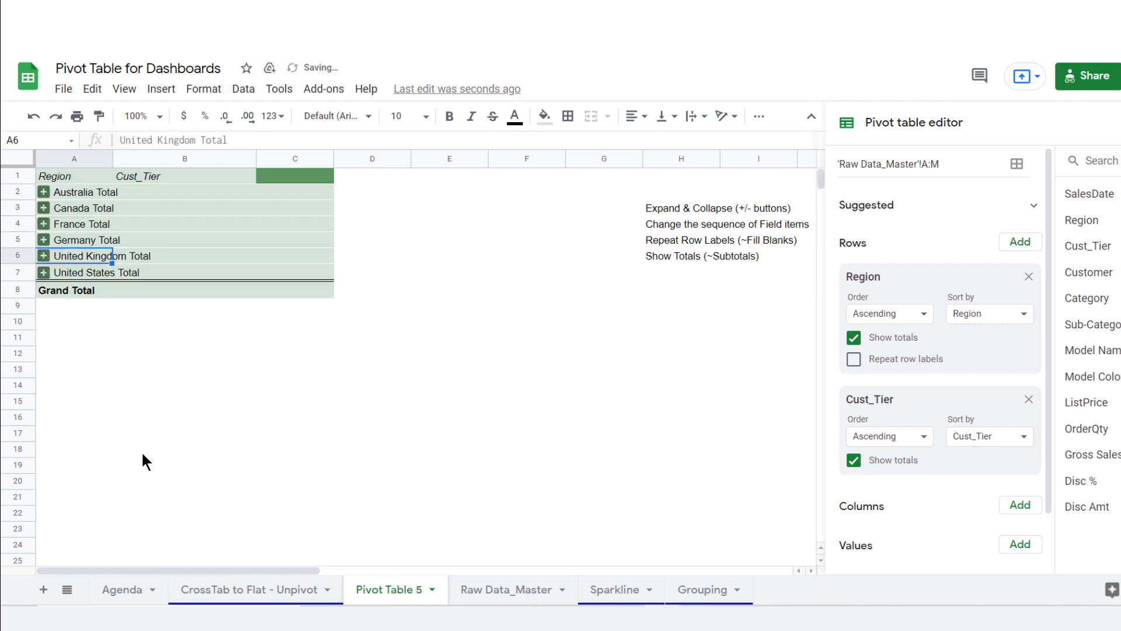
{"action": "right_click", "coordinate": [58, 190]}
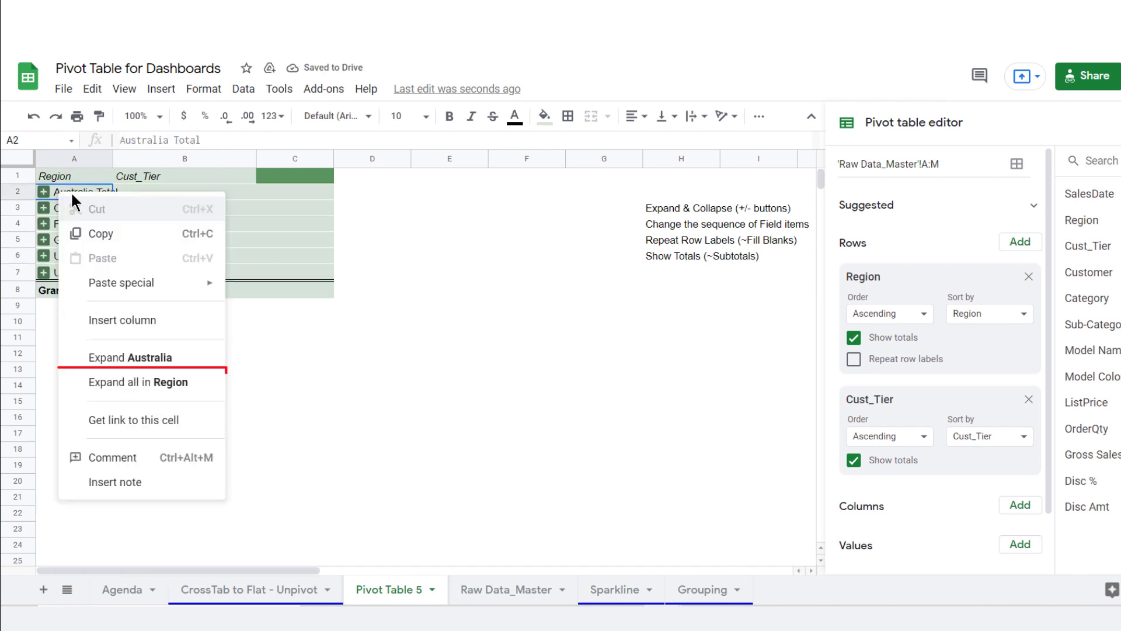
{"action": "left_click", "coordinate": [131, 383]}
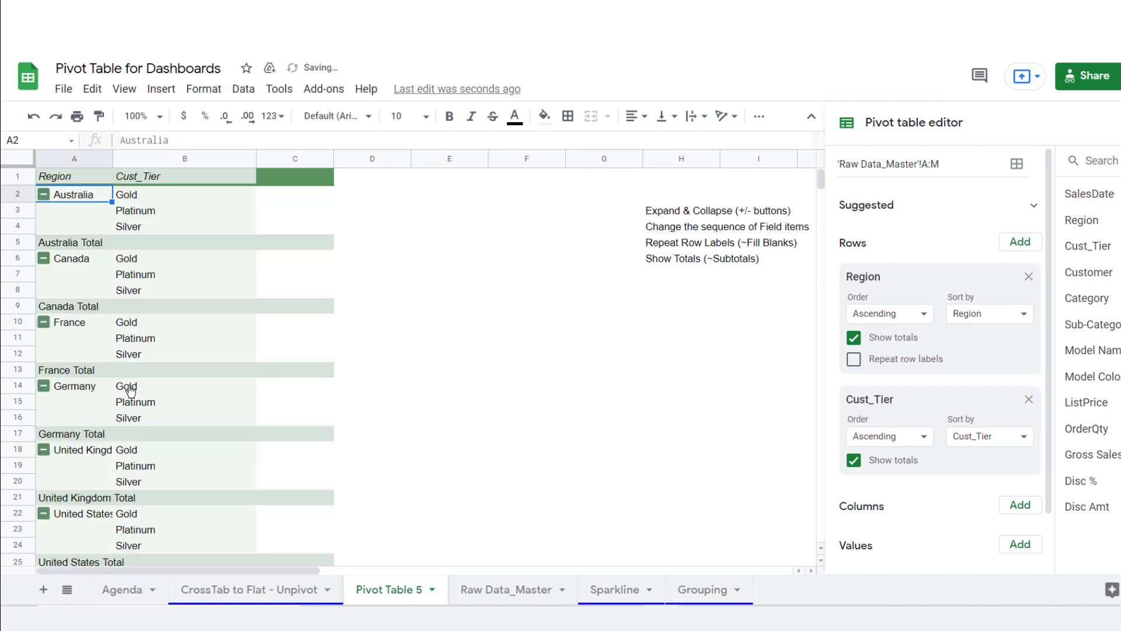
{"action": "left_click", "coordinate": [671, 212]}
{"action": "left_click_drag", "start_coordinate": [671, 213], "coordinate": [777, 217]}
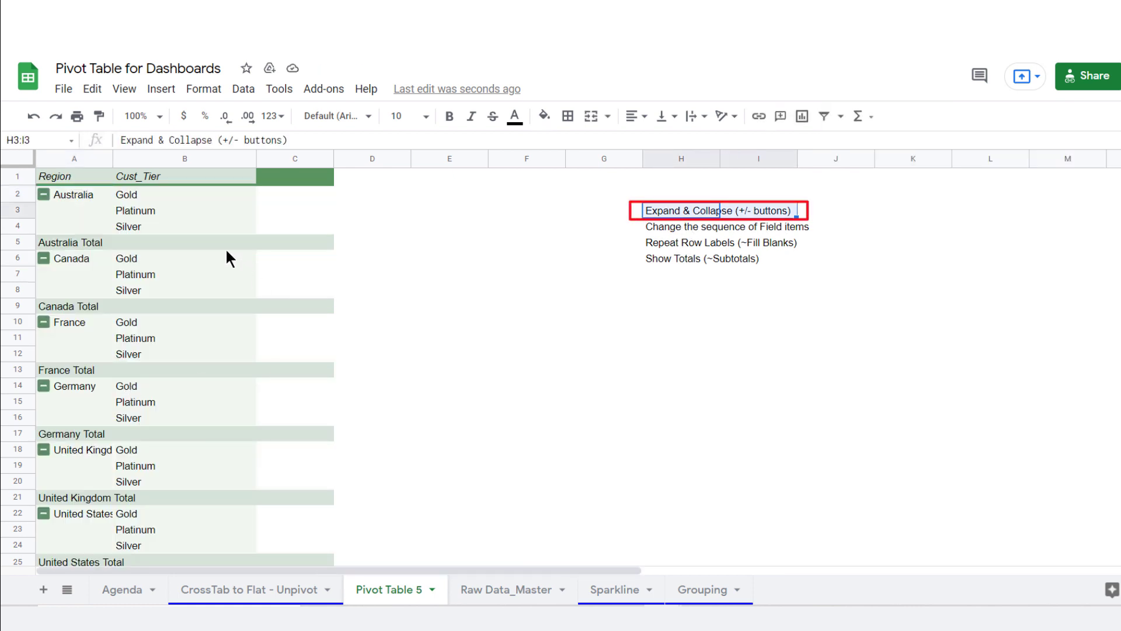
Move Cust_Tier above Region in the pivot table's row fields.
{"action": "left_click", "coordinate": [225, 246]}
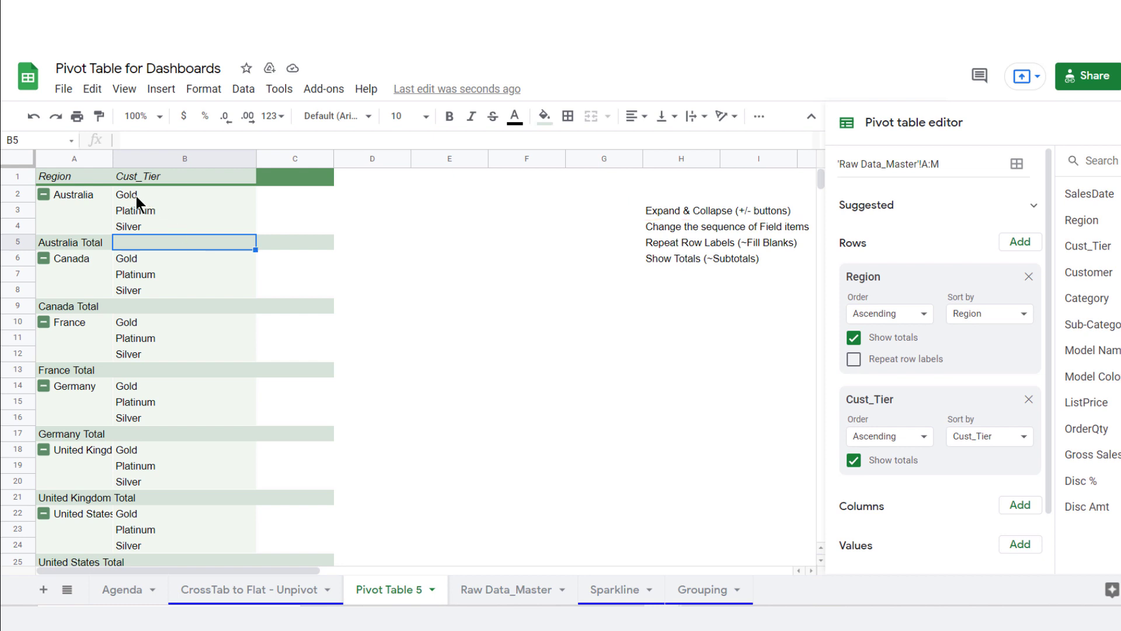
{"action": "left_click", "coordinate": [146, 225]}
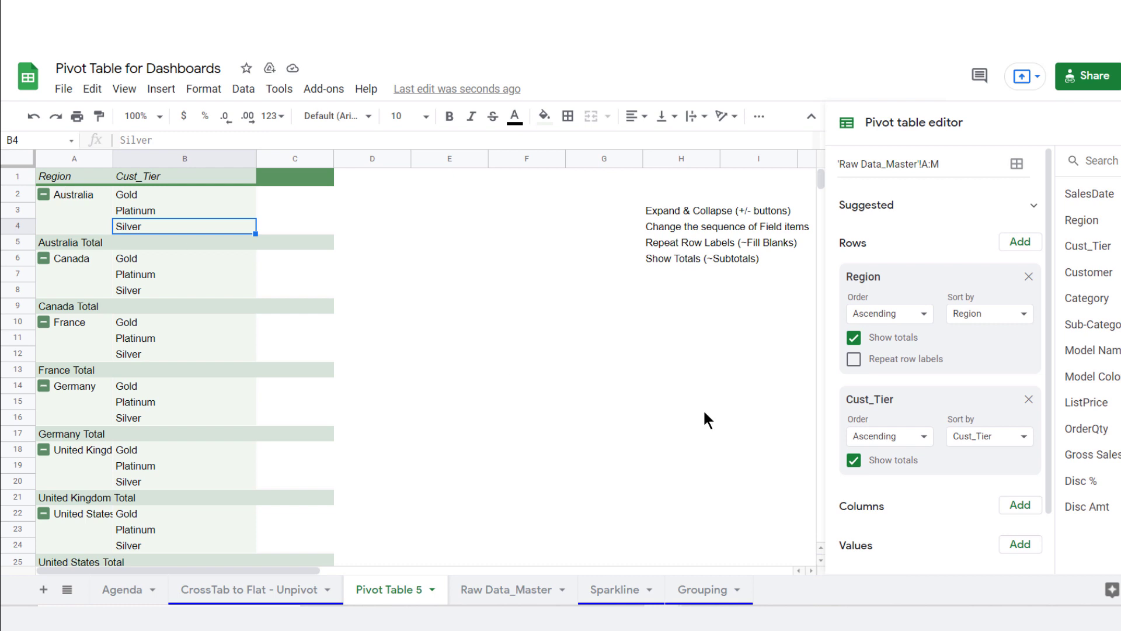
{"action": "left_click_drag", "start_coordinate": [898, 400], "coordinate": [920, 276]}
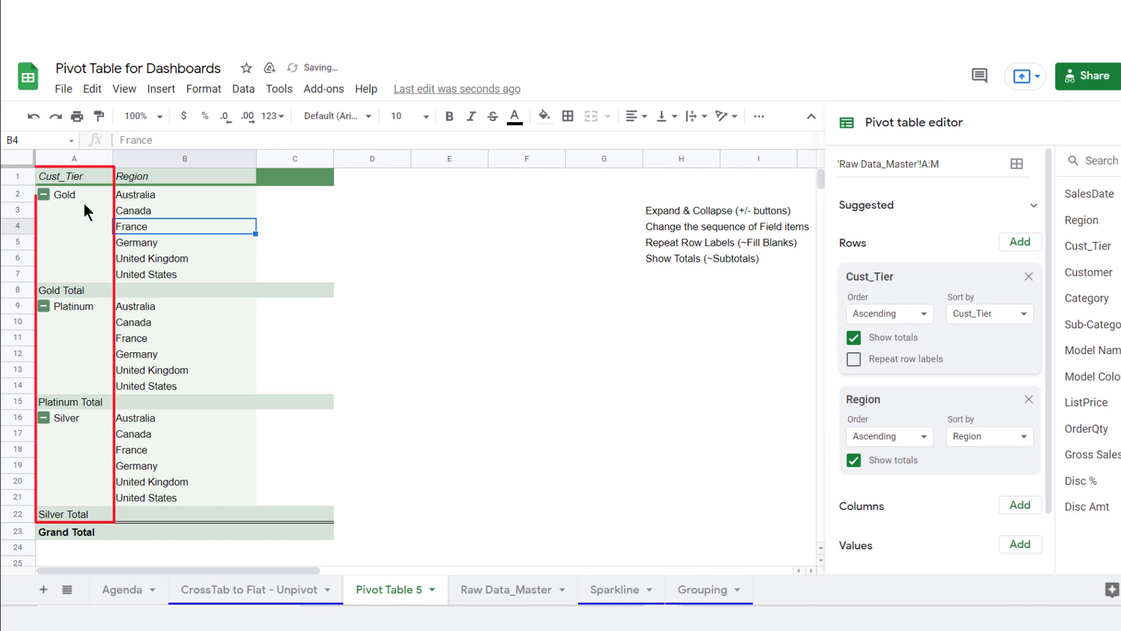
Check the Gold, Platinum and Silver labels, the regions under Gold and the first two topic notes against the new field order.
{"action": "left_click", "coordinate": [69, 191]}
{"action": "left_click", "coordinate": [69, 308]}
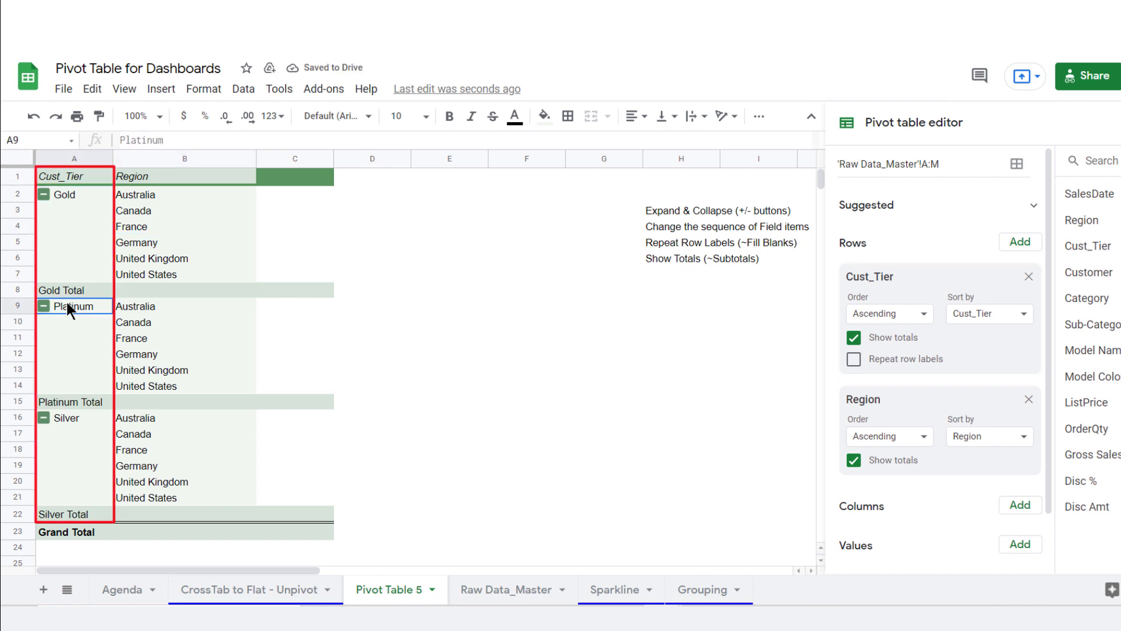
{"action": "left_click", "coordinate": [68, 417]}
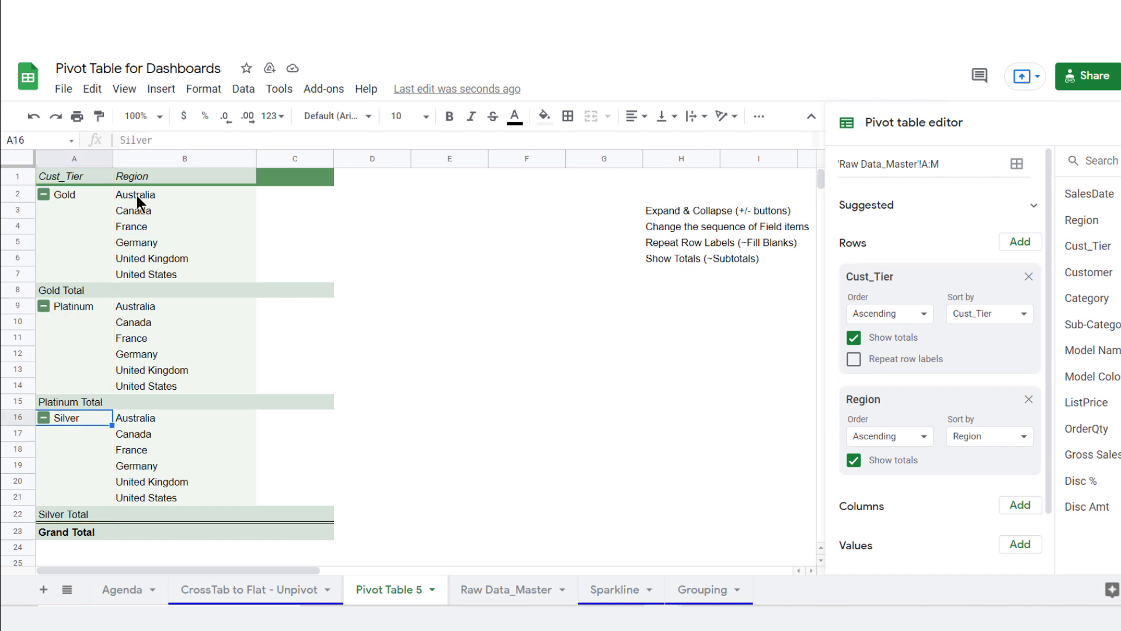
{"action": "left_click_drag", "start_coordinate": [137, 199], "coordinate": [124, 272]}
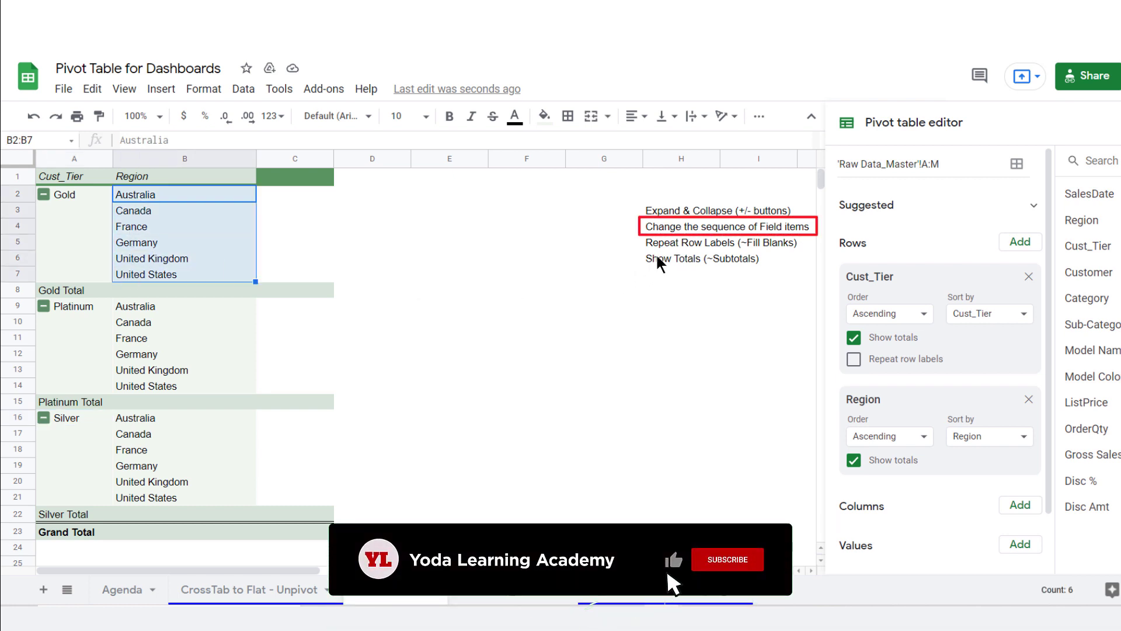
{"action": "left_click_drag", "start_coordinate": [671, 213], "coordinate": [672, 229]}
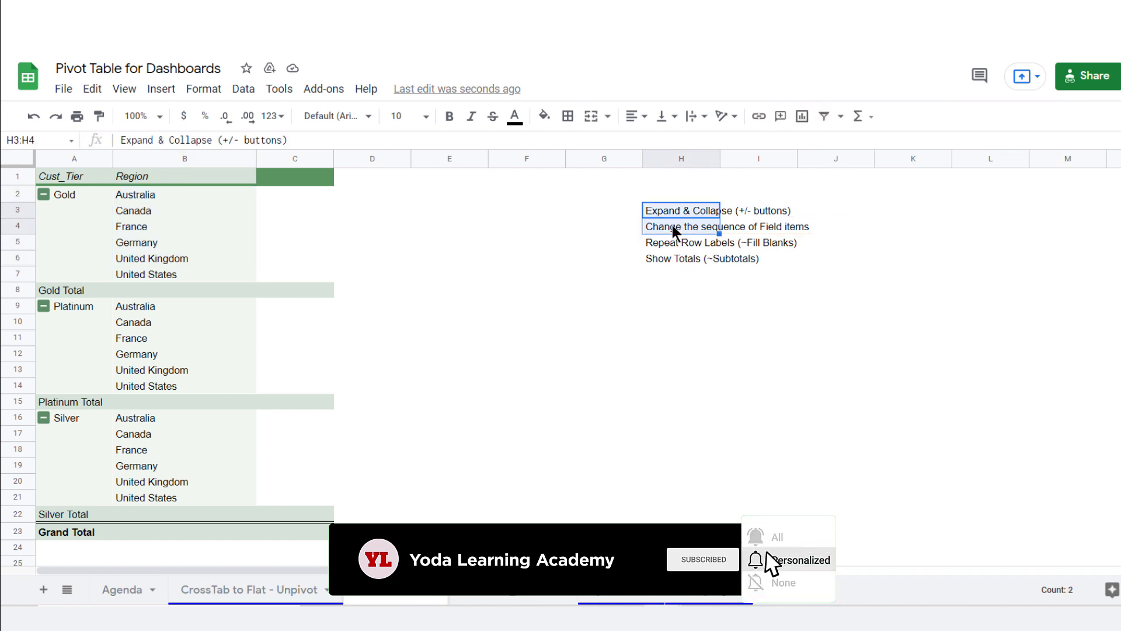
{"action": "left_click", "coordinate": [191, 244]}
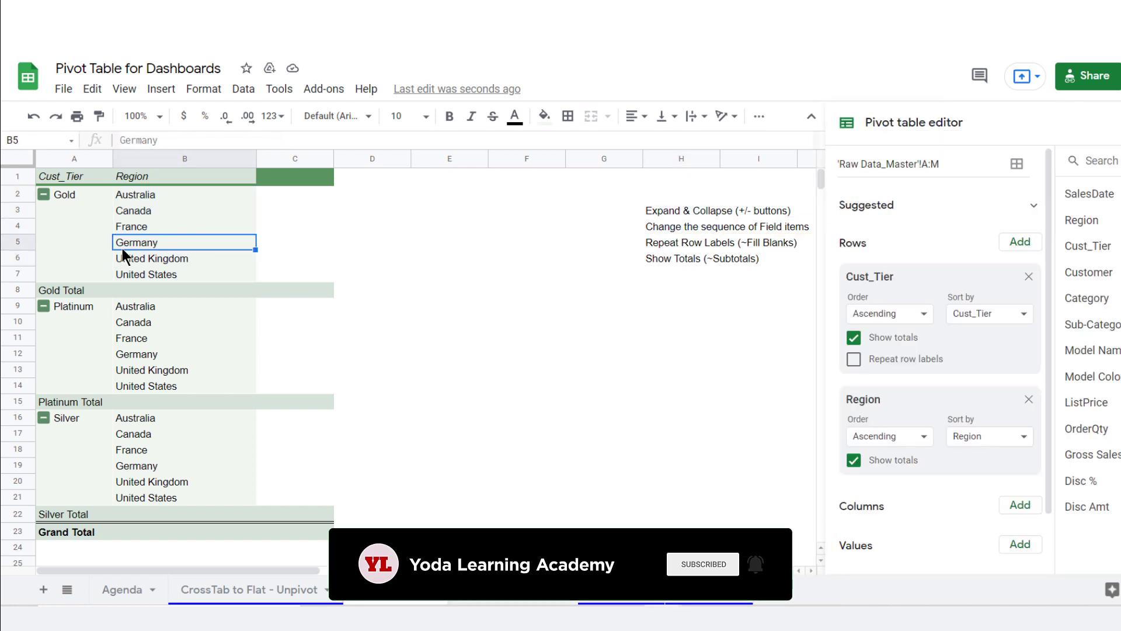
Examine the blank cells beneath the Cust_Tier labels and the cell options offered for the Gold group.
{"action": "left_click_drag", "start_coordinate": [72, 208], "coordinate": [67, 277]}
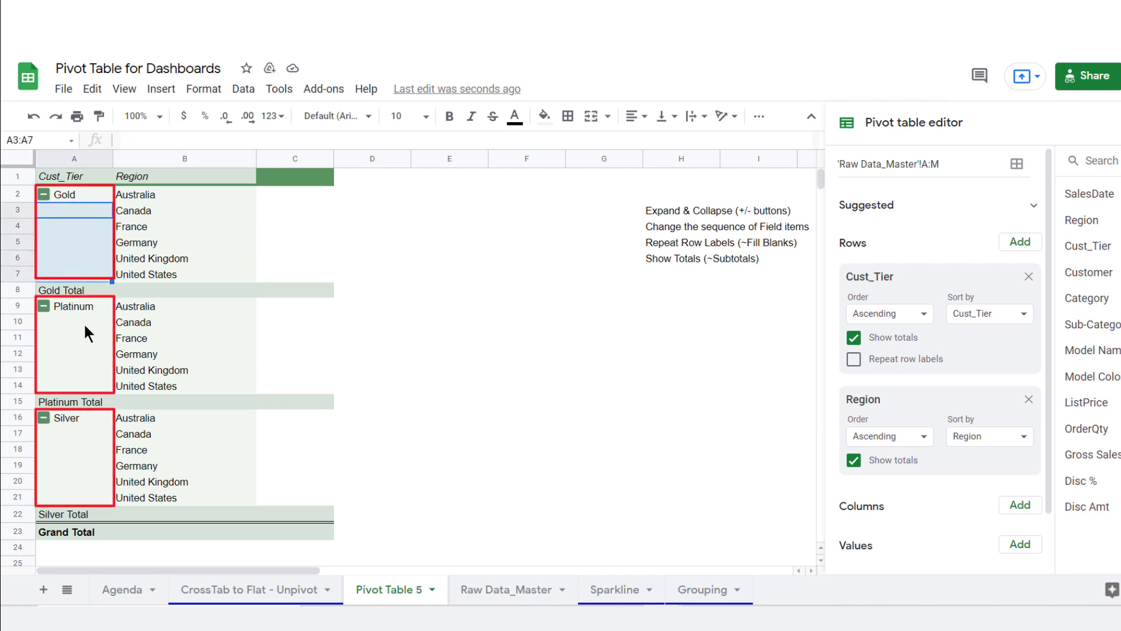
{"action": "left_click_drag", "start_coordinate": [83, 322], "coordinate": [74, 481]}
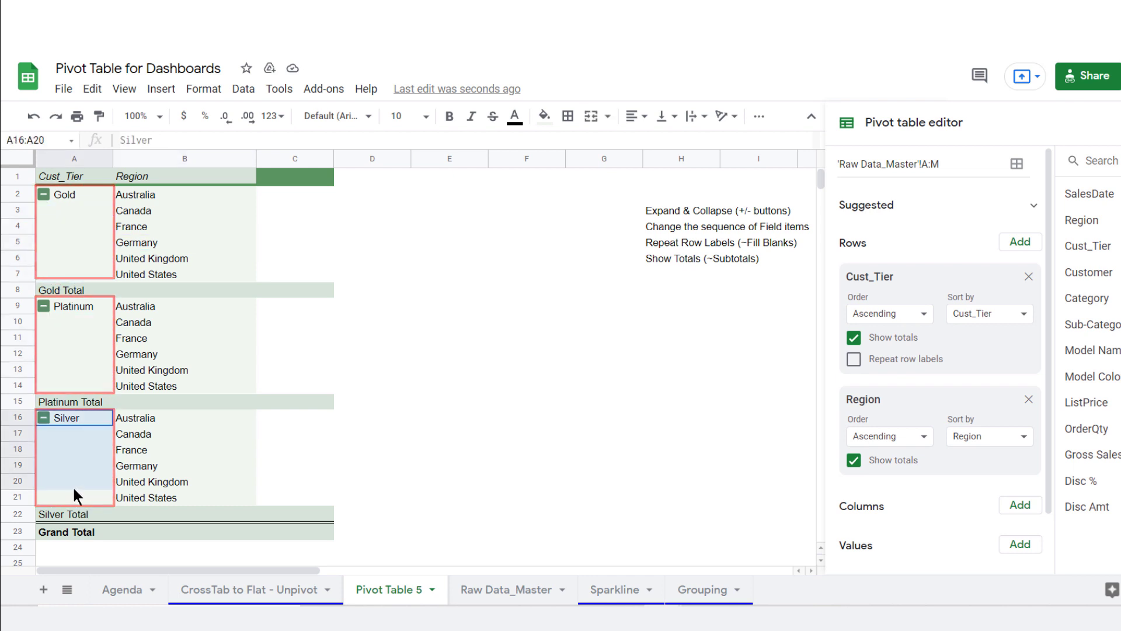
{"action": "right_click", "coordinate": [66, 226]}
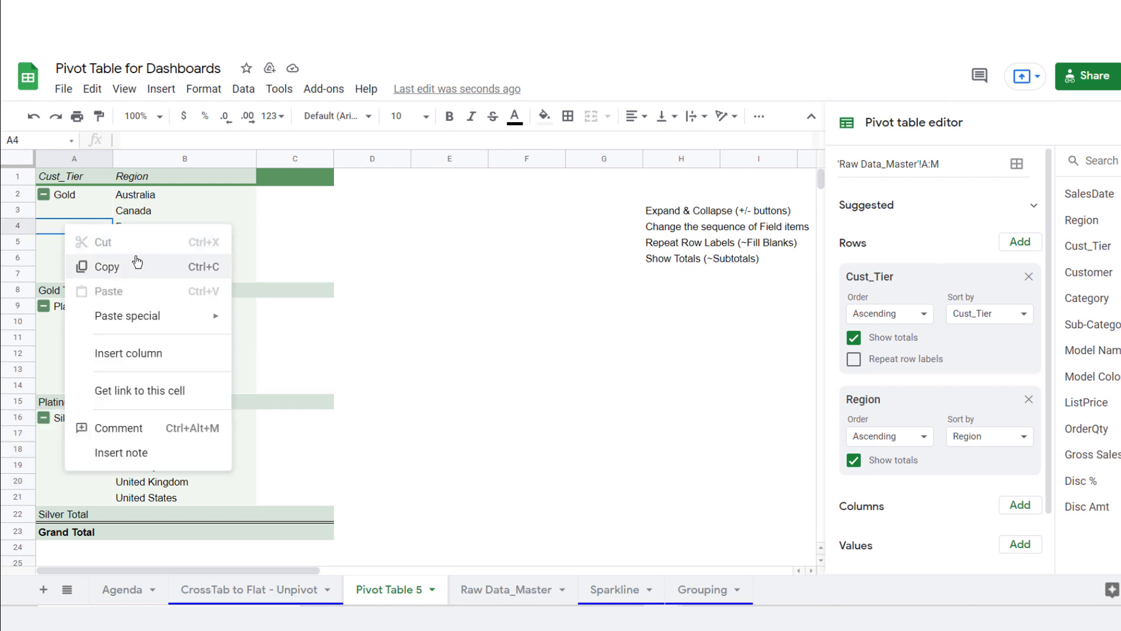
{"action": "right_click", "coordinate": [83, 193]}
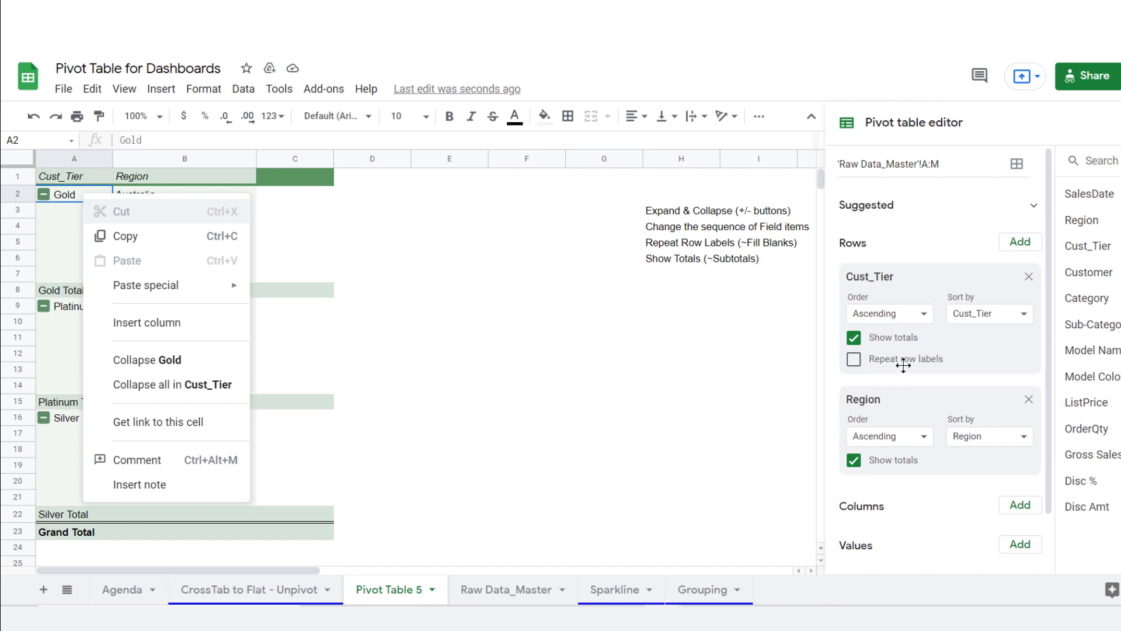
Turn repeated row labels for Cust_Tier on and off again.
{"action": "left_click", "coordinate": [855, 361]}
{"action": "left_click", "coordinate": [856, 362]}
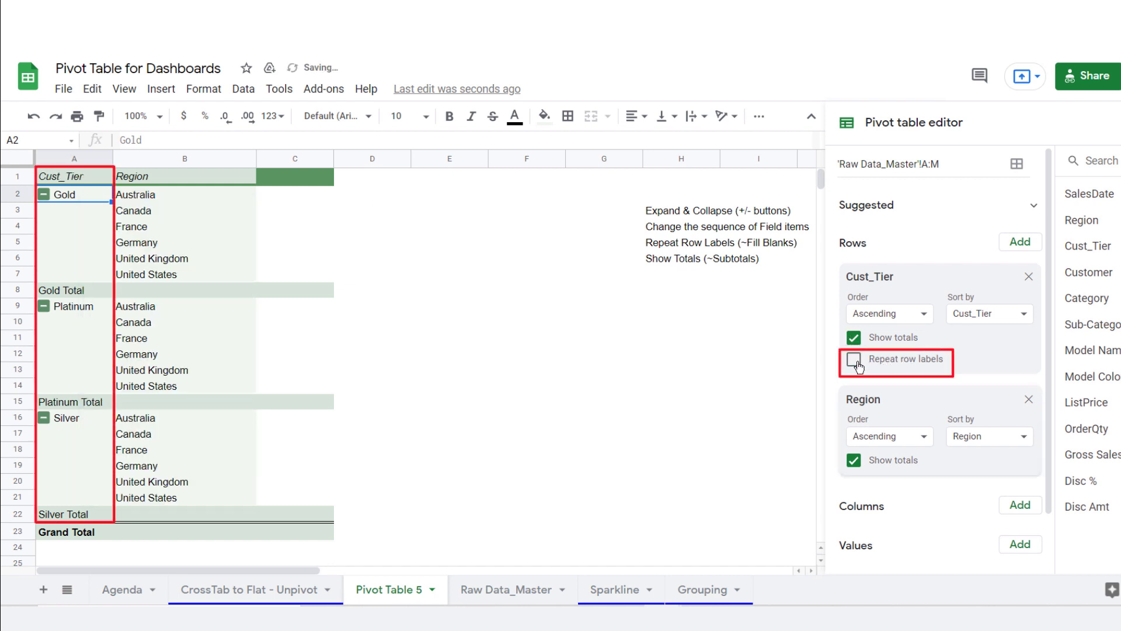
{"action": "left_click", "coordinate": [855, 362]}
{"action": "left_click", "coordinate": [856, 361]}
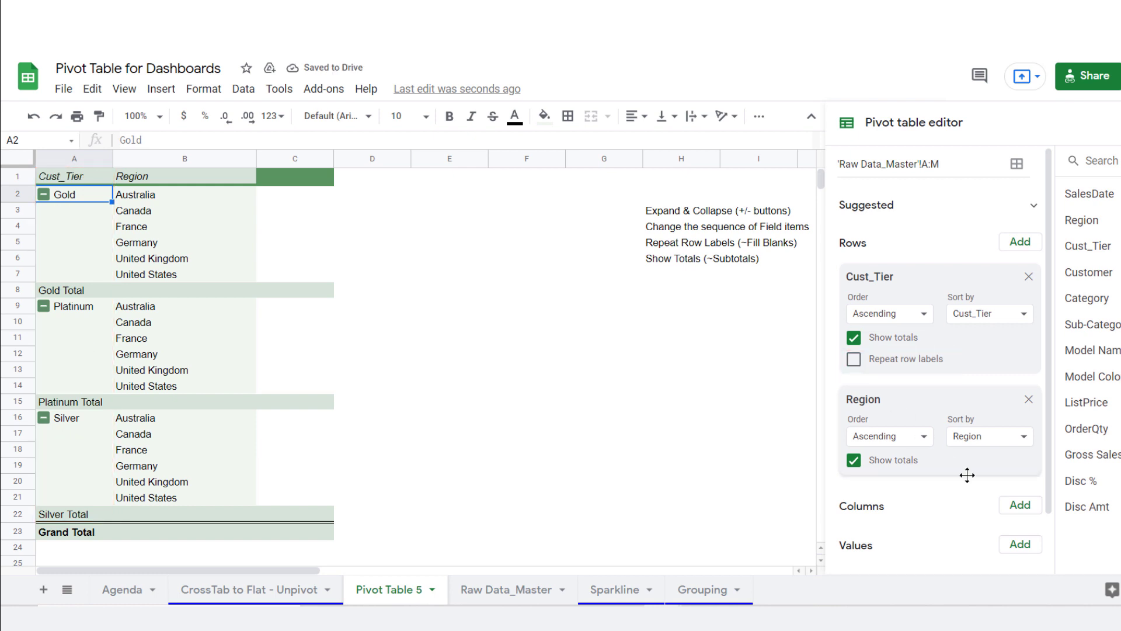
Add Gross Sales Amt as a value field and check the Gold Total row and the grand total.
{"action": "left_click", "coordinate": [1020, 545]}
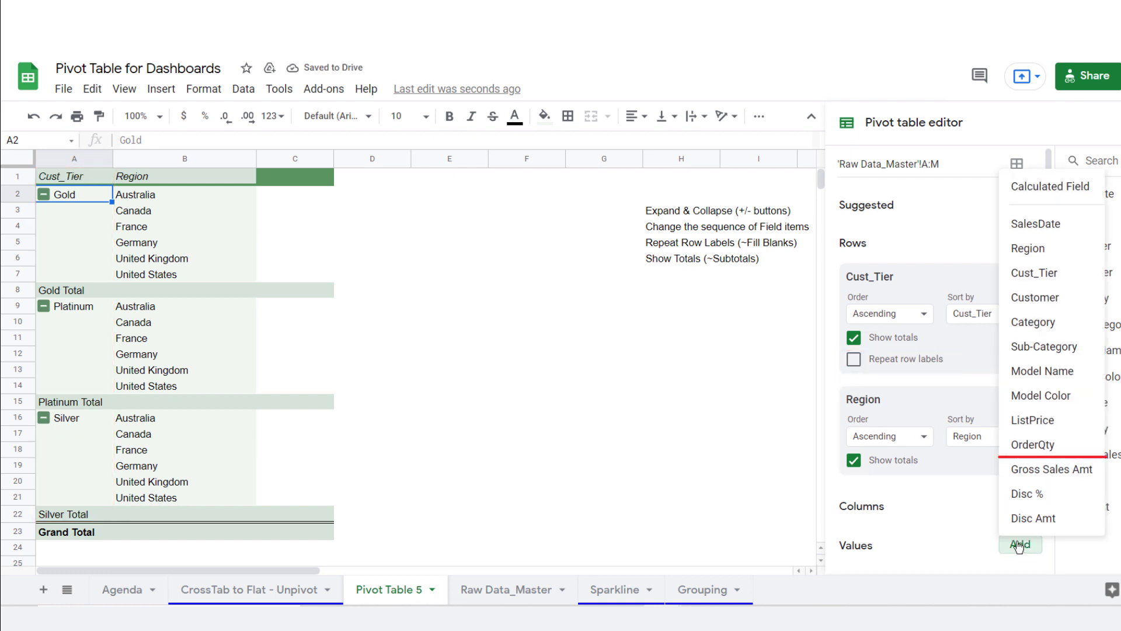
{"action": "left_click", "coordinate": [1029, 475]}
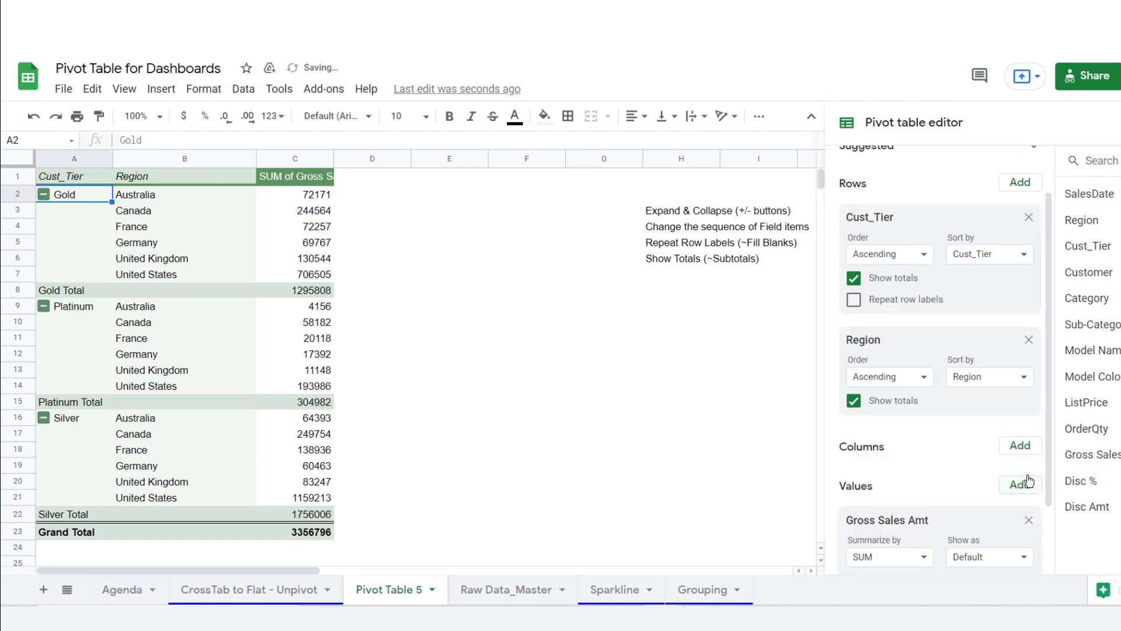
{"action": "left_click_drag", "start_coordinate": [65, 289], "coordinate": [331, 290]}
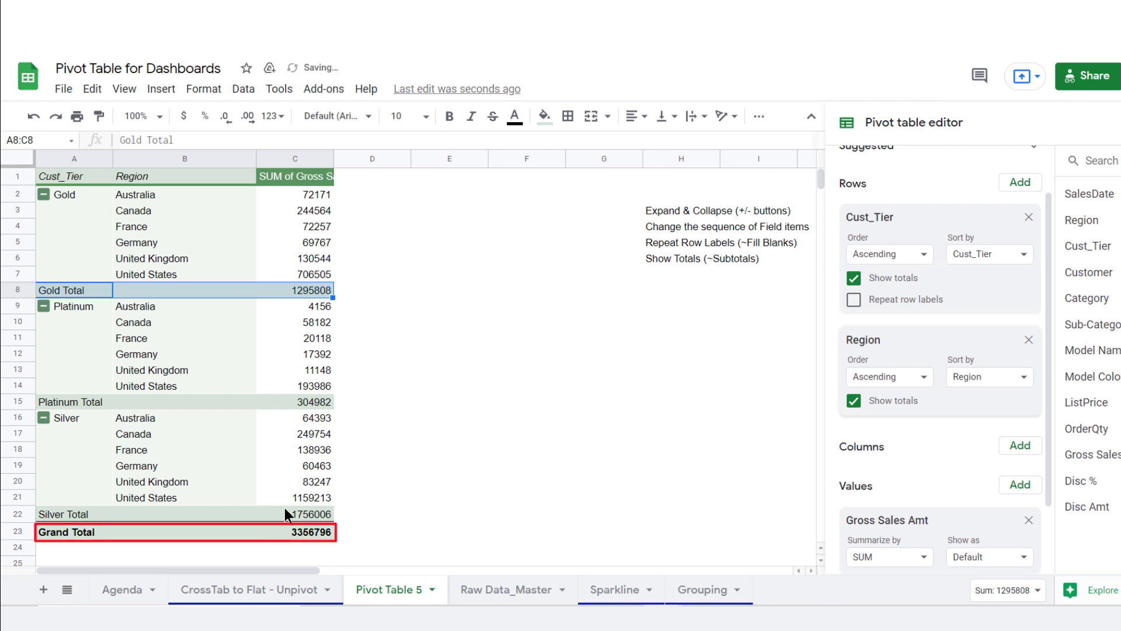
{"action": "mouse_move", "coordinate": [86, 197]}
{"action": "left_mouse_down"}
{"action": "mouse_move", "coordinate": [70, 284]}
{"action": "mouse_move", "coordinate": [82, 481]}
{"action": "left_mouse_up"}
{"action": "left_click", "coordinate": [306, 531]}
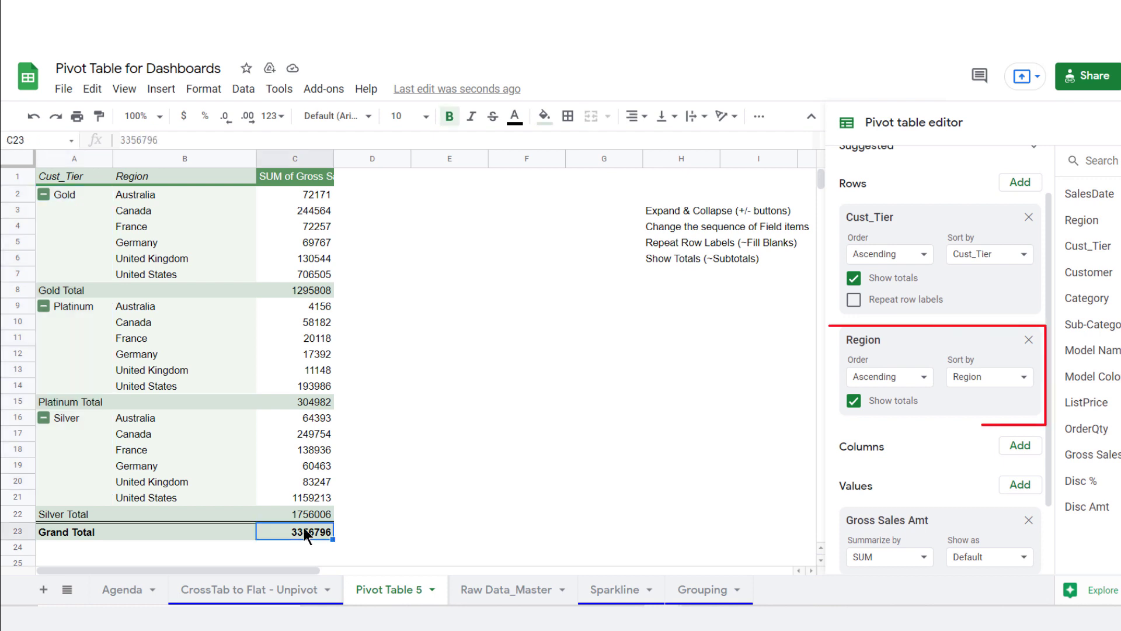
Turn off Show totals for the Region row field and check the Gold group's rows.
{"action": "left_click", "coordinate": [853, 402]}
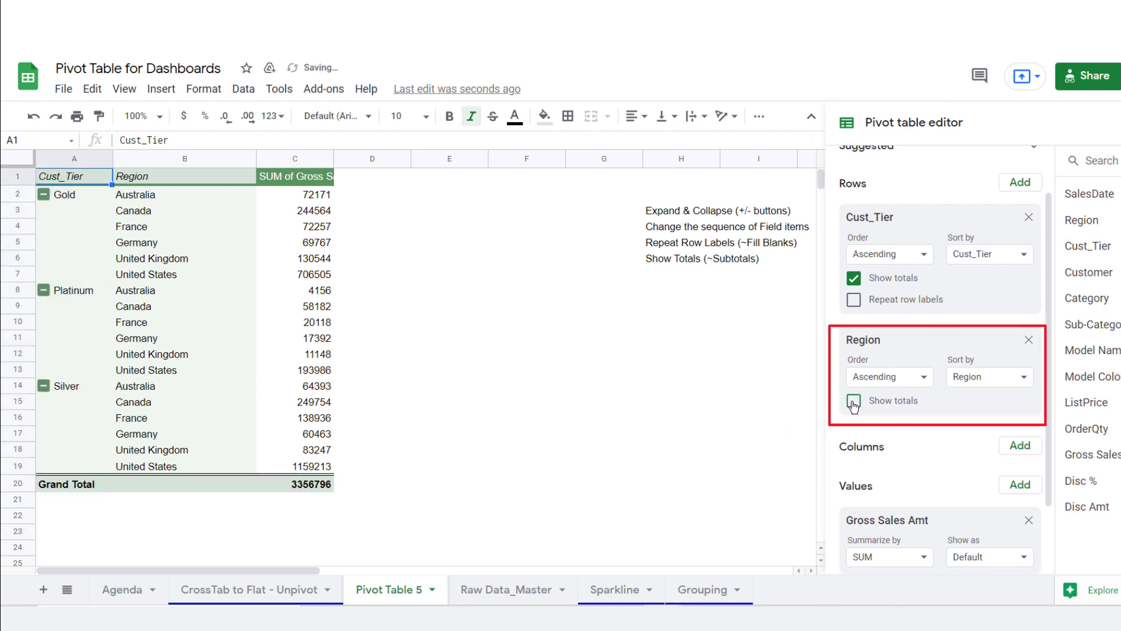
{"action": "left_click", "coordinate": [853, 401]}
{"action": "left_click", "coordinate": [853, 402]}
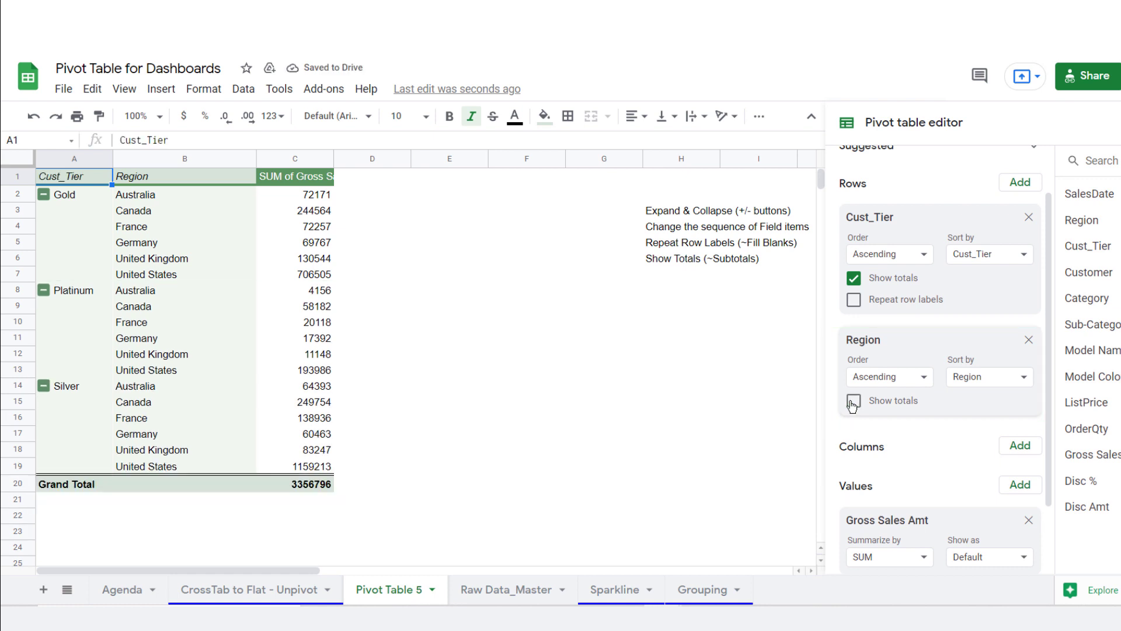
{"action": "right_click", "coordinate": [77, 194]}
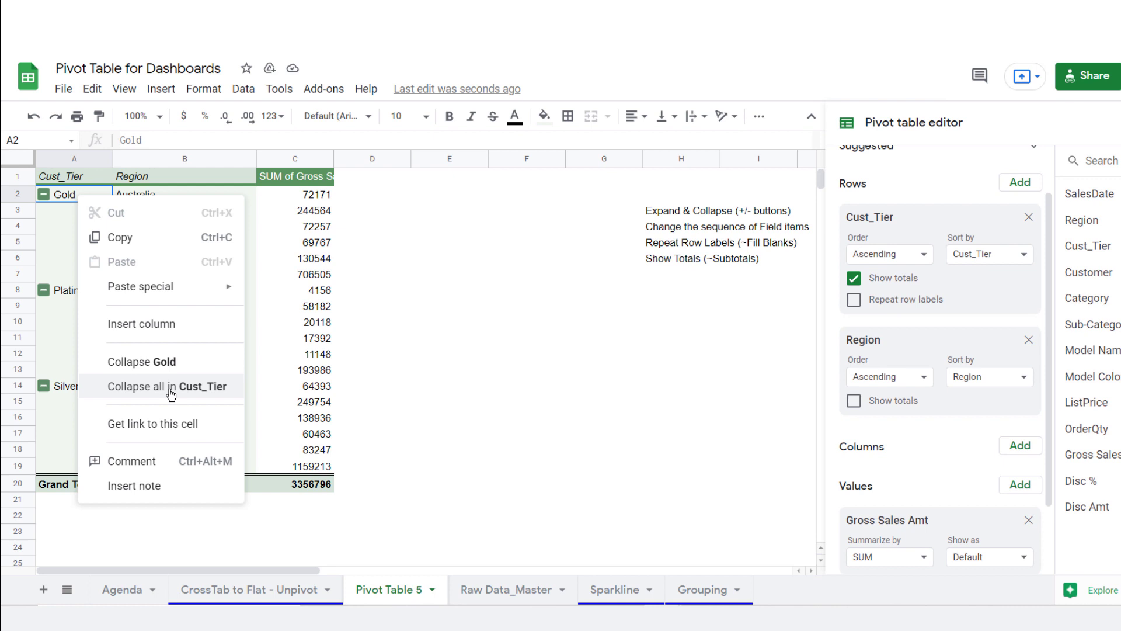
{"action": "left_click", "coordinate": [328, 274]}
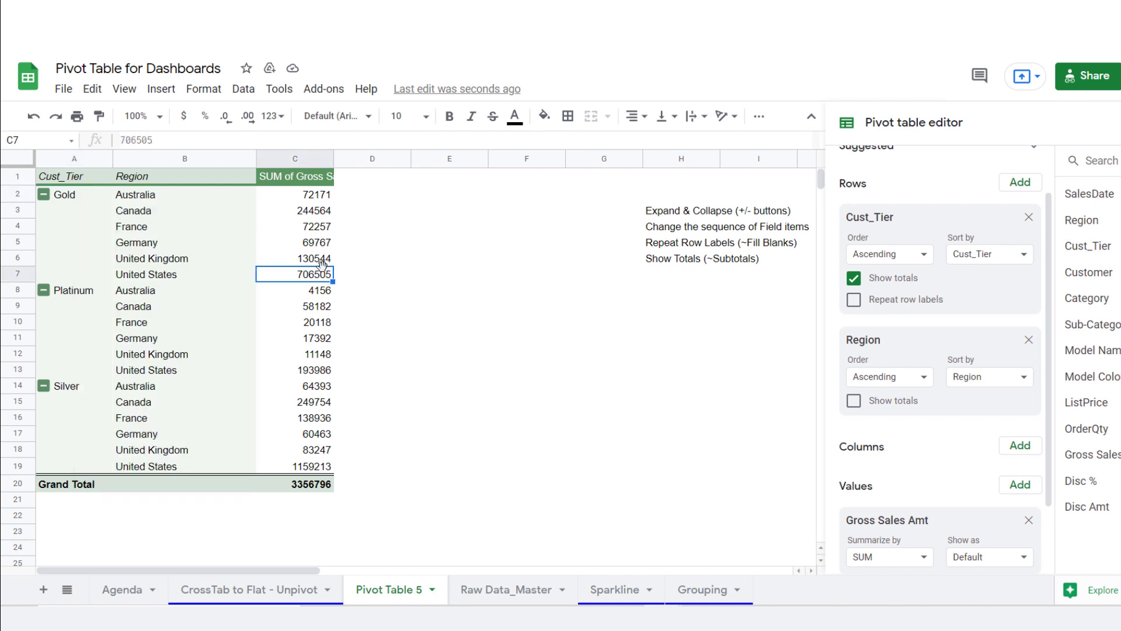
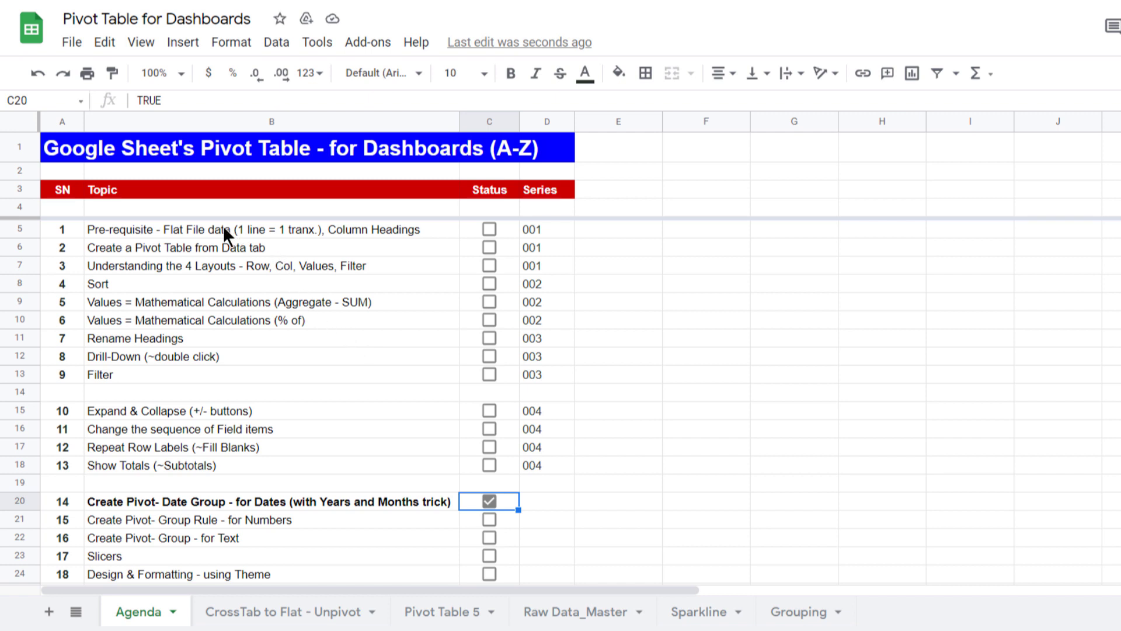
Review topics 1 to 13 on the Agenda sheet and select topic 14 about date groups.
{"action": "left_click_drag", "start_coordinate": [224, 229], "coordinate": [196, 375]}
{"action": "scroll", "coordinate": [213, 398], "scroll_direction": "down", "scroll_amount": 2}
{"action": "scroll", "coordinate": [214, 400], "scroll_direction": "down", "scroll_amount": 2}
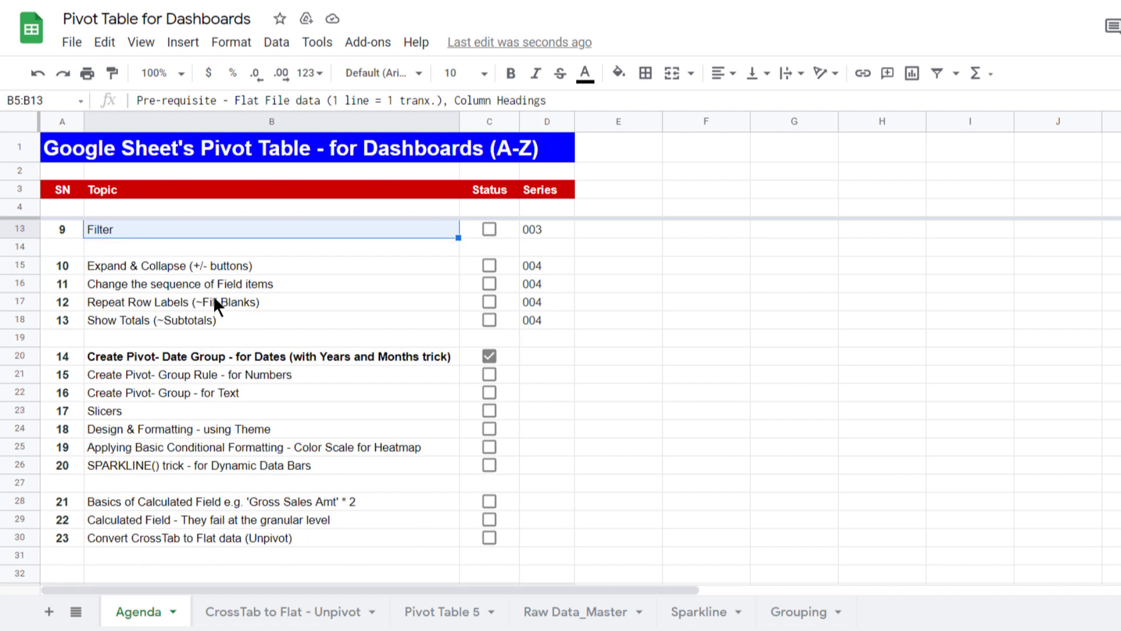
{"action": "left_click_drag", "start_coordinate": [207, 266], "coordinate": [205, 320]}
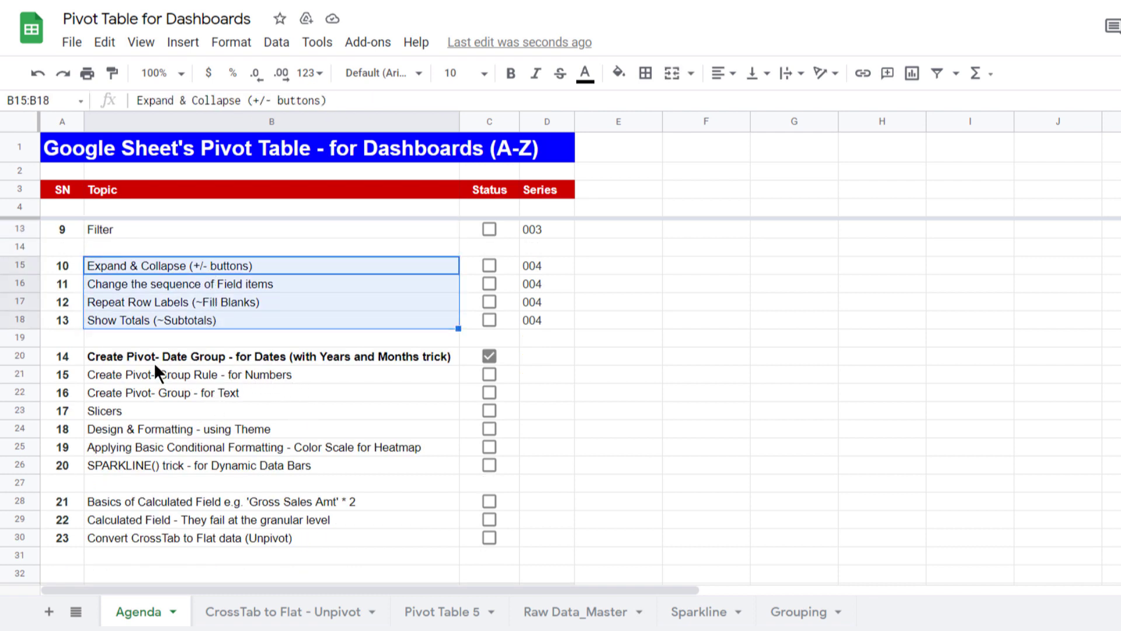
{"action": "left_click", "coordinate": [168, 354]}
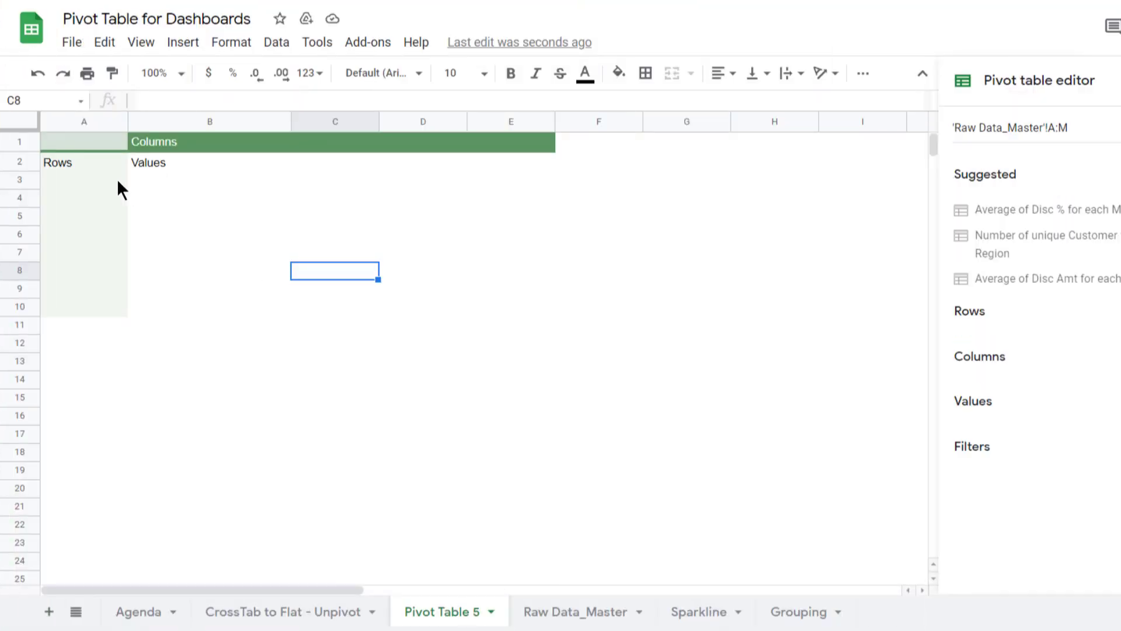
Add SalesDate as a row field in the empty pivot table on Pivot Table 5.
{"action": "left_click", "coordinate": [117, 180]}
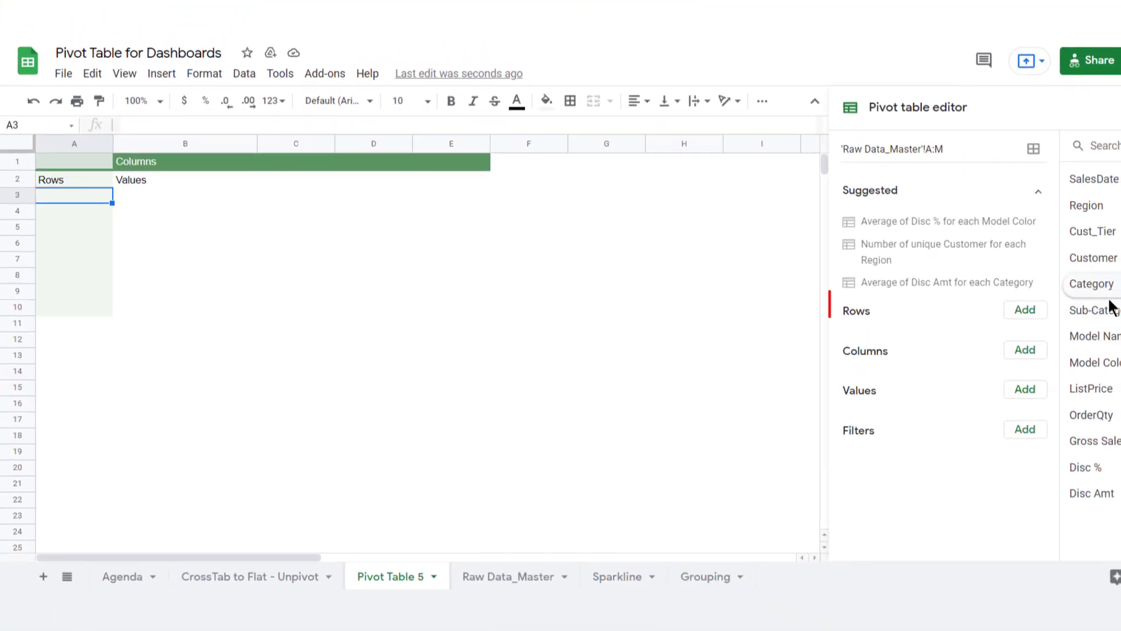
{"action": "left_click", "coordinate": [1029, 314]}
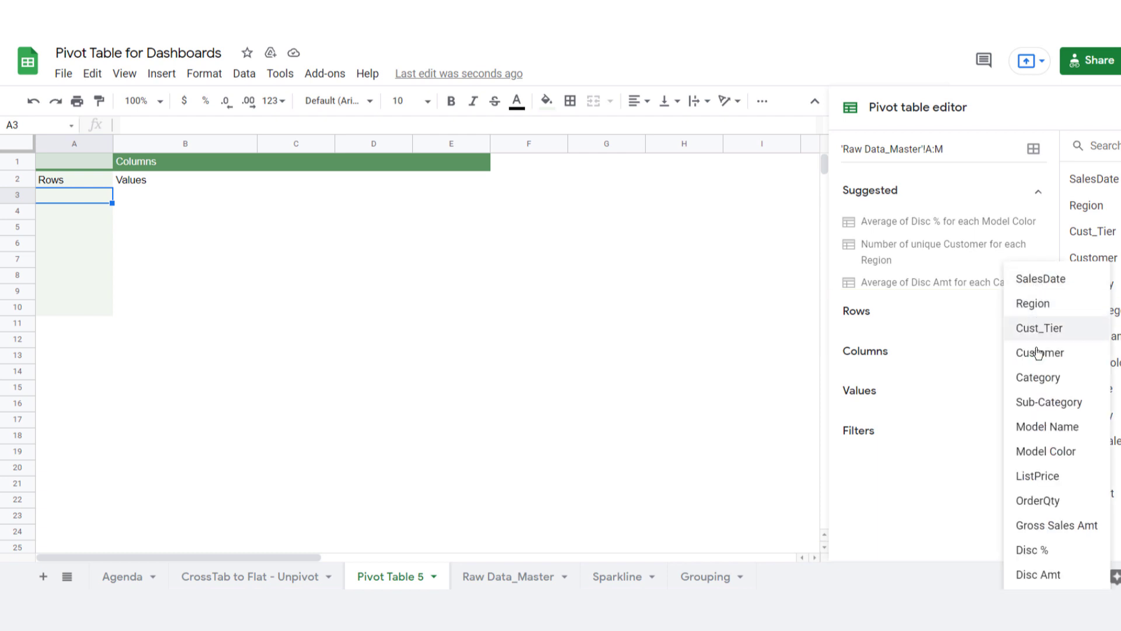
{"action": "left_click", "coordinate": [1048, 286]}
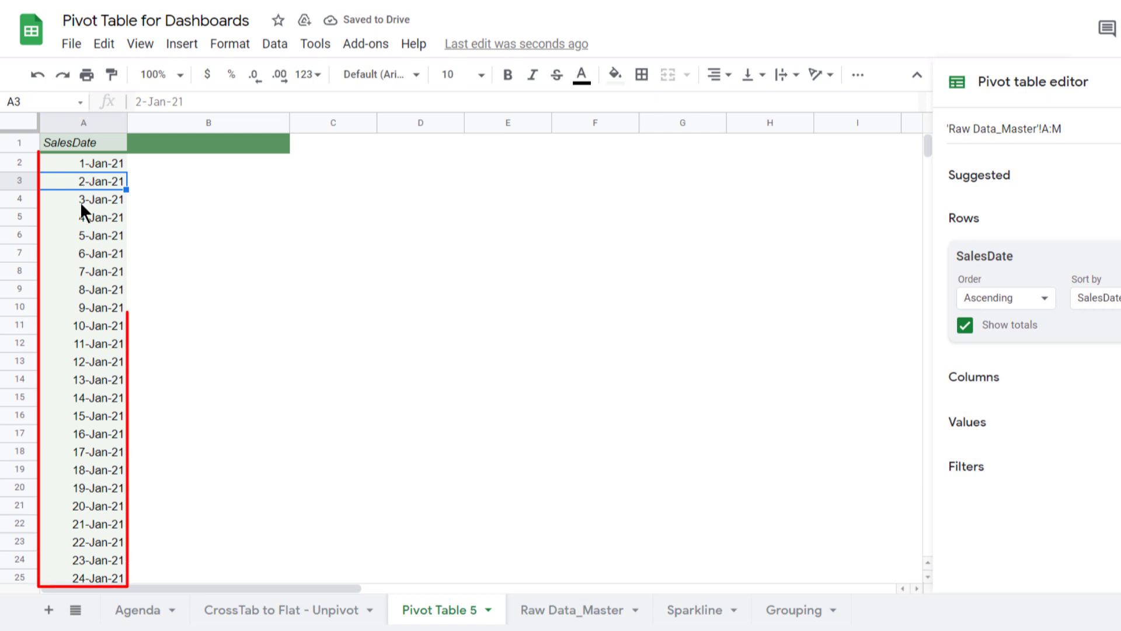
Group the SalesDate rows with a Year-Month pivot date group.
{"action": "right_click", "coordinate": [83, 232]}
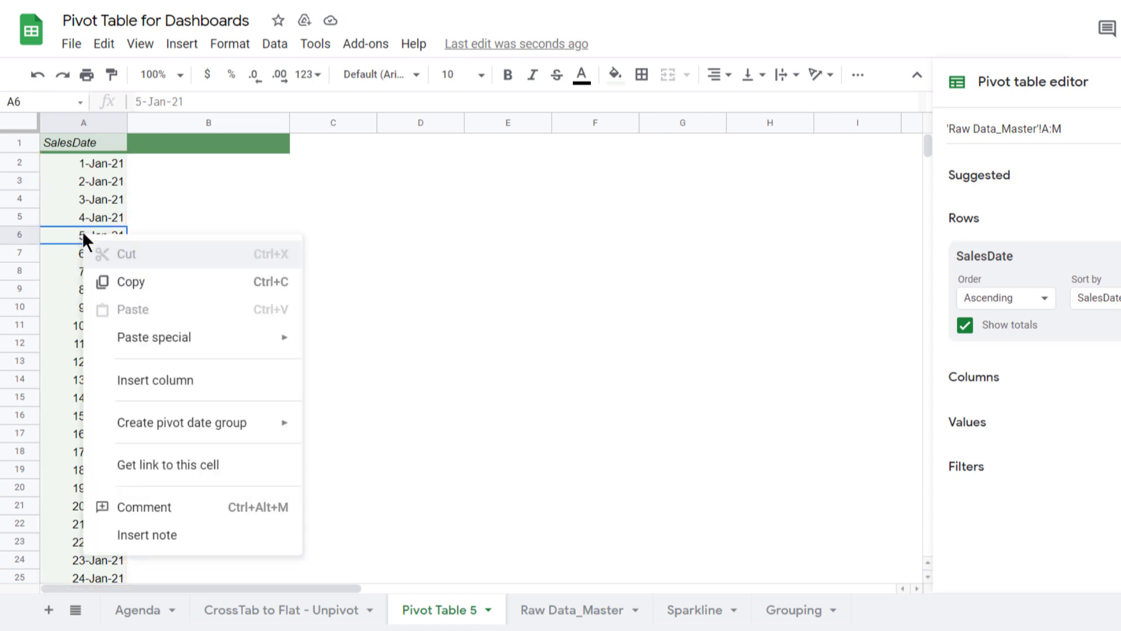
{"action": "mouse_move", "coordinate": [141, 426]}
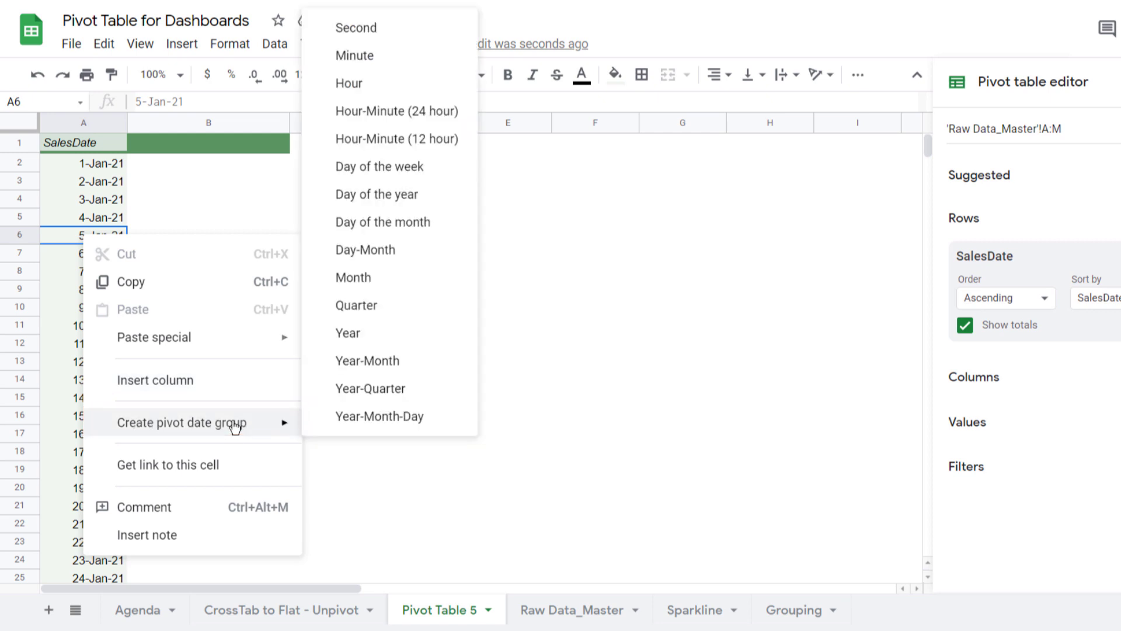
{"action": "left_click", "coordinate": [393, 368]}
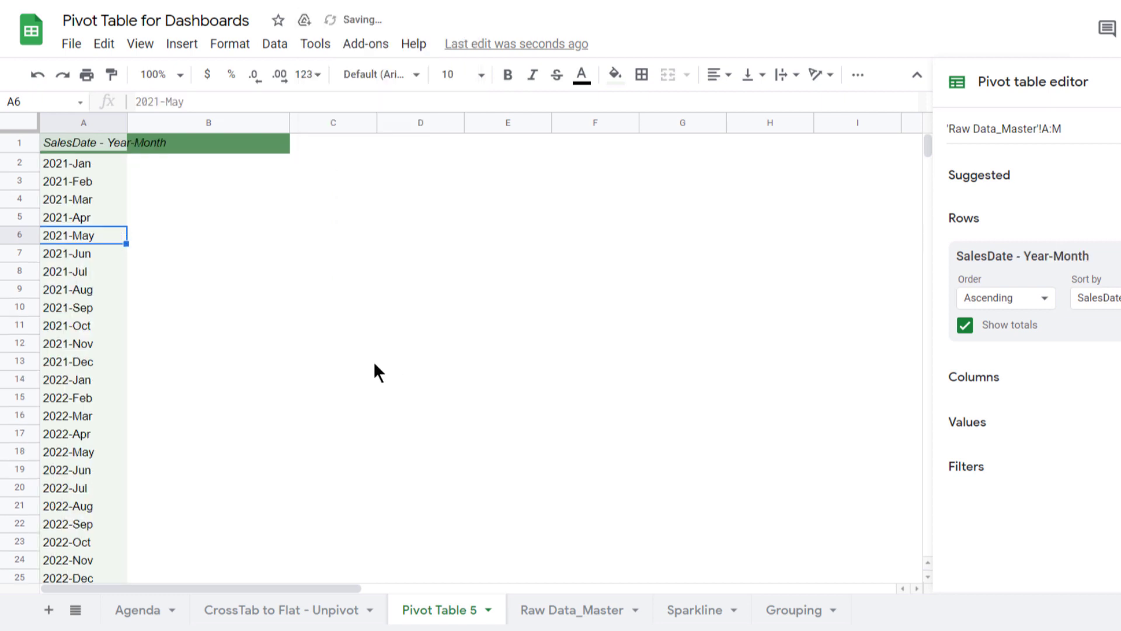
Change the SalesDate pivot date group to Year.
{"action": "right_click", "coordinate": [76, 180]}
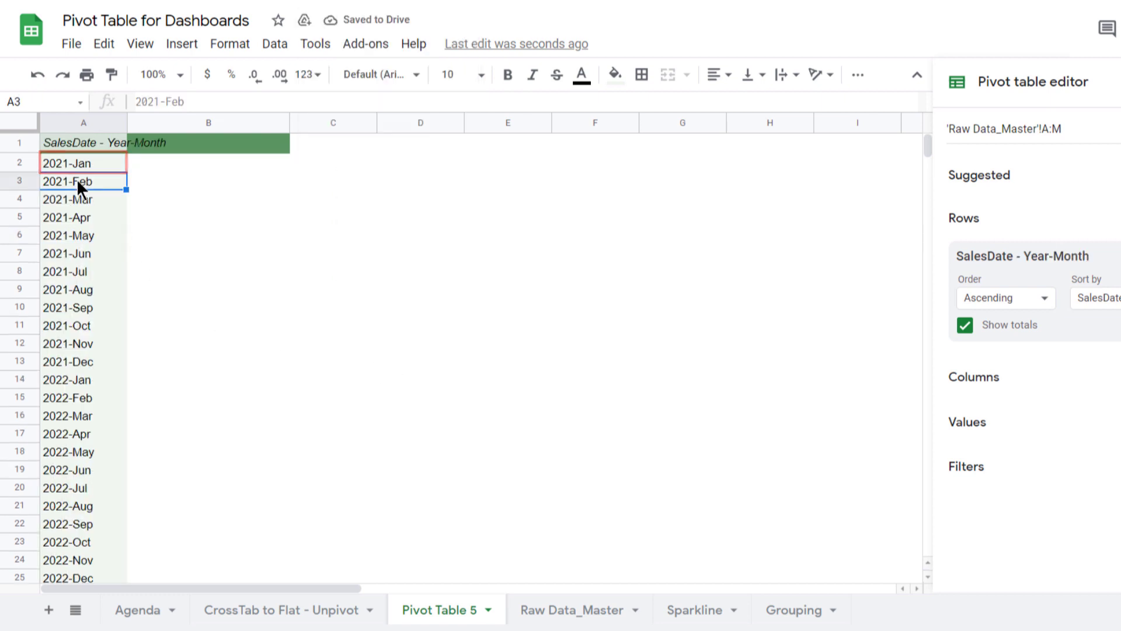
{"action": "mouse_move", "coordinate": [177, 378]}
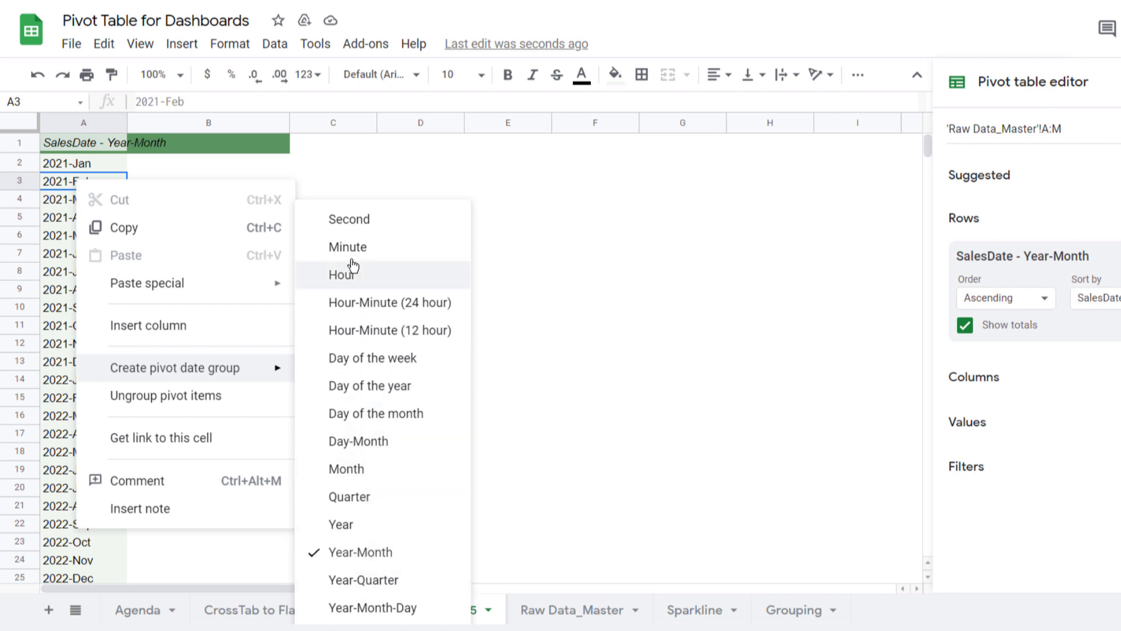
{"action": "left_click", "coordinate": [356, 528]}
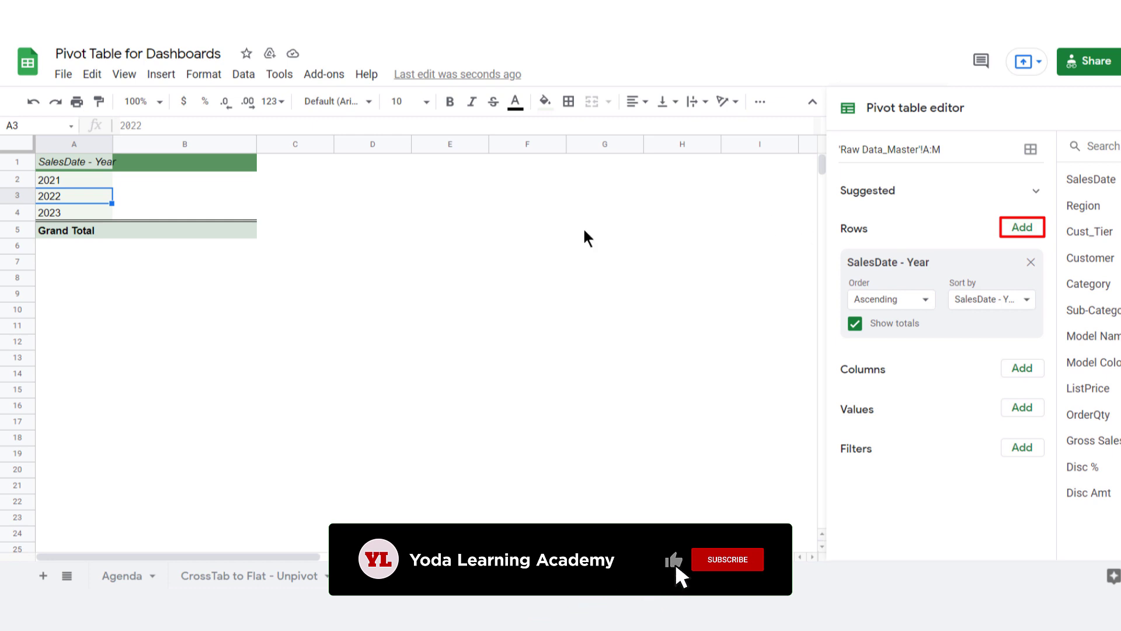
{"action": "right_click", "coordinate": [72, 194]}
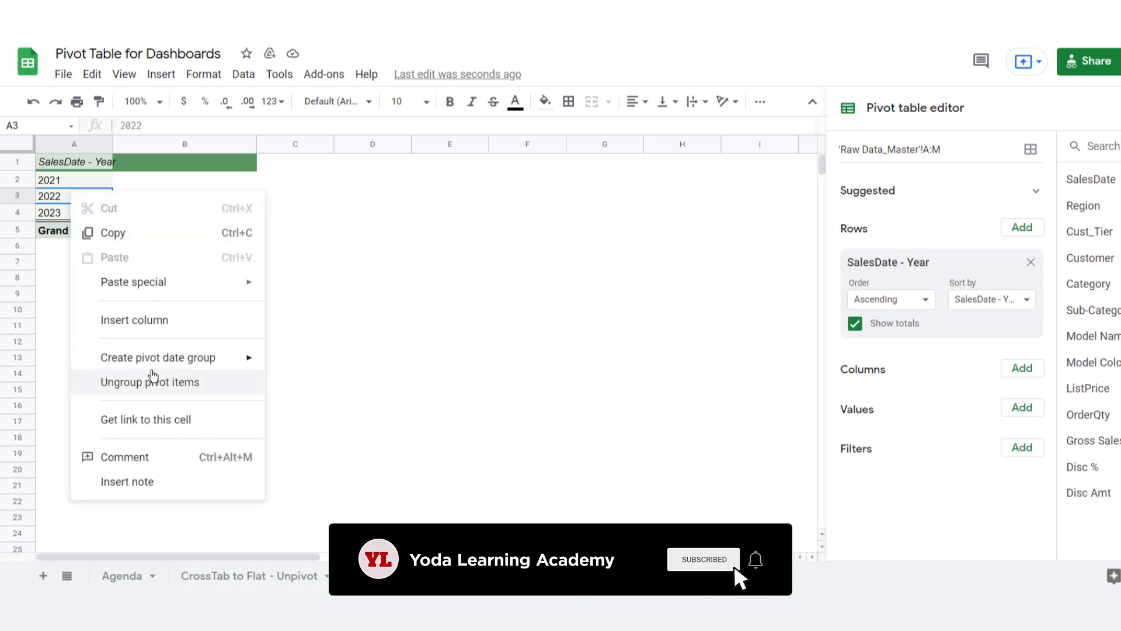
{"action": "mouse_move", "coordinate": [208, 361]}
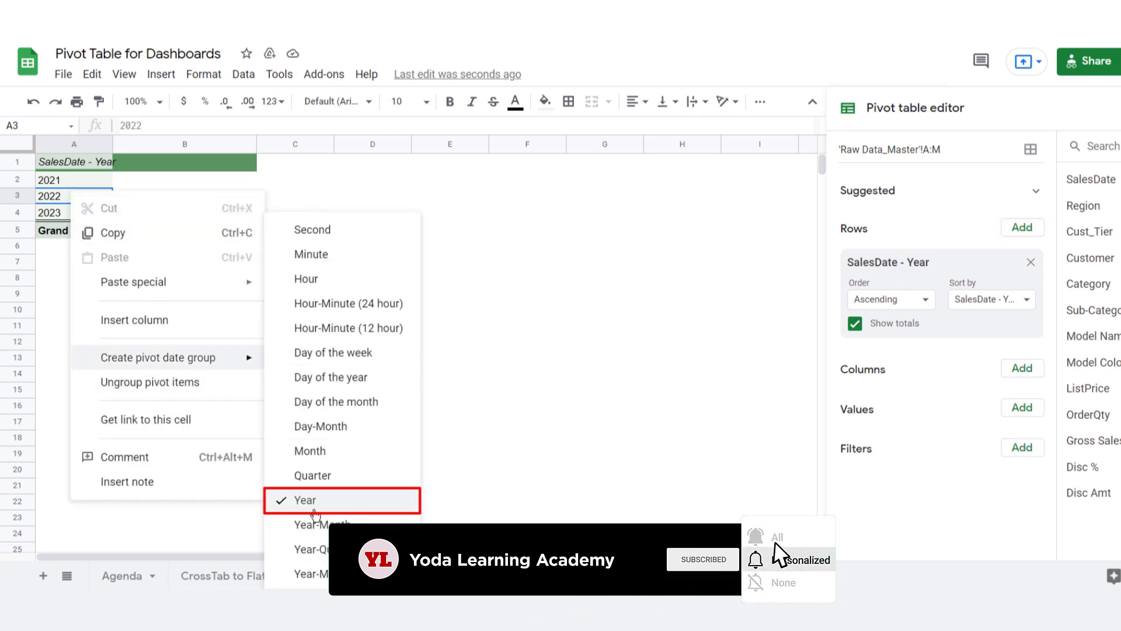
{"action": "left_click", "coordinate": [493, 330]}
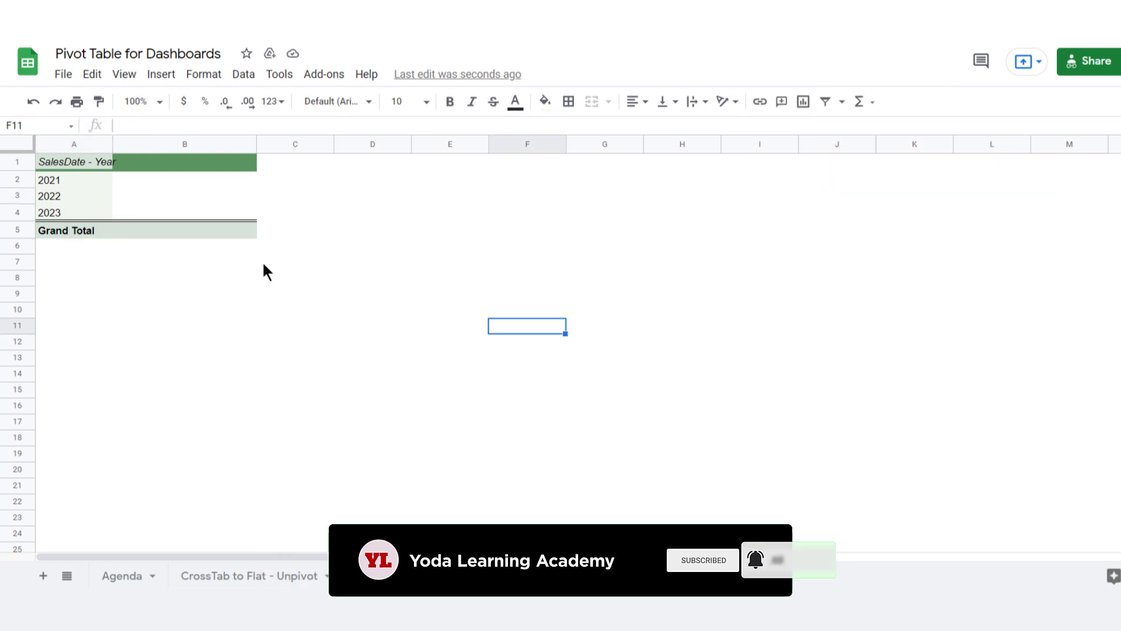
Add SalesDate a second time as a row field below the SalesDate - Year field.
{"action": "left_click", "coordinate": [126, 186]}
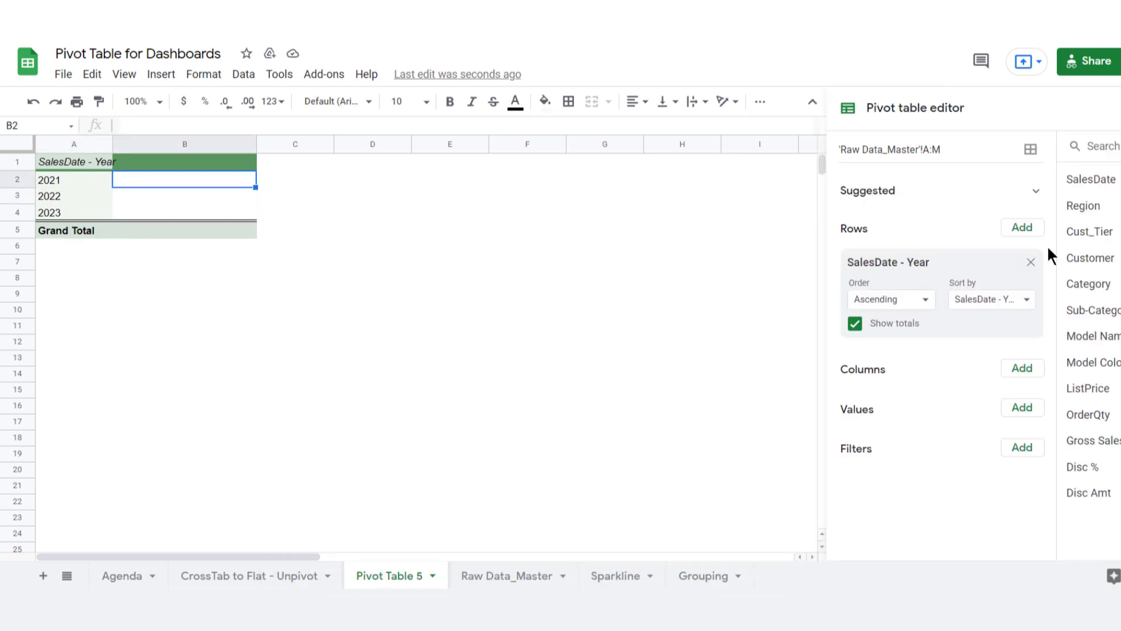
{"action": "left_click", "coordinate": [1022, 227]}
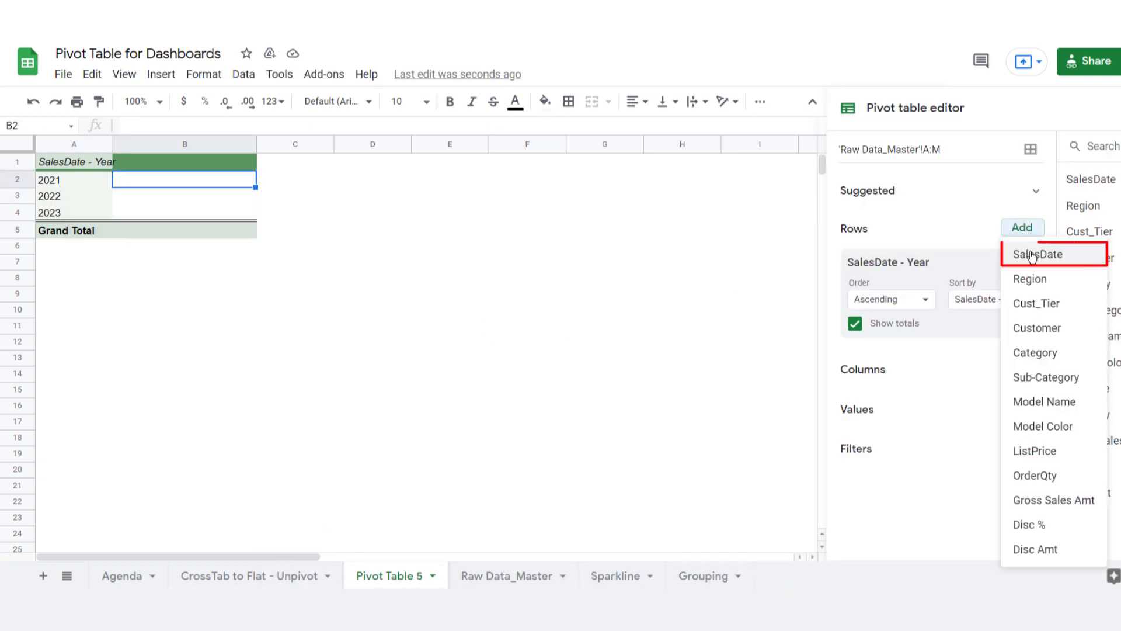
{"action": "left_click", "coordinate": [1032, 255]}
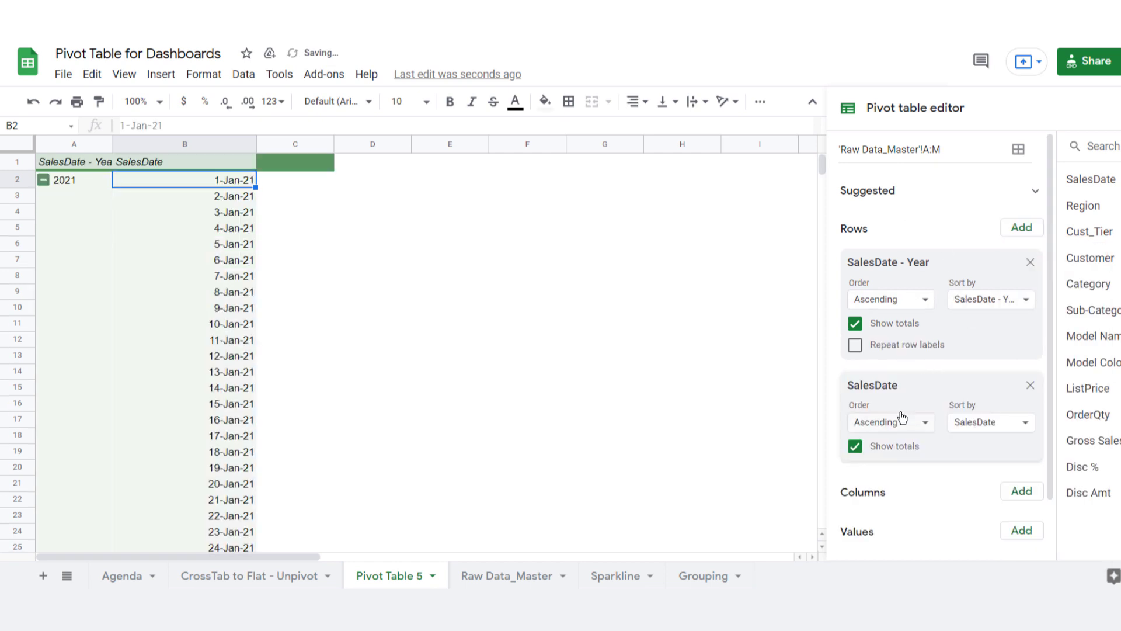
Group the second SalesDate row field with a Month pivot date group and check the months under each year.
{"action": "left_click", "coordinate": [196, 200]}
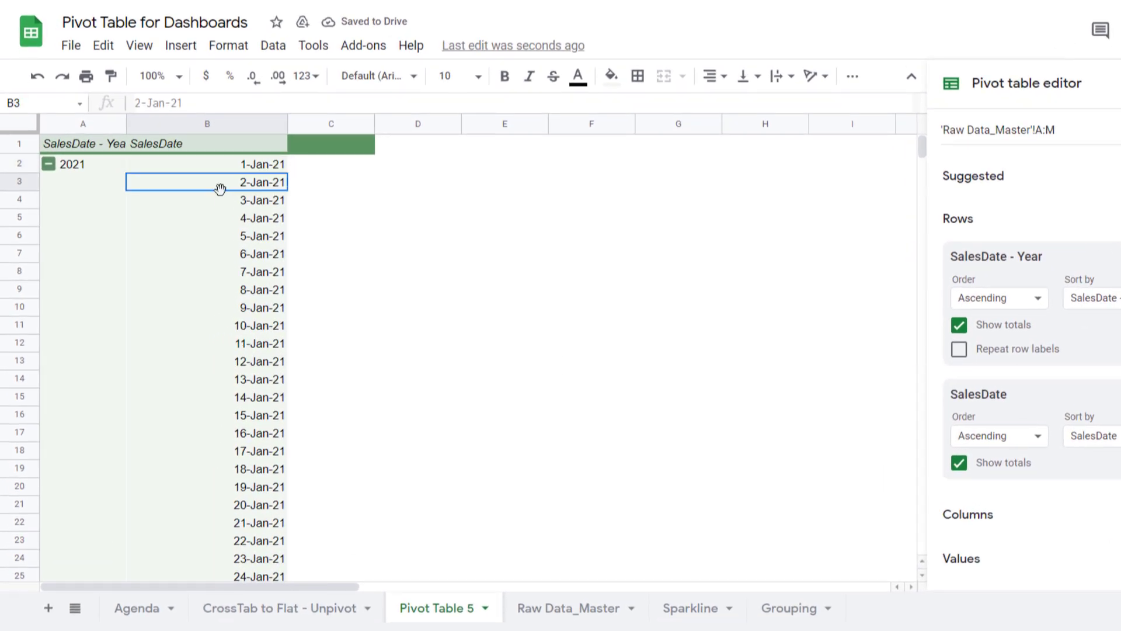
{"action": "right_click", "coordinate": [220, 183]}
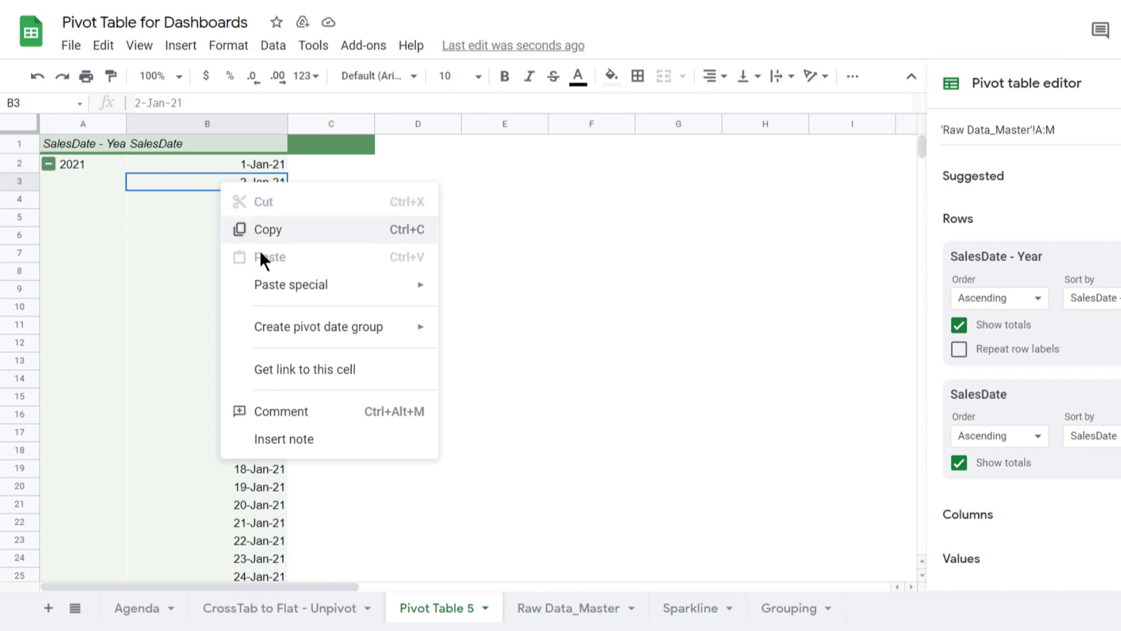
{"action": "mouse_move", "coordinate": [289, 343]}
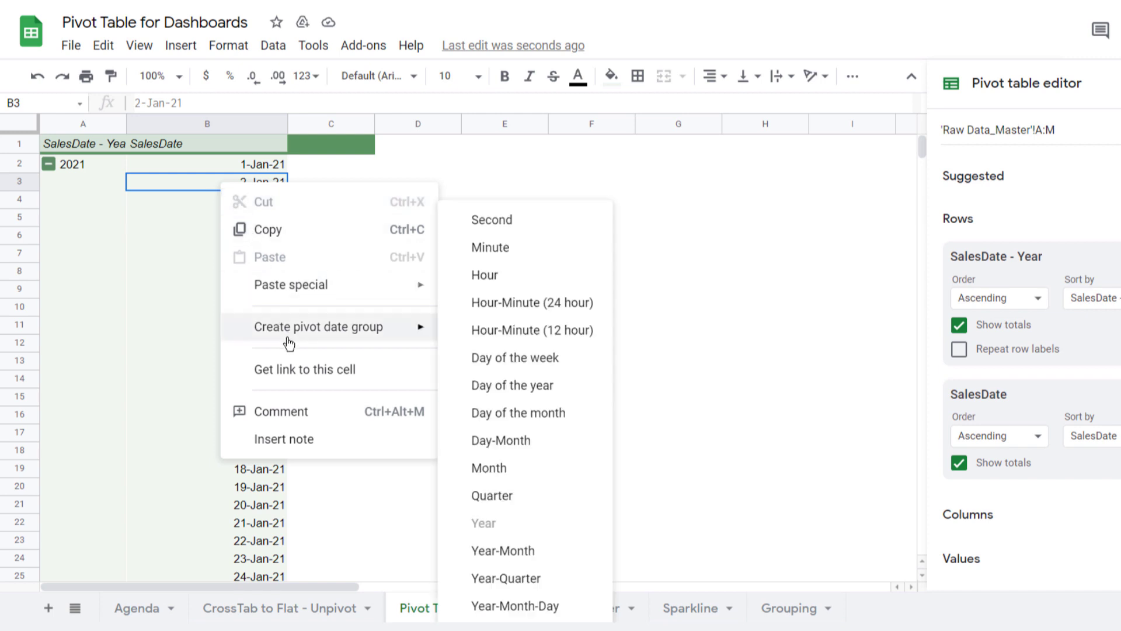
{"action": "left_click", "coordinate": [523, 478]}
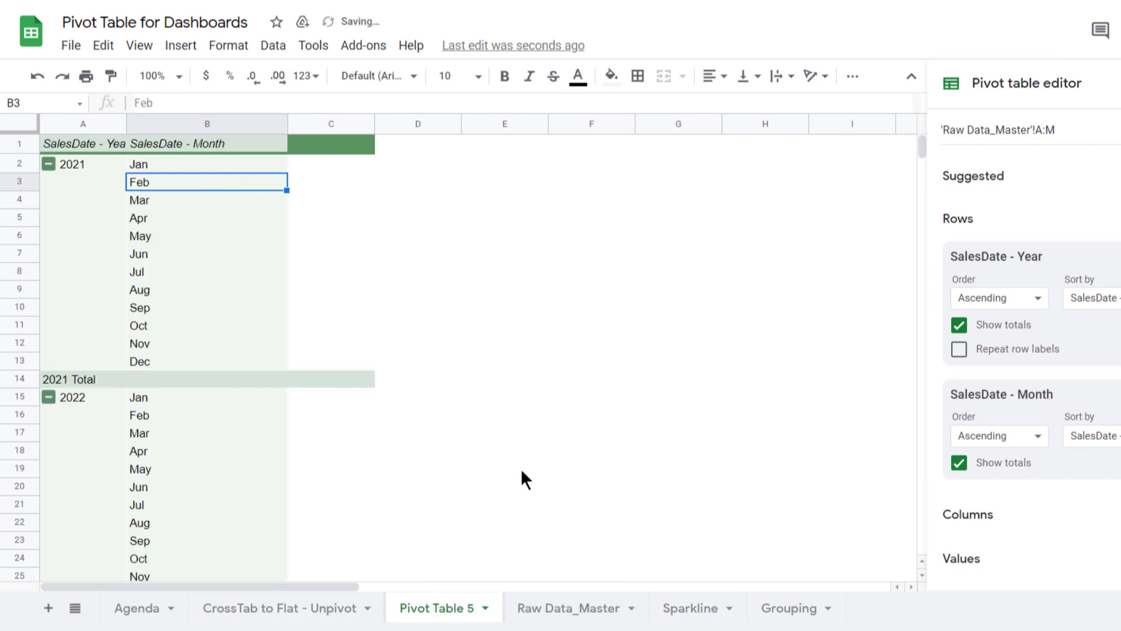
{"action": "scroll", "coordinate": [280, 325], "scroll_direction": "down", "scroll_amount": 5}
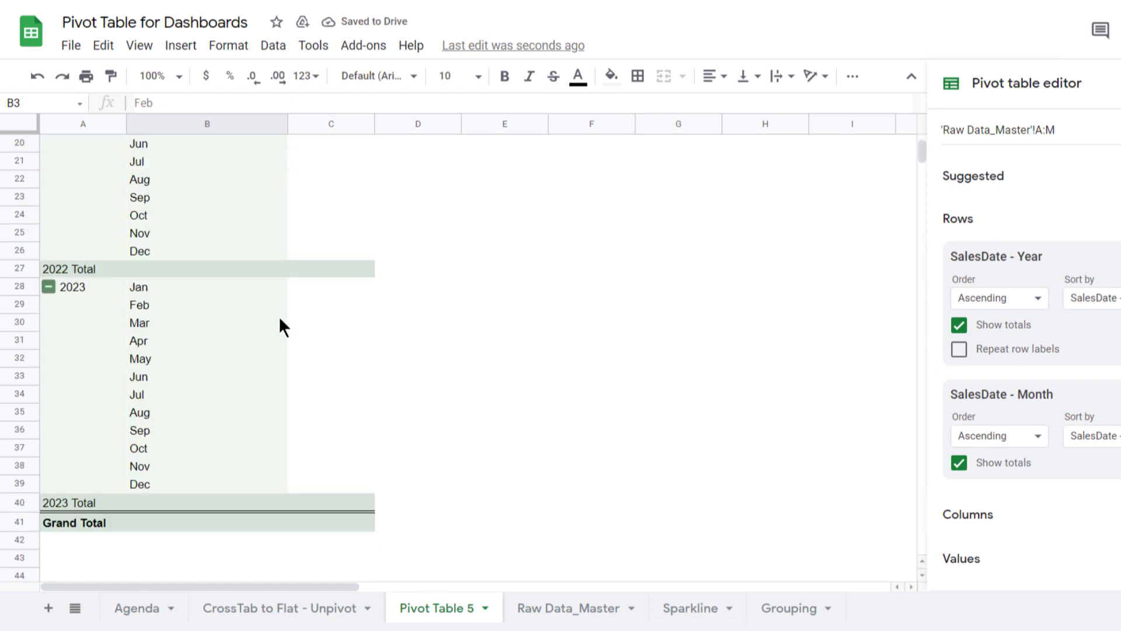
{"action": "scroll", "coordinate": [280, 325], "scroll_direction": "up", "scroll_amount": 5}
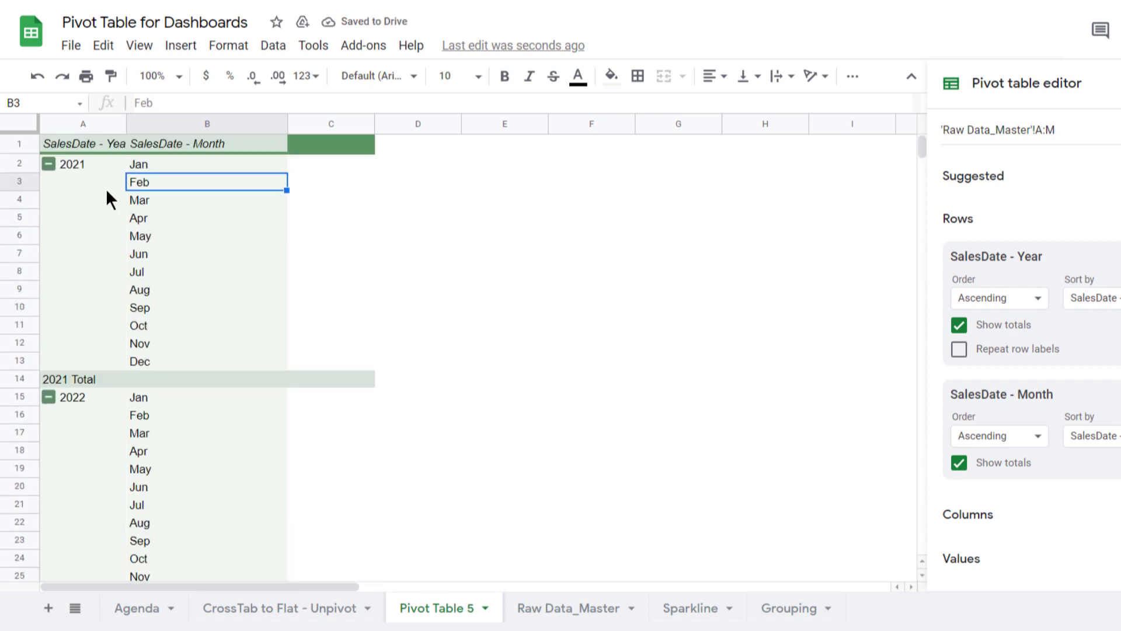
Select the empty value cells beside the 2021 months and add Gross Sales Amt to the pivot table's values.
{"action": "left_click", "coordinate": [93, 163]}
{"action": "left_click", "coordinate": [166, 163]}
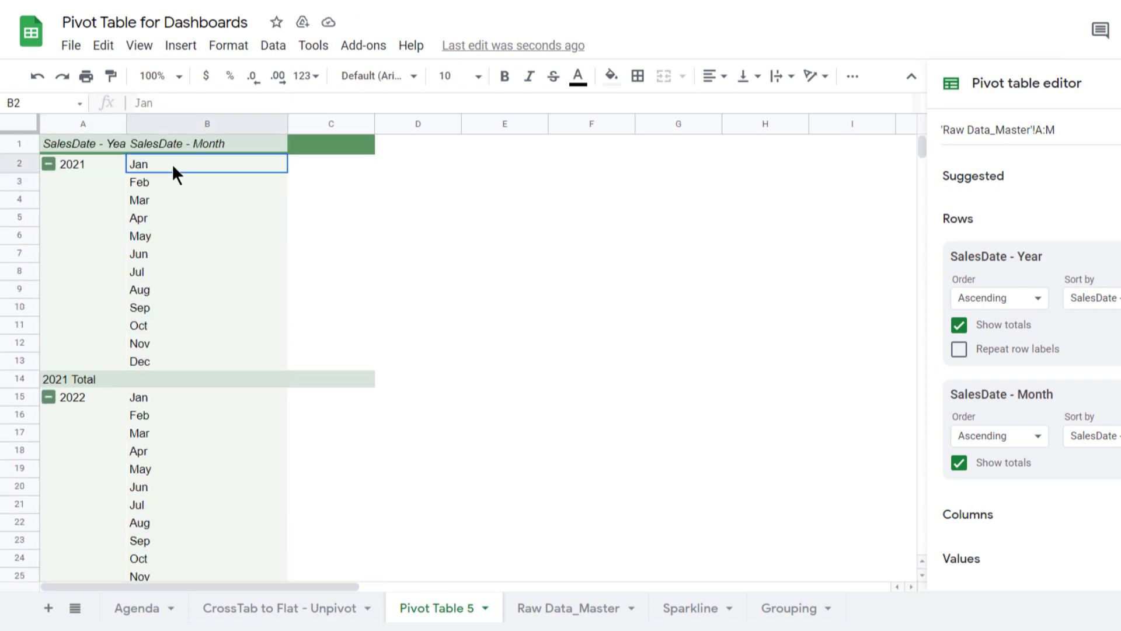
{"action": "left_click_drag", "start_coordinate": [315, 167], "coordinate": [305, 370]}
{"action": "left_click", "coordinate": [222, 255]}
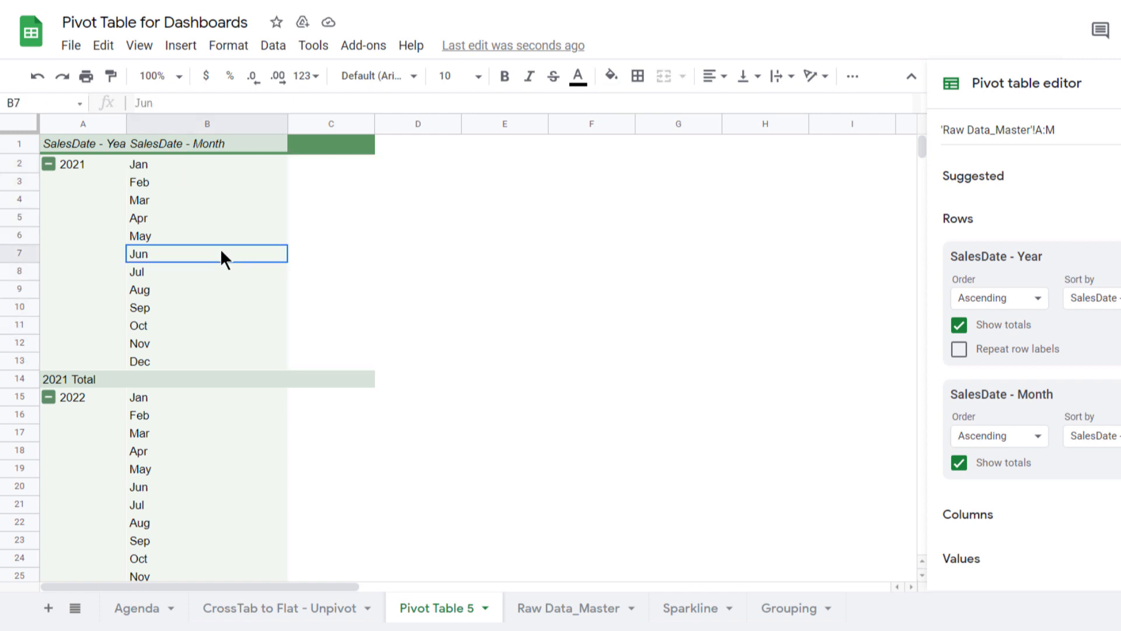
{"action": "left_click_drag", "start_coordinate": [306, 167], "coordinate": [310, 365]}
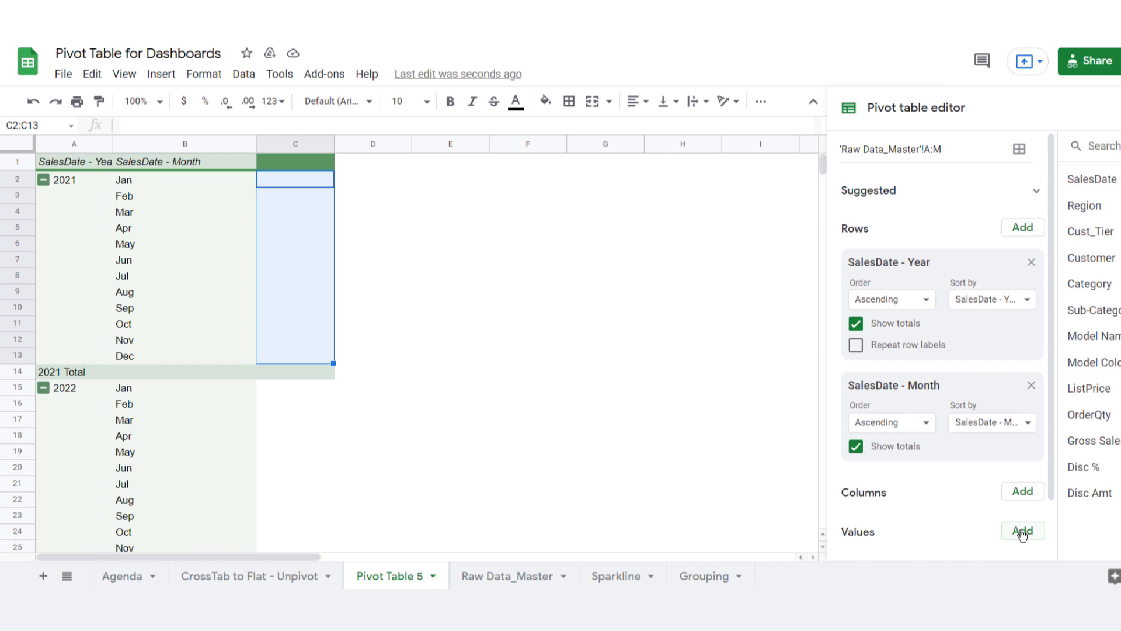
{"action": "left_click", "coordinate": [1022, 531]}
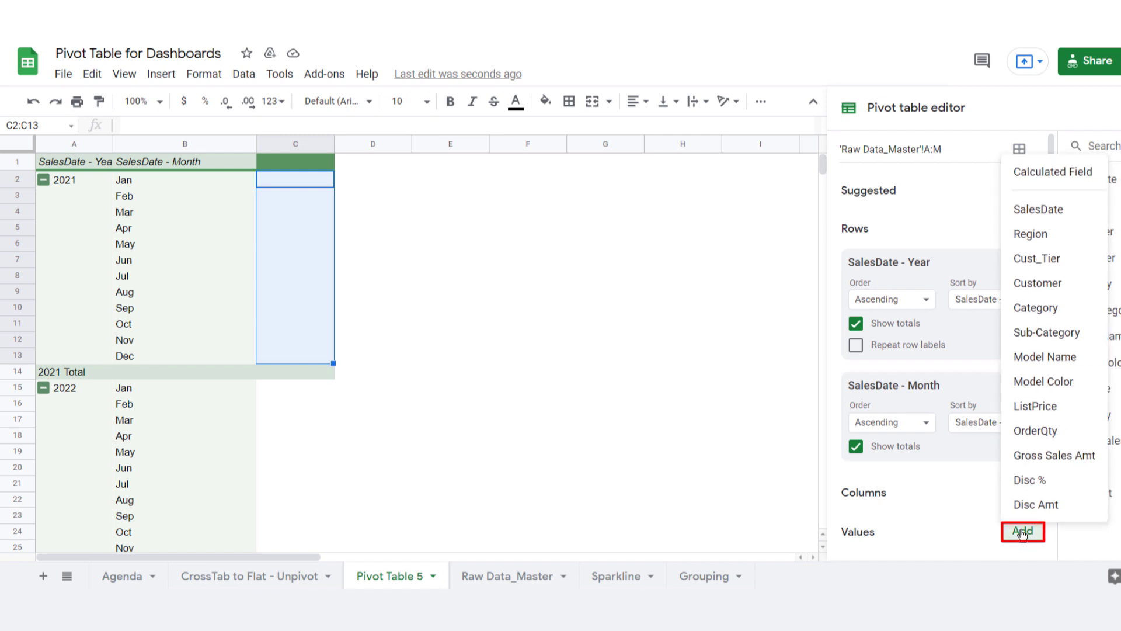
{"action": "left_click", "coordinate": [1030, 456]}
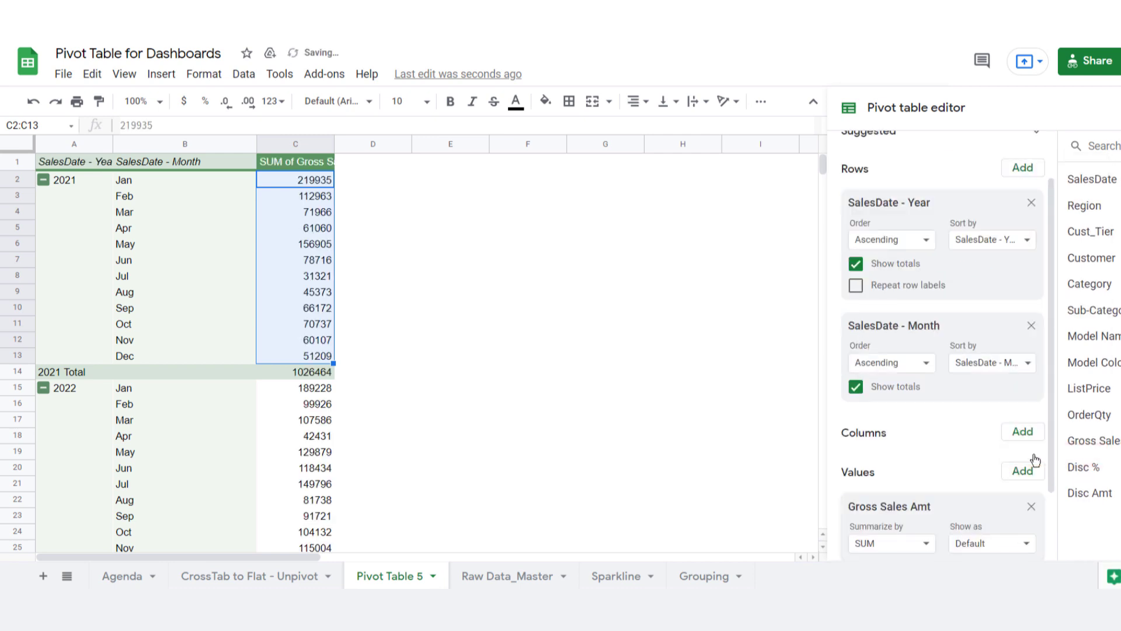
Review the monthly gross sales amounts, the 2021 total row and the Grand Total row of the pivot table.
{"action": "scroll", "coordinate": [364, 215], "scroll_direction": "down", "scroll_amount": 4}
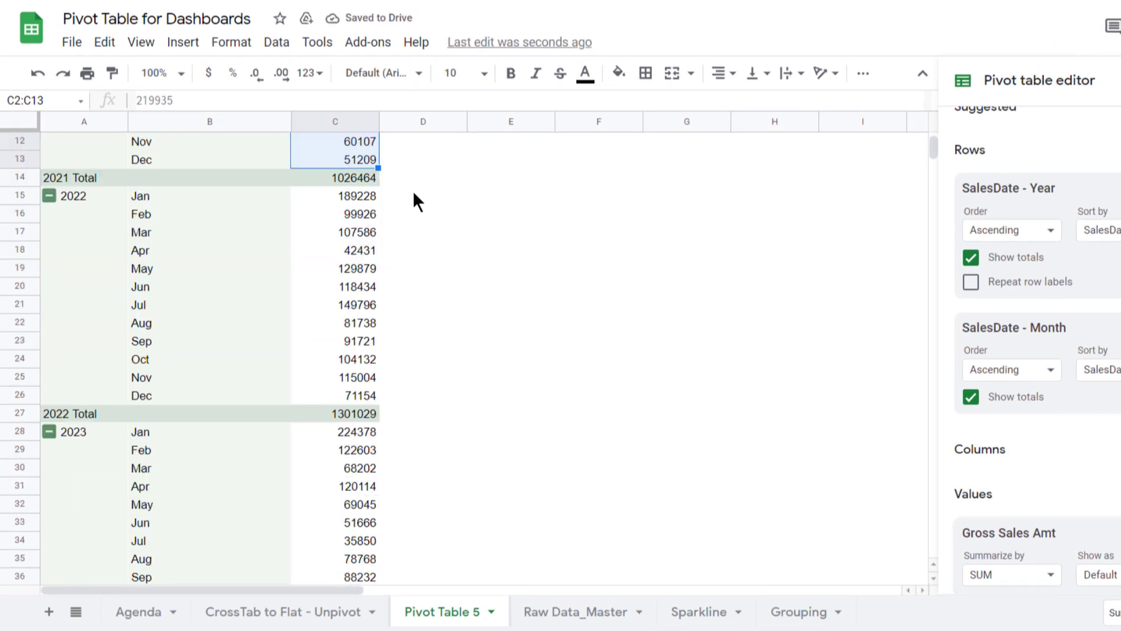
{"action": "scroll", "coordinate": [413, 201], "scroll_direction": "down", "scroll_amount": 1}
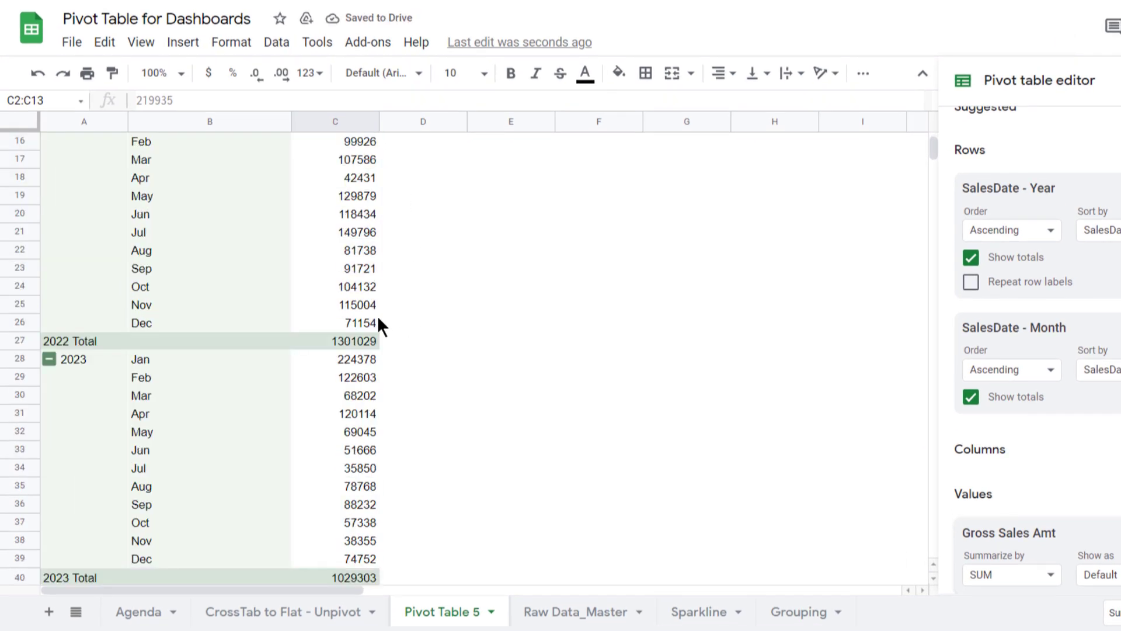
{"action": "scroll", "coordinate": [369, 319], "scroll_direction": "up", "scroll_amount": 5}
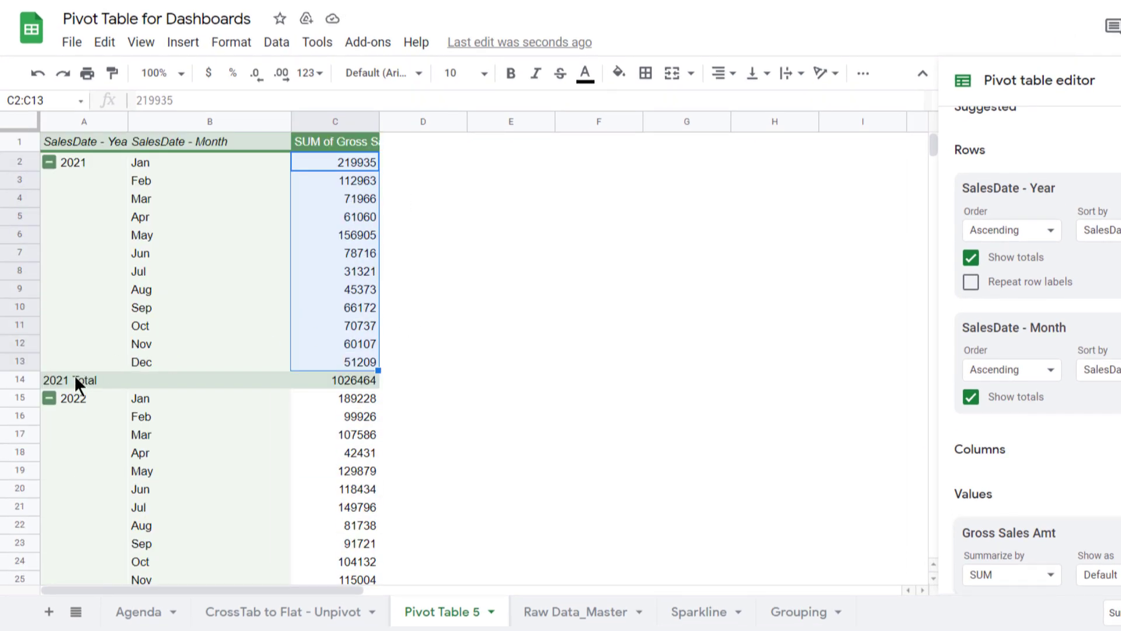
{"action": "left_click_drag", "start_coordinate": [63, 383], "coordinate": [359, 380]}
{"action": "scroll", "coordinate": [359, 382], "scroll_direction": "down", "scroll_amount": 1}
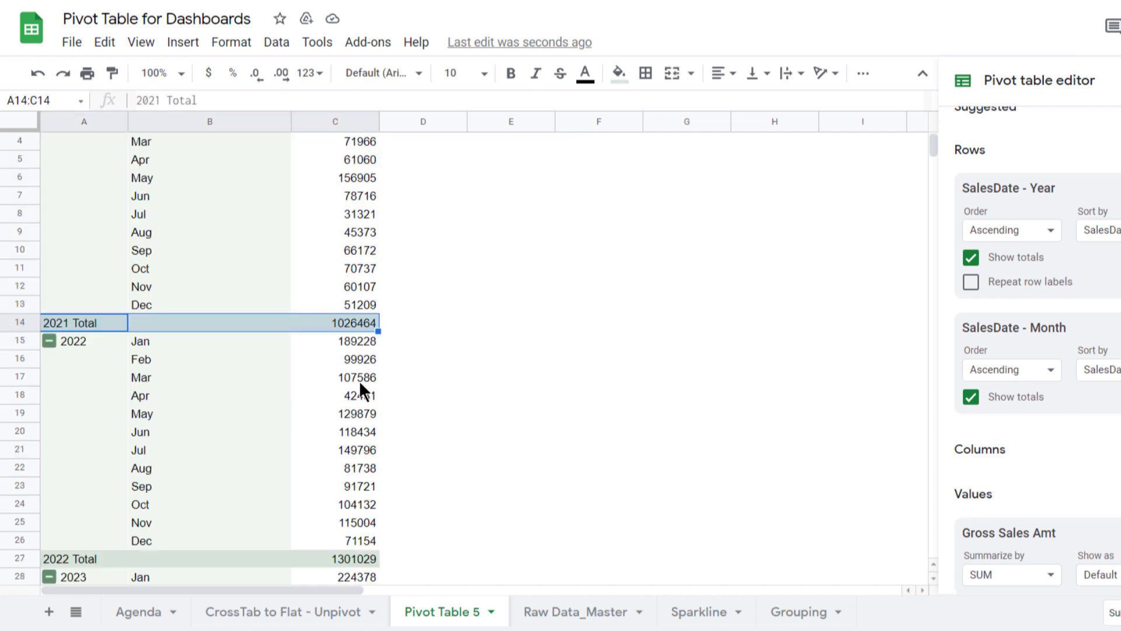
{"action": "scroll", "coordinate": [359, 385], "scroll_direction": "down", "scroll_amount": 8}
{"action": "left_click_drag", "start_coordinate": [125, 379], "coordinate": [363, 381]}
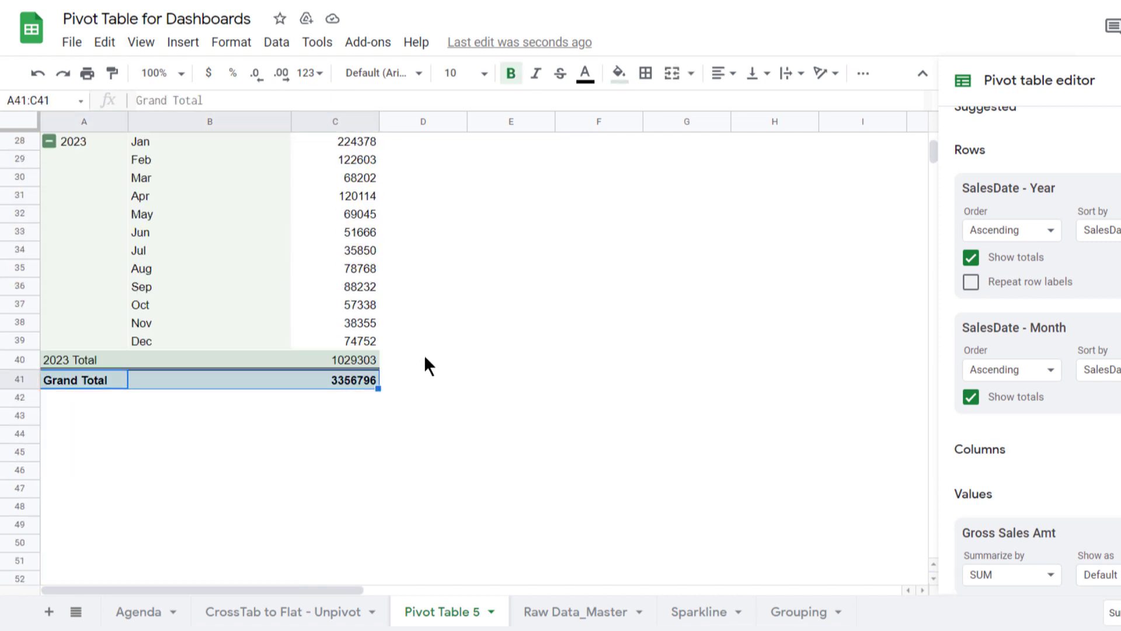
{"action": "scroll", "coordinate": [425, 359], "scroll_direction": "up", "scroll_amount": 9}
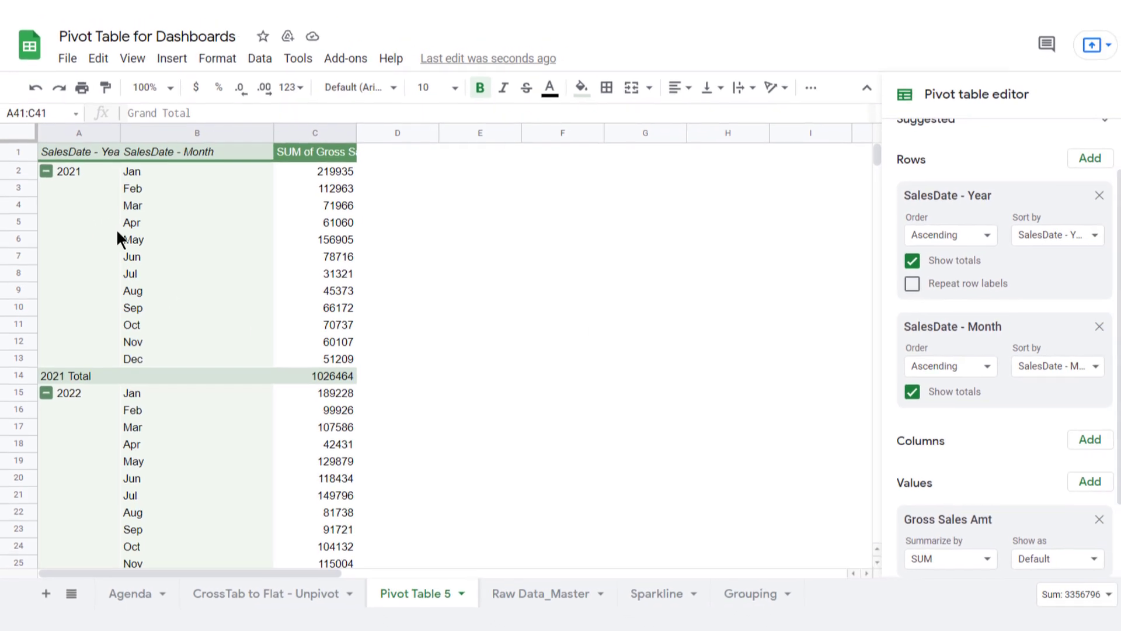
Turn off the totals for both the SalesDate - Year and SalesDate - Month row fields and check the resulting rows.
{"action": "left_click", "coordinate": [909, 261]}
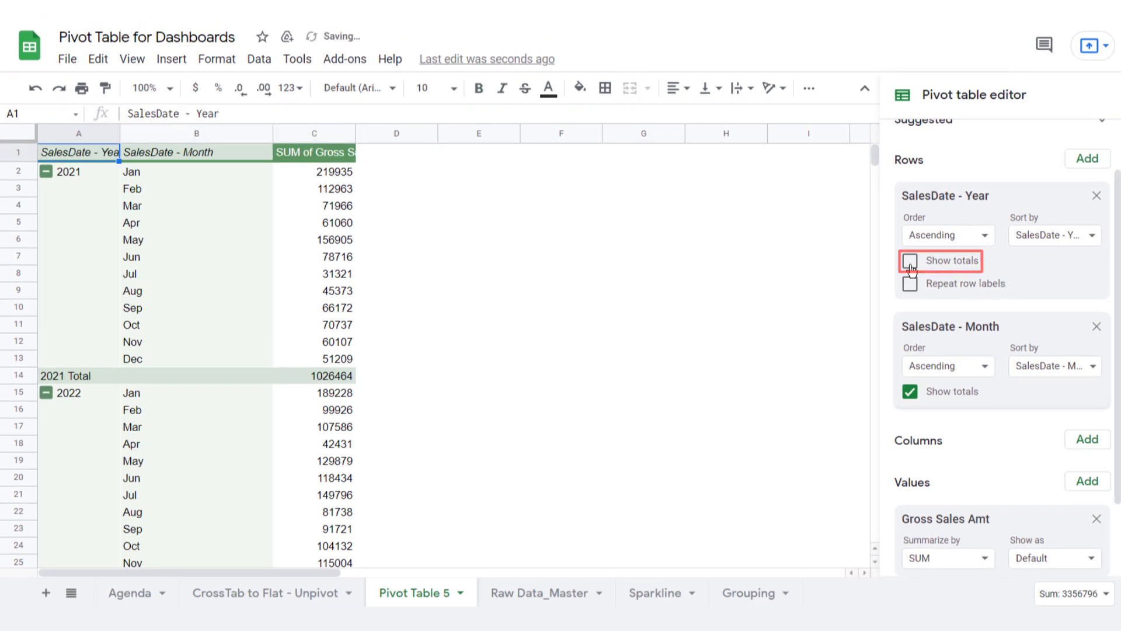
{"action": "left_click", "coordinate": [909, 391]}
{"action": "scroll", "coordinate": [180, 267], "scroll_direction": "down", "scroll_amount": 2}
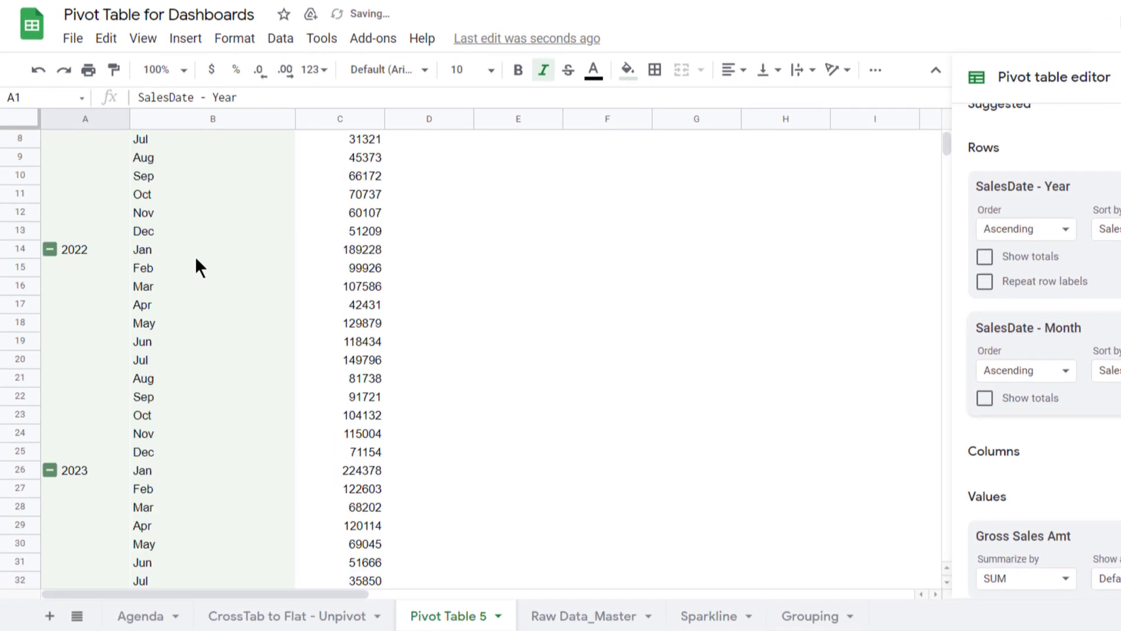
{"action": "scroll", "coordinate": [185, 265], "scroll_direction": "down", "scroll_amount": 3}
{"action": "scroll", "coordinate": [211, 284], "scroll_direction": "up", "scroll_amount": 5}
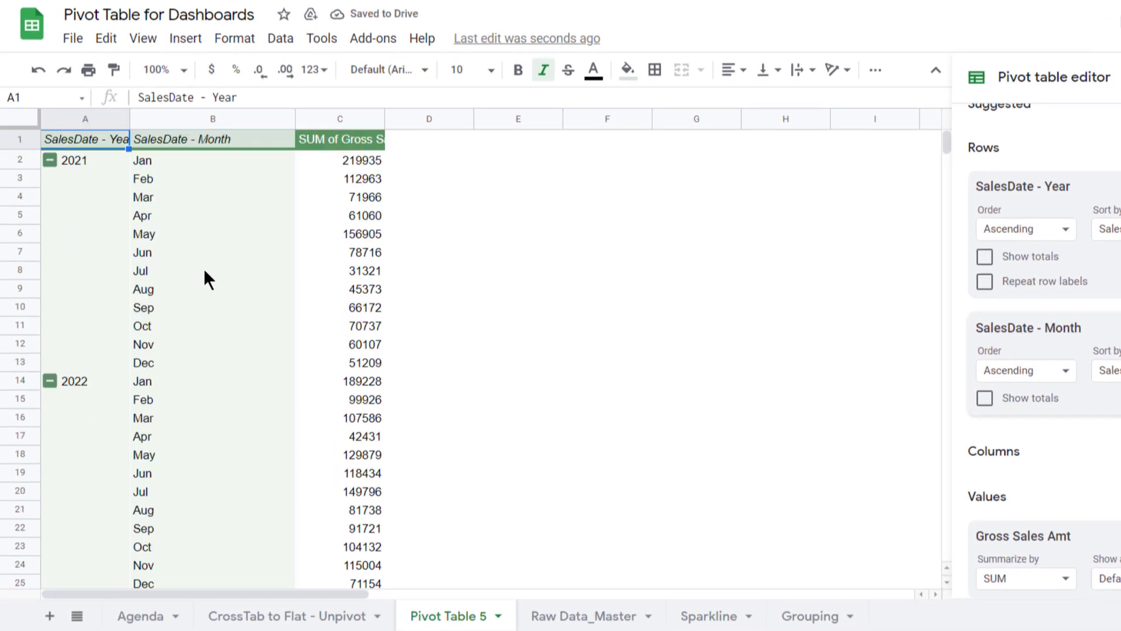
Select the entire pivot table range A1:C37.
{"action": "left_click", "coordinate": [180, 196]}
{"action": "key", "text": "ctrl+a"}
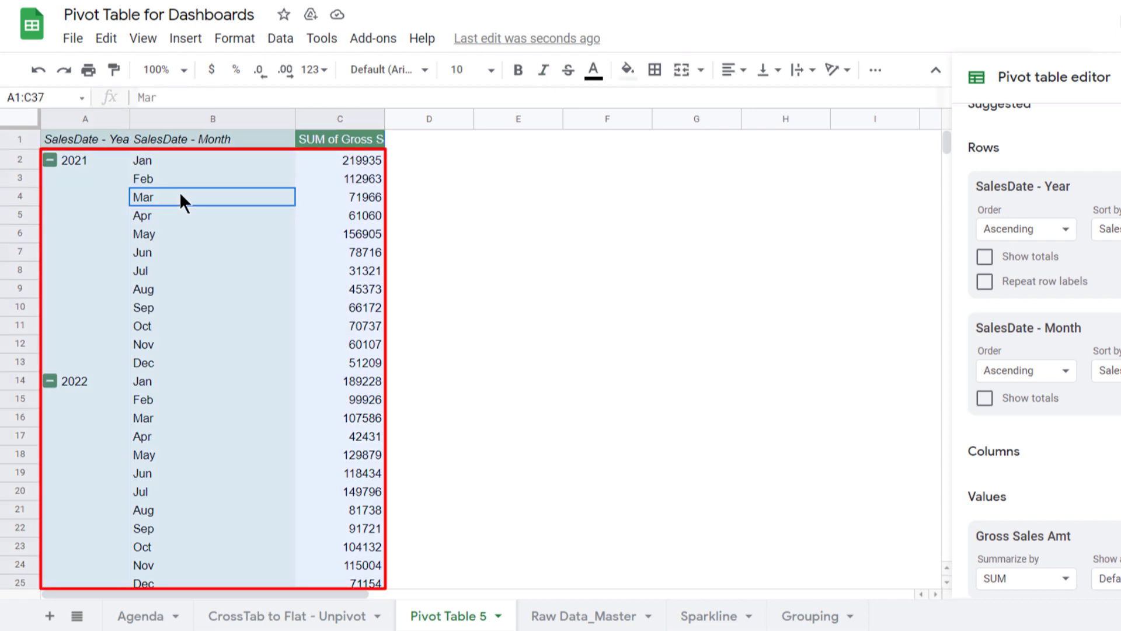
Insert a column chart of the pivot data in A1:C37, place it beside the table and reduce its height.
{"action": "left_click", "coordinate": [169, 36]}
{"action": "left_click", "coordinate": [225, 286]}
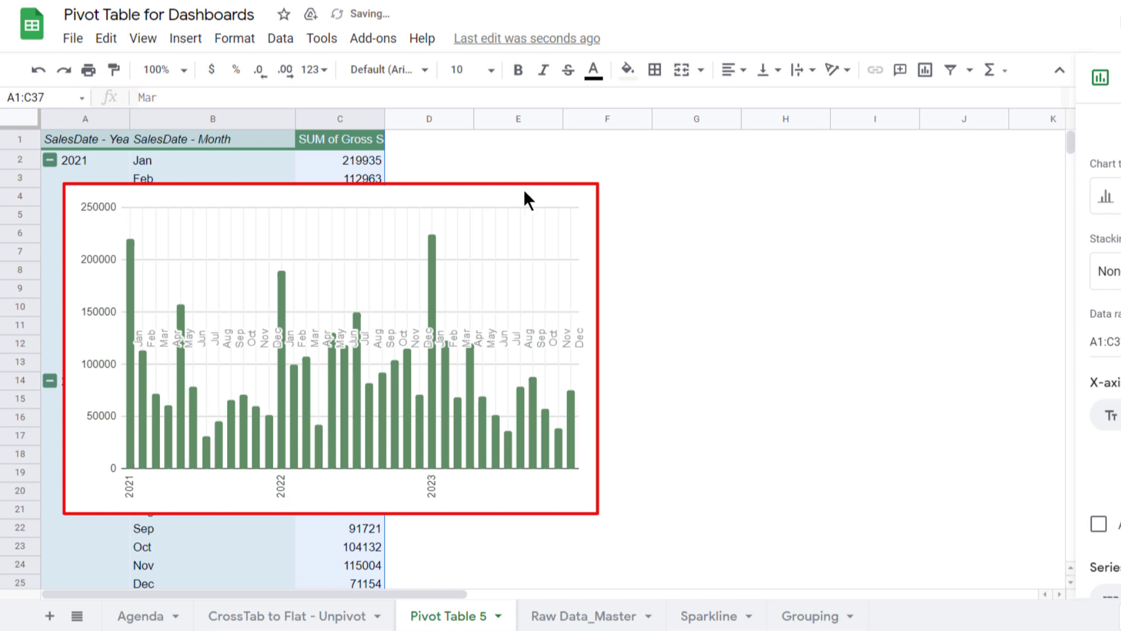
{"action": "left_click", "coordinate": [507, 190]}
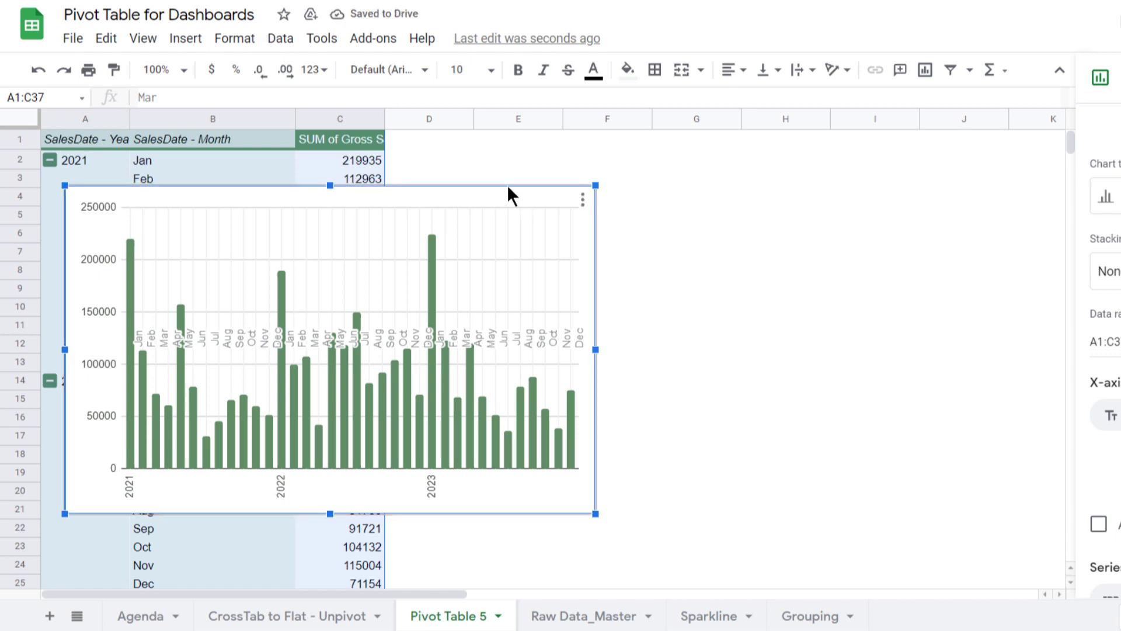
{"action": "left_click_drag", "start_coordinate": [506, 184], "coordinate": [882, 153]}
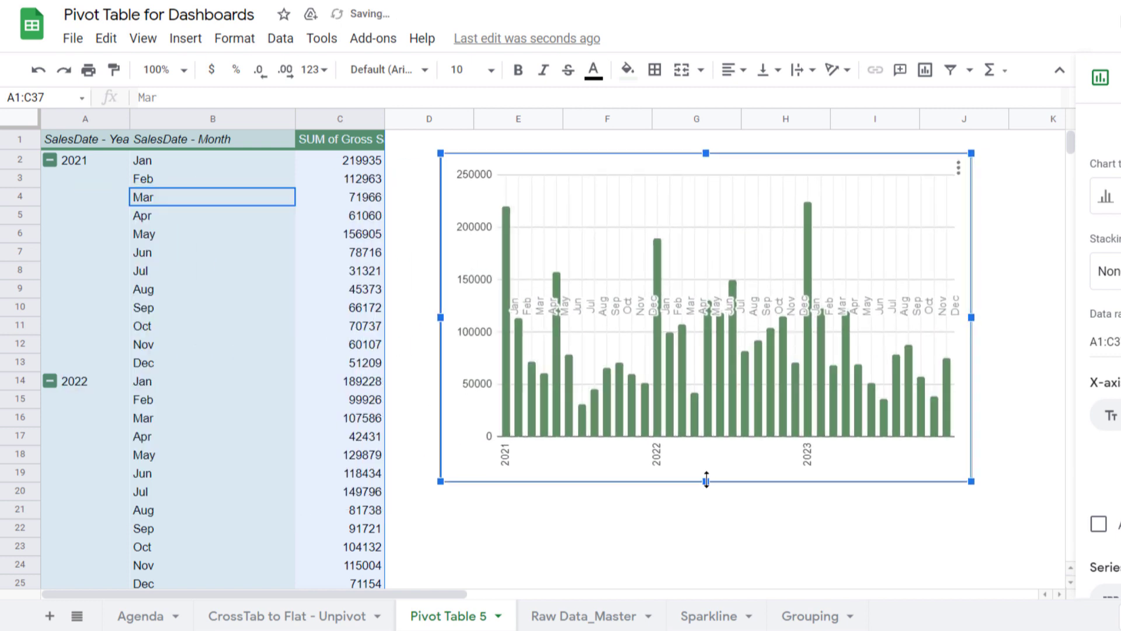
{"action": "left_click_drag", "start_coordinate": [706, 480], "coordinate": [727, 382]}
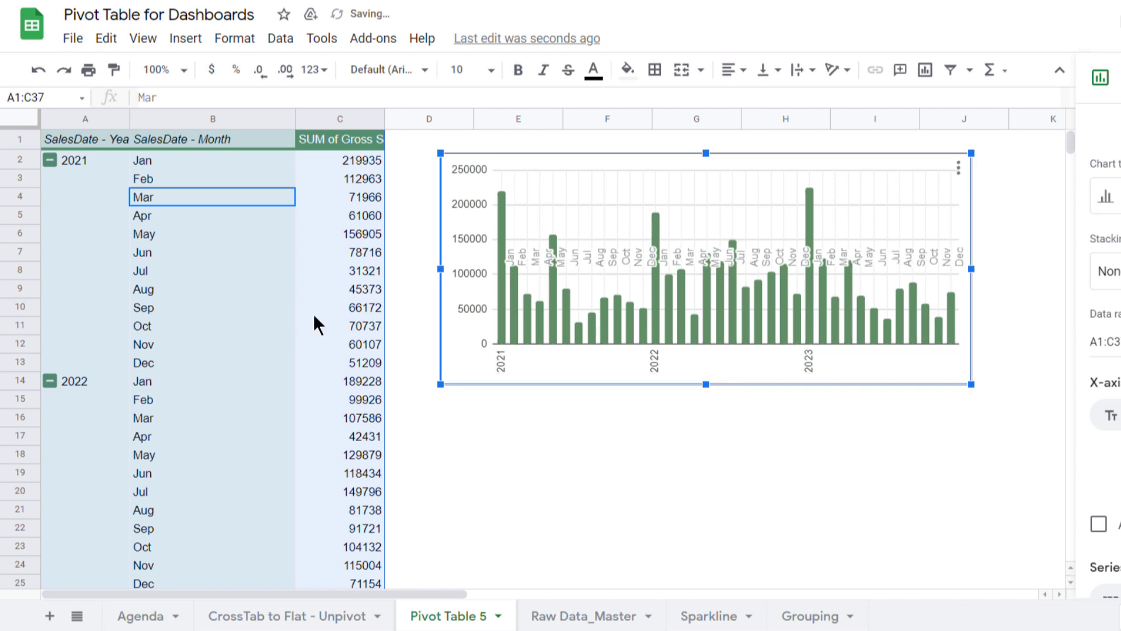
Try repeating the row labels for the SalesDate - Year field, and turn the option off again.
{"action": "left_click", "coordinate": [83, 202]}
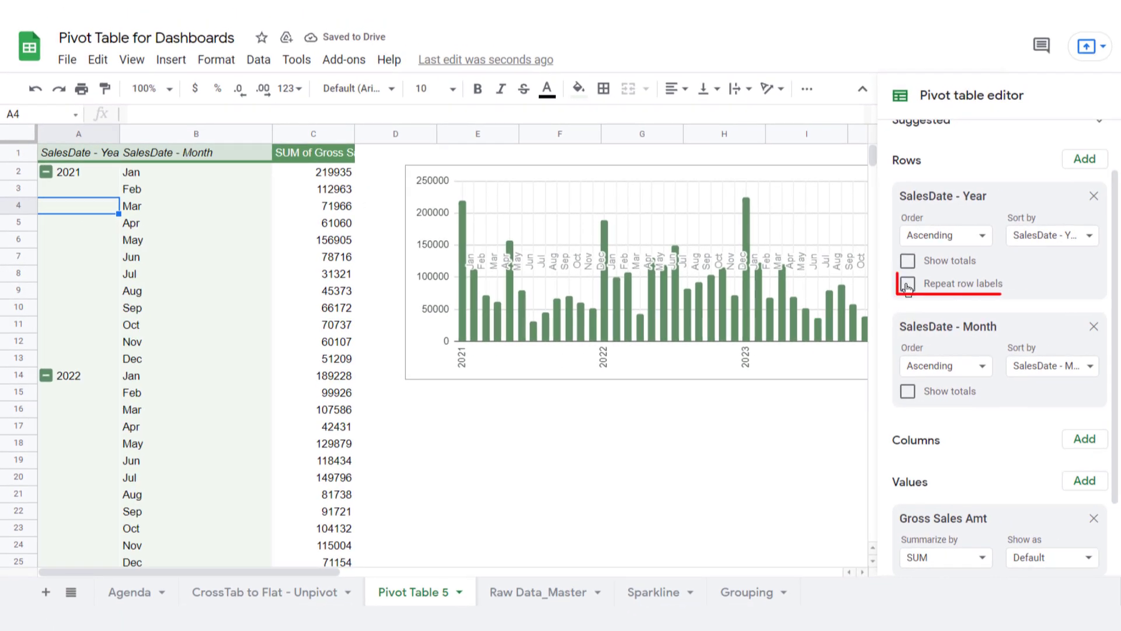
{"action": "left_click", "coordinate": [907, 285]}
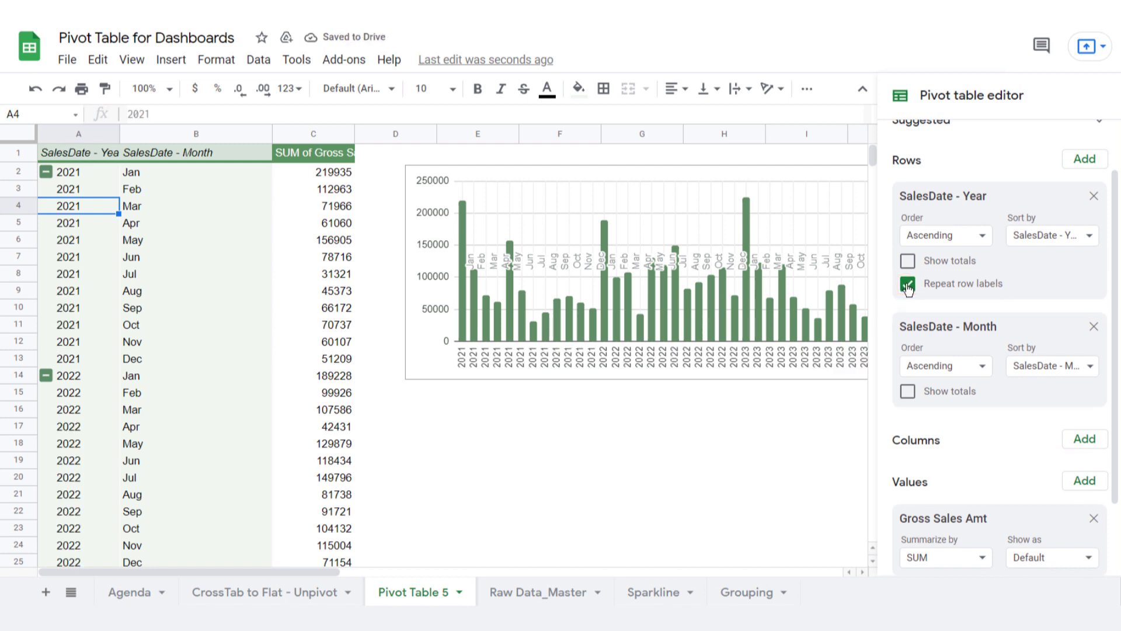
{"action": "left_click", "coordinate": [907, 285]}
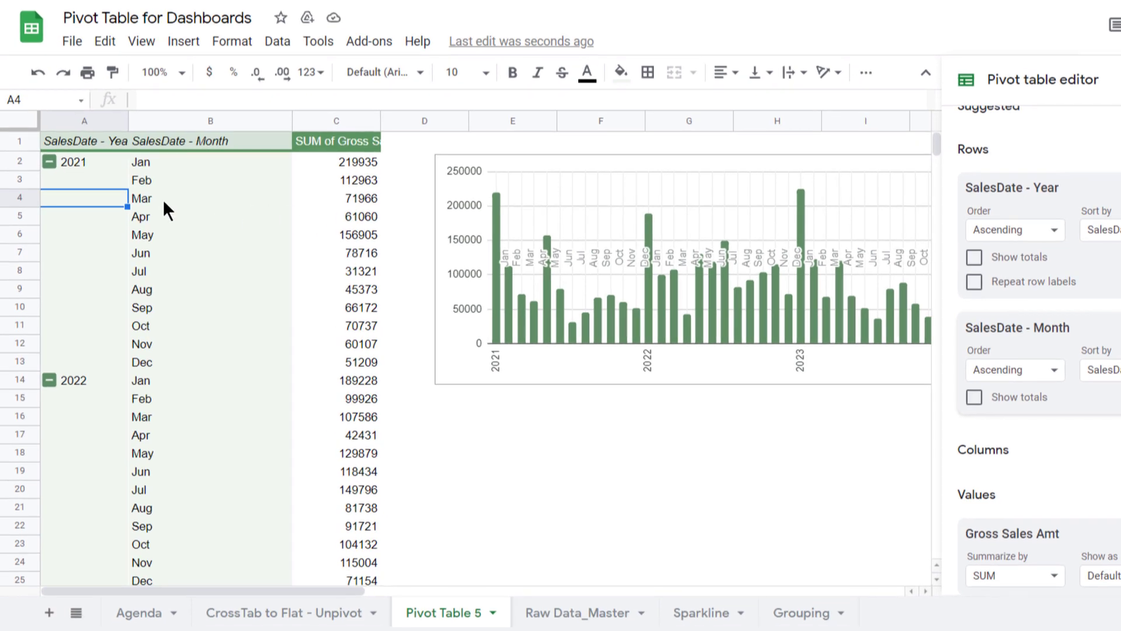
{"action": "left_click", "coordinate": [83, 120]}
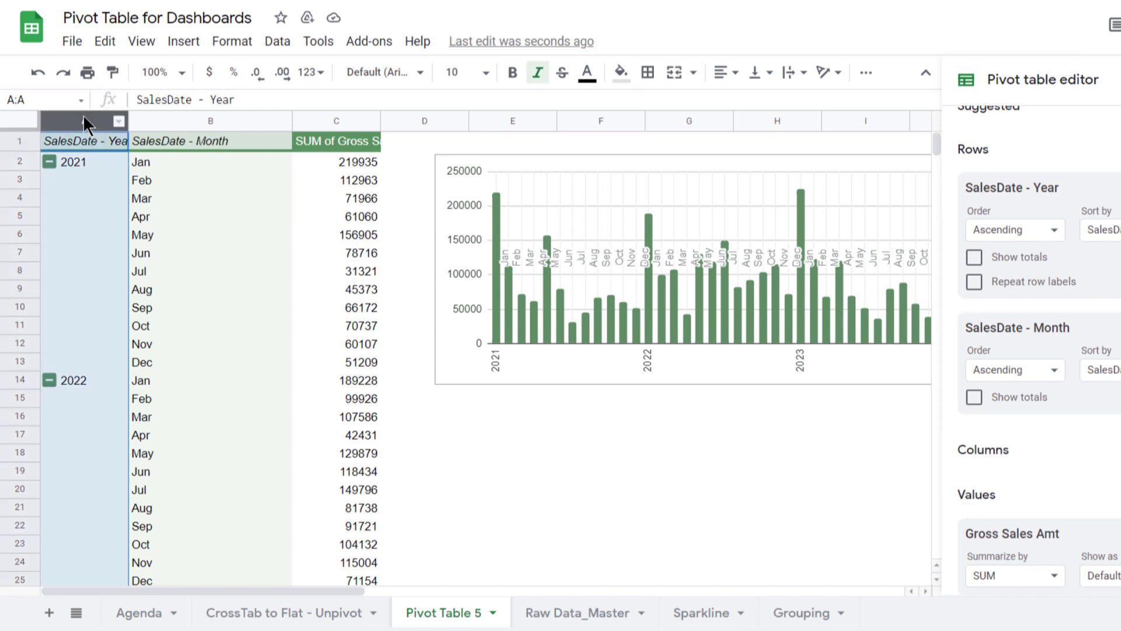
{"action": "left_click", "coordinate": [142, 119]}
{"action": "left_click", "coordinate": [85, 118]}
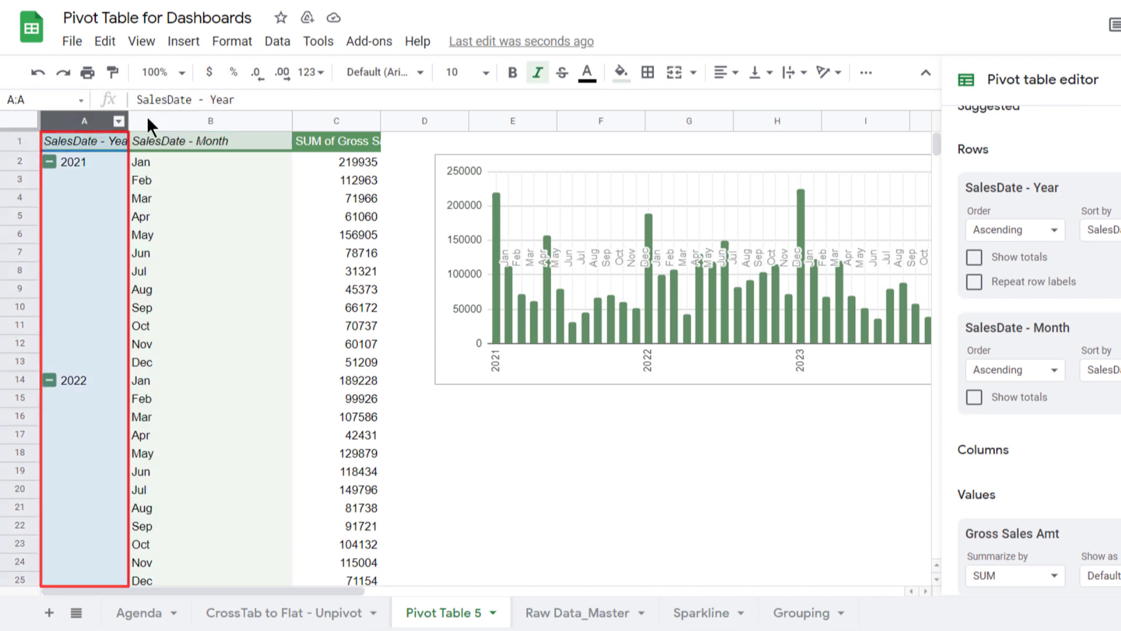
{"action": "left_click", "coordinate": [149, 119]}
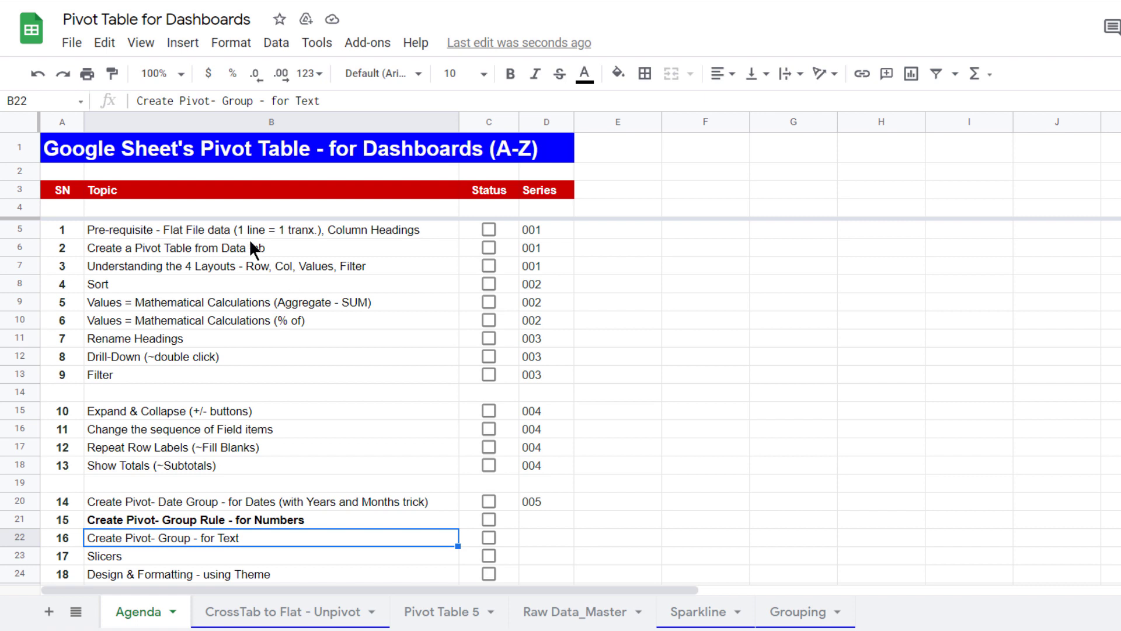
Mark topic 15, Create Pivot- Group Rule - for Numbers, as done on the Agenda sheet and switch to the Pivot Table 5 sheet.
{"action": "left_click_drag", "start_coordinate": [236, 232], "coordinate": [201, 453]}
{"action": "scroll", "coordinate": [205, 448], "scroll_direction": "down", "scroll_amount": 2}
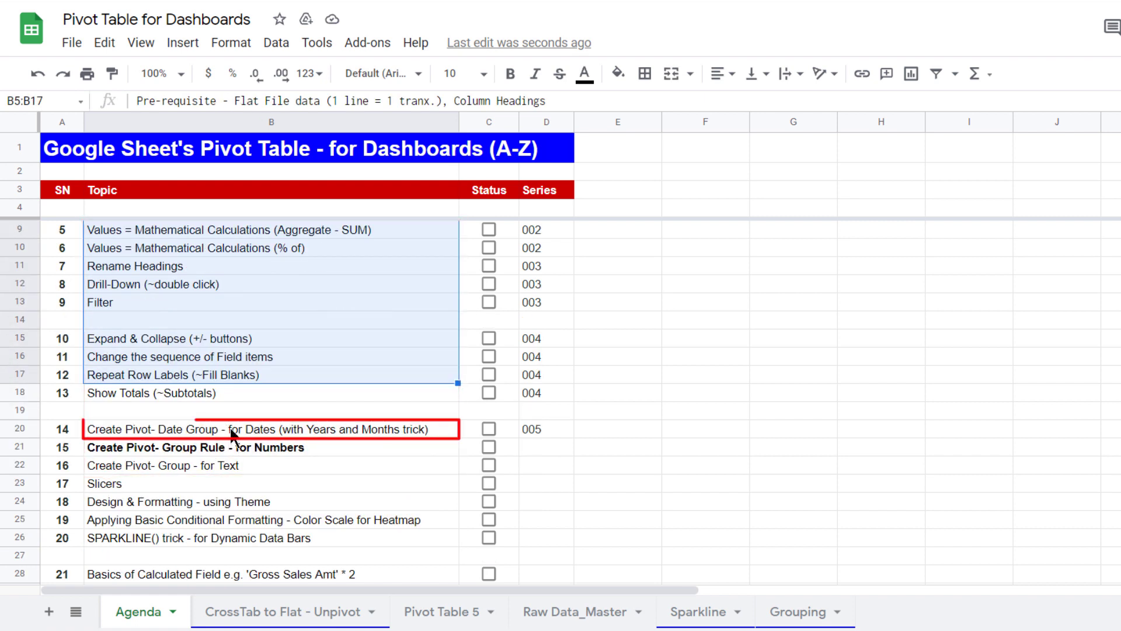
{"action": "left_click", "coordinate": [231, 431]}
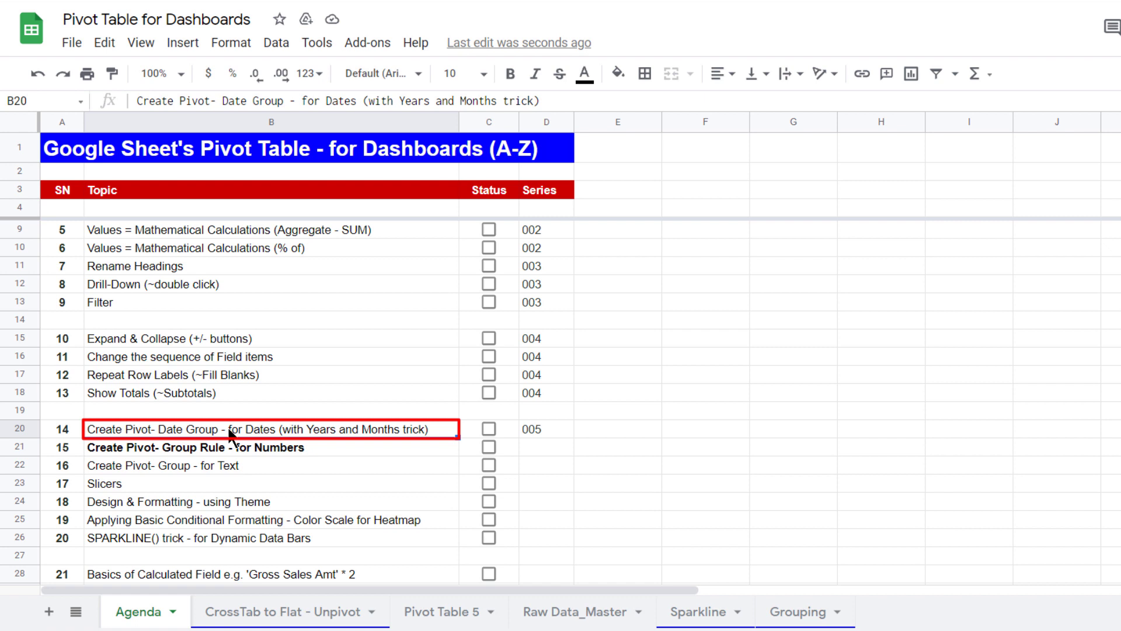
{"action": "left_click", "coordinate": [259, 446]}
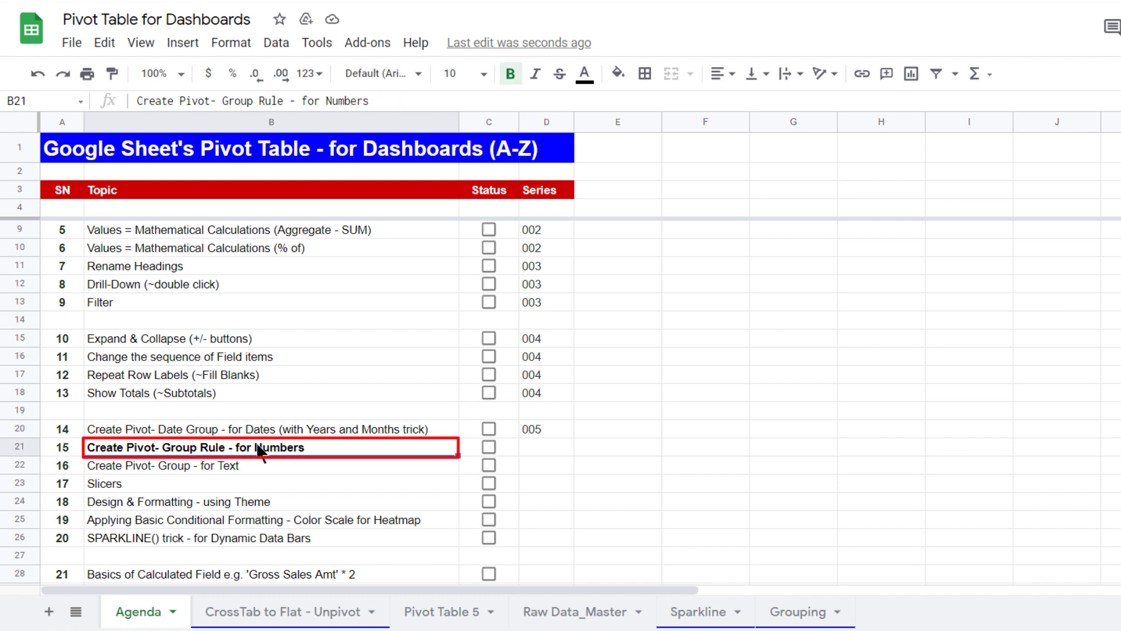
{"action": "left_click", "coordinate": [488, 446]}
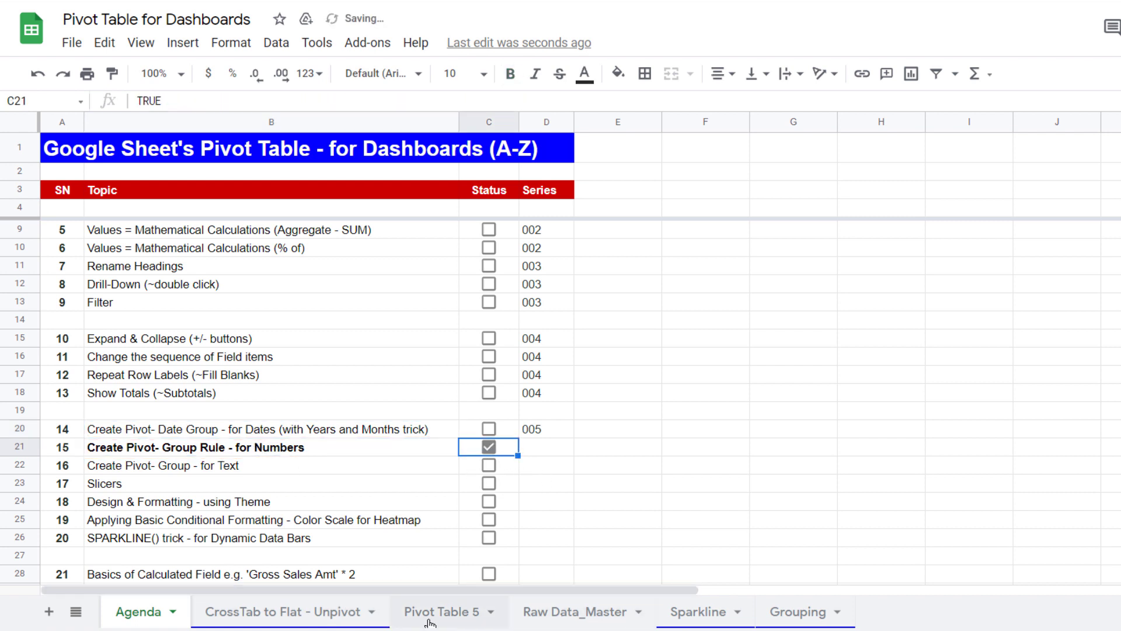
{"action": "left_click", "coordinate": [437, 611]}
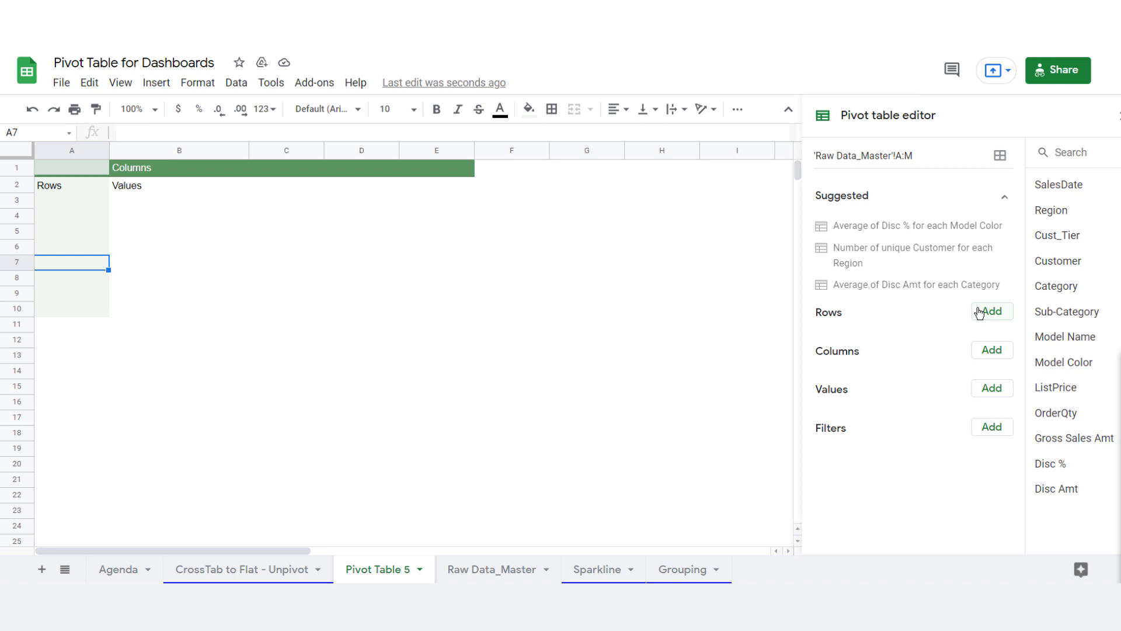
{"action": "left_click", "coordinate": [979, 312]}
{"action": "left_click", "coordinate": [979, 312]}
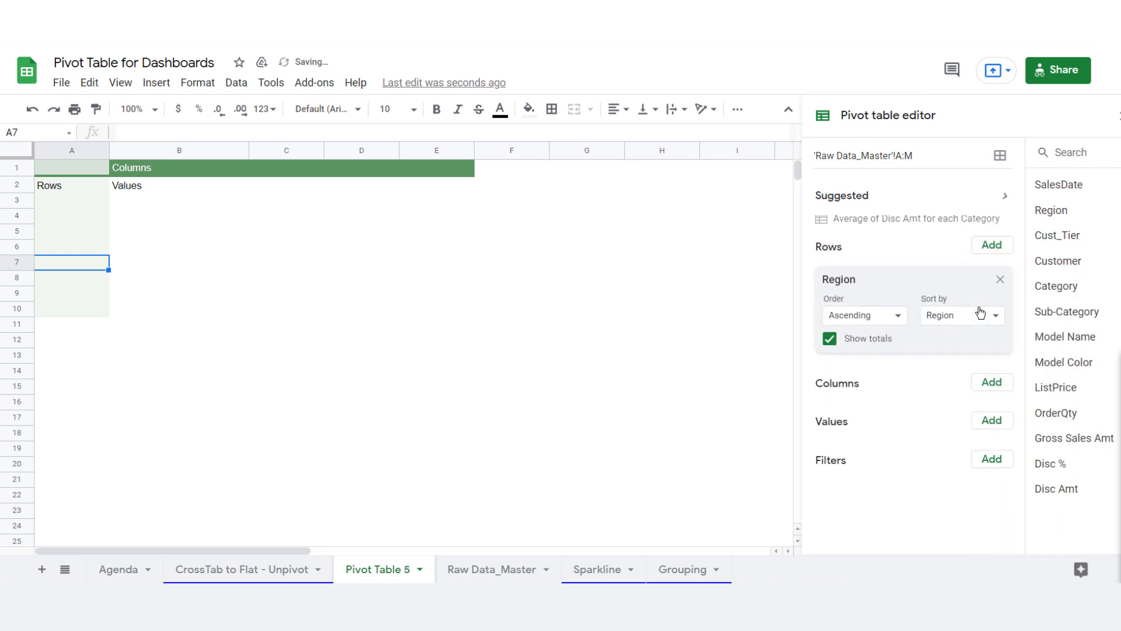
{"action": "left_click", "coordinate": [999, 267]}
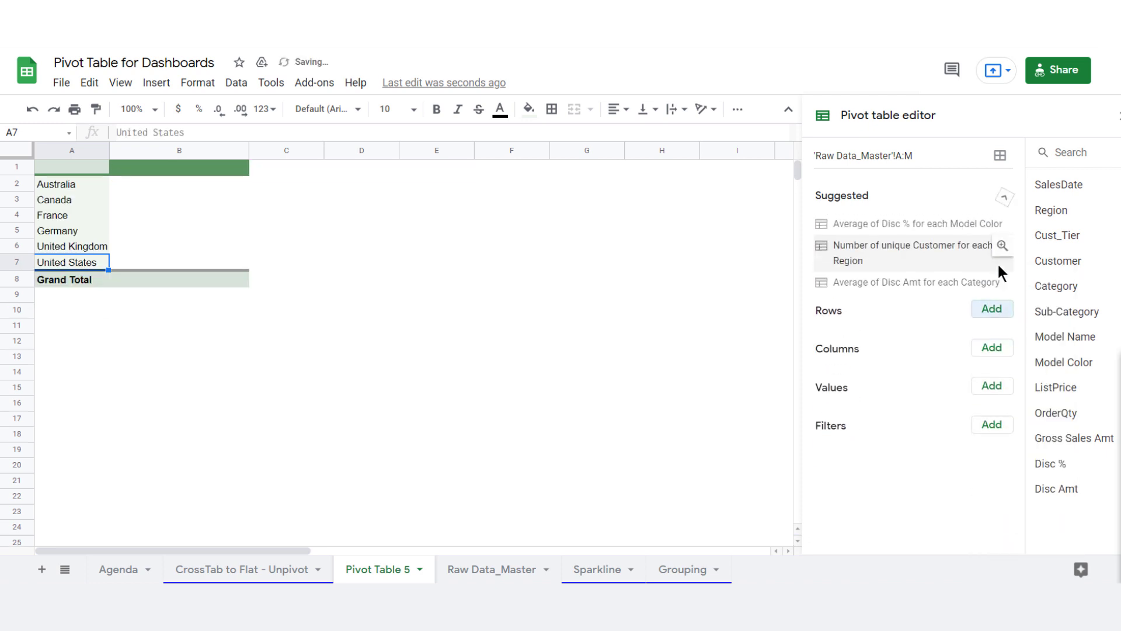
Add Gross Sales Amt as the row field of the empty pivot table and look through its listed amounts.
{"action": "left_click", "coordinate": [993, 315]}
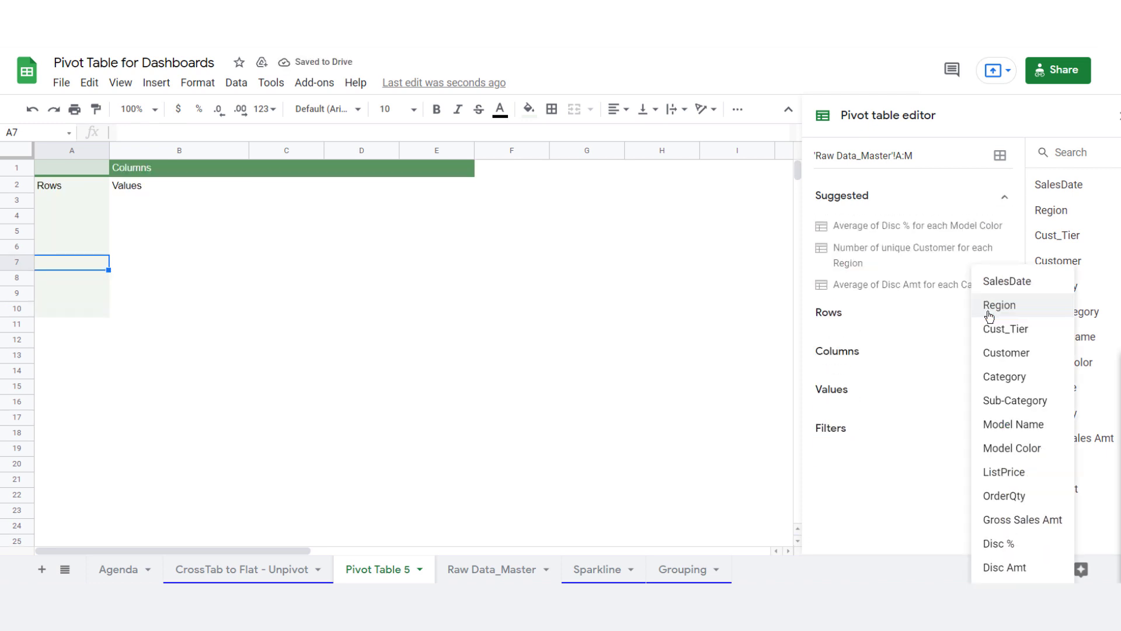
{"action": "left_click", "coordinate": [1022, 519]}
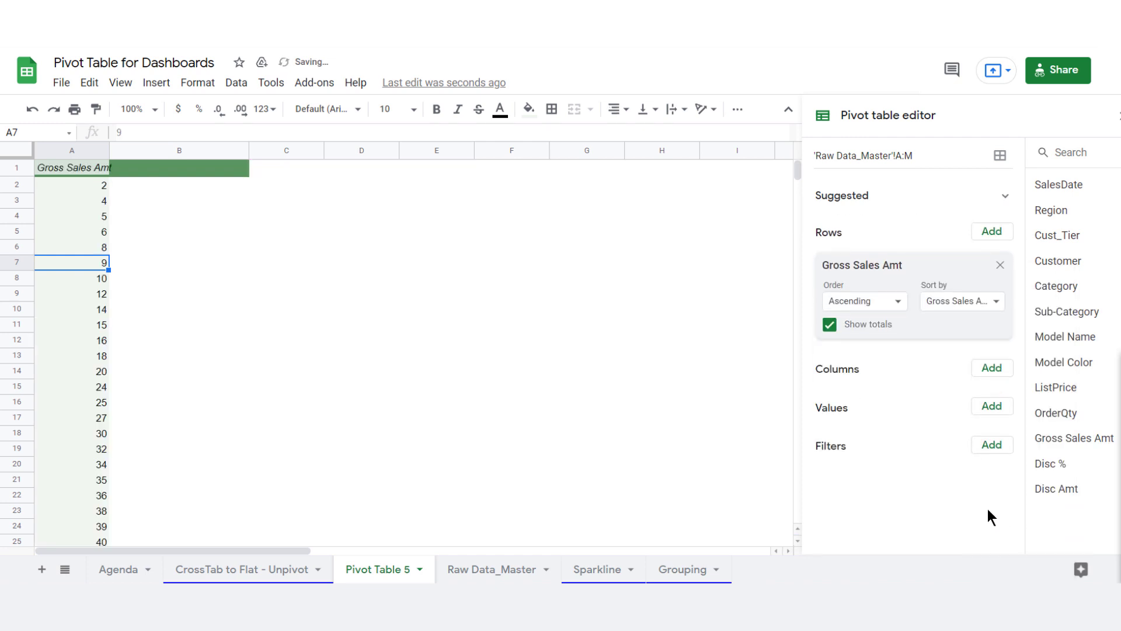
{"action": "scroll", "coordinate": [90, 246], "scroll_direction": "down", "scroll_amount": 10}
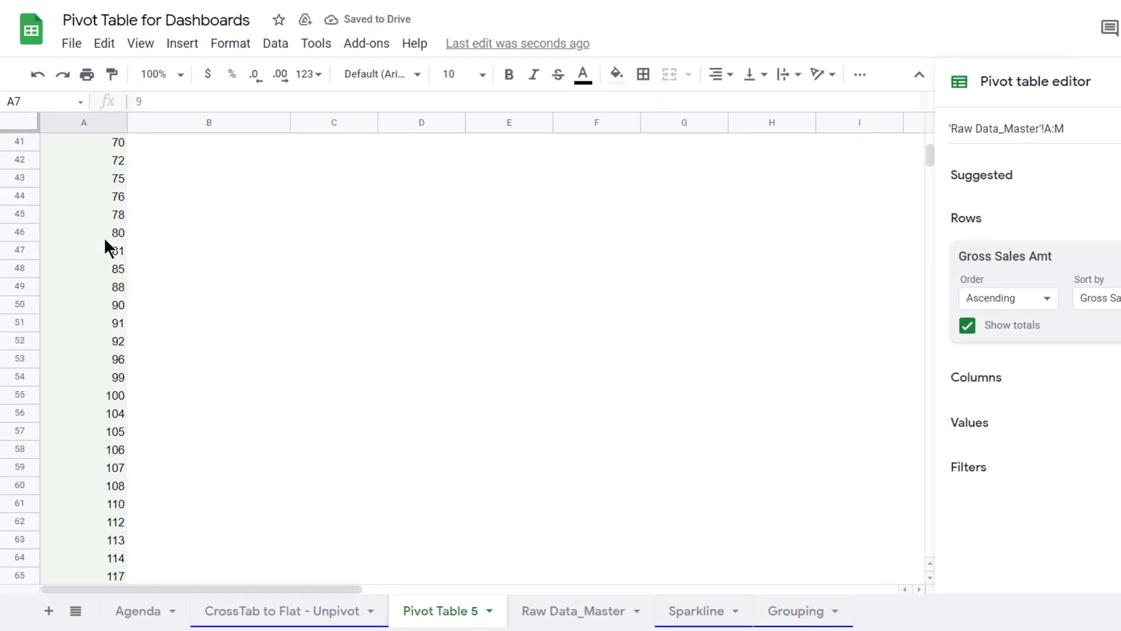
{"action": "scroll", "coordinate": [104, 240], "scroll_direction": "up", "scroll_amount": 10}
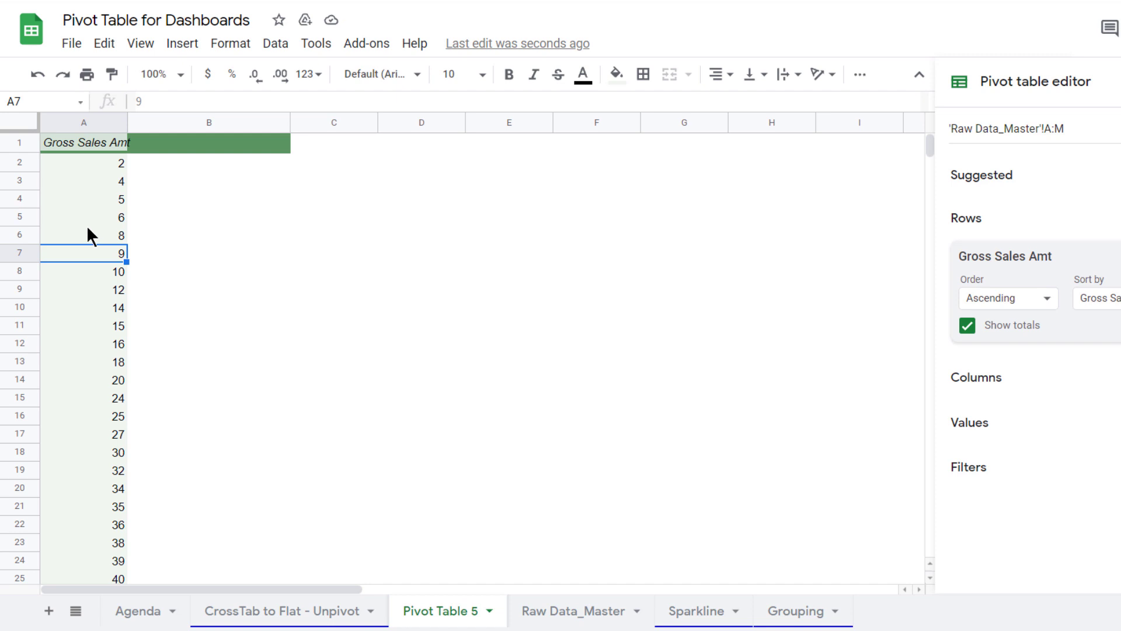
Create a pivot group rule for the Gross Sales Amt rows with minimum value 1, interval size 1000 and no maximum.
{"action": "left_click", "coordinate": [86, 224]}
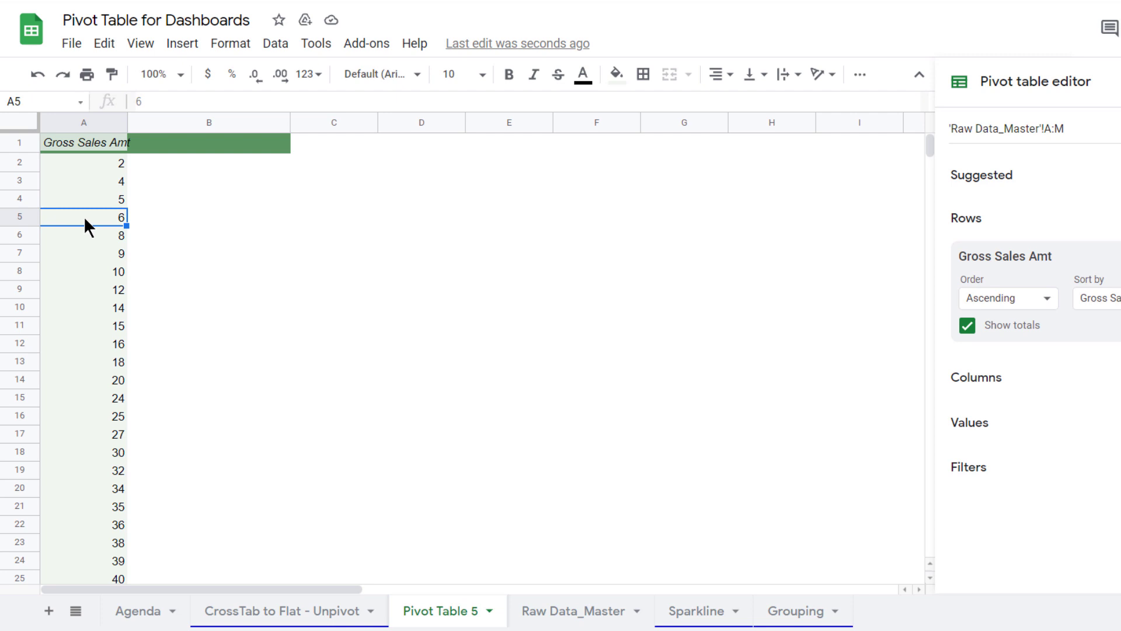
{"action": "right_click", "coordinate": [89, 224]}
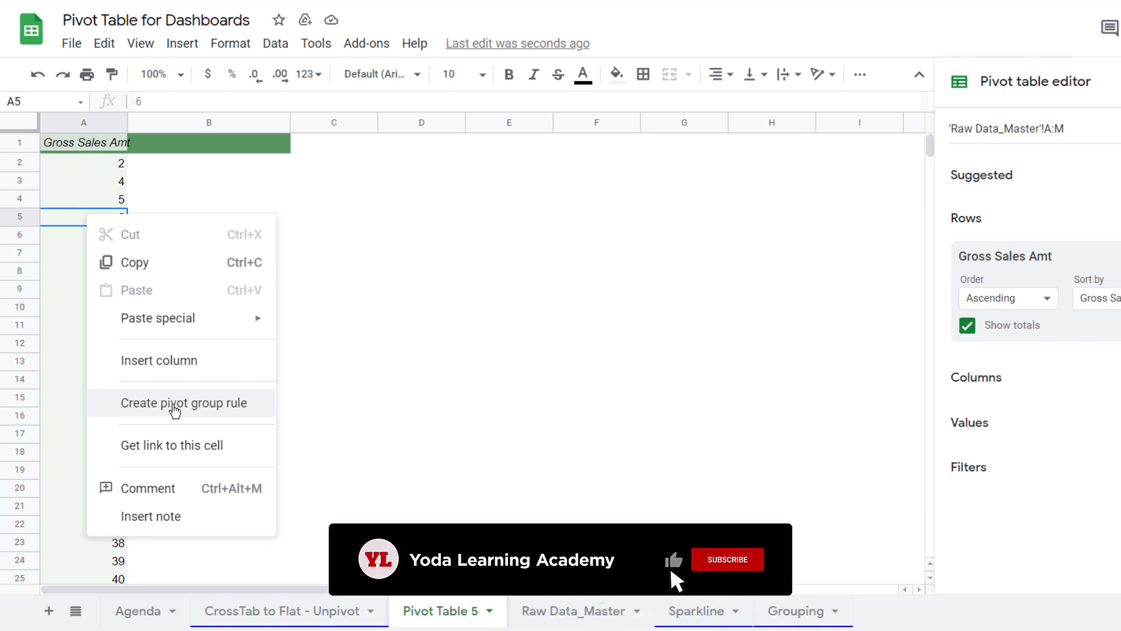
{"action": "left_click", "coordinate": [174, 410]}
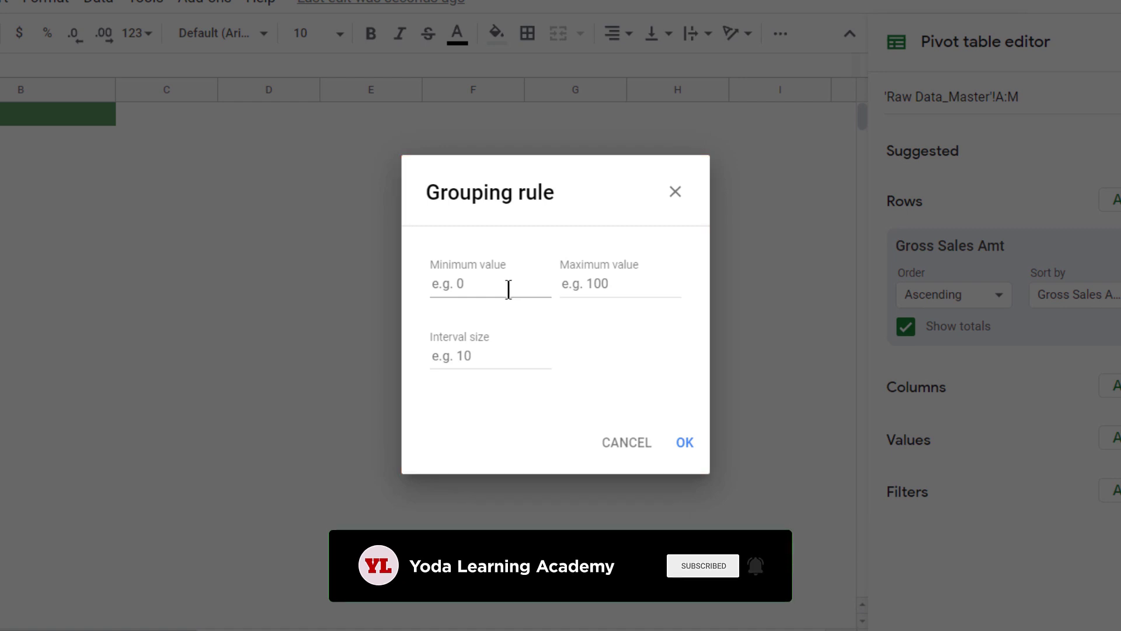
{"action": "left_click", "coordinate": [482, 286]}
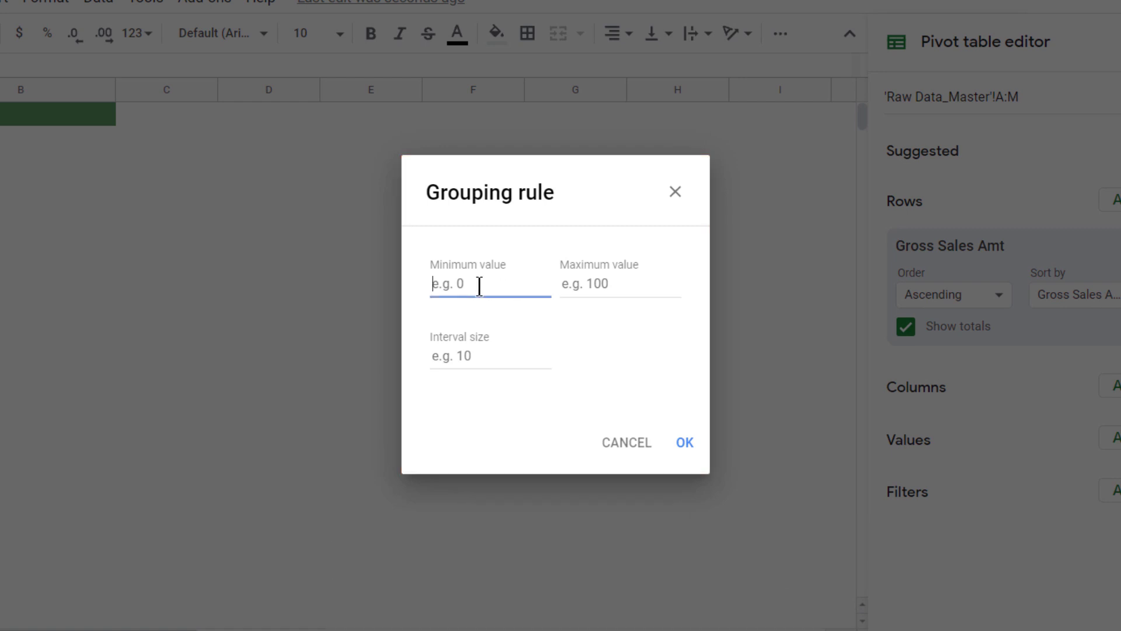
{"action": "type", "text": "1"}
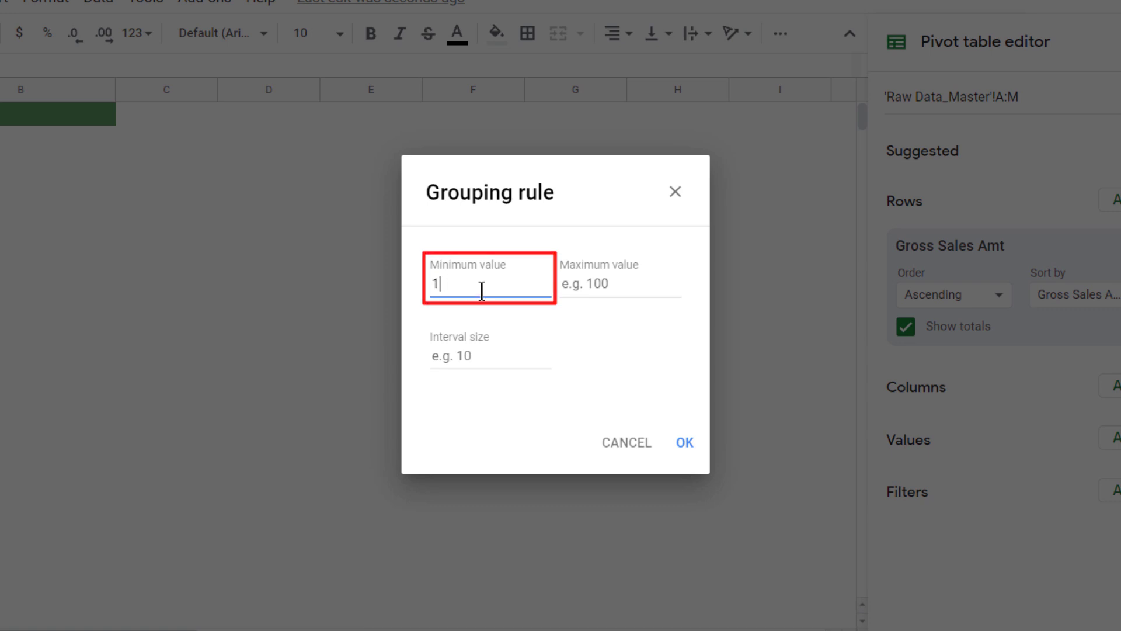
{"action": "left_click", "coordinate": [470, 354]}
{"action": "type", "text": "1000"}
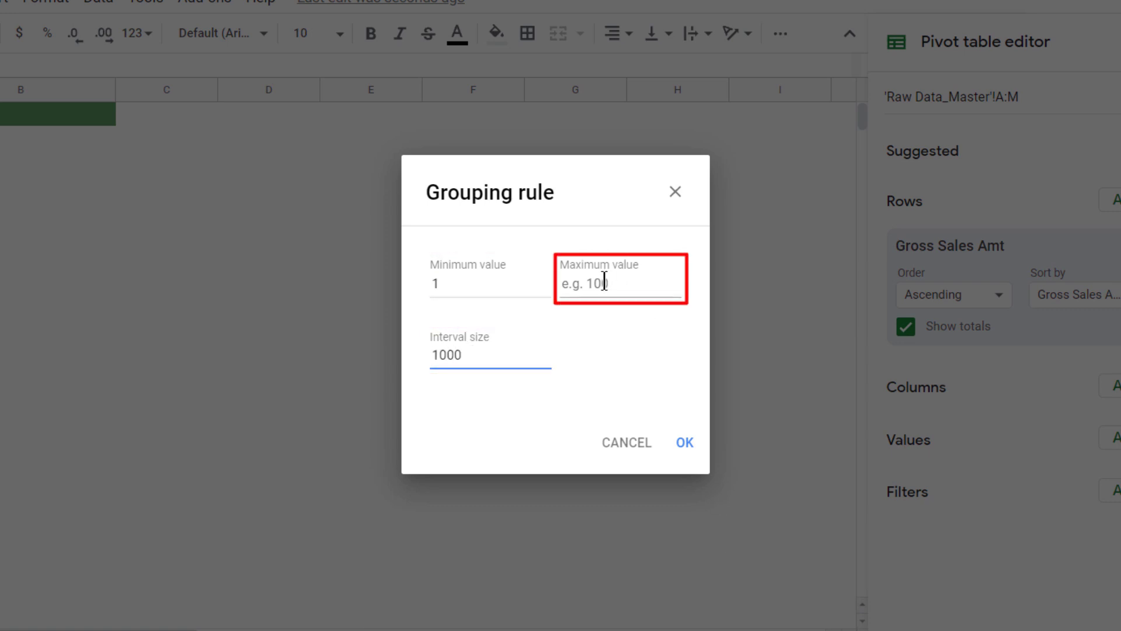
{"action": "left_click", "coordinate": [623, 281]}
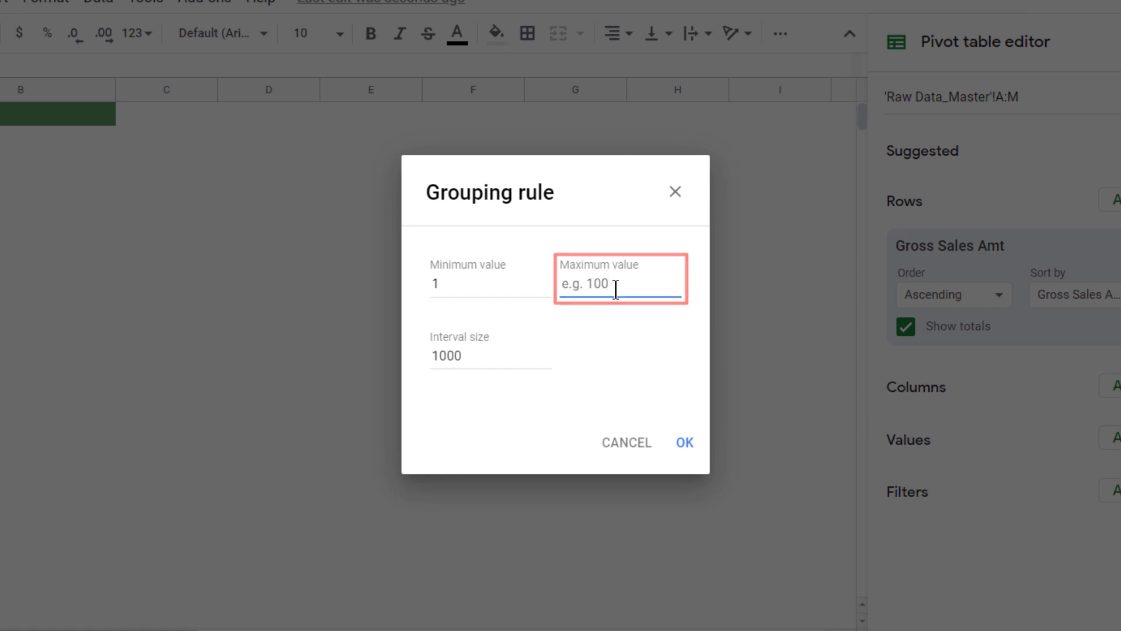
{"action": "left_click", "coordinate": [684, 444]}
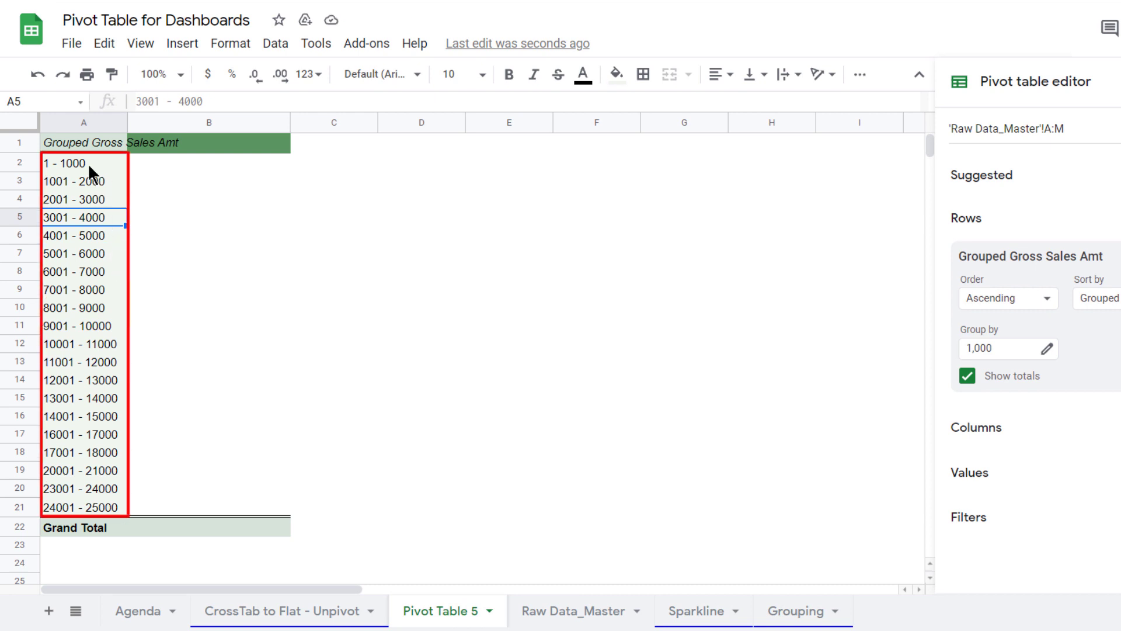
Add Gross Sales Amt as a pivot value summarized by COUNT and check the grand total.
{"action": "left_click_drag", "start_coordinate": [88, 163], "coordinate": [91, 489]}
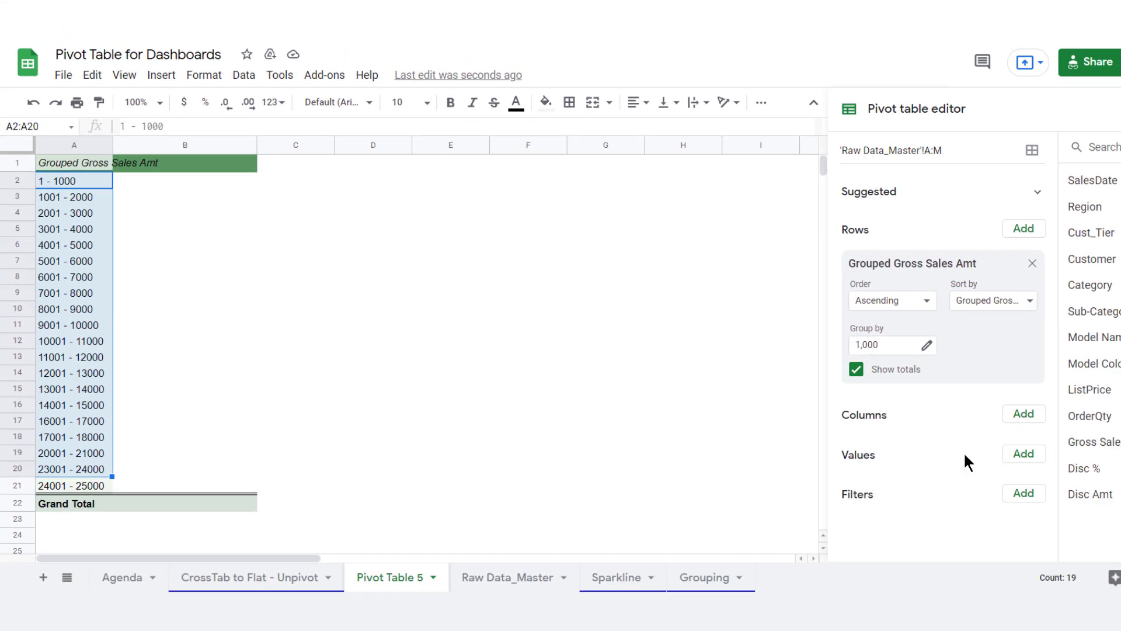
{"action": "left_click", "coordinate": [1021, 457]}
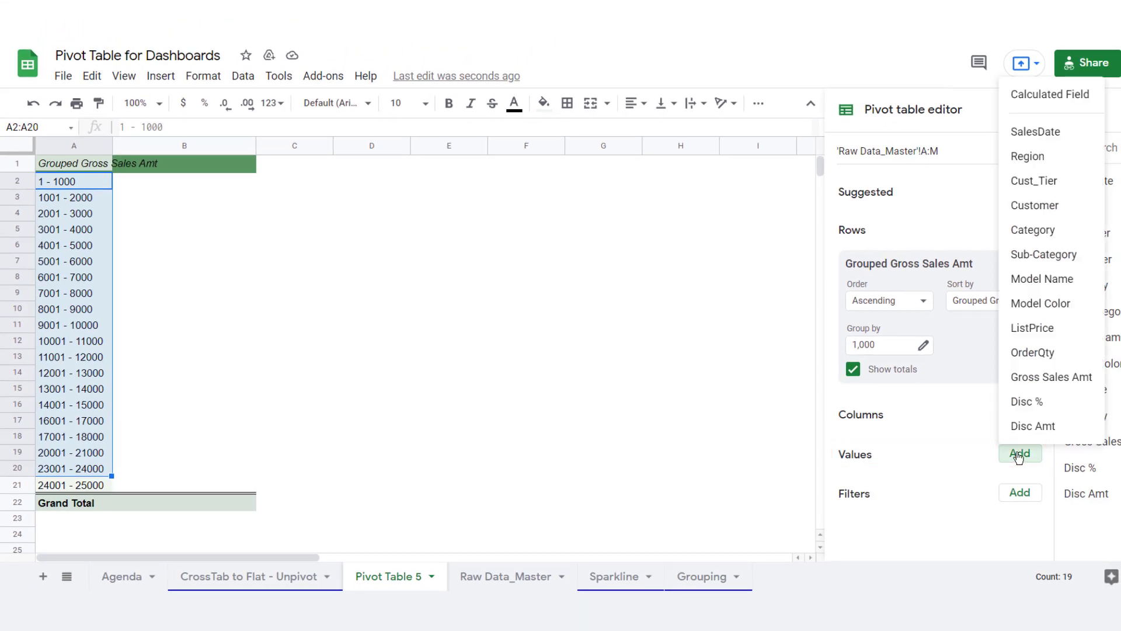
{"action": "left_click", "coordinate": [1025, 376]}
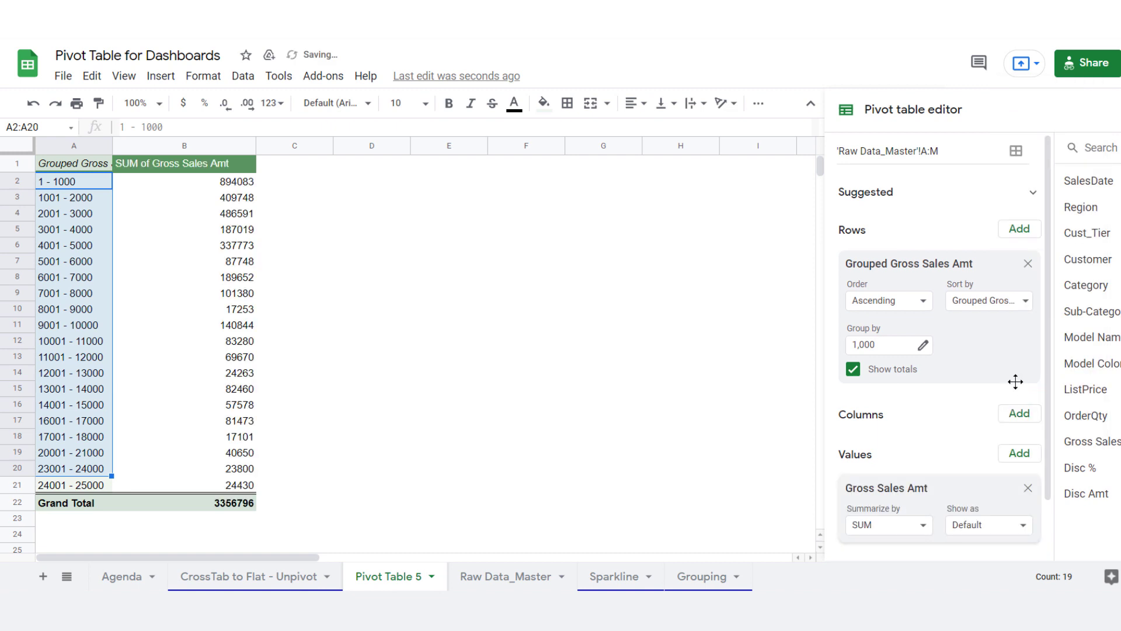
{"action": "left_click", "coordinate": [903, 526]}
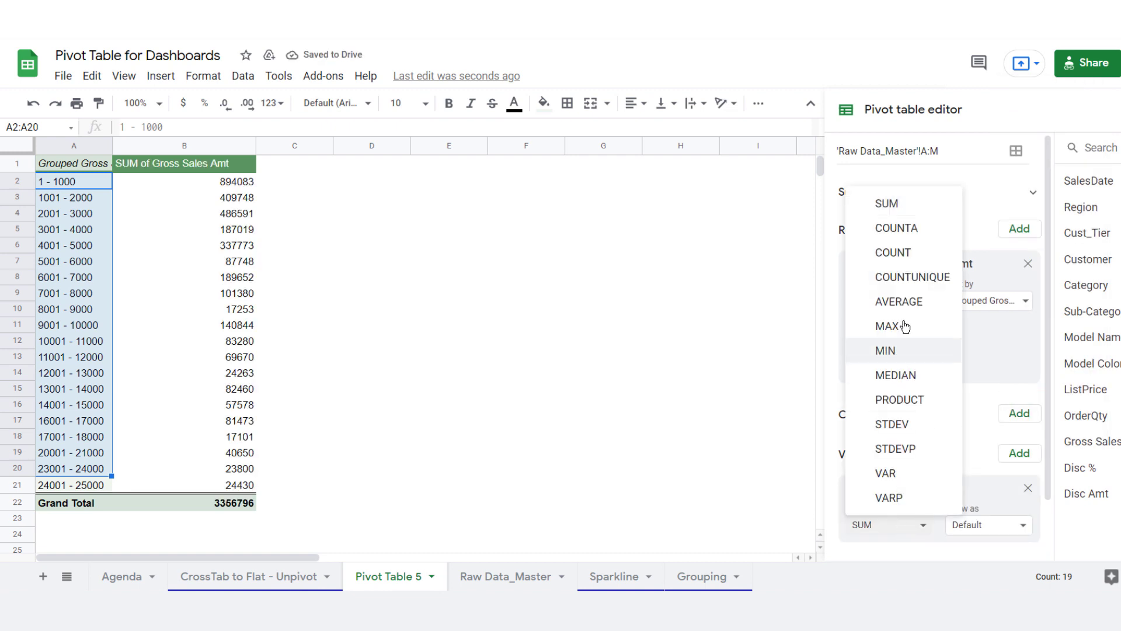
{"action": "left_click", "coordinate": [895, 253]}
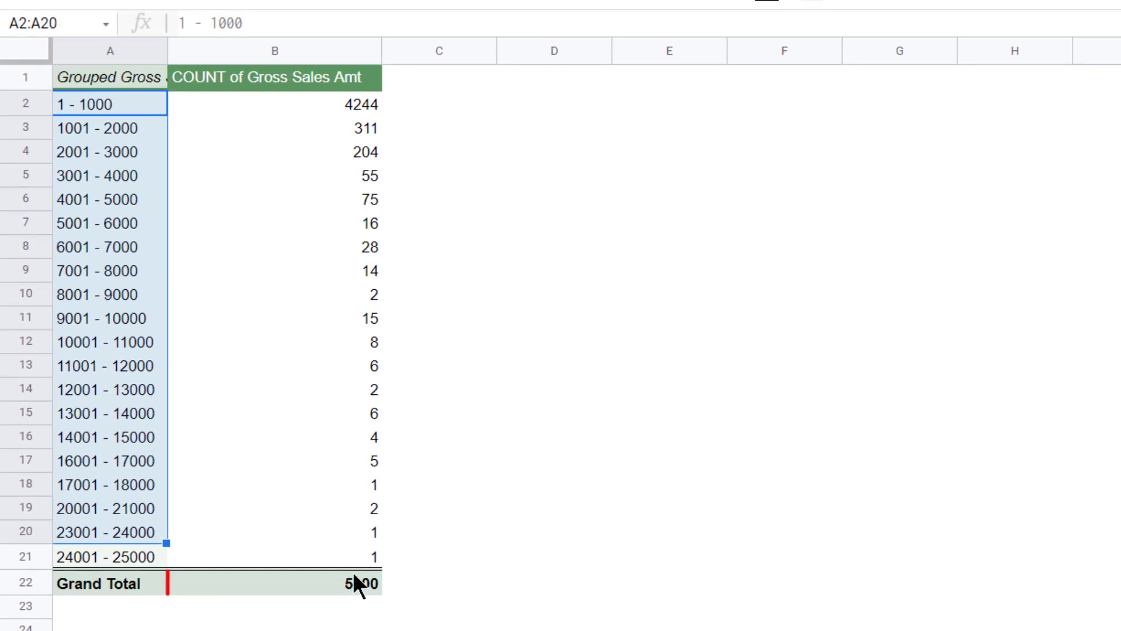
{"action": "left_click", "coordinate": [338, 577]}
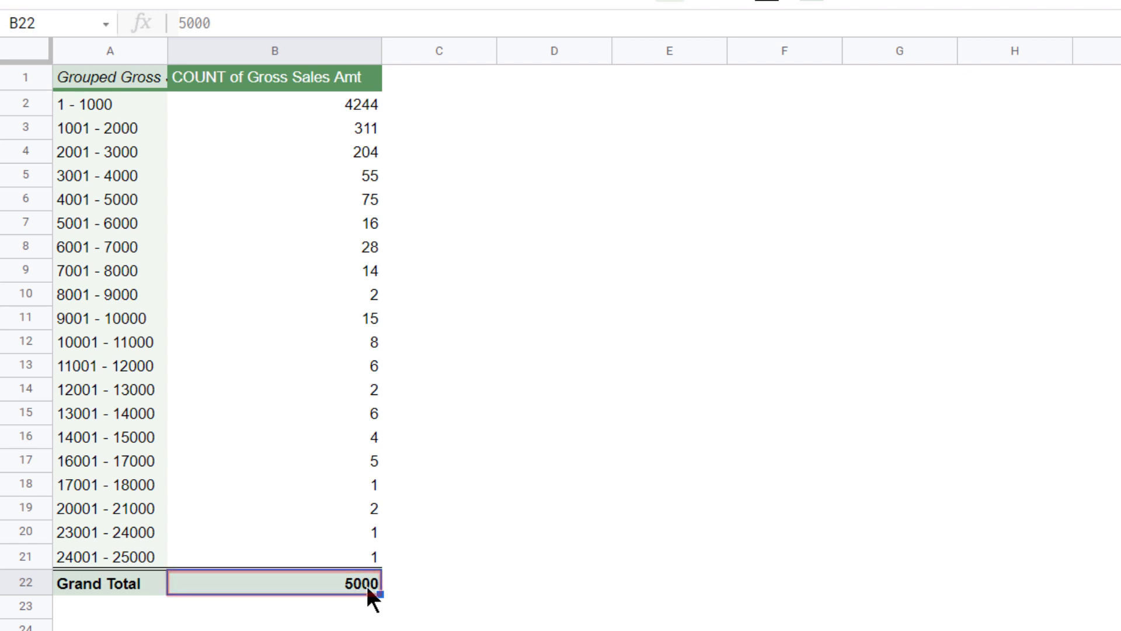
Insert a column chart of the grouped Gross Sales Amt ranges and their counts from A1:B21, leaving out the grand total.
{"action": "left_click_drag", "start_coordinate": [341, 99], "coordinate": [319, 549]}
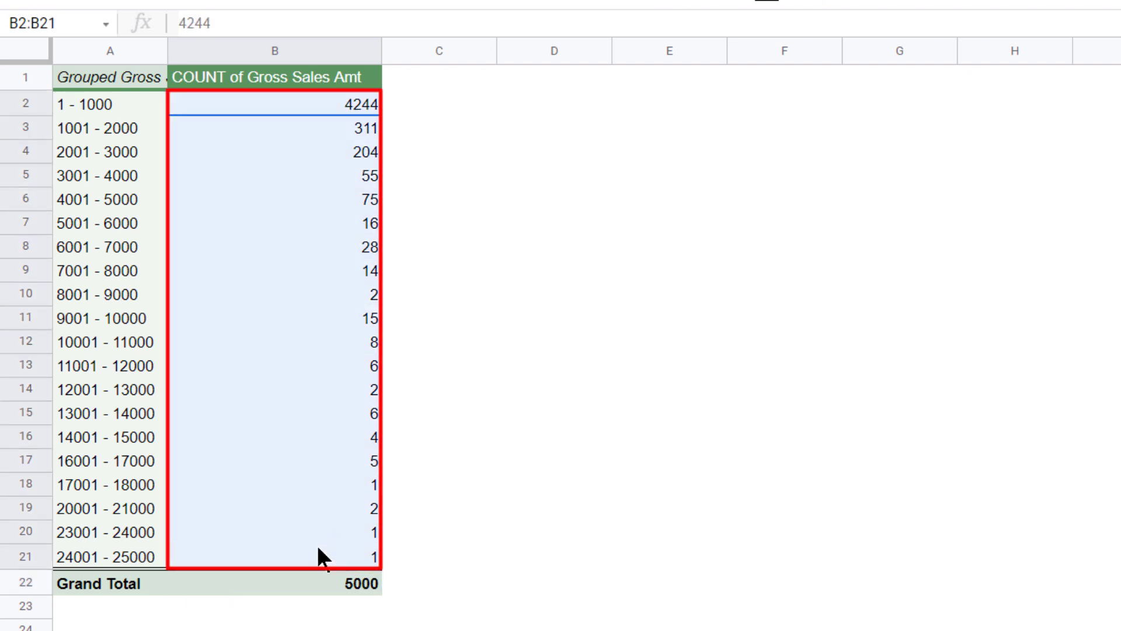
{"action": "left_click", "coordinate": [115, 107]}
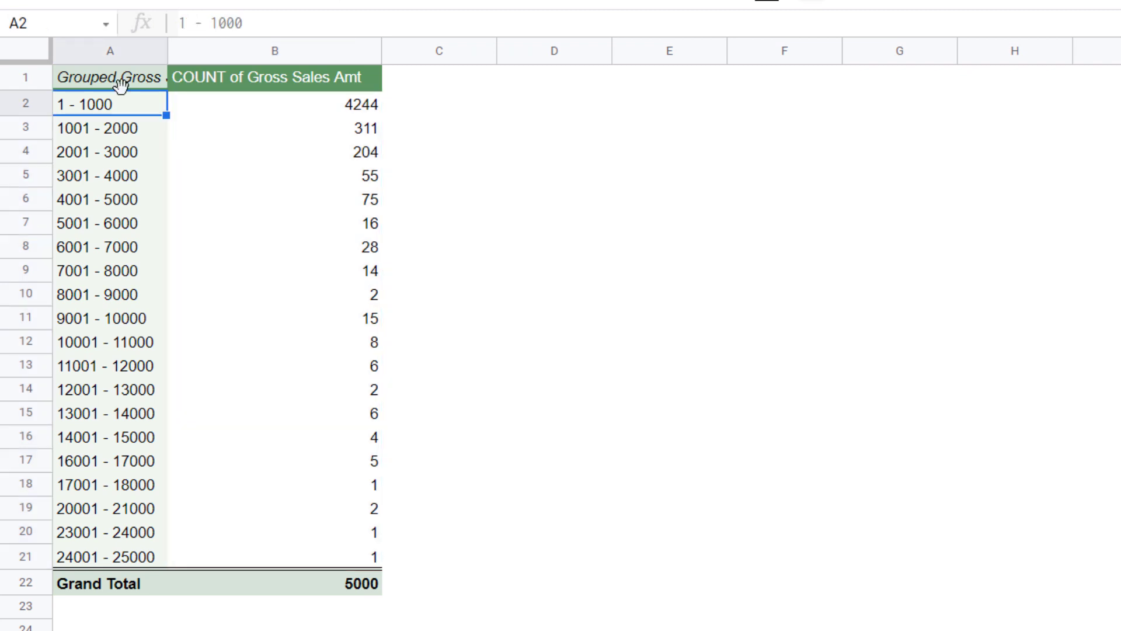
{"action": "mouse_move", "coordinate": [108, 77]}
{"action": "left_mouse_down"}
{"action": "mouse_move", "coordinate": [133, 93]}
{"action": "mouse_move", "coordinate": [233, 286]}
{"action": "mouse_move", "coordinate": [265, 560]}
{"action": "left_mouse_up"}
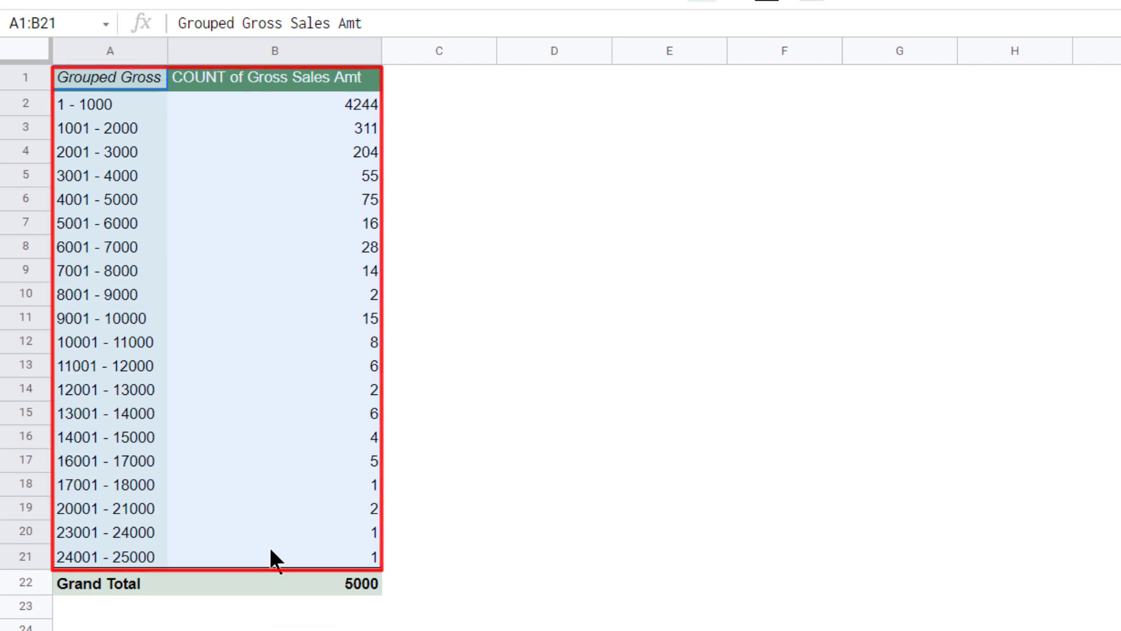
{"action": "left_click", "coordinate": [178, 38]}
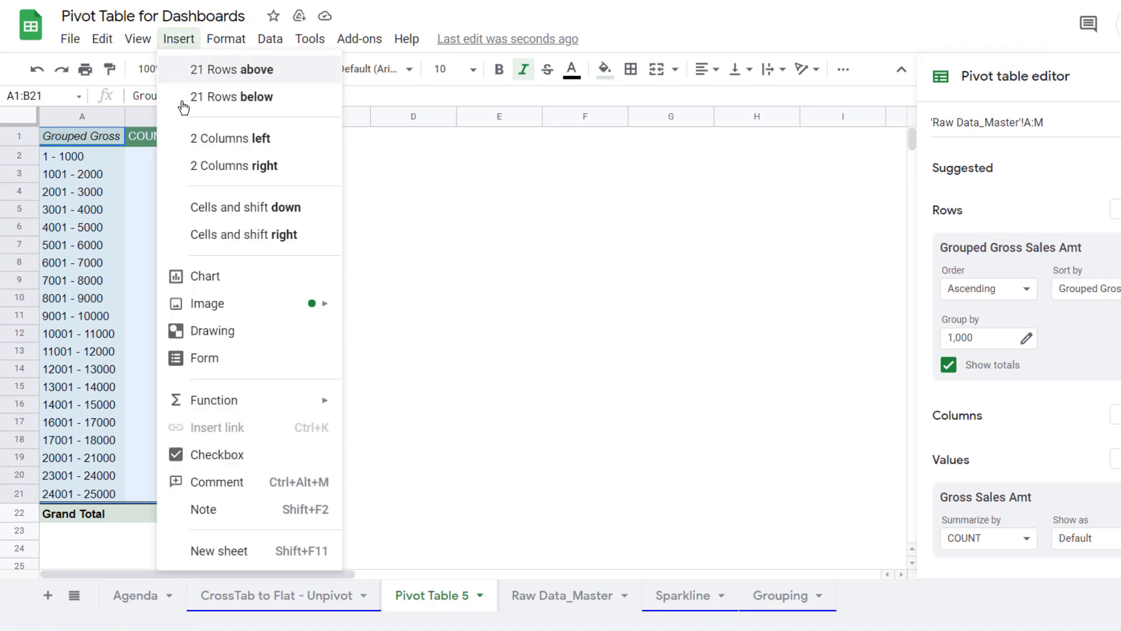
{"action": "left_click", "coordinate": [222, 275]}
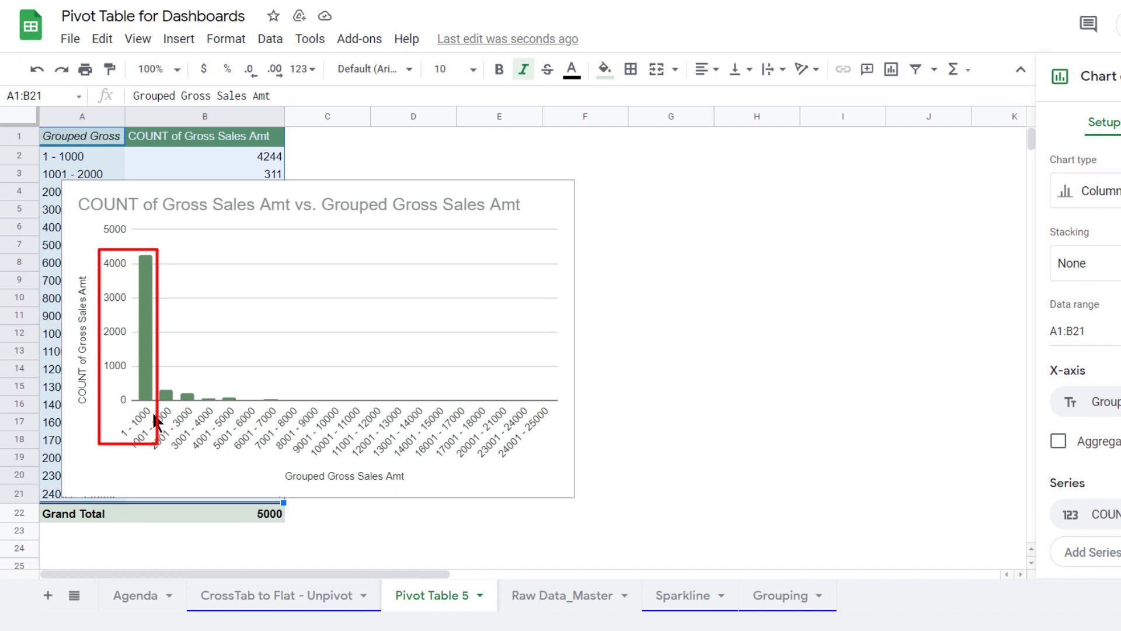
Delete the column chart of the grouped sales counts from the Pivot Table 5 sheet.
{"action": "left_click", "coordinate": [478, 184]}
{"action": "key", "text": "Delete"}
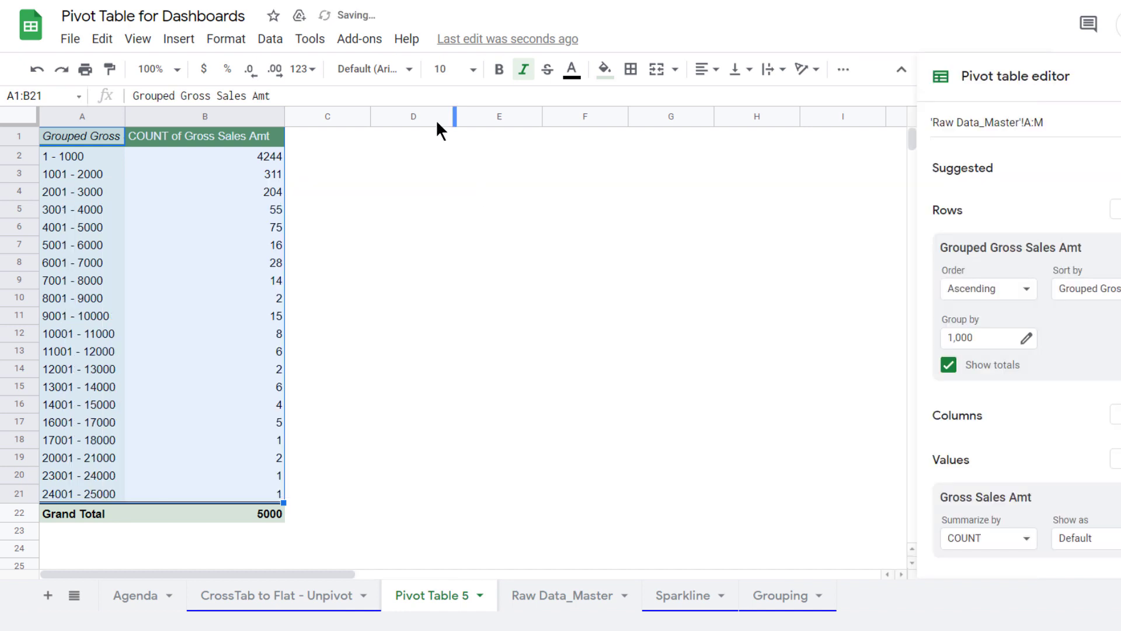
{"action": "left_click", "coordinate": [231, 222]}
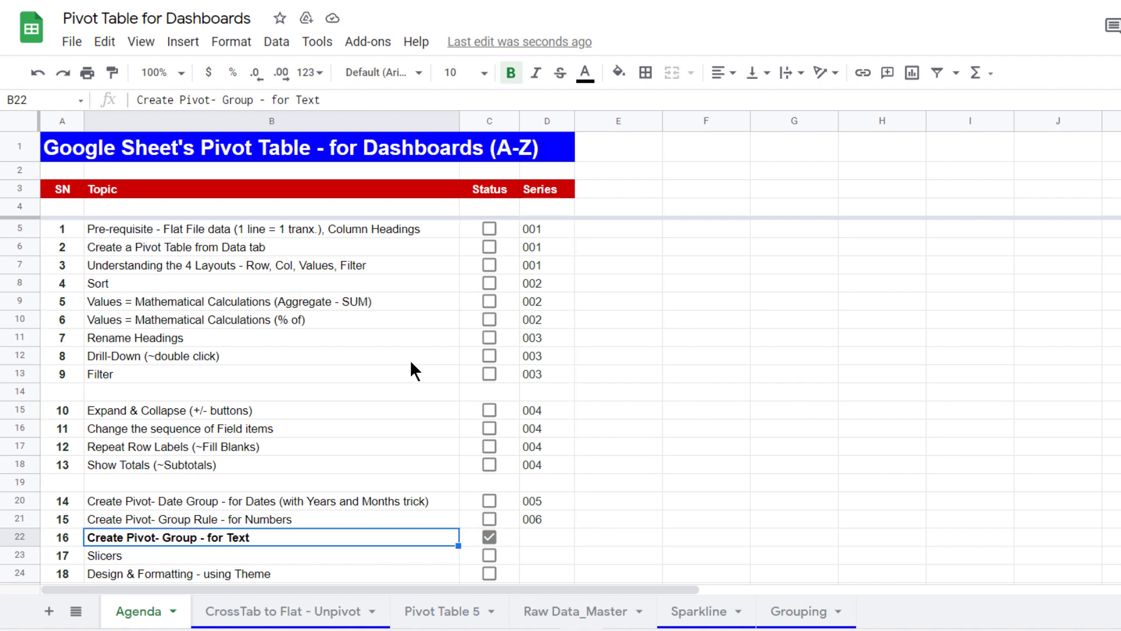
Add Region as the row field and Gross Sales Amt as the value of the empty pivot table on Pivot Table 5.
{"action": "scroll", "coordinate": [352, 366], "scroll_direction": "down", "scroll_amount": 2}
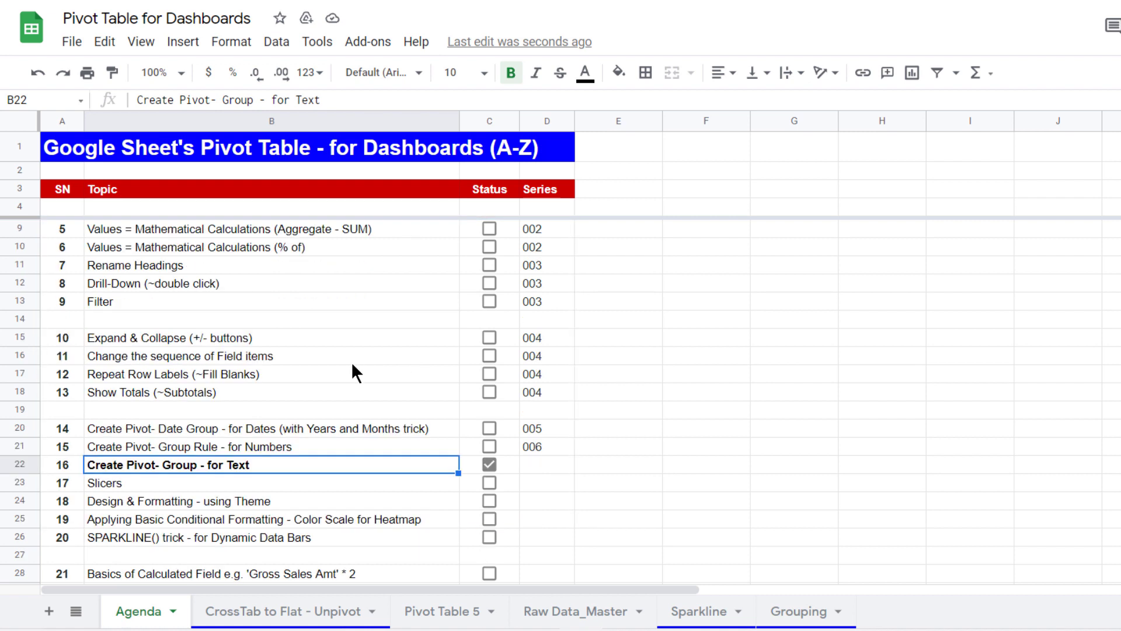
{"action": "scroll", "coordinate": [353, 368], "scroll_direction": "down", "scroll_amount": 2}
{"action": "scroll", "coordinate": [352, 367], "scroll_direction": "down", "scroll_amount": 2}
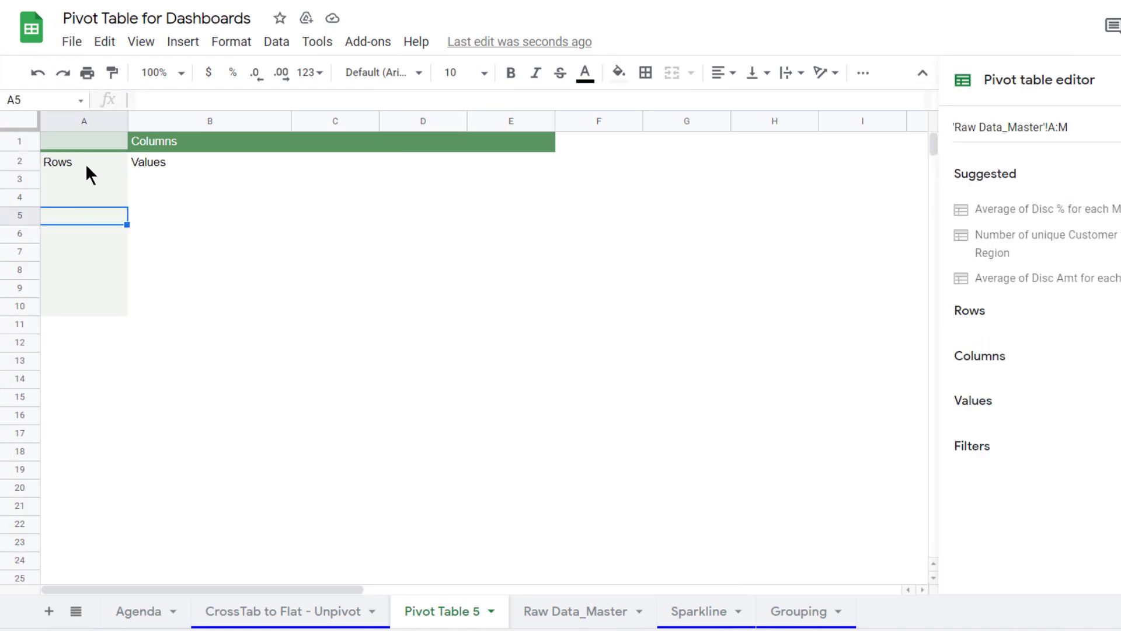
{"action": "left_click", "coordinate": [1026, 310]}
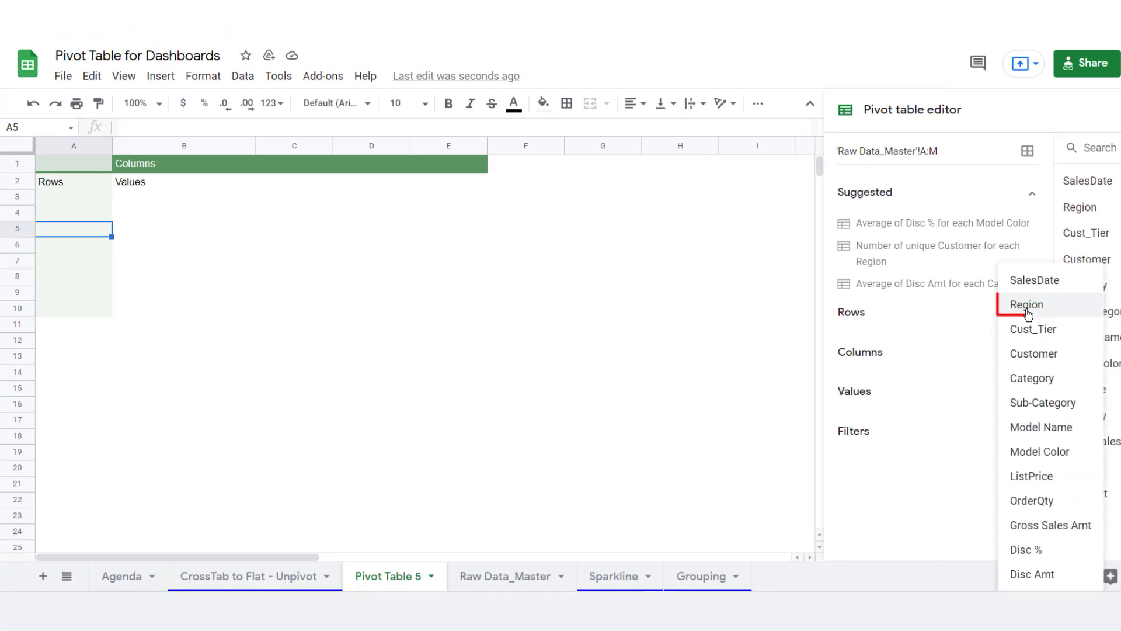
{"action": "left_click", "coordinate": [1043, 308]}
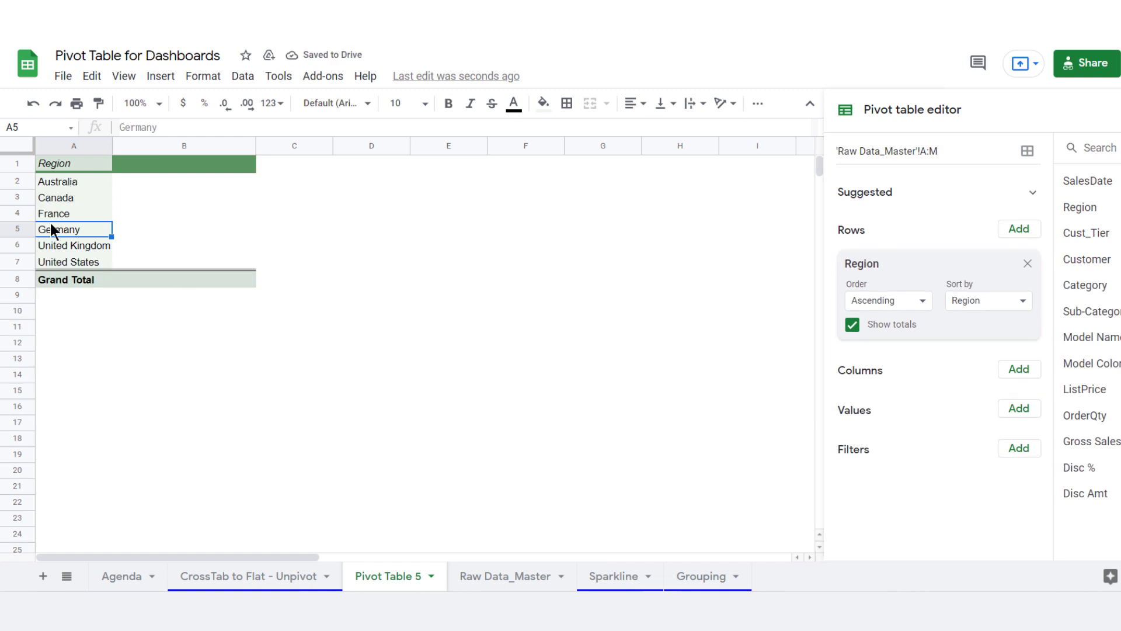
{"action": "left_click", "coordinate": [1018, 409]}
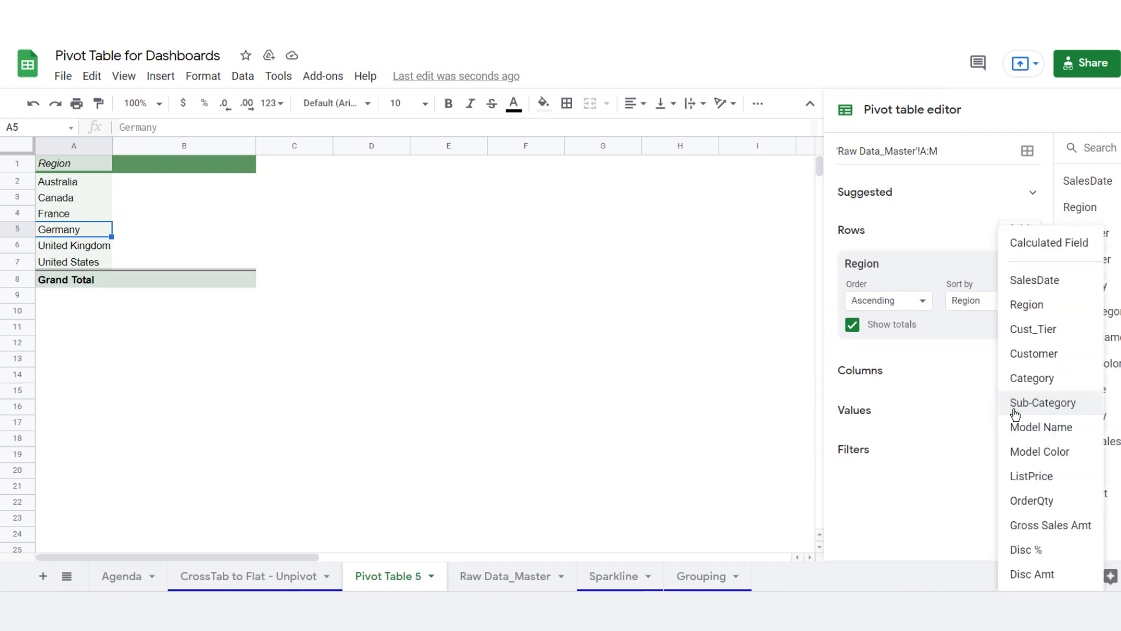
{"action": "left_click", "coordinate": [1035, 526]}
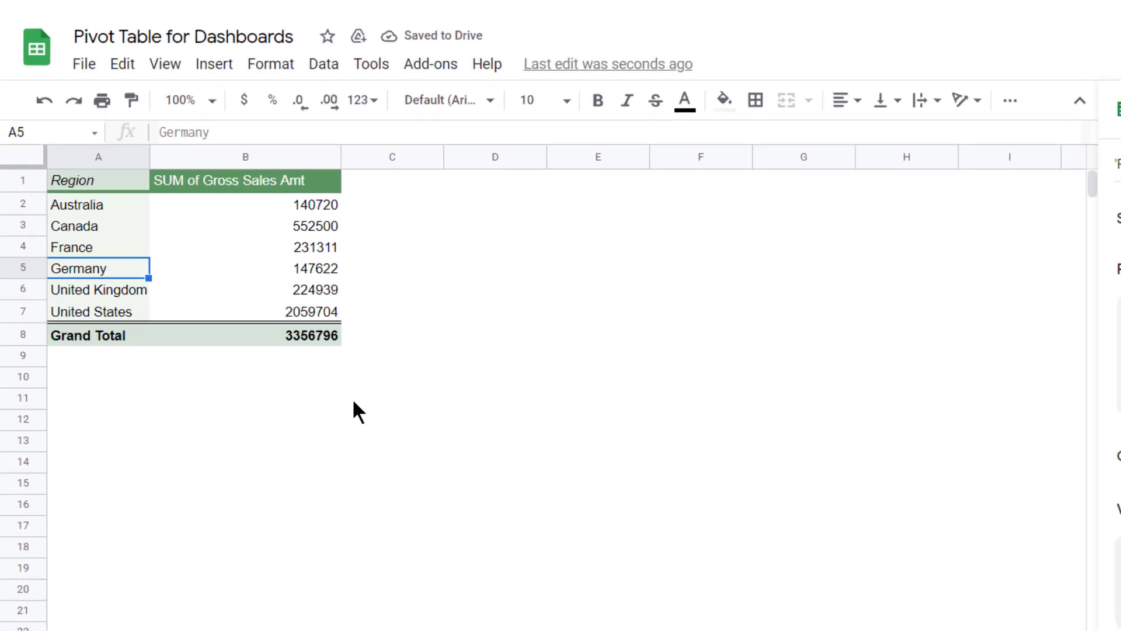
{"action": "left_click", "coordinate": [217, 310]}
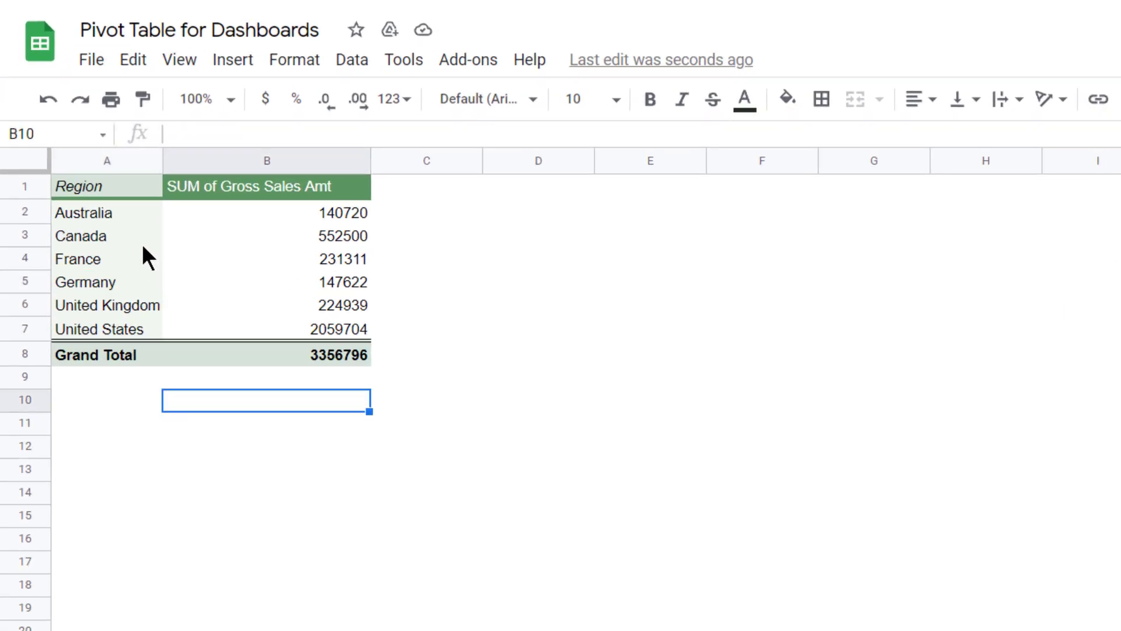
Create a pivot group from the Australia, France and Germany items in the Region rows.
{"action": "left_click", "coordinate": [111, 212]}
{"action": "left_click", "coordinate": [106, 264]}
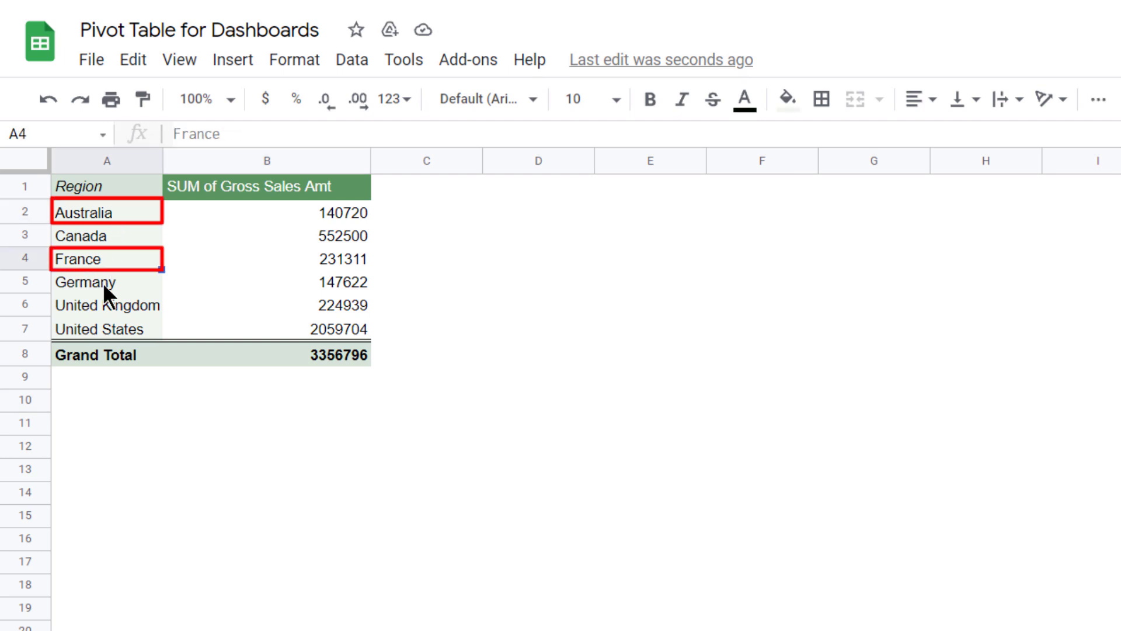
{"action": "left_click", "coordinate": [104, 289]}
{"action": "left_click", "coordinate": [103, 260]}
{"action": "left_click", "coordinate": [104, 284]}
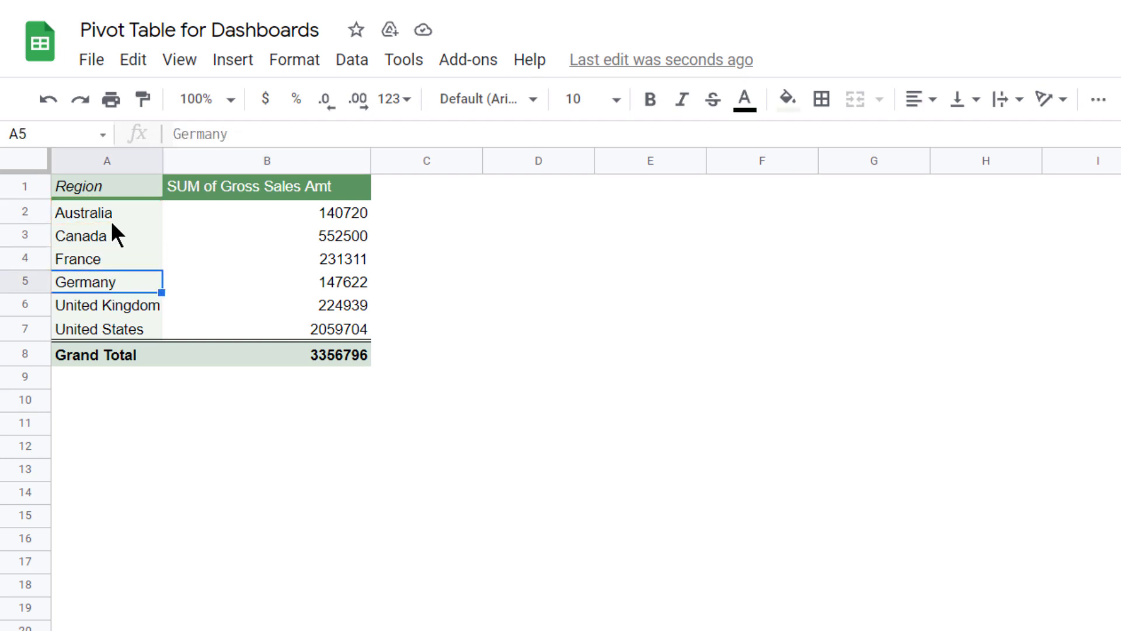
{"action": "left_click", "coordinate": [111, 218]}
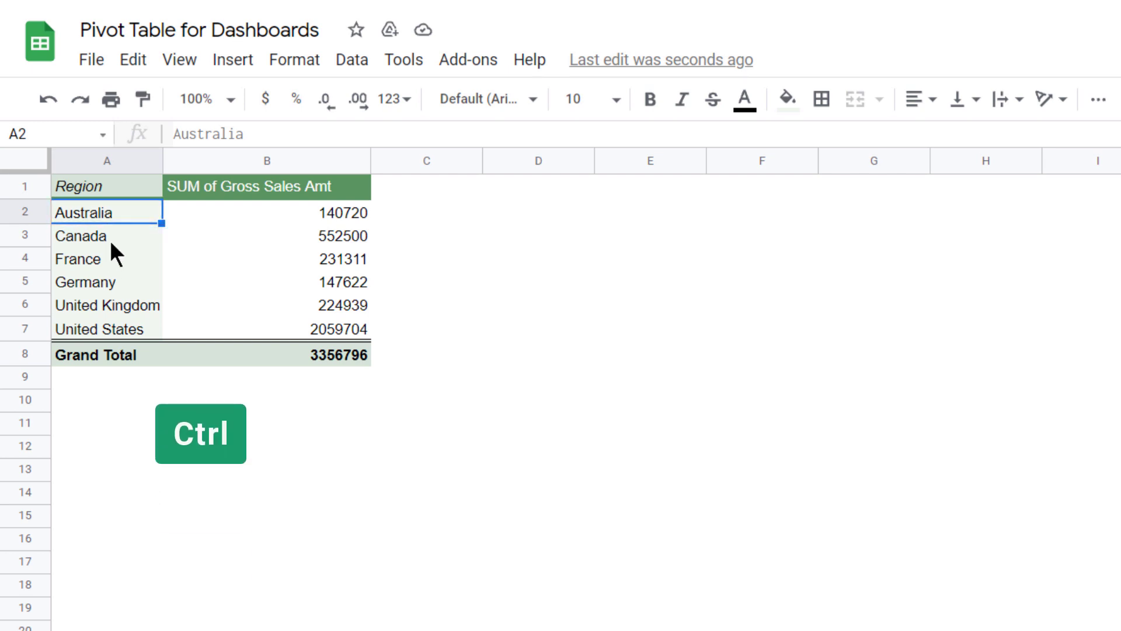
{"action": "left_click", "coordinate": [101, 258], "text": "ctrl"}
{"action": "left_click", "coordinate": [100, 278], "text": "ctrl"}
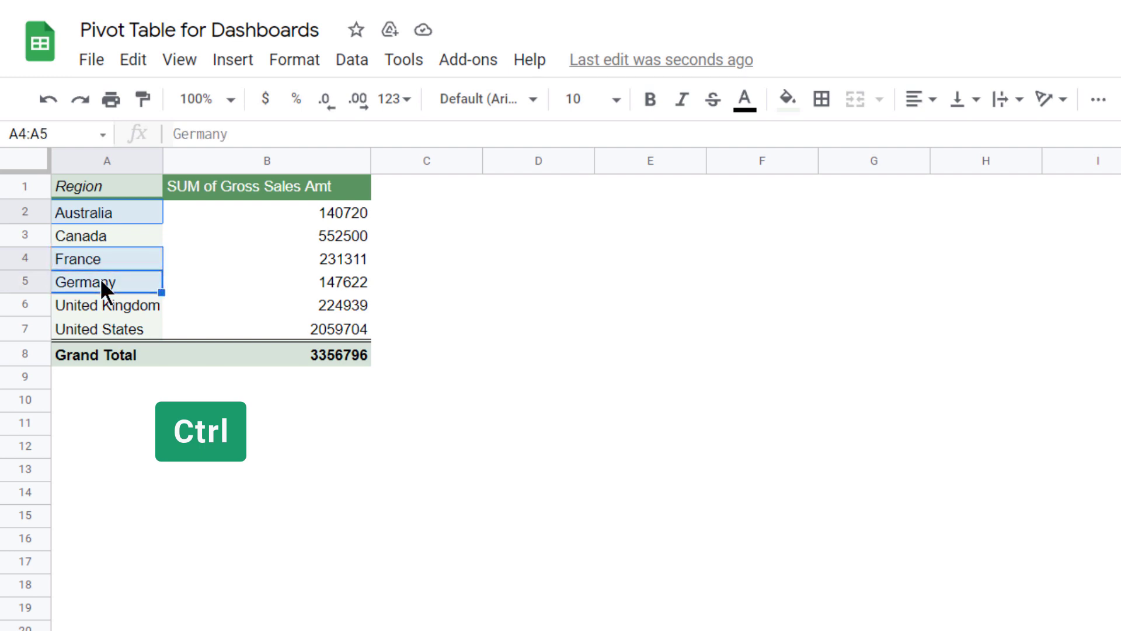
{"action": "right_click", "coordinate": [100, 278]}
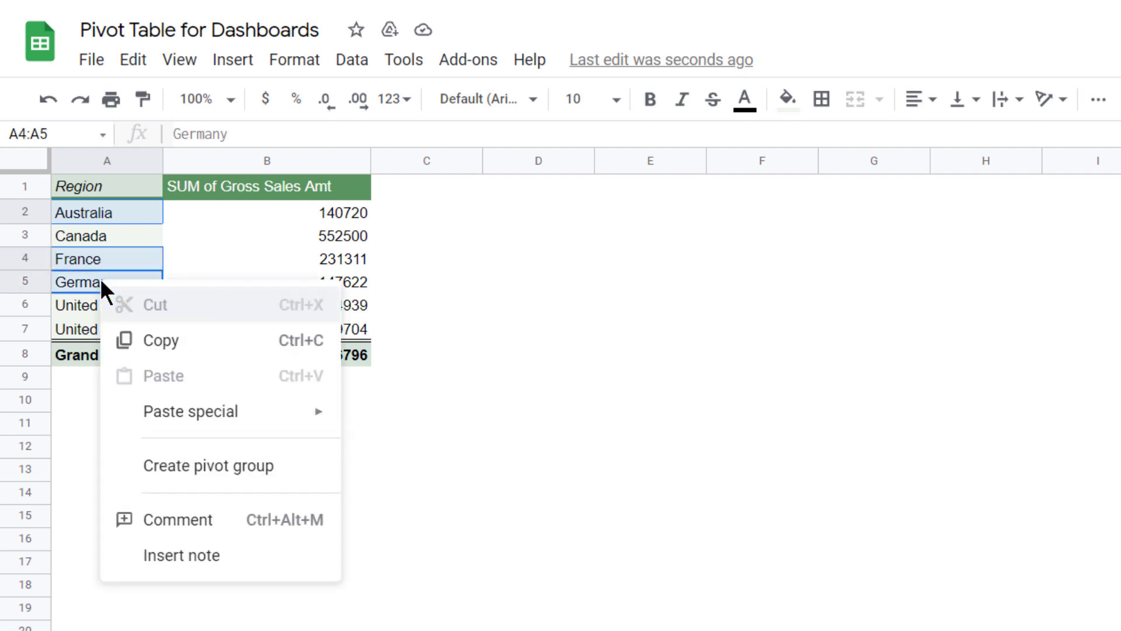
{"action": "left_click", "coordinate": [198, 467]}
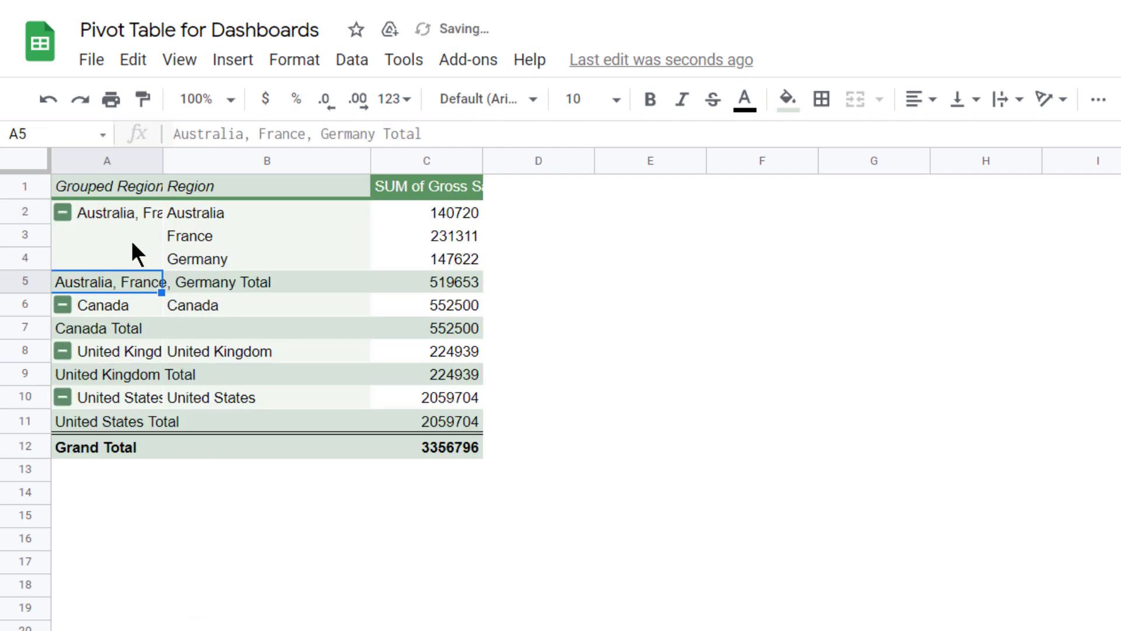
Check the new group's label, its member regions and its subtotal row.
{"action": "left_click", "coordinate": [117, 209]}
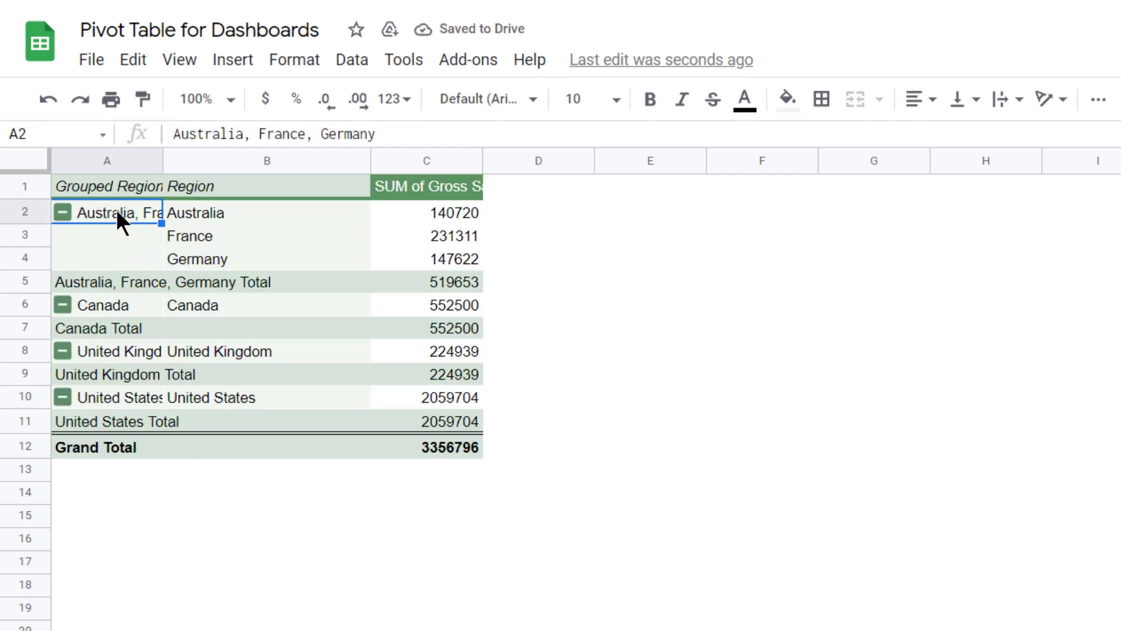
{"action": "left_click", "coordinate": [203, 209]}
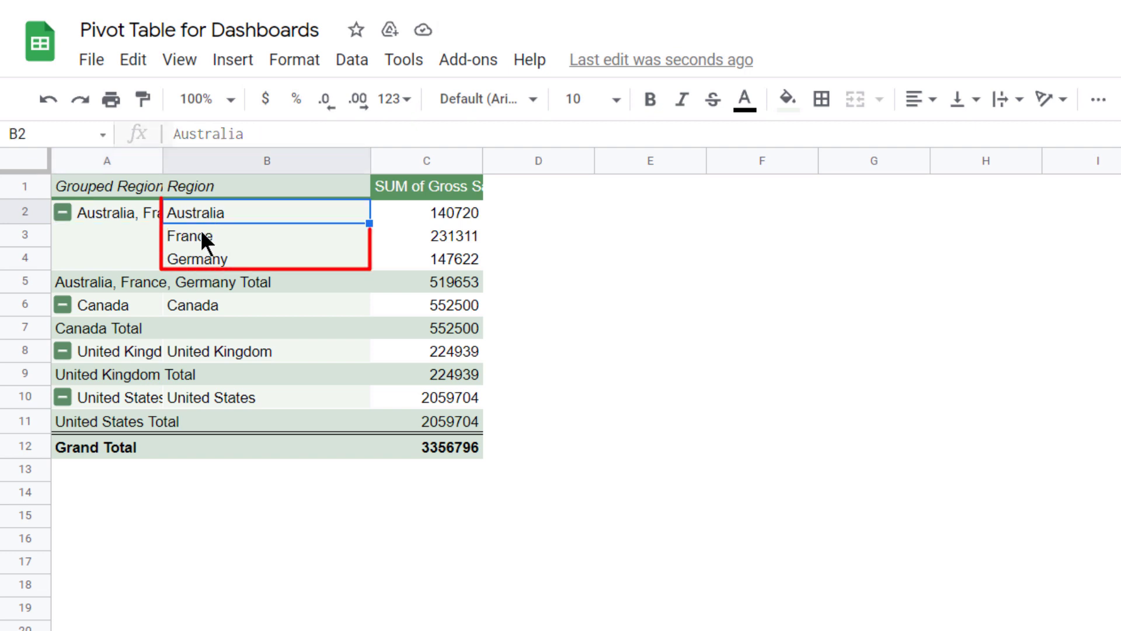
{"action": "left_click", "coordinate": [201, 230]}
{"action": "left_click", "coordinate": [199, 257]}
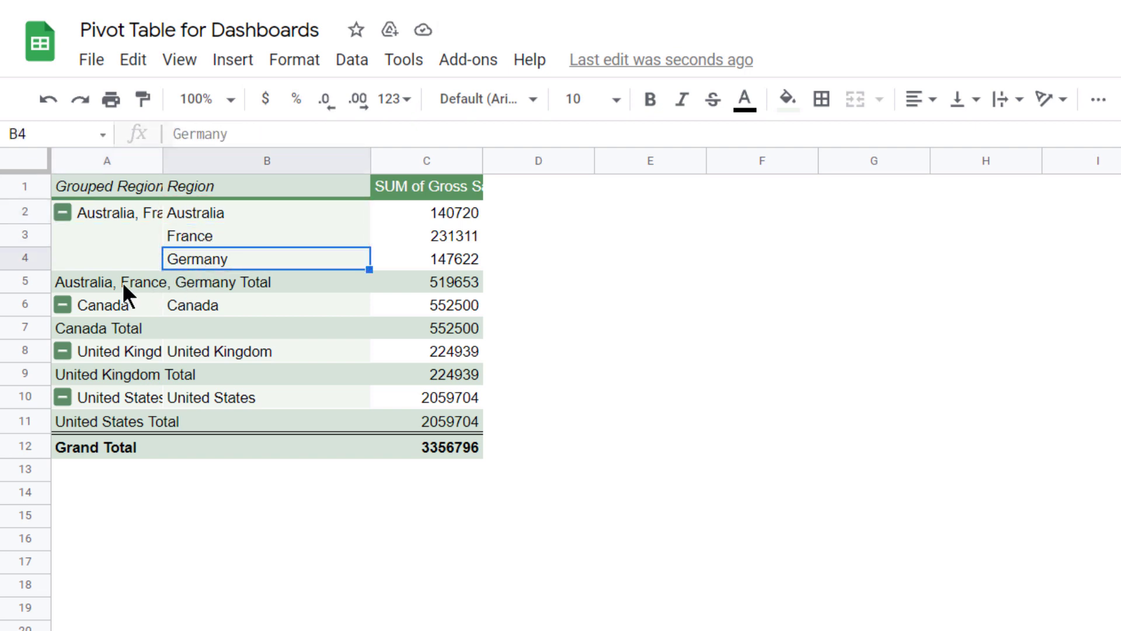
{"action": "left_click_drag", "start_coordinate": [96, 281], "coordinate": [444, 286]}
Rename the group of Australia, France and Germany as Combo.
{"action": "left_click", "coordinate": [116, 210]}
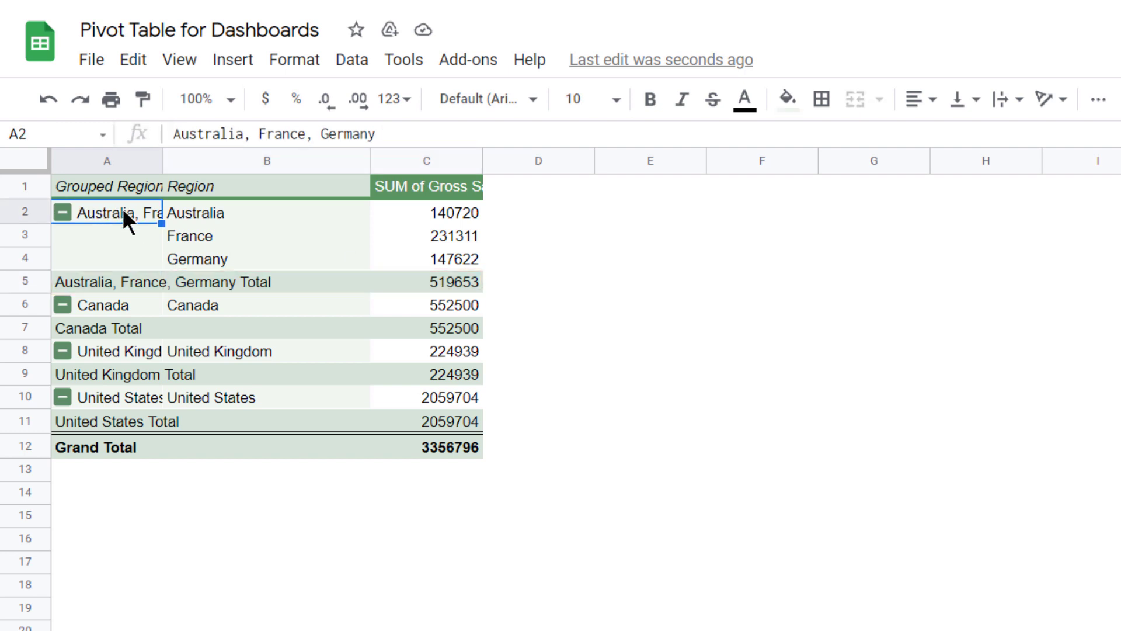
{"action": "left_click_drag", "start_coordinate": [391, 134], "coordinate": [150, 127]}
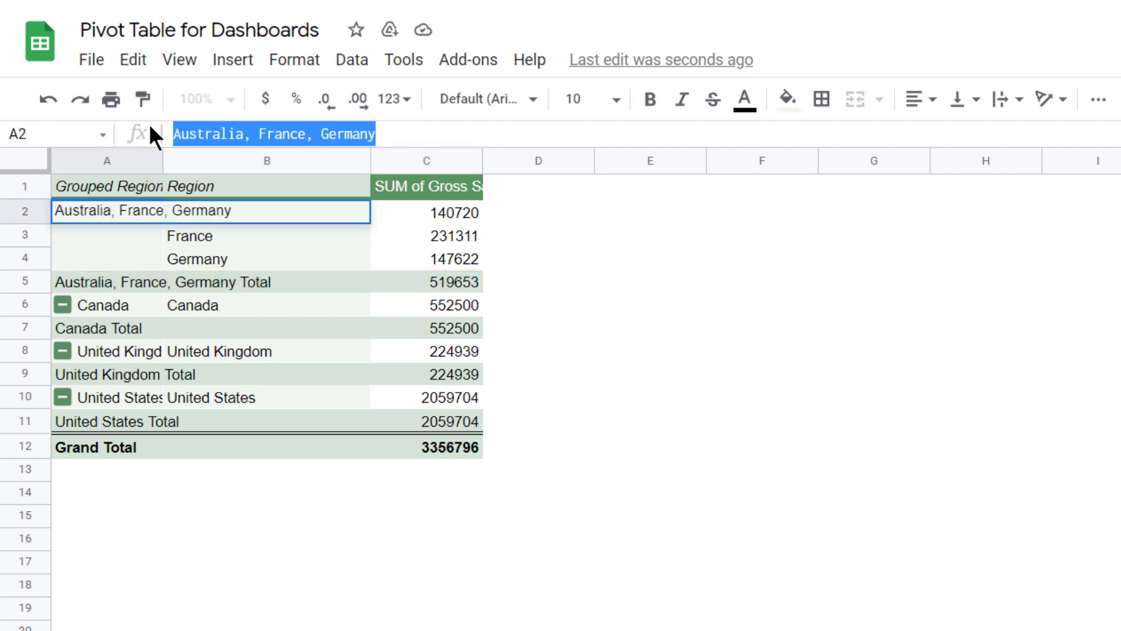
{"action": "type", "text": "Combo"}
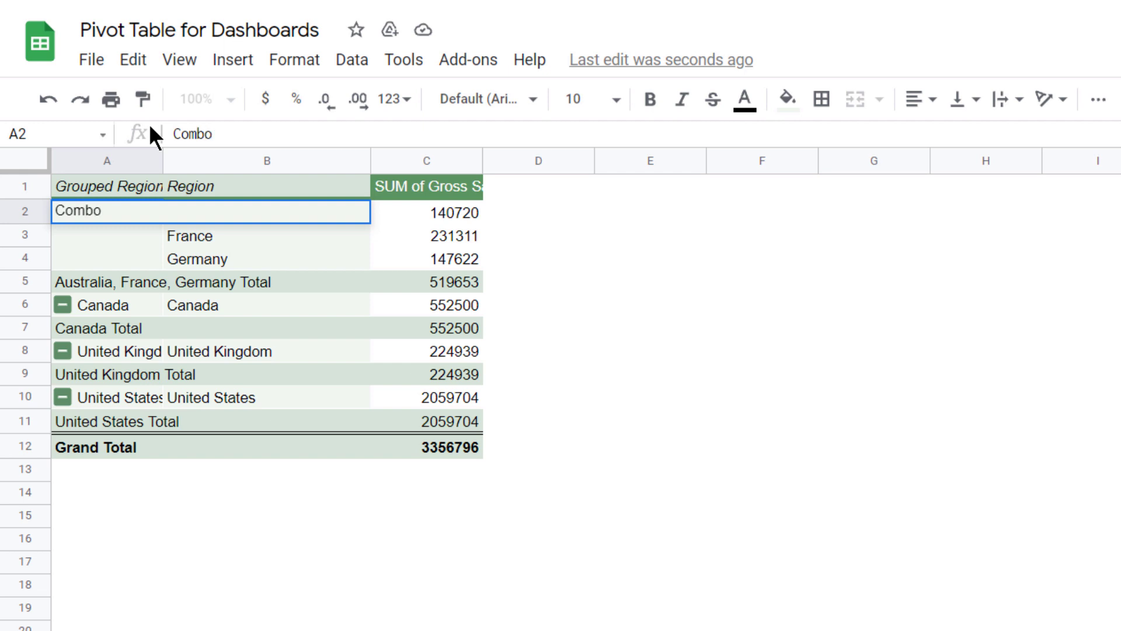
{"action": "key", "text": "Return"}
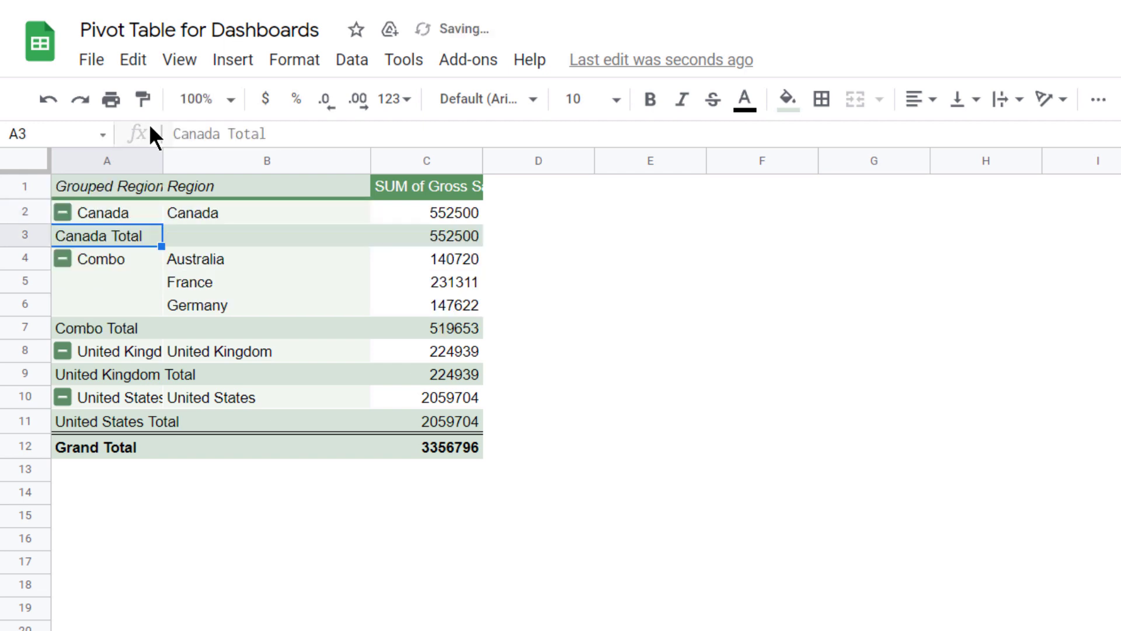
Check the member regions of the Combo group and ungroup its pivot items.
{"action": "left_click", "coordinate": [107, 259]}
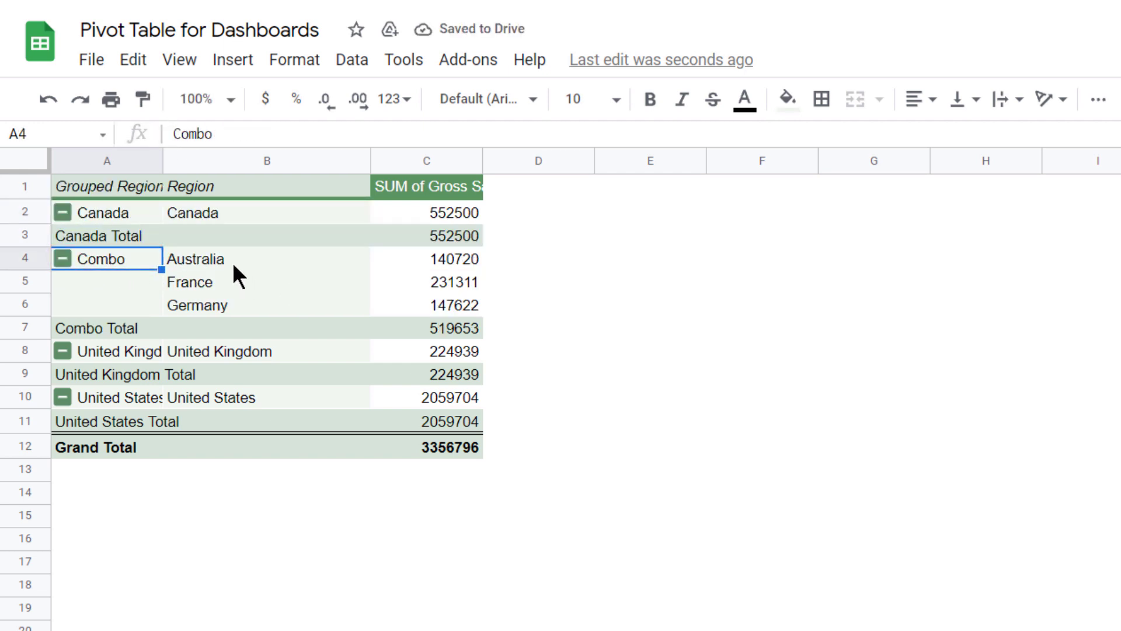
{"action": "left_click", "coordinate": [213, 260]}
{"action": "left_click", "coordinate": [203, 282]}
{"action": "left_click", "coordinate": [210, 304]}
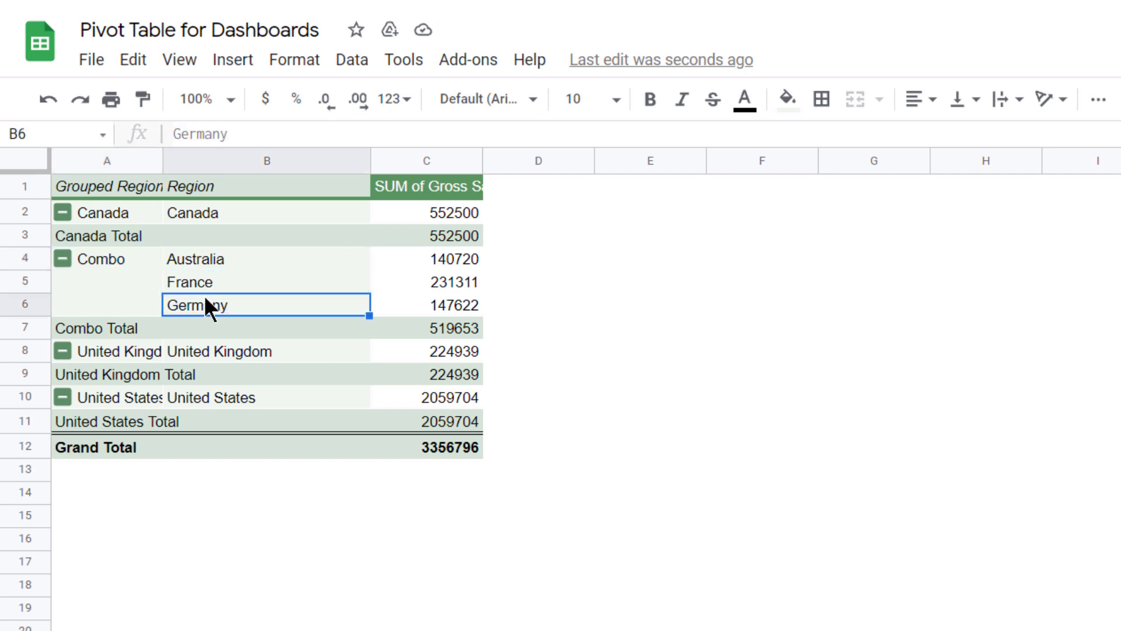
{"action": "right_click", "coordinate": [106, 260]}
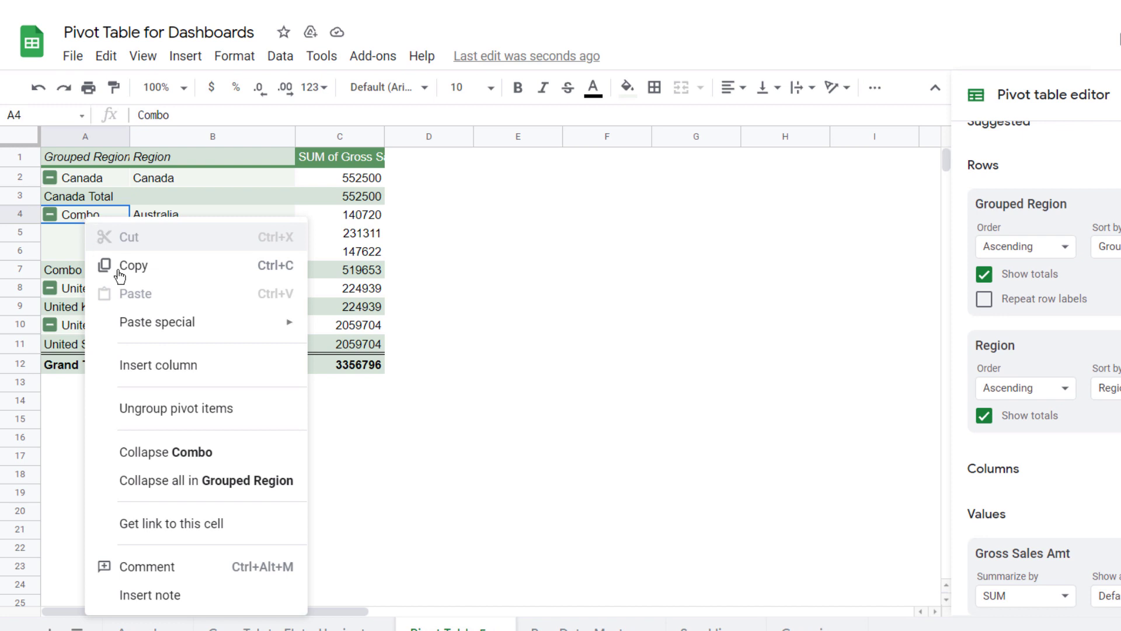
{"action": "left_click", "coordinate": [193, 412]}
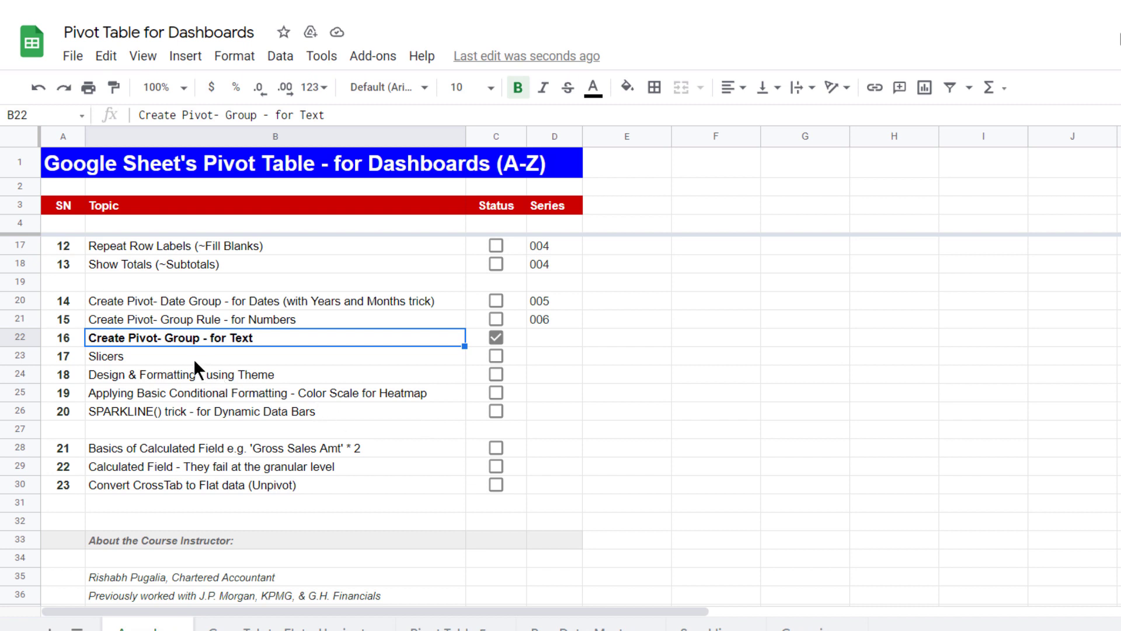
Review the remaining agenda topics from Slicers onward and the Flat File table on the CrossTab to Flat - Unpivot sheet.
{"action": "left_click_drag", "start_coordinate": [176, 355], "coordinate": [177, 476]}
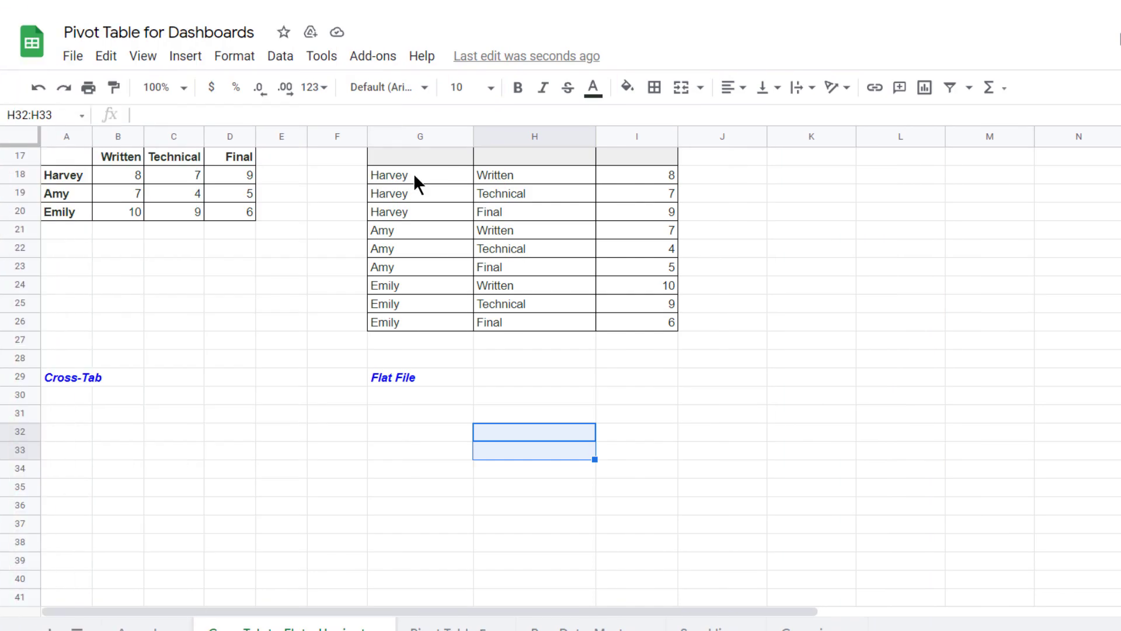
{"action": "left_click", "coordinate": [378, 178]}
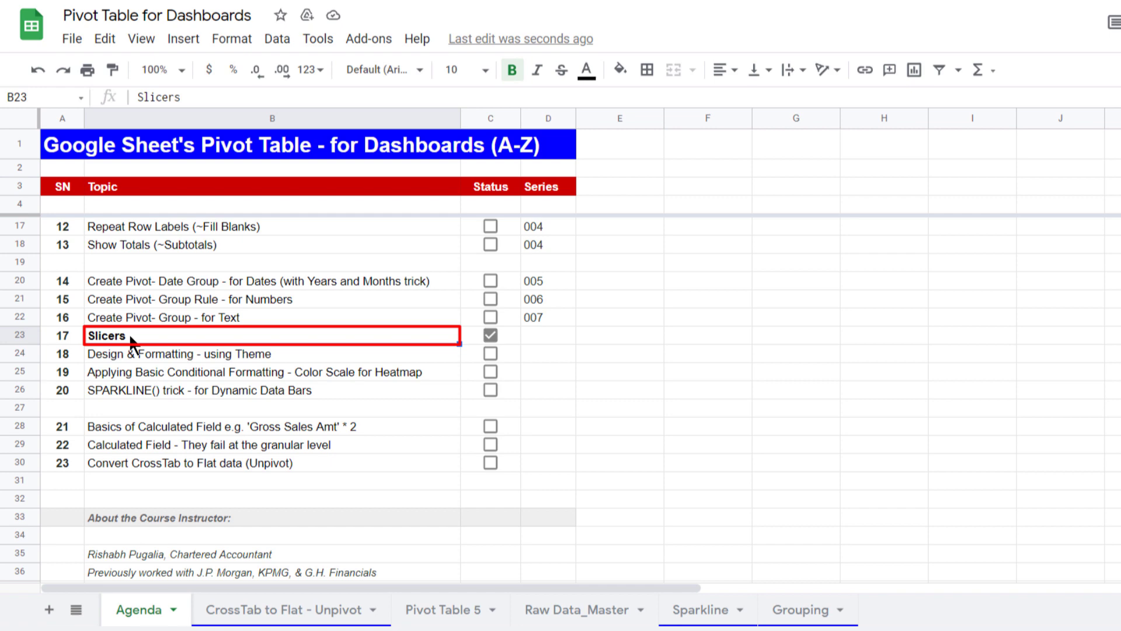
Switch to the Pivot Table 5 sheet and select the Canada item in the Region rows.
{"action": "left_click", "coordinate": [444, 611]}
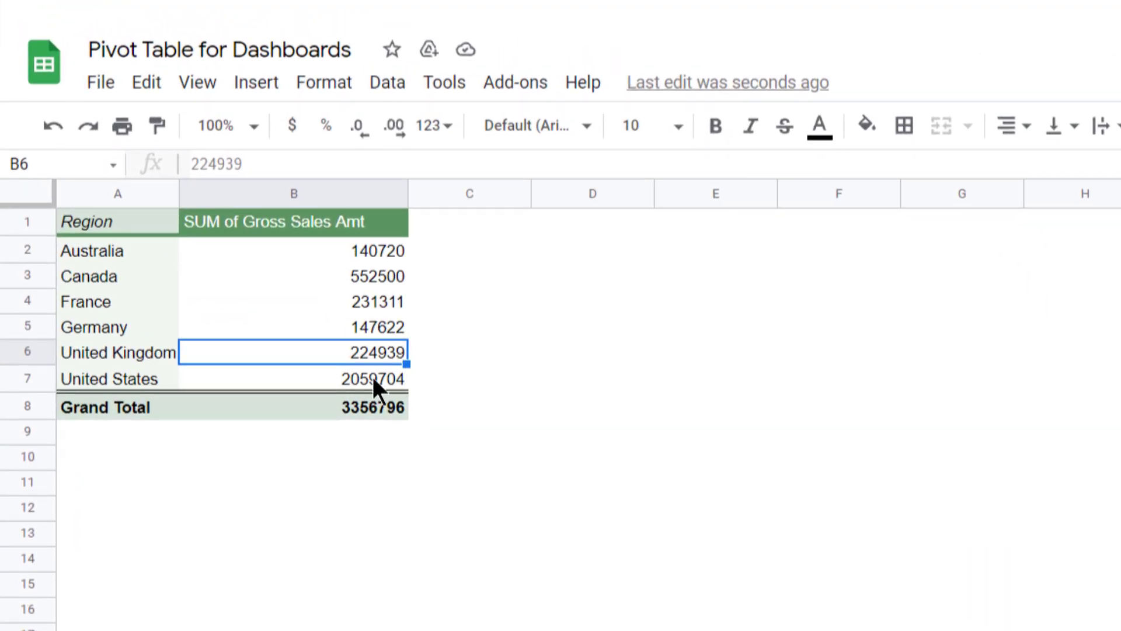
{"action": "left_click", "coordinate": [141, 278]}
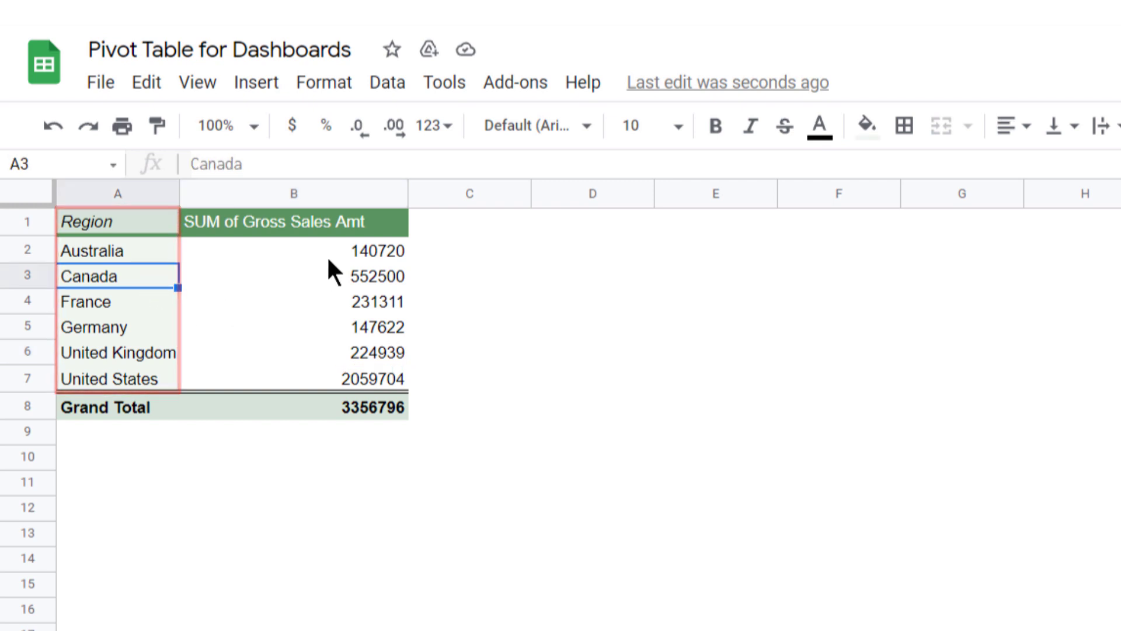
Insert a slicer for the regional Gross Sales pivot table and place it beside the table, next to the Australia and Canada rows.
{"action": "left_click_drag", "start_coordinate": [362, 257], "coordinate": [356, 387]}
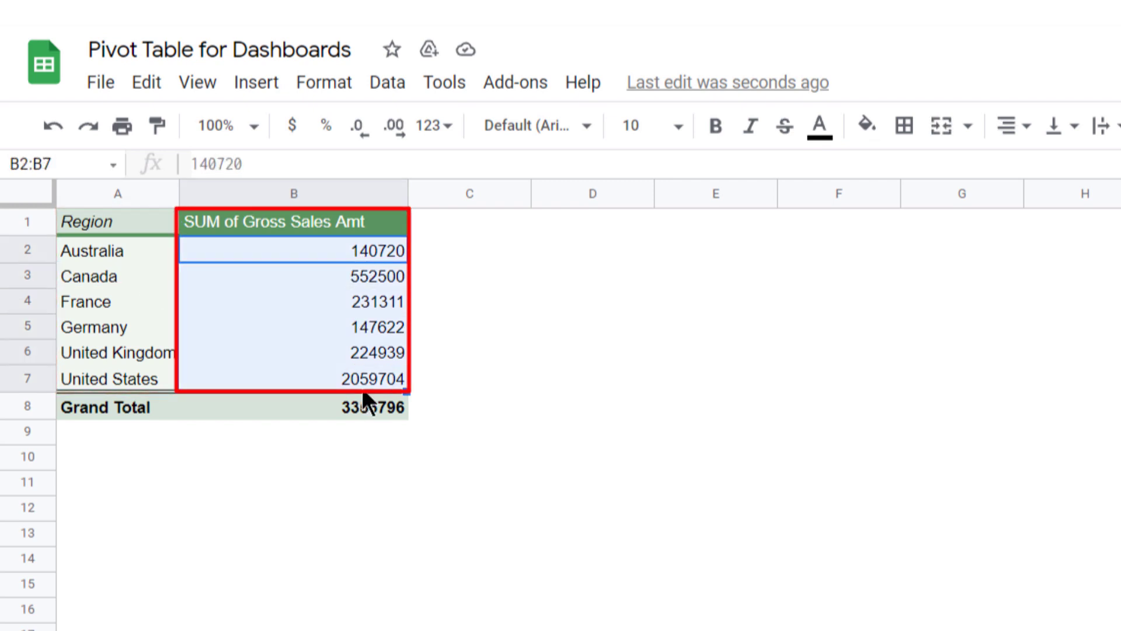
{"action": "left_click", "coordinate": [351, 302]}
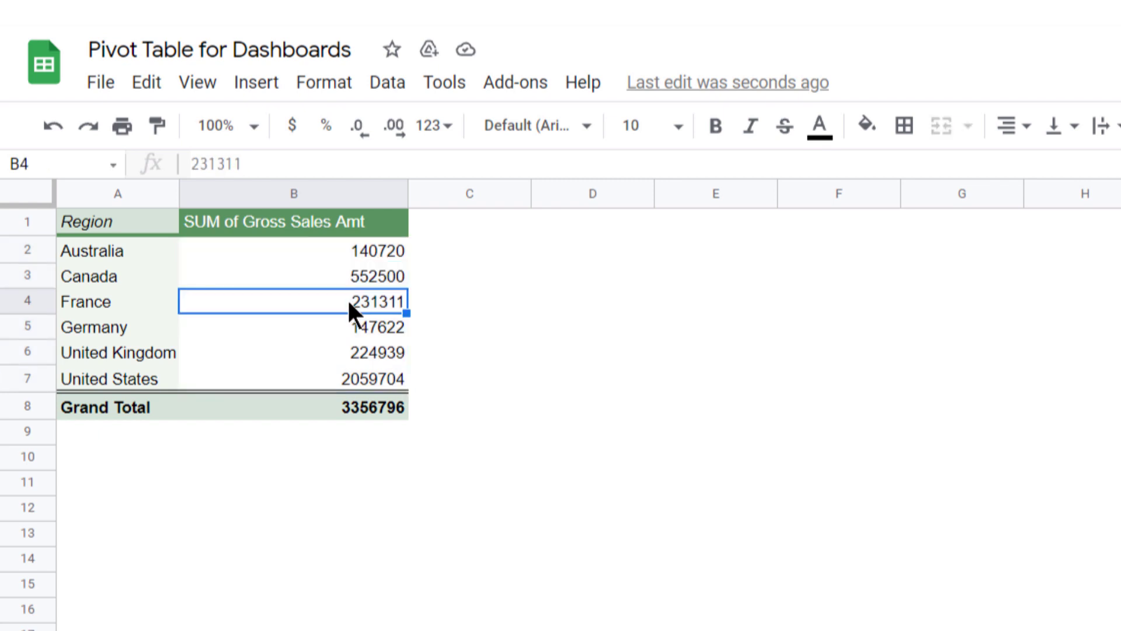
{"action": "left_click", "coordinate": [387, 82]}
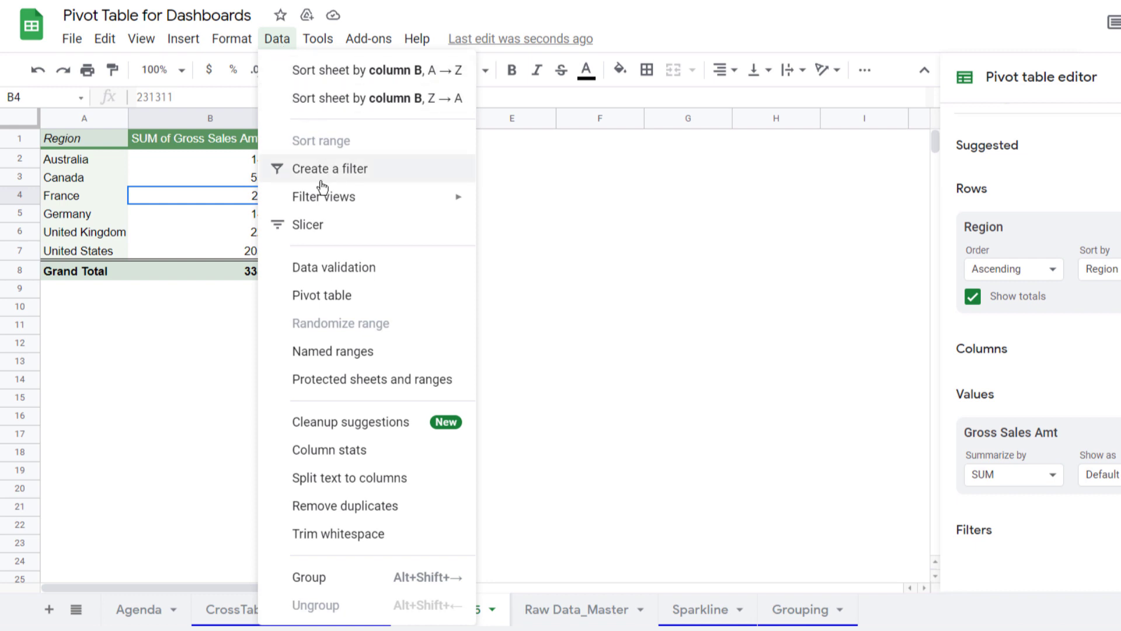
{"action": "left_click", "coordinate": [314, 224]}
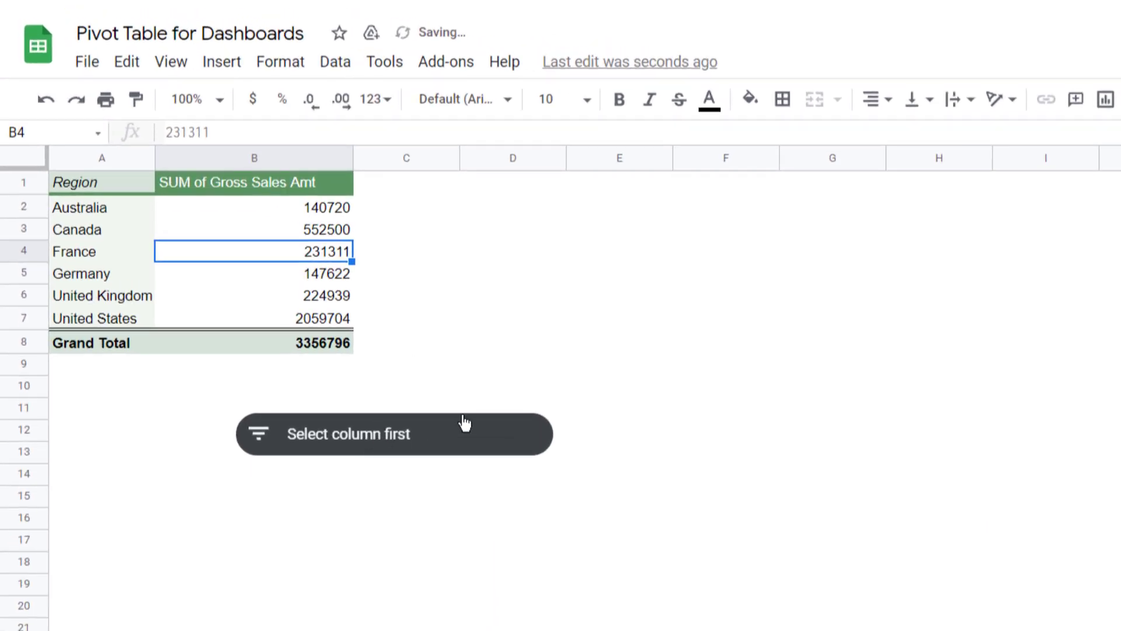
{"action": "left_click", "coordinate": [373, 442]}
{"action": "left_click_drag", "start_coordinate": [374, 442], "coordinate": [504, 242]}
{"action": "left_click", "coordinate": [273, 284]}
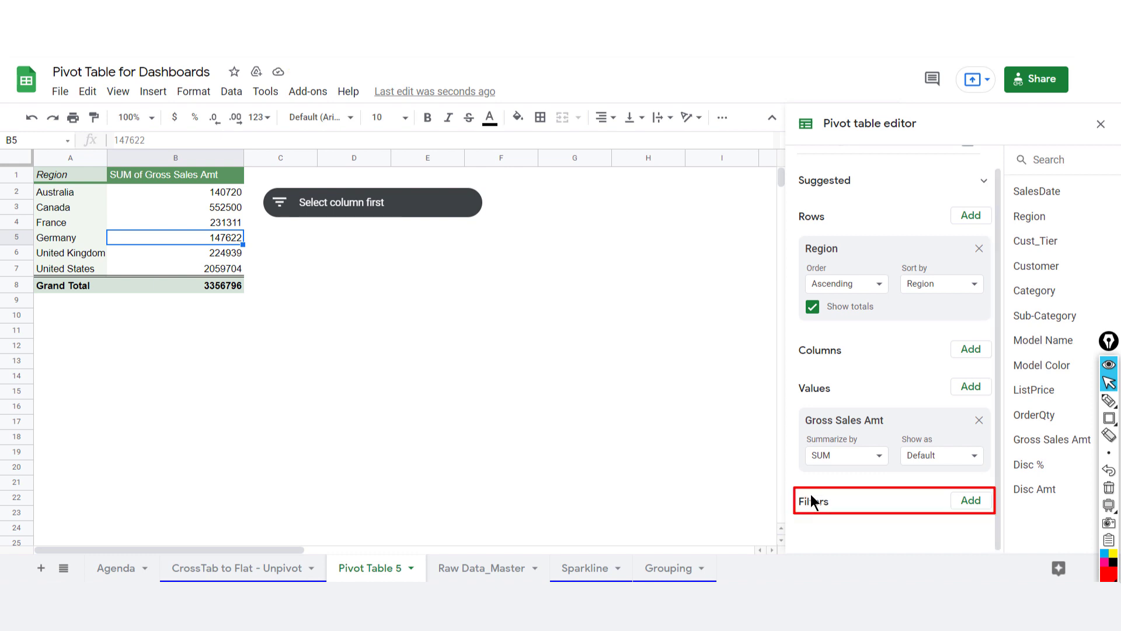
Edit the new slicer so it filters on the Cust_Tier column.
{"action": "left_click", "coordinate": [343, 211]}
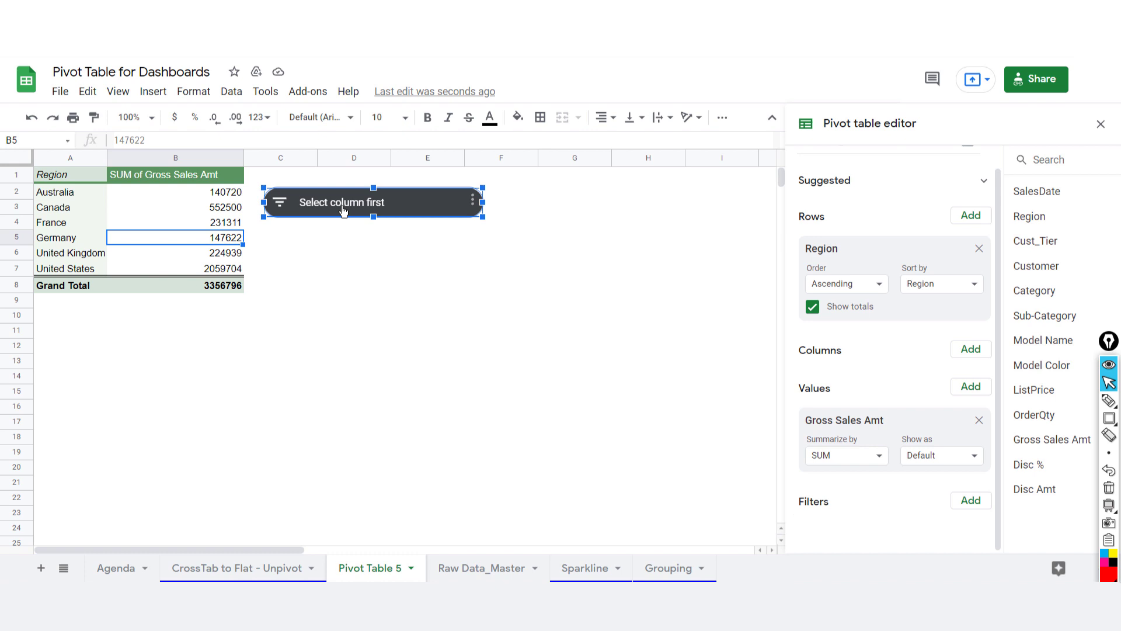
{"action": "left_click", "coordinate": [473, 202]}
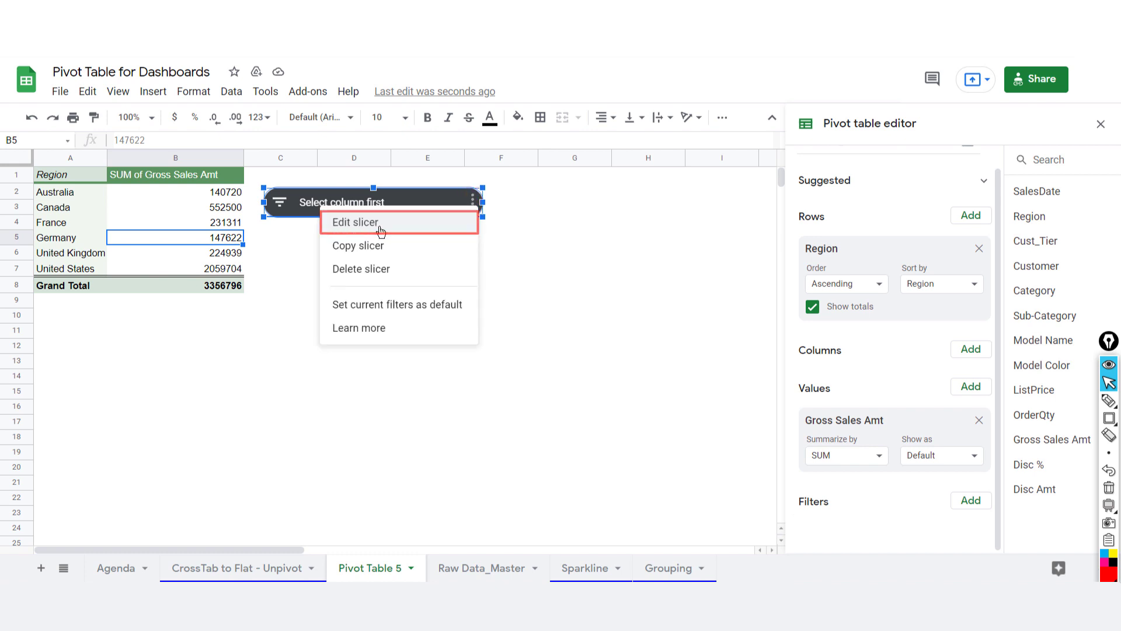
{"action": "left_click", "coordinate": [380, 229]}
{"action": "left_click", "coordinate": [1037, 331]}
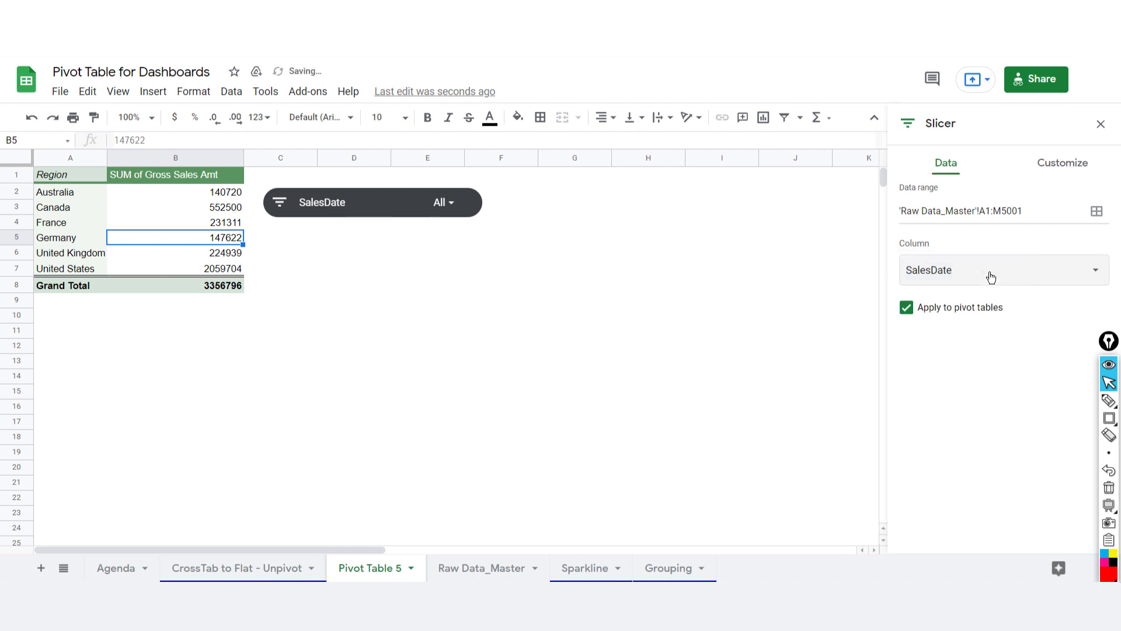
{"action": "left_click", "coordinate": [990, 277]}
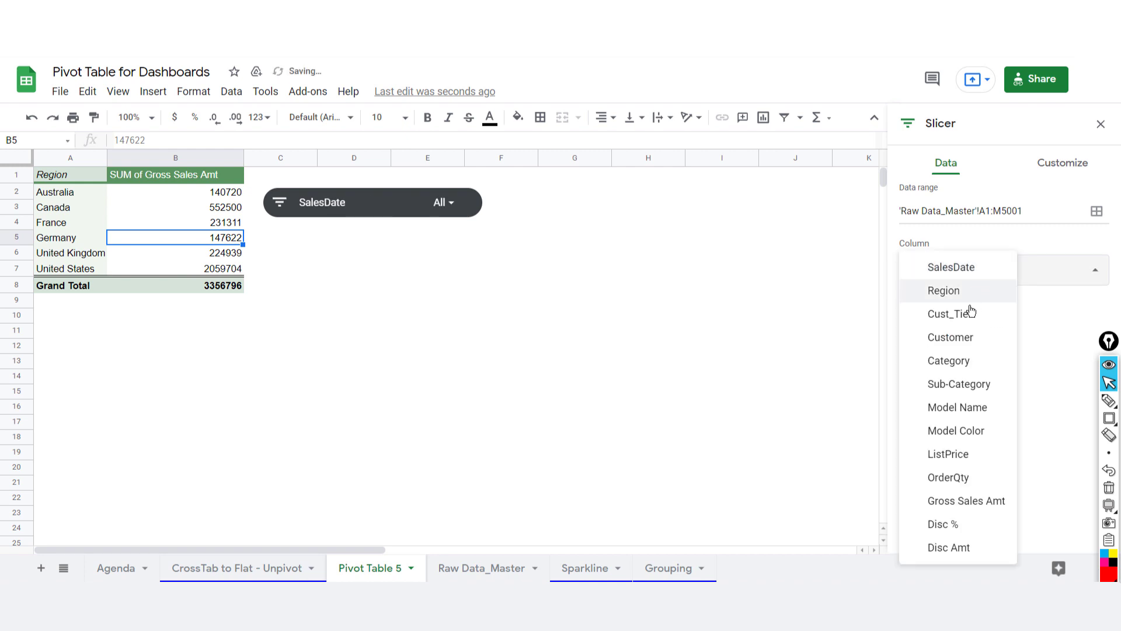
{"action": "left_click", "coordinate": [960, 322]}
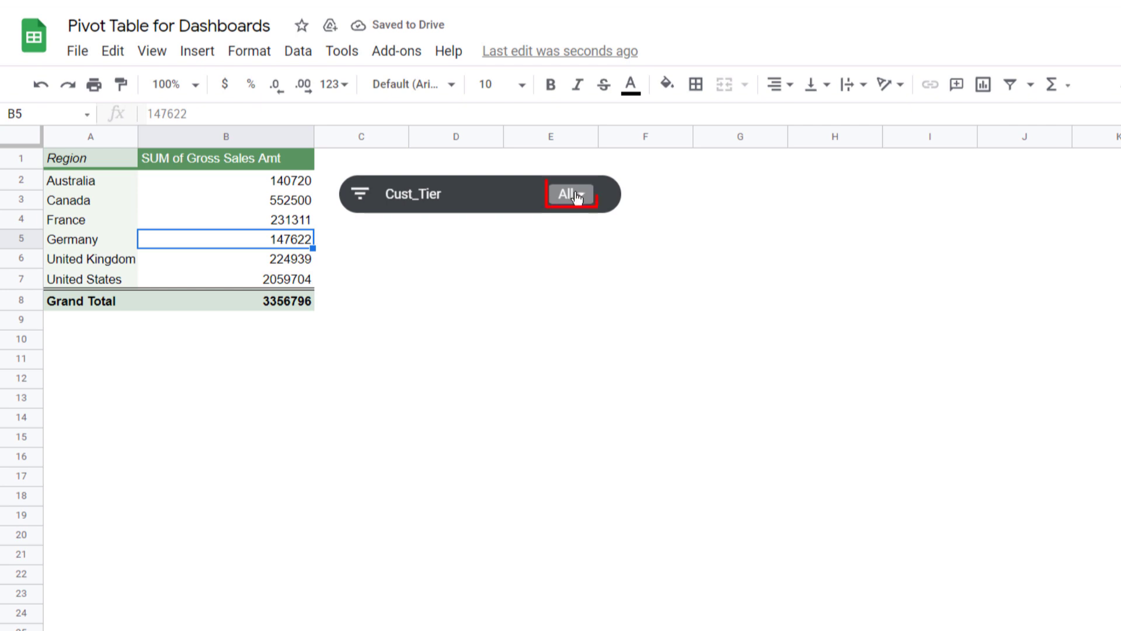
Filter the Cust_Tier slicer to Gold only and review the resulting Gross Sales Amt values by region.
{"action": "left_click", "coordinate": [577, 198]}
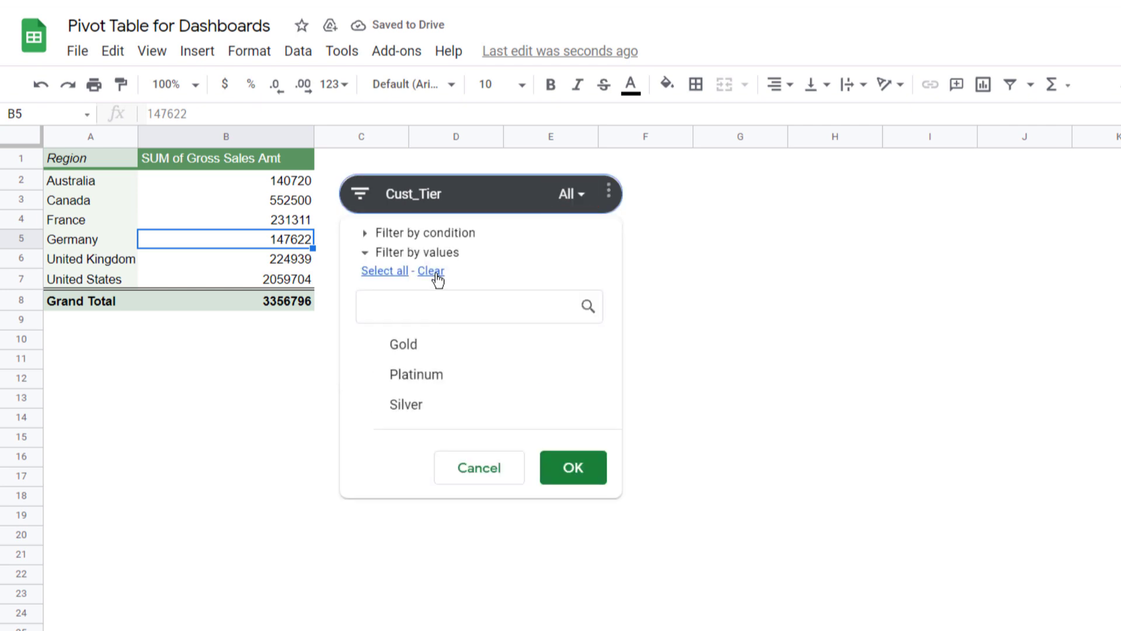
{"action": "left_click", "coordinate": [374, 351]}
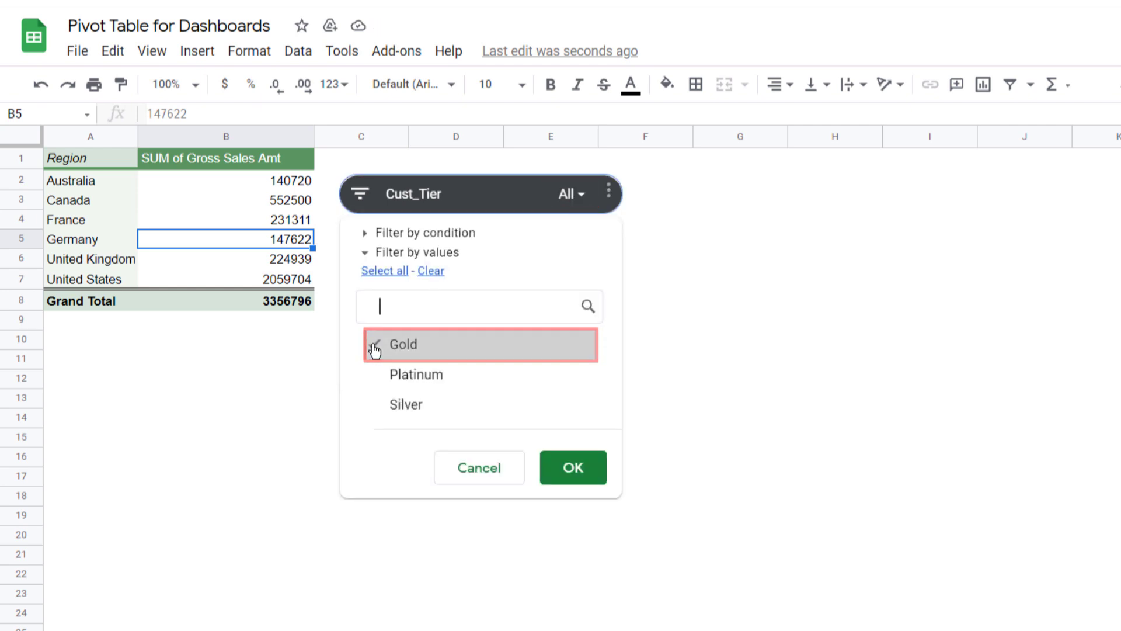
{"action": "left_click", "coordinate": [575, 486]}
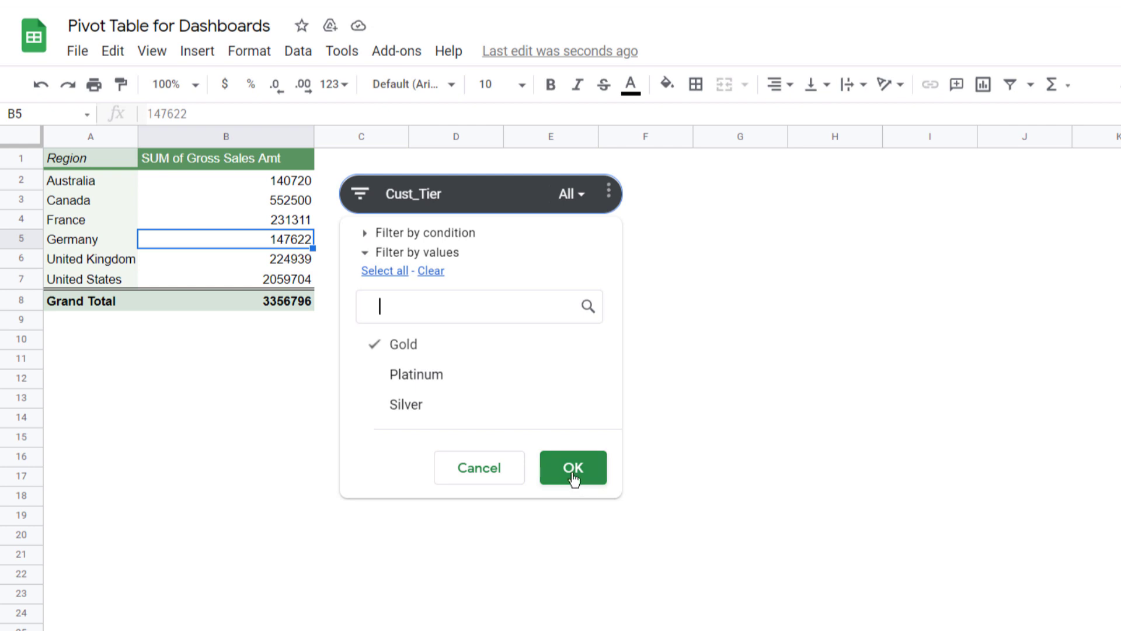
{"action": "left_click", "coordinate": [573, 479]}
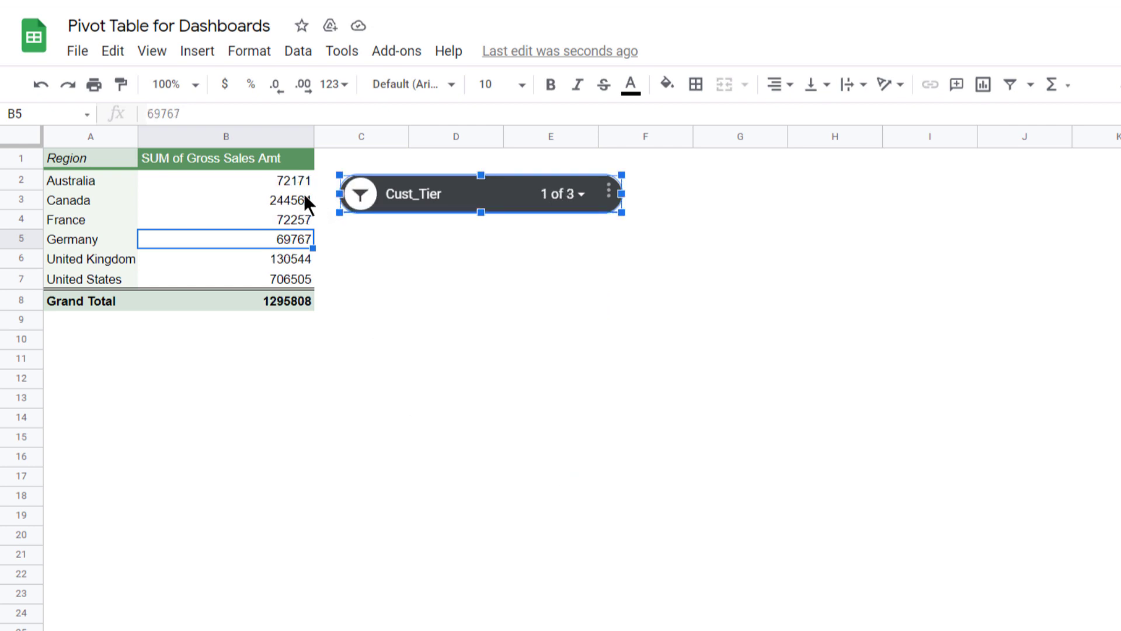
{"action": "left_click_drag", "start_coordinate": [288, 184], "coordinate": [277, 299]}
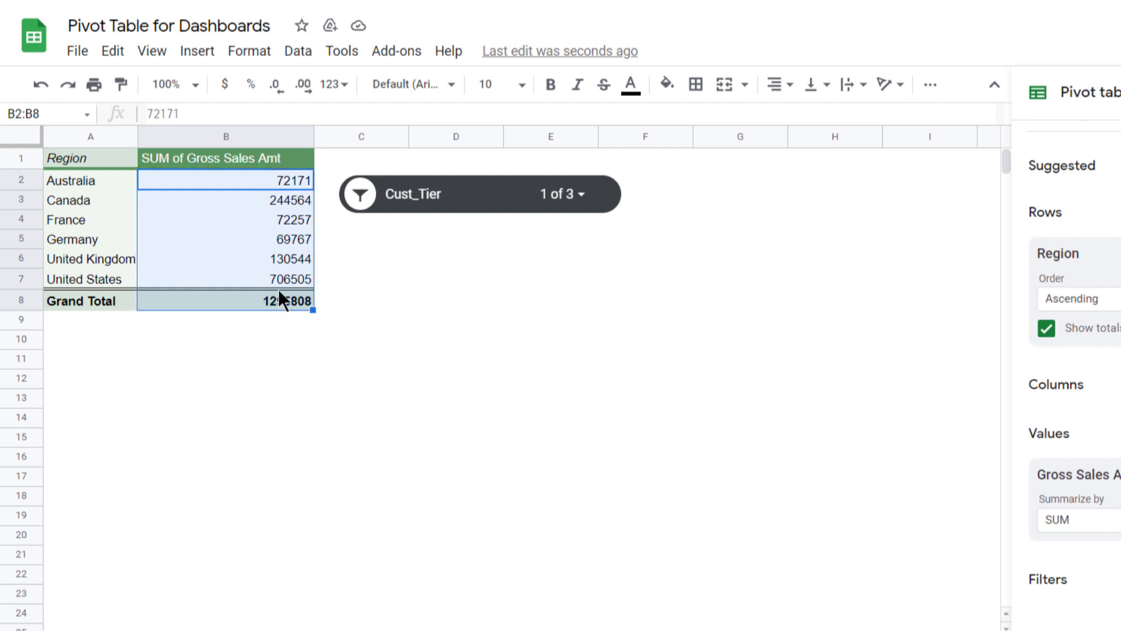
{"action": "left_click", "coordinate": [274, 258]}
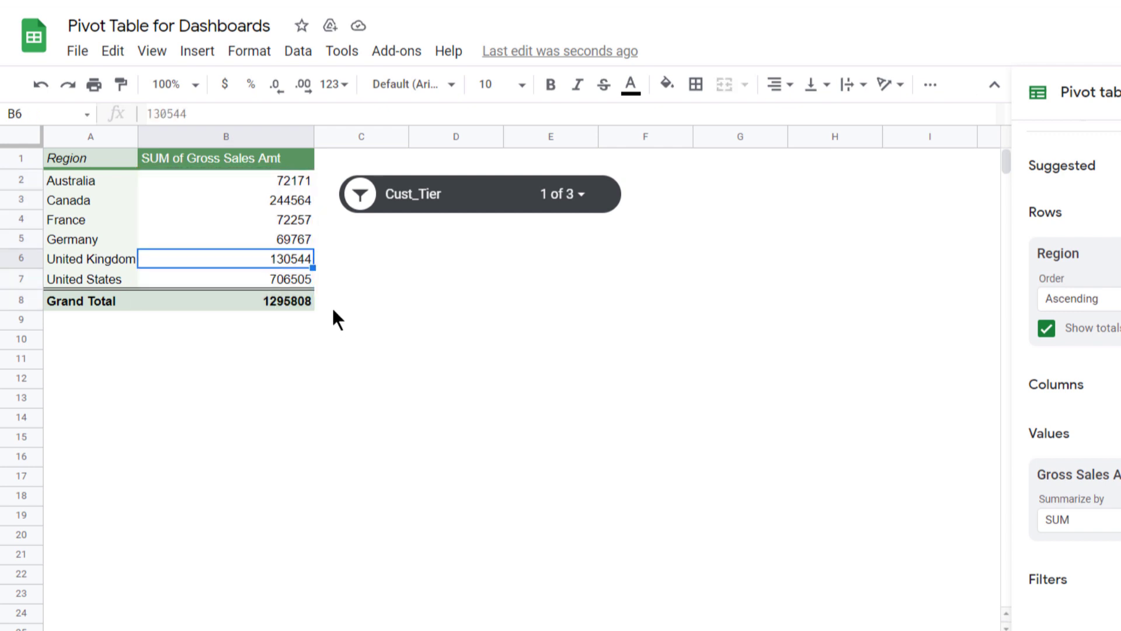
{"action": "left_click", "coordinate": [281, 238]}
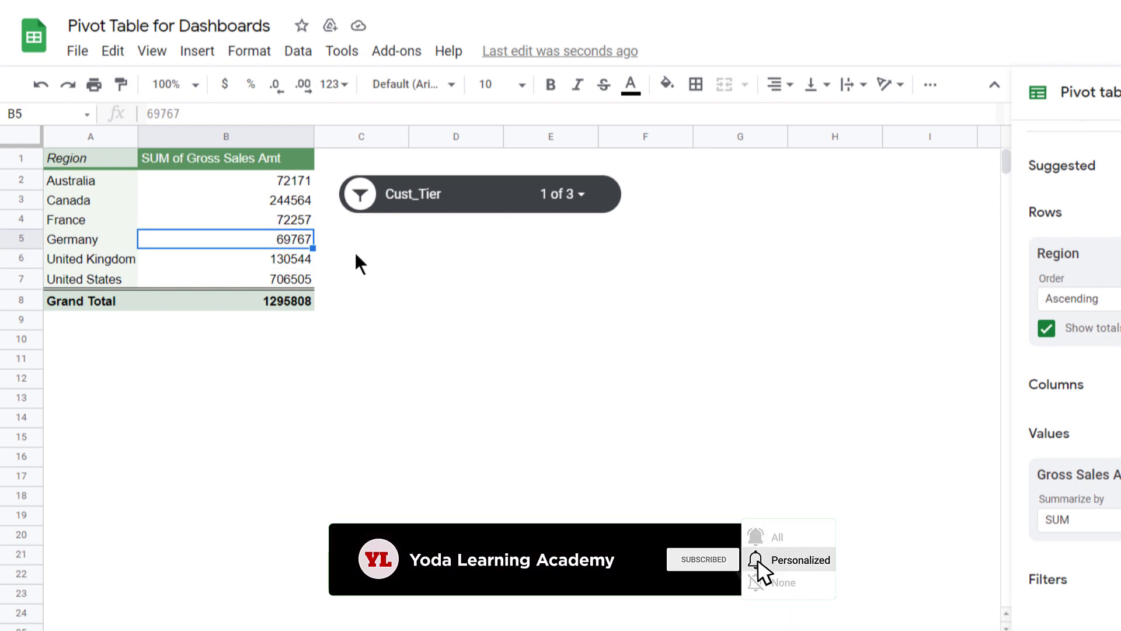
Insert a second slicer for the pivot table and set its column to Category.
{"action": "left_click", "coordinate": [263, 220]}
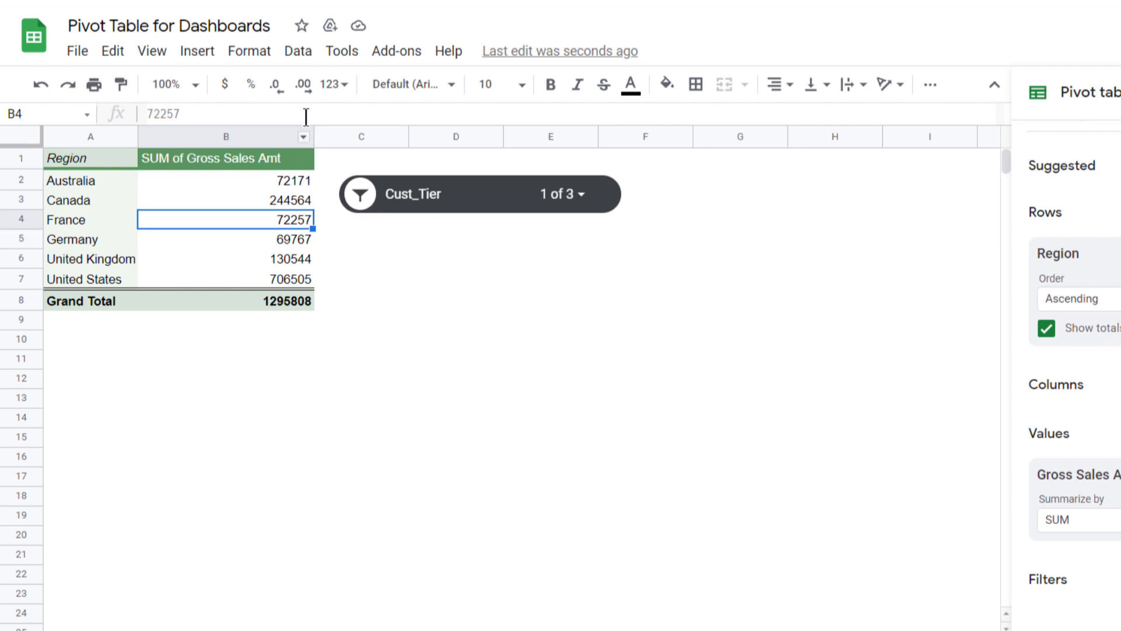
{"action": "left_click", "coordinate": [299, 51]}
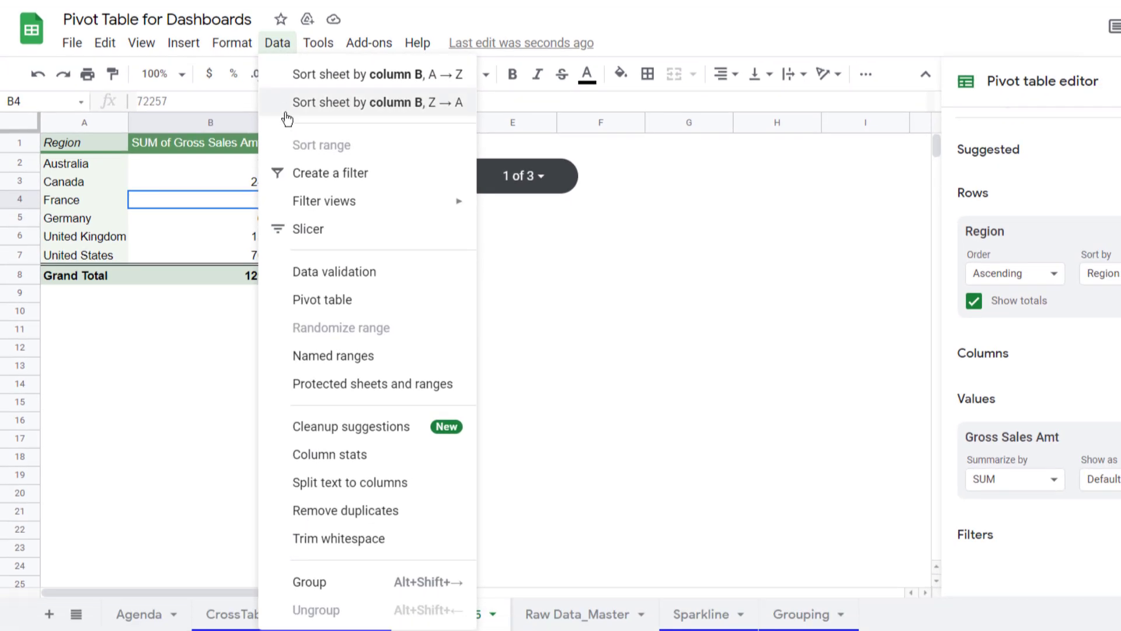
{"action": "left_click", "coordinate": [298, 229]}
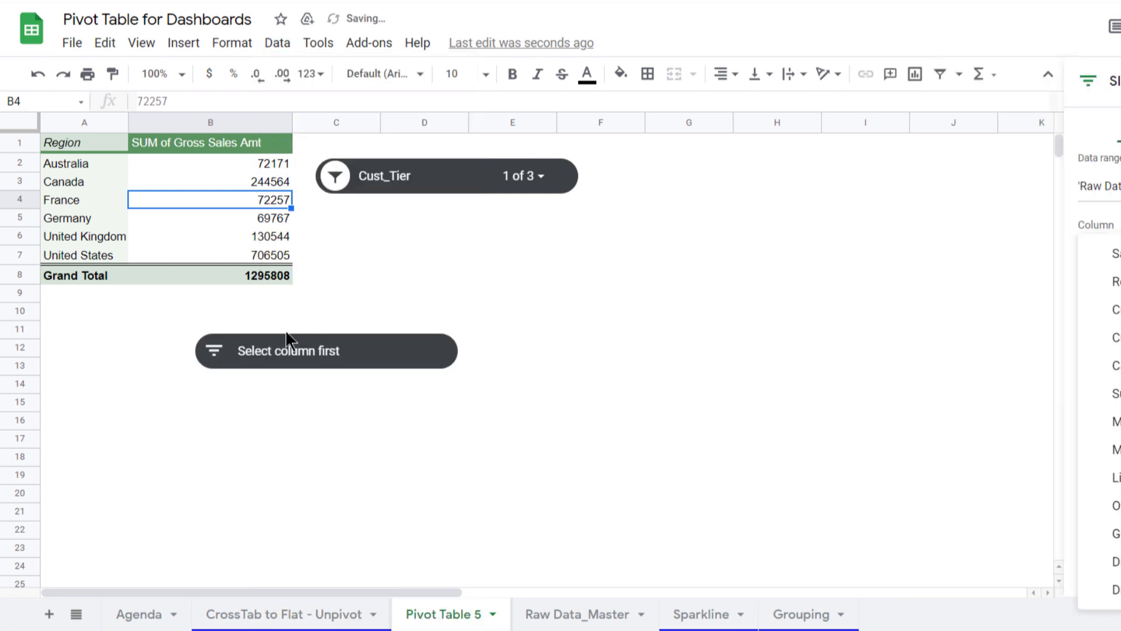
{"action": "left_click", "coordinate": [263, 352]}
{"action": "left_click", "coordinate": [311, 353]}
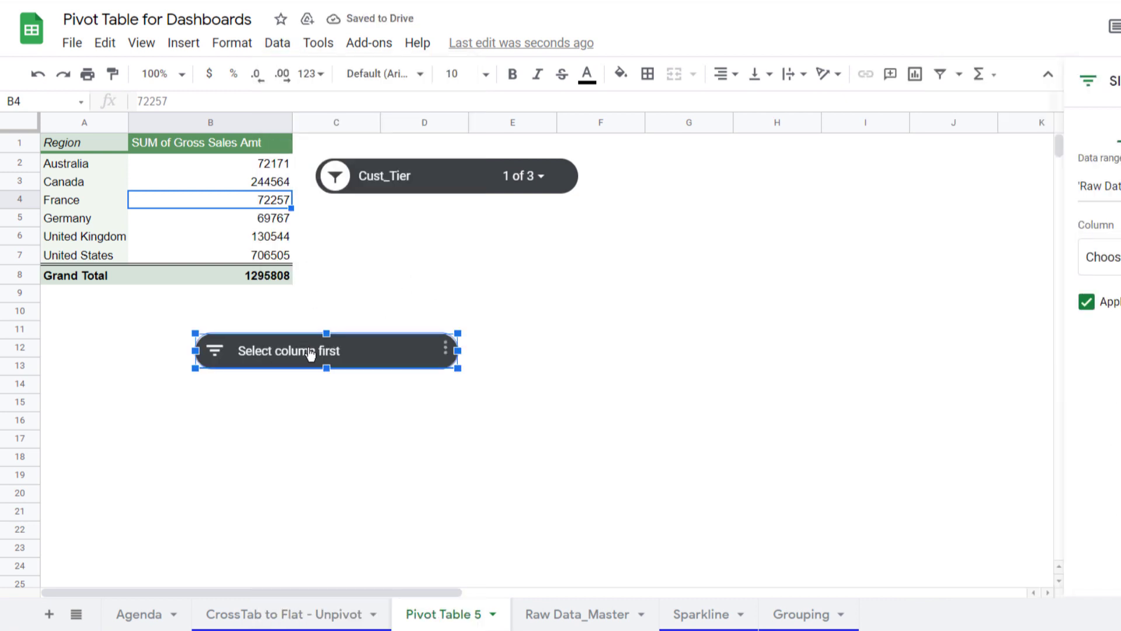
{"action": "left_click", "coordinate": [444, 352]}
{"action": "left_click", "coordinate": [382, 376]}
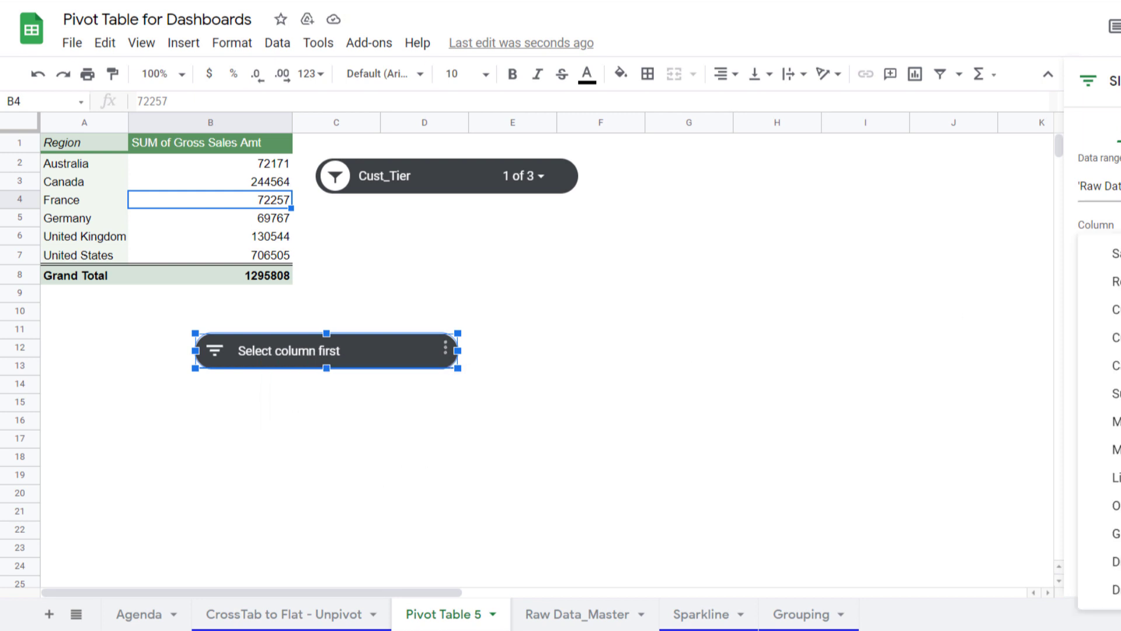
{"action": "left_click", "coordinate": [1087, 272]}
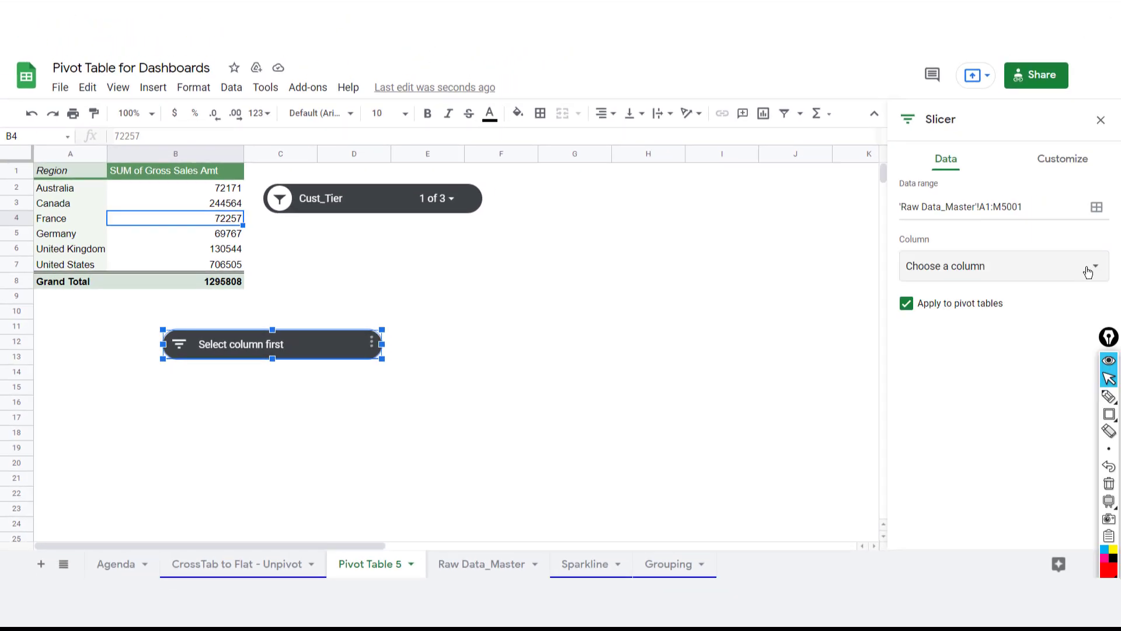
{"action": "left_click", "coordinate": [1087, 272]}
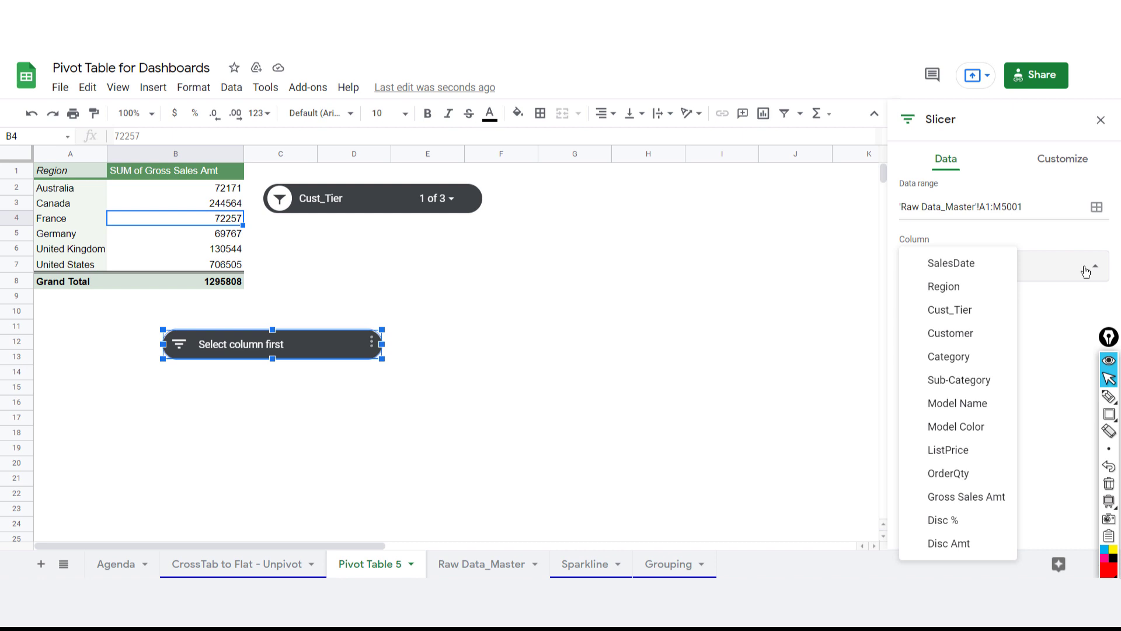
{"action": "left_click", "coordinate": [963, 359]}
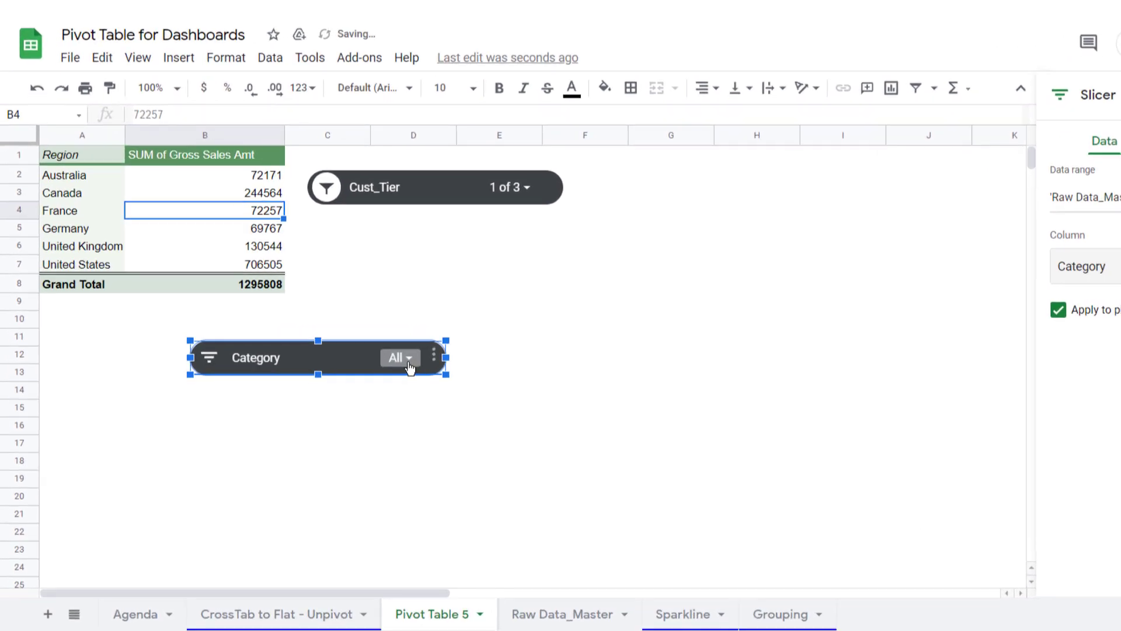
Filter the Category slicer to Clothing only and place it directly below the Cust_Tier slicer.
{"action": "left_click", "coordinate": [345, 344]}
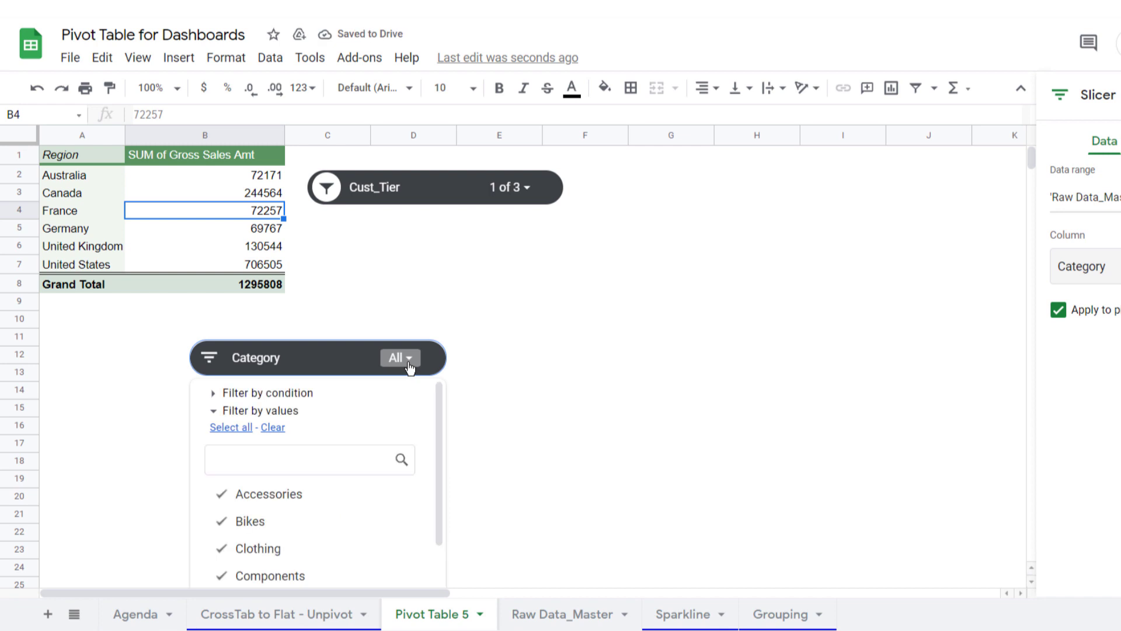
{"action": "left_click", "coordinate": [273, 427]}
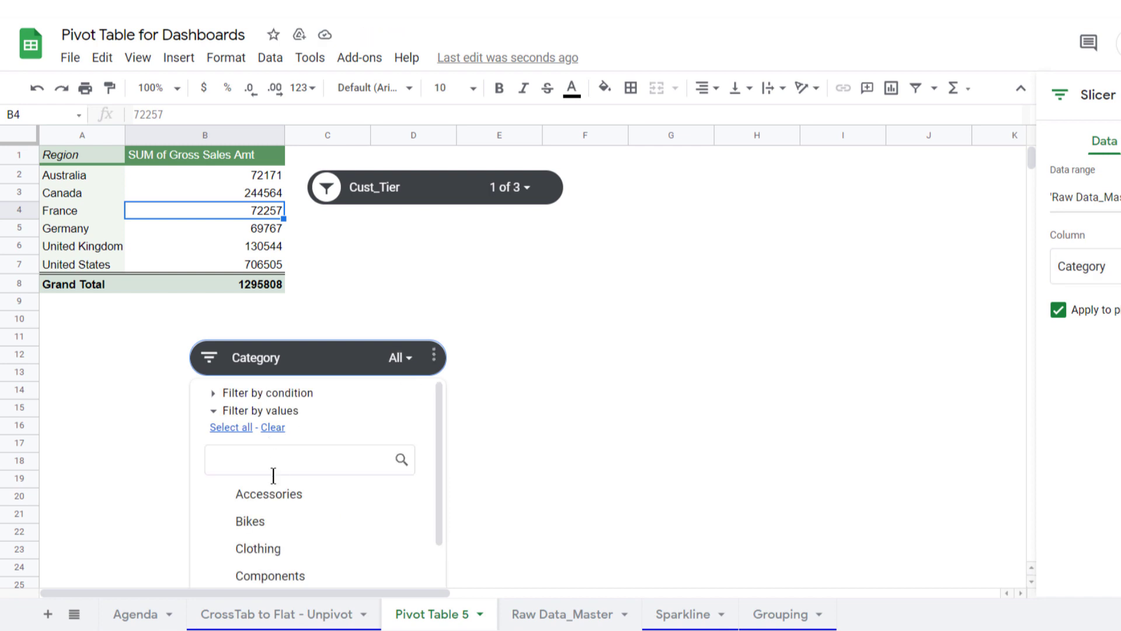
{"action": "left_click", "coordinate": [222, 551]}
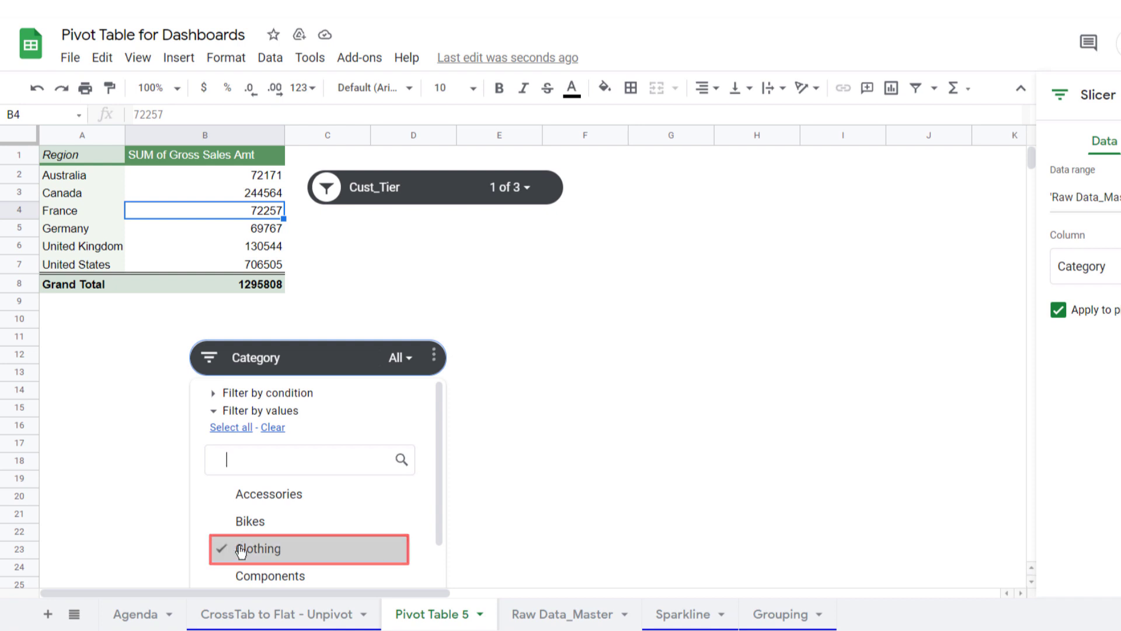
{"action": "scroll", "coordinate": [237, 526], "scroll_direction": "down", "scroll_amount": 2}
{"action": "left_click", "coordinate": [381, 573]}
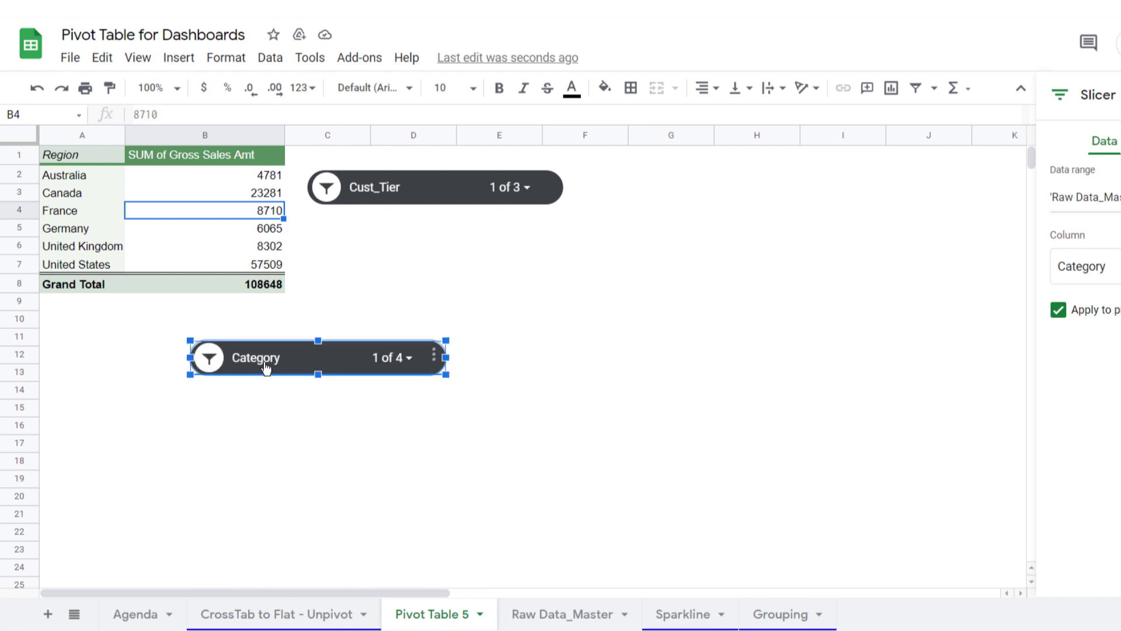
{"action": "left_click_drag", "start_coordinate": [266, 367], "coordinate": [384, 249]}
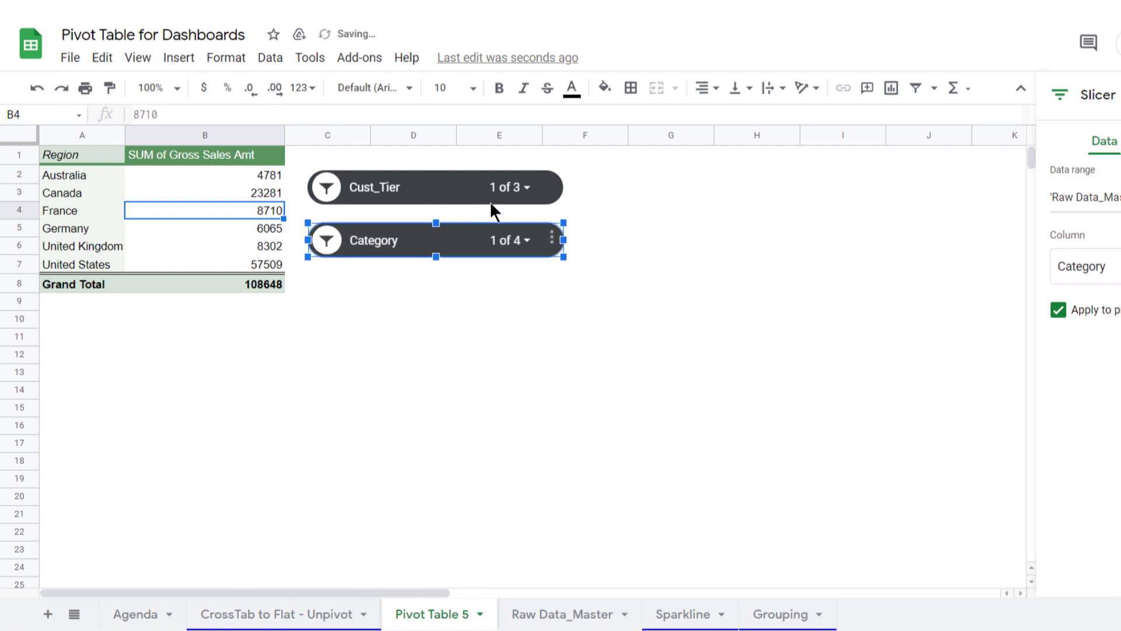
Reset the Cust_Tier slicer to all tiers and open the Category slicer's list of values.
{"action": "left_click", "coordinate": [512, 187]}
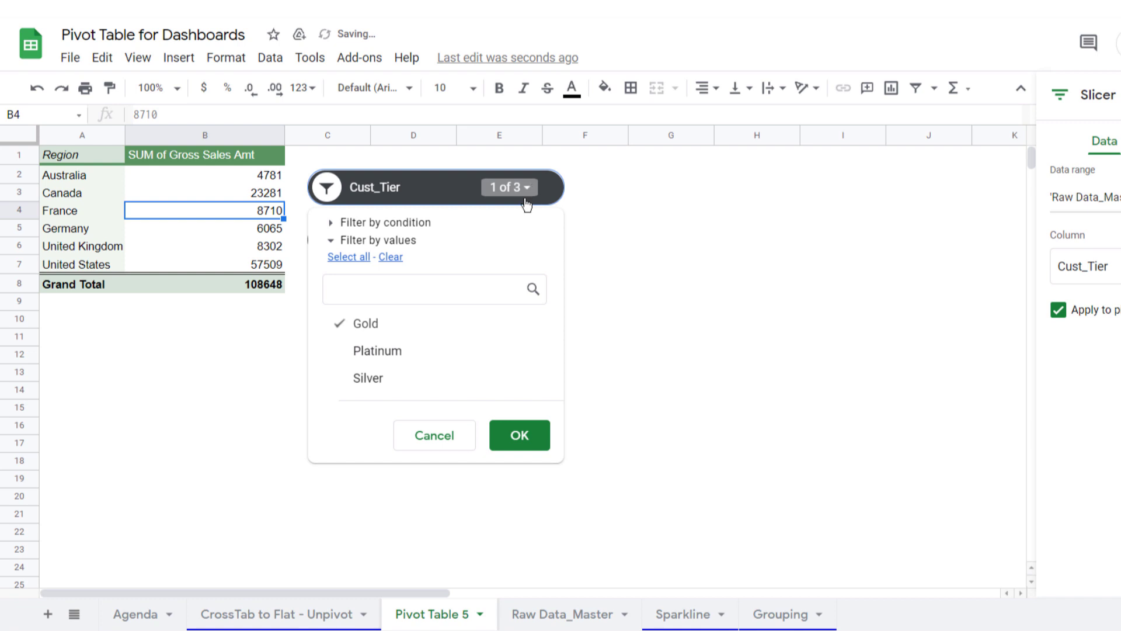
{"action": "left_click", "coordinate": [435, 442]}
{"action": "left_click", "coordinate": [519, 241]}
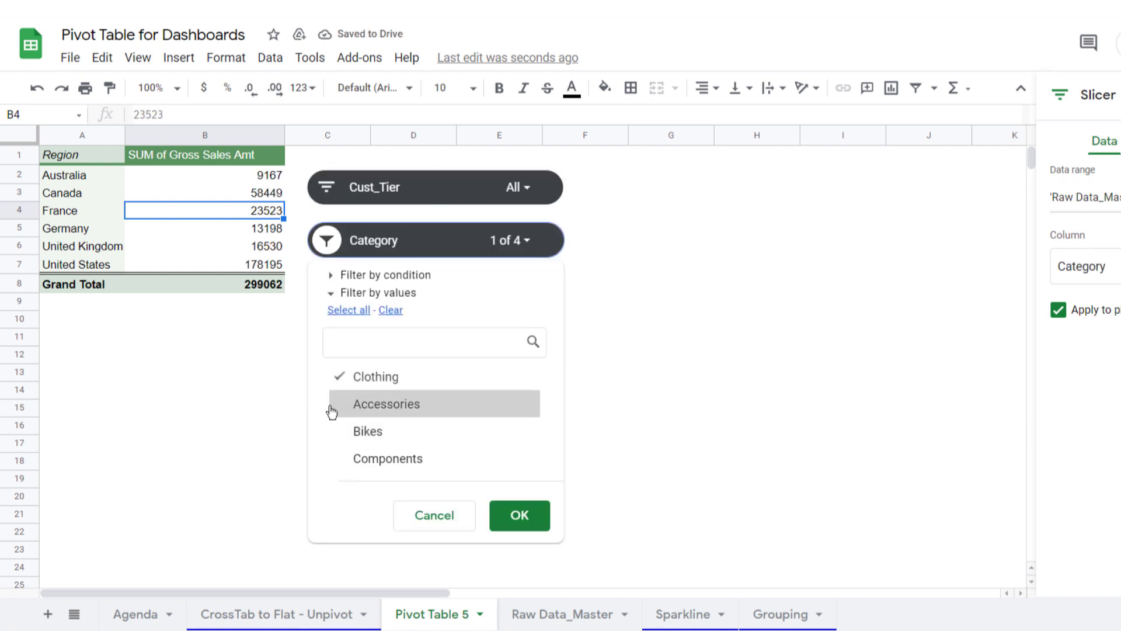
Exclude Platinum and Silver in the Cust_Tier slicer, leaving only Gold selected.
{"action": "left_click", "coordinate": [517, 188]}
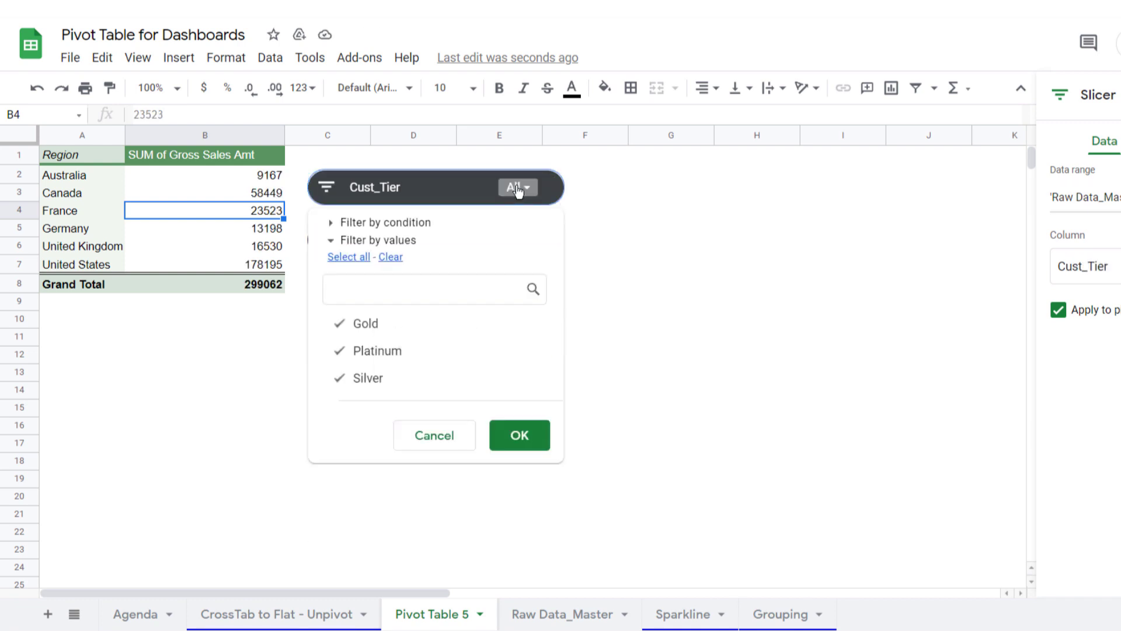
{"action": "left_click", "coordinate": [344, 350]}
{"action": "left_click", "coordinate": [340, 378]}
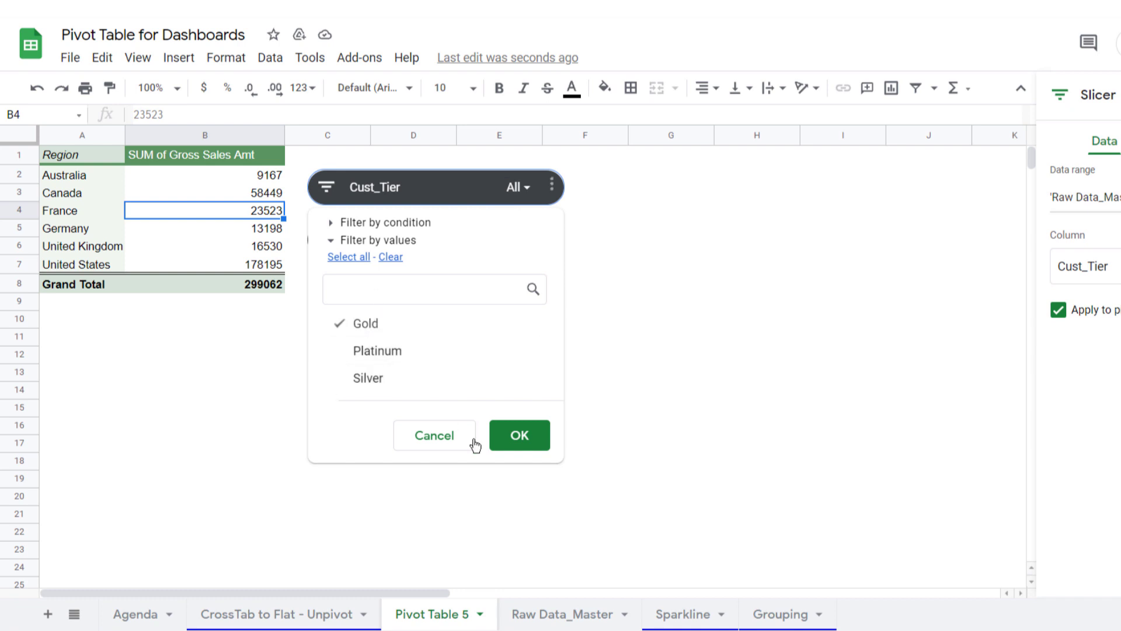
{"action": "left_click", "coordinate": [525, 441]}
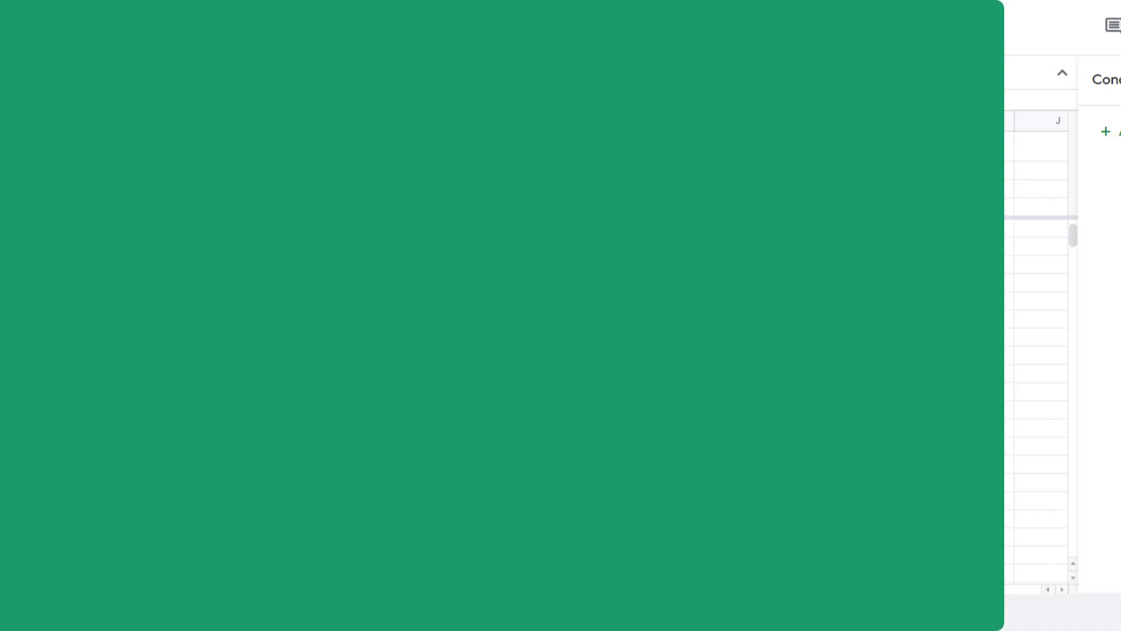
Review the Agenda sheet's topic list from the flat-file prerequisite down to the design, conditional formatting and SPARKLINE topics.
{"action": "scroll", "coordinate": [263, 330], "scroll_direction": "up", "scroll_amount": 4}
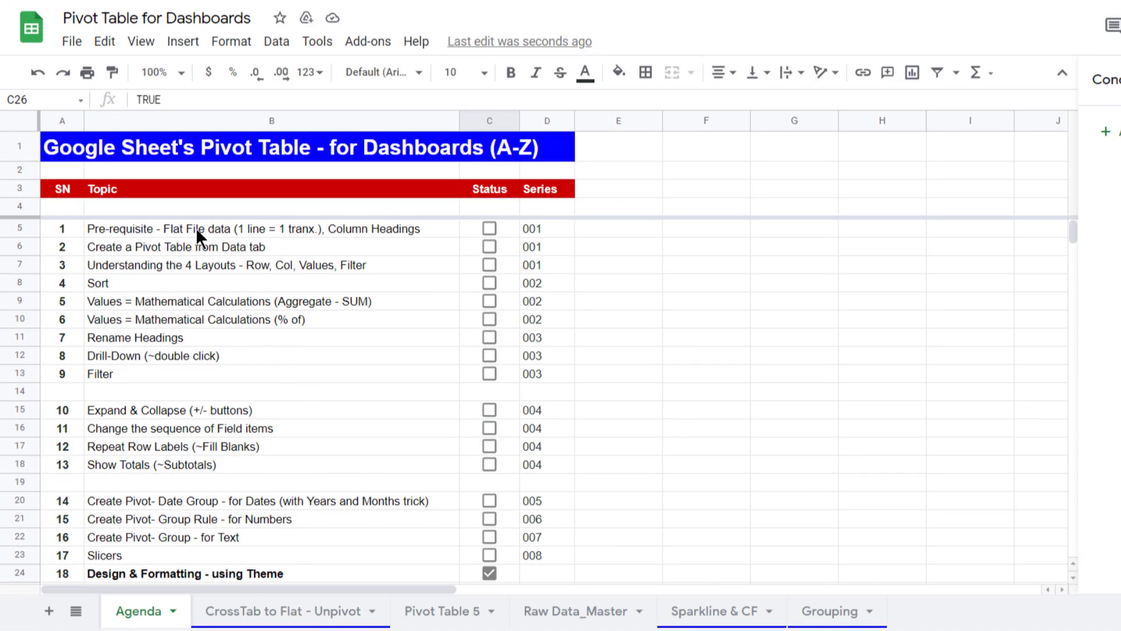
{"action": "left_click_drag", "start_coordinate": [197, 231], "coordinate": [180, 450]}
{"action": "scroll", "coordinate": [177, 457], "scroll_direction": "down", "scroll_amount": 1}
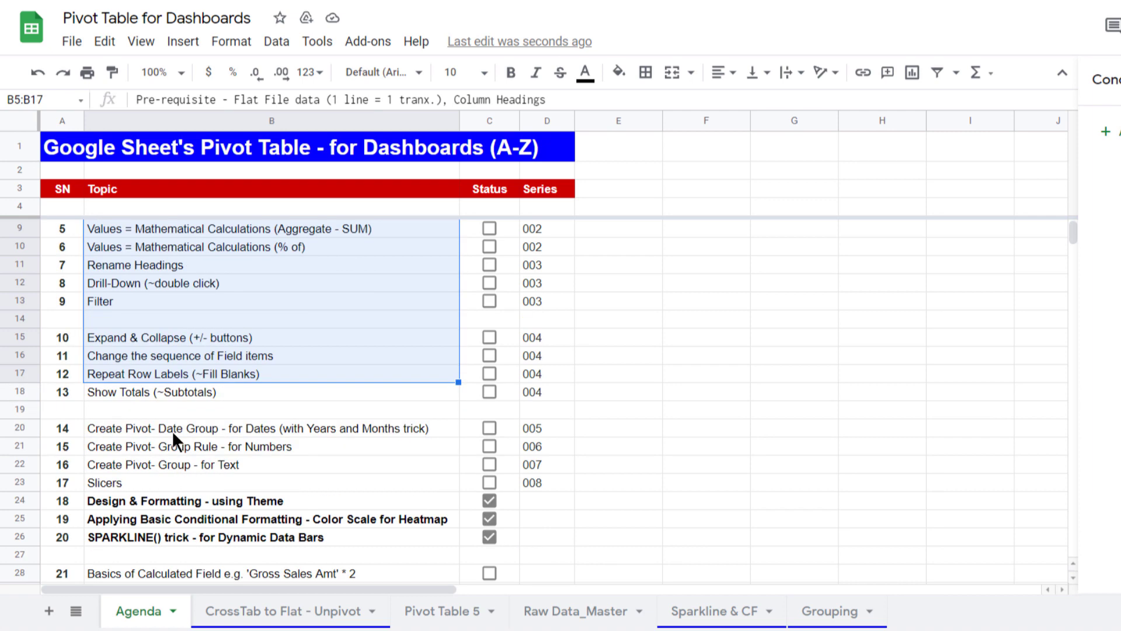
{"action": "scroll", "coordinate": [171, 430], "scroll_direction": "down", "scroll_amount": 1}
{"action": "left_click", "coordinate": [158, 412]}
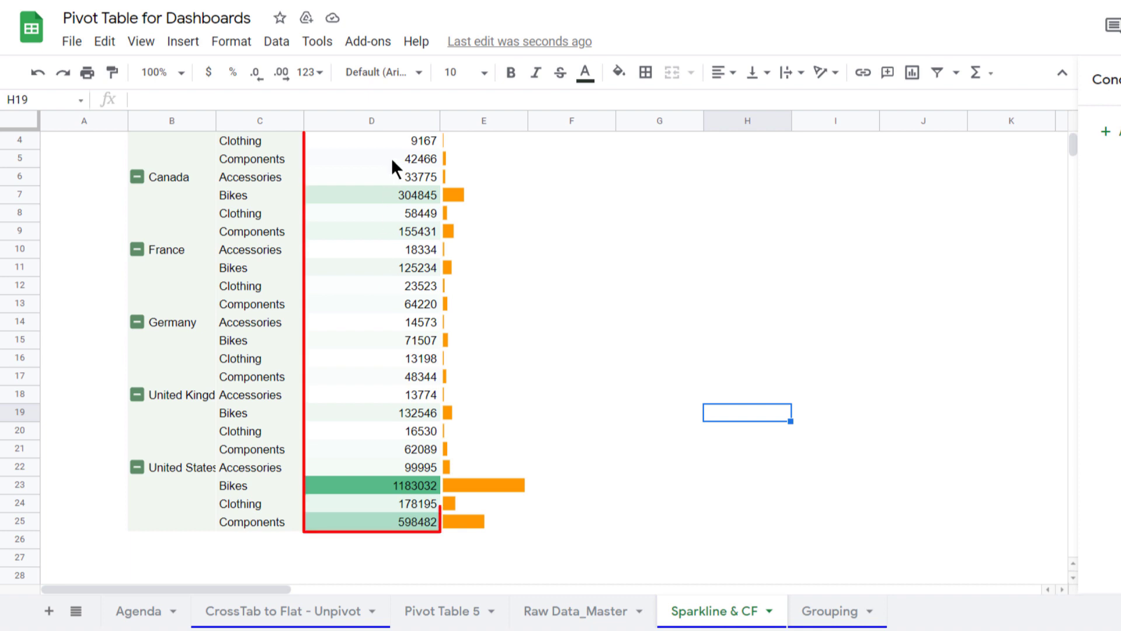
Examine the heatmap in the Gross Sales Amt column and the SPARKLINE formula in E2 on the Sparkline & CF sheet.
{"action": "left_click_drag", "start_coordinate": [391, 157], "coordinate": [385, 522]}
{"action": "scroll", "coordinate": [604, 392], "scroll_direction": "up", "scroll_amount": 1}
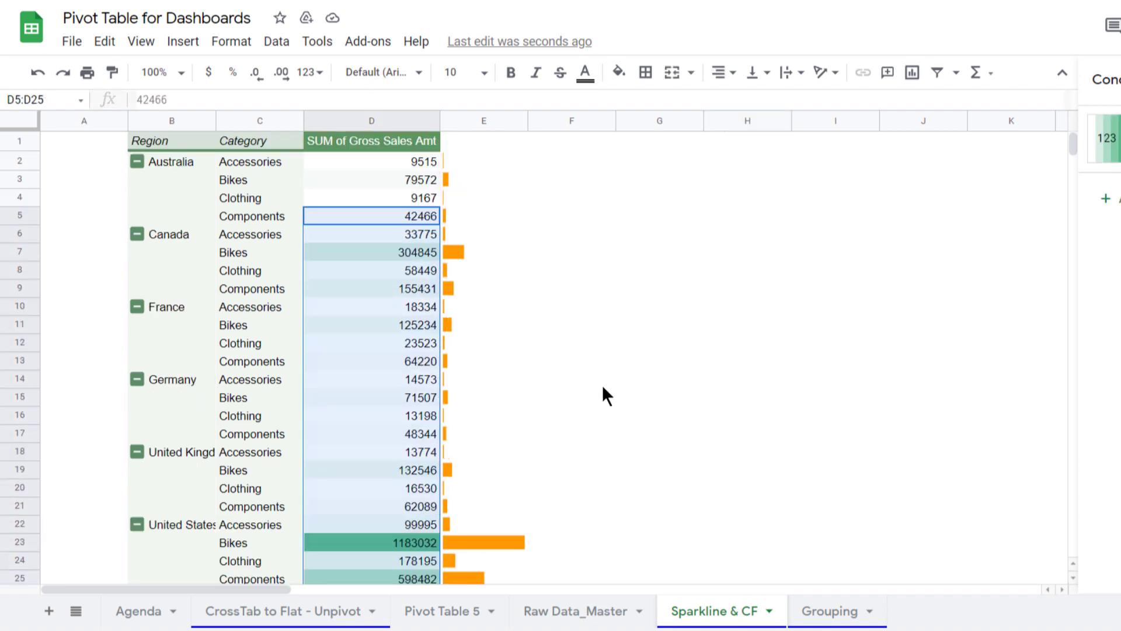
{"action": "left_click", "coordinate": [478, 158]}
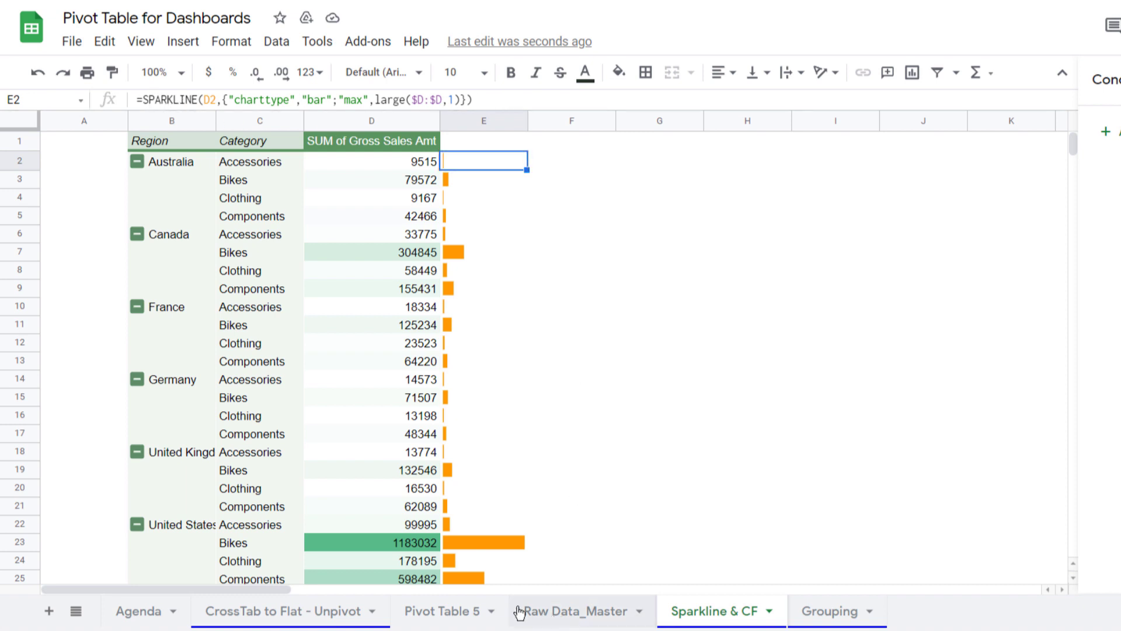
Go to the Pivot Table 5 sheet and examine its Region labels and Gross Sales Amt values.
{"action": "left_click", "coordinate": [459, 610]}
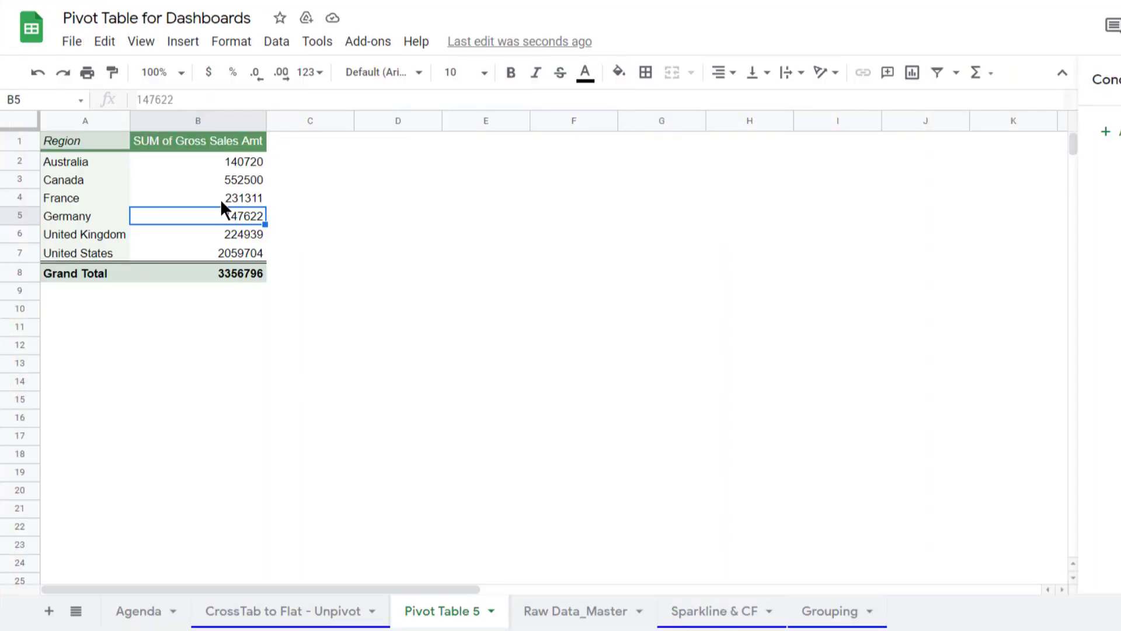
{"action": "left_click", "coordinate": [221, 201]}
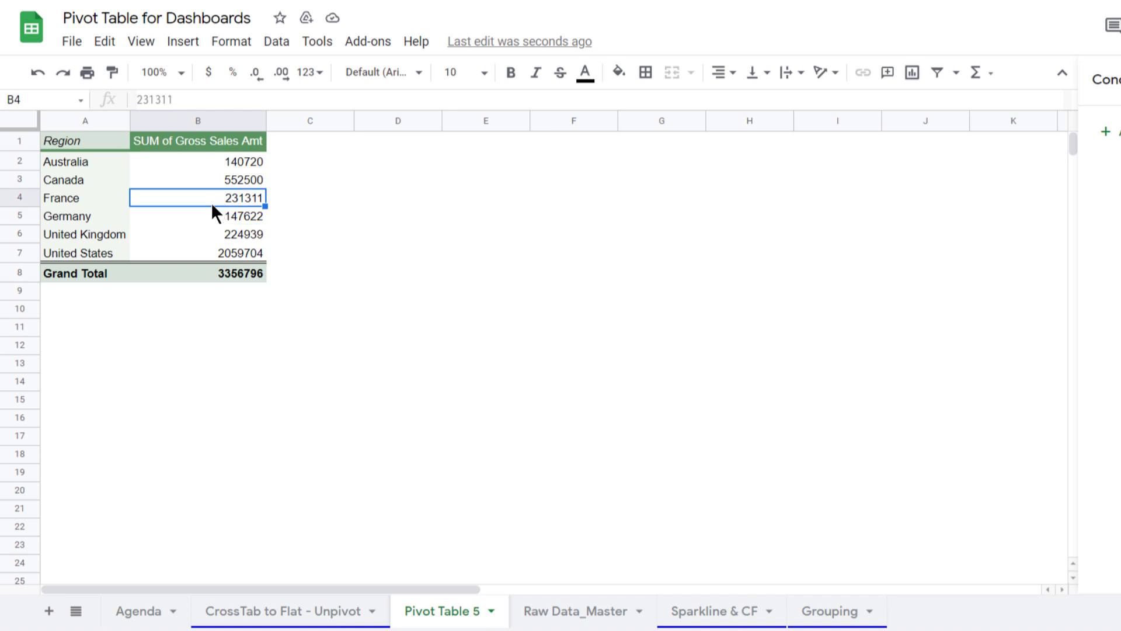
{"action": "left_click", "coordinate": [210, 161]}
{"action": "left_click", "coordinate": [128, 200]}
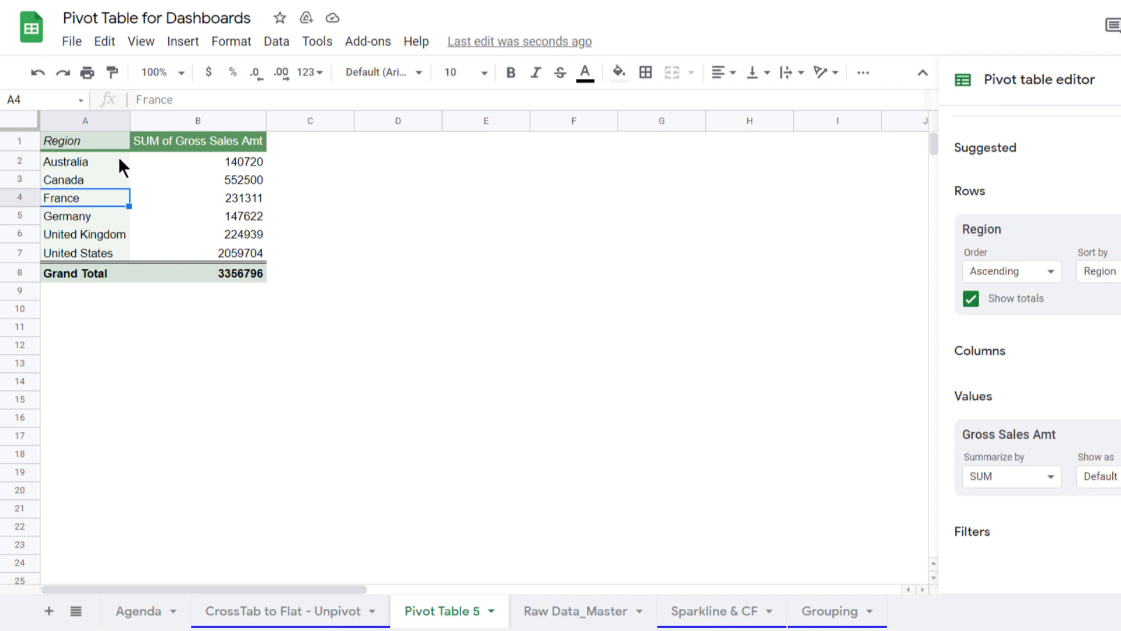
{"action": "left_click_drag", "start_coordinate": [118, 160], "coordinate": [120, 252]}
{"action": "left_click_drag", "start_coordinate": [192, 169], "coordinate": [200, 252]}
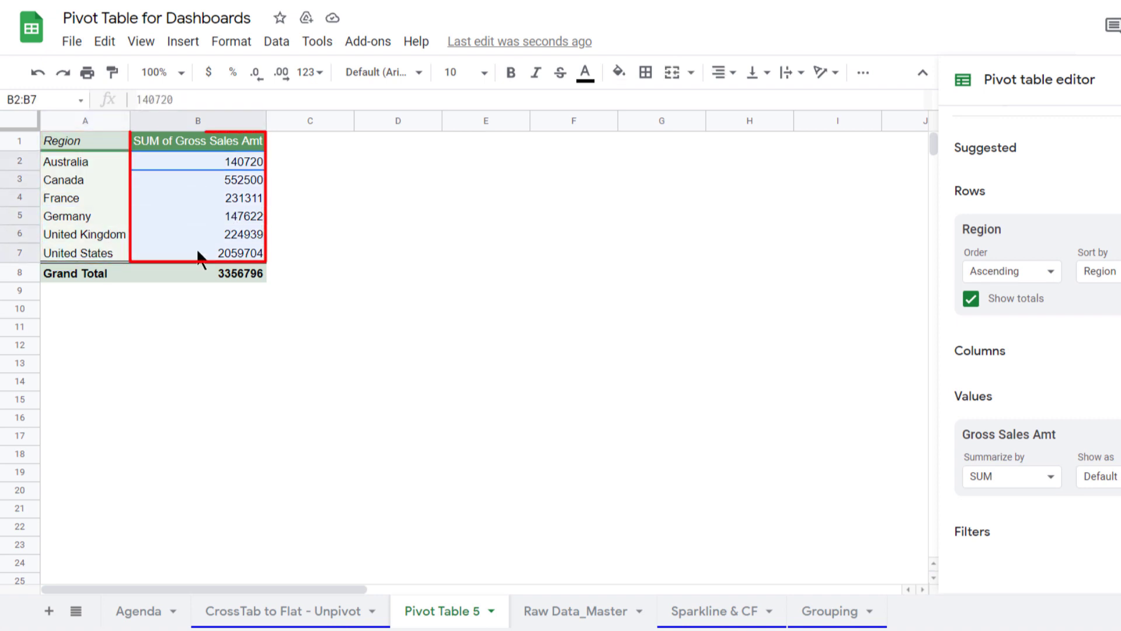
{"action": "left_click", "coordinate": [293, 217]}
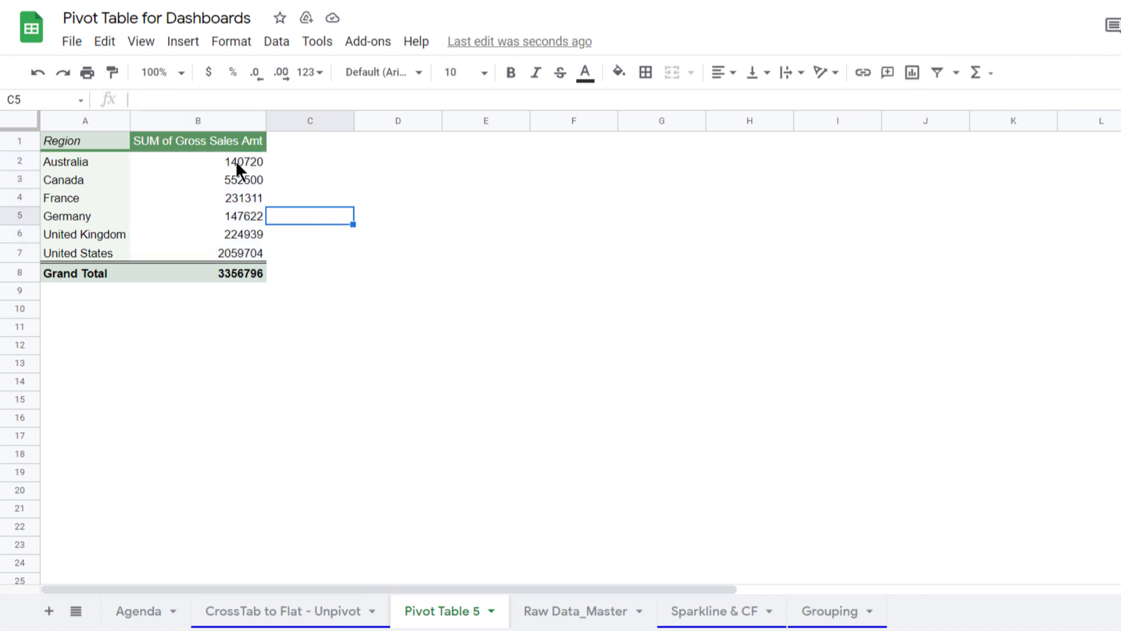
Apply a white-to-green color scale as conditional formatting to the regional sales values in B2:B7, excluding the grand total.
{"action": "left_click_drag", "start_coordinate": [235, 163], "coordinate": [235, 256]}
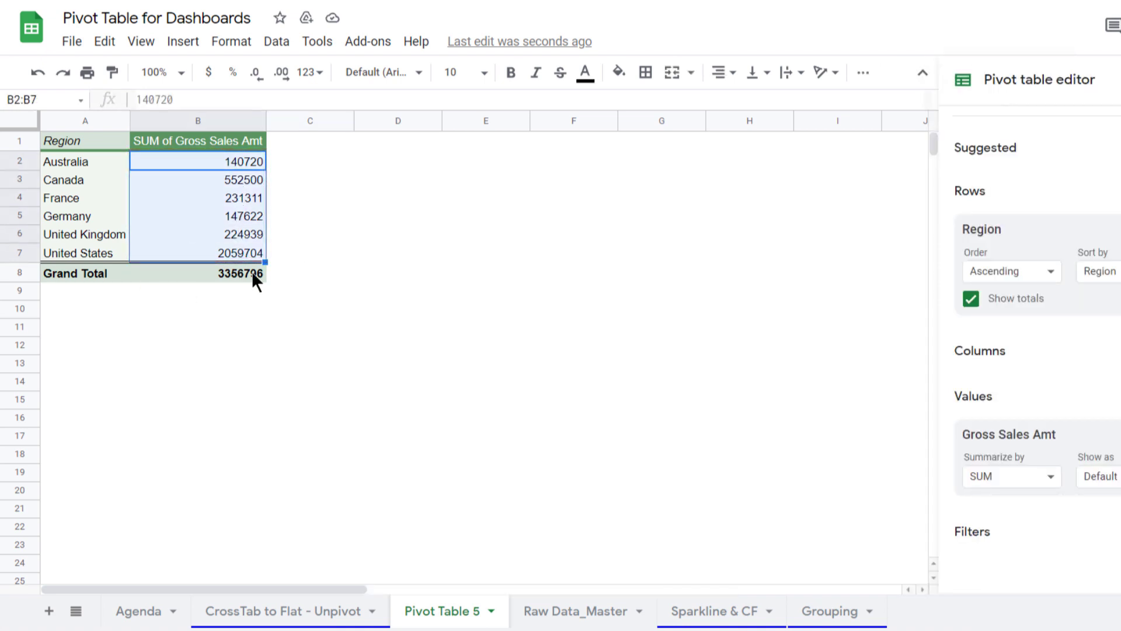
{"action": "left_click", "coordinate": [236, 46]}
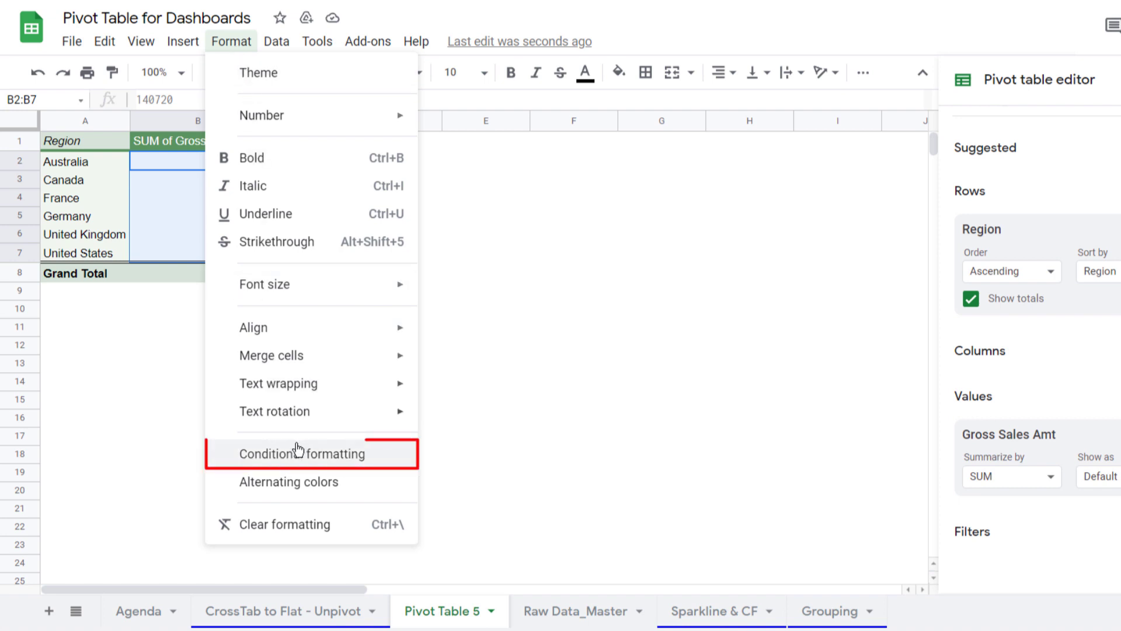
{"action": "left_click", "coordinate": [318, 455]}
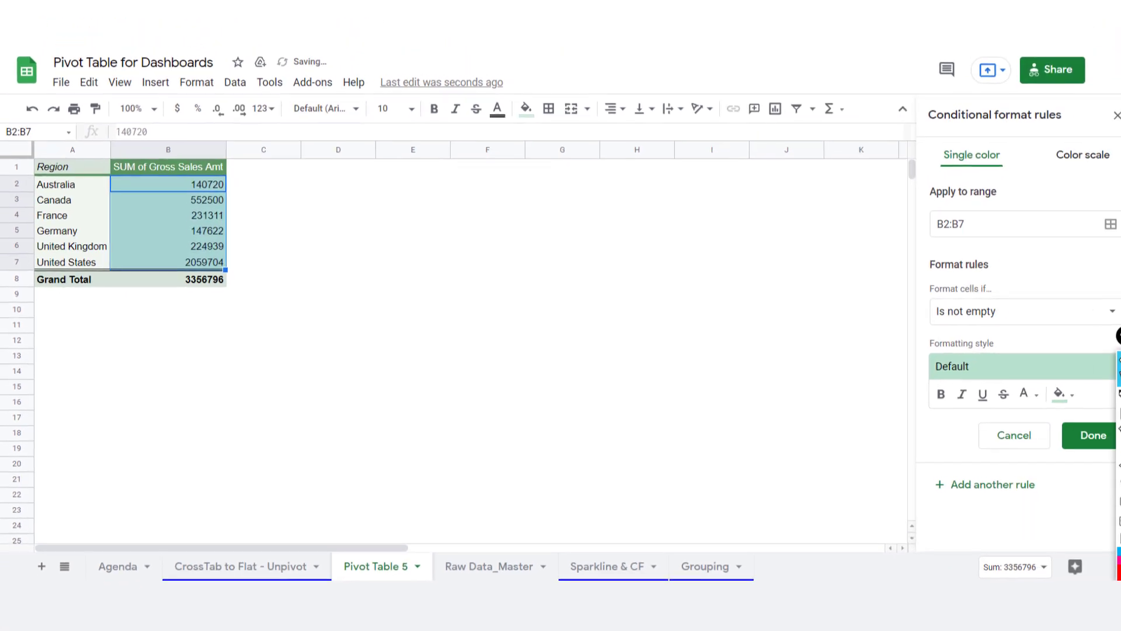
{"action": "left_click", "coordinate": [1077, 161]}
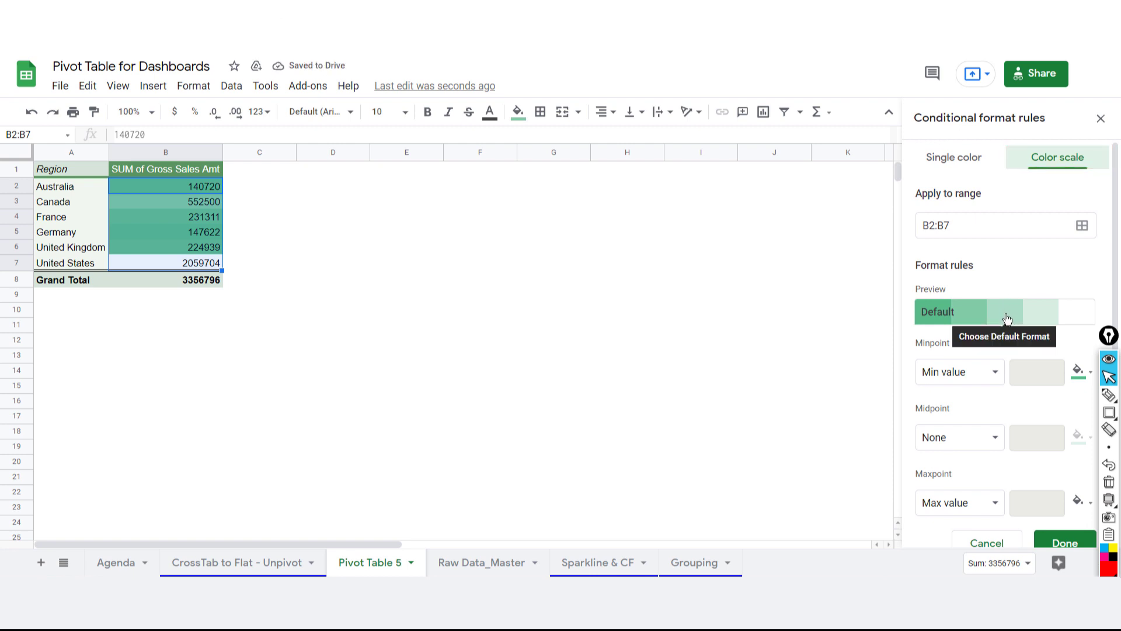
{"action": "left_click", "coordinate": [1005, 317]}
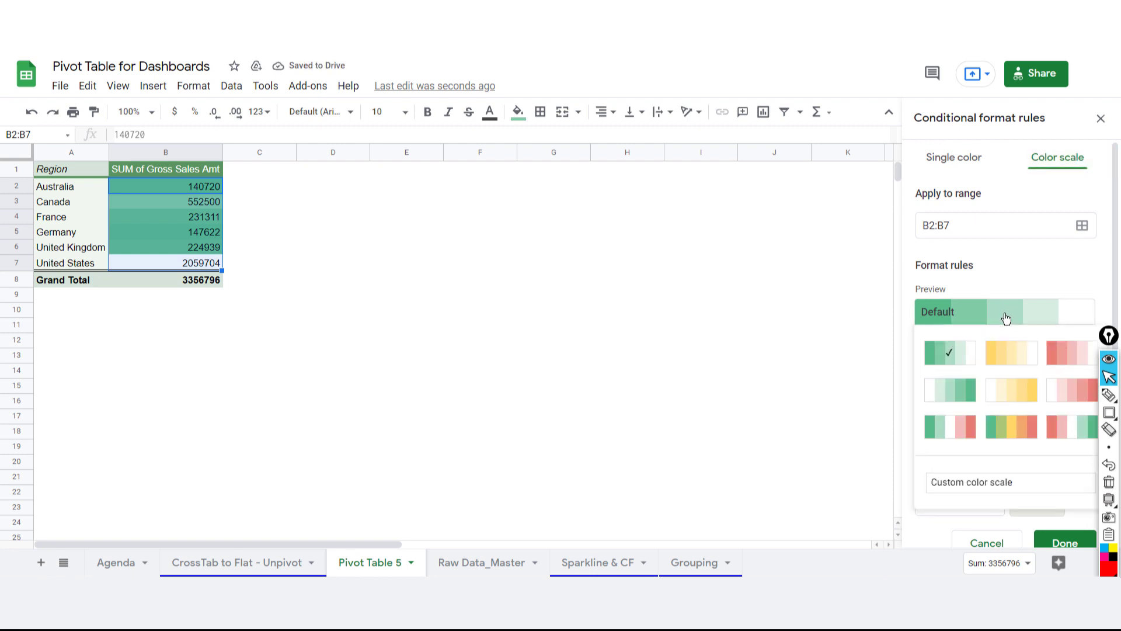
{"action": "left_click", "coordinate": [943, 399]}
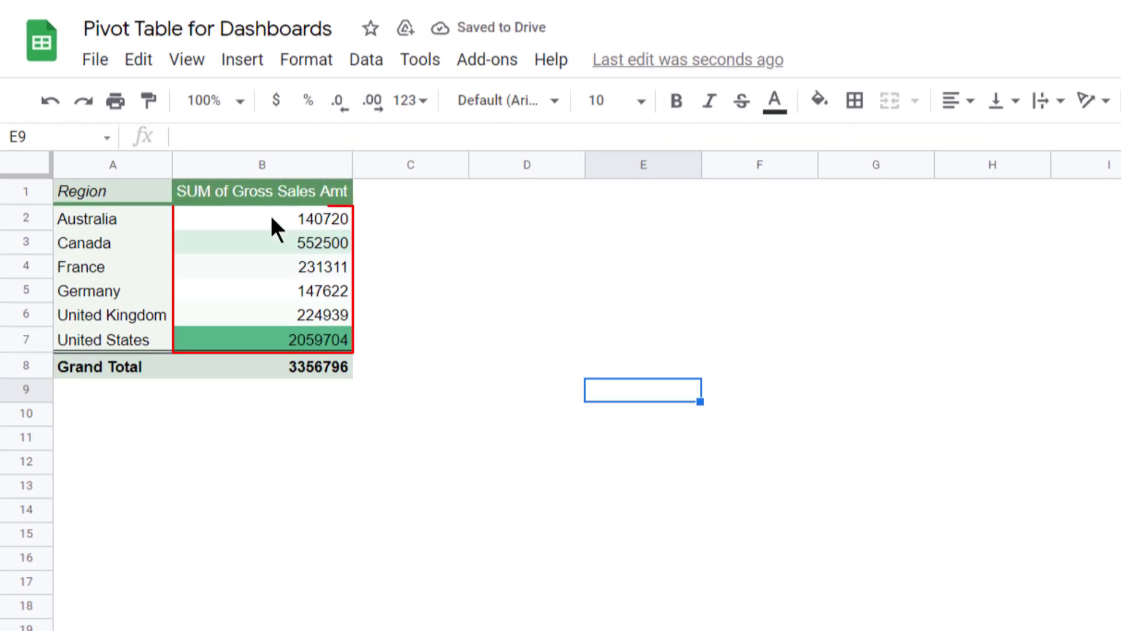
{"action": "left_click_drag", "start_coordinate": [272, 220], "coordinate": [247, 342]}
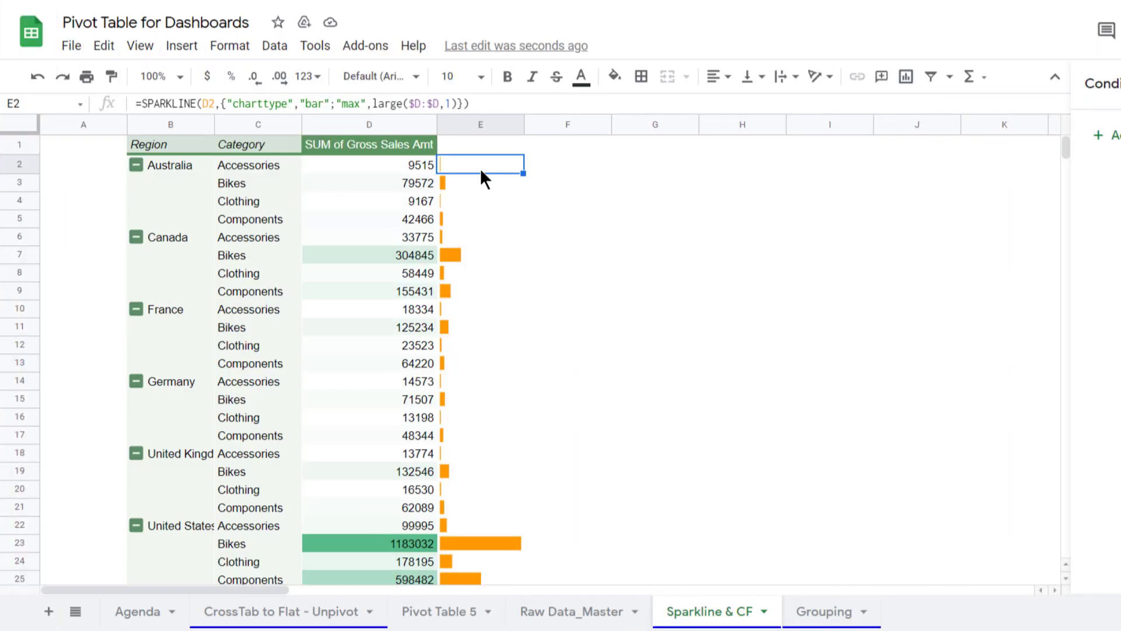
Open the SPARKLINE formula in E2 of the Sparkline & CF sheet and examine its function name, data argument and options.
{"action": "double_click", "coordinate": [479, 165]}
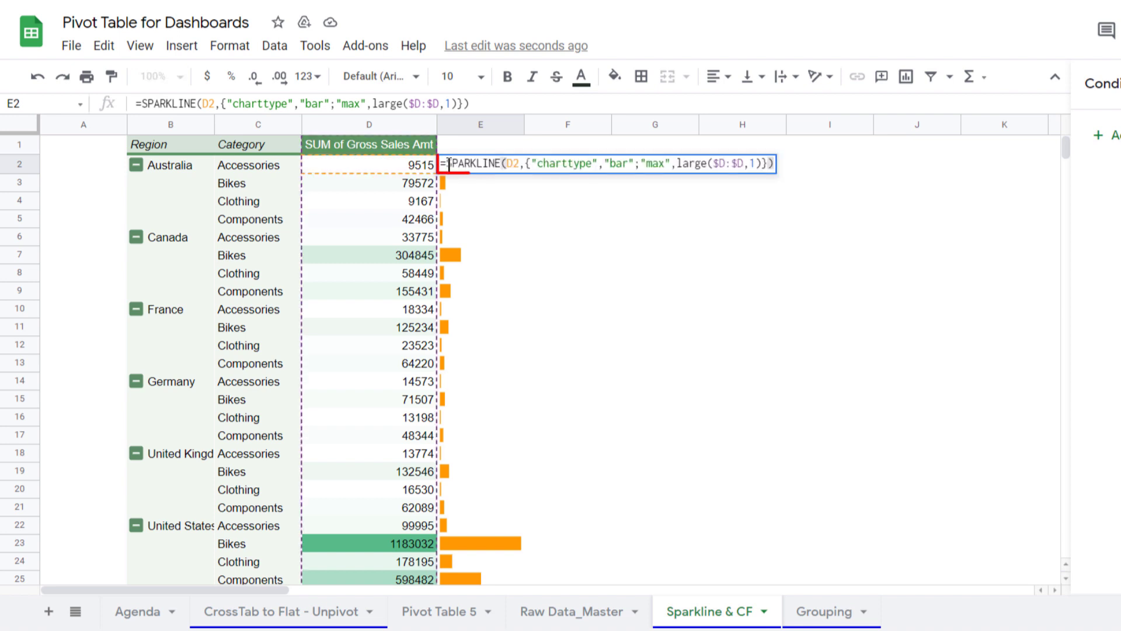
{"action": "left_click_drag", "start_coordinate": [452, 163], "coordinate": [490, 164]}
{"action": "double_click", "coordinate": [512, 163]}
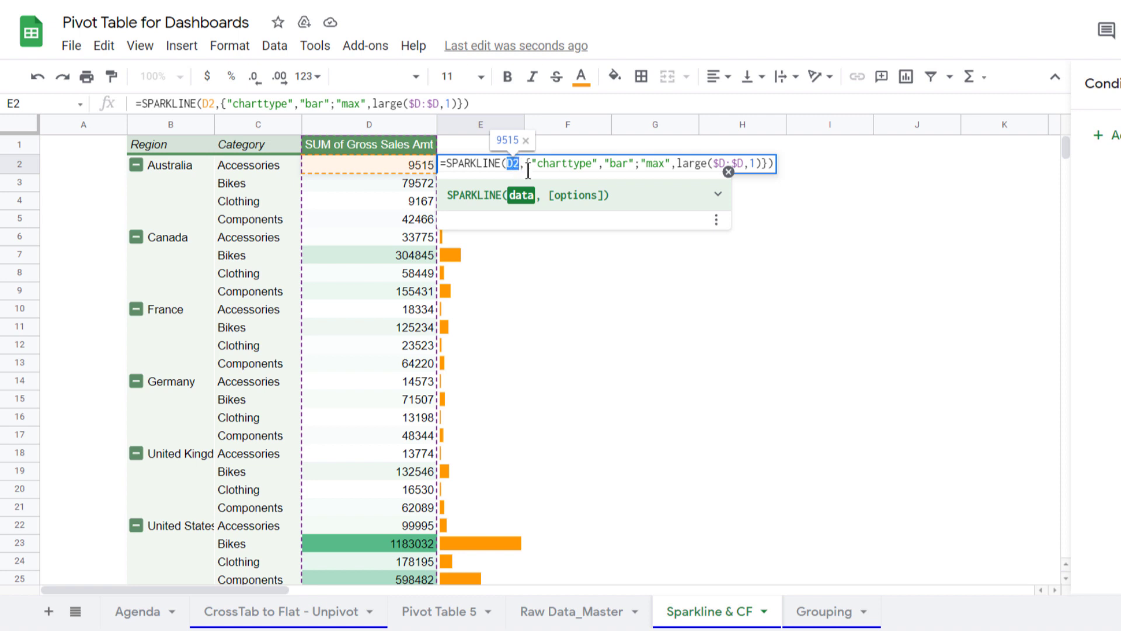
{"action": "left_click_drag", "start_coordinate": [525, 164], "coordinate": [762, 165]}
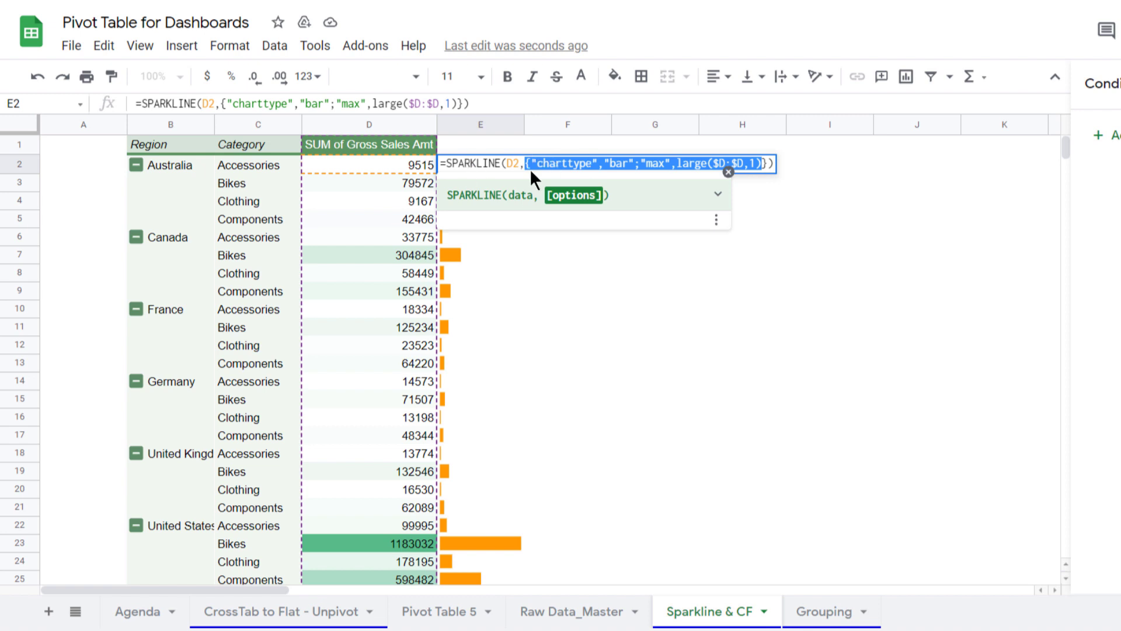
Examine the SPARKLINE options in E2: the "charttype","bar" pair, the semicolon separator and "max" with large($D:$D,1).
{"action": "left_click", "coordinate": [578, 166]}
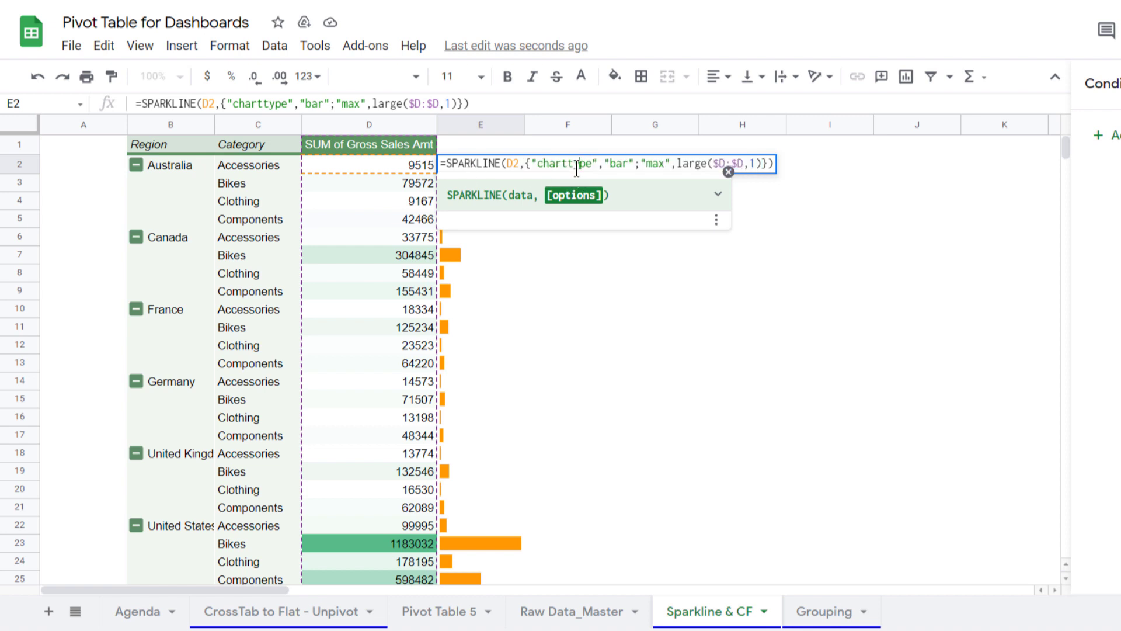
{"action": "left_click", "coordinate": [538, 165]}
{"action": "left_click_drag", "start_coordinate": [531, 166], "coordinate": [635, 161]}
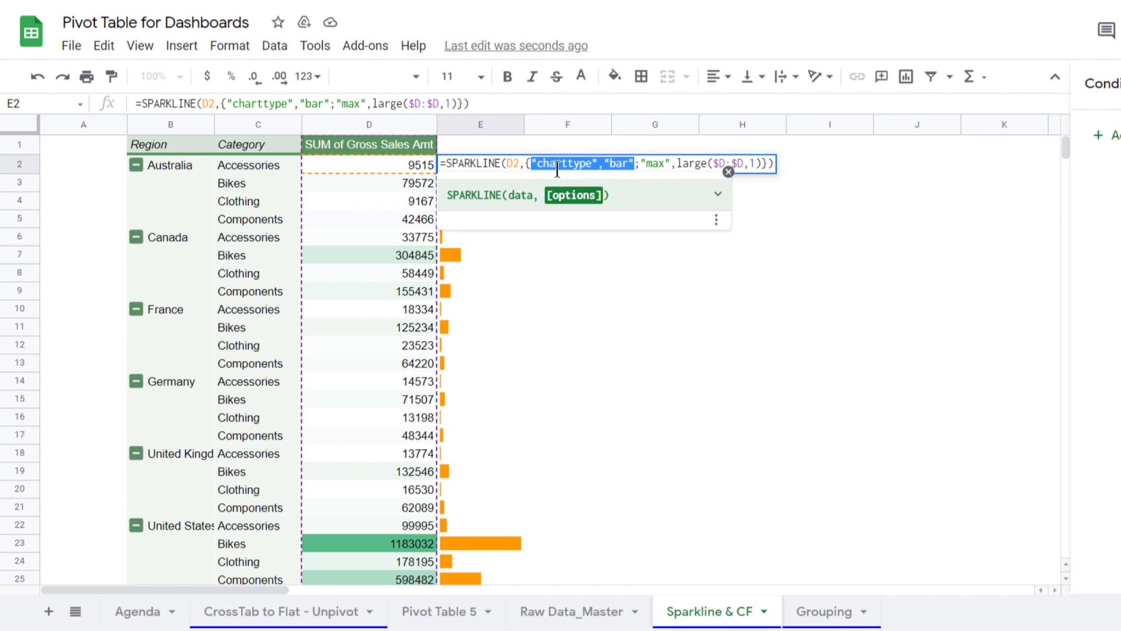
{"action": "left_click_drag", "start_coordinate": [533, 165], "coordinate": [640, 164]}
{"action": "left_click", "coordinate": [635, 164]}
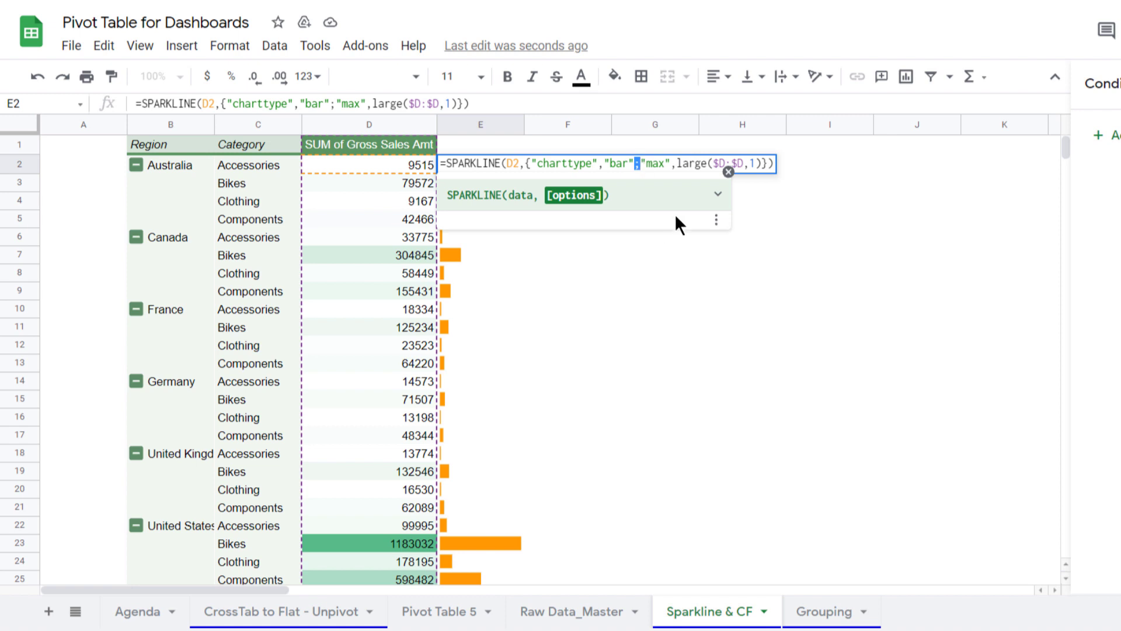
{"action": "left_click", "coordinate": [648, 166]}
{"action": "left_click_drag", "start_coordinate": [640, 158], "coordinate": [670, 160]}
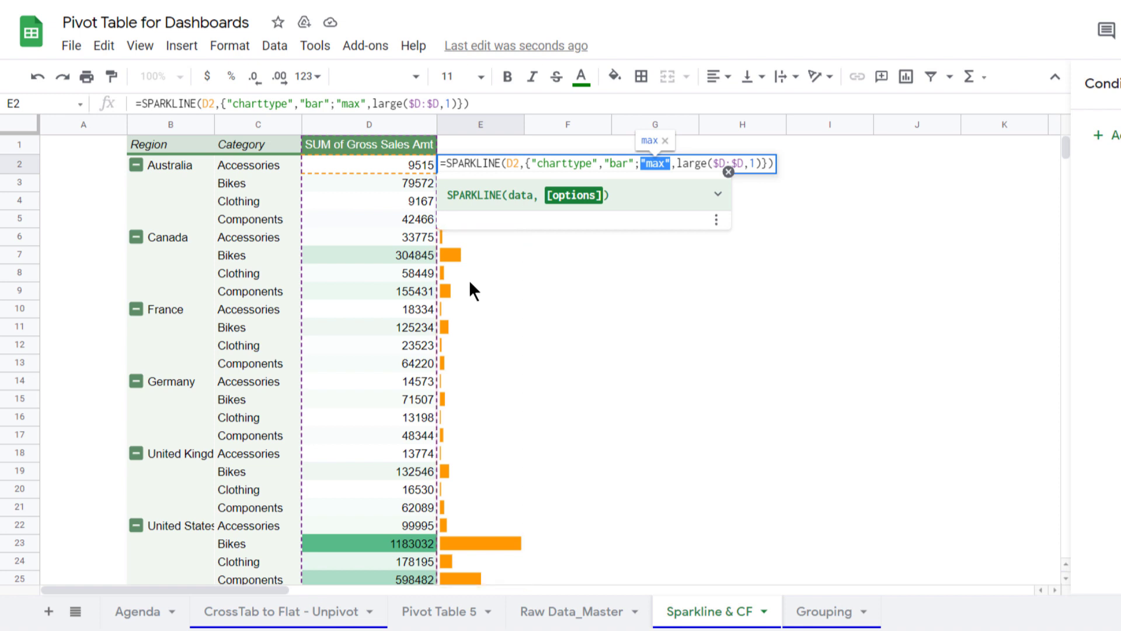
{"action": "left_click_drag", "start_coordinate": [677, 162], "coordinate": [762, 162]}
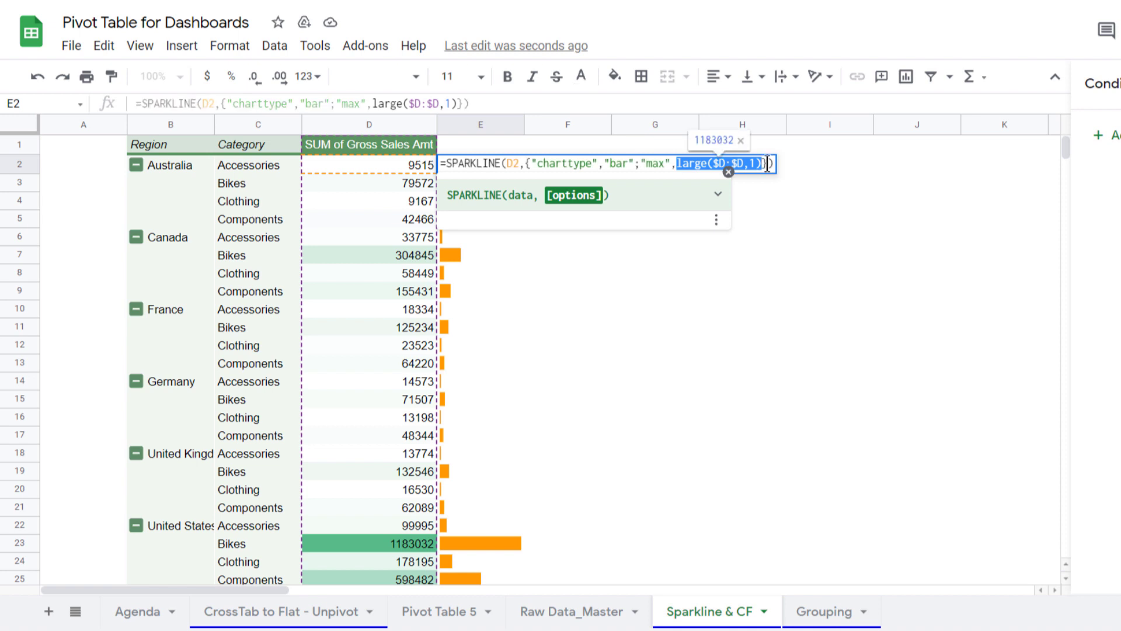
Copy the whole SPARKLINE formula from E2 and store it as plain text in B13 of the Pivot Table 5 sheet.
{"action": "key", "text": "ctrl+a"}
{"action": "key", "text": "ctrl+c"}
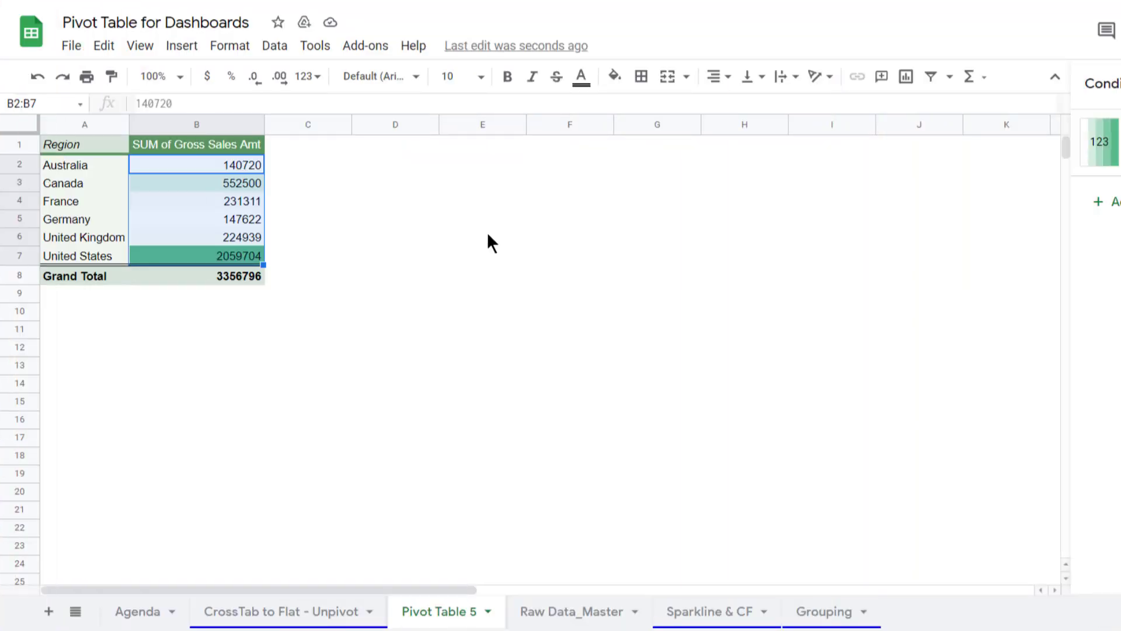
{"action": "double_click", "coordinate": [240, 366]}
{"action": "key", "text": "ctrl+v"}
{"action": "left_click", "coordinate": [143, 362]}
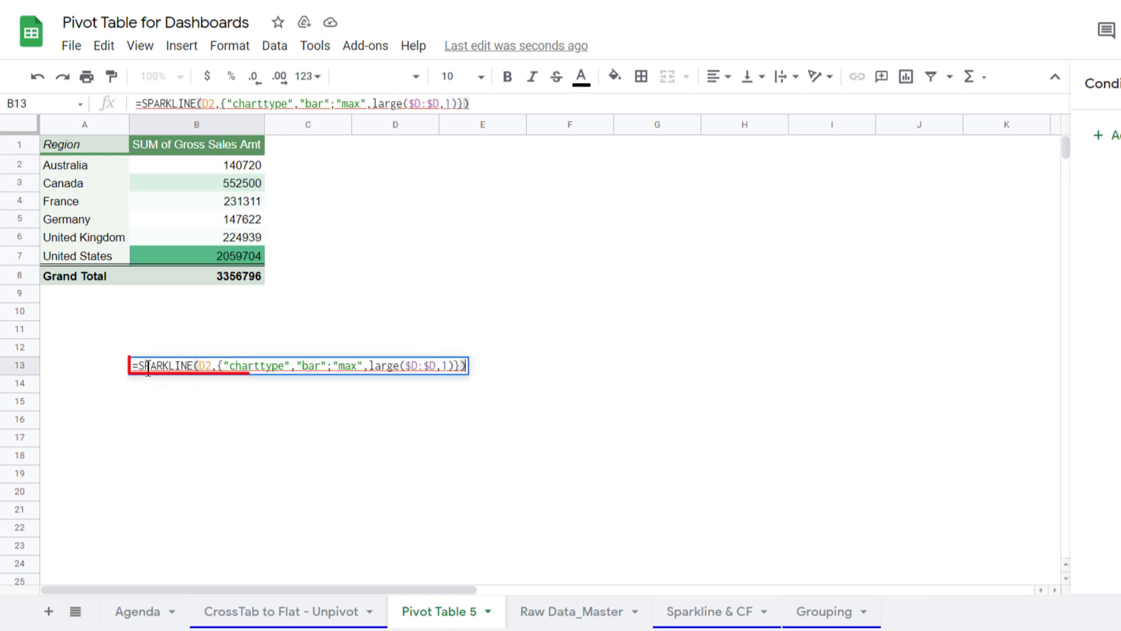
{"action": "type", "text": "'"}
{"action": "key", "text": "Return"}
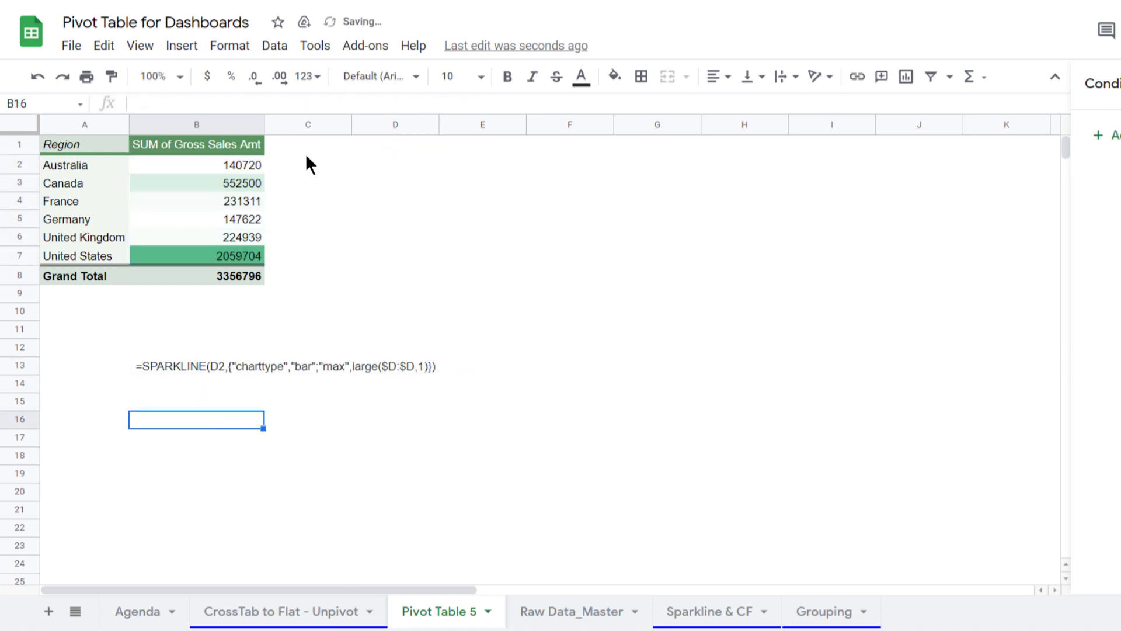
Enter a basic line sparkline in C2 with the formula =SPARKLINE(B2:B7).
{"action": "left_click", "coordinate": [299, 157]}
{"action": "type", "text": "=soa"}
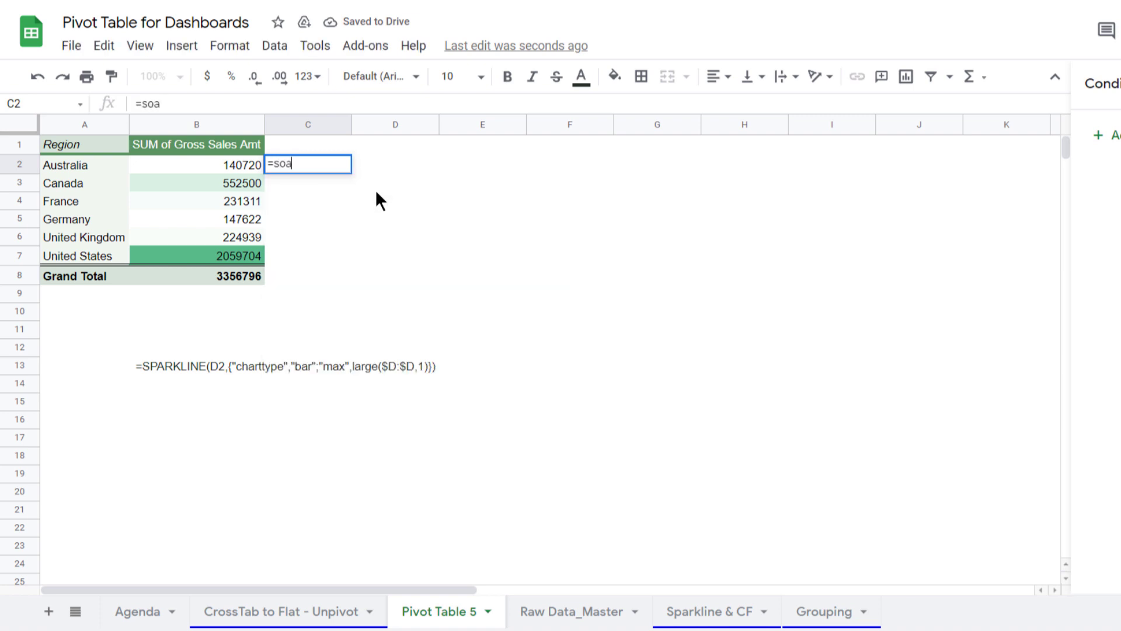
{"action": "key", "text": "BackSpace"}
{"action": "key", "text": "BackSpace"}
{"action": "type", "text": "pa"}
{"action": "key", "text": "Tab"}
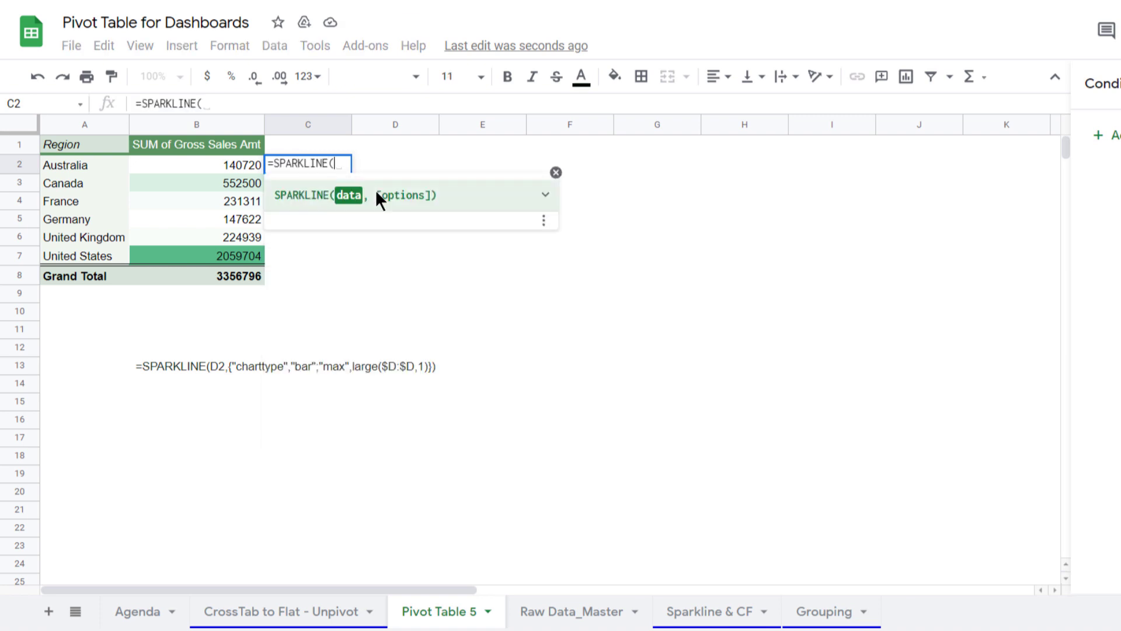
{"action": "left_click", "coordinate": [242, 167]}
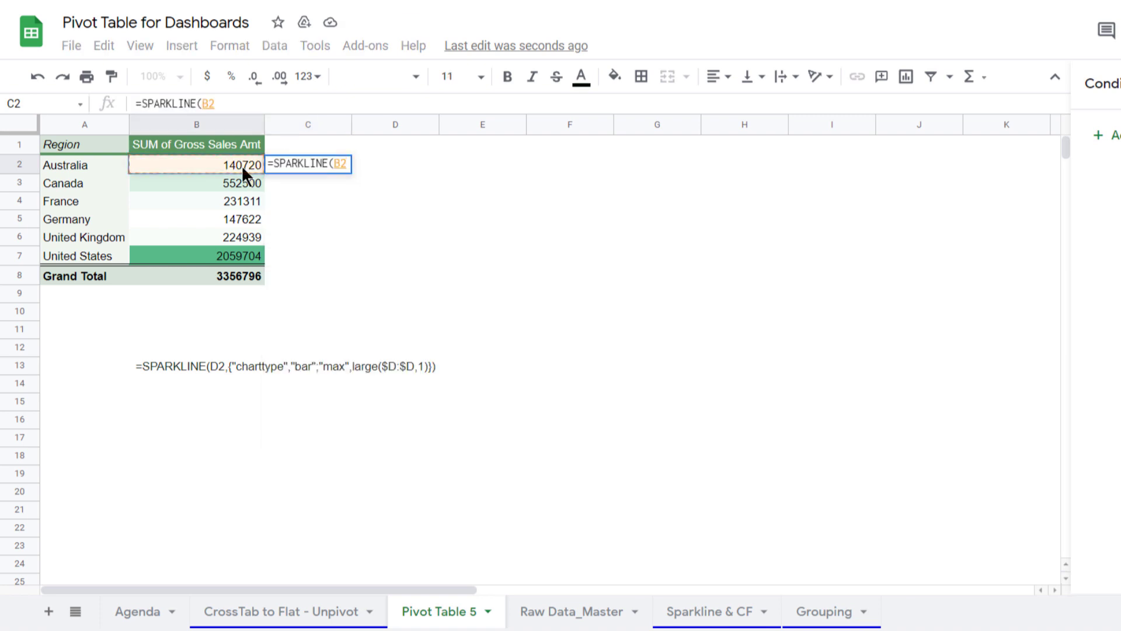
{"action": "left_click_drag", "start_coordinate": [243, 164], "coordinate": [237, 254]}
{"action": "key", "text": "Return"}
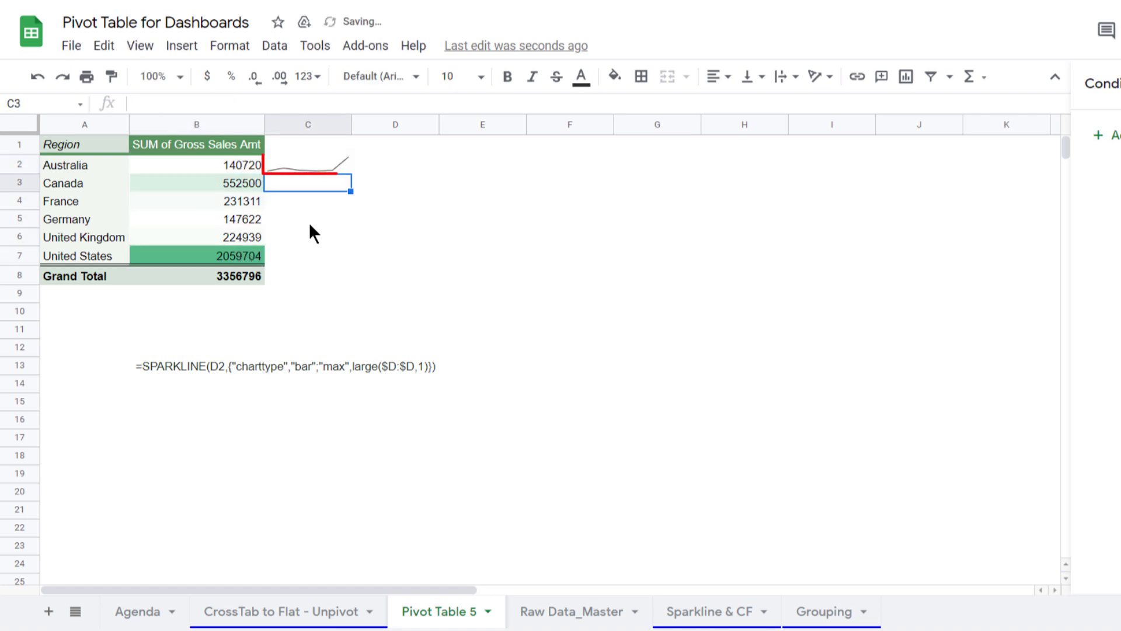
Change the data argument of the C2 sparkline formula to B2 and add an empty options array {}.
{"action": "double_click", "coordinate": [323, 167]}
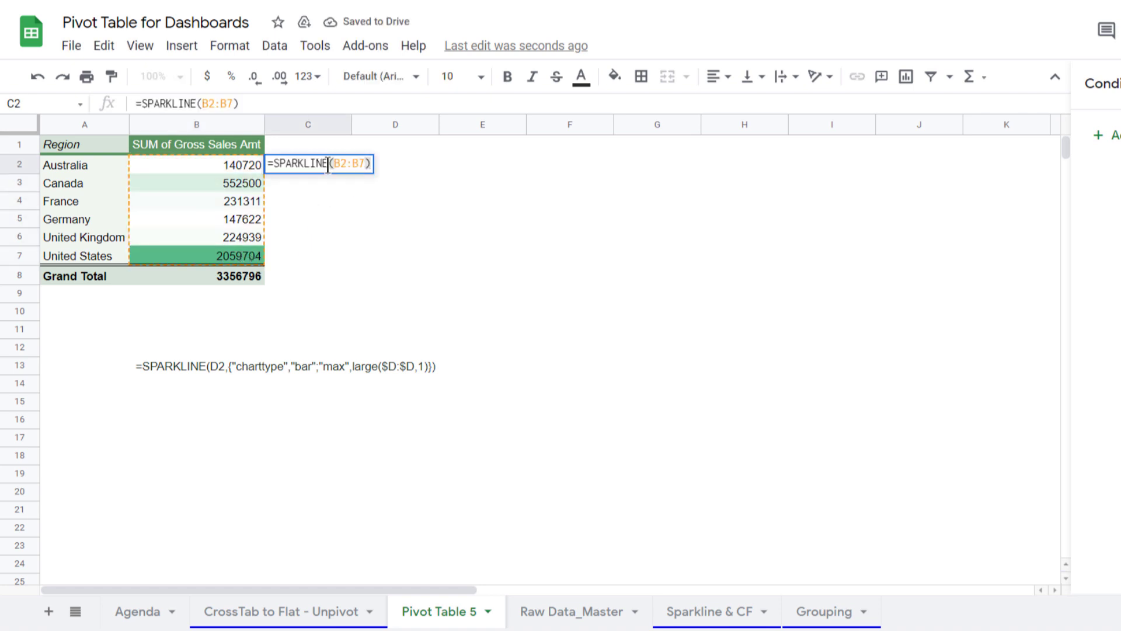
{"action": "key", "text": "BackSpace"}
{"action": "key", "text": "BackSpace"}
{"action": "key", "text": "BackSpace"}
{"action": "key", "text": "BackSpace"}
{"action": "key", "text": "BackSpace"}
{"action": "key", "text": "BackSpace"}
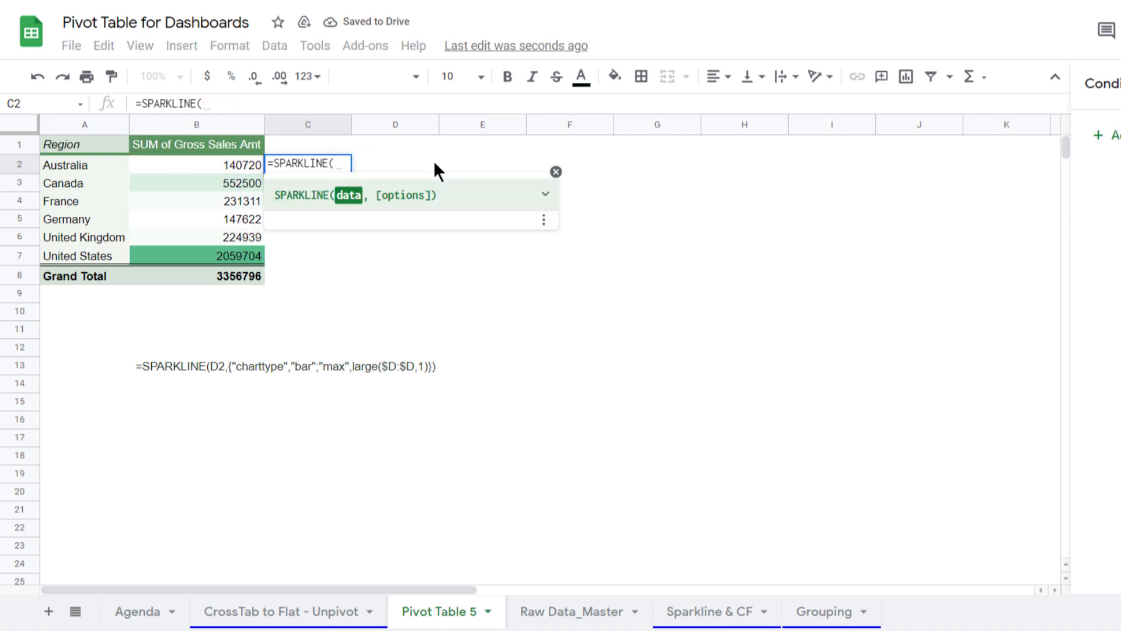
{"action": "left_click", "coordinate": [233, 166]}
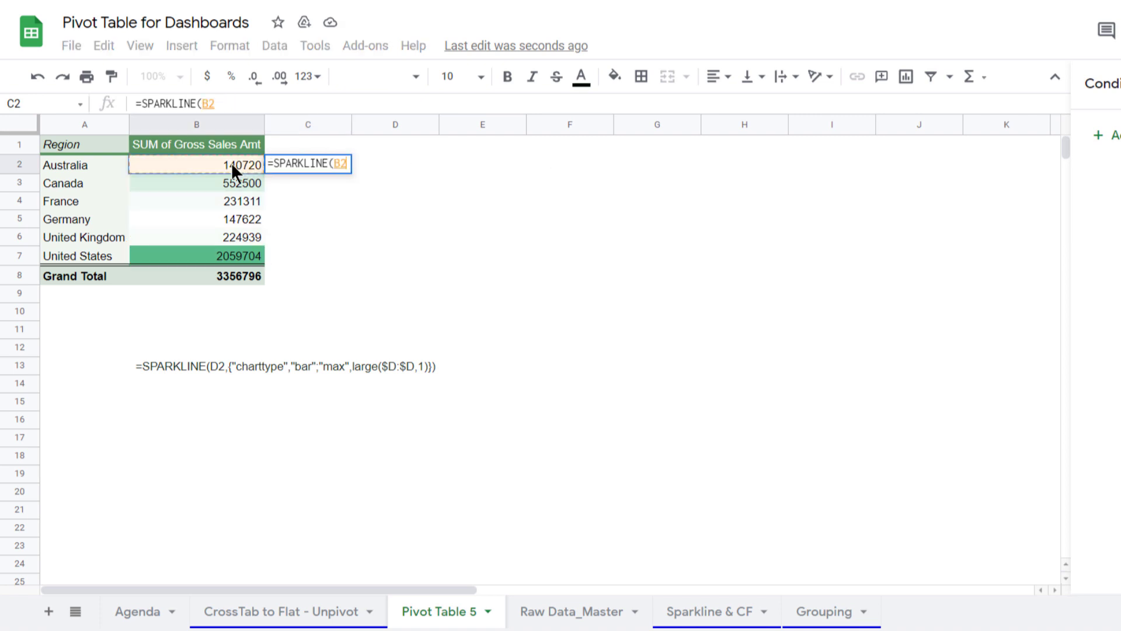
{"action": "type", "text": ","}
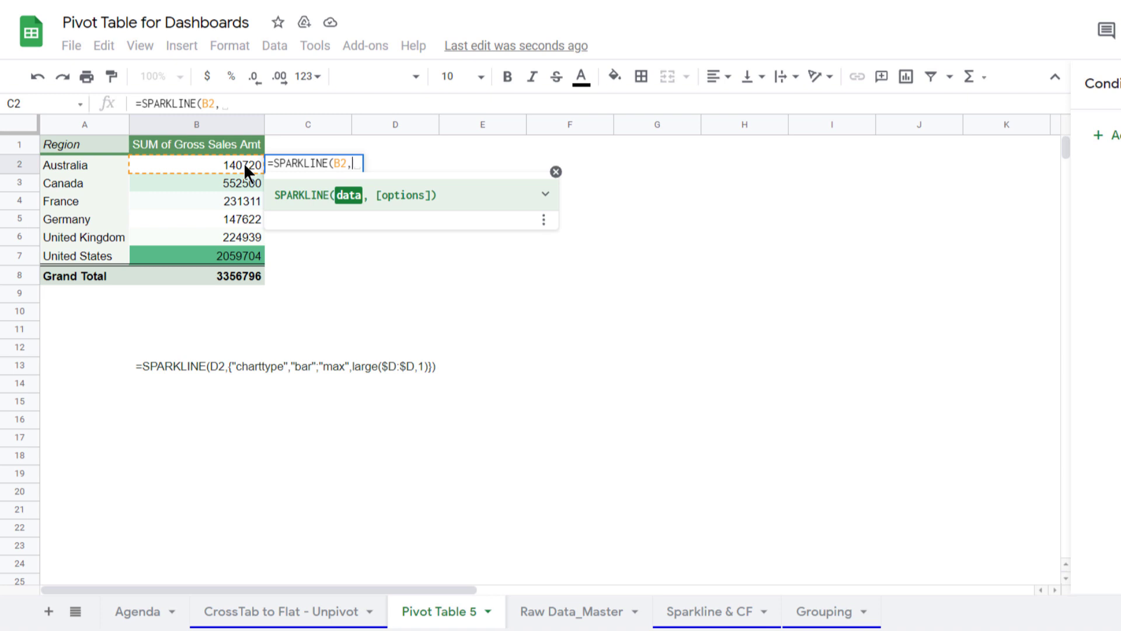
{"action": "type", "text": "{})"}
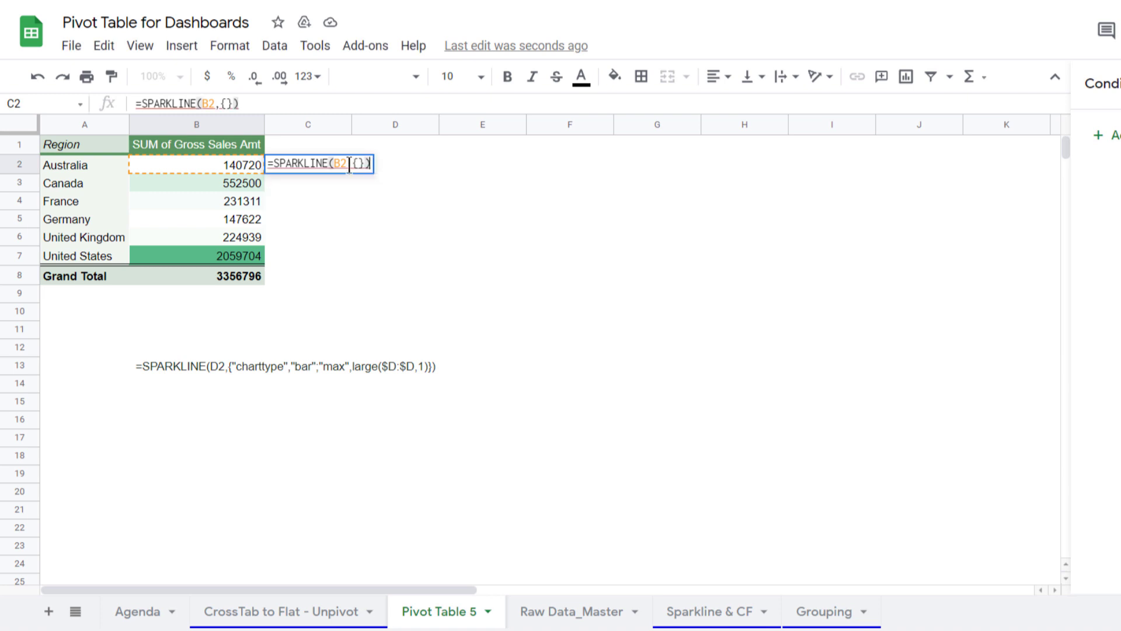
{"action": "left_click", "coordinate": [359, 163]}
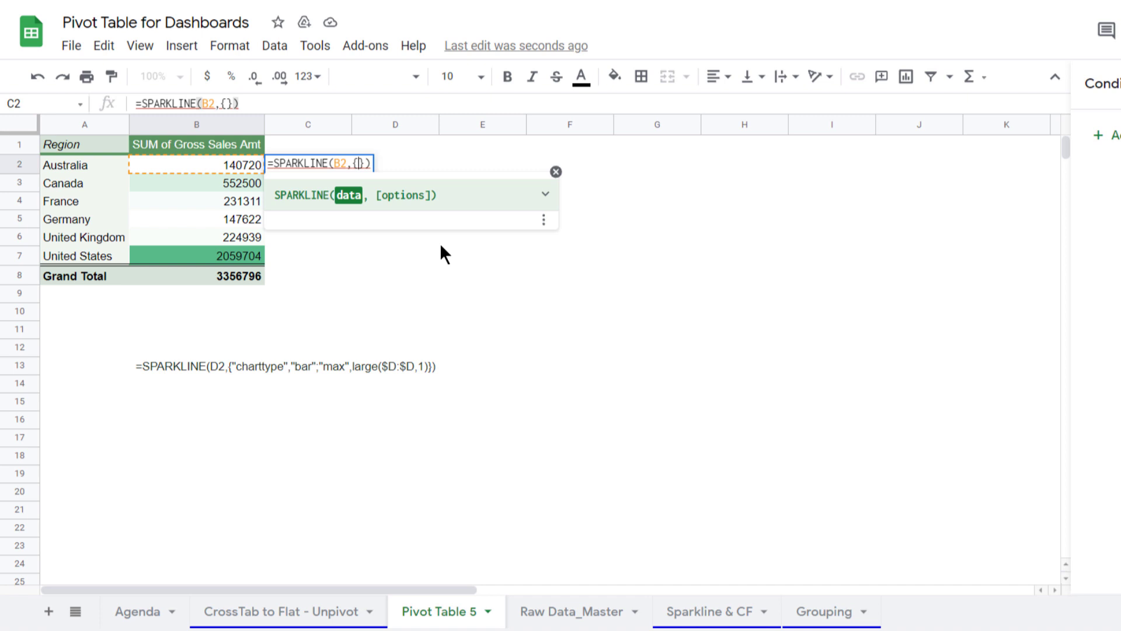
Complete the C2 options so the formula reads =SPARKLINE(B2,{"charttype","bar";"max",4000000}).
{"action": "type", "text": "\""}
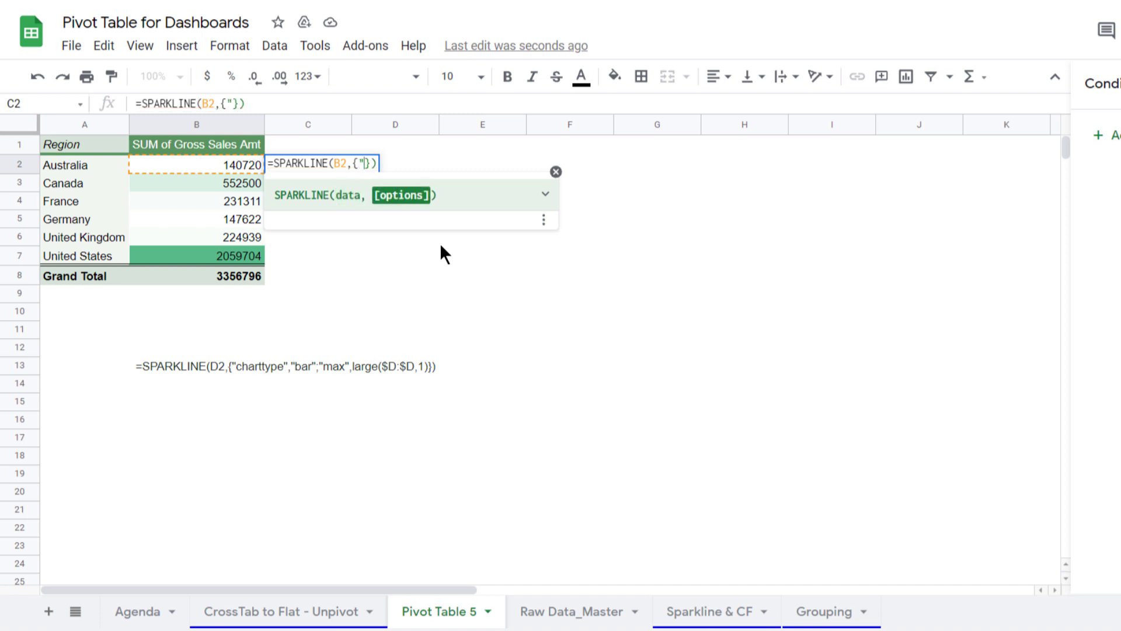
{"action": "type", "text": "chartty"}
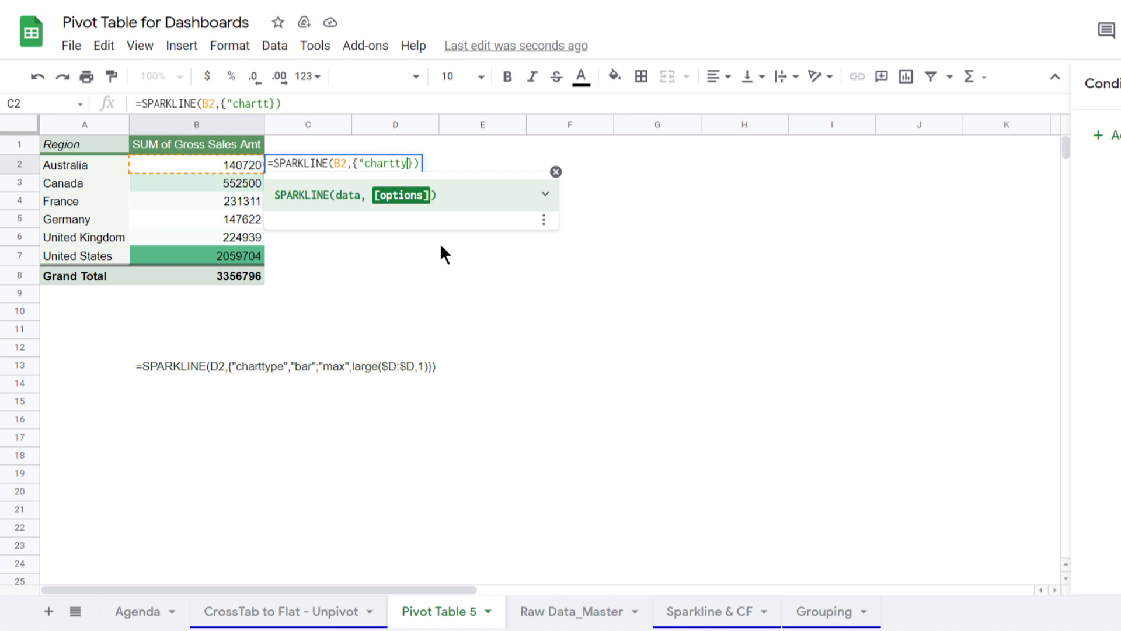
{"action": "type", "text": "pe\""}
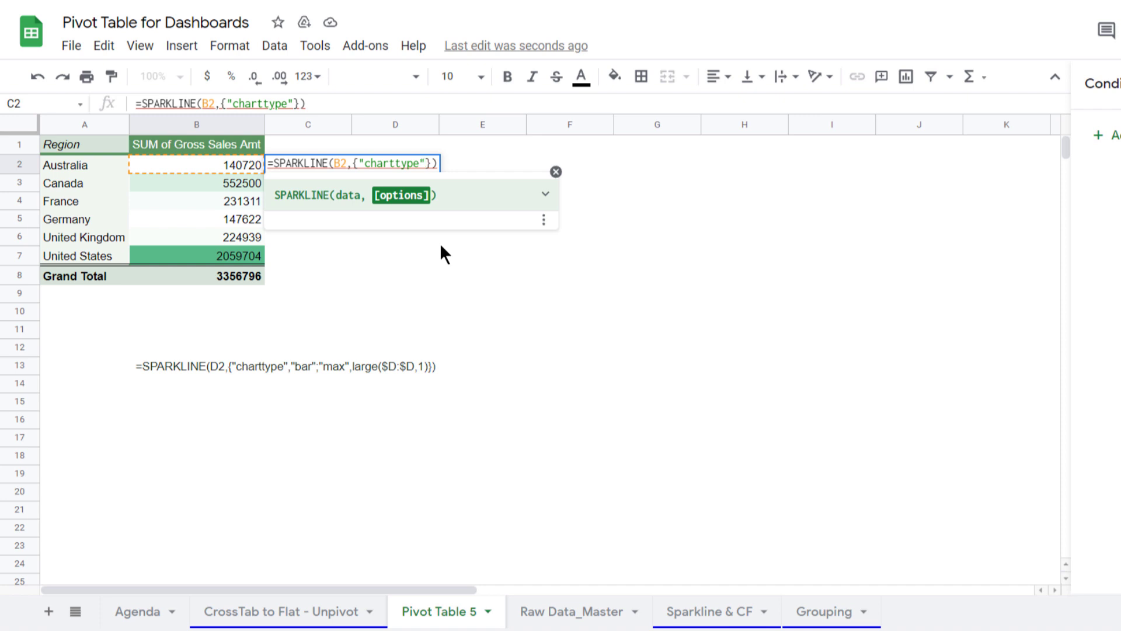
{"action": "type", "text": ",\""}
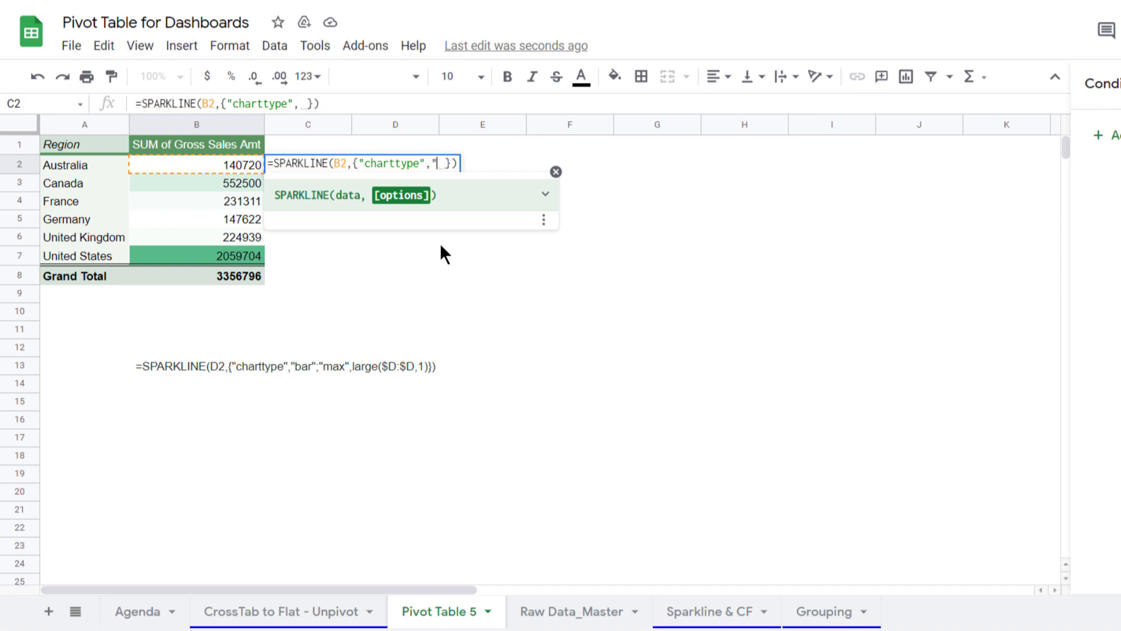
{"action": "type", "text": "bar"}
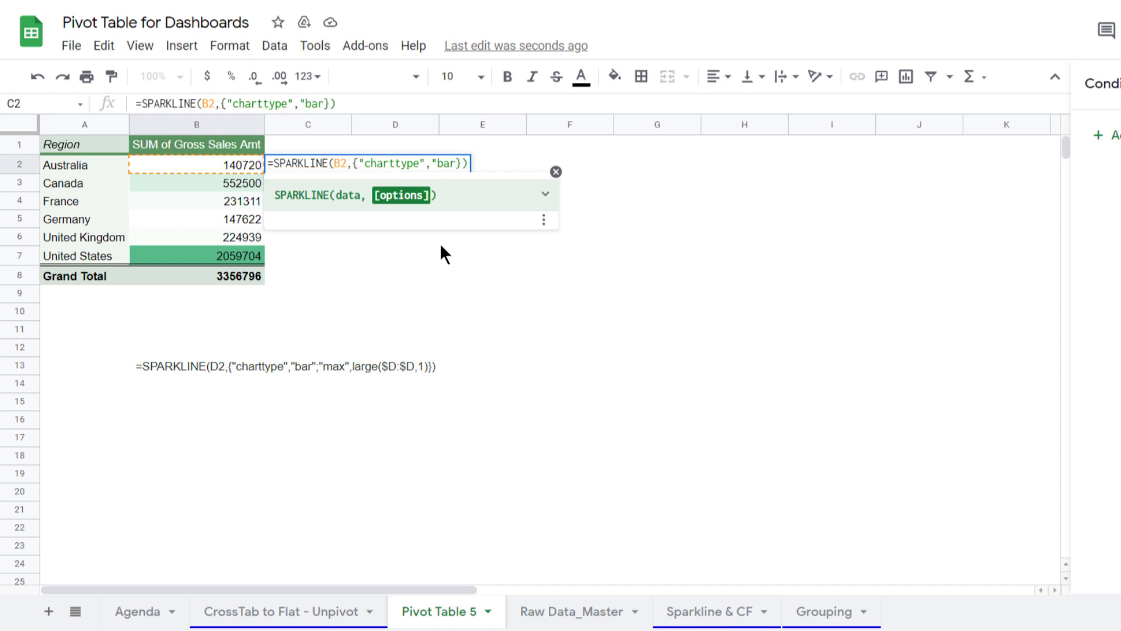
{"action": "type", "text": "\";"}
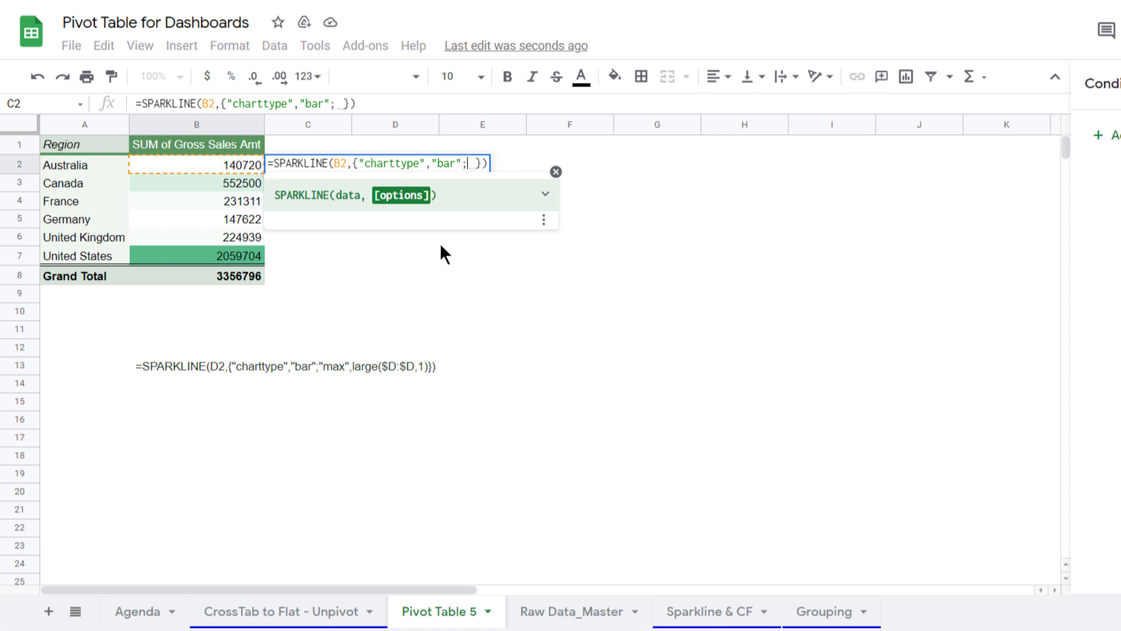
{"action": "type", "text": "\"max\","}
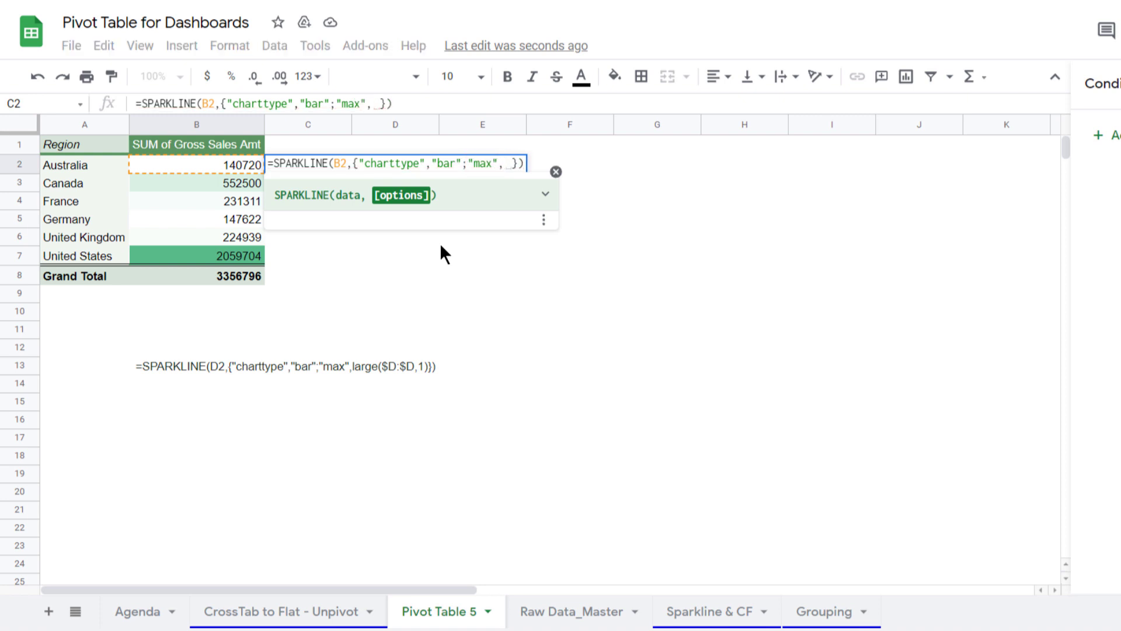
{"action": "type", "text": "4000000"}
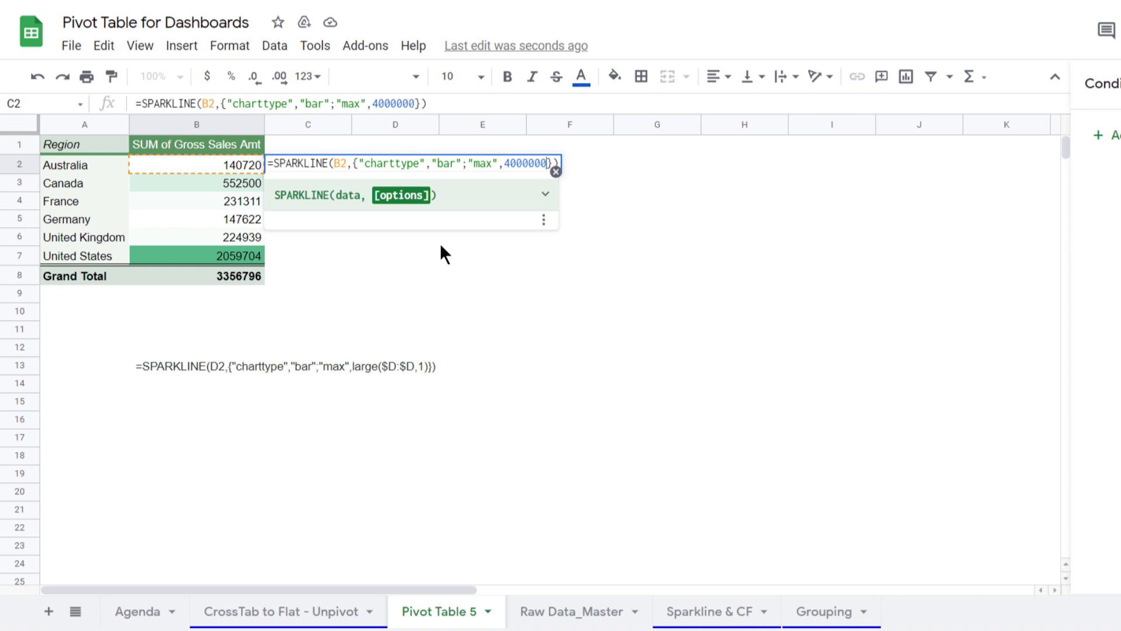
{"action": "key", "text": "Return"}
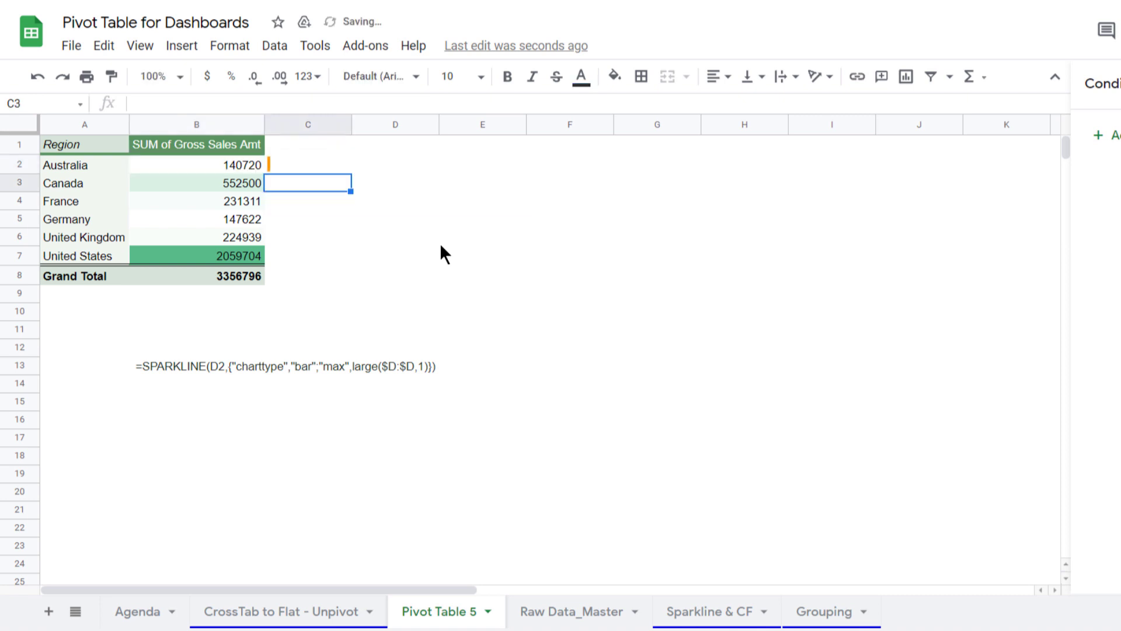
Fill the bar sparkline from C2 down to the Grand Total row in C8 and compare the bars.
{"action": "left_click", "coordinate": [292, 165]}
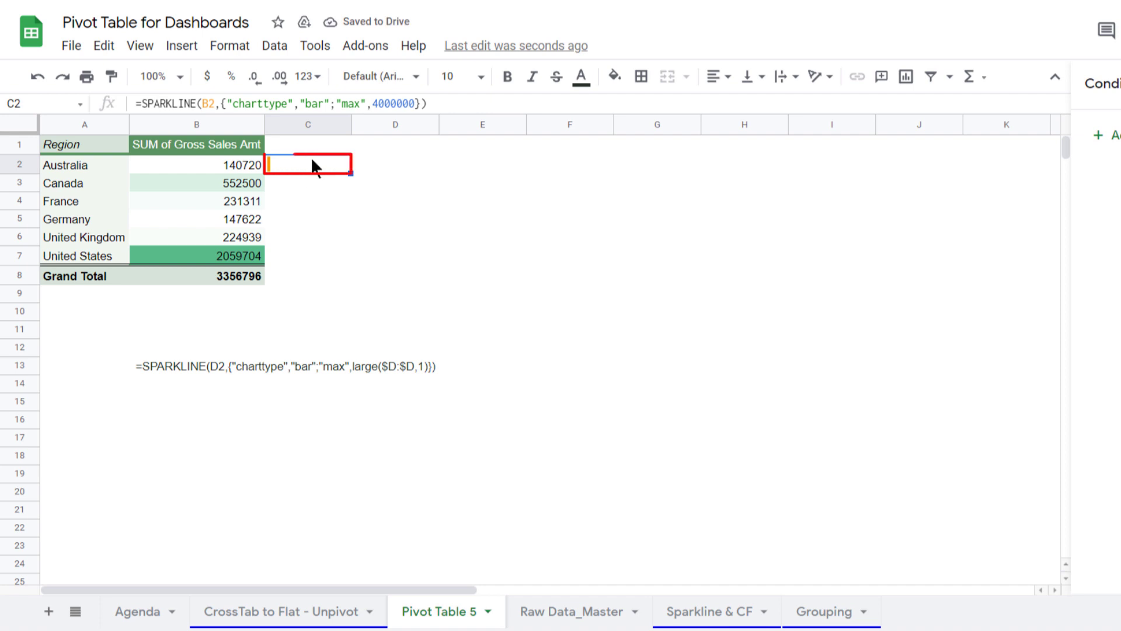
{"action": "left_click", "coordinate": [227, 166]}
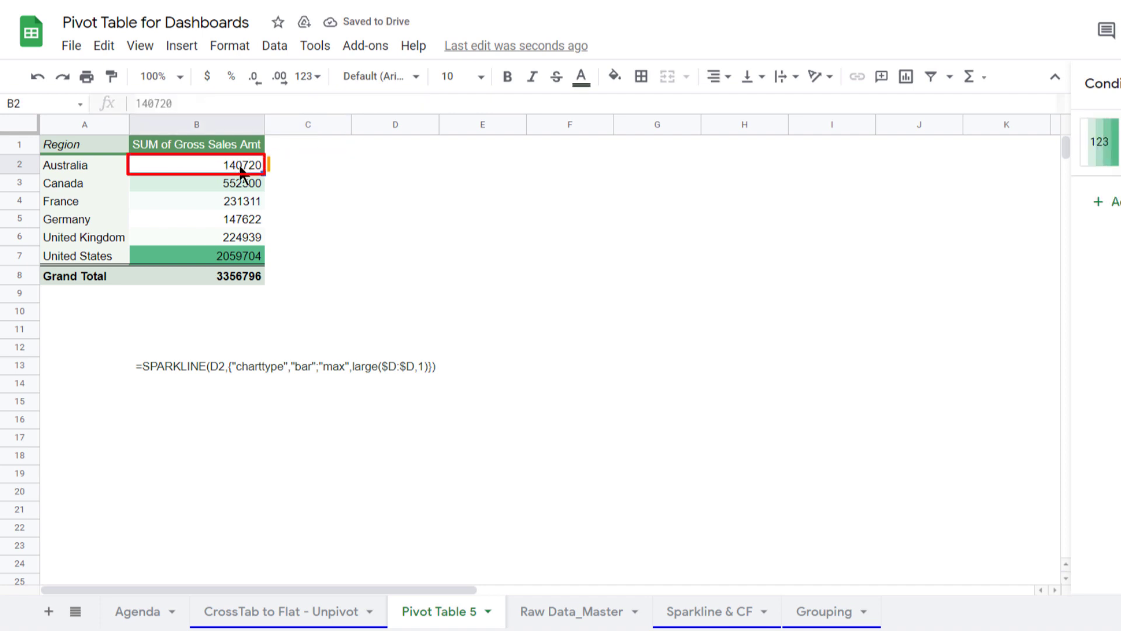
{"action": "left_click", "coordinate": [288, 164]}
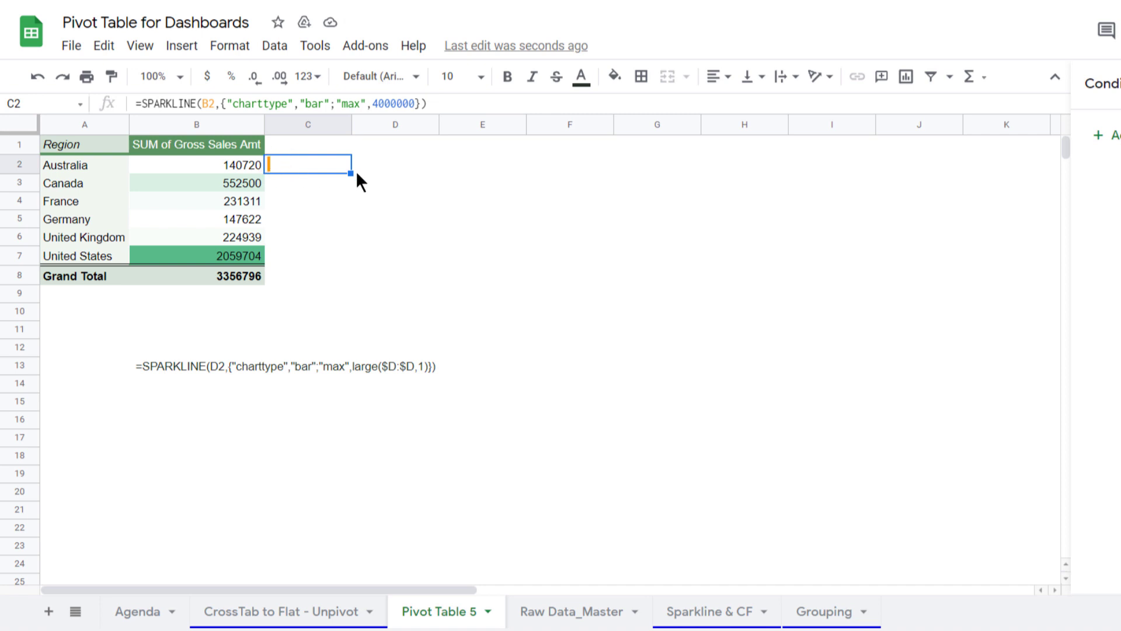
{"action": "left_click_drag", "start_coordinate": [355, 265], "coordinate": [351, 283]}
{"action": "left_click", "coordinate": [321, 257]}
{"action": "left_click", "coordinate": [338, 311]}
{"action": "left_click", "coordinate": [324, 275]}
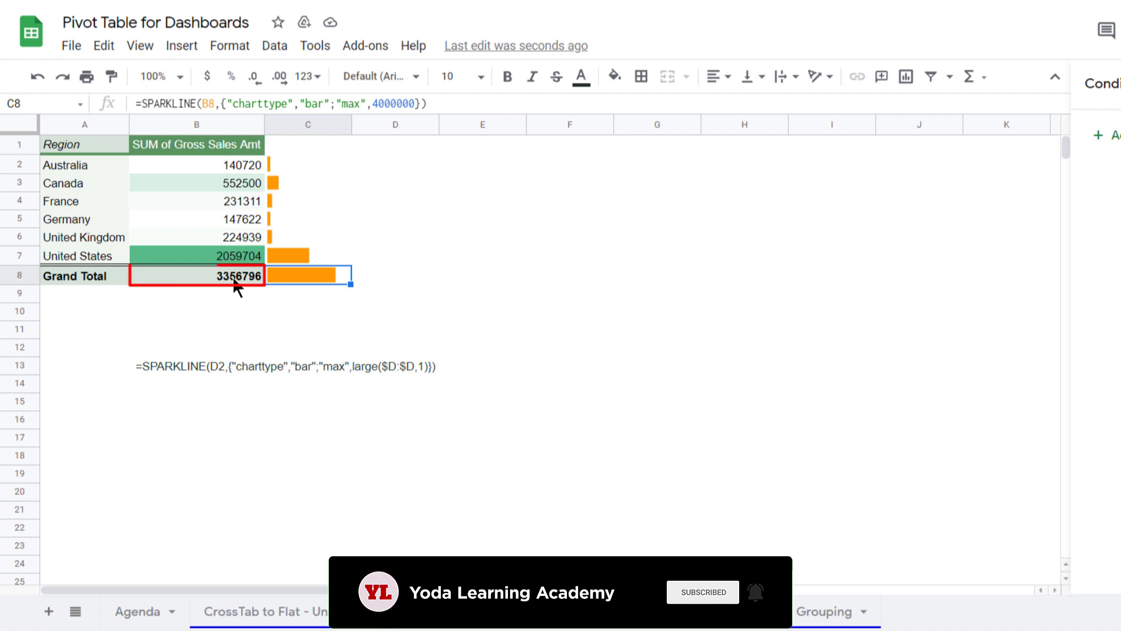
Replace the fixed maximum in the C2 sparkline formula with MAX(B:B).
{"action": "left_click", "coordinate": [293, 164]}
{"action": "double_click", "coordinate": [292, 160]}
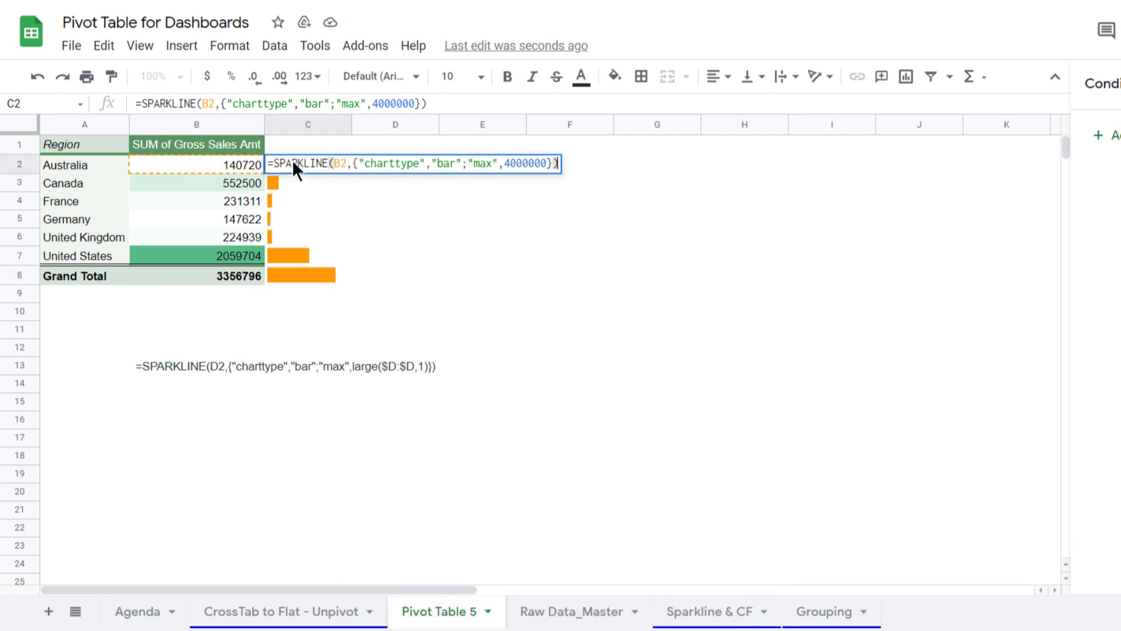
{"action": "mouse_move", "coordinate": [559, 163]}
{"action": "left_mouse_down"}
{"action": "mouse_move", "coordinate": [488, 163]}
{"action": "mouse_move", "coordinate": [546, 164]}
{"action": "left_mouse_up"}
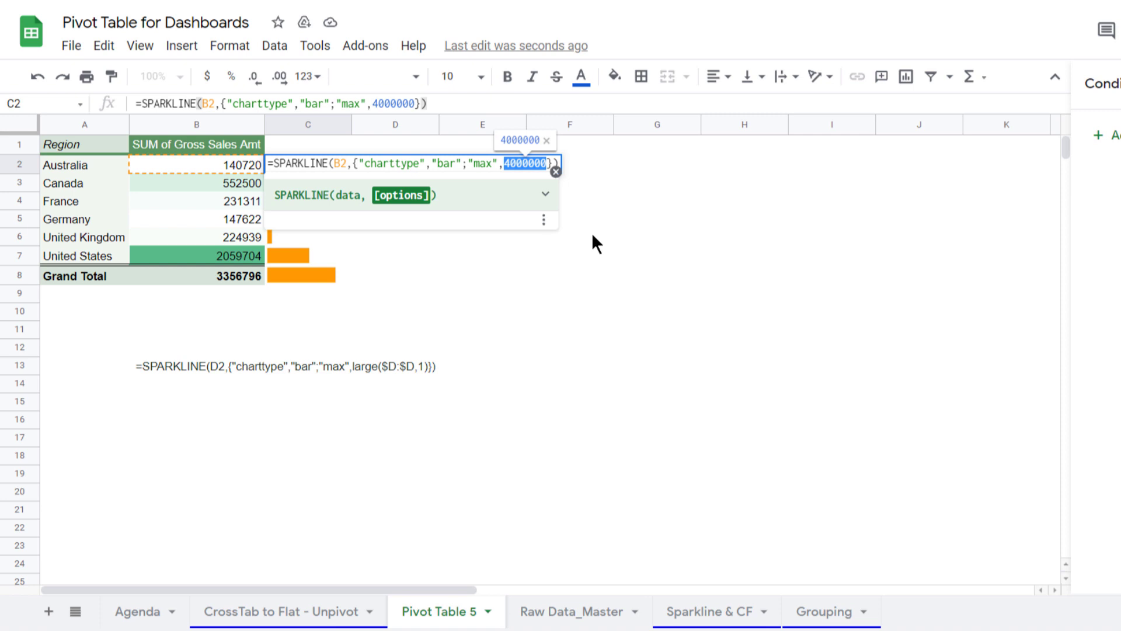
{"action": "type", "text": "MAX("}
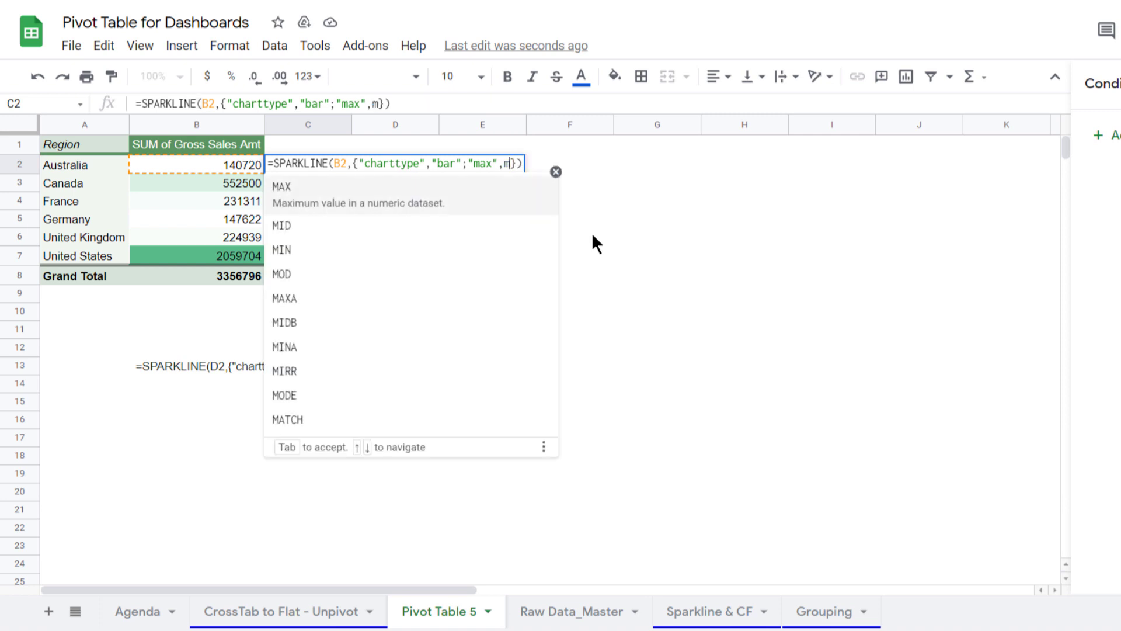
{"action": "type", "text": ")"}
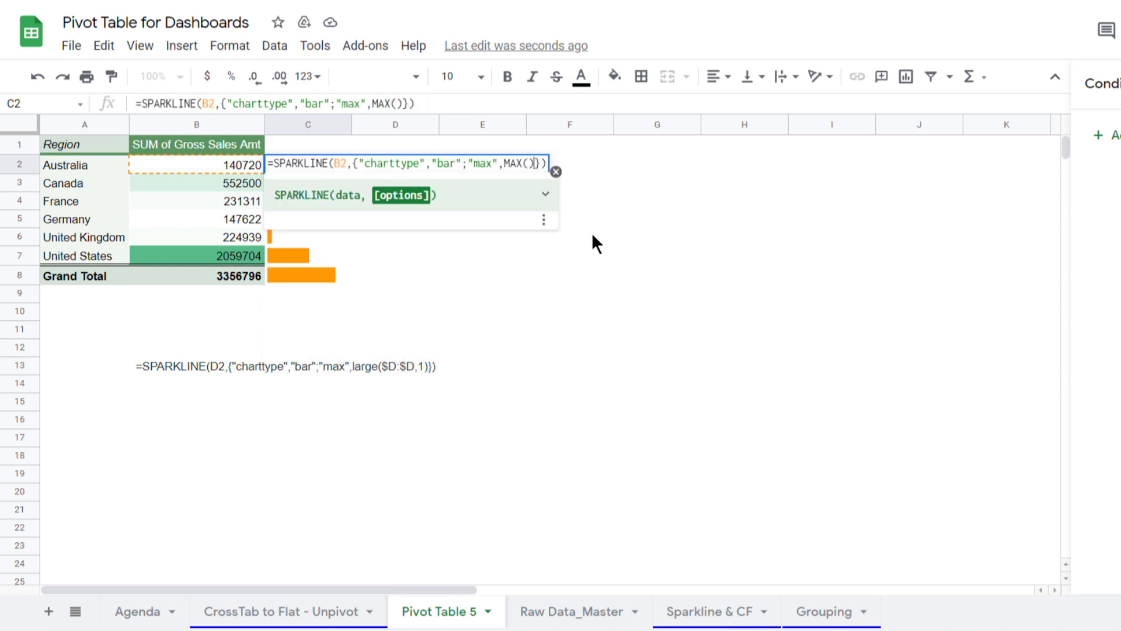
{"action": "left_click", "coordinate": [528, 163]}
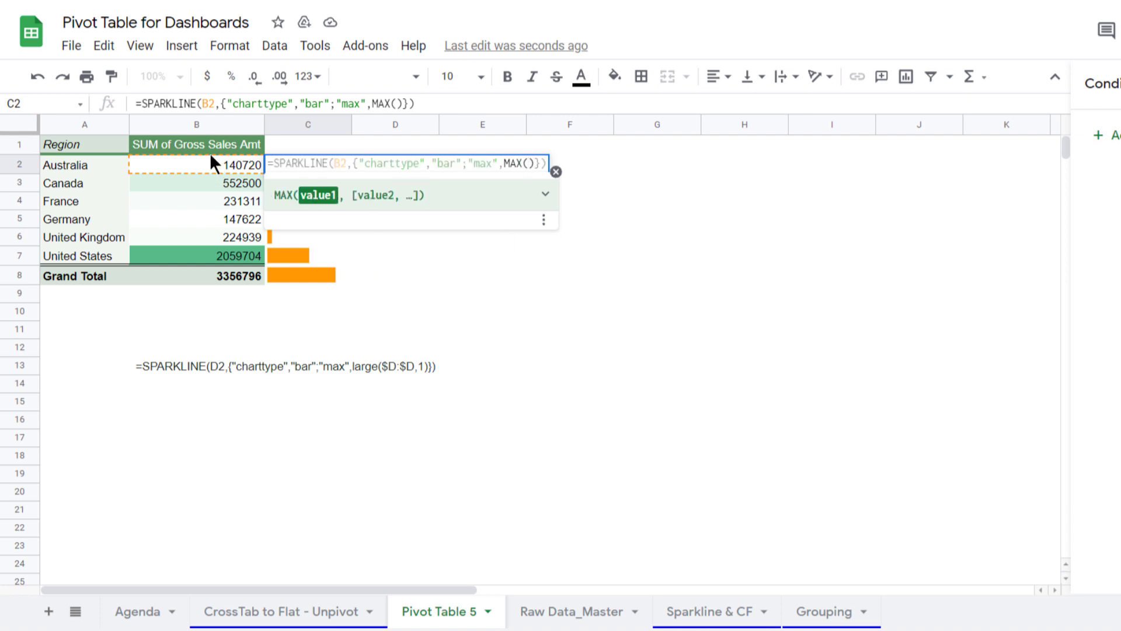
{"action": "left_click", "coordinate": [212, 121]}
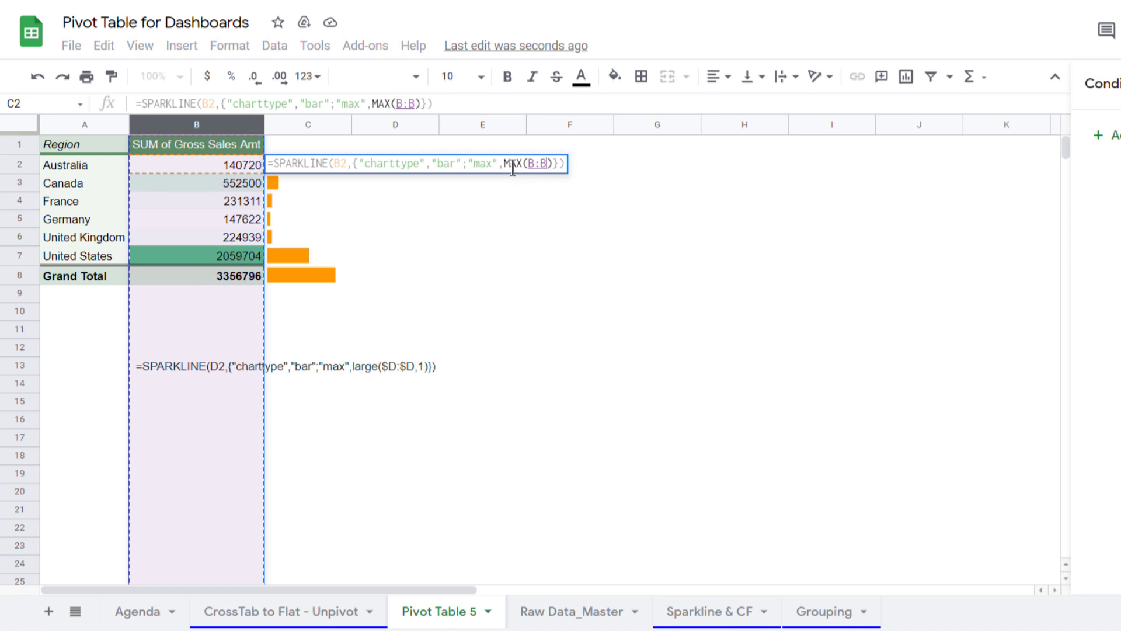
{"action": "key", "text": "Return"}
Fill the MAX-based sparkline from C2 down through C8 and compare the region bars with the Grand Total bar.
{"action": "left_click", "coordinate": [349, 168]}
{"action": "left_click_drag", "start_coordinate": [353, 171], "coordinate": [339, 276]}
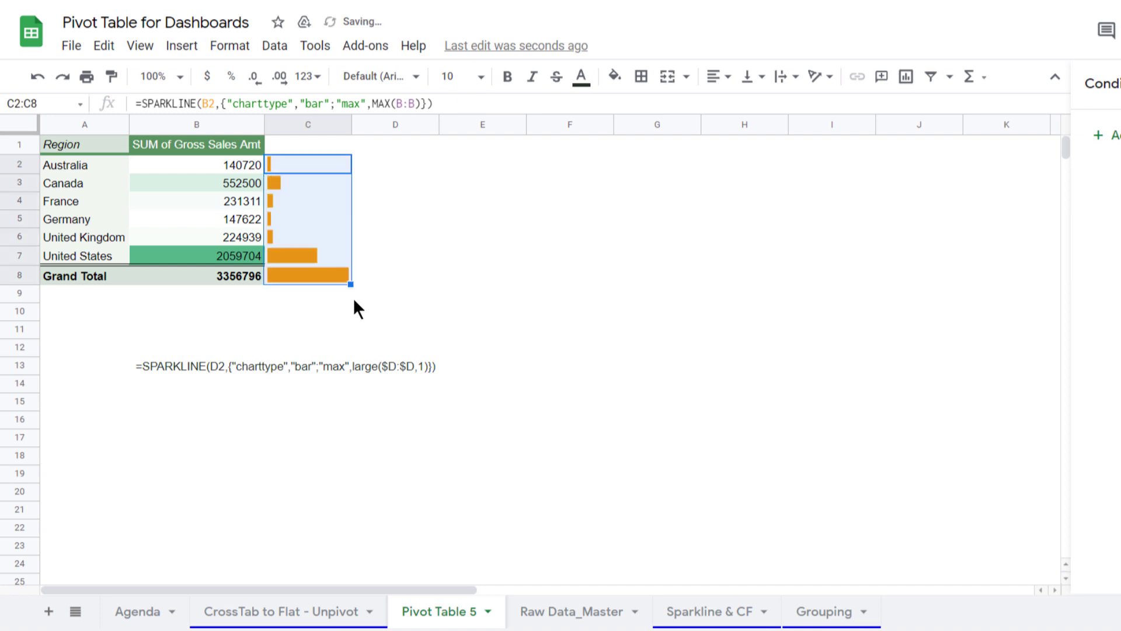
{"action": "left_click", "coordinate": [325, 311]}
{"action": "left_click", "coordinate": [321, 277]}
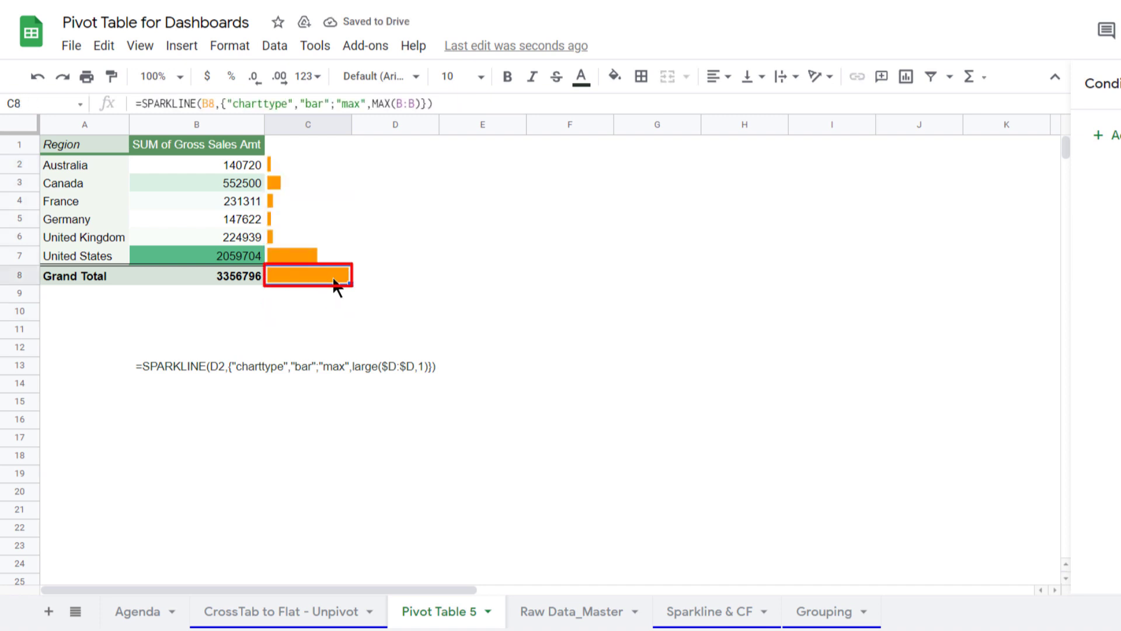
{"action": "left_click_drag", "start_coordinate": [320, 257], "coordinate": [319, 162]}
Clear the sparkline beside the Grand Total in C8.
{"action": "left_click", "coordinate": [307, 276]}
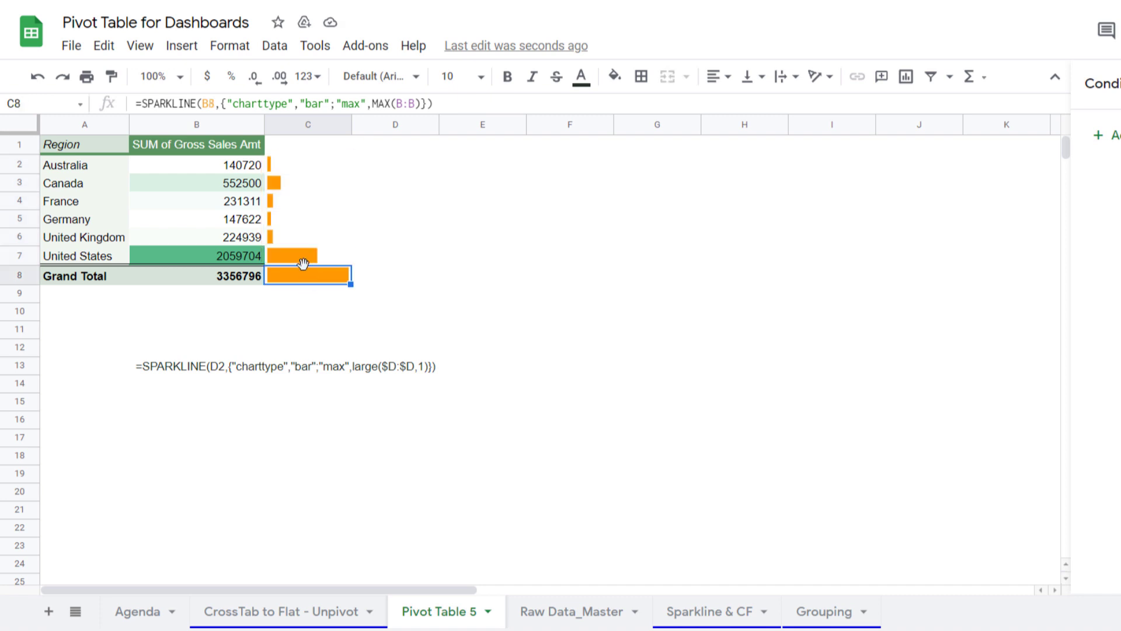
{"action": "key", "text": "Delete"}
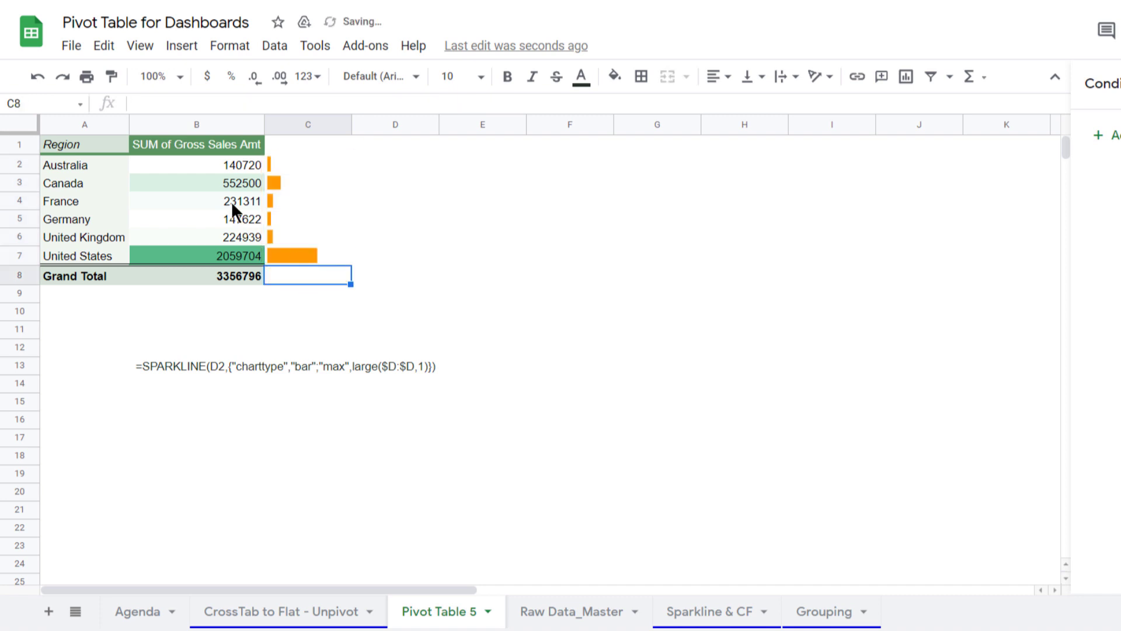
{"action": "left_click", "coordinate": [232, 273]}
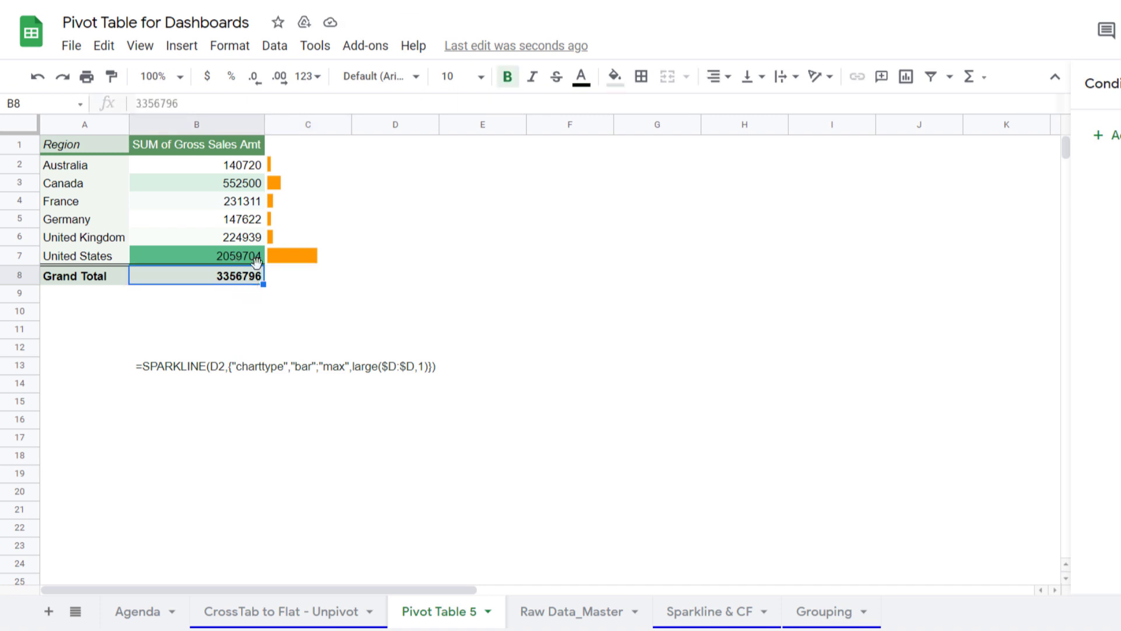
Examine the MAX(B:B) part of the C2 sparkline formula without changing it.
{"action": "double_click", "coordinate": [283, 159]}
{"action": "left_click_drag", "start_coordinate": [505, 163], "coordinate": [565, 163]}
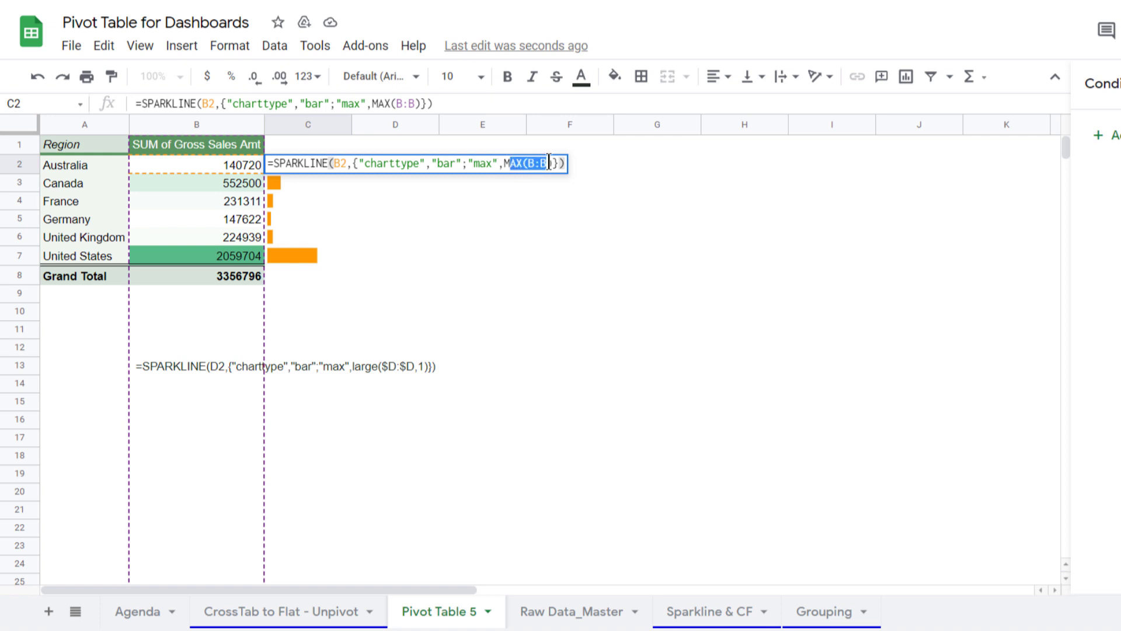
{"action": "key", "text": "Escape"}
Enter =LARGE(B:B,1) in E2 to return the largest value in the sales column.
{"action": "left_click", "coordinate": [462, 170]}
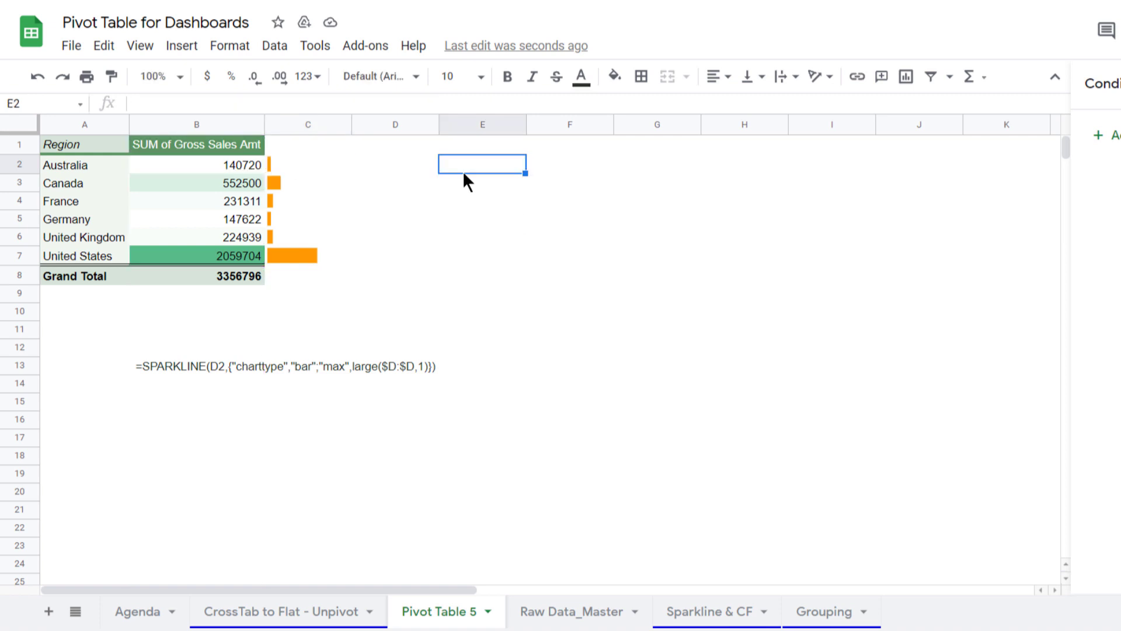
{"action": "type", "text": "=Lar"}
{"action": "key", "text": "Tab"}
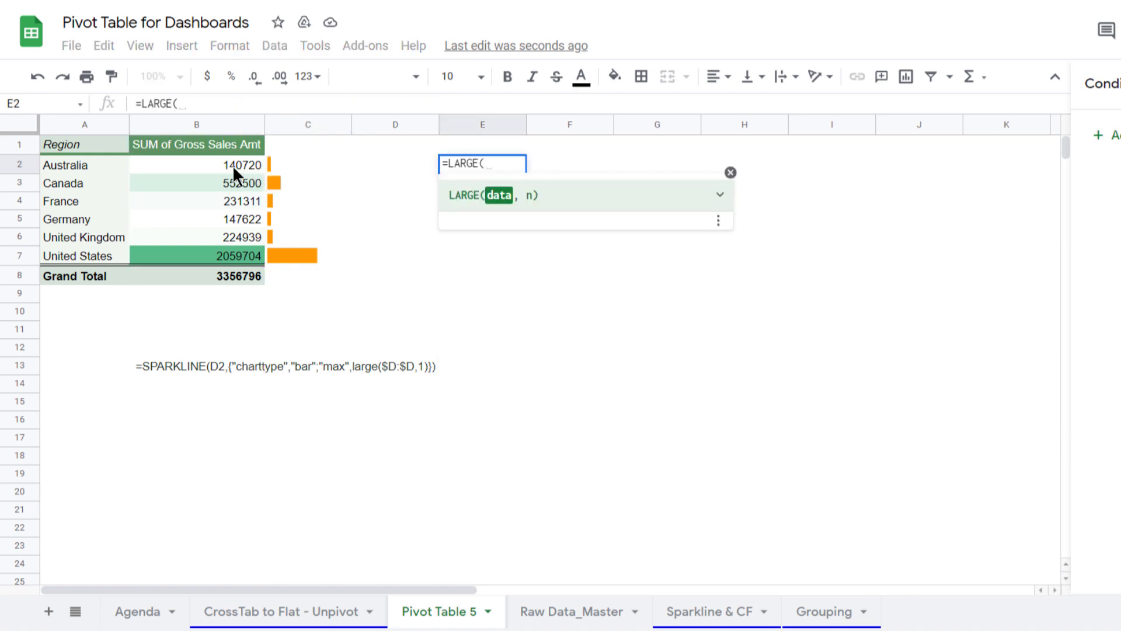
{"action": "left_click", "coordinate": [214, 125]}
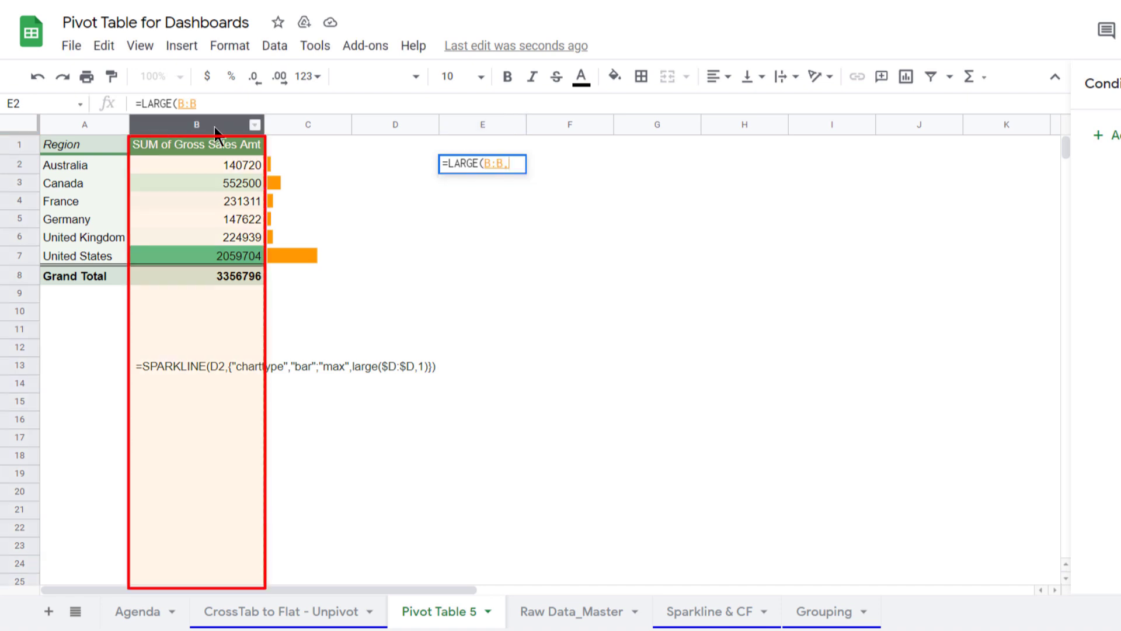
{"action": "type", "text": ",1)"}
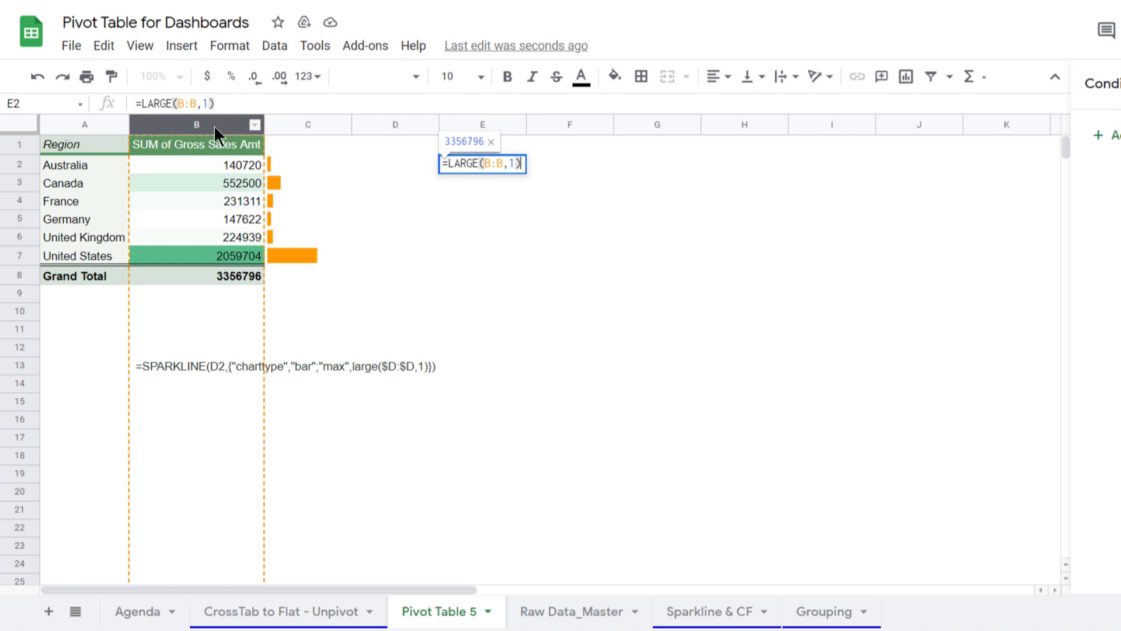
{"action": "key", "text": "Return"}
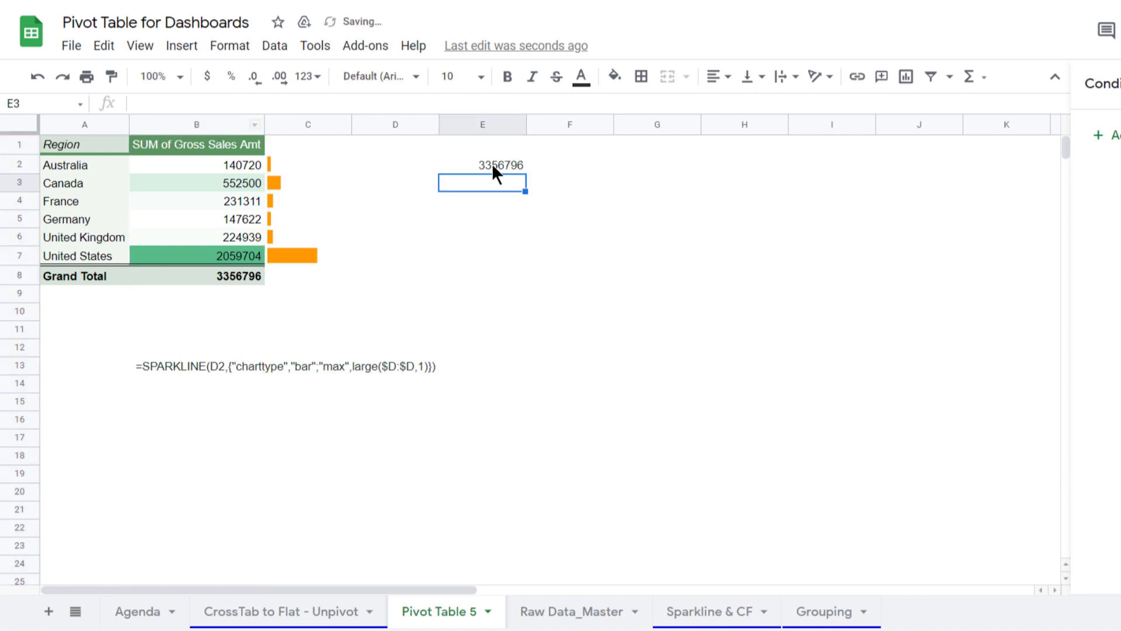
Change the rank in the E2 LARGE formula to 2 for the second-largest value.
{"action": "double_click", "coordinate": [493, 163]}
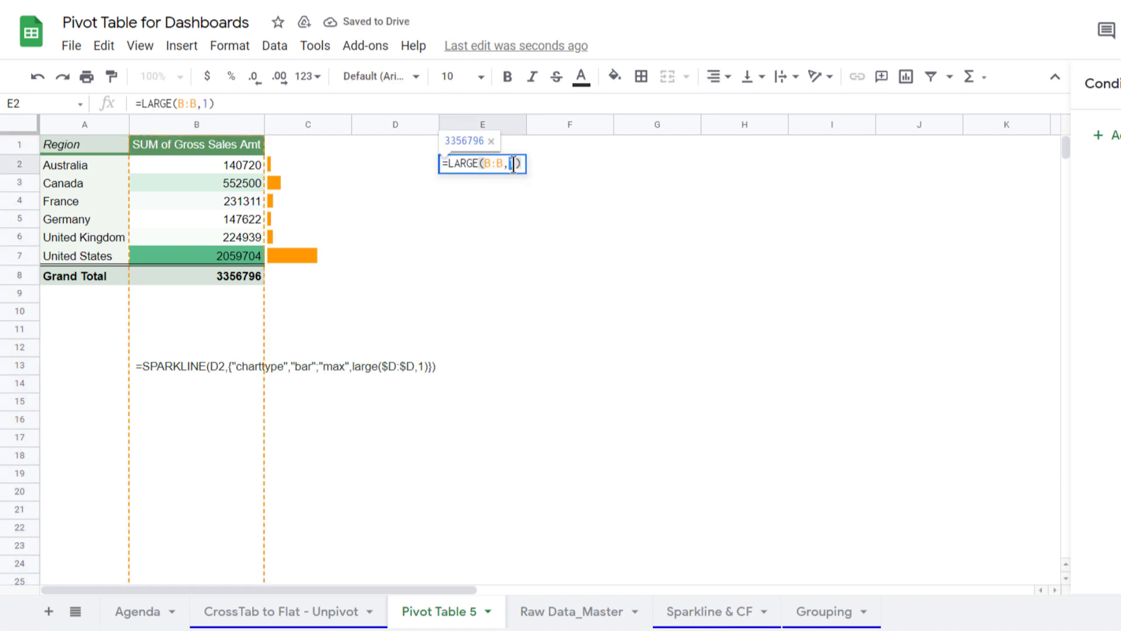
{"action": "type", "text": "2"}
{"action": "key", "text": "Tab"}
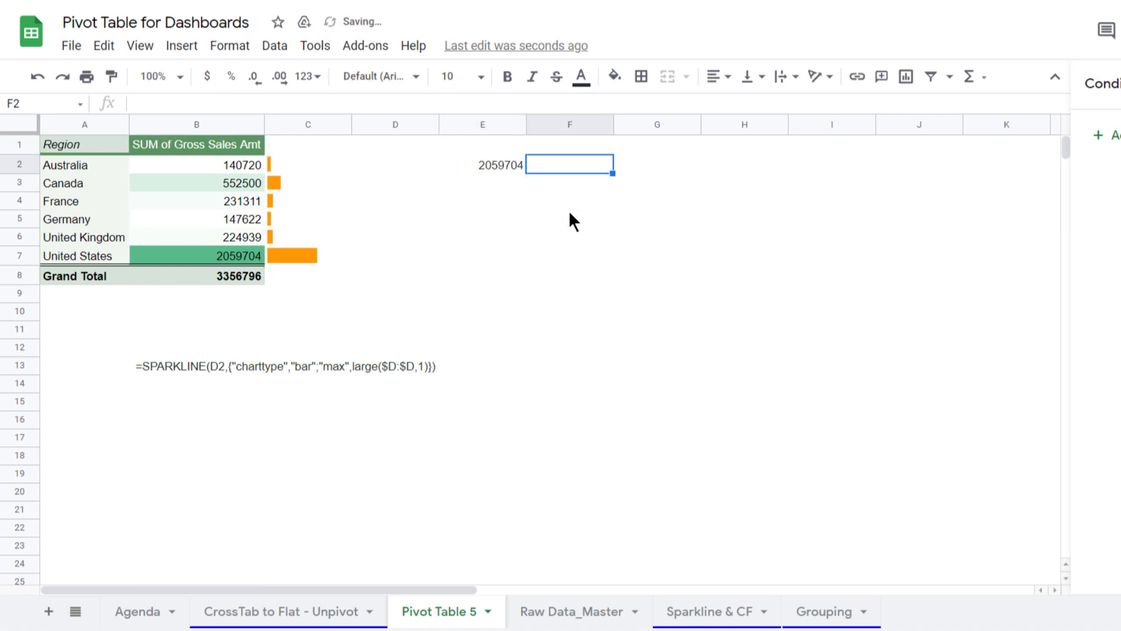
Replace MAX(B:B) in the C2 sparkline formula with LARGE(B:B,2).
{"action": "double_click", "coordinate": [307, 166]}
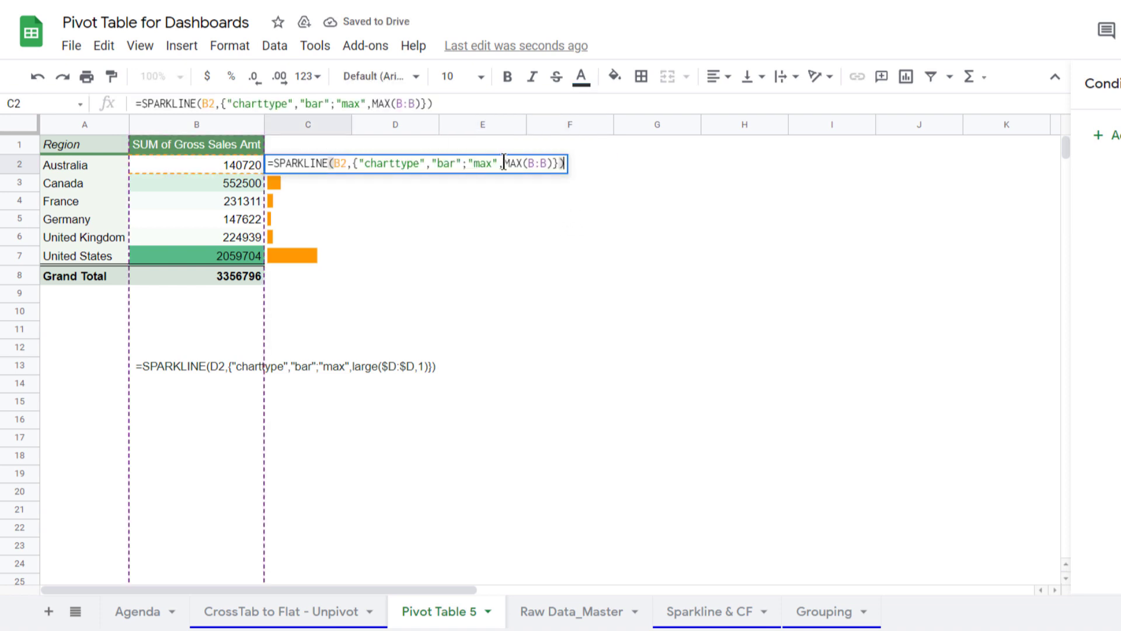
{"action": "left_click_drag", "start_coordinate": [503, 163], "coordinate": [551, 163]}
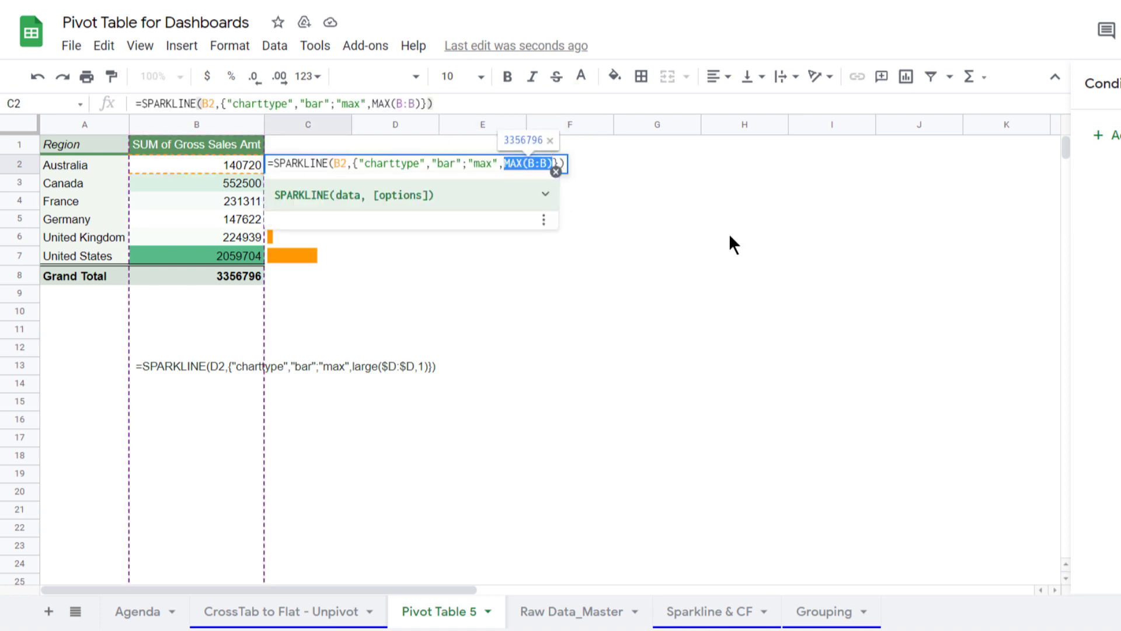
{"action": "type", "text": "large"}
{"action": "key", "text": "Tab"}
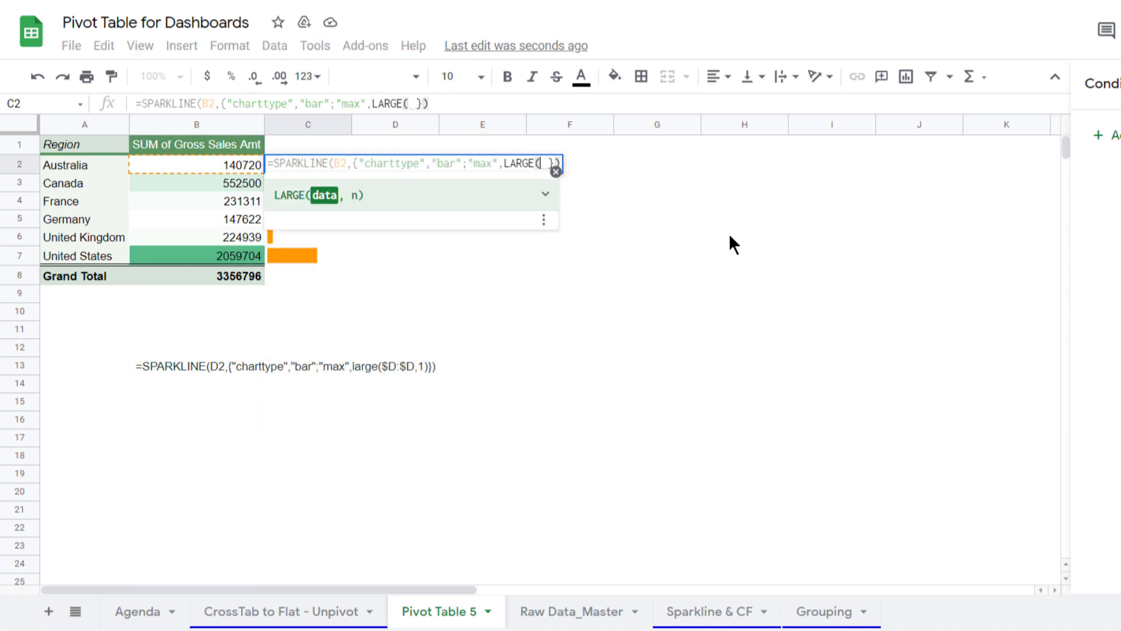
{"action": "type", "text": ")"}
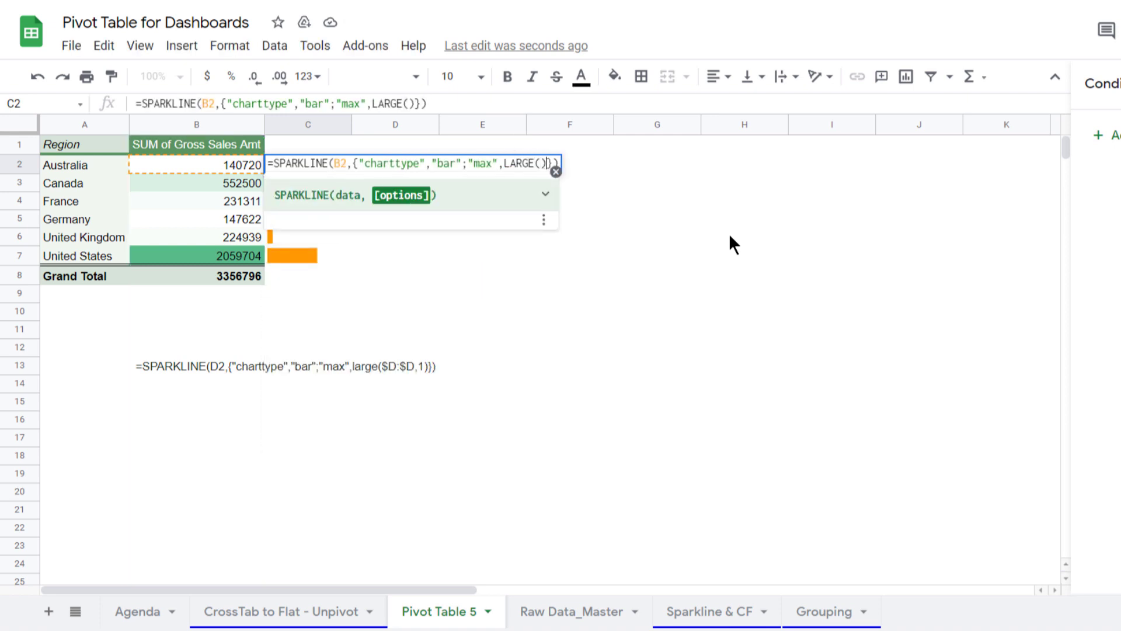
{"action": "left_click", "coordinate": [541, 162]}
{"action": "left_click", "coordinate": [202, 127]}
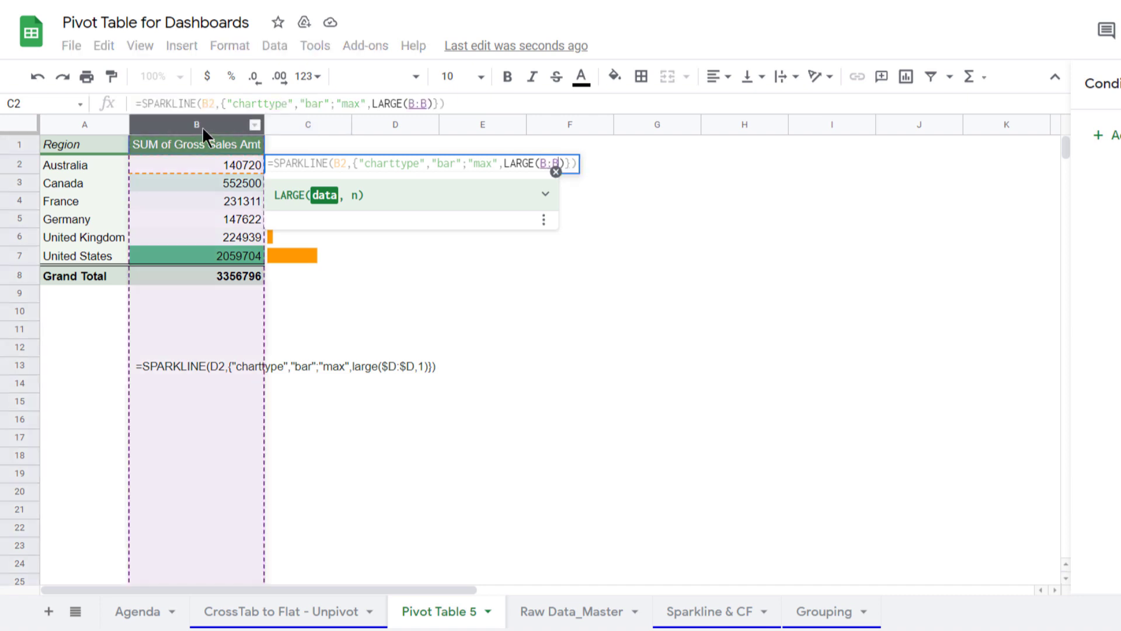
{"action": "type", "text": ",2"}
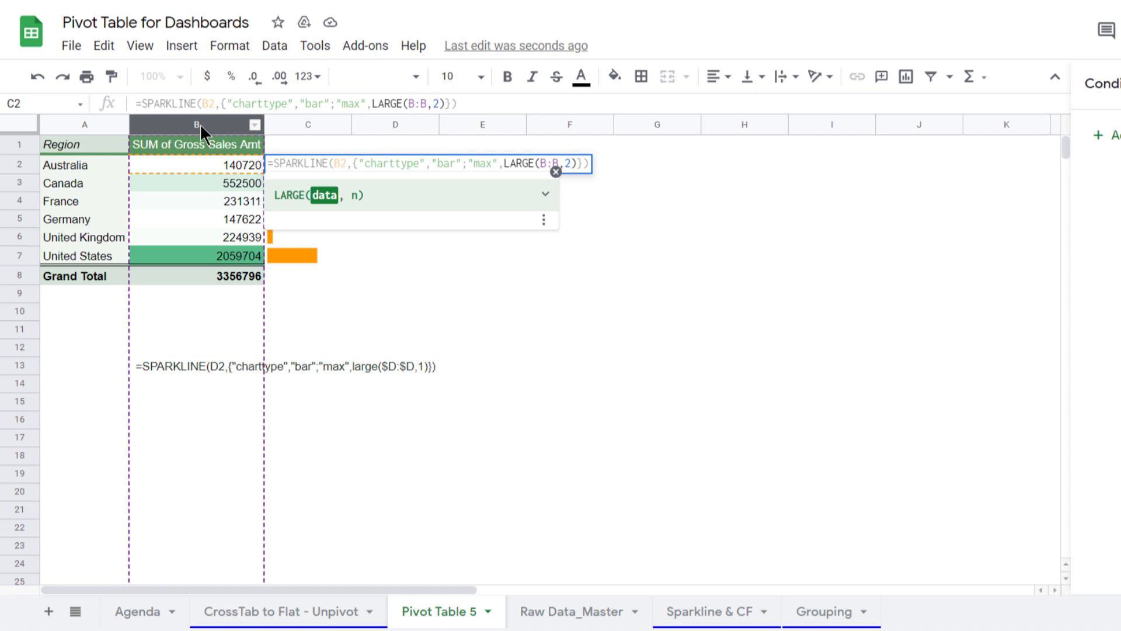
{"action": "key", "text": "Return"}
Fill the LARGE-based sparkline from C2 down to C7 and check the United States bar.
{"action": "left_click", "coordinate": [326, 163]}
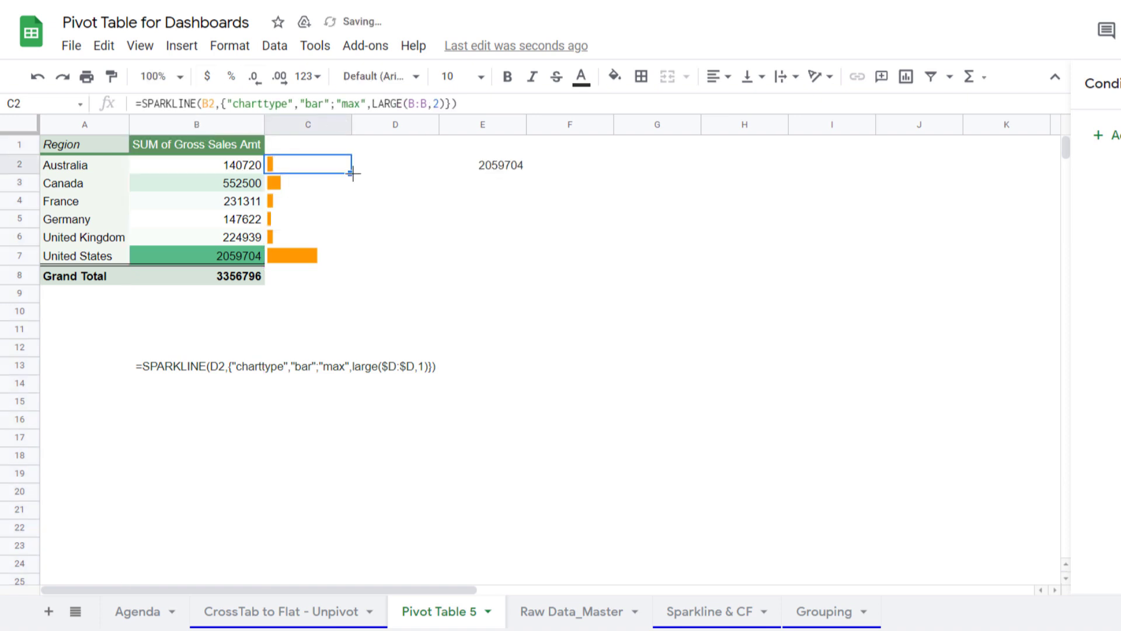
{"action": "left_click_drag", "start_coordinate": [353, 172], "coordinate": [104, 254]}
{"action": "left_click", "coordinate": [285, 251]}
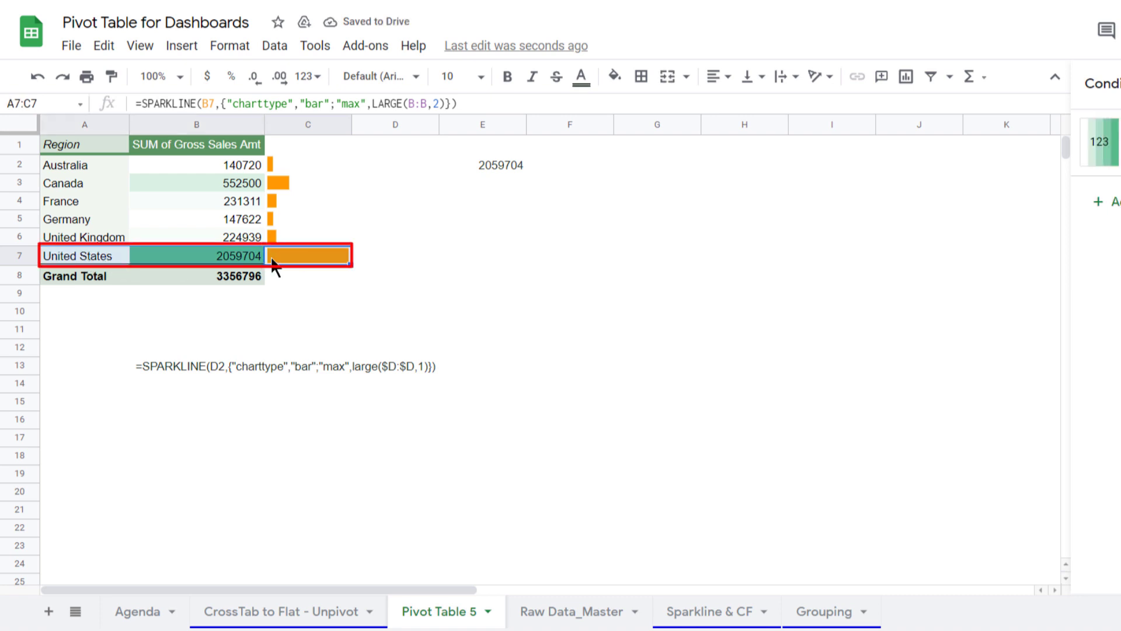
{"action": "left_click", "coordinate": [303, 255]}
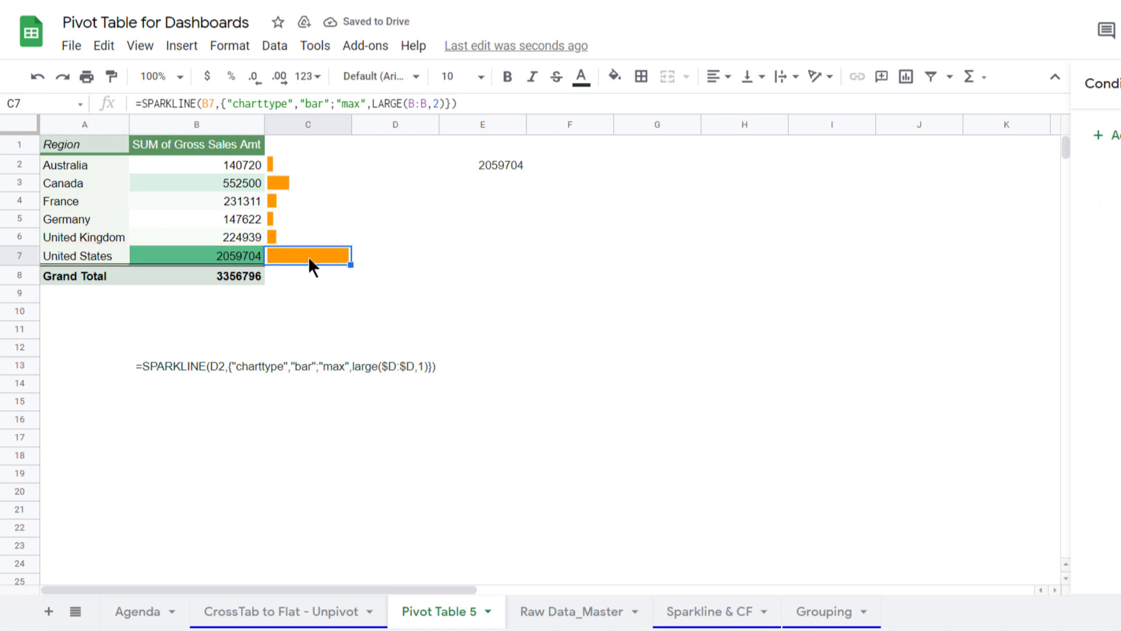
Compare the sparkline bars in C2:C7 with the sales values in B2:B7.
{"action": "left_click_drag", "start_coordinate": [280, 163], "coordinate": [287, 260]}
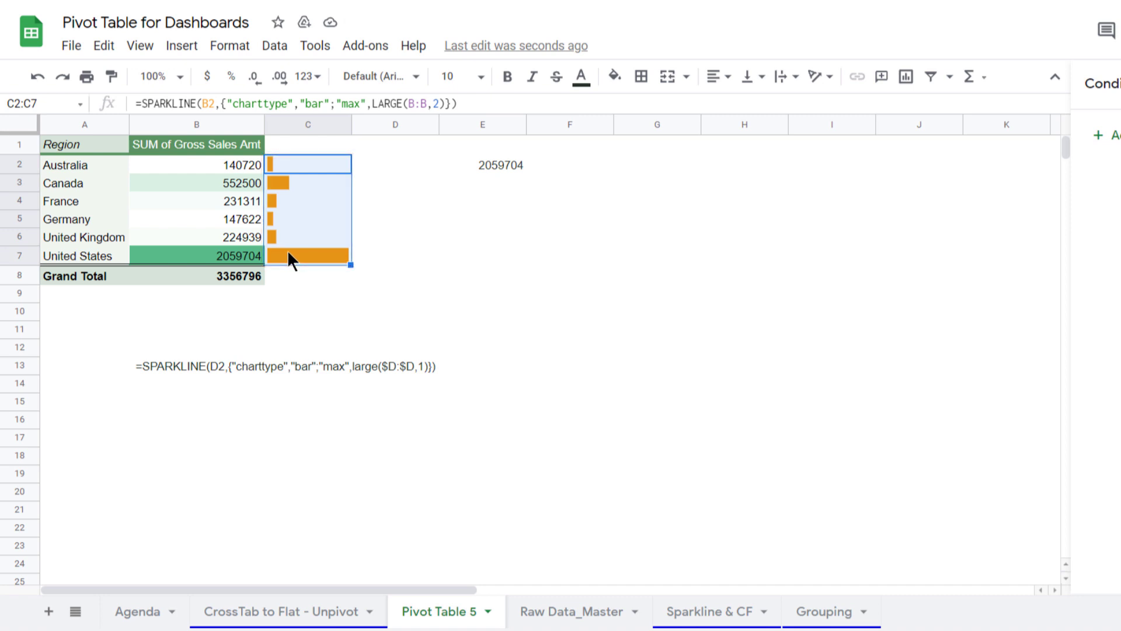
{"action": "left_click", "coordinate": [219, 162]}
{"action": "left_click_drag", "start_coordinate": [218, 263], "coordinate": [219, 258]}
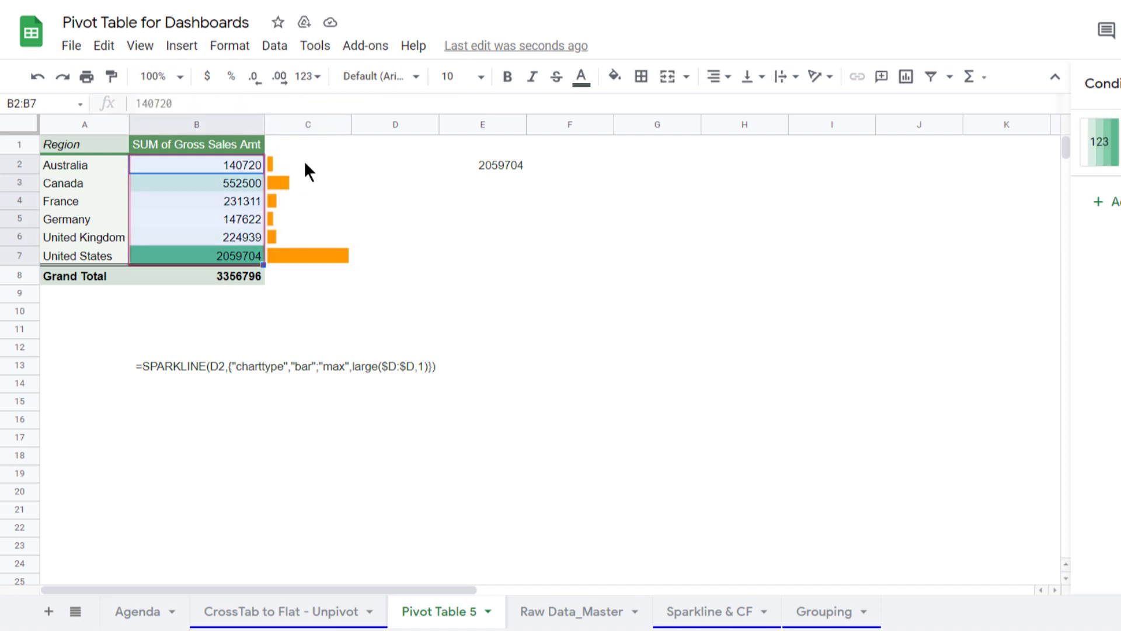
{"action": "left_click_drag", "start_coordinate": [298, 160], "coordinate": [293, 255]}
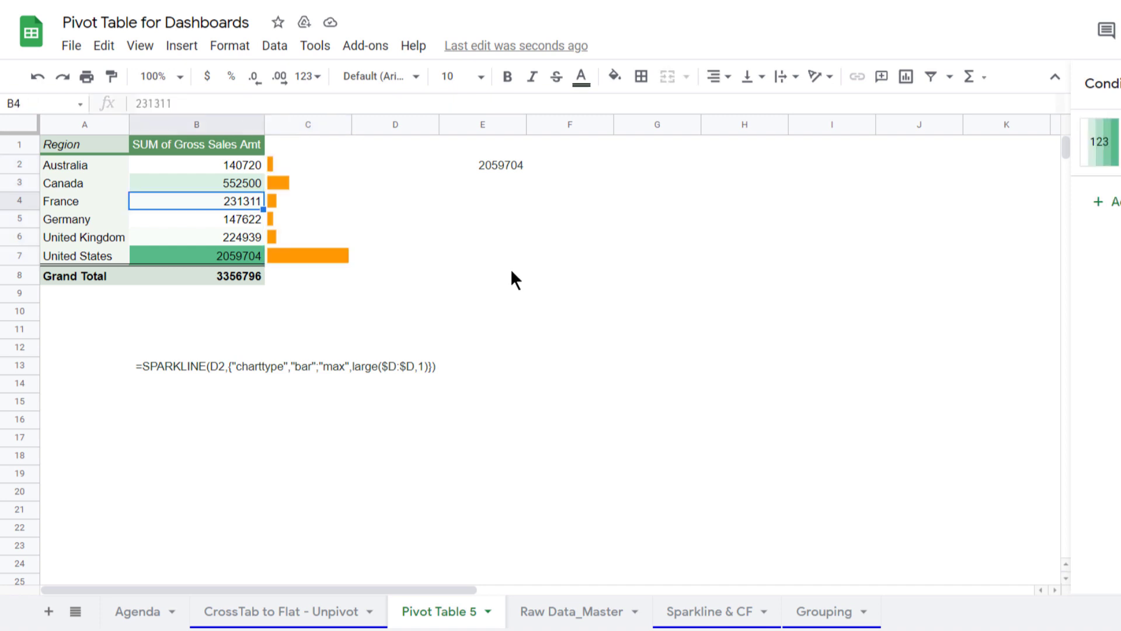
Try the Standard, Simple Light, Streamline and Shift themes on the spreadsheet and apply the Paradigm theme.
{"action": "left_click", "coordinate": [236, 47]}
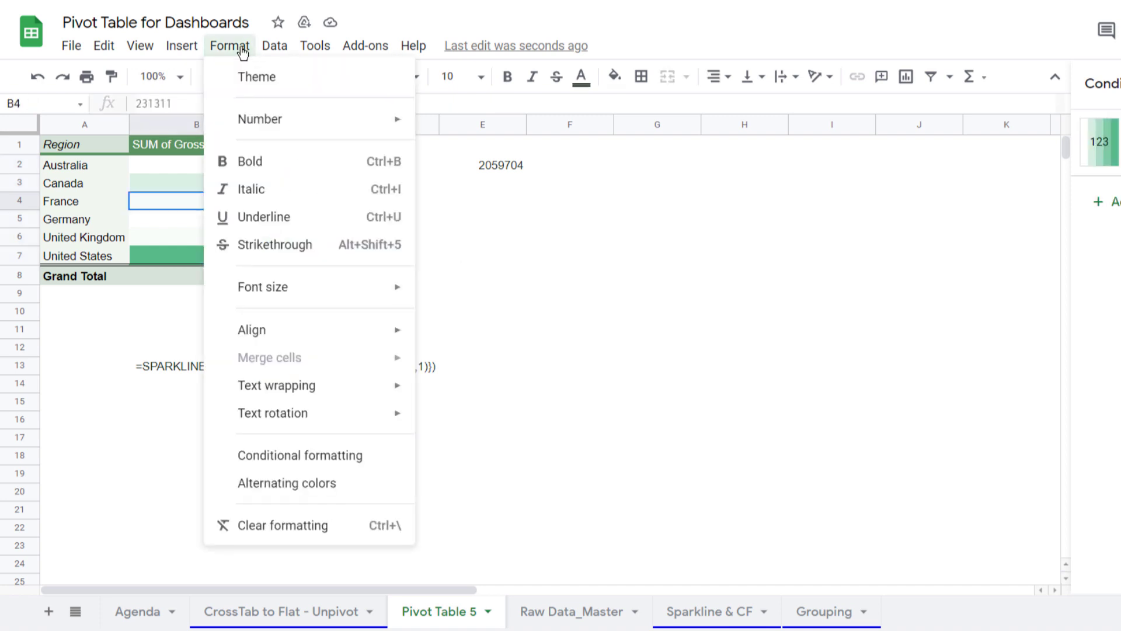
{"action": "left_click", "coordinate": [264, 86]}
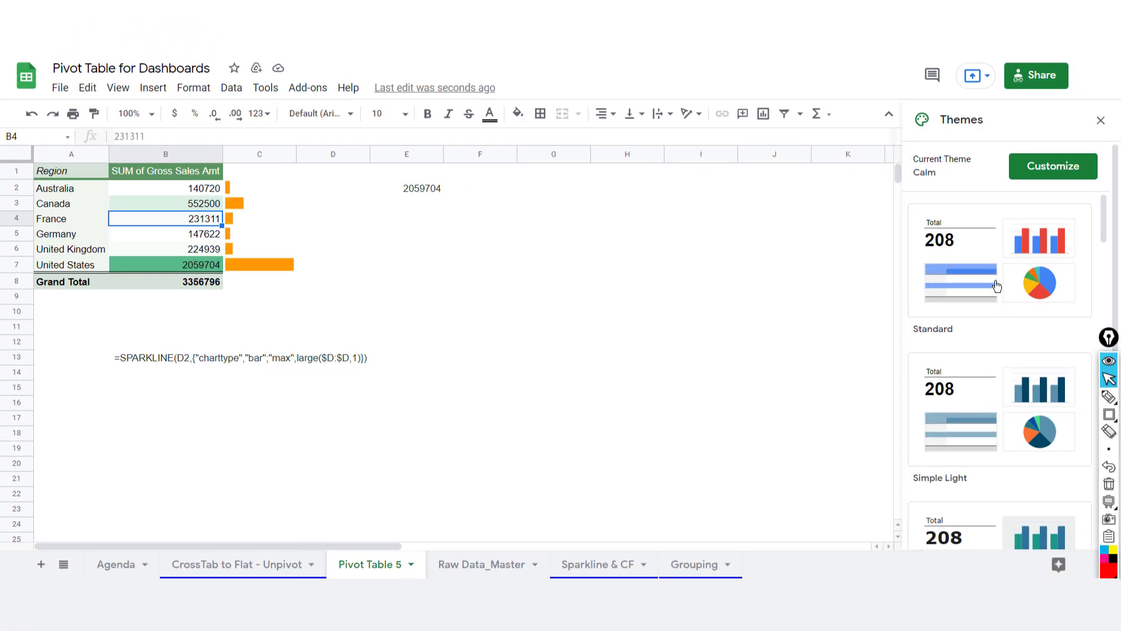
{"action": "left_click", "coordinate": [996, 285]}
{"action": "left_click", "coordinate": [1000, 400]}
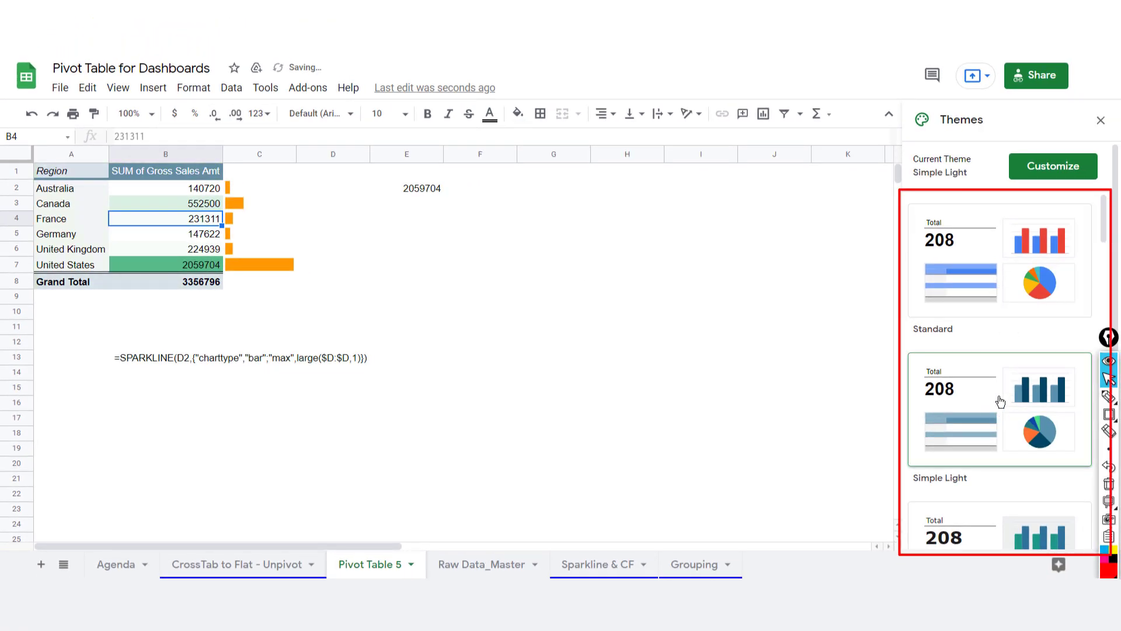
{"action": "scroll", "coordinate": [1000, 401], "scroll_direction": "down", "scroll_amount": 4}
{"action": "left_click", "coordinate": [998, 355]}
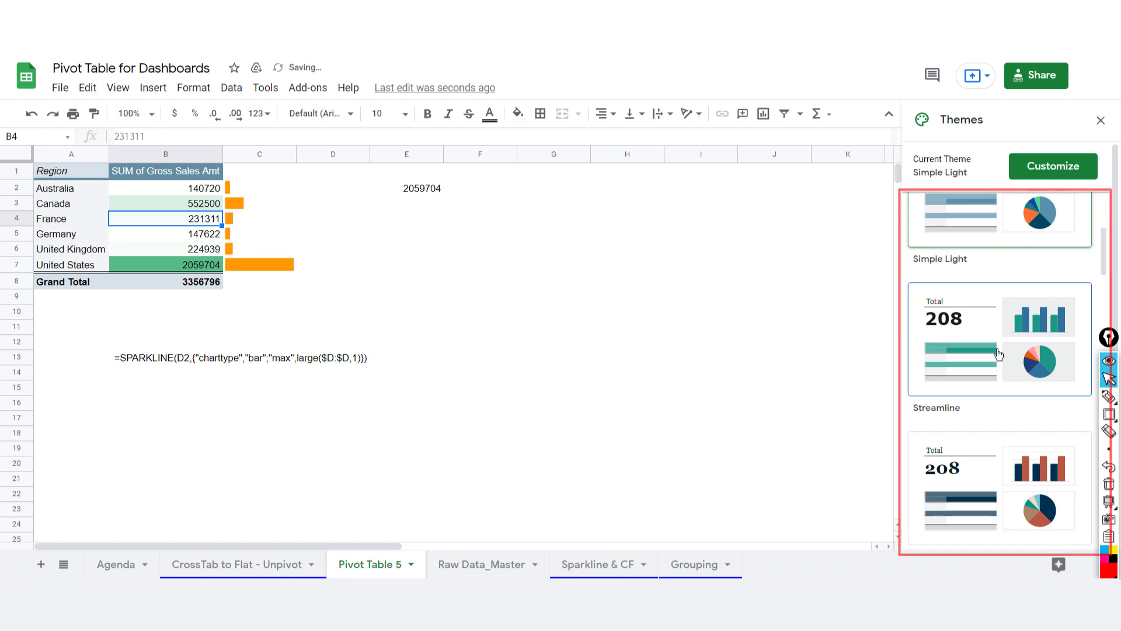
{"action": "left_click", "coordinate": [999, 497]}
{"action": "scroll", "coordinate": [999, 478], "scroll_direction": "down", "scroll_amount": 3}
{"action": "left_click", "coordinate": [1001, 467]}
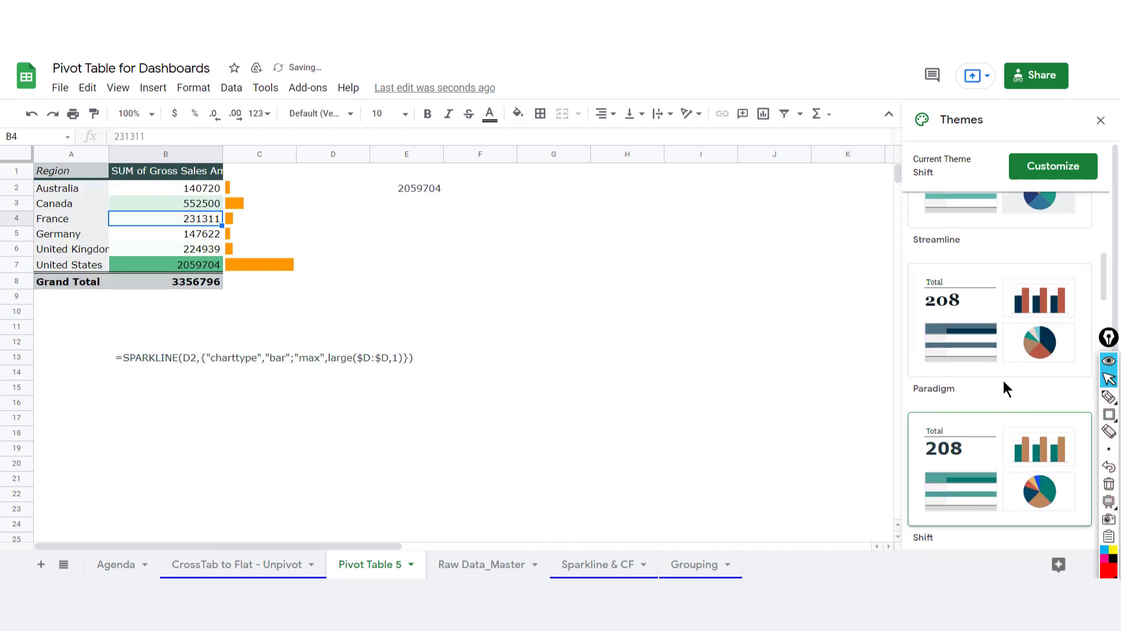
{"action": "left_click", "coordinate": [1000, 343]}
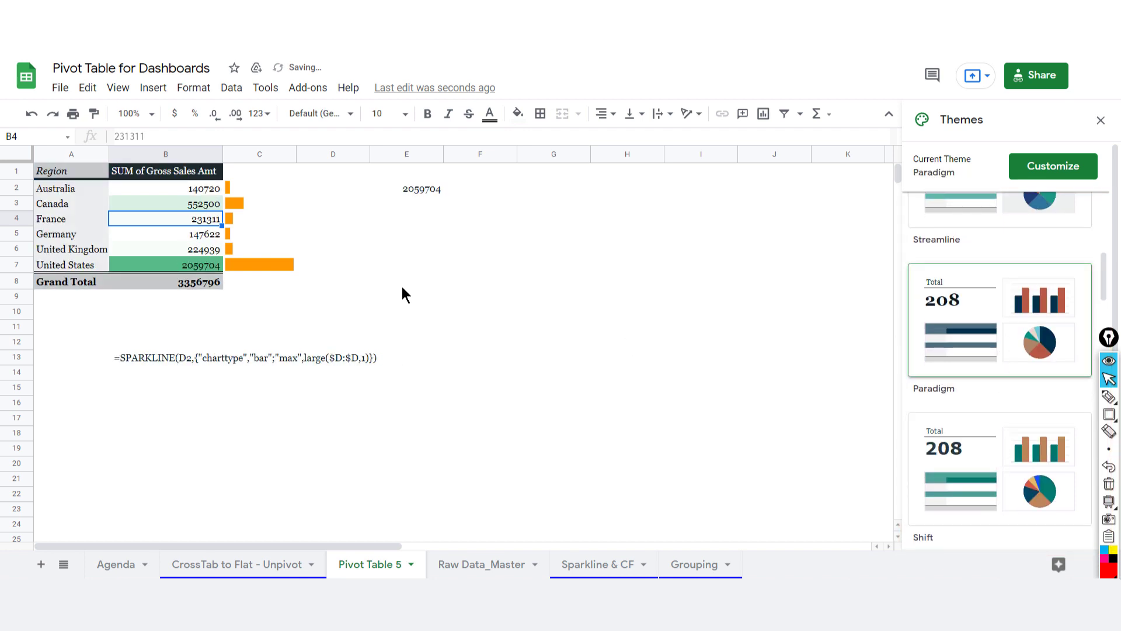
Review the Agenda sheet's topic list down to the calculated field and unpivot topics.
{"action": "left_click", "coordinate": [402, 286]}
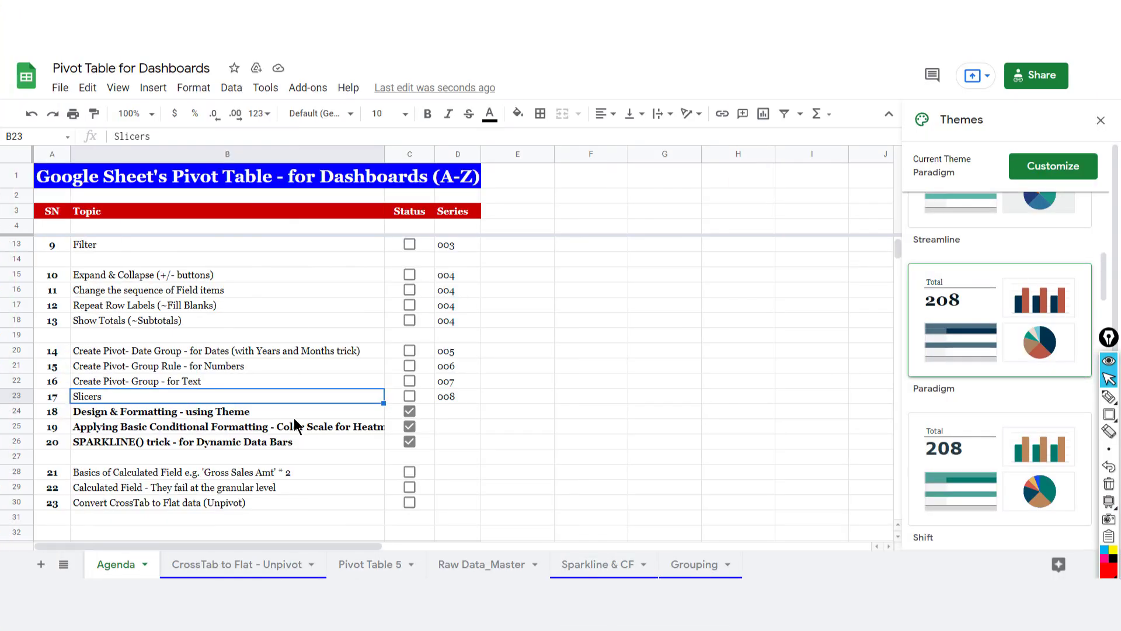
{"action": "scroll", "coordinate": [271, 415], "scroll_direction": "down", "scroll_amount": 2}
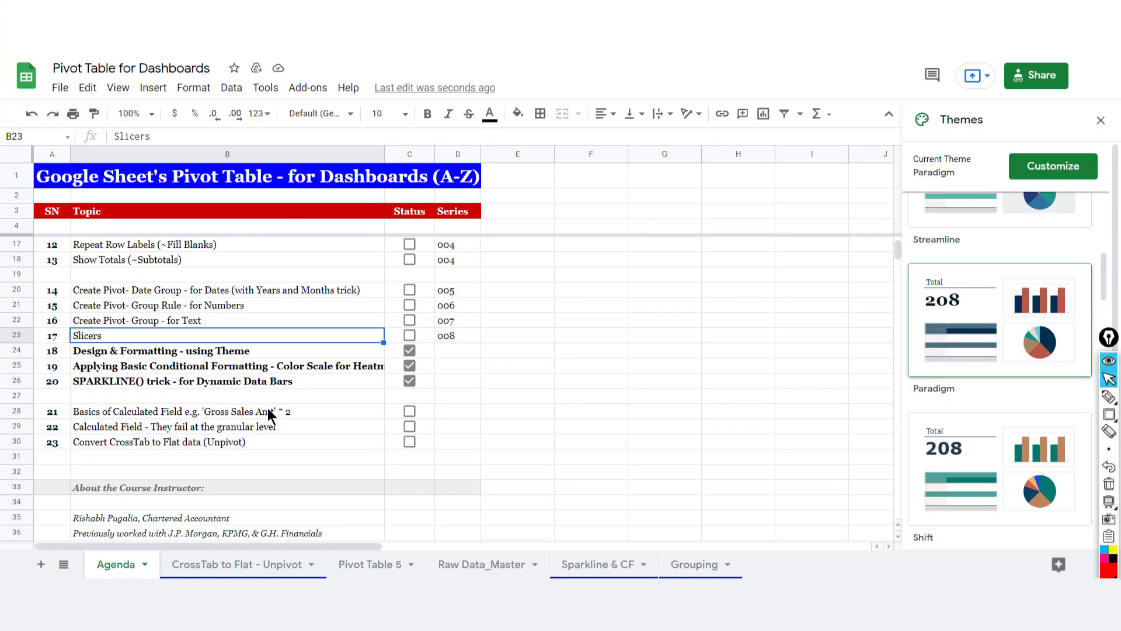
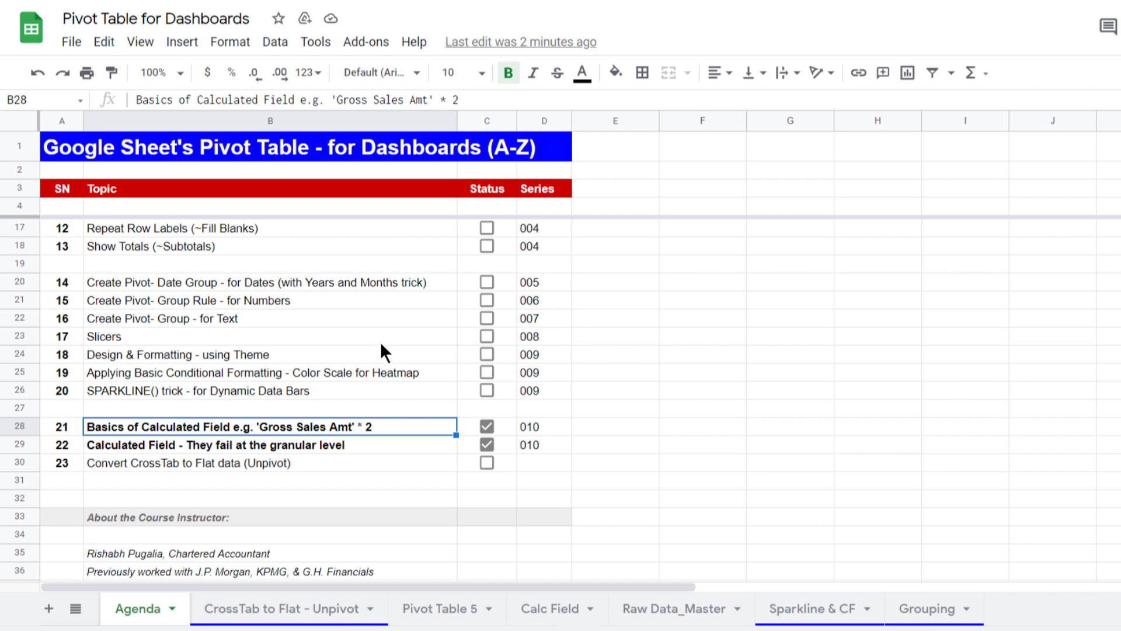
{"action": "scroll", "coordinate": [381, 345], "scroll_direction": "down", "scroll_amount": 2}
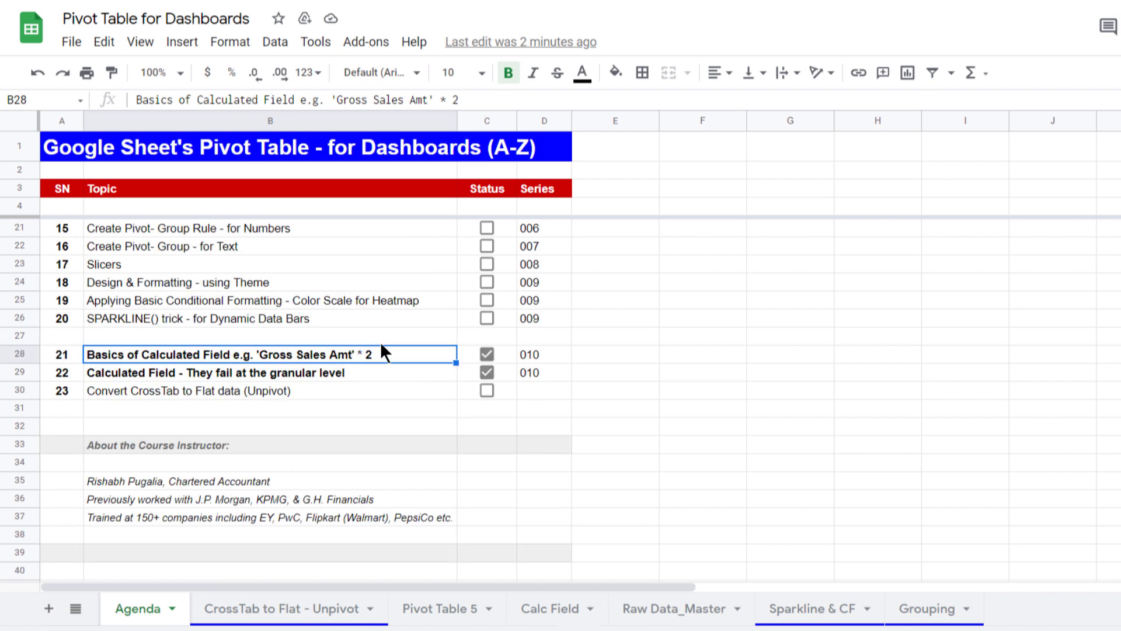
{"action": "left_click", "coordinate": [189, 377]}
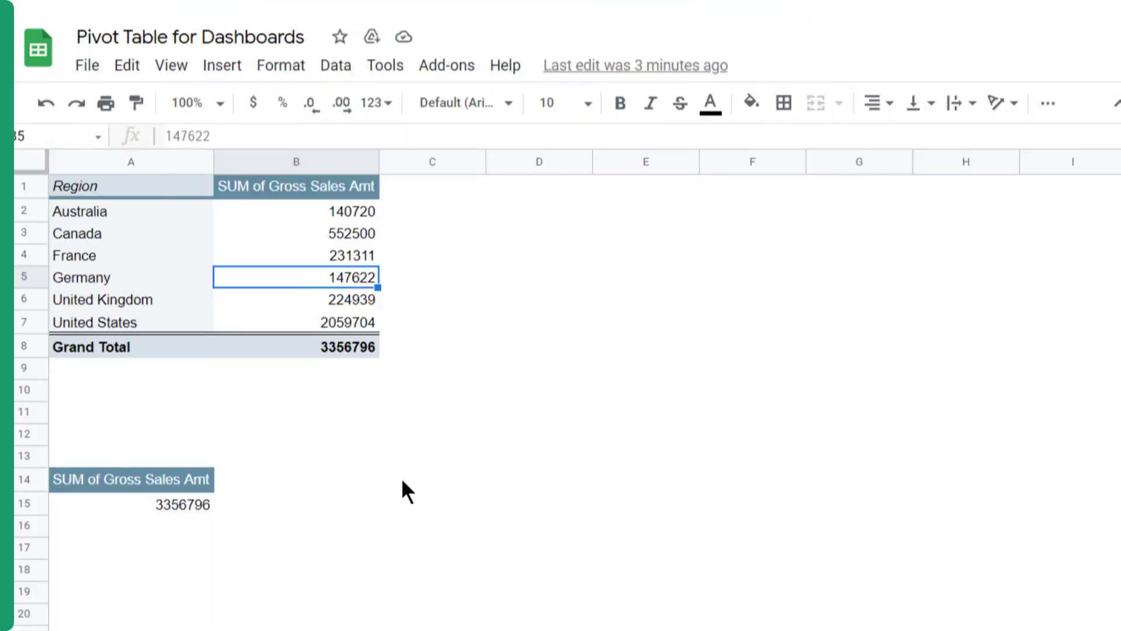
Examine the regions, their gross sales values and the Grand Total in the Calc Field sheet's pivot table.
{"action": "left_click", "coordinate": [353, 234]}
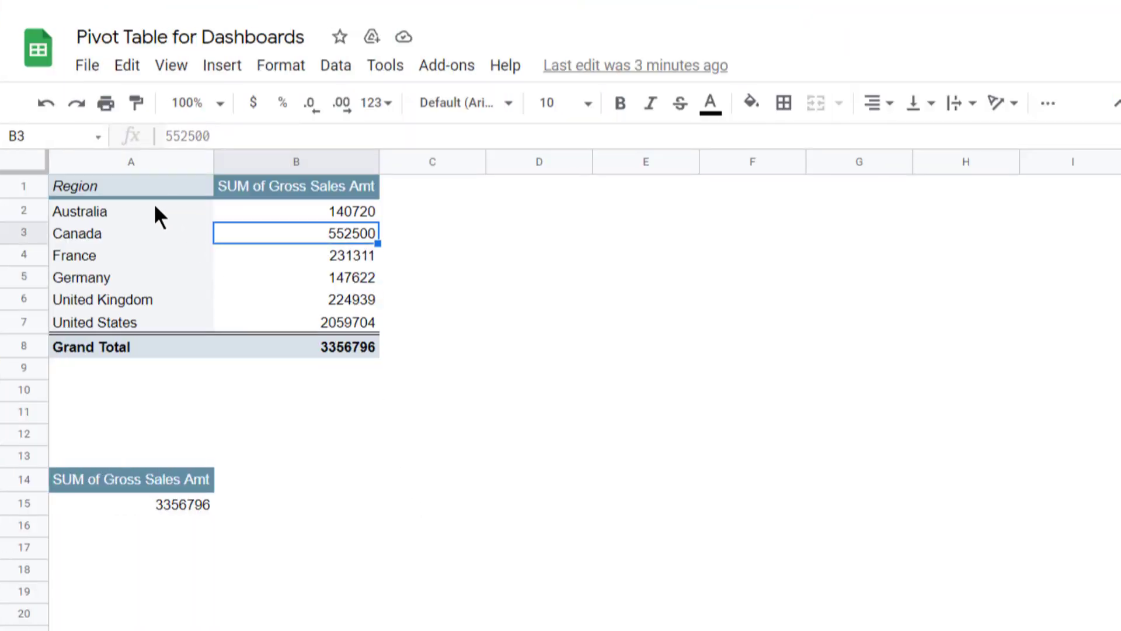
{"action": "left_click_drag", "start_coordinate": [155, 207], "coordinate": [137, 290]}
{"action": "left_click_drag", "start_coordinate": [311, 206], "coordinate": [308, 327]}
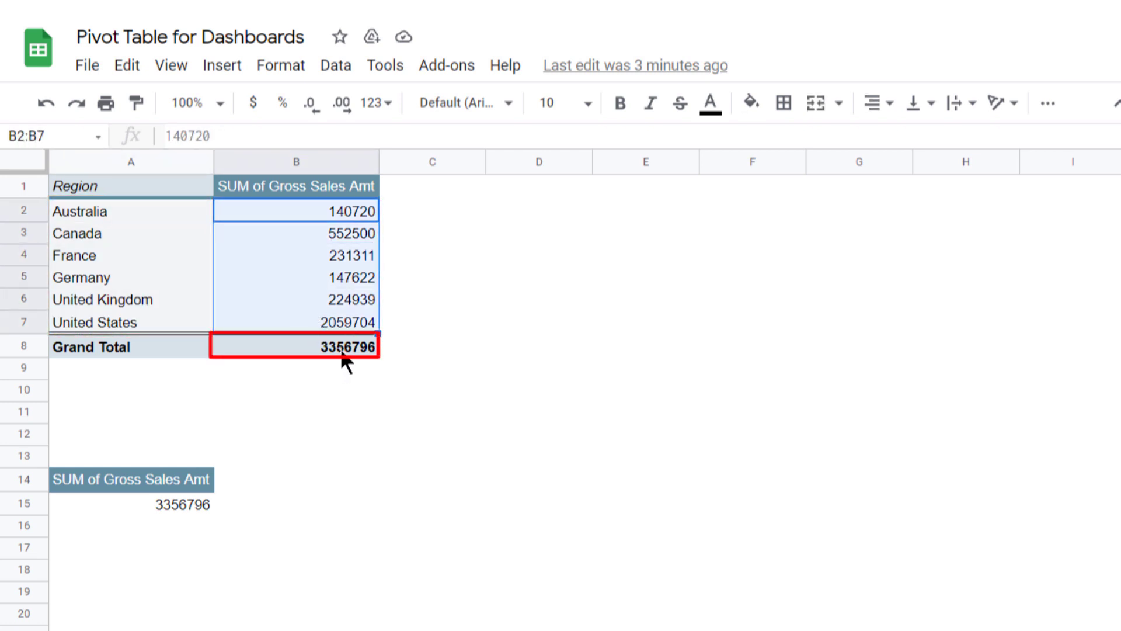
{"action": "left_click", "coordinate": [324, 260]}
{"action": "left_click_drag", "start_coordinate": [412, 210], "coordinate": [411, 348]}
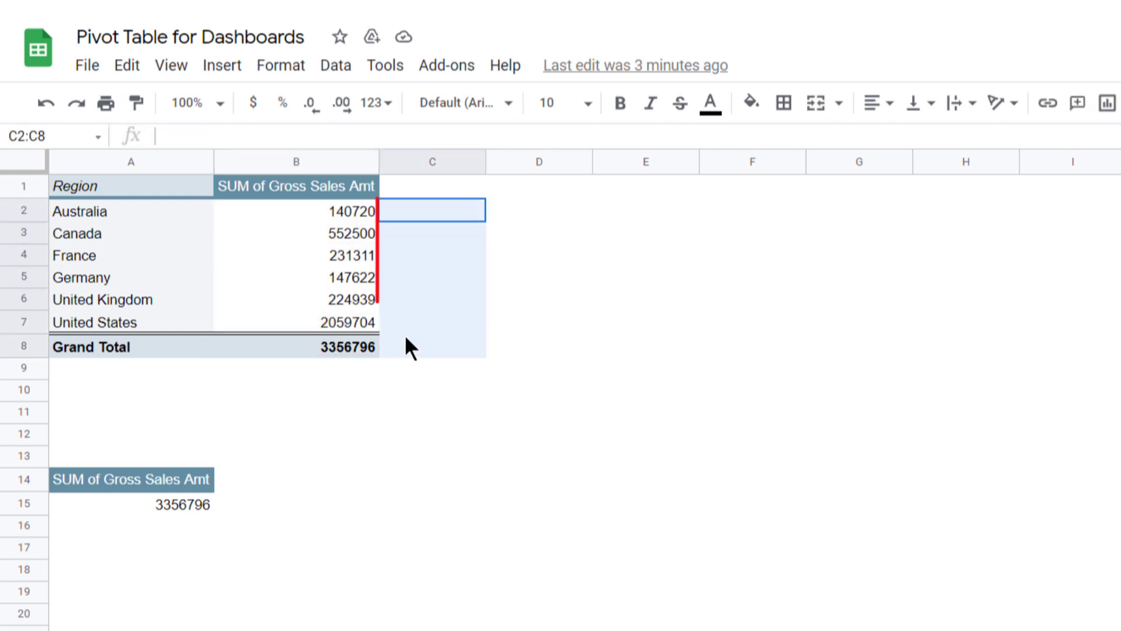
Add a calculated field to the region pivot table's values with the formula ='Gross Sales Amt' * 2.
{"action": "left_click", "coordinate": [338, 212]}
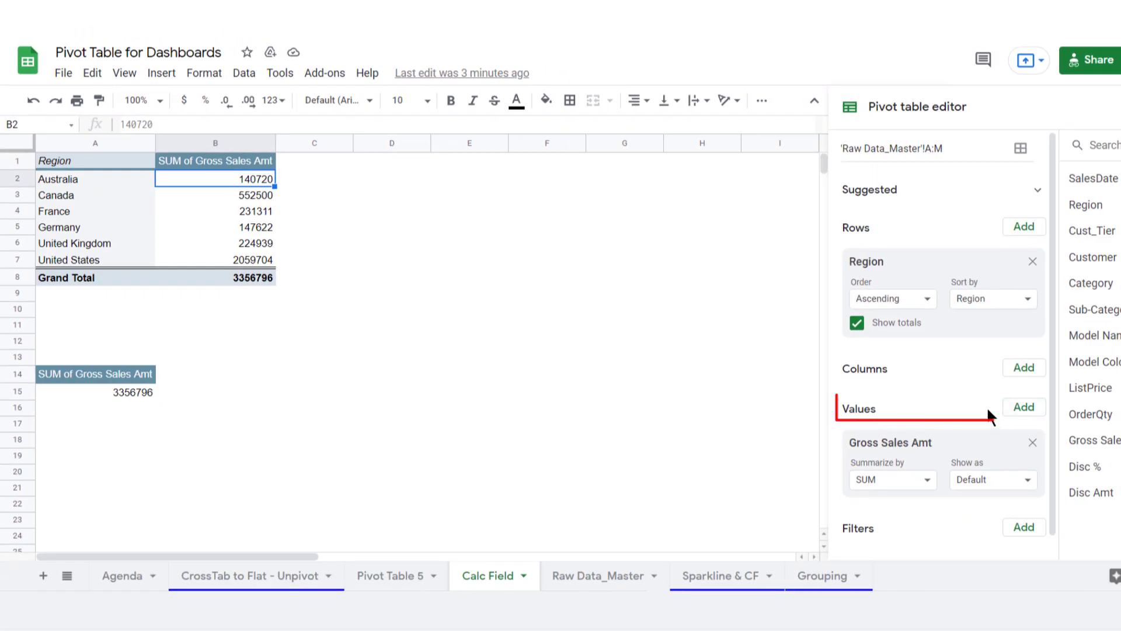
{"action": "left_click", "coordinate": [1023, 406]}
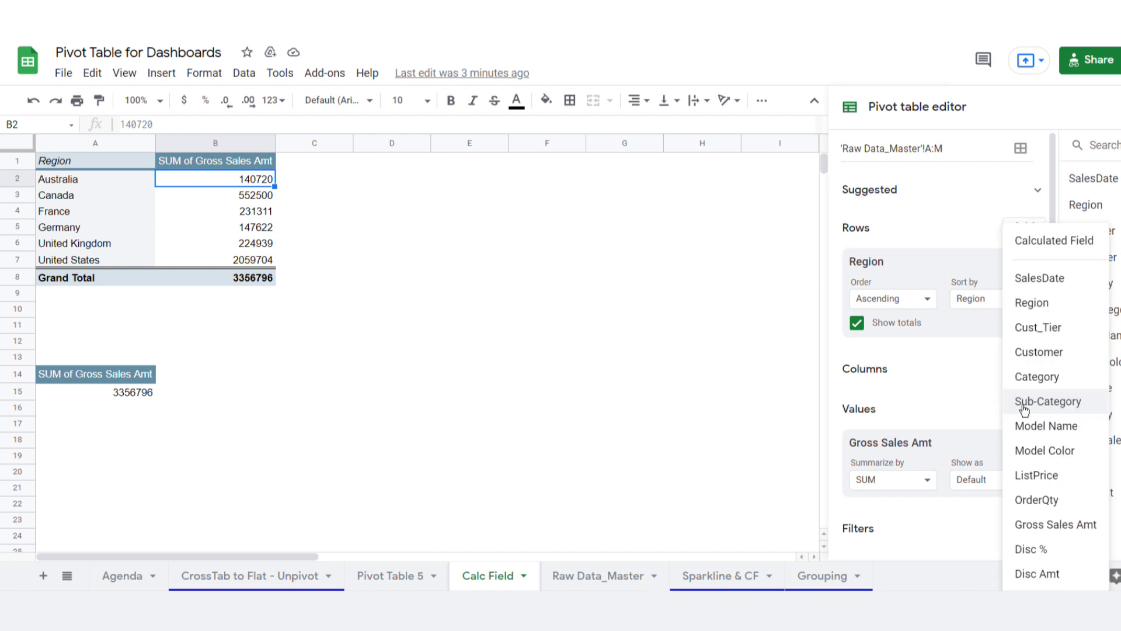
{"action": "left_click", "coordinate": [1031, 248]}
{"action": "double_click", "coordinate": [875, 504]}
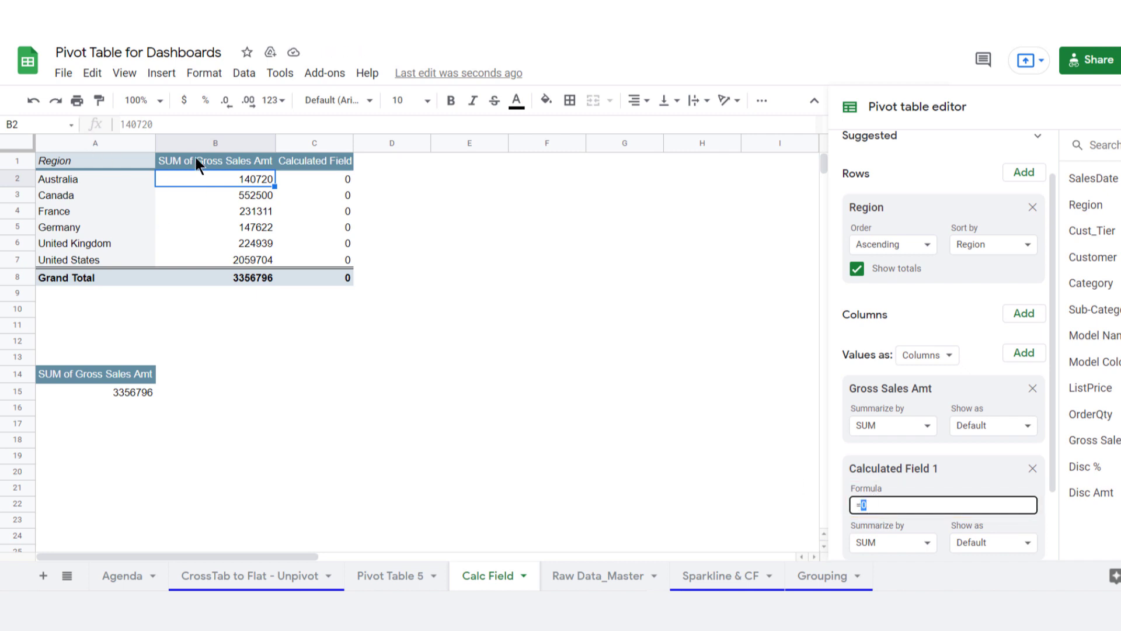
{"action": "left_click_drag", "start_coordinate": [195, 153], "coordinate": [275, 168]}
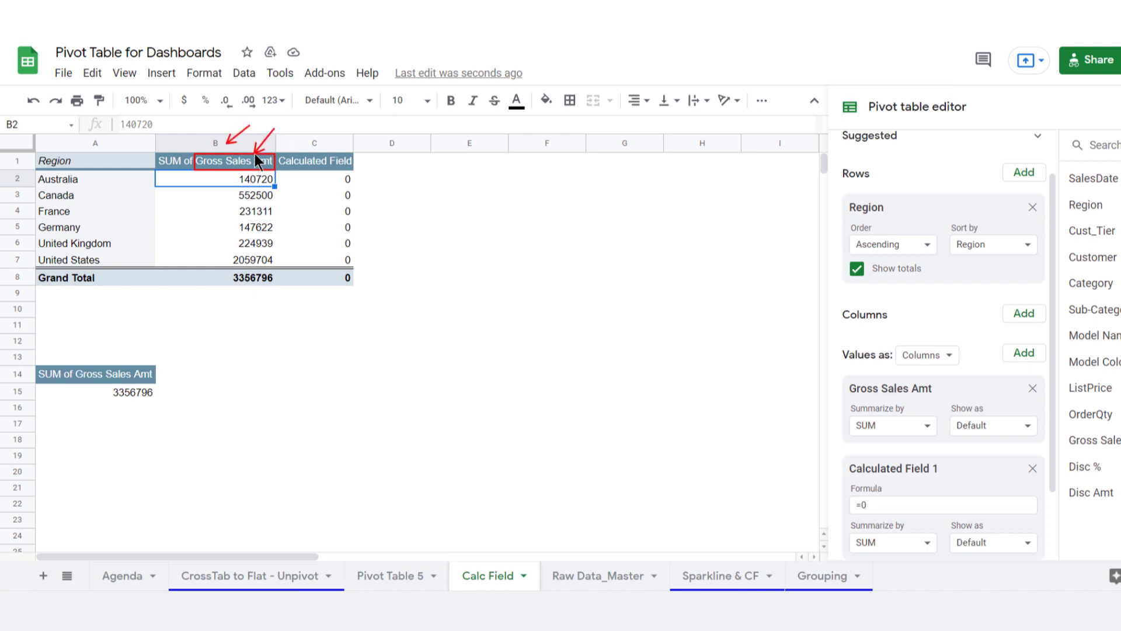
{"action": "left_click", "coordinate": [883, 505]}
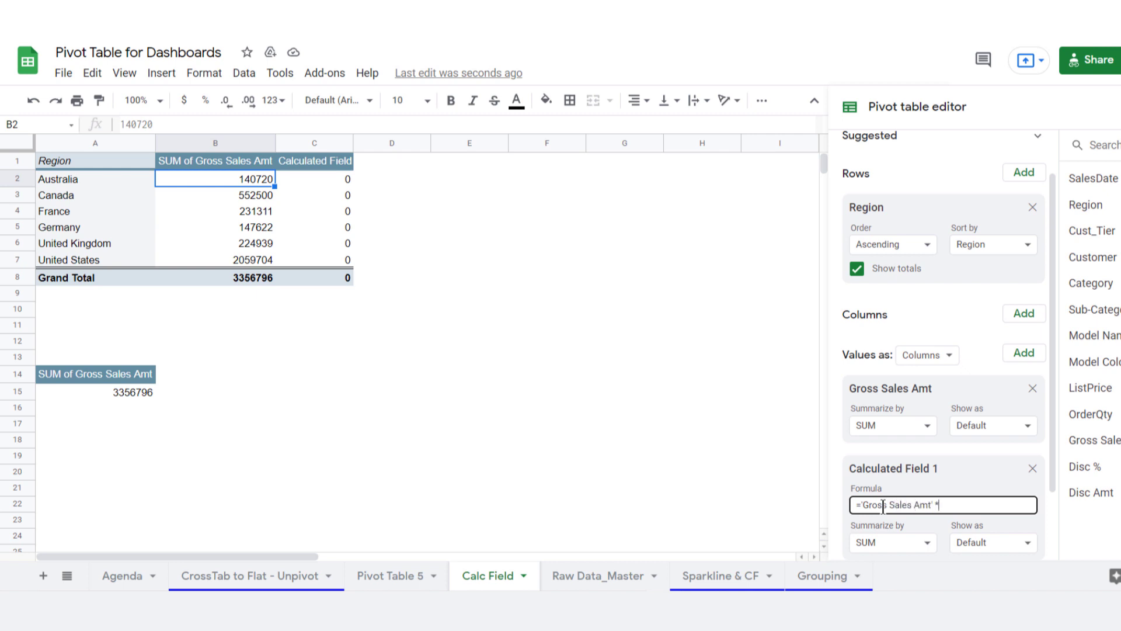
{"action": "scroll", "coordinate": [908, 503], "scroll_direction": "down", "scroll_amount": 1}
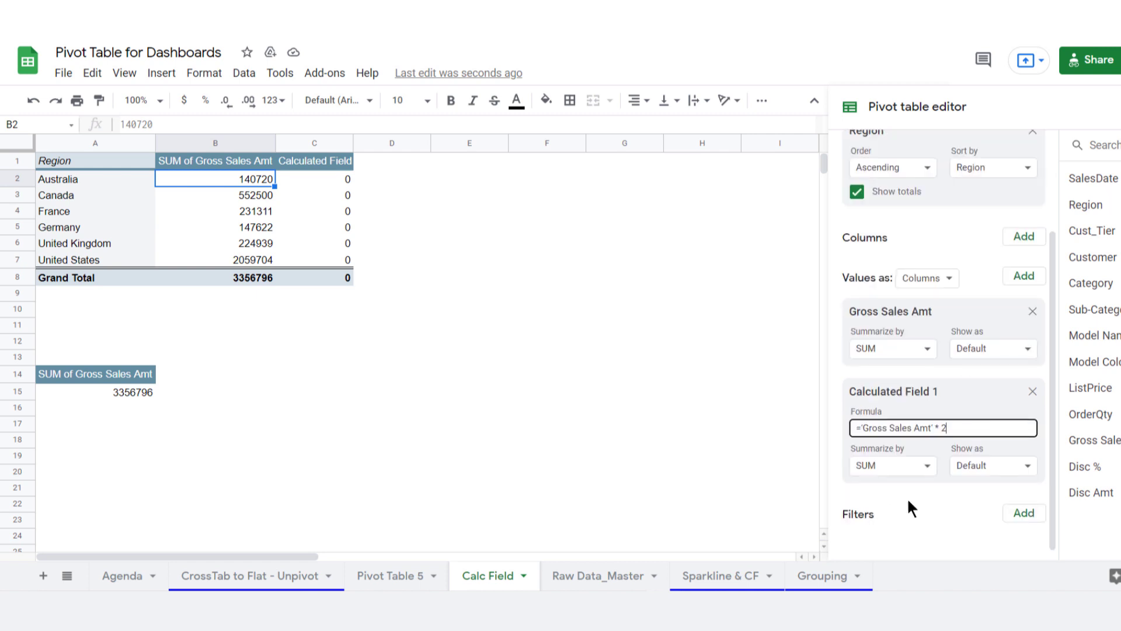
{"action": "key", "text": "Return"}
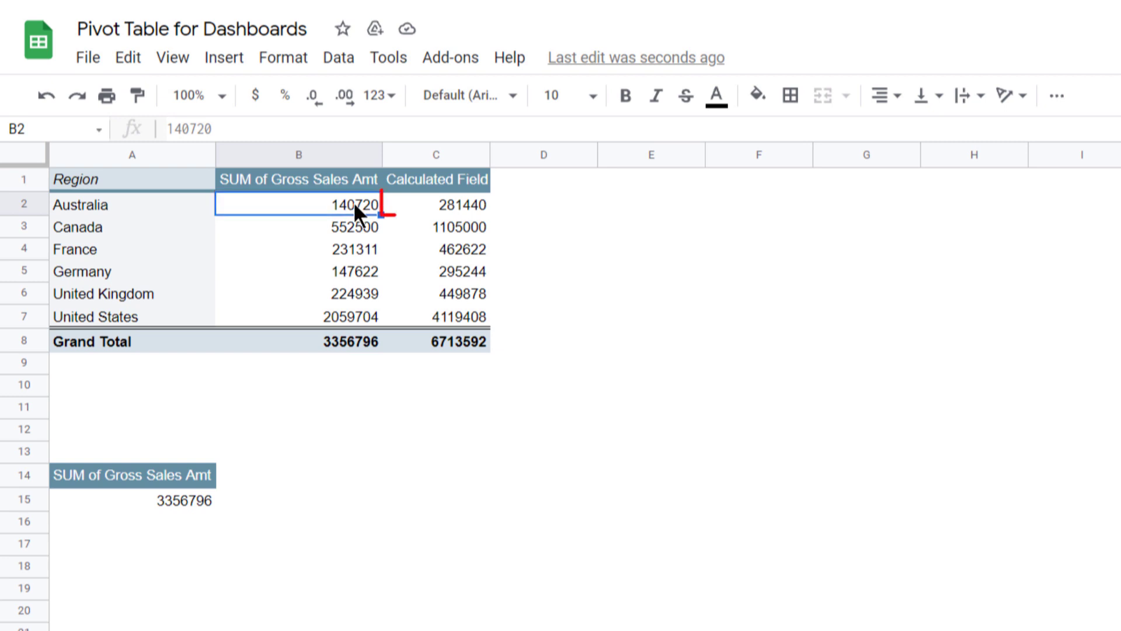
Compare the calculated field with gross sales for Australia, Canada and France, and check the quoted field name in its formula.
{"action": "left_click", "coordinate": [417, 208]}
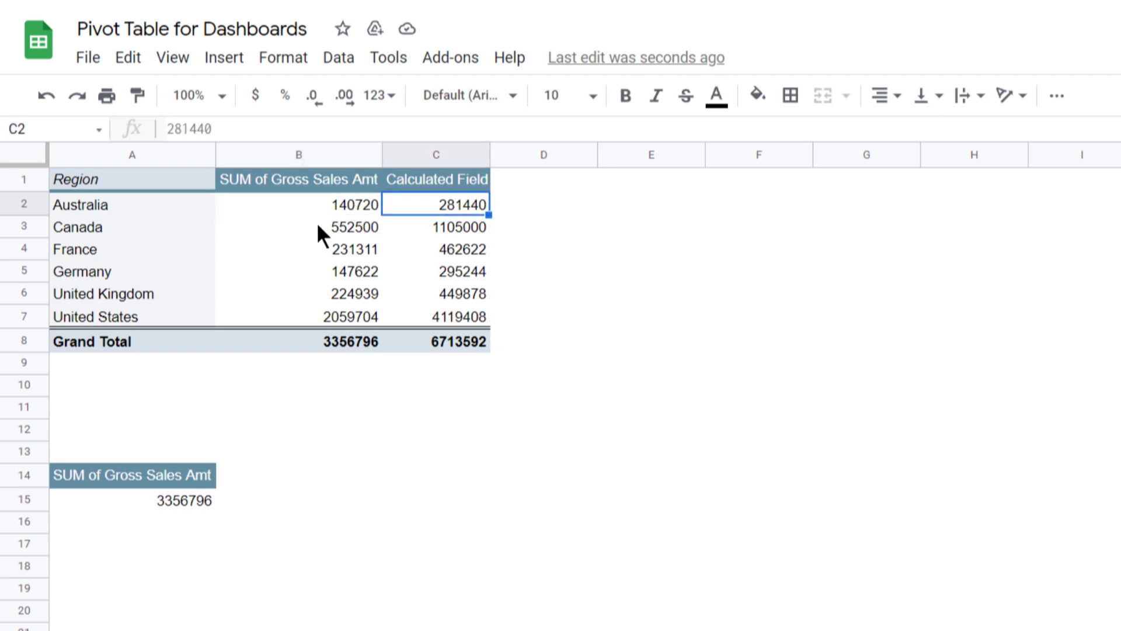
{"action": "left_click", "coordinate": [418, 232]}
{"action": "left_click", "coordinate": [335, 247]}
{"action": "left_click", "coordinate": [439, 250]}
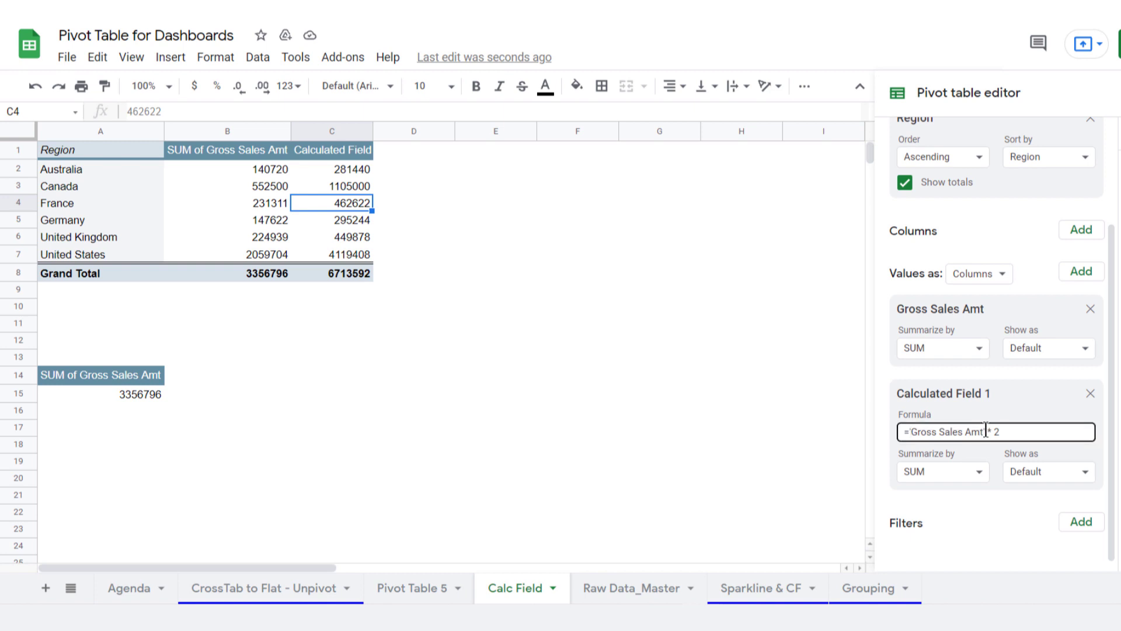
{"action": "left_click_drag", "start_coordinate": [983, 433], "coordinate": [915, 433]}
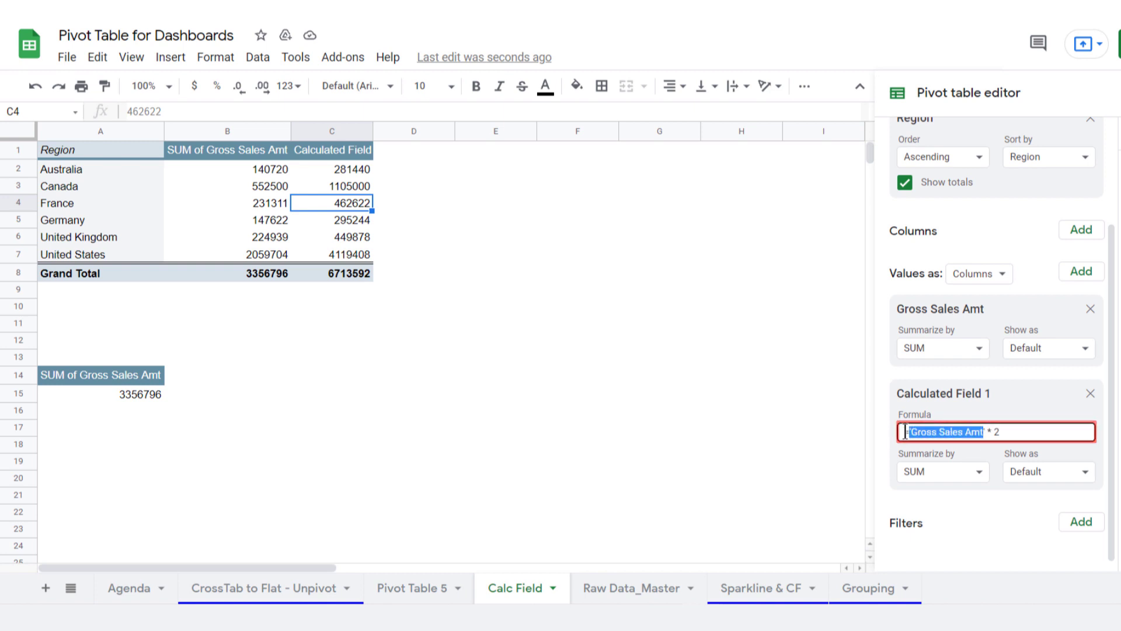
{"action": "left_click", "coordinate": [412, 373]}
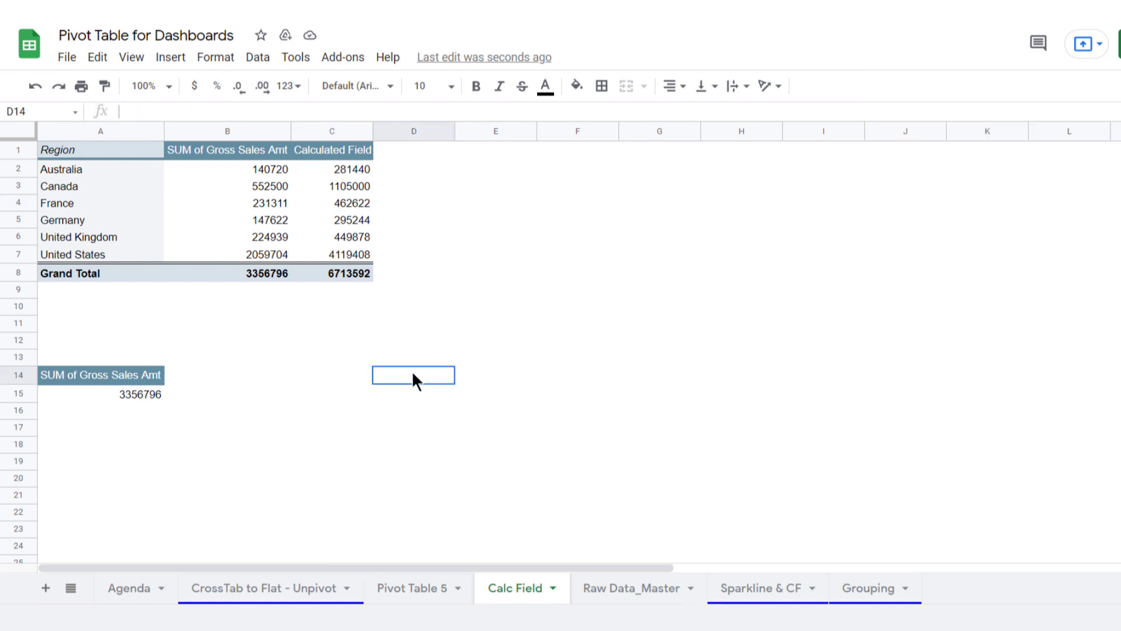
Check the pivot table at A14, and examine the Gross Sales Amt, Disc % and Disc Amt columns on the Raw Data_Master sheet.
{"action": "left_click", "coordinate": [62, 373]}
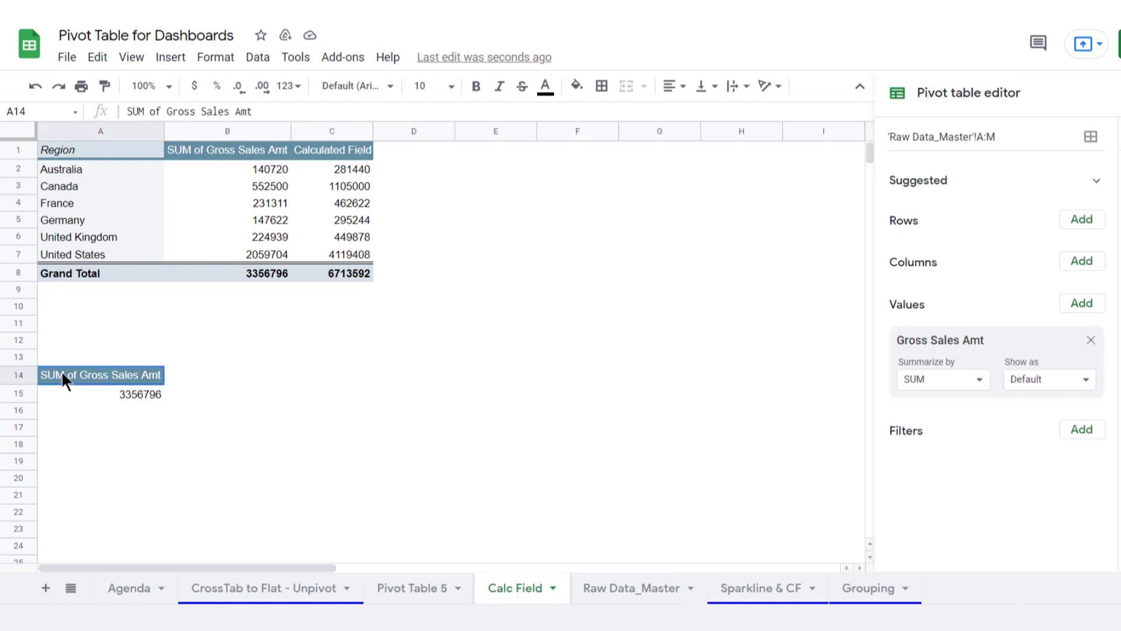
{"action": "left_click", "coordinate": [117, 394]}
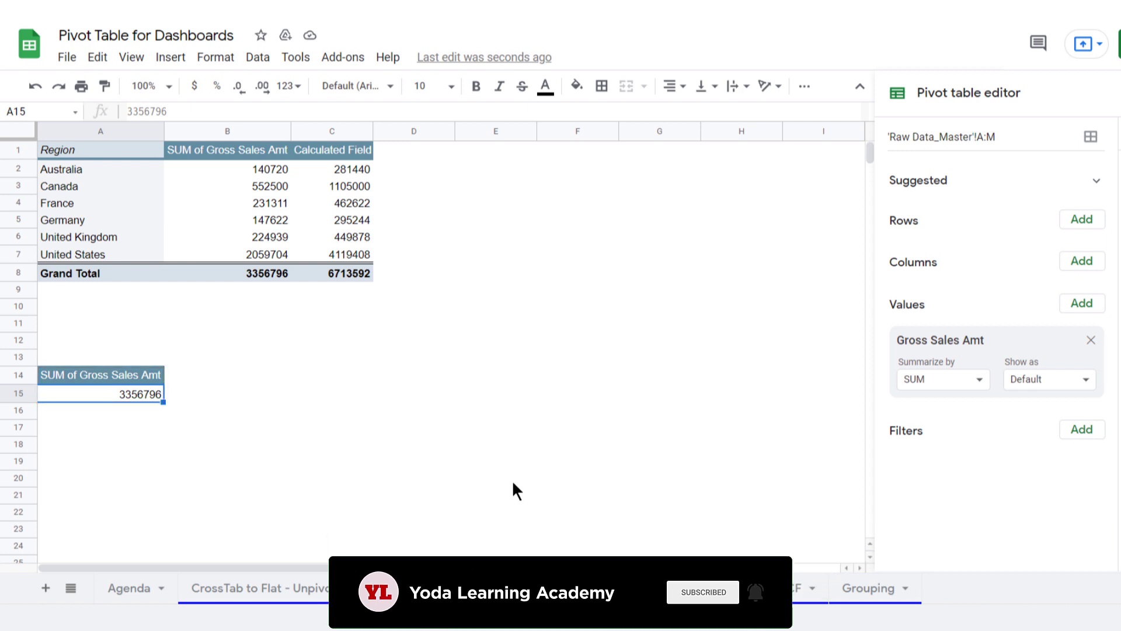
{"action": "left_click", "coordinate": [620, 589]}
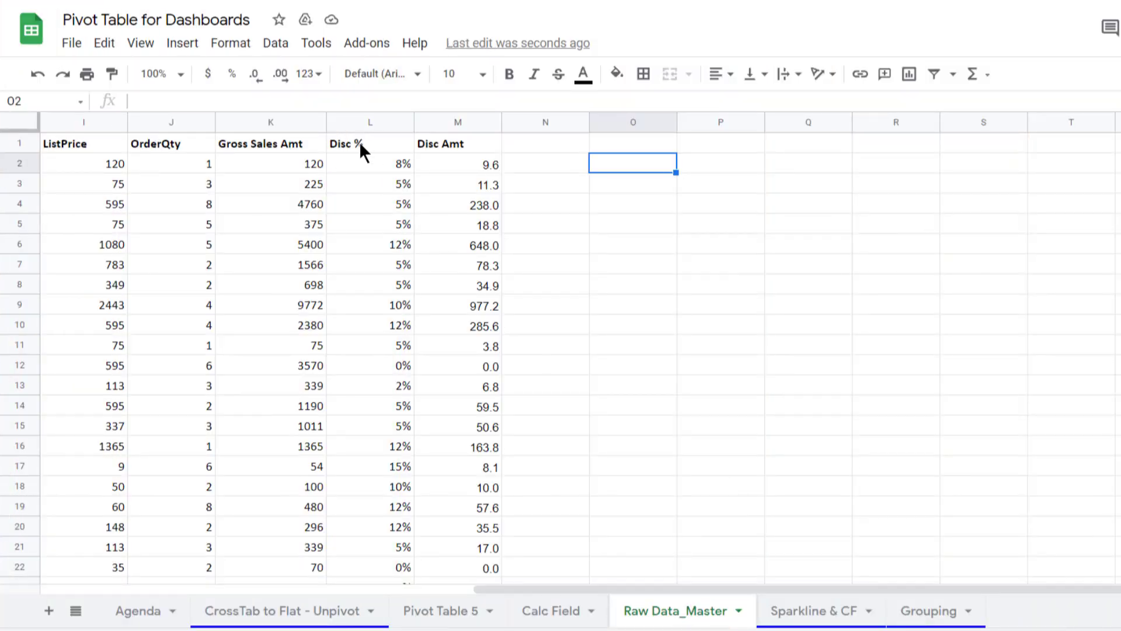
{"action": "left_click", "coordinate": [359, 121]}
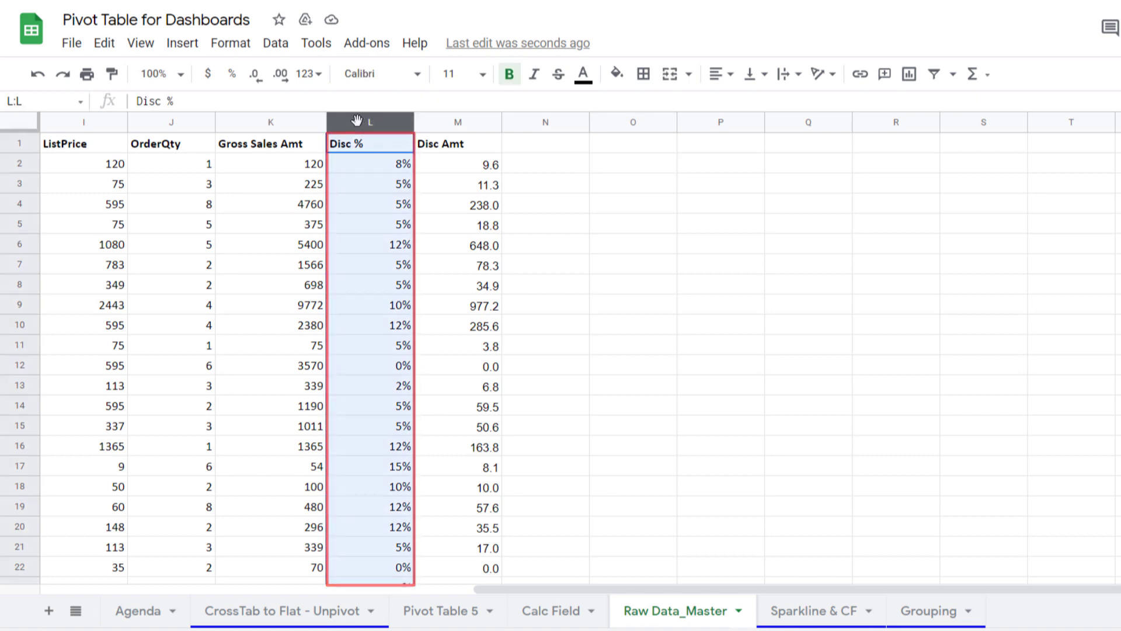
{"action": "left_click", "coordinate": [275, 117]}
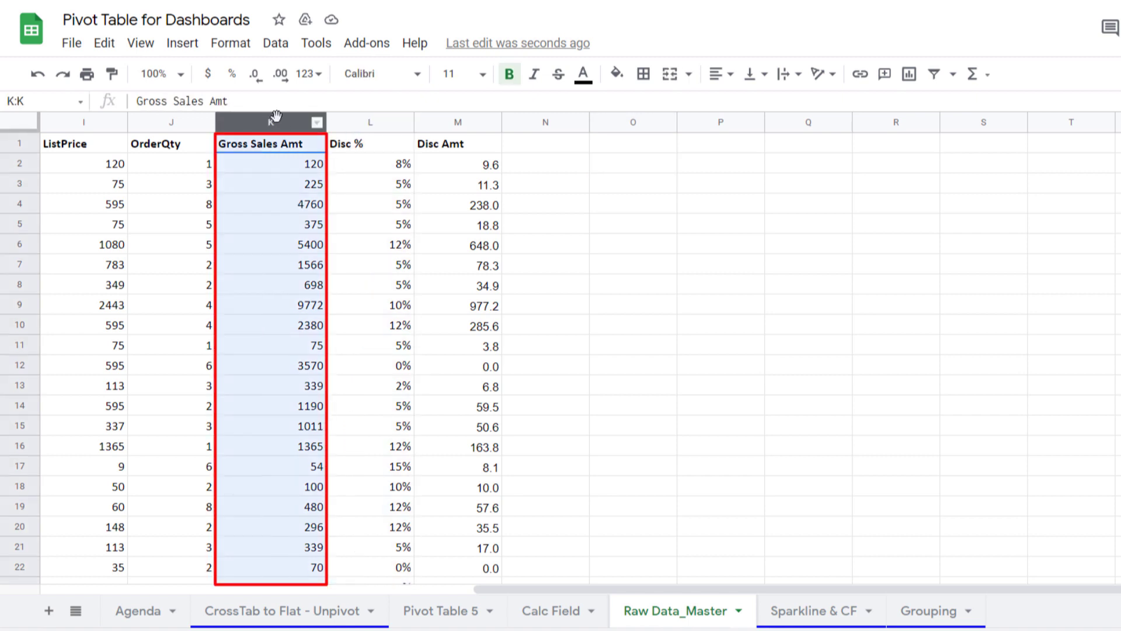
{"action": "left_click", "coordinate": [294, 163]}
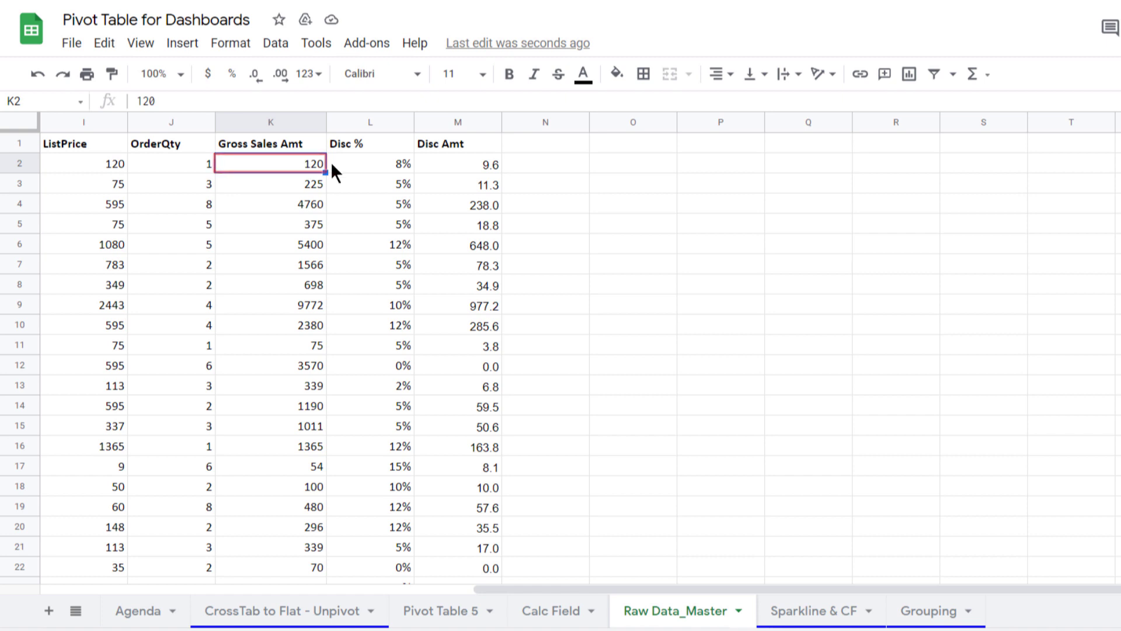
{"action": "left_click", "coordinate": [377, 163]}
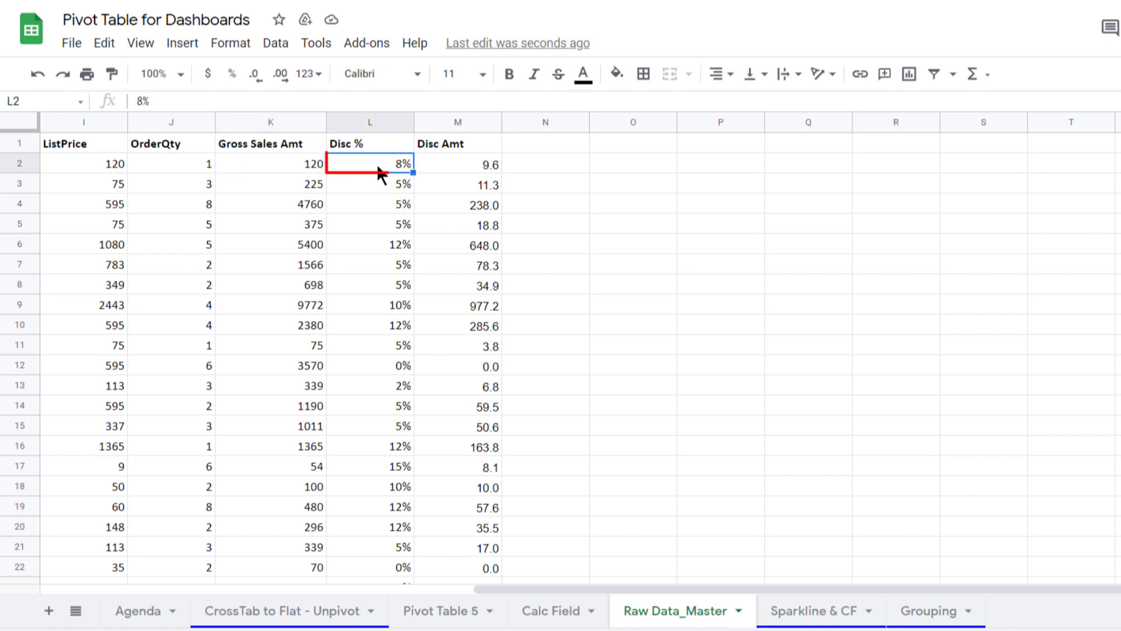
{"action": "left_click", "coordinate": [292, 182]}
{"action": "left_click", "coordinate": [309, 201]}
{"action": "left_click_drag", "start_coordinate": [310, 203], "coordinate": [362, 243]}
{"action": "left_click_drag", "start_coordinate": [298, 265], "coordinate": [348, 270]}
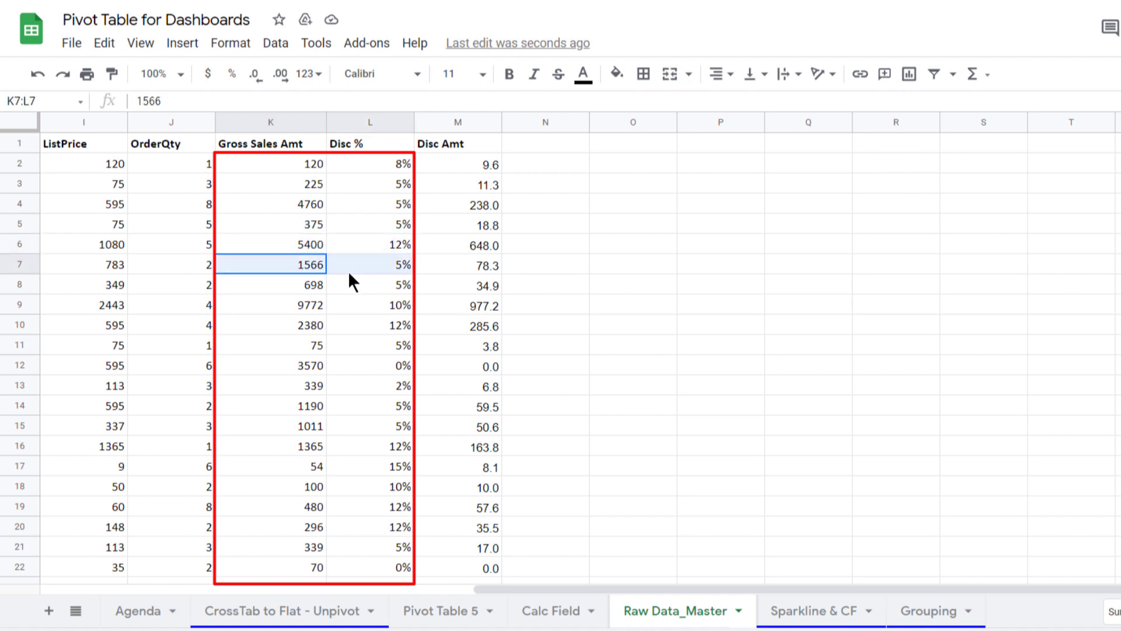
{"action": "left_click", "coordinate": [446, 123]}
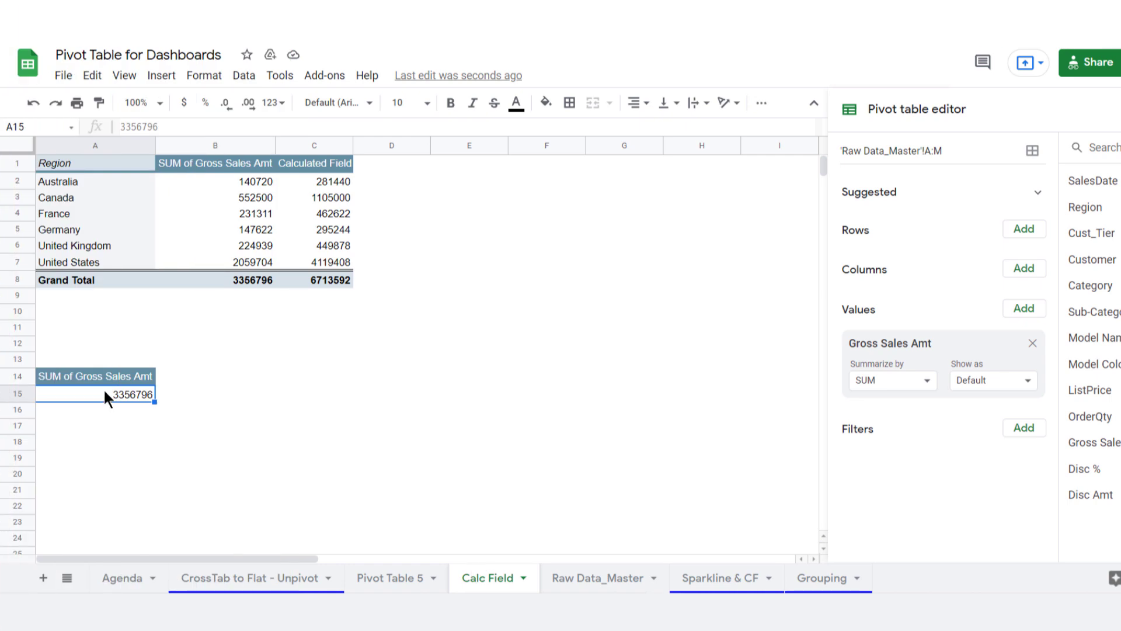
Add a calculated field to the Calc Field sheet's pivot table at A14 with the formula ='Gross Sales Amt'*'Disc %'.
{"action": "left_click", "coordinate": [1023, 308]}
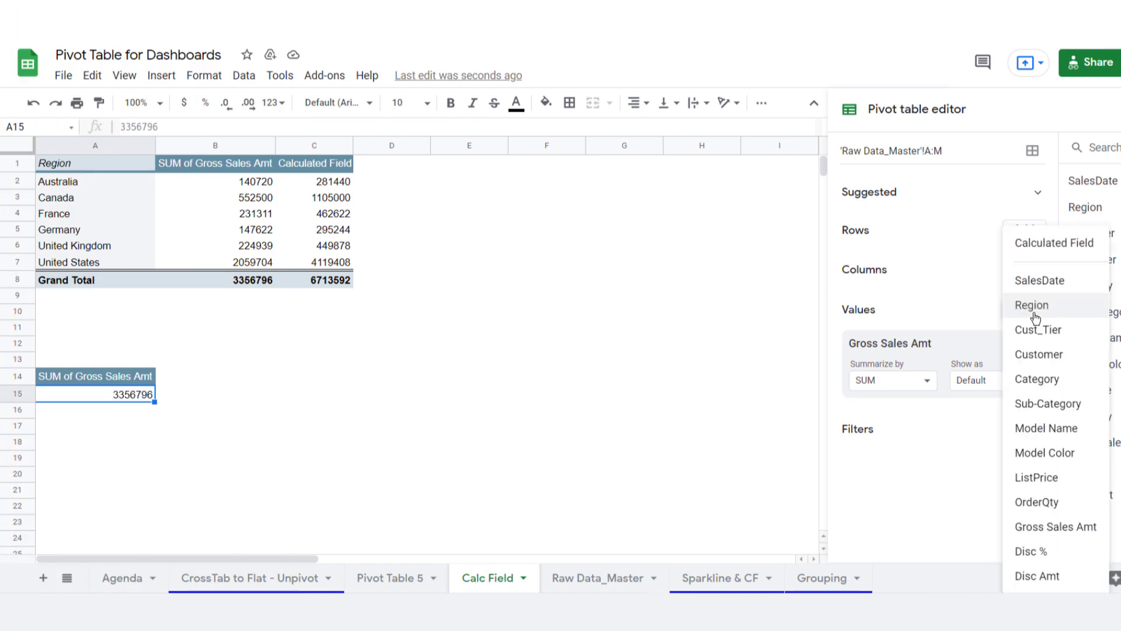
{"action": "left_click", "coordinate": [1045, 243]}
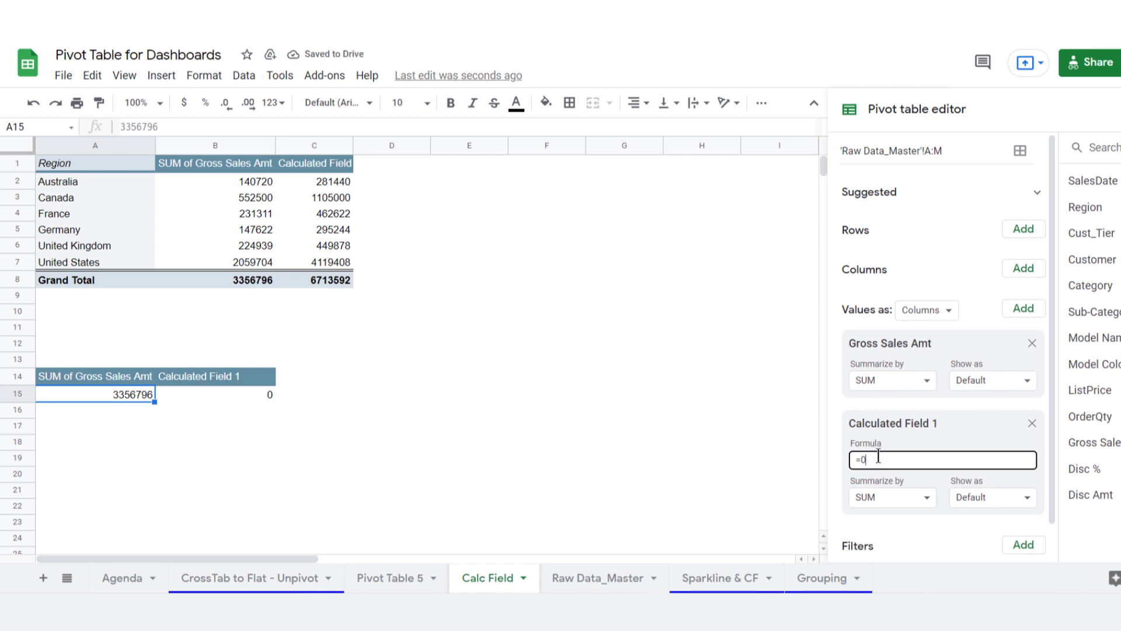
{"action": "key", "text": "BackSpace"}
{"action": "type", "text": "'Gross Sales Am"}
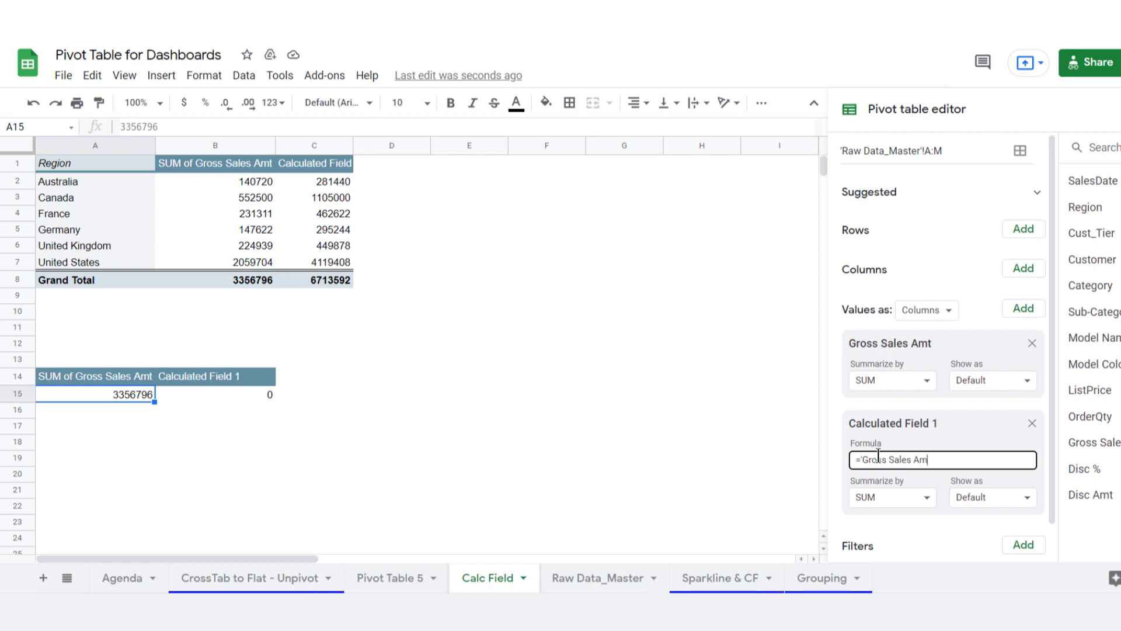
{"action": "type", "text": "t'*'Disc %"}
{"action": "key", "text": "Return"}
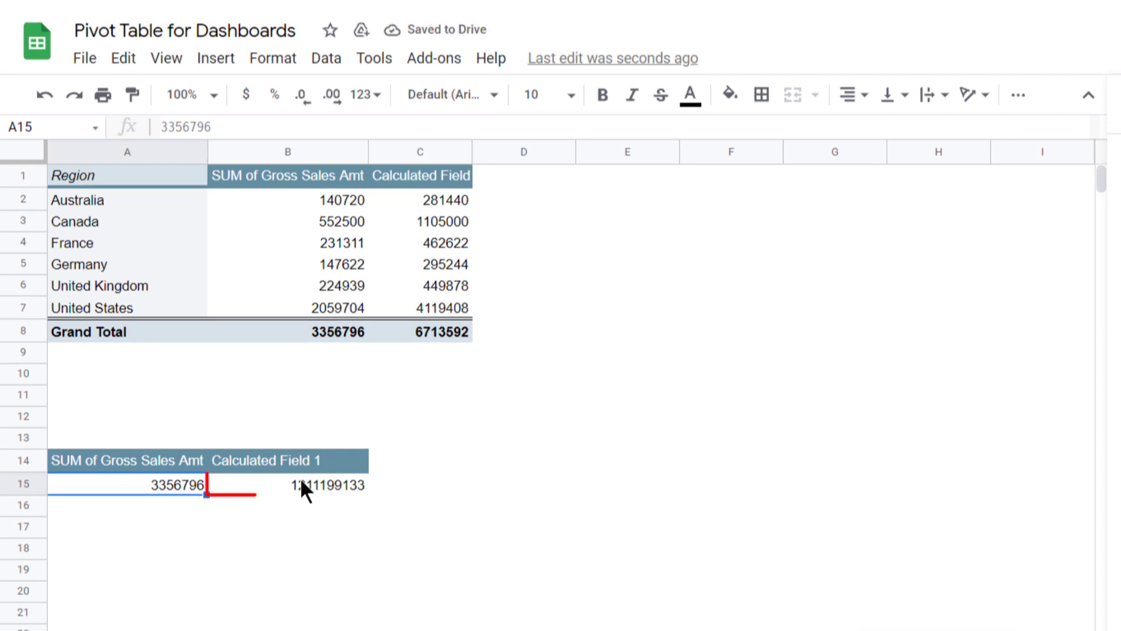
{"action": "left_click", "coordinate": [301, 482]}
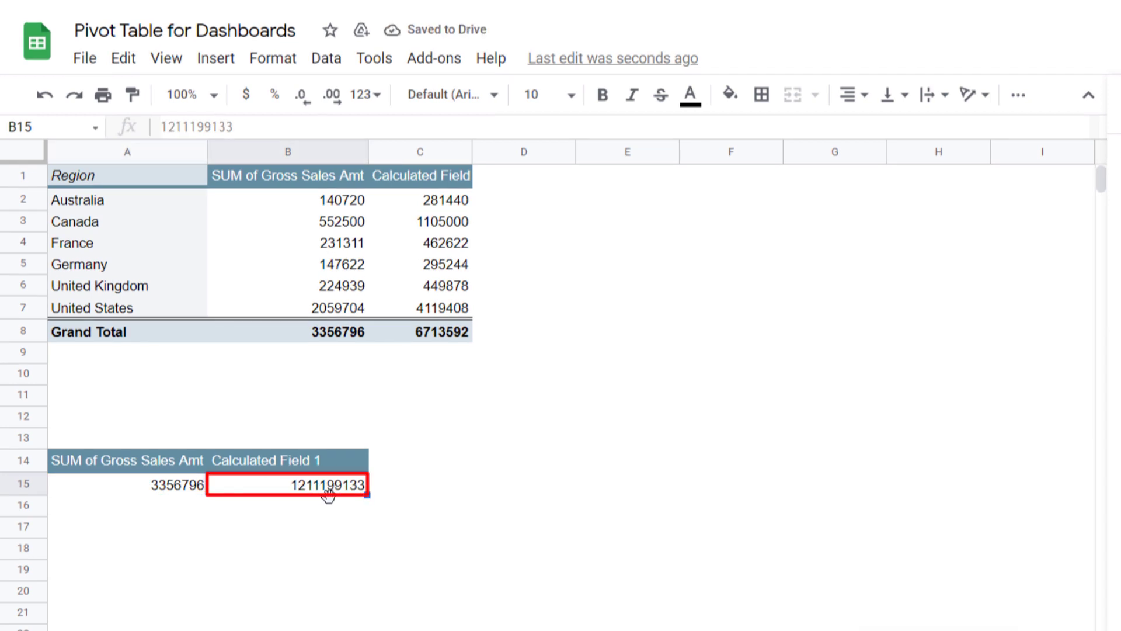
{"action": "left_click", "coordinate": [179, 483]}
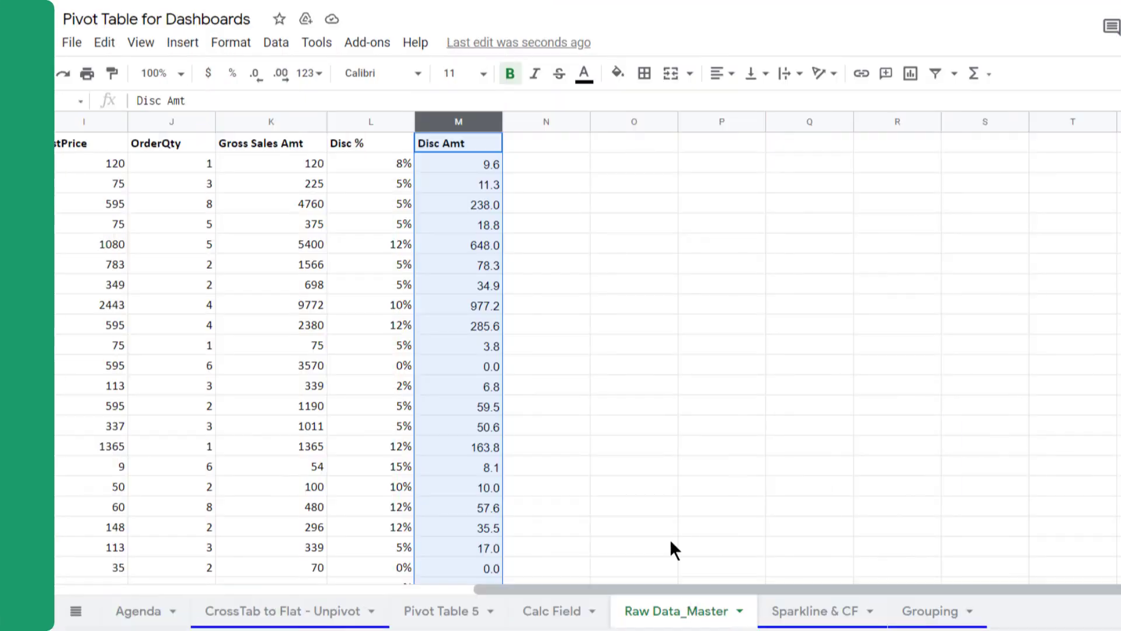
Total the Gross Sales Amt column in cell O2 of the Raw Data_Master sheet with =SUM(K:K).
{"action": "left_click", "coordinate": [620, 166]}
{"action": "type", "text": "=sum("}
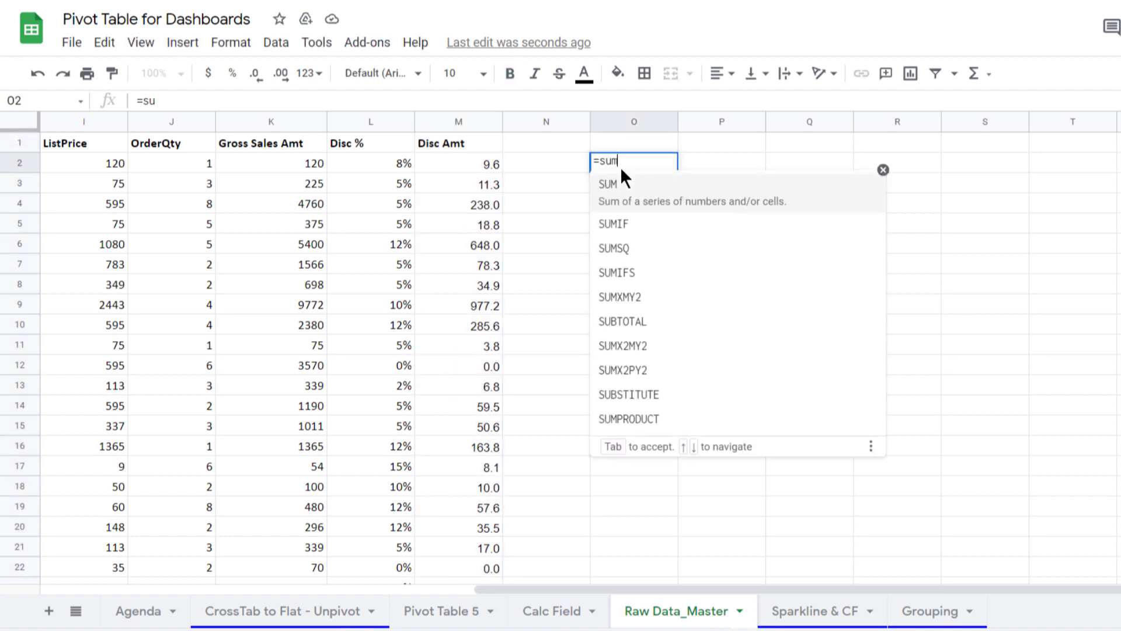
{"action": "left_click", "coordinate": [252, 122]}
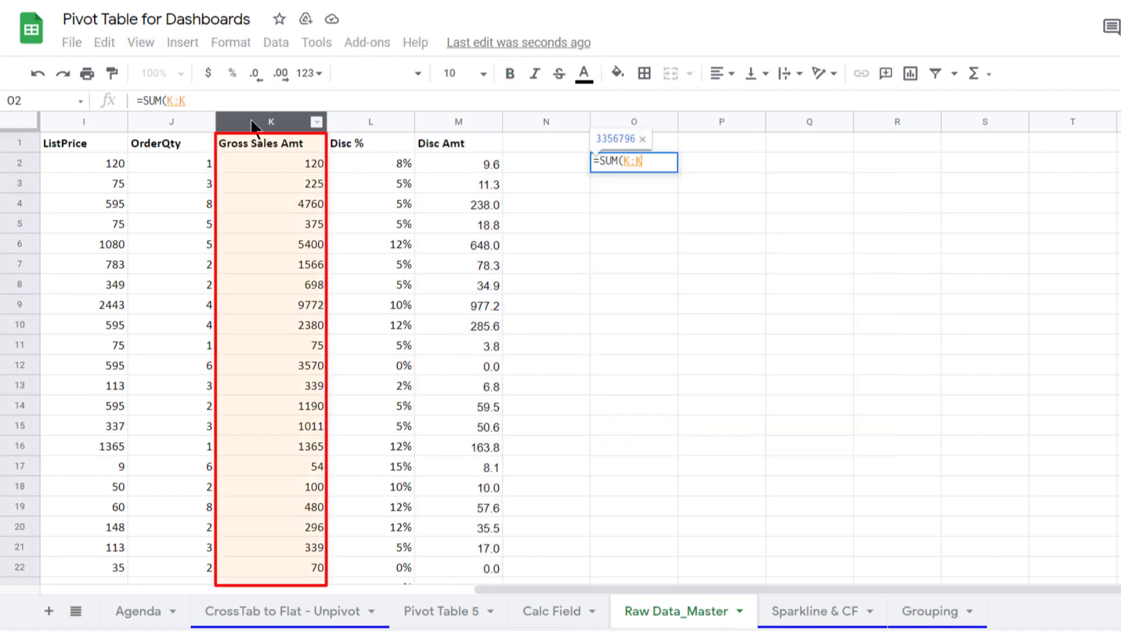
{"action": "type", "text": ")"}
{"action": "key", "text": "Return"}
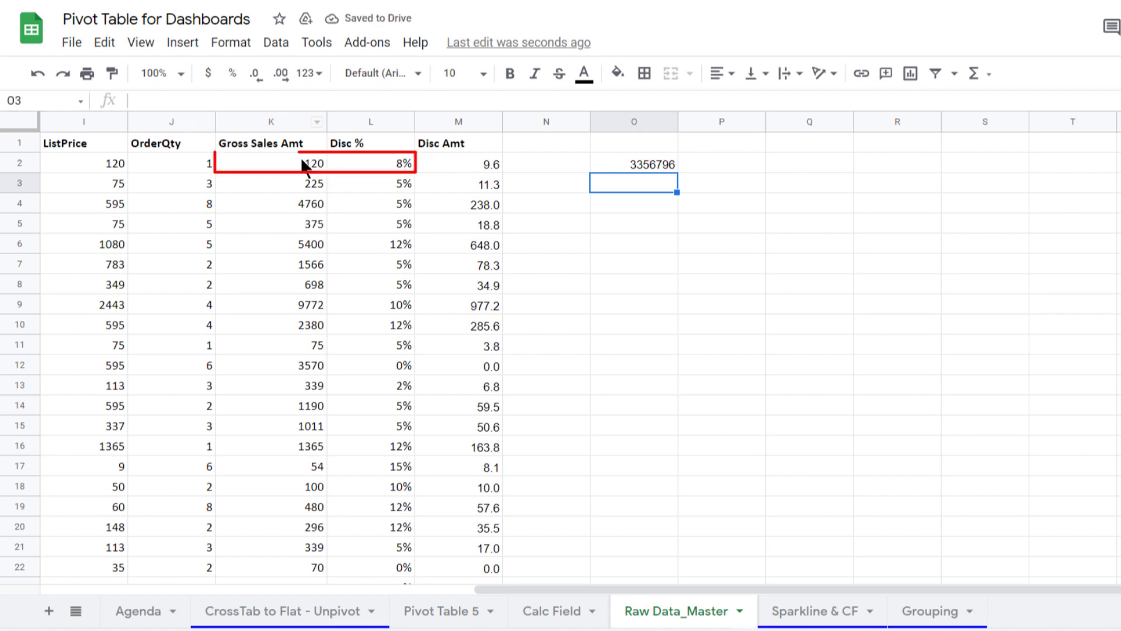
Total the Disc % column in cell O3 with =SUM(L:L) and check both column totals.
{"action": "left_click_drag", "start_coordinate": [301, 159], "coordinate": [356, 158]}
{"action": "left_click_drag", "start_coordinate": [298, 182], "coordinate": [358, 187]}
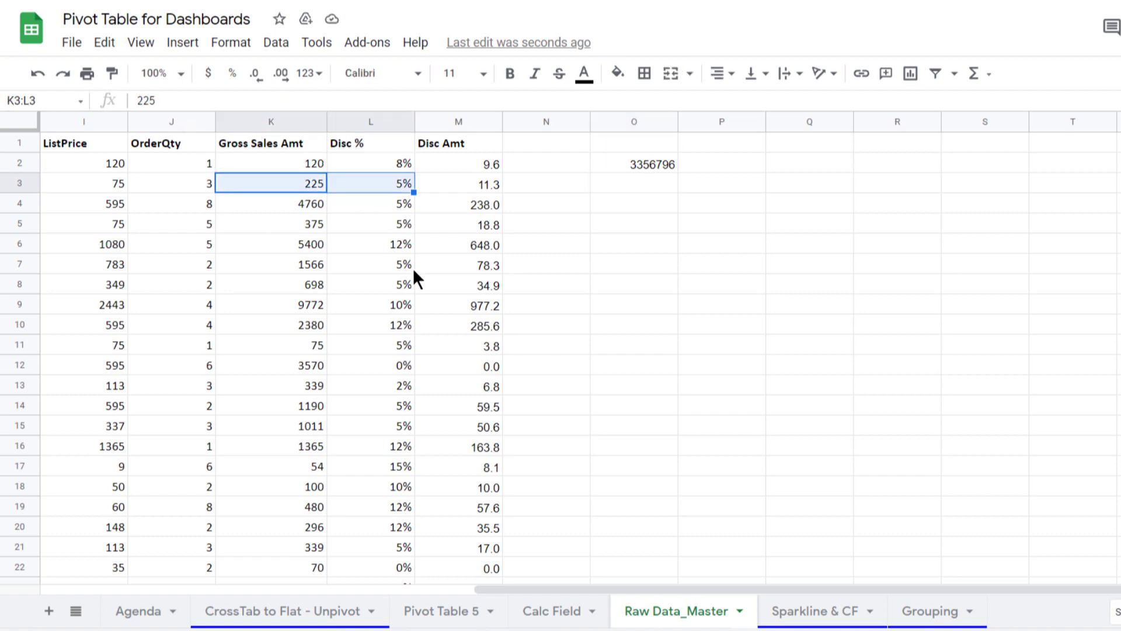
{"action": "left_click", "coordinate": [642, 184]}
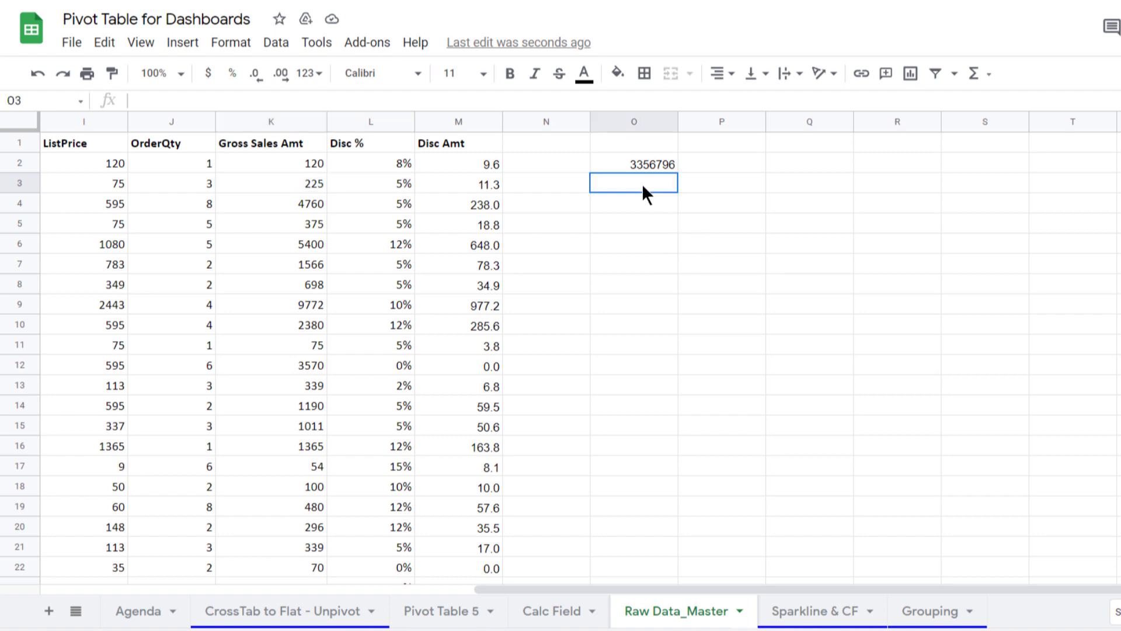
{"action": "type", "text": "=sum"}
{"action": "key", "text": "Tab"}
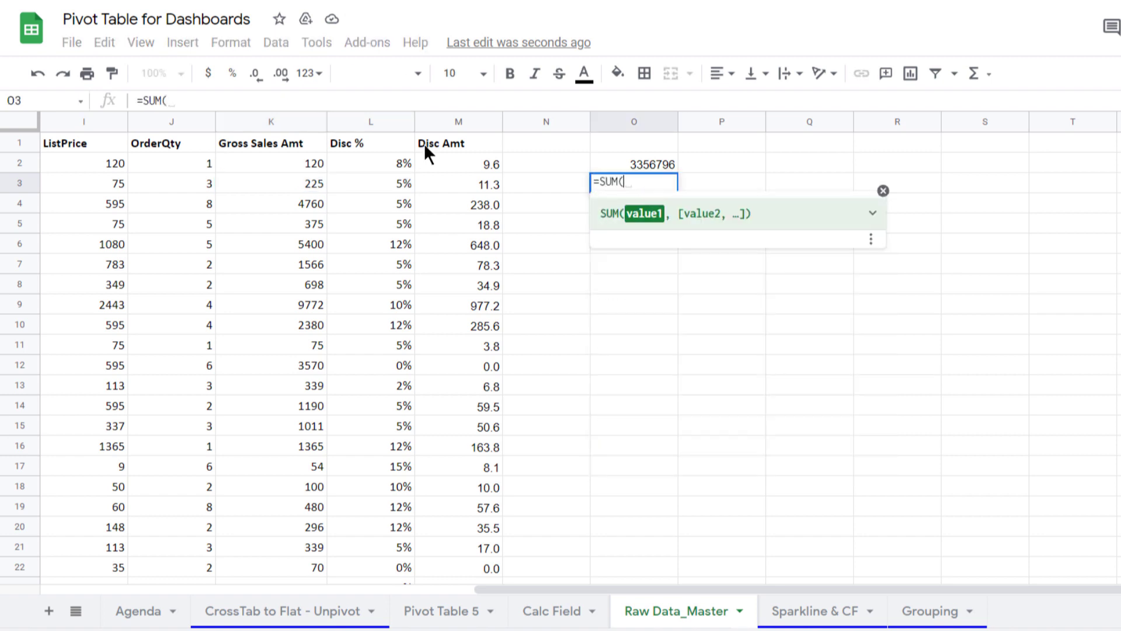
{"action": "left_click", "coordinate": [370, 121]}
{"action": "key", "text": "Return"}
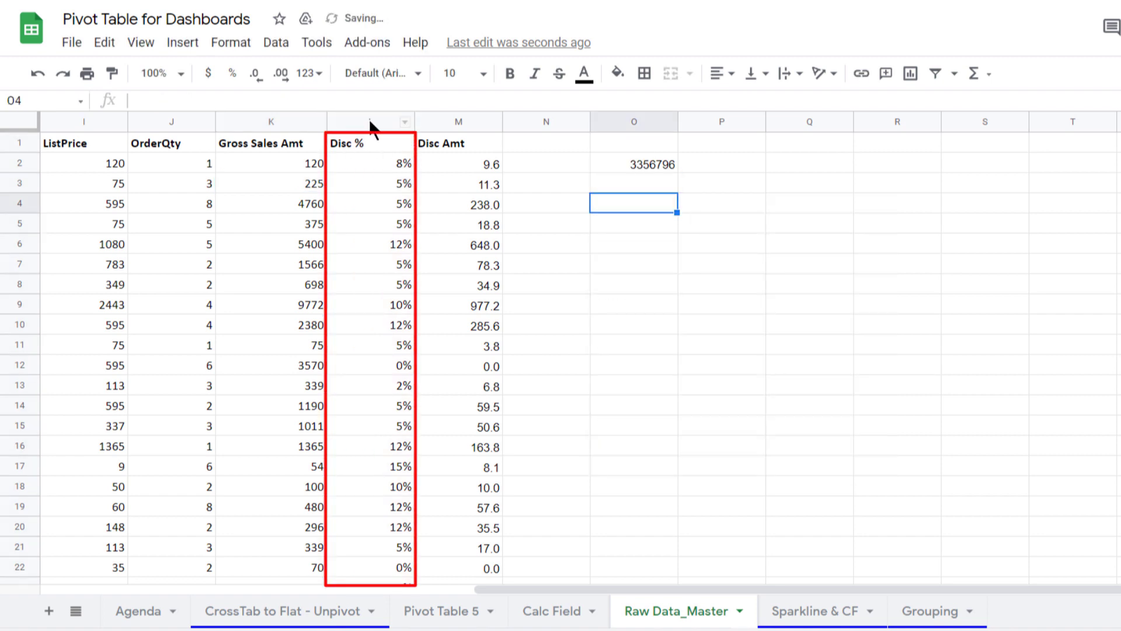
{"action": "left_click", "coordinate": [637, 188]}
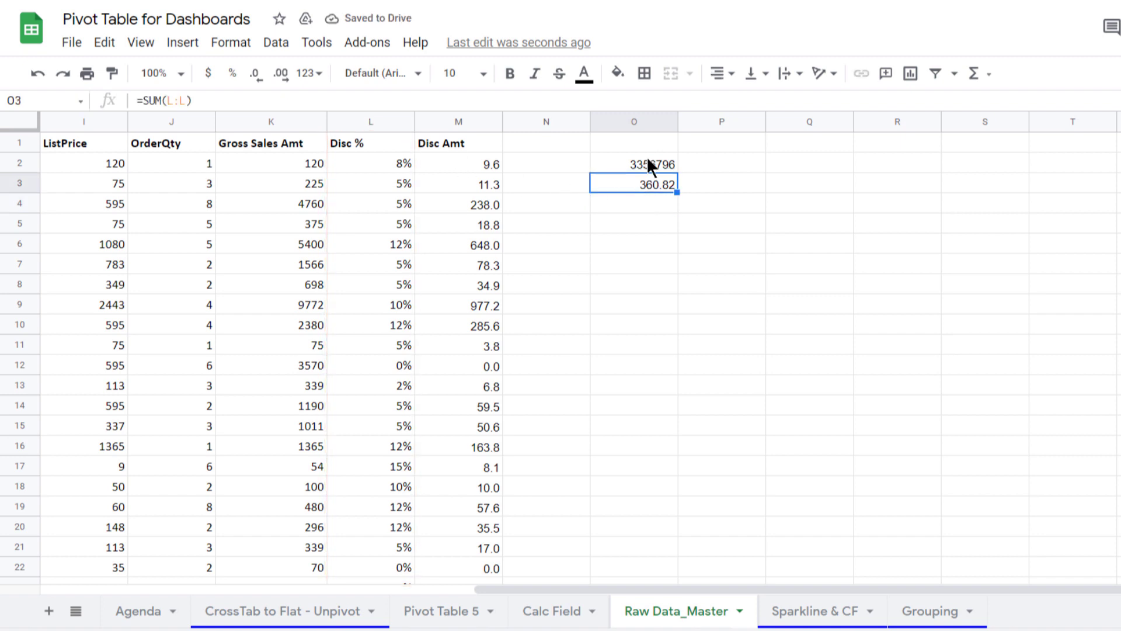
{"action": "left_click", "coordinate": [645, 163]}
{"action": "left_click", "coordinate": [648, 202]}
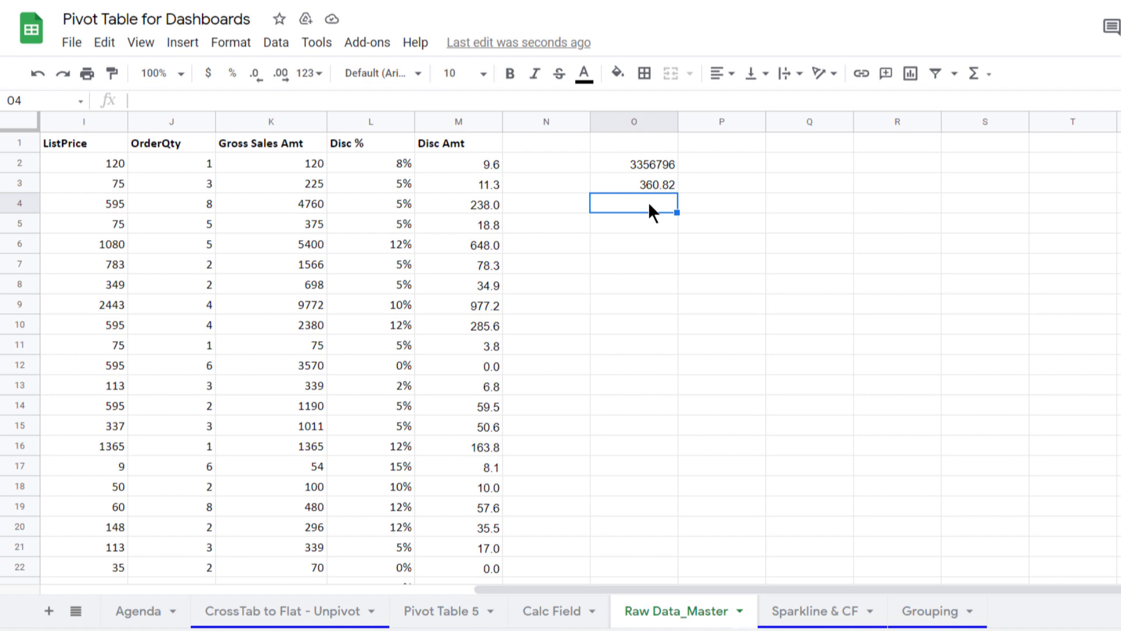
Multiply the two column totals in cell O4 with =O2*O3 and compare the result with the Calc Field sheet's pivot tables.
{"action": "type", "text": "=O2"}
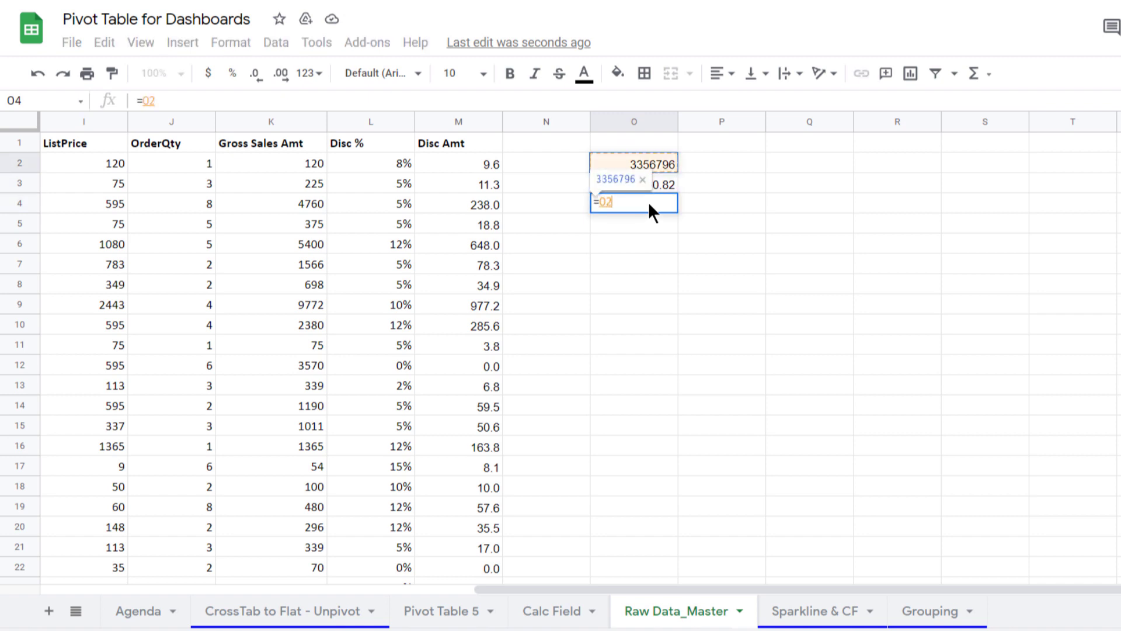
{"action": "type", "text": "*O3"}
{"action": "key", "text": "Return"}
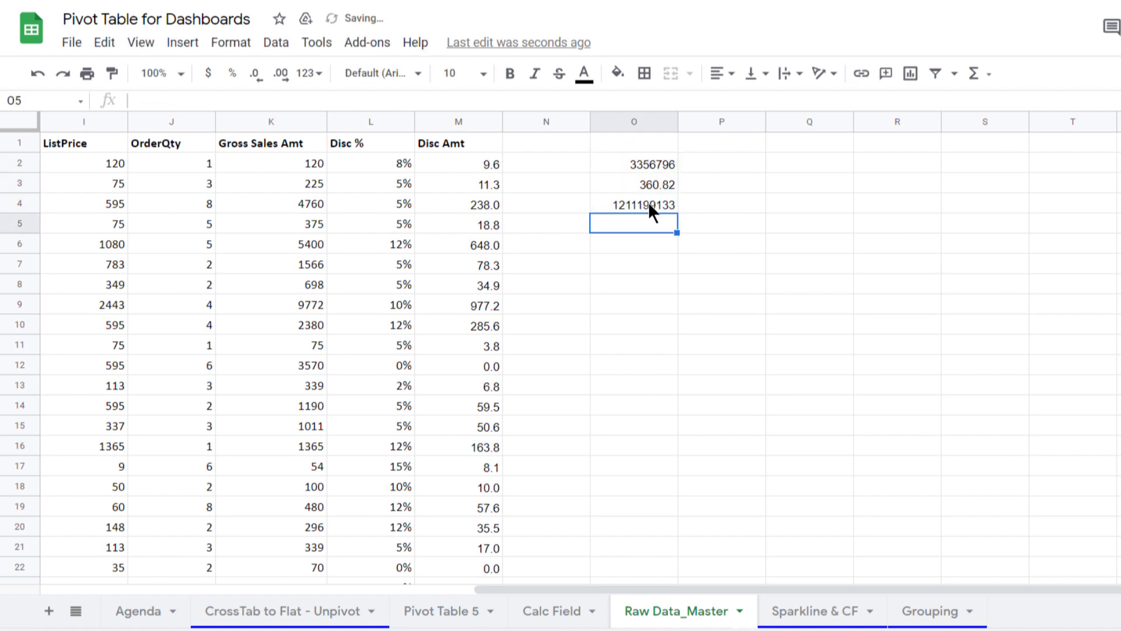
{"action": "left_click", "coordinate": [648, 202]}
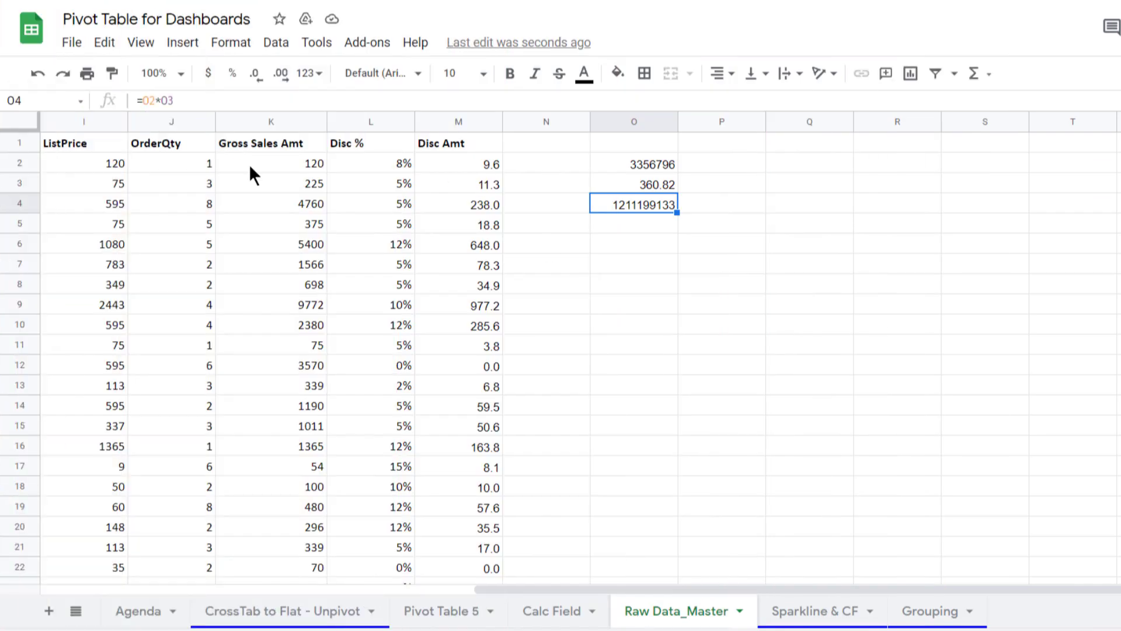
{"action": "left_click_drag", "start_coordinate": [289, 200], "coordinate": [353, 202]}
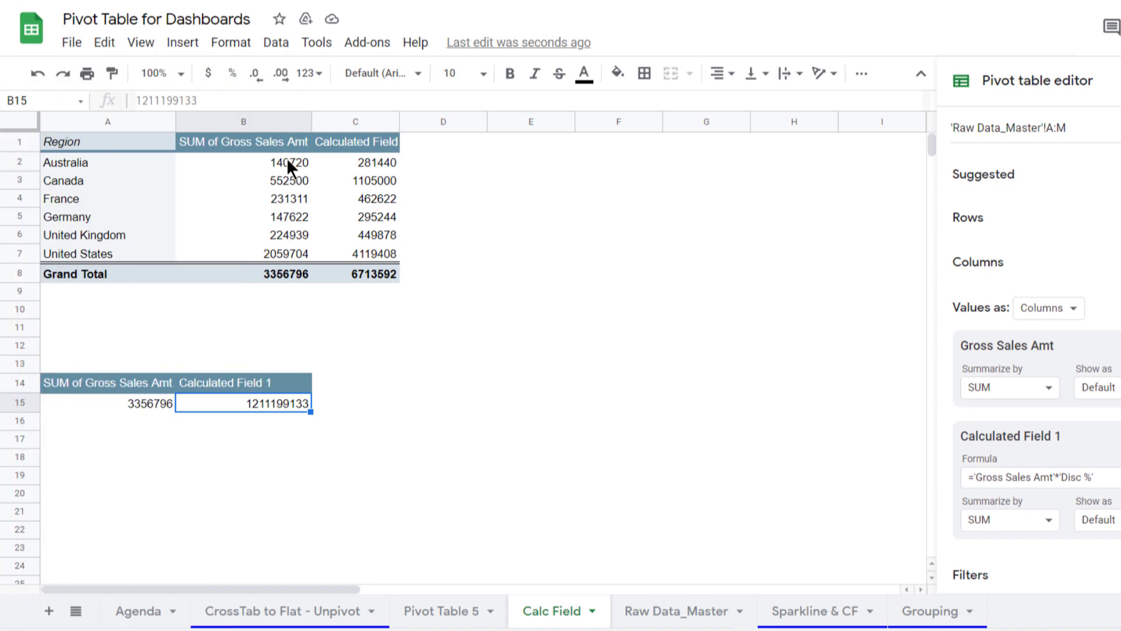
{"action": "left_click_drag", "start_coordinate": [287, 158], "coordinate": [285, 250]}
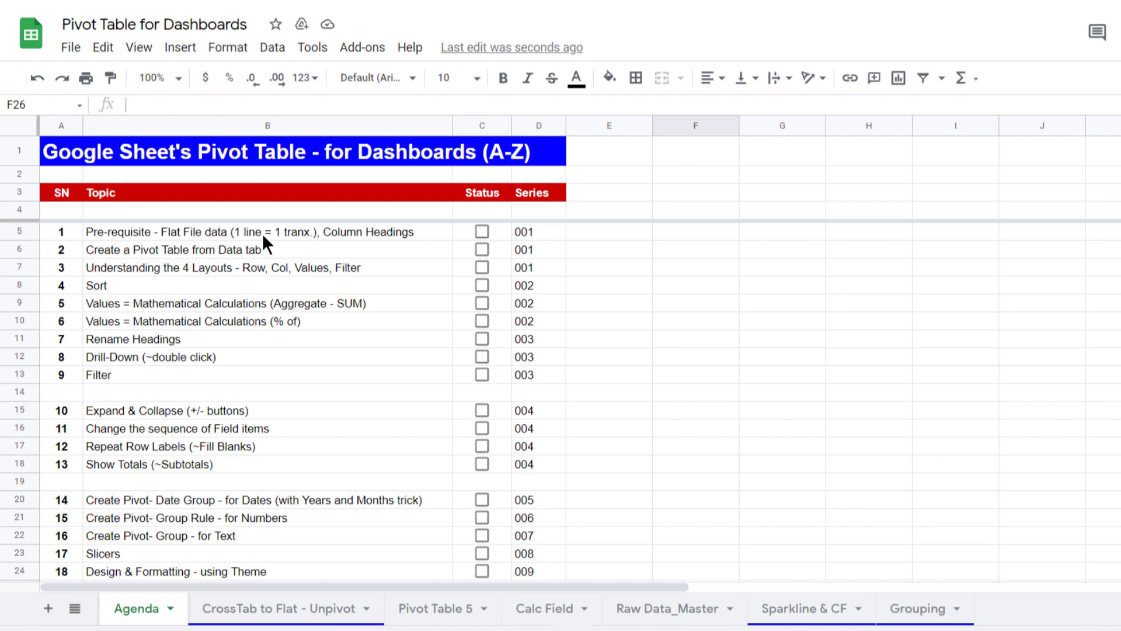
Review the Agenda sheet's topic list from the flat-file prerequisite down to Convert CrossTab to Flat data (Unpivot).
{"action": "left_click_drag", "start_coordinate": [261, 233], "coordinate": [266, 477]}
{"action": "scroll", "coordinate": [266, 477], "scroll_direction": "down", "scroll_amount": 4}
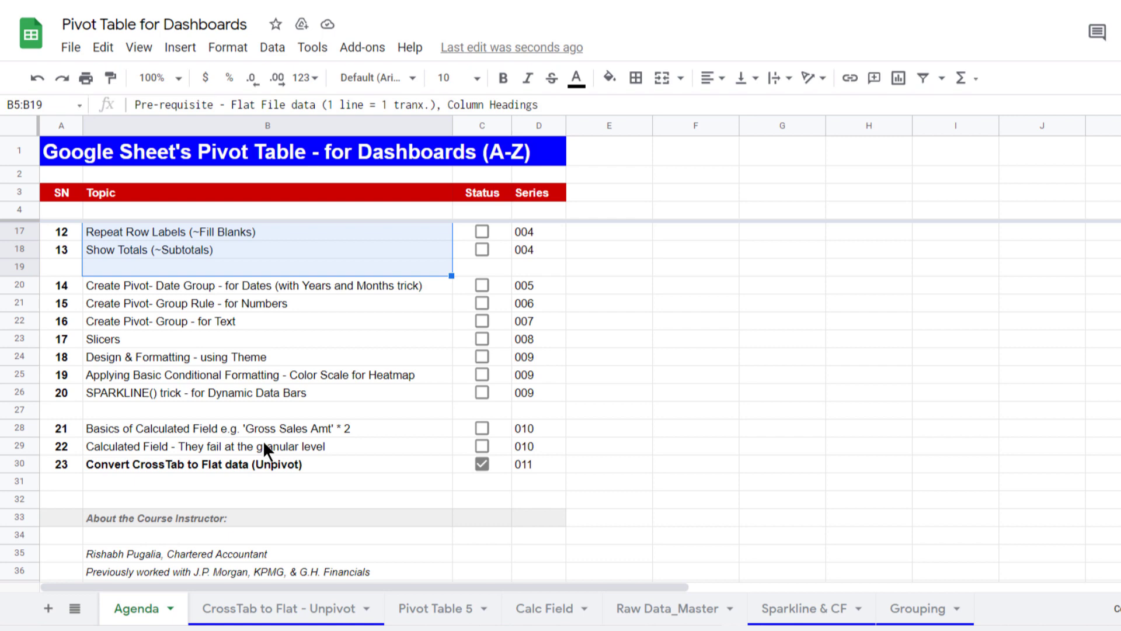
{"action": "scroll", "coordinate": [262, 444], "scroll_direction": "down", "scroll_amount": 1}
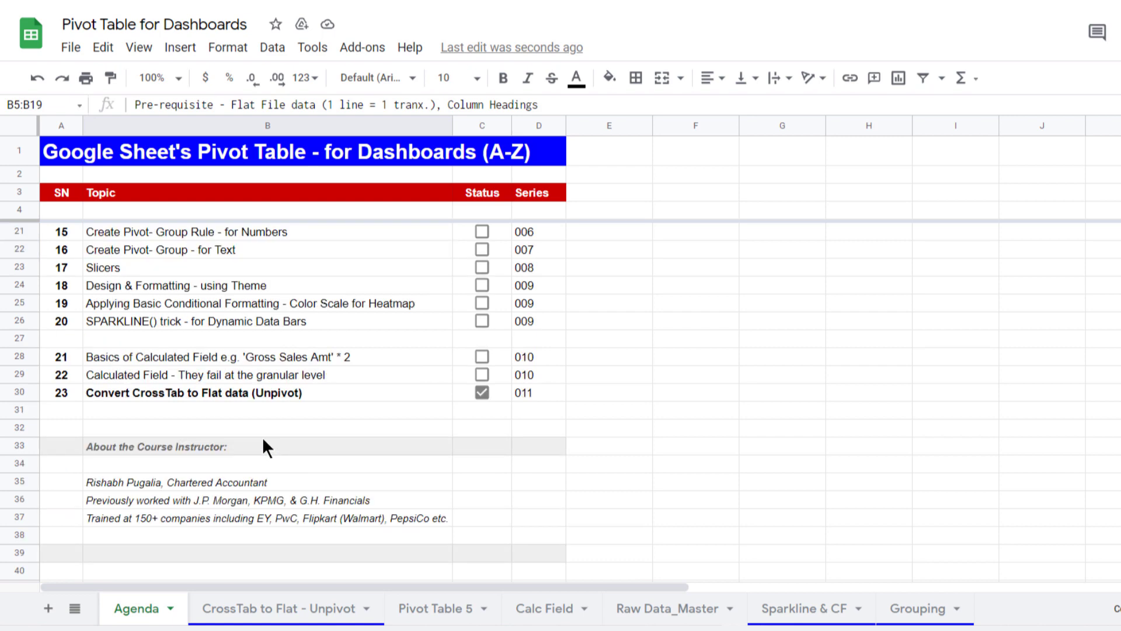
{"action": "scroll", "coordinate": [262, 446], "scroll_direction": "down", "scroll_amount": 1}
{"action": "left_click", "coordinate": [21, 320]}
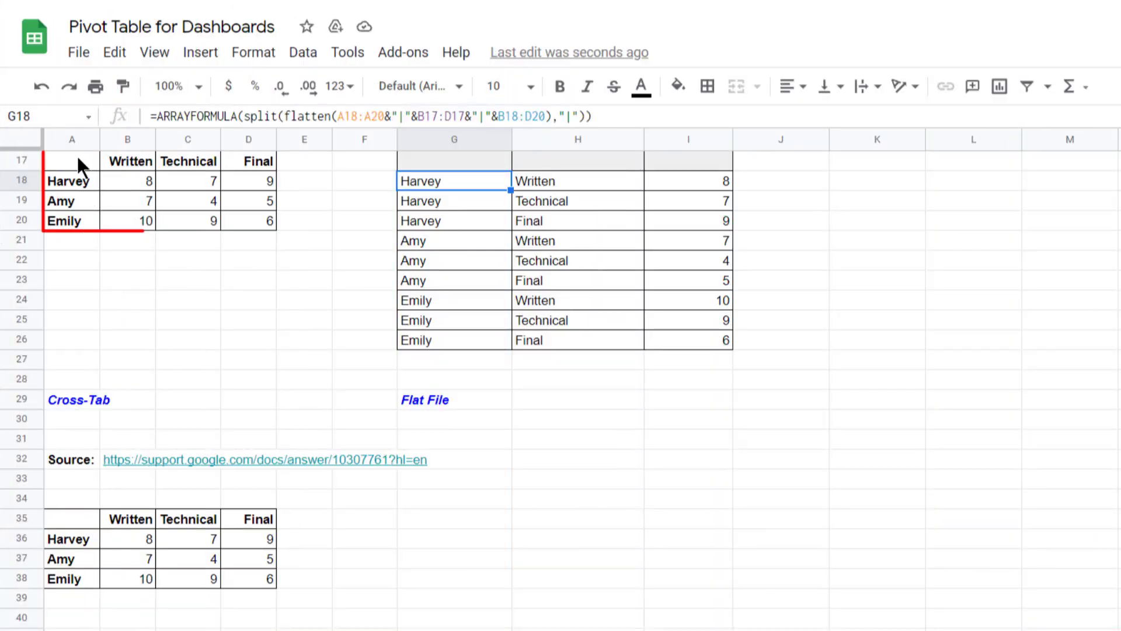
Compare the cross-tab A17:D20 with the flat file G18:I26 on the CrossTab to Flat - Unpivot sheet, and check the source link in row 32.
{"action": "mouse_move", "coordinate": [77, 157]}
{"action": "left_mouse_down"}
{"action": "mouse_move", "coordinate": [230, 197]}
{"action": "mouse_move", "coordinate": [248, 223]}
{"action": "left_mouse_up"}
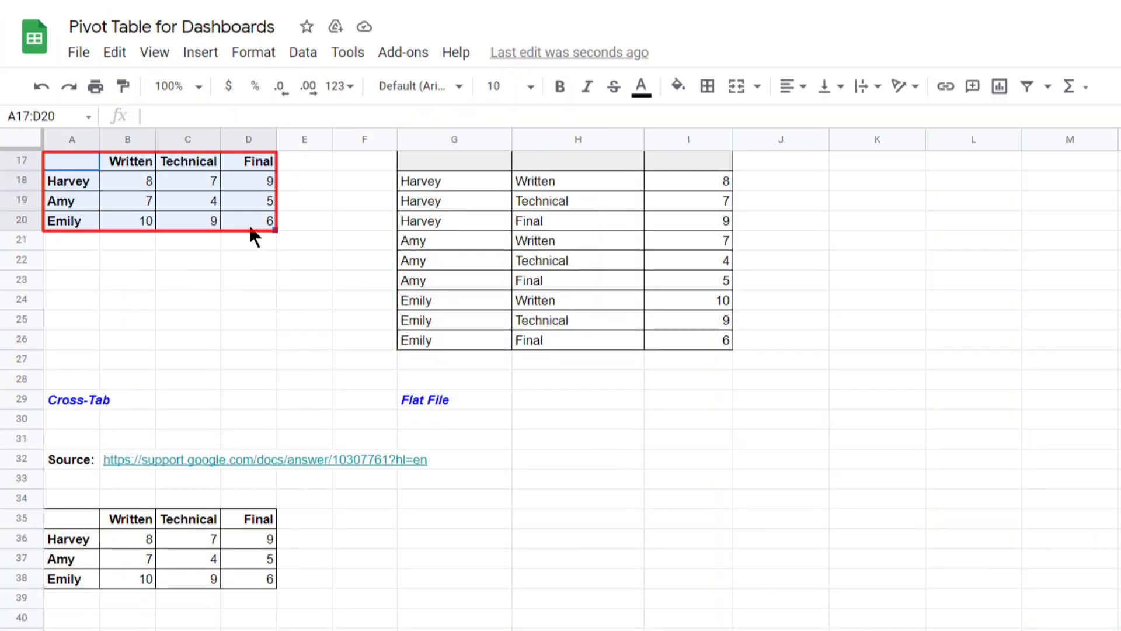
{"action": "left_click", "coordinate": [415, 184]}
{"action": "left_click_drag", "start_coordinate": [548, 218], "coordinate": [708, 337]}
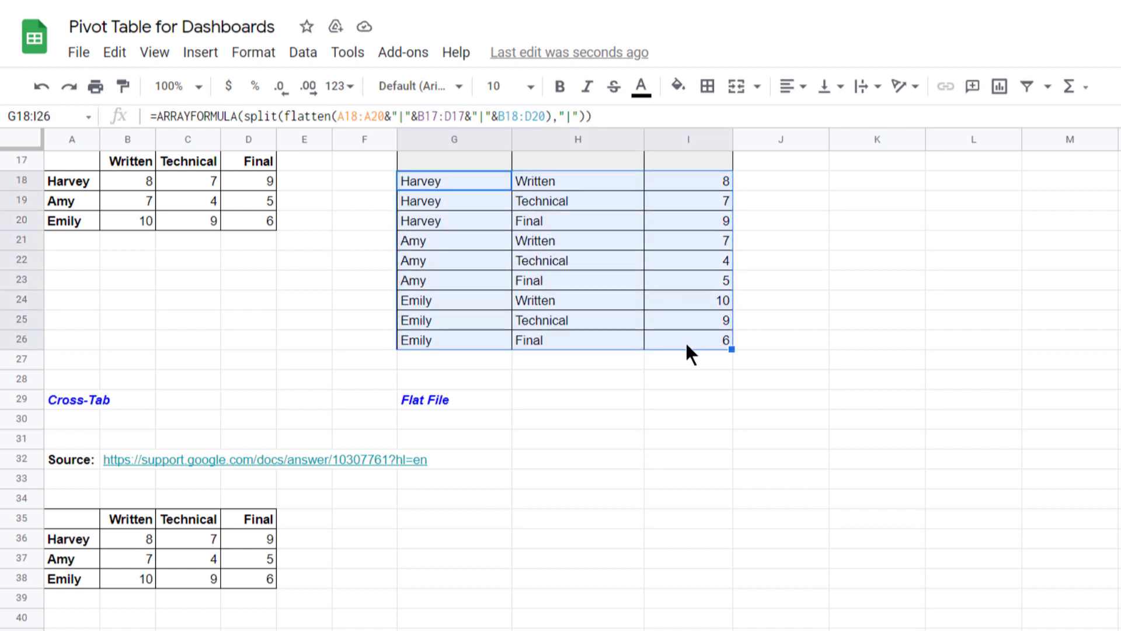
{"action": "left_click_drag", "start_coordinate": [685, 341], "coordinate": [443, 181]}
{"action": "scroll", "coordinate": [373, 271], "scroll_direction": "down", "scroll_amount": 4}
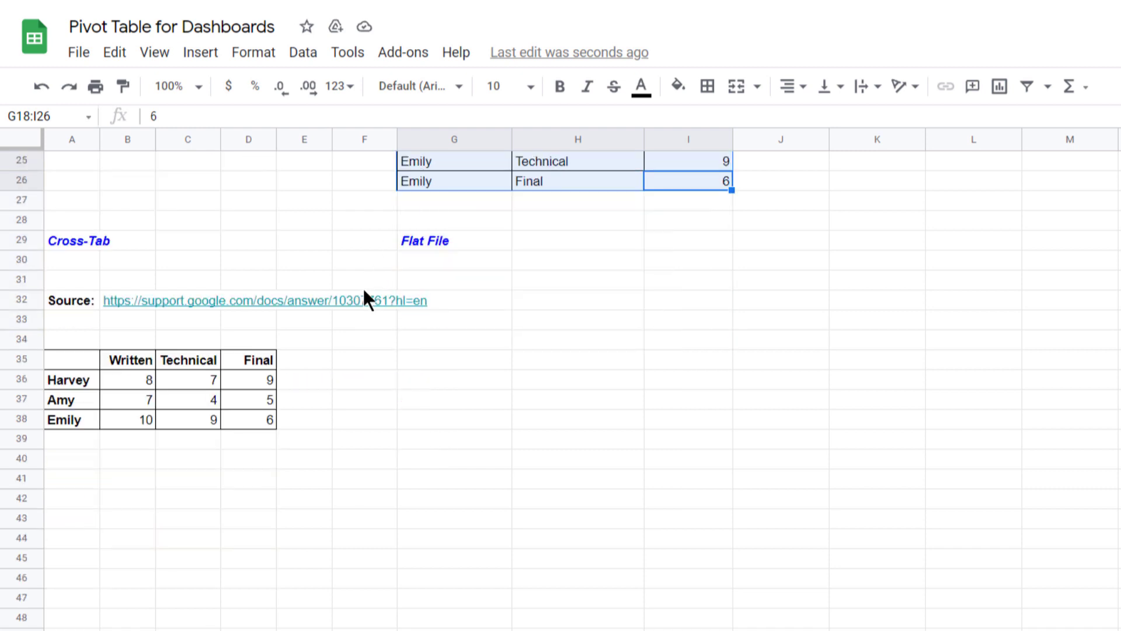
{"action": "left_click", "coordinate": [23, 300]}
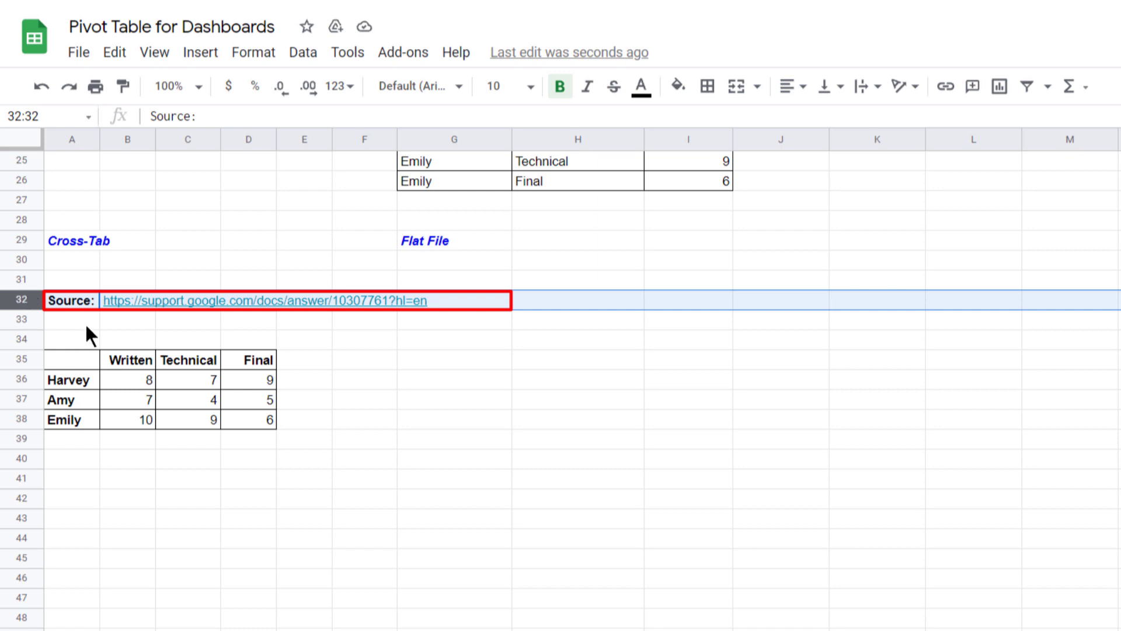
Examine the second cross-tab's headers and scores in B35:D38, below the source link.
{"action": "scroll", "coordinate": [244, 345], "scroll_direction": "down", "scroll_amount": 2}
{"action": "scroll", "coordinate": [244, 345], "scroll_direction": "down", "scroll_amount": 2}
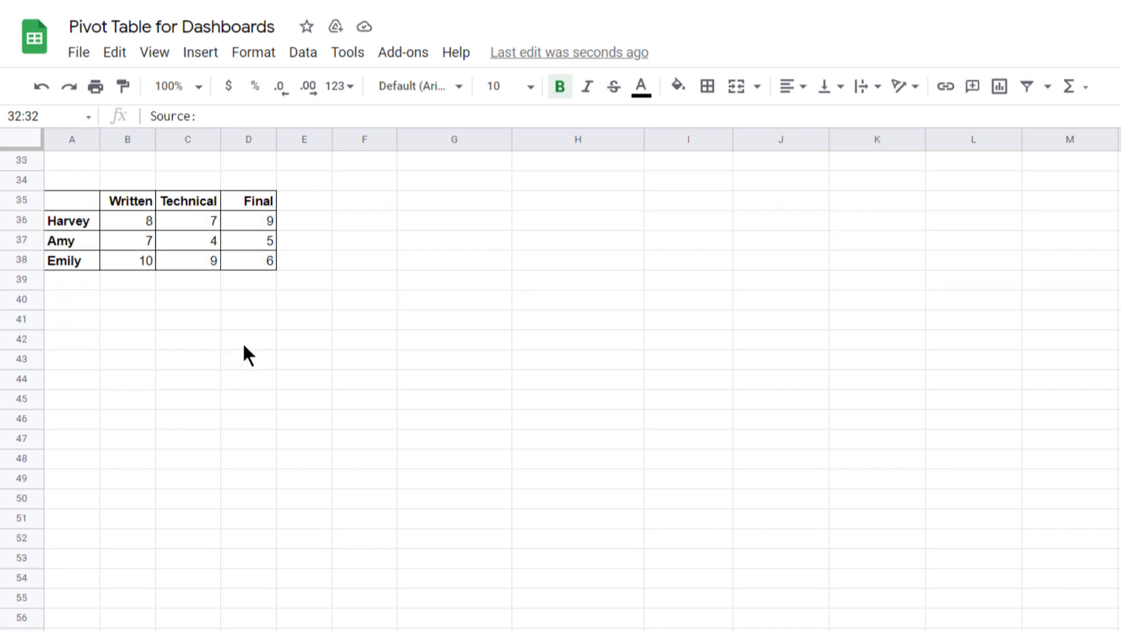
{"action": "scroll", "coordinate": [337, 324], "scroll_direction": "up", "scroll_amount": 2}
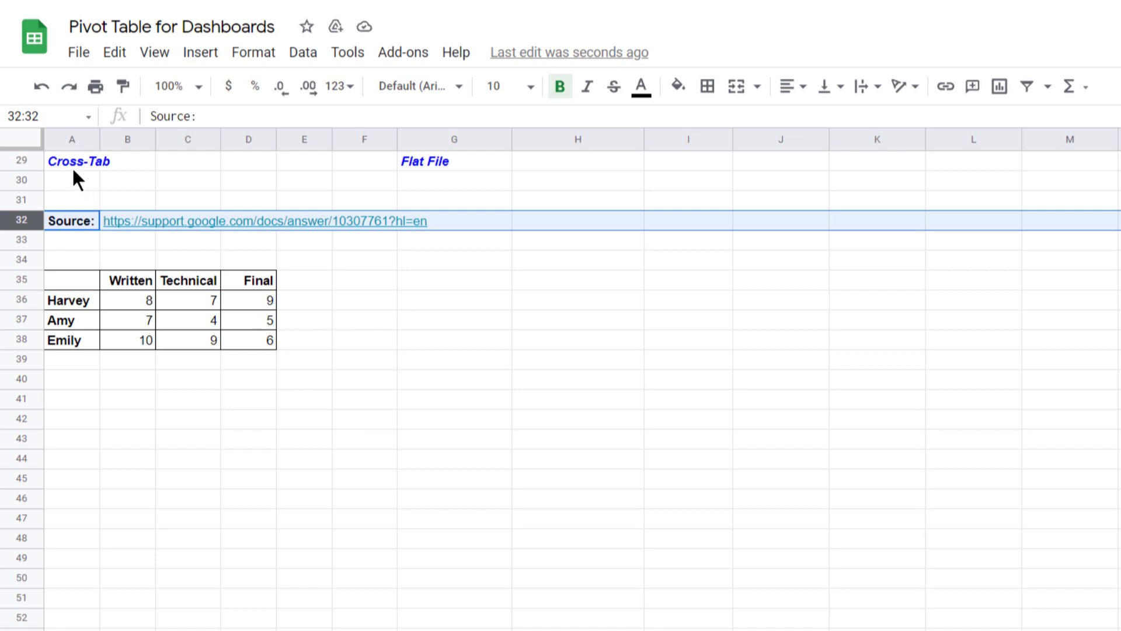
{"action": "mouse_move", "coordinate": [106, 282]}
{"action": "left_mouse_down"}
{"action": "mouse_move", "coordinate": [213, 297]}
{"action": "mouse_move", "coordinate": [250, 339]}
{"action": "left_mouse_up"}
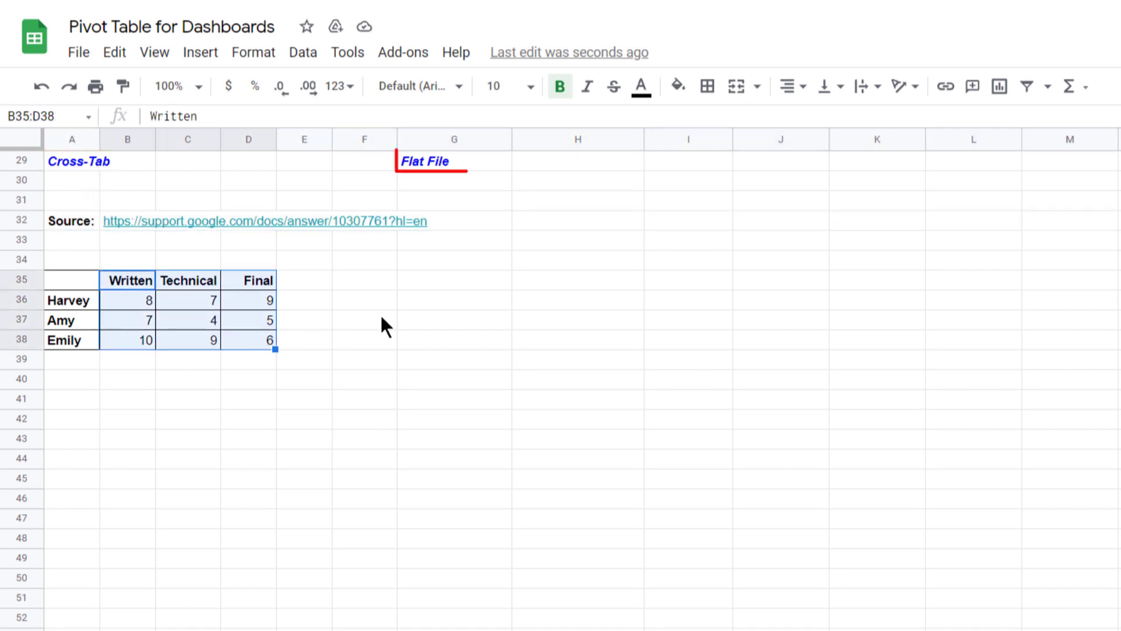
Start a formula in cell G35 that joins the row labels and column headers: =ARRAYFORMULA(A36:A38&"|"&B35:D35.
{"action": "left_click", "coordinate": [431, 283]}
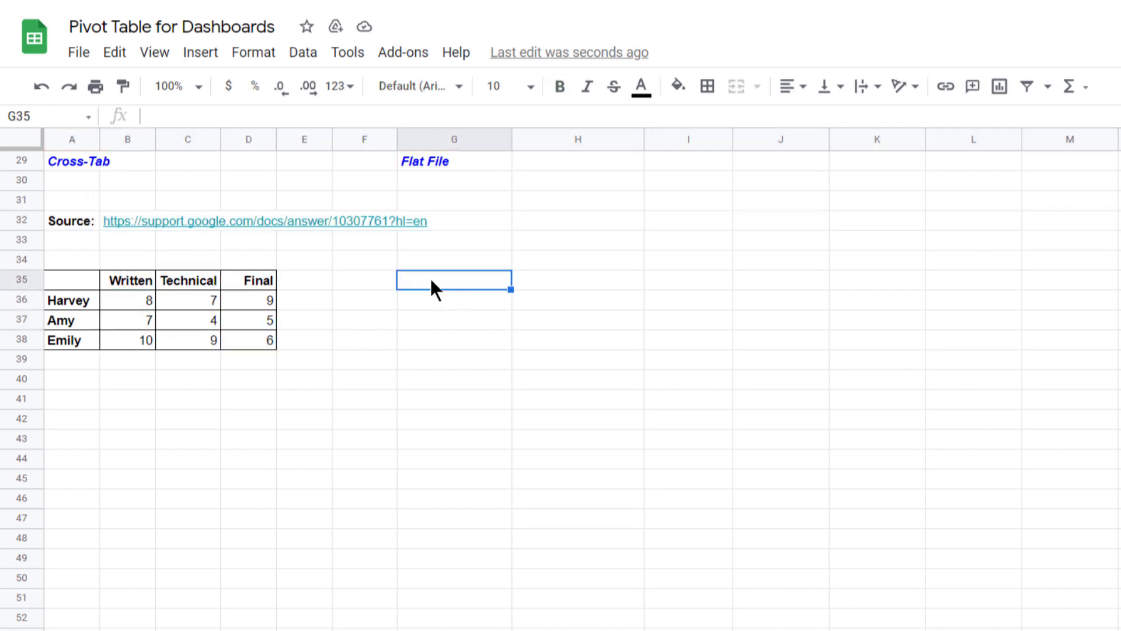
{"action": "type", "text": "=arra"}
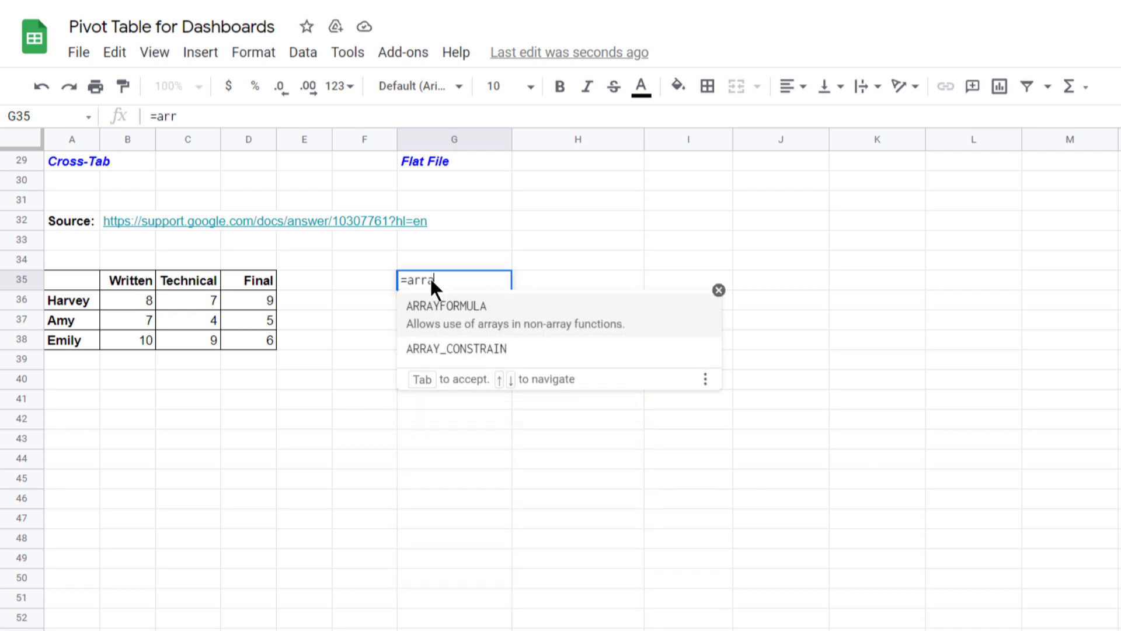
{"action": "type", "text": "y"}
{"action": "key", "text": "Tab"}
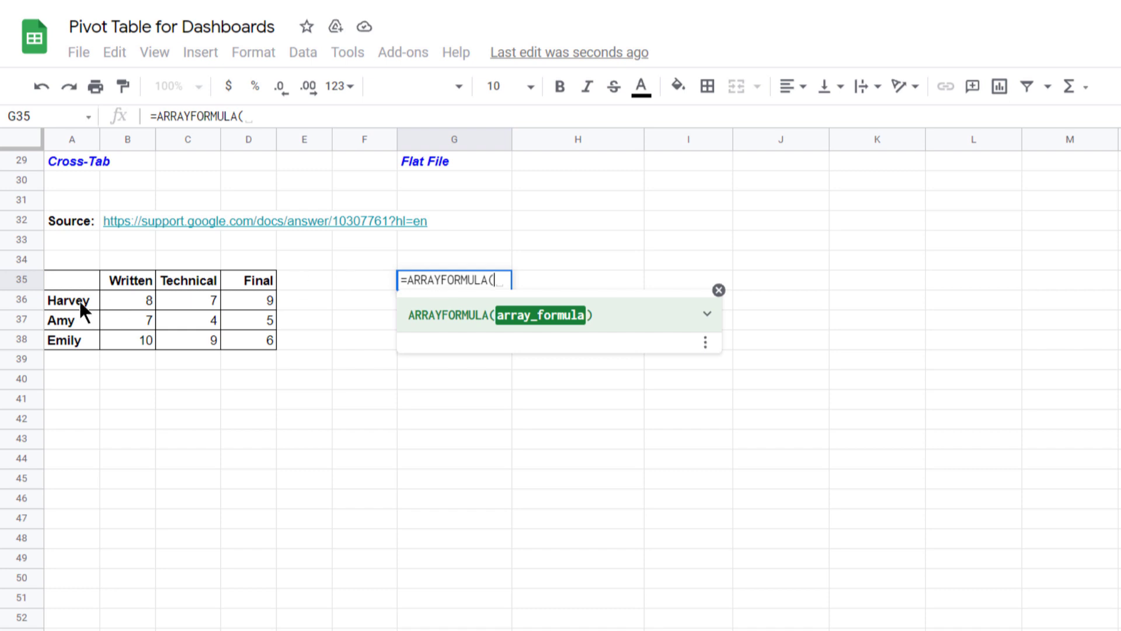
{"action": "left_click_drag", "start_coordinate": [79, 300], "coordinate": [76, 340]}
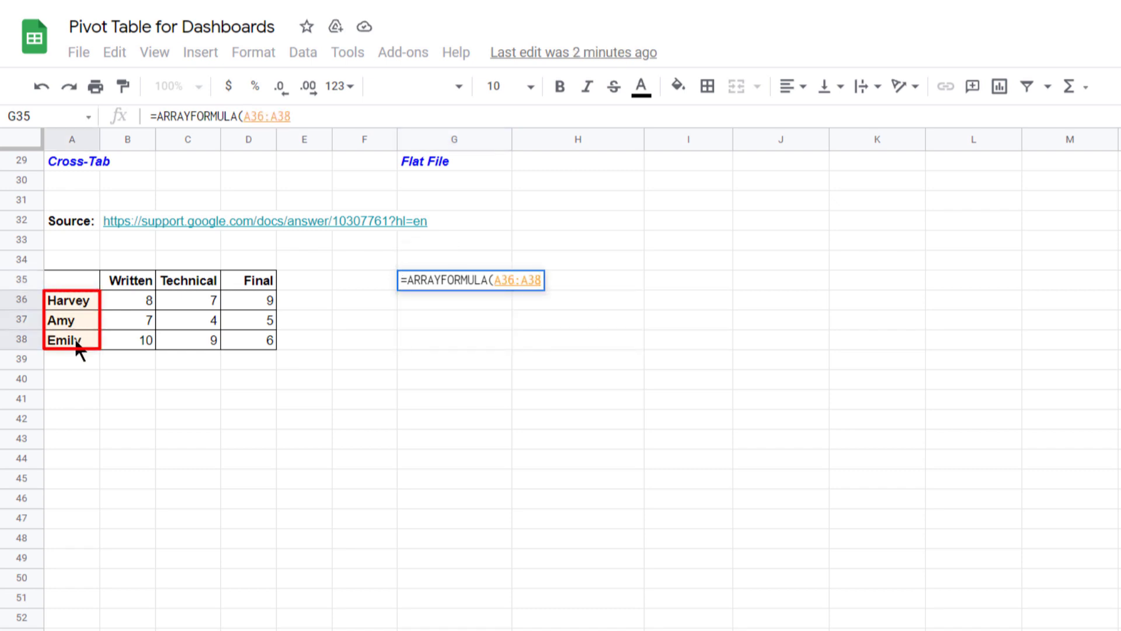
{"action": "type", "text": "&"}
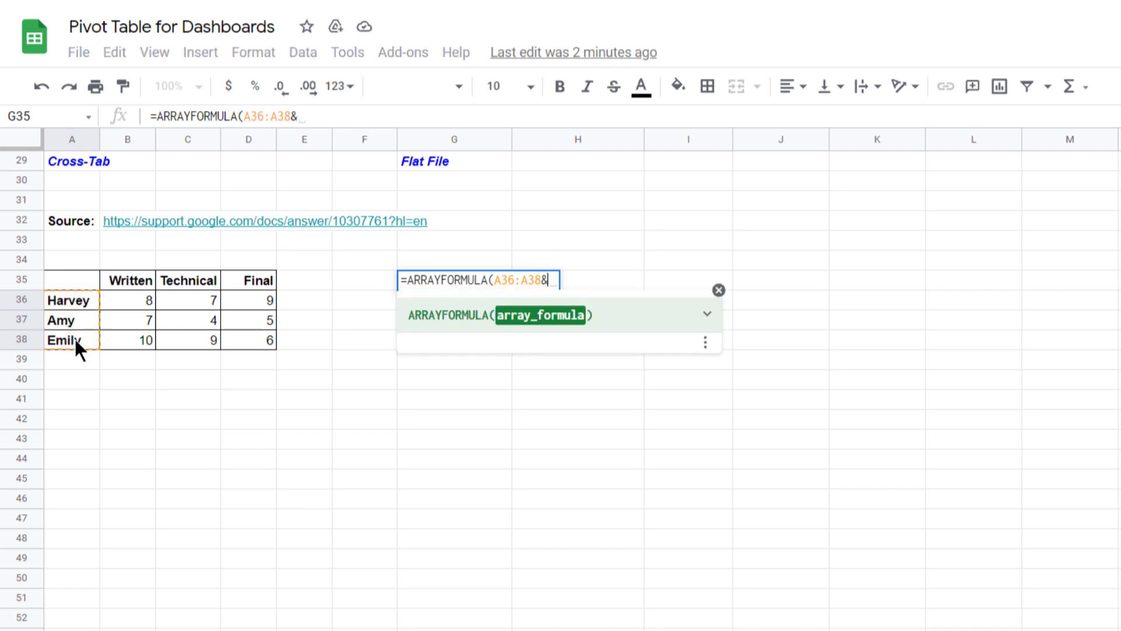
{"action": "type", "text": "\"|"}
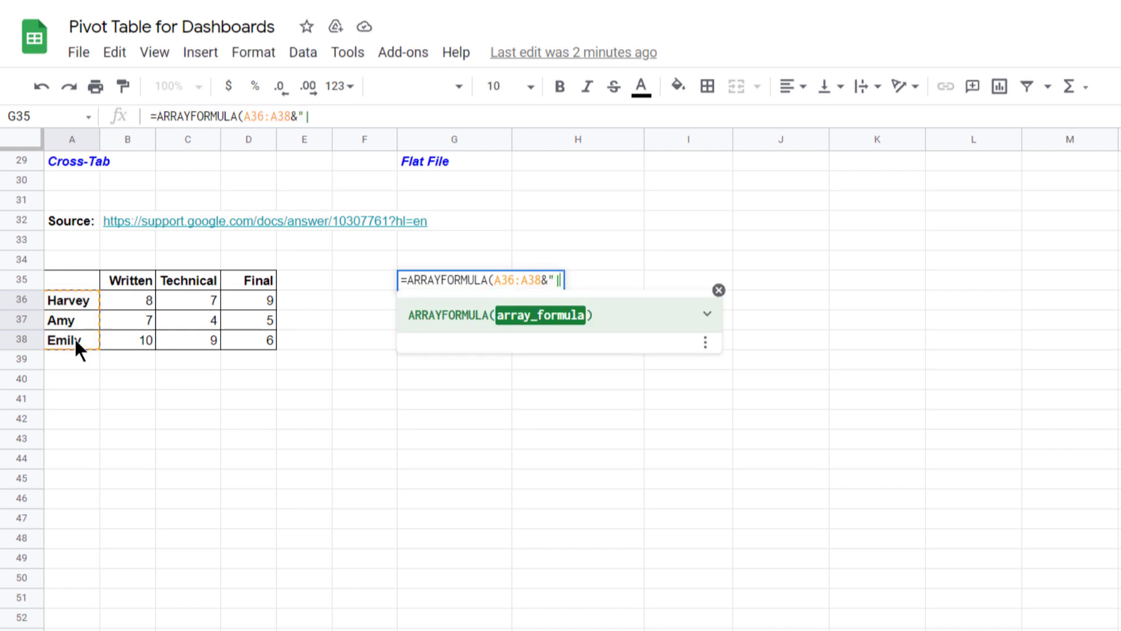
{"action": "type", "text": " \"&"}
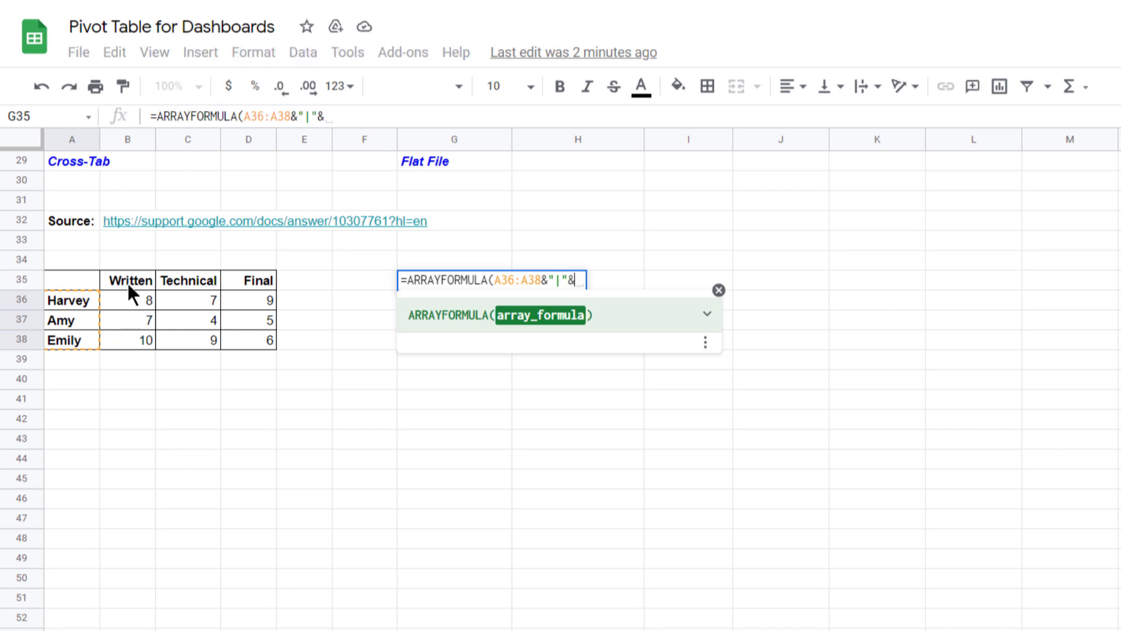
{"action": "left_click_drag", "start_coordinate": [127, 282], "coordinate": [252, 278]}
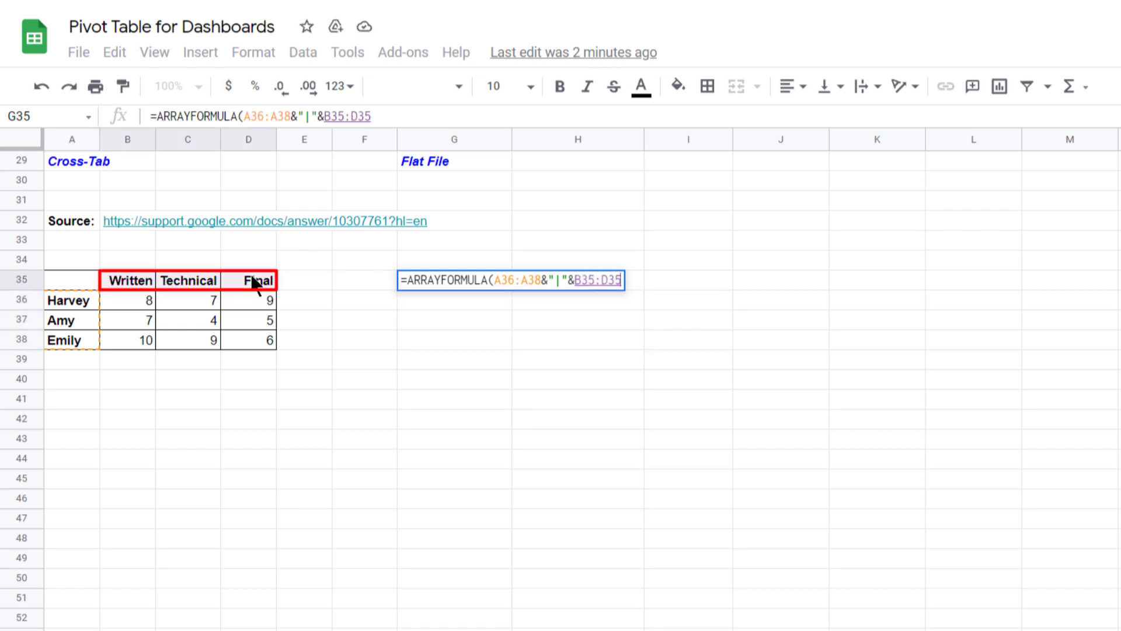
Append the copied &"|" separator and the scores to complete G35 as =ARRAYFORMULA(A36:A38&"|"&B35:D35&"|"&B36:D38).
{"action": "left_click_drag", "start_coordinate": [543, 282], "coordinate": [567, 283]}
{"action": "key", "text": "ctrl+c"}
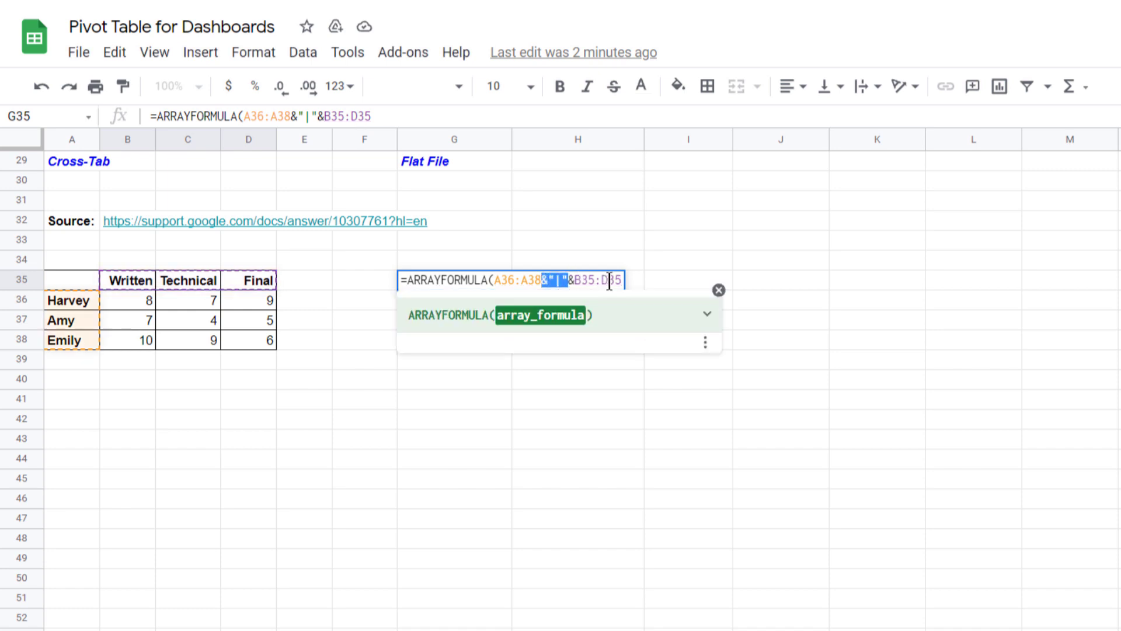
{"action": "left_click", "coordinate": [620, 281]}
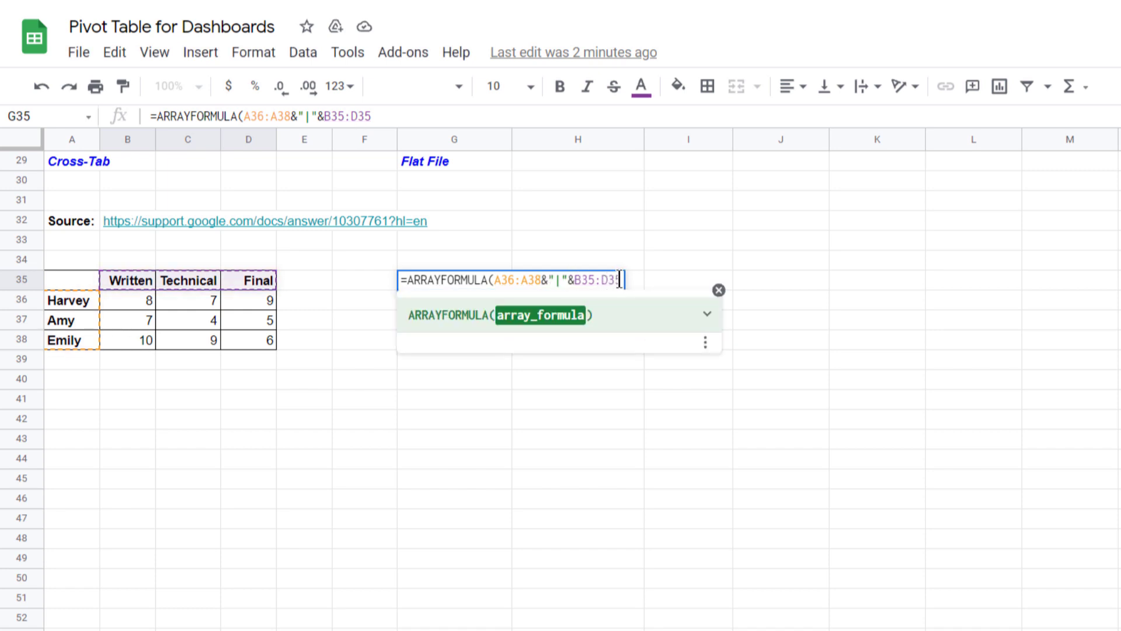
{"action": "key", "text": "ctrl+v"}
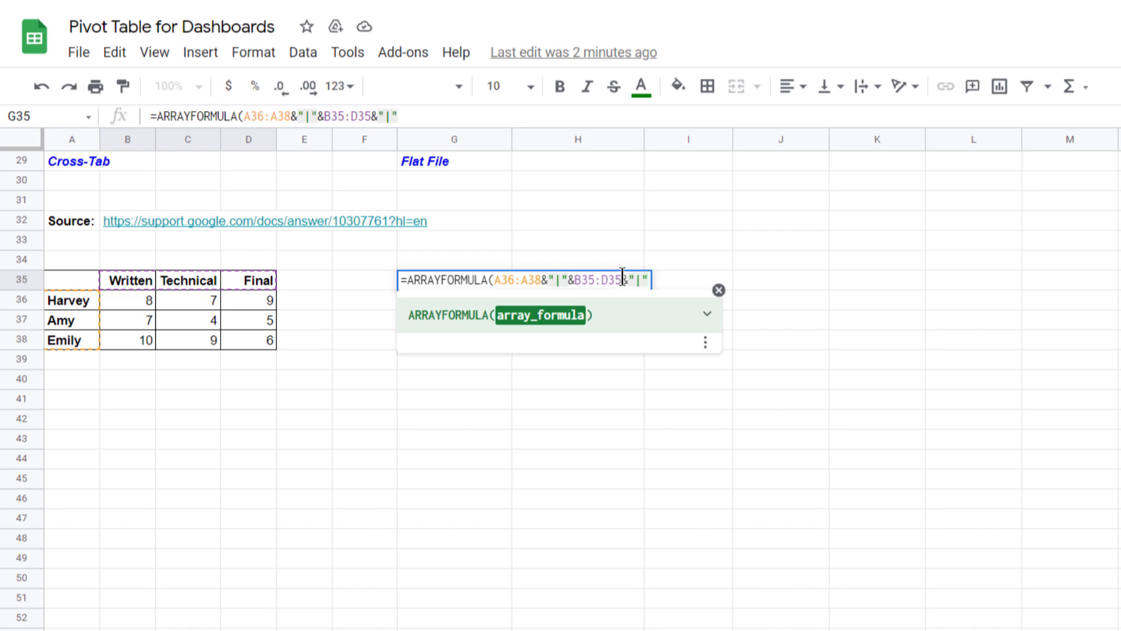
{"action": "left_click_drag", "start_coordinate": [623, 280], "coordinate": [651, 281]}
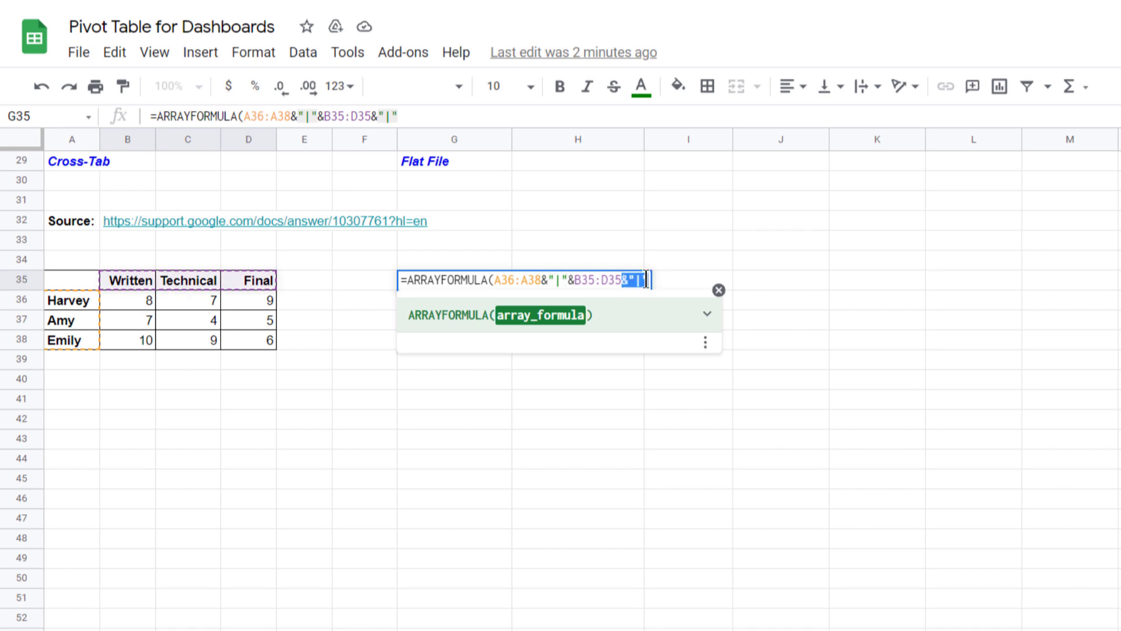
{"action": "left_click", "coordinate": [648, 278]}
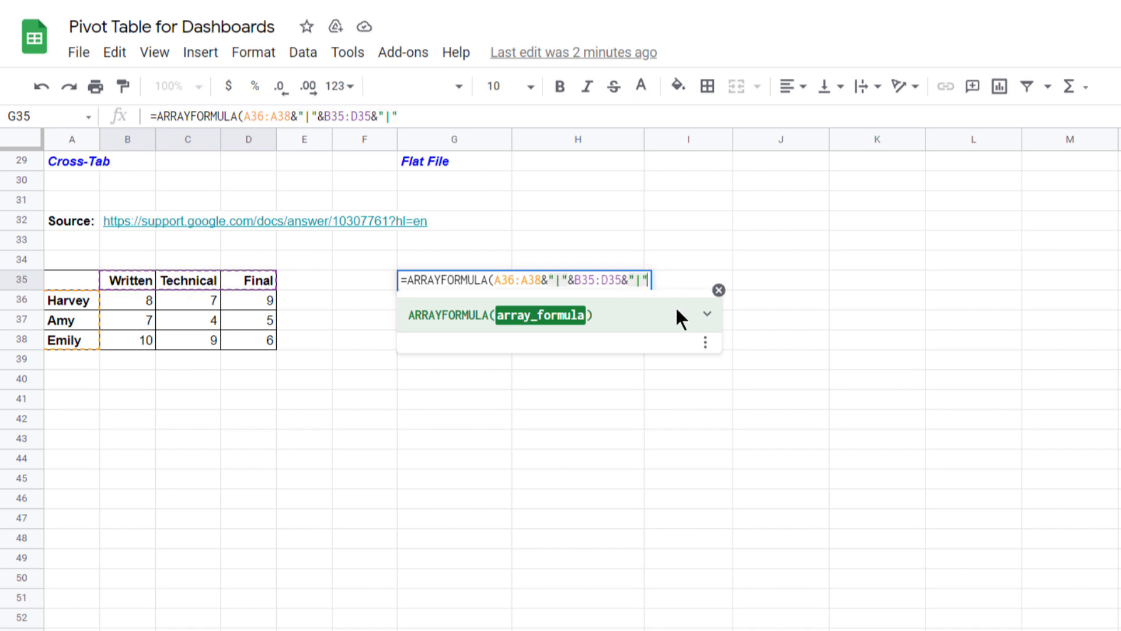
{"action": "type", "text": "&"}
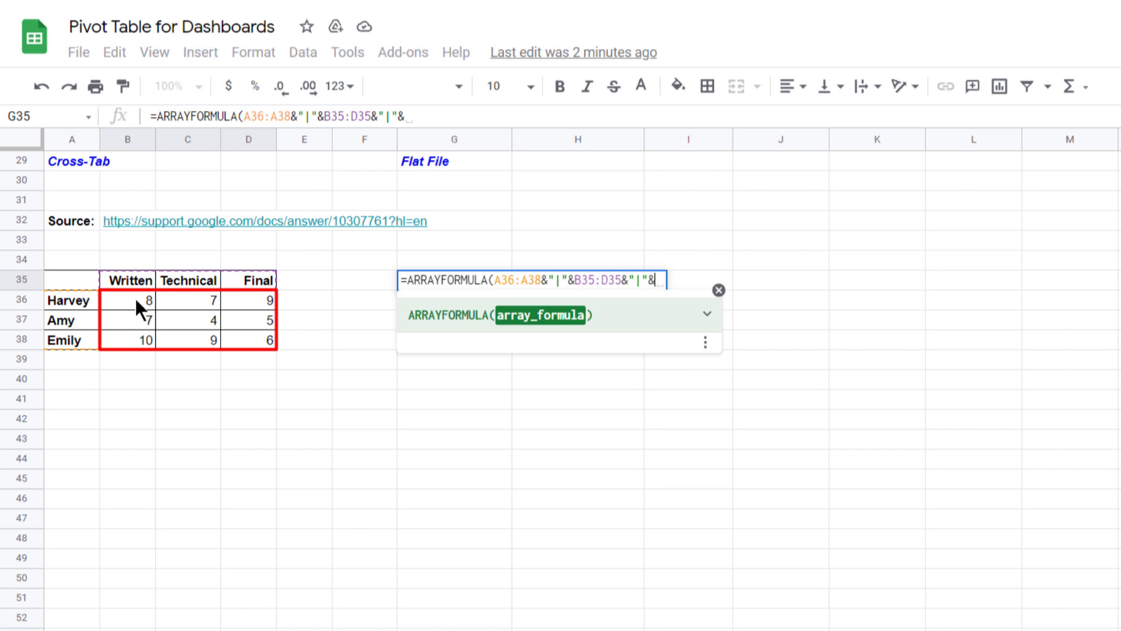
{"action": "left_click_drag", "start_coordinate": [136, 297], "coordinate": [250, 338]}
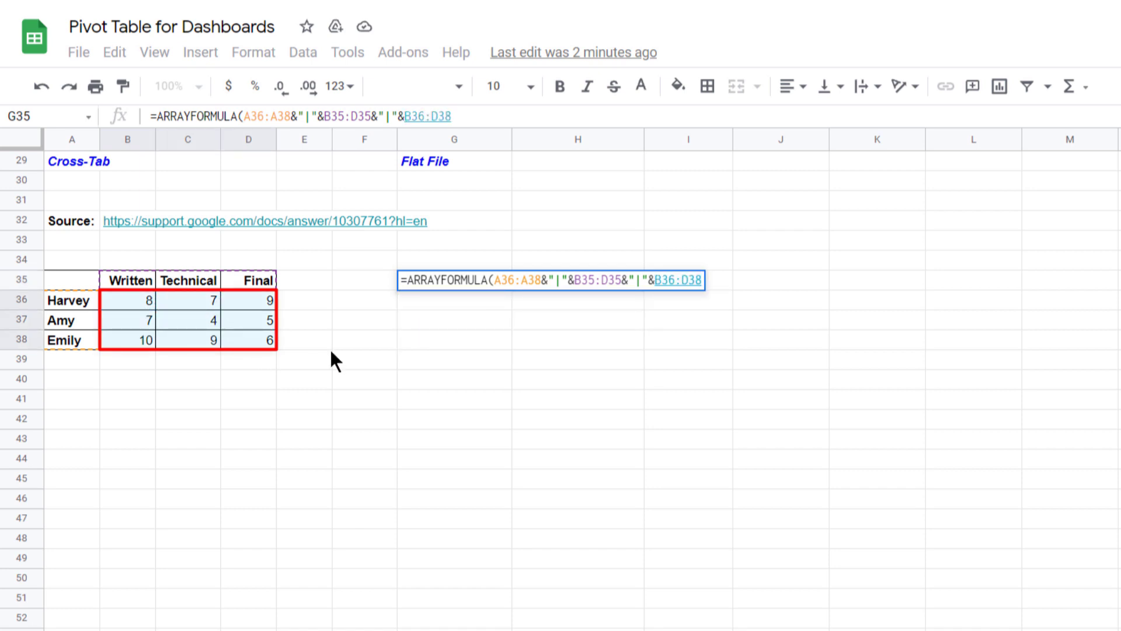
{"action": "type", "text": ")"}
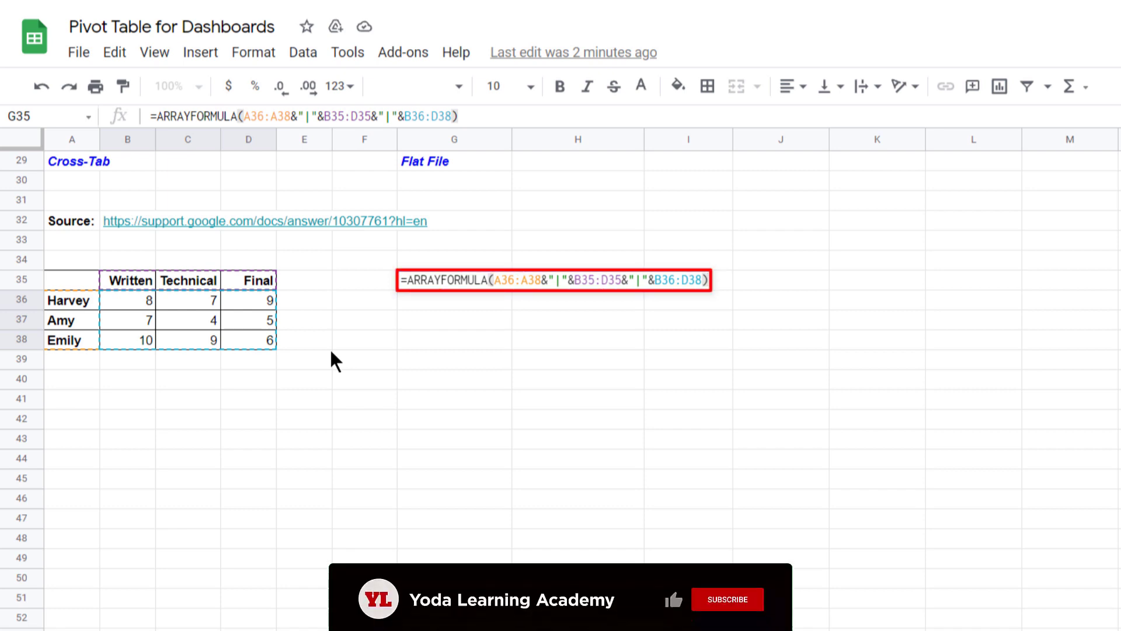
{"action": "key", "text": "Return"}
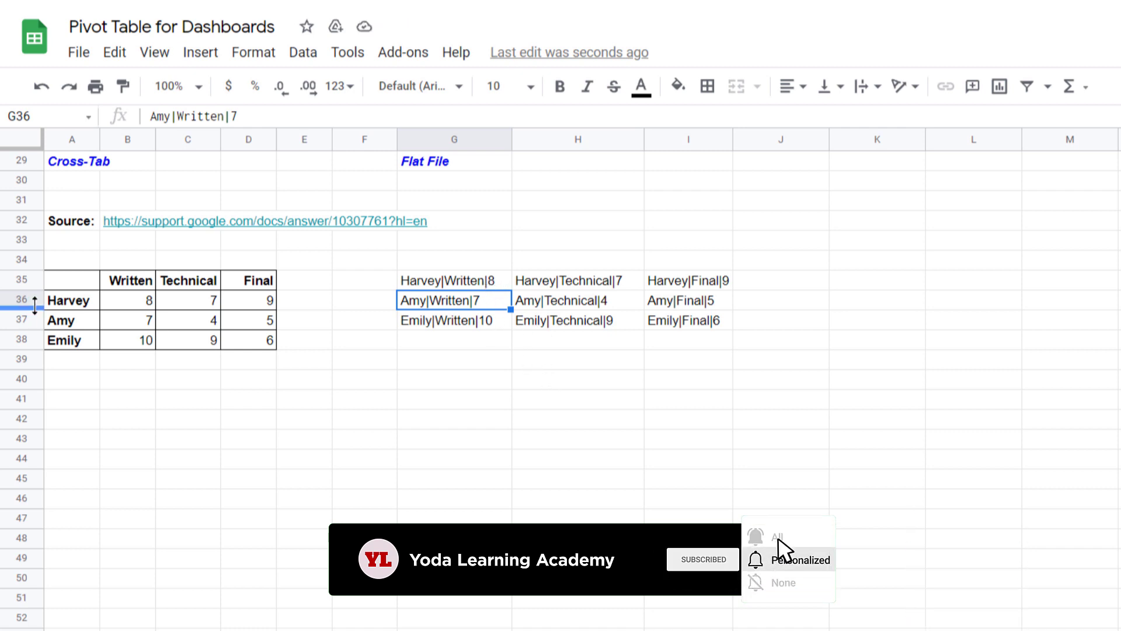
Compare the joined entries in G35 and H35 with the matching row label, column headers and scores in the cross-tab.
{"action": "left_click", "coordinate": [91, 296]}
{"action": "left_click", "coordinate": [140, 304]}
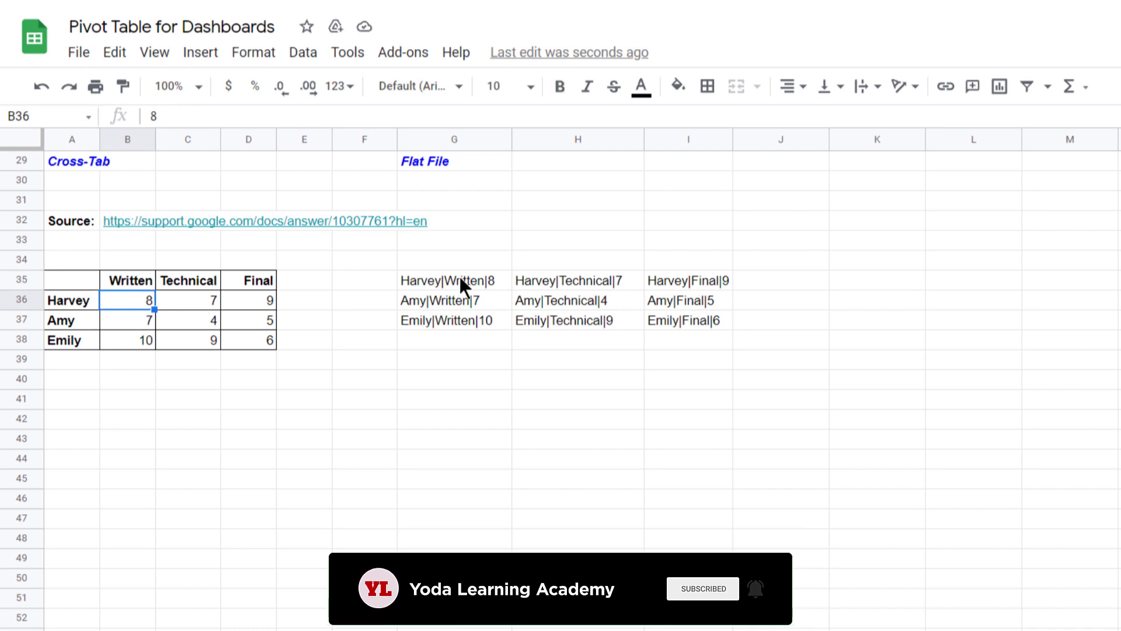
{"action": "left_click", "coordinate": [460, 277]}
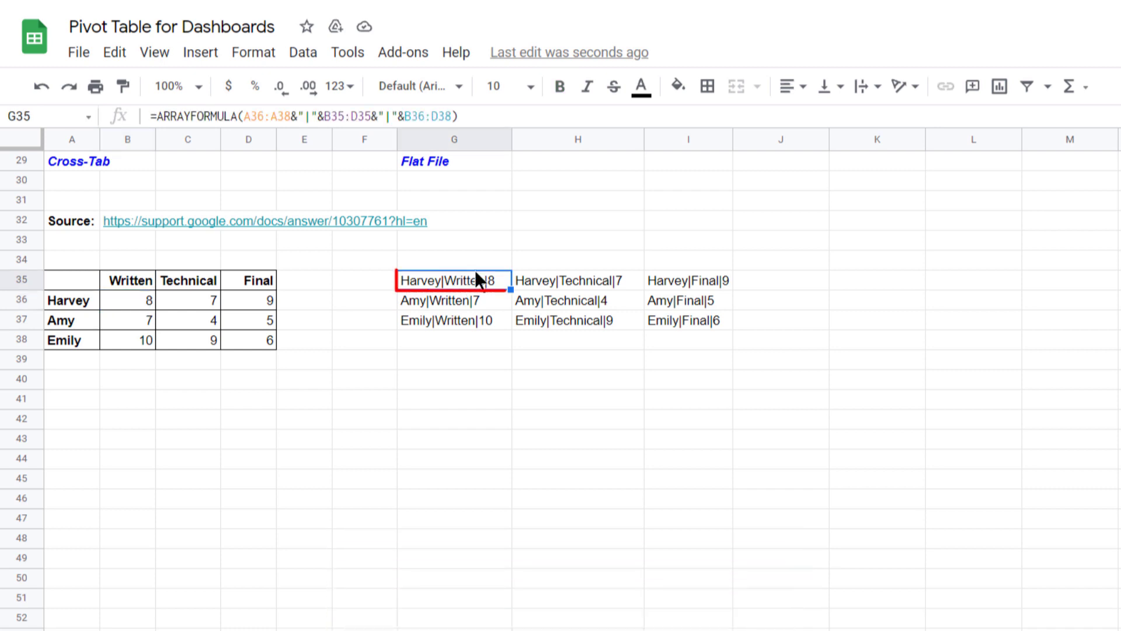
{"action": "left_click", "coordinate": [82, 302]}
{"action": "left_click", "coordinate": [189, 275]}
{"action": "left_click", "coordinate": [196, 297]}
{"action": "left_click", "coordinate": [557, 281]}
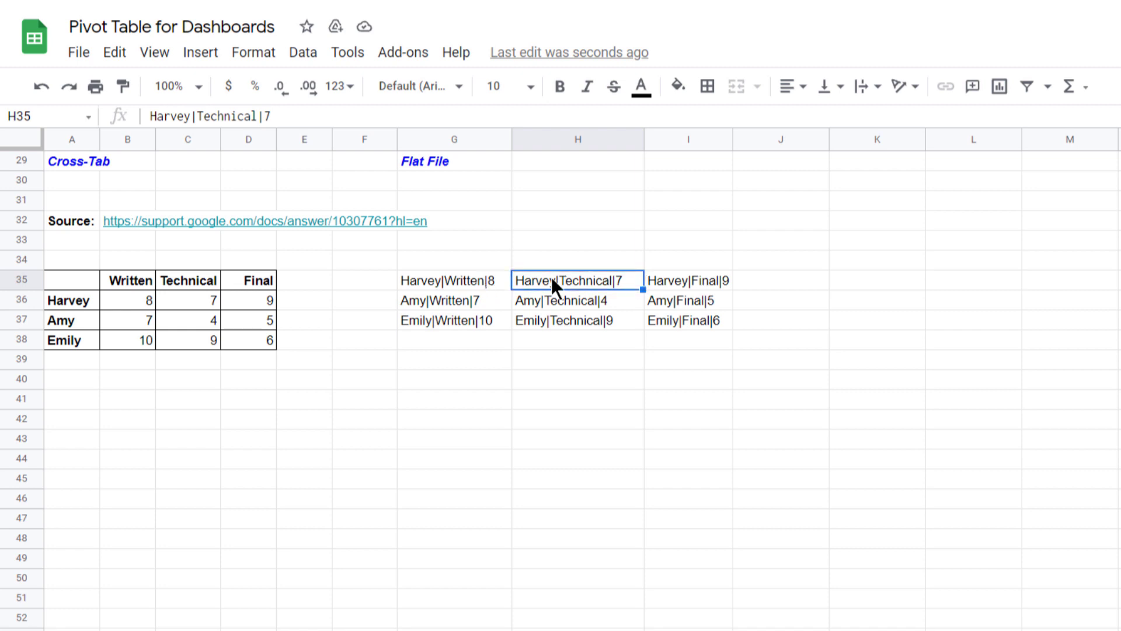
Examine the joined entries in columns H and G and the empty cells below G35 where they could be stacked.
{"action": "left_click_drag", "start_coordinate": [551, 277], "coordinate": [549, 317]}
{"action": "key", "text": "ctrl+c"}
{"action": "left_click_drag", "start_coordinate": [430, 342], "coordinate": [454, 457]}
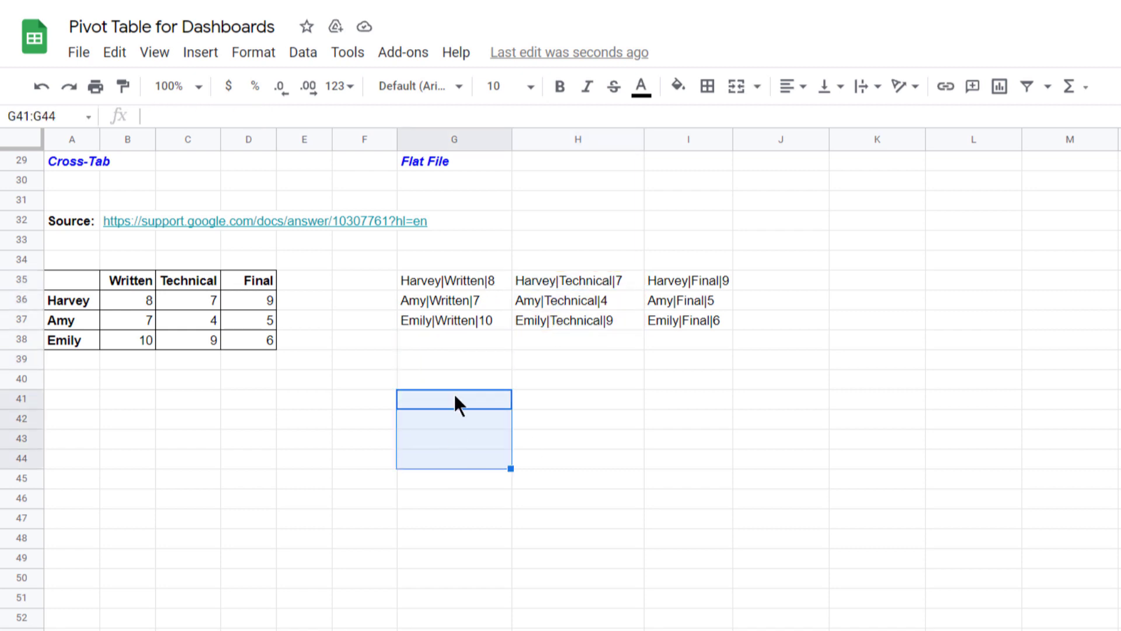
{"action": "left_click_drag", "start_coordinate": [456, 272], "coordinate": [436, 471]}
{"action": "left_click", "coordinate": [415, 282]}
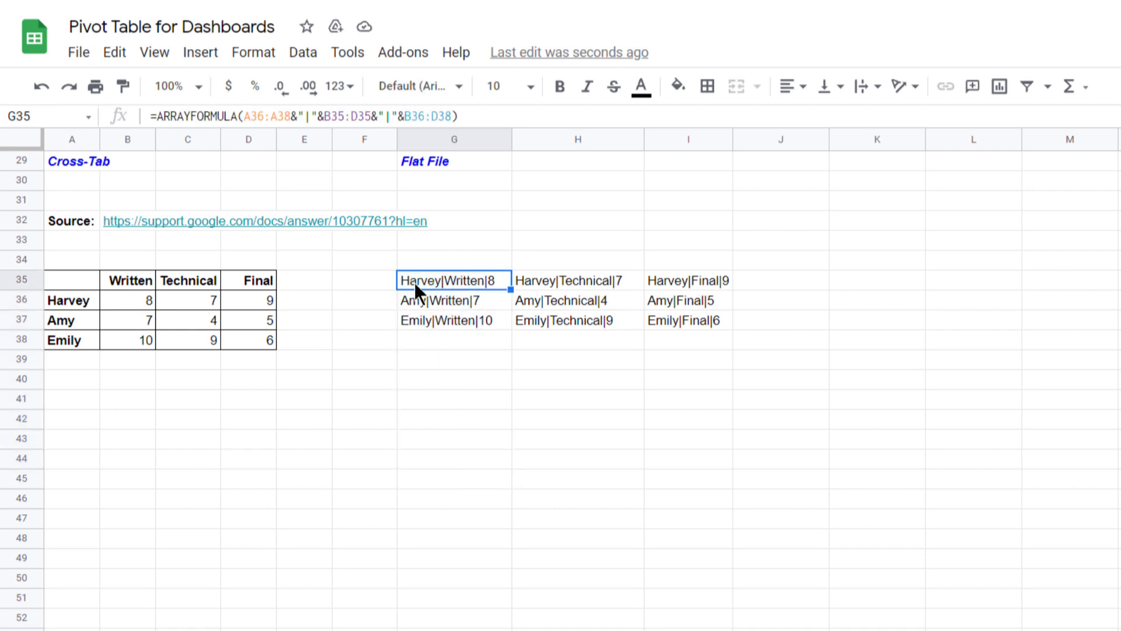
Consult the FLATTEN help page and wrap G35's joined ranges in FLATTEN: =ARRAYFORMULA(flatten(A36:A38&"|"&B35:D35&"|"&B36:D38)).
{"action": "double_click", "coordinate": [414, 282]}
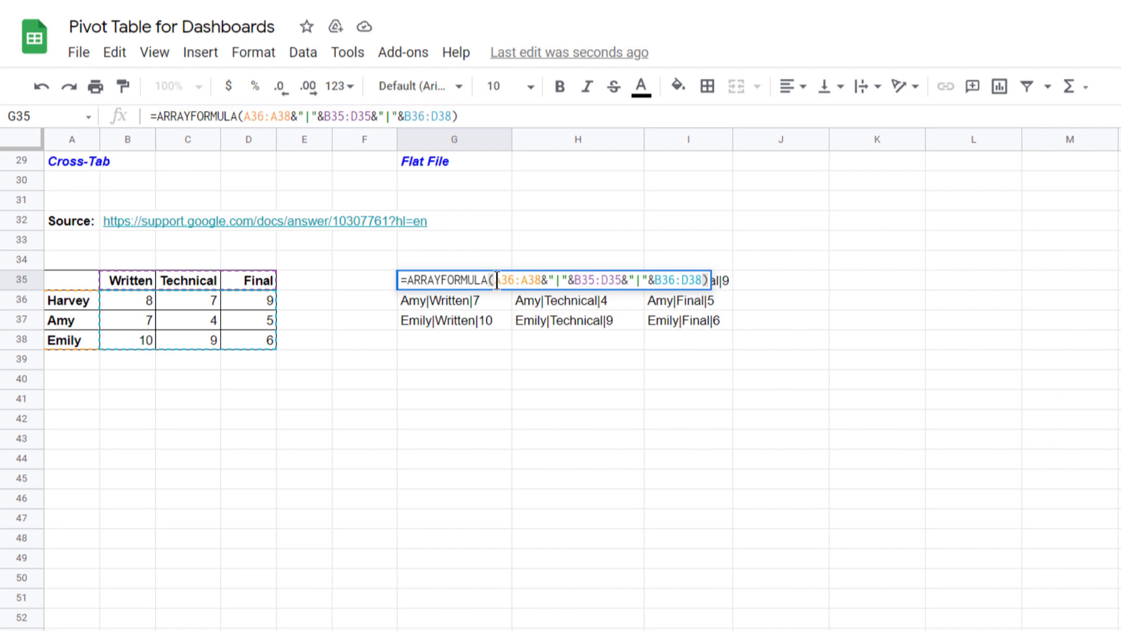
{"action": "left_click", "coordinate": [496, 281]}
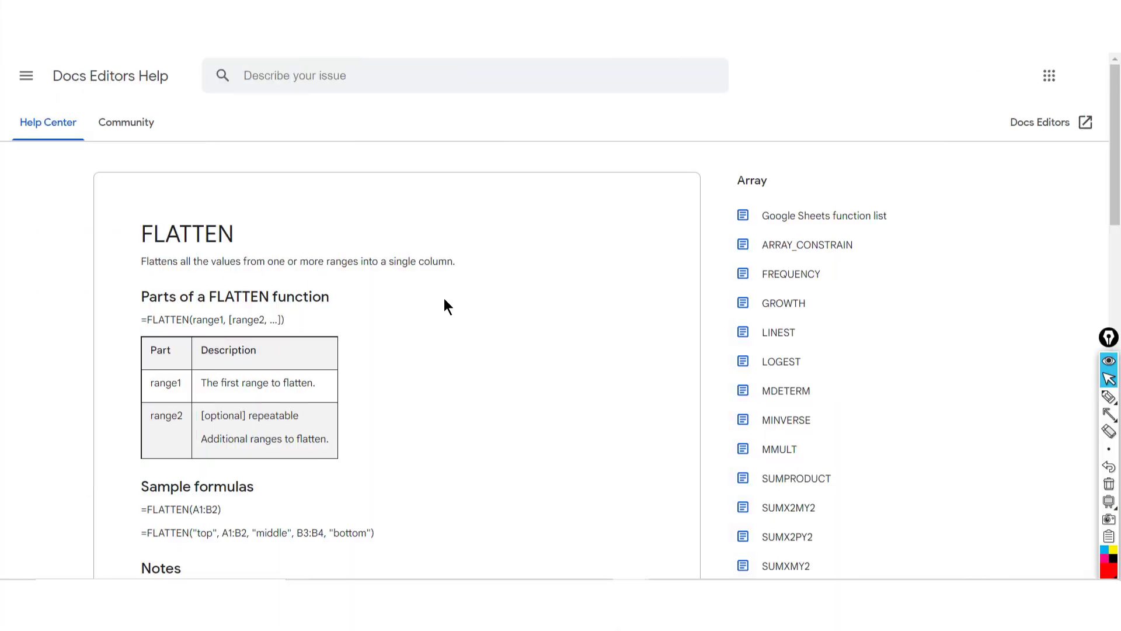
{"action": "scroll", "coordinate": [444, 299], "scroll_direction": "down", "scroll_amount": 3}
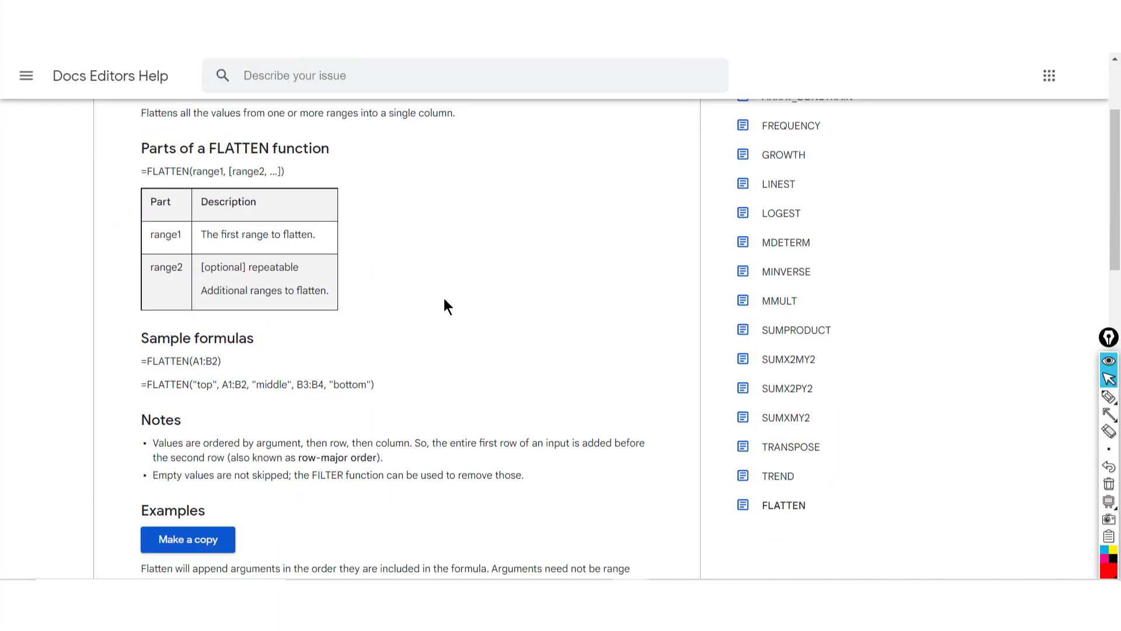
{"action": "scroll", "coordinate": [443, 297], "scroll_direction": "down", "scroll_amount": 10}
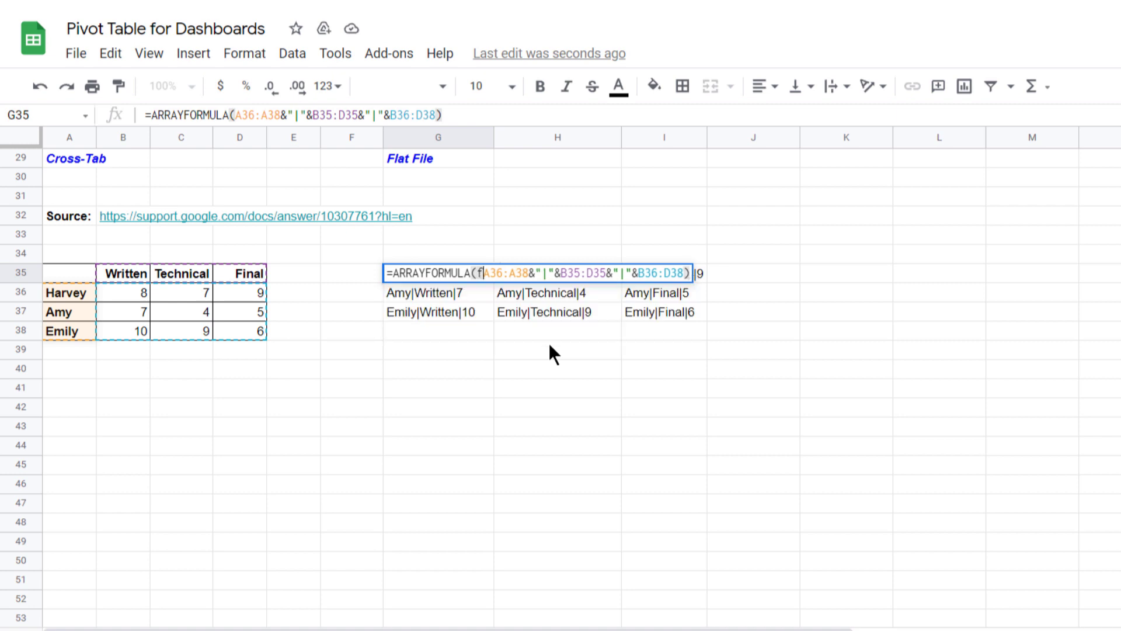
{"action": "type", "text": "flatten("}
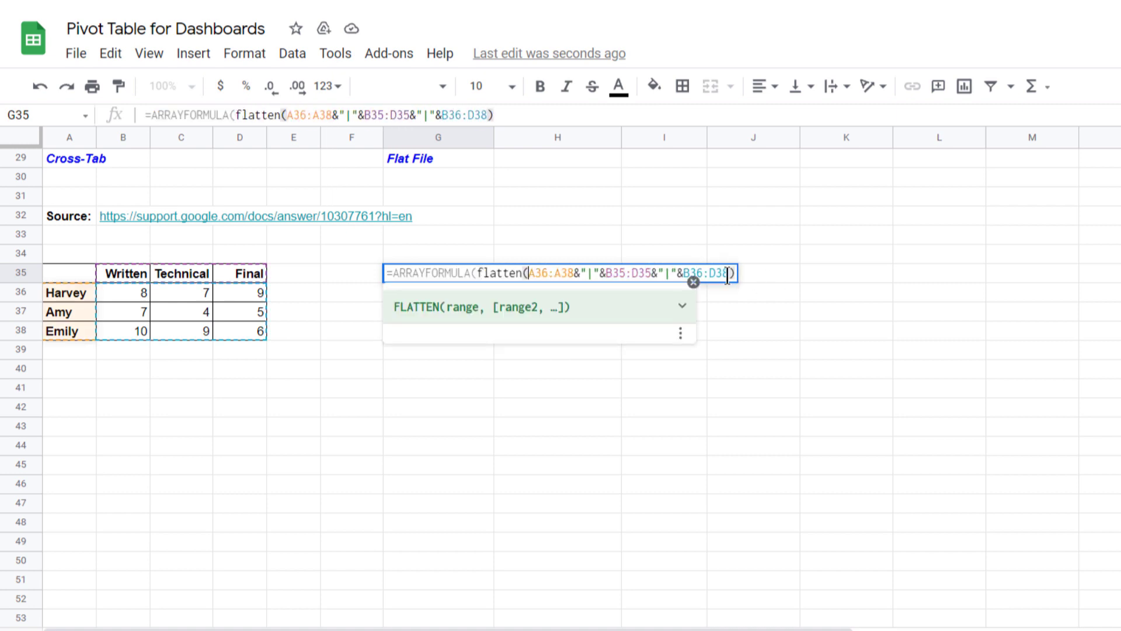
{"action": "type", "text": ")"}
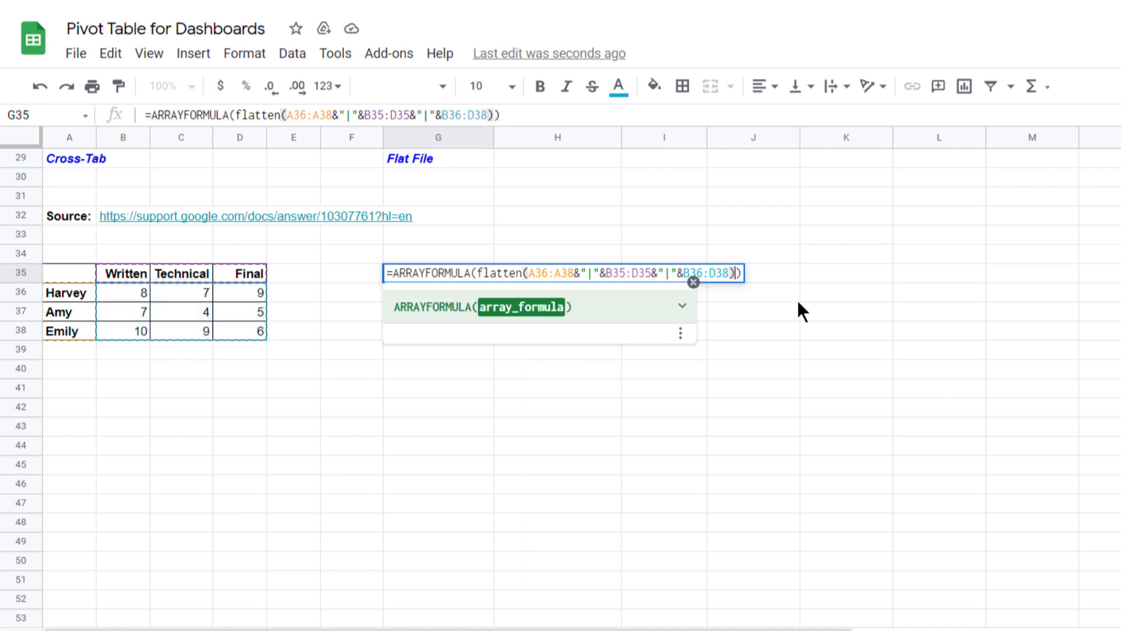
{"action": "key", "text": "Return"}
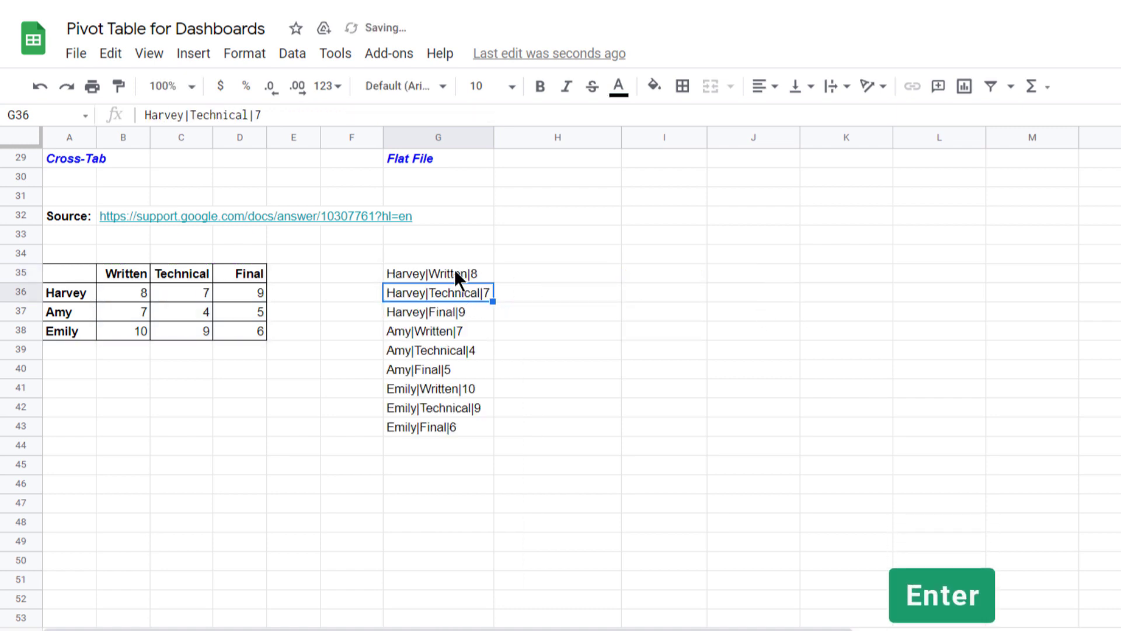
Inspect the flattened entries in G35:G43 and the empty columns beside them.
{"action": "left_click", "coordinate": [454, 269]}
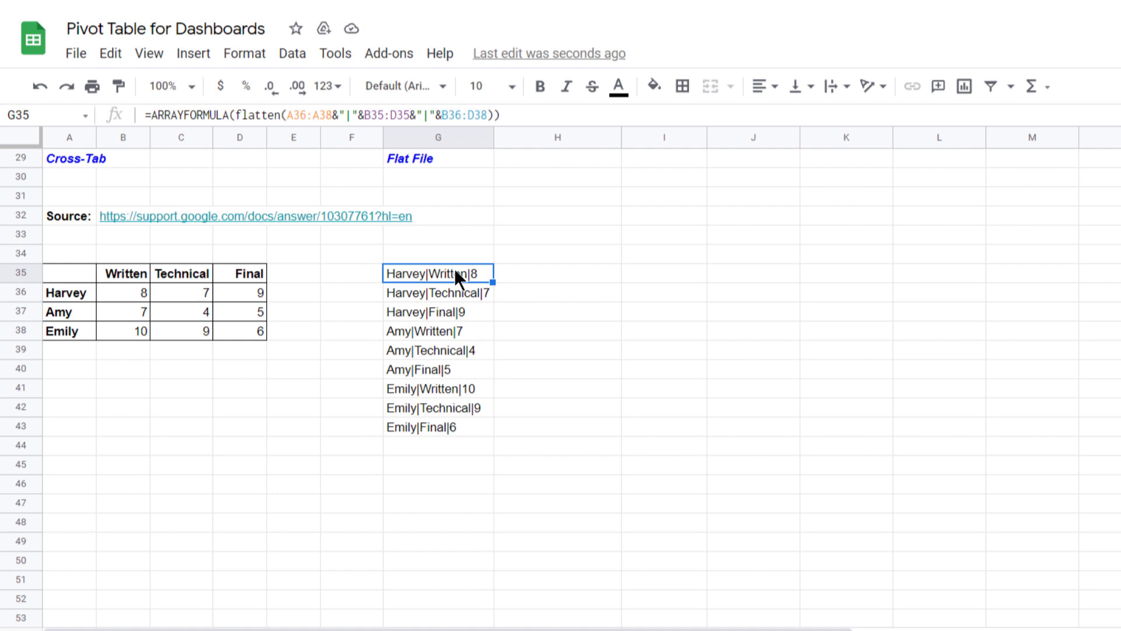
{"action": "left_click_drag", "start_coordinate": [454, 268], "coordinate": [426, 432]}
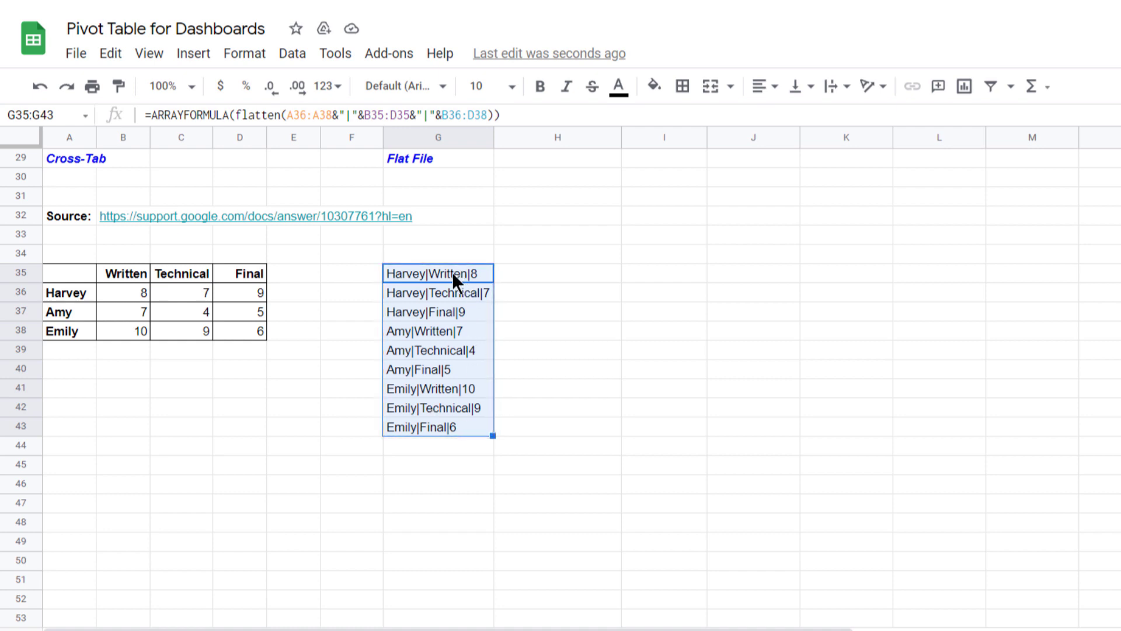
{"action": "left_click_drag", "start_coordinate": [451, 272], "coordinate": [716, 425]}
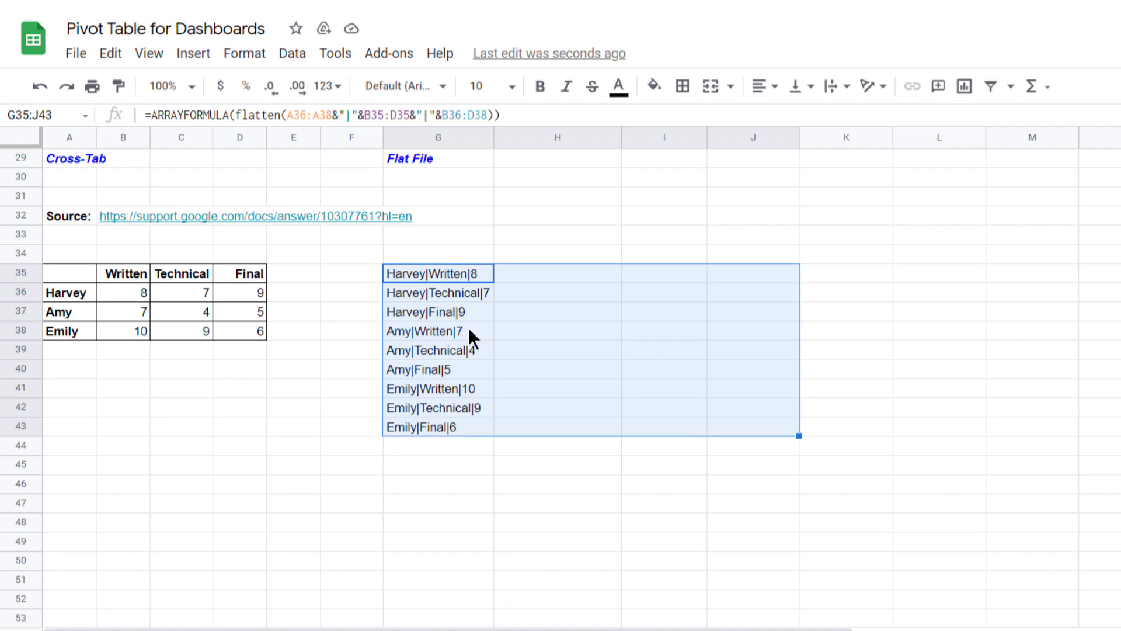
Wrap the FLATTEN call in G35 in SPLIT with the "|" delimiter: =ARRAYFORMULA(split(flatten(A36:A38&"|"&B35:D35&"|"&B36:D38),"|")).
{"action": "double_click", "coordinate": [408, 271]}
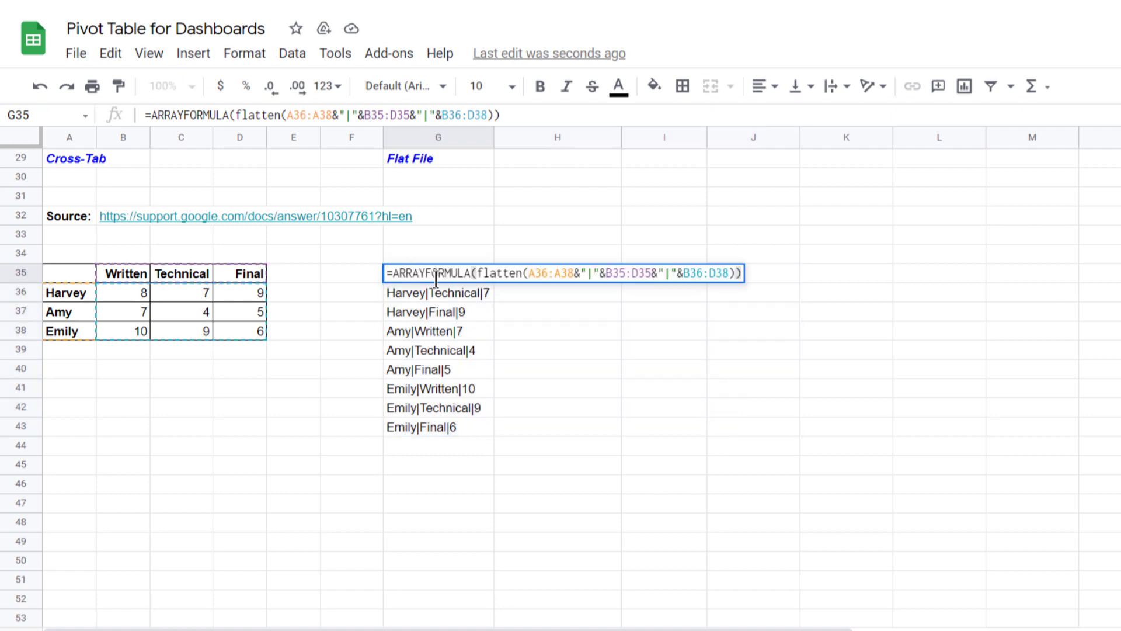
{"action": "left_click", "coordinate": [477, 273]}
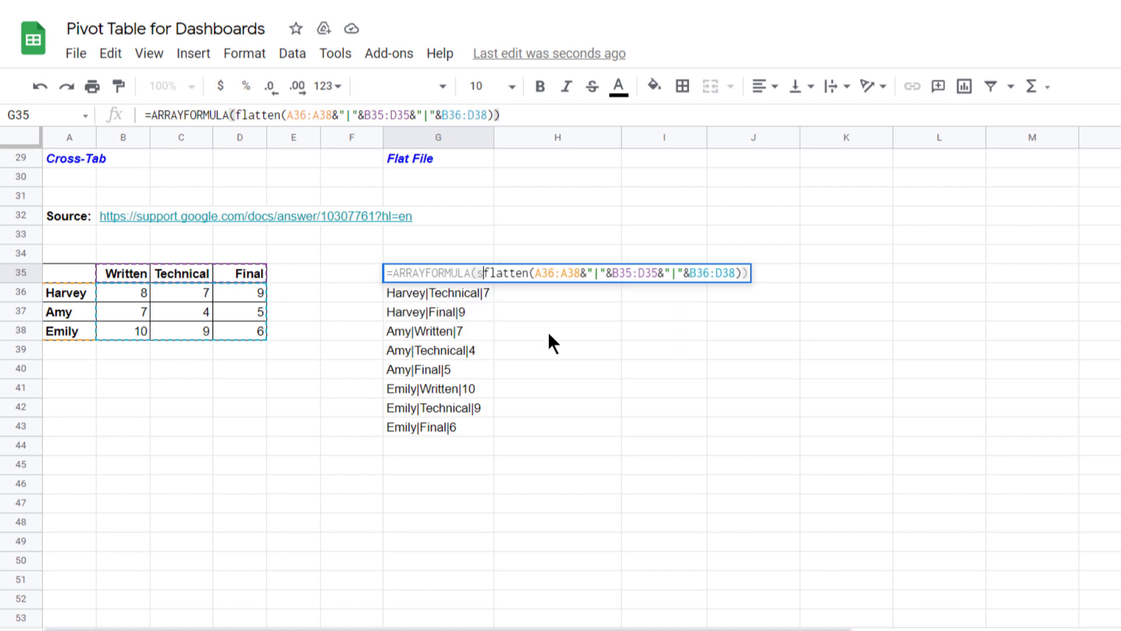
{"action": "type", "text": "split("}
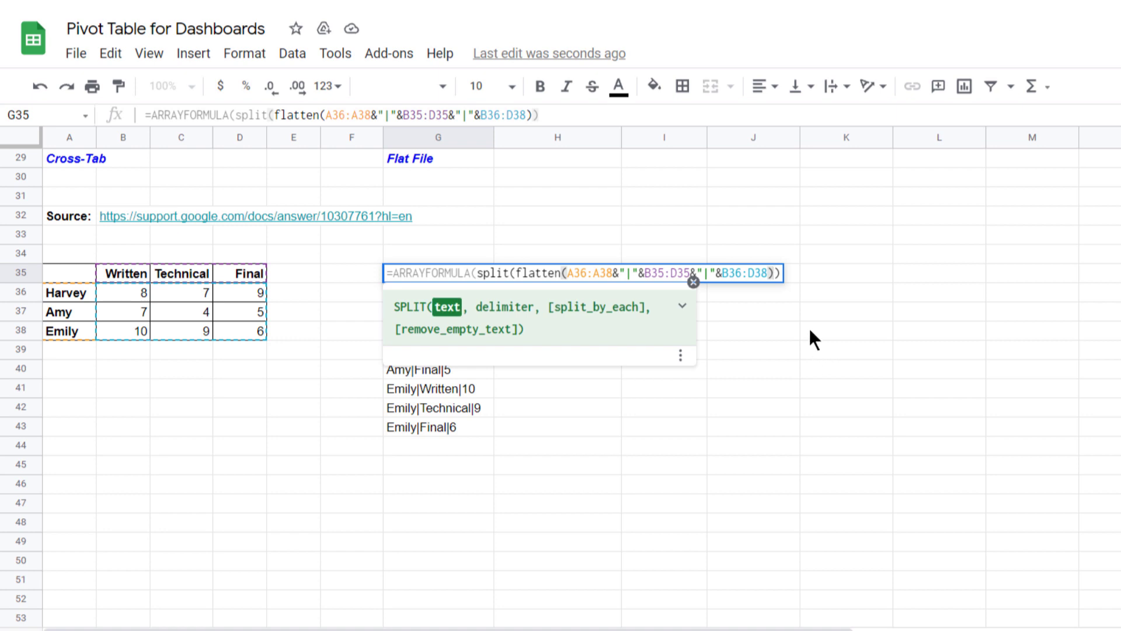
{"action": "type", "text": ","}
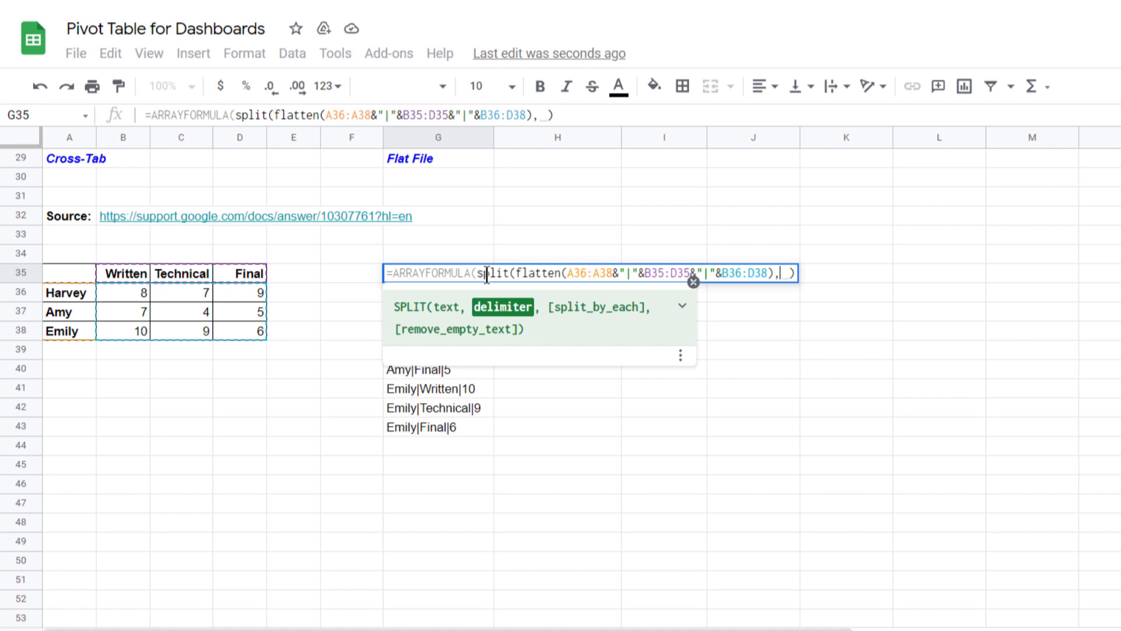
{"action": "key", "text": "BackSpace"}
{"action": "type", "text": "\"|"}
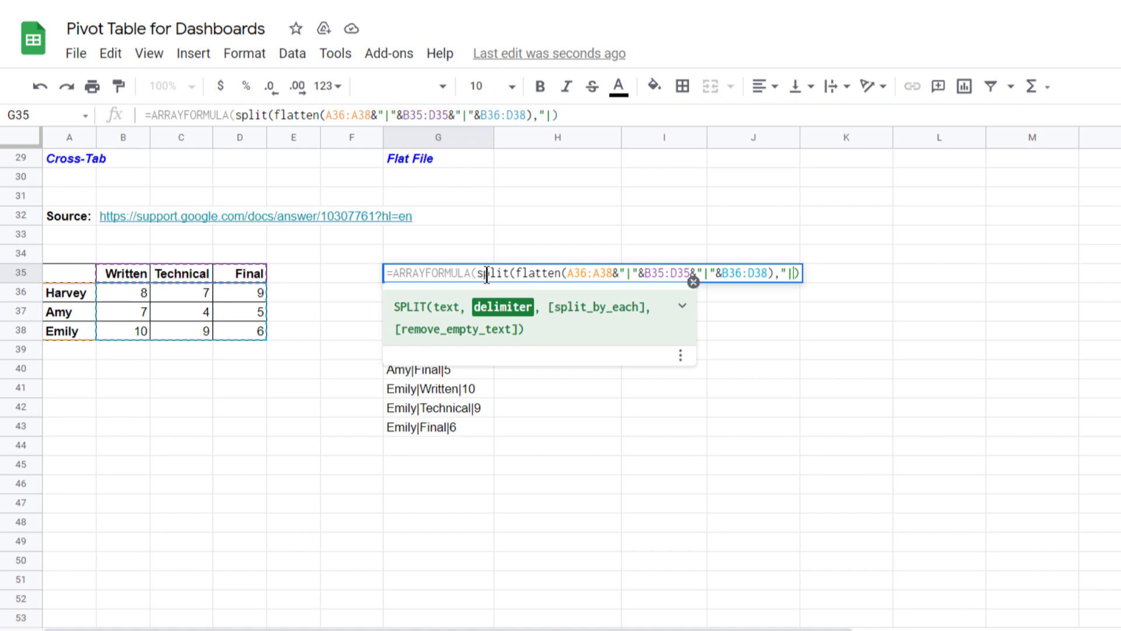
{"action": "type", "text": "\""}
{"action": "key", "text": "Return"}
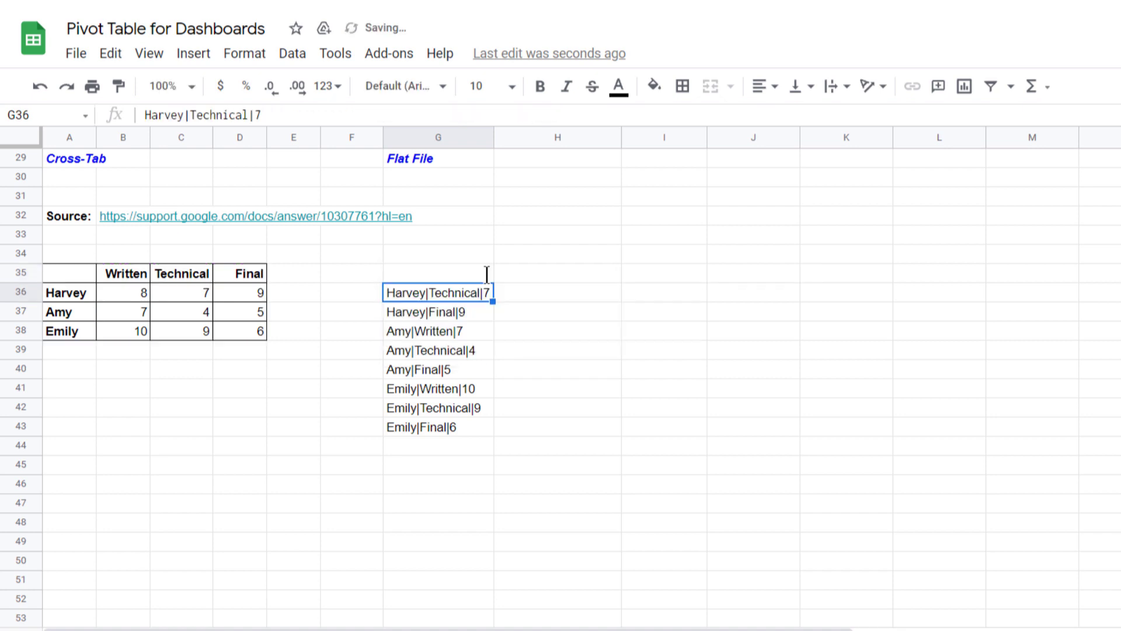
Review the complete G35 formula and compare the cross-tab in A35:D38 with the flat list in G35:I43.
{"action": "left_click", "coordinate": [451, 268]}
{"action": "double_click", "coordinate": [450, 268]}
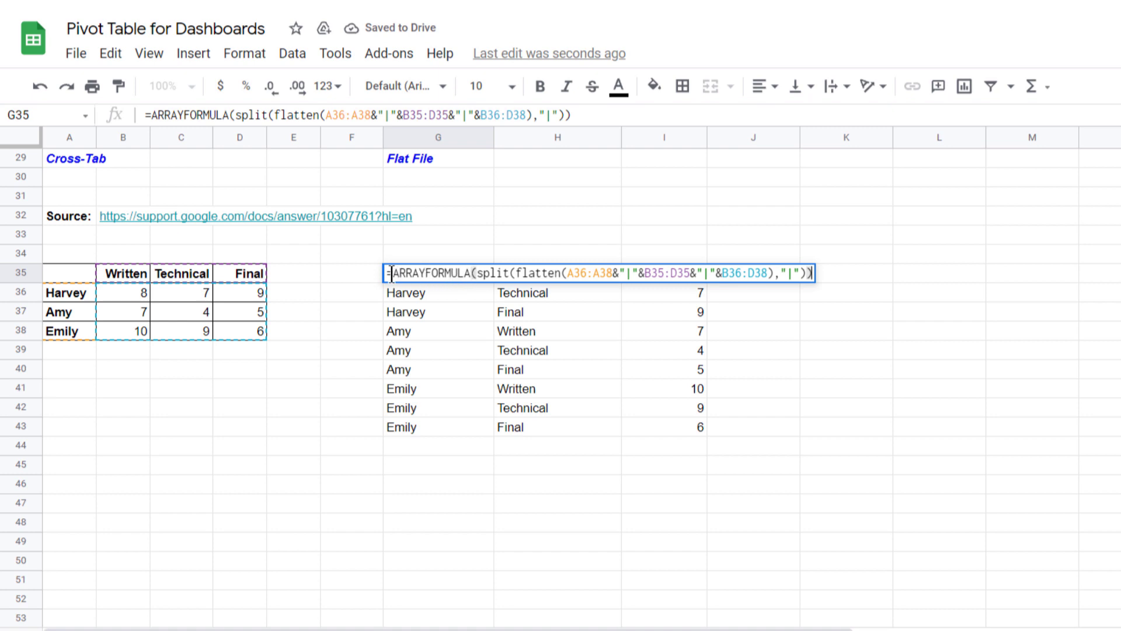
{"action": "left_click_drag", "start_coordinate": [391, 273], "coordinate": [798, 271]}
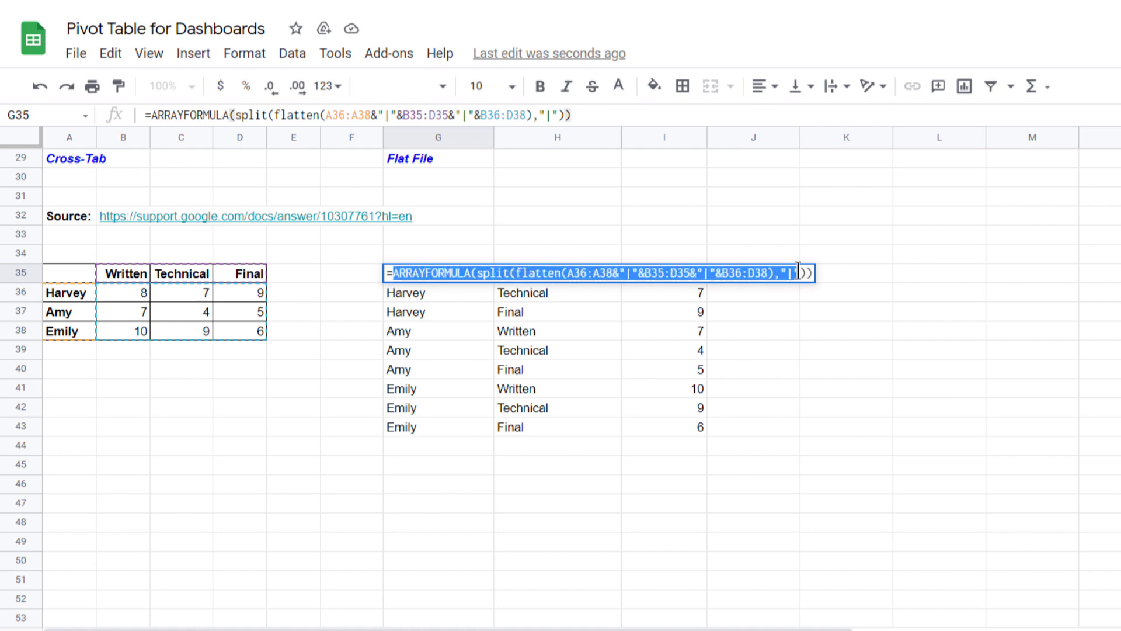
{"action": "key", "text": "Escape"}
{"action": "left_click", "coordinate": [489, 335]}
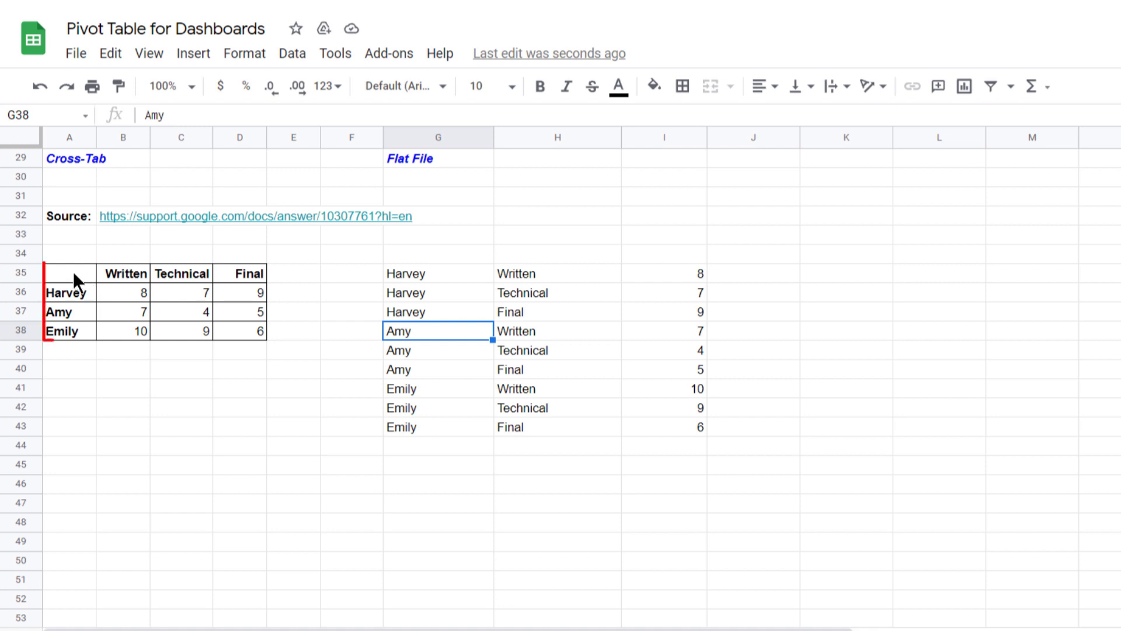
{"action": "left_click_drag", "start_coordinate": [73, 271], "coordinate": [250, 333]}
{"action": "left_click_drag", "start_coordinate": [403, 275], "coordinate": [691, 432]}
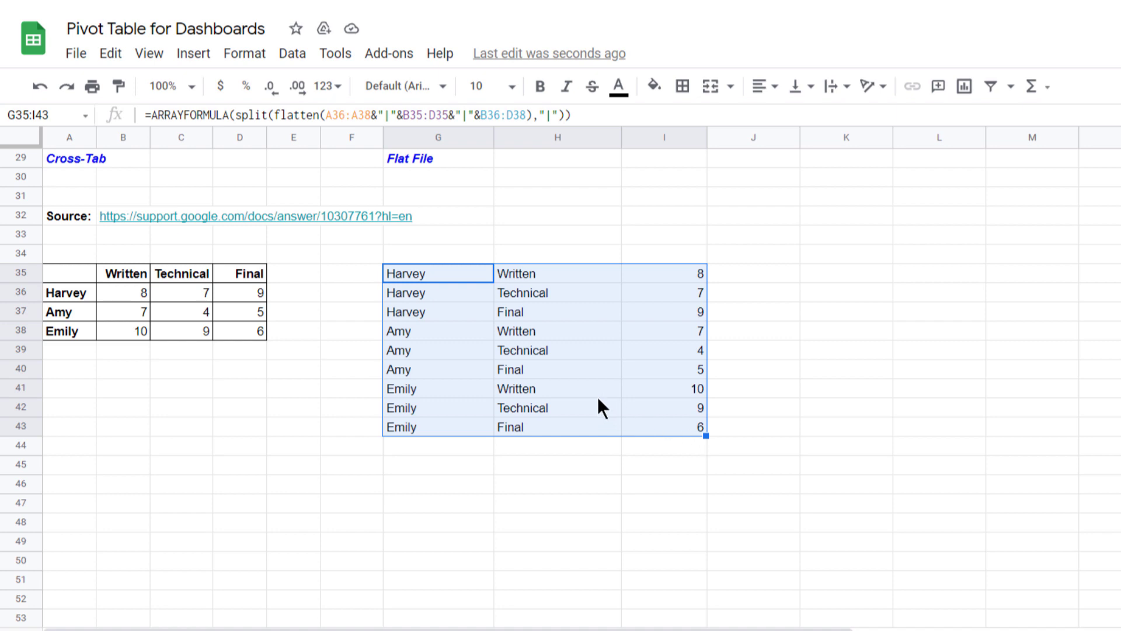
{"action": "mouse_move", "coordinate": [579, 115]}
{"action": "left_mouse_down"}
{"action": "mouse_move", "coordinate": [461, 94]}
{"action": "mouse_move", "coordinate": [94, 90]}
{"action": "left_mouse_up"}
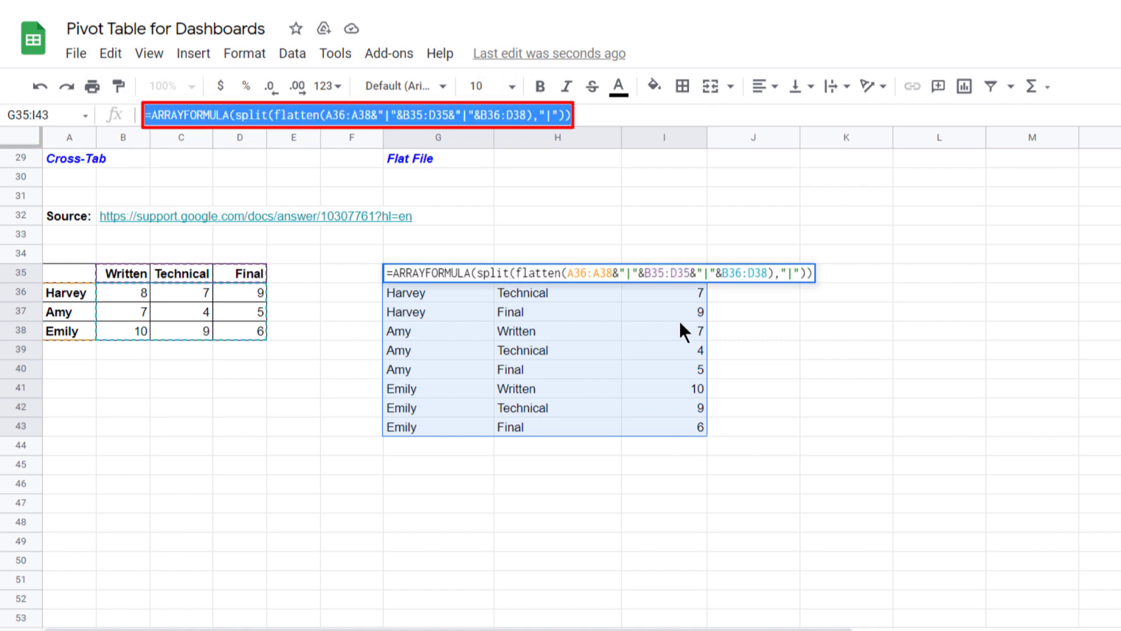
{"action": "key", "text": "Escape"}
Add the headers Name, Type and Score in G34:I34 above the flat list and make them bold.
{"action": "left_click", "coordinate": [450, 254]}
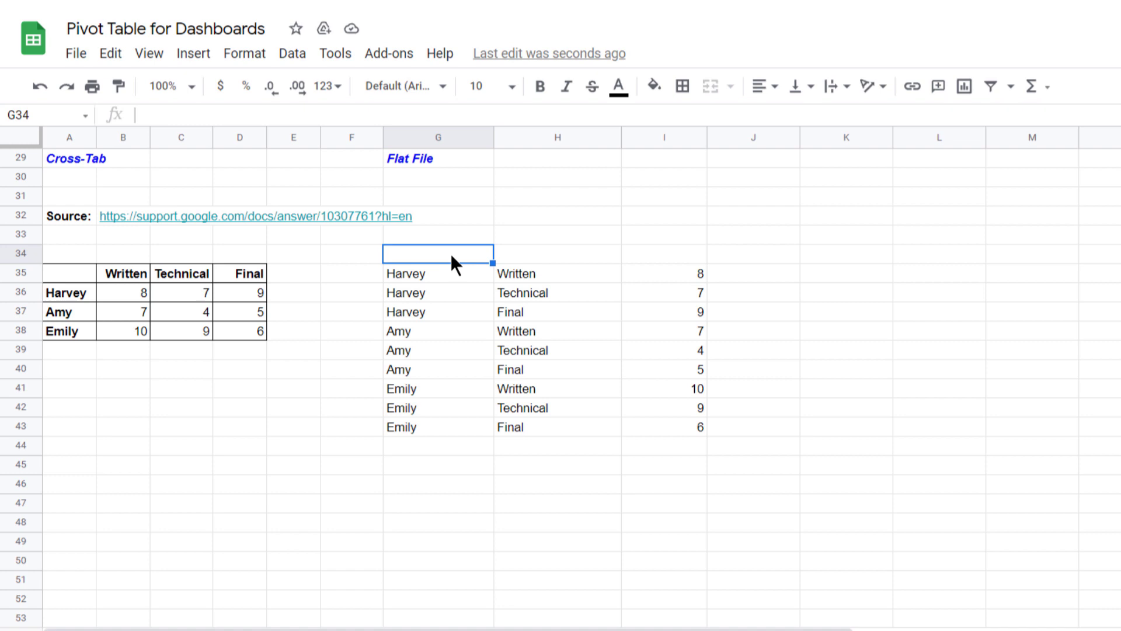
{"action": "type", "text": "Name"}
{"action": "key", "text": "Tab"}
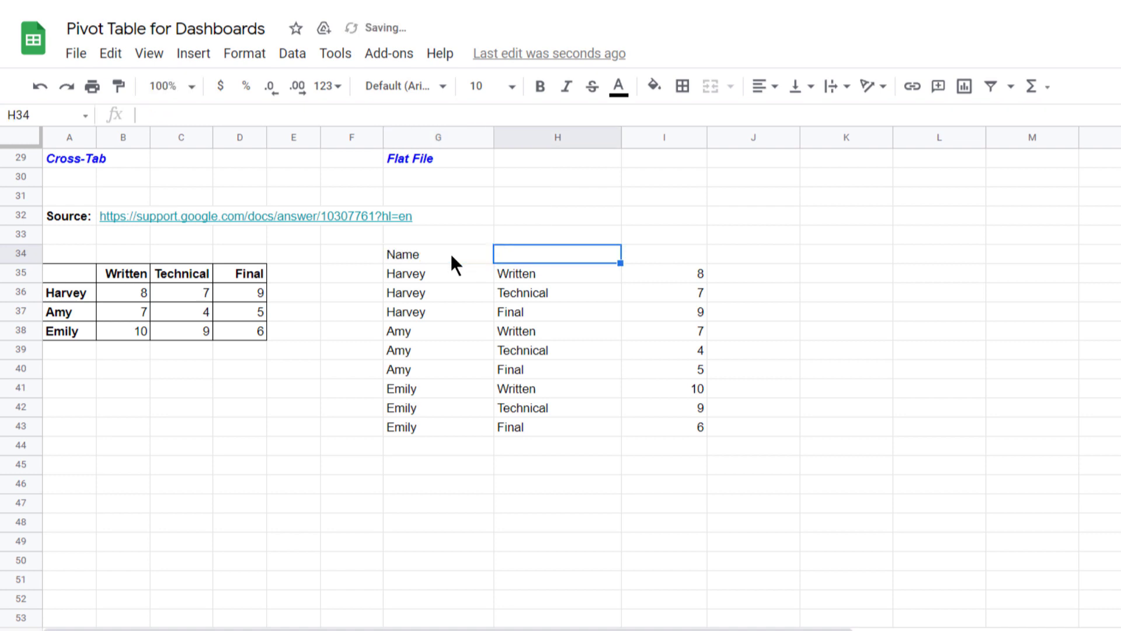
{"action": "type", "text": "Type"}
{"action": "key", "text": "Tab"}
{"action": "type", "text": "Sc"}
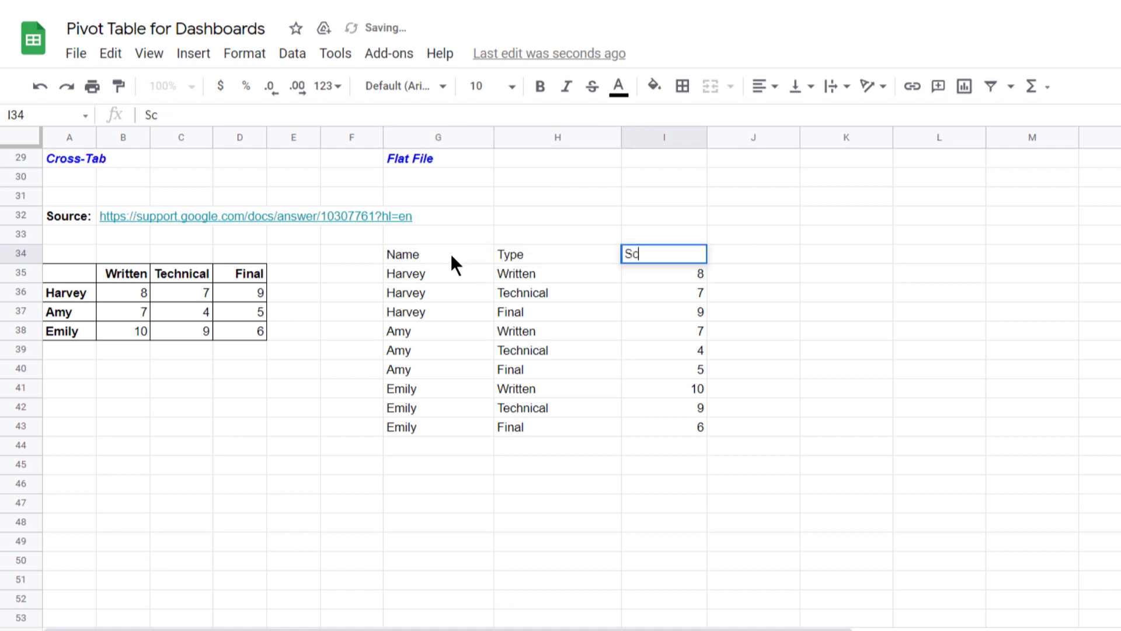
{"action": "type", "text": "ore"}
{"action": "left_click_drag", "start_coordinate": [450, 254], "coordinate": [657, 251]}
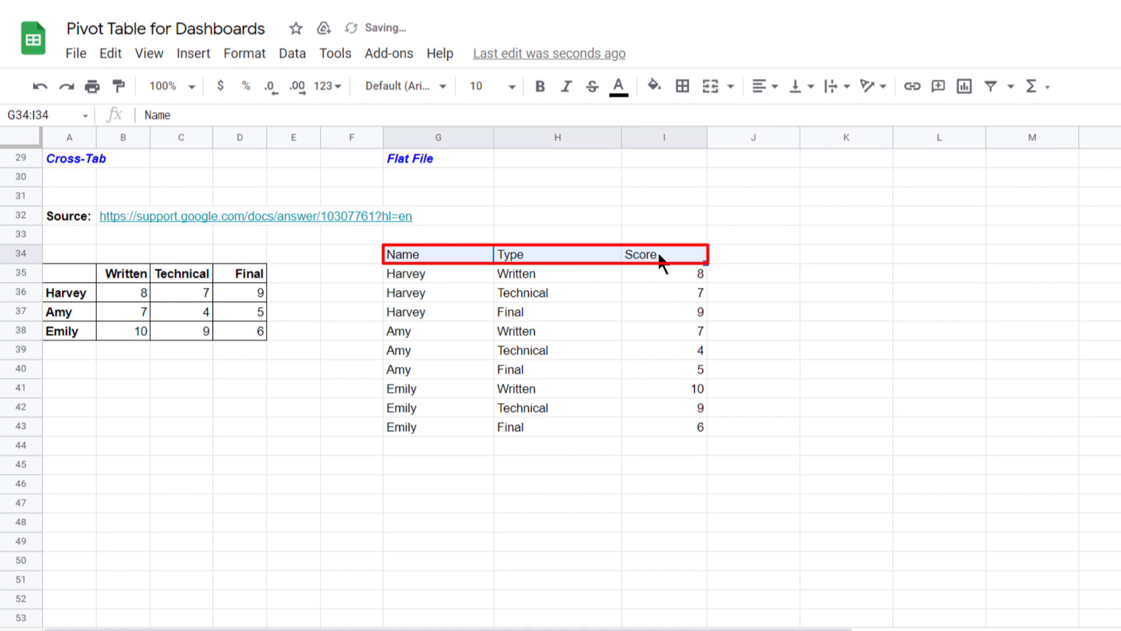
{"action": "key", "text": "ctrl+b"}
Create a pivot table from G34:I43 on the existing sheet at 'CrossTab to Flat - Unpivot'!L33.
{"action": "left_click_drag", "start_coordinate": [413, 254], "coordinate": [652, 434]}
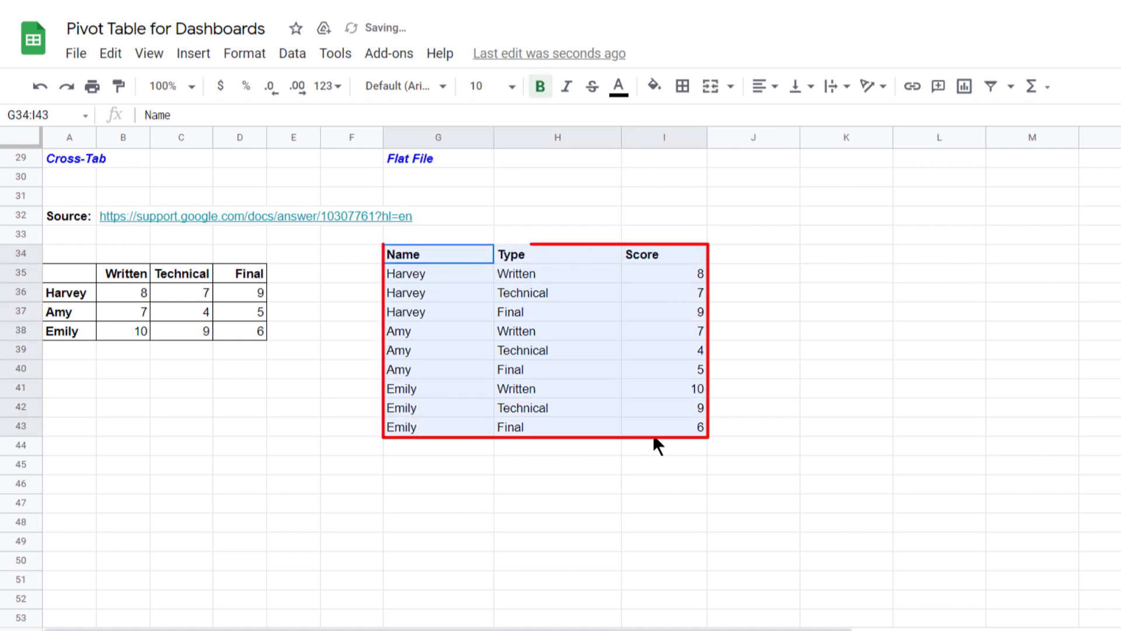
{"action": "left_click", "coordinate": [292, 54]}
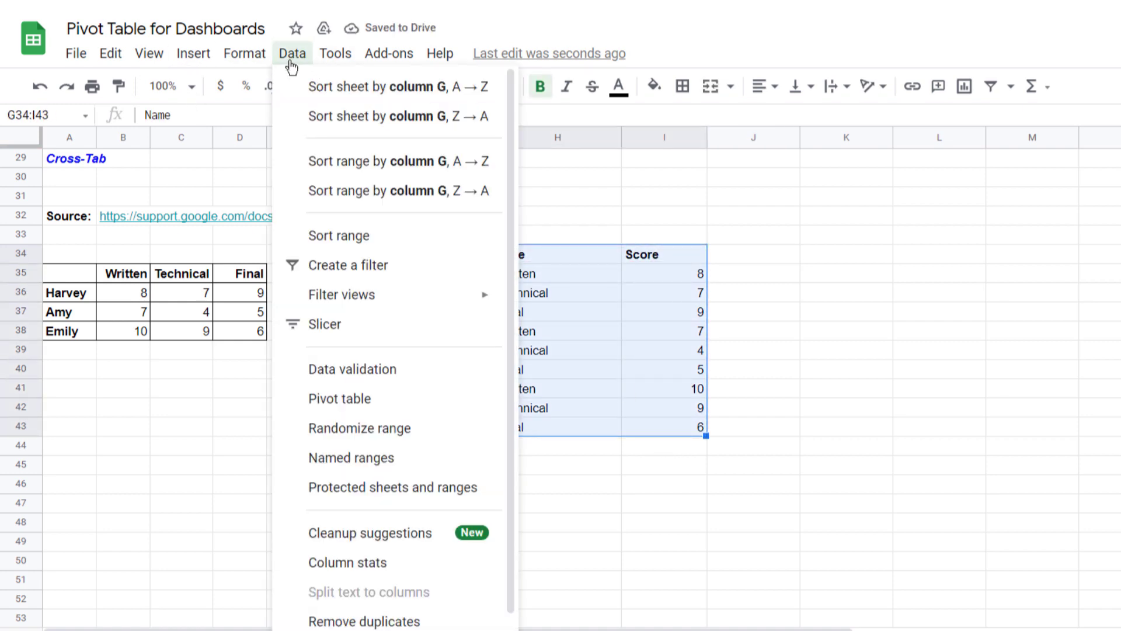
{"action": "left_click", "coordinate": [367, 409]}
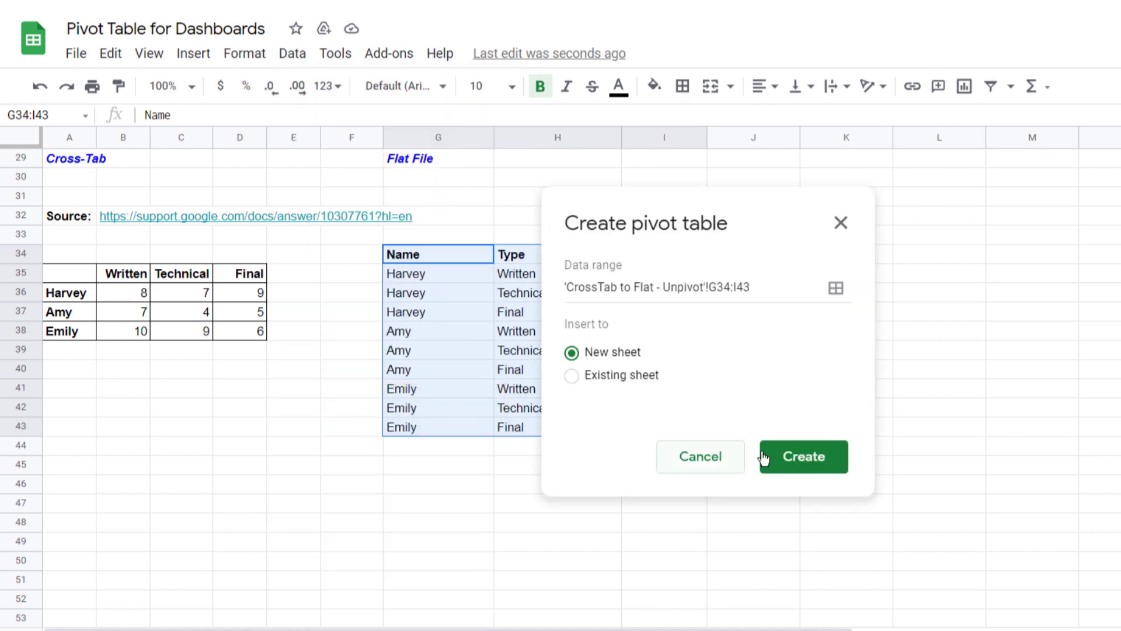
{"action": "left_click", "coordinate": [593, 375]}
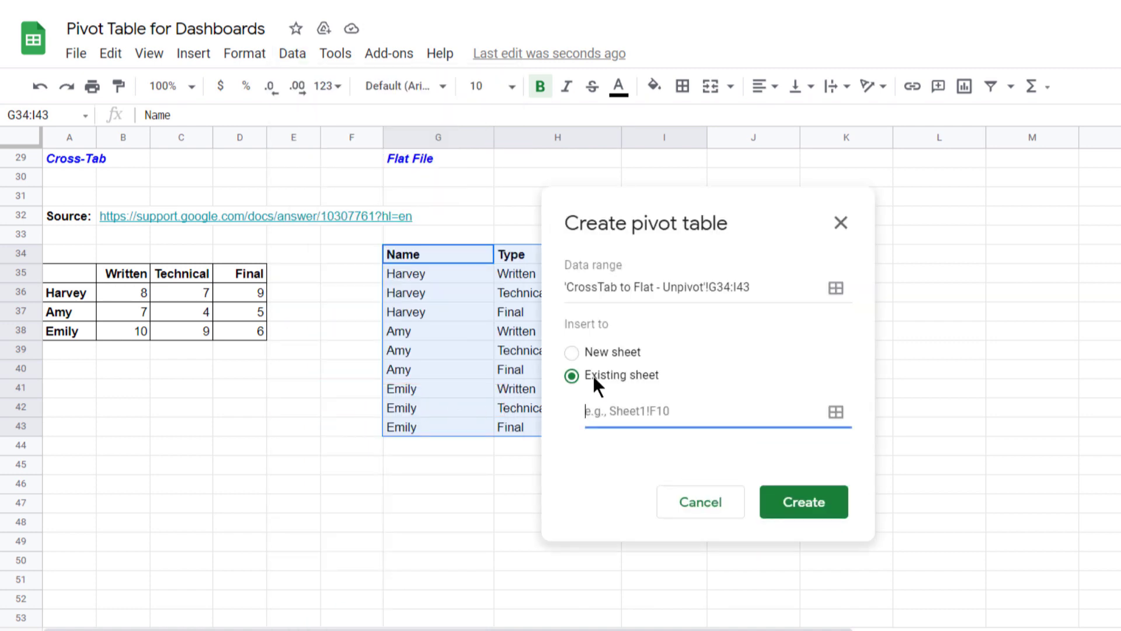
{"action": "left_click", "coordinate": [956, 234]}
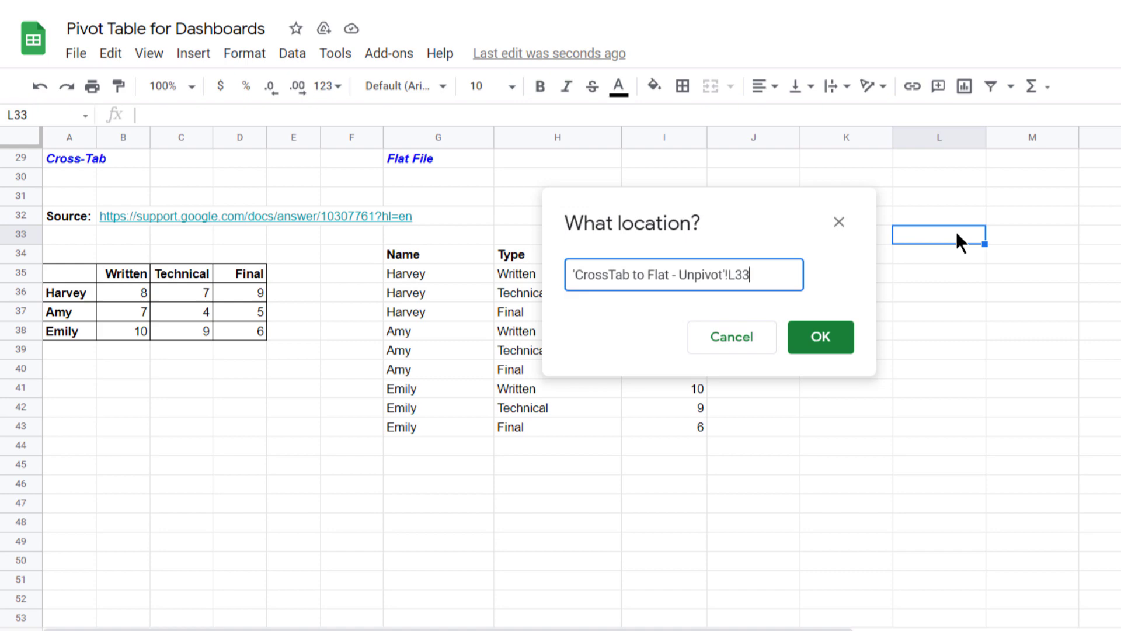
{"action": "left_click", "coordinate": [822, 349]}
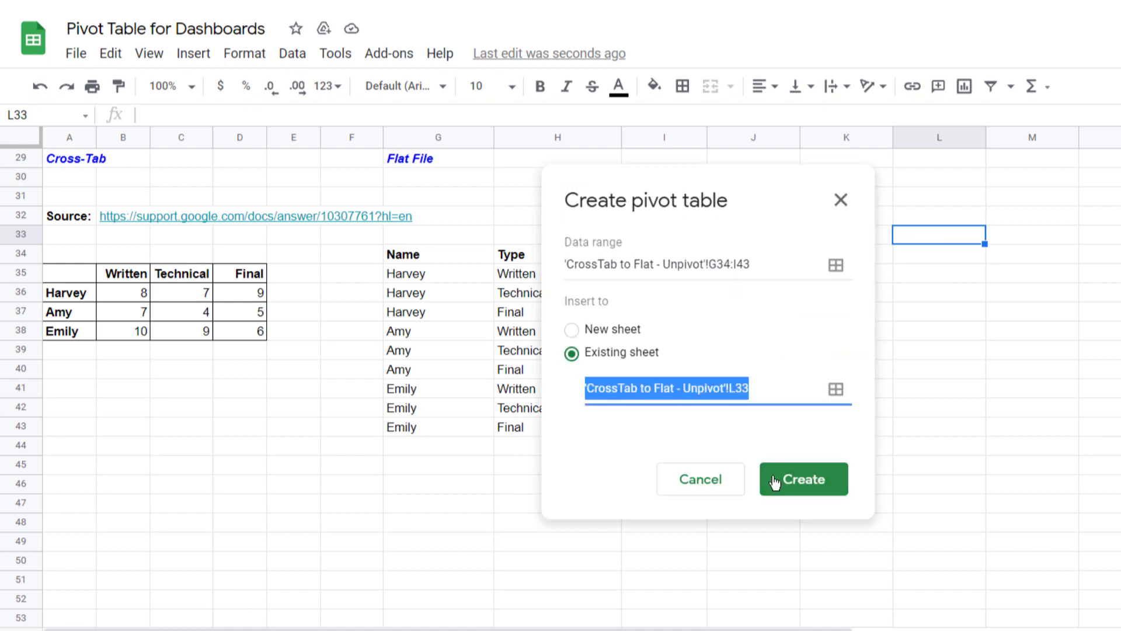
{"action": "left_click", "coordinate": [805, 484]}
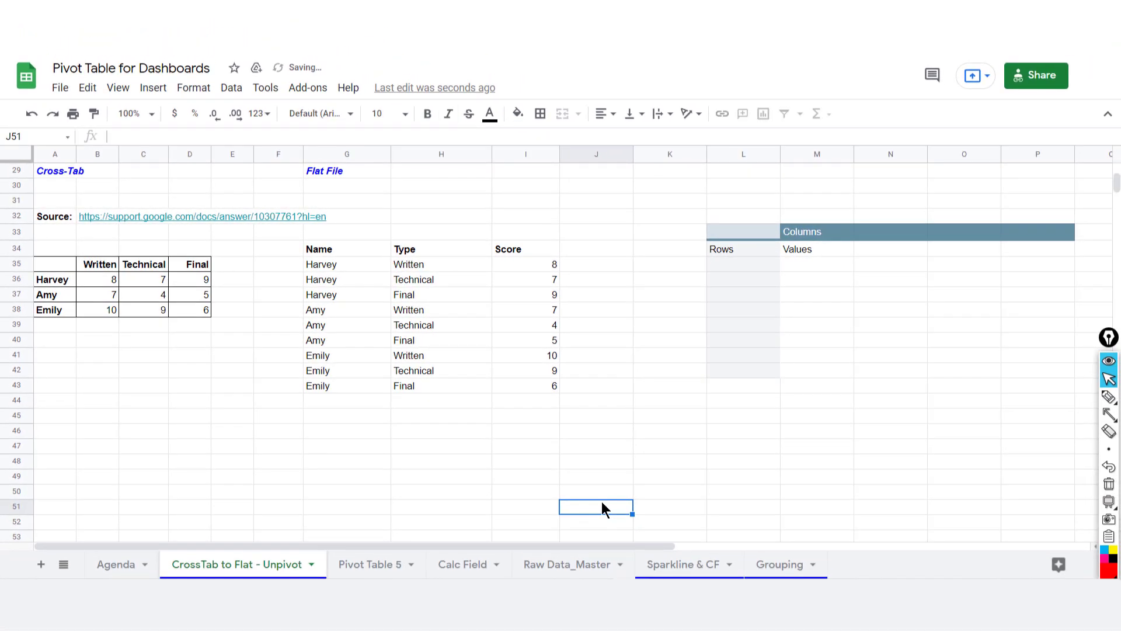
{"action": "scroll", "coordinate": [601, 500], "scroll_direction": "right", "scroll_amount": 3}
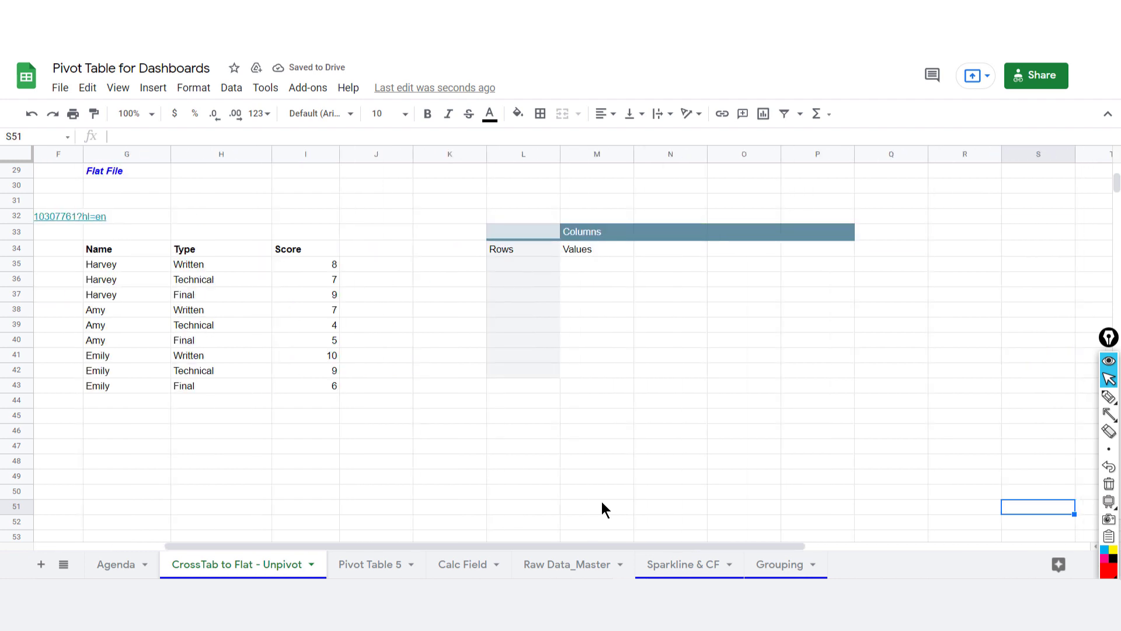
Add Name as rows and Type as columns to the pivot table at L33.
{"action": "left_click", "coordinate": [520, 268]}
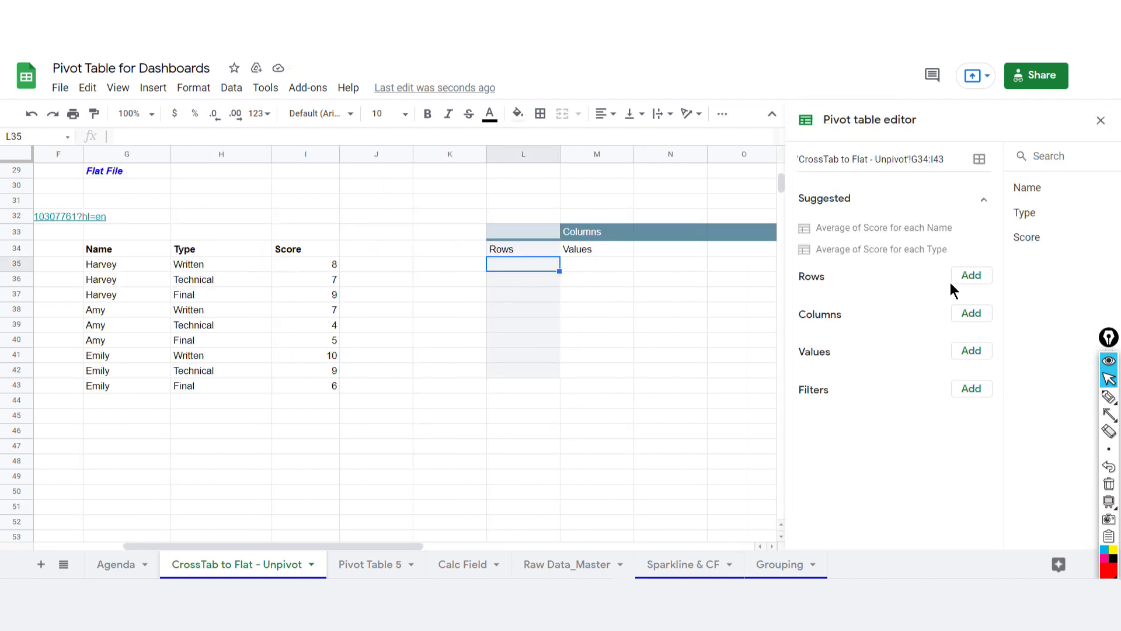
{"action": "left_click", "coordinate": [971, 275]}
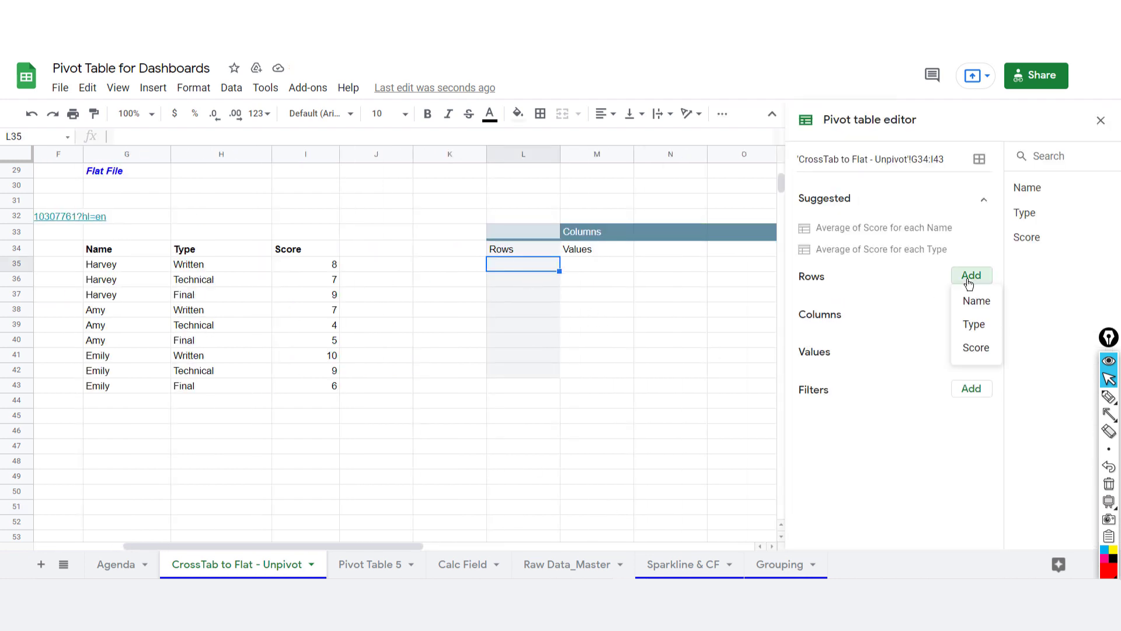
{"action": "left_click", "coordinate": [973, 301]}
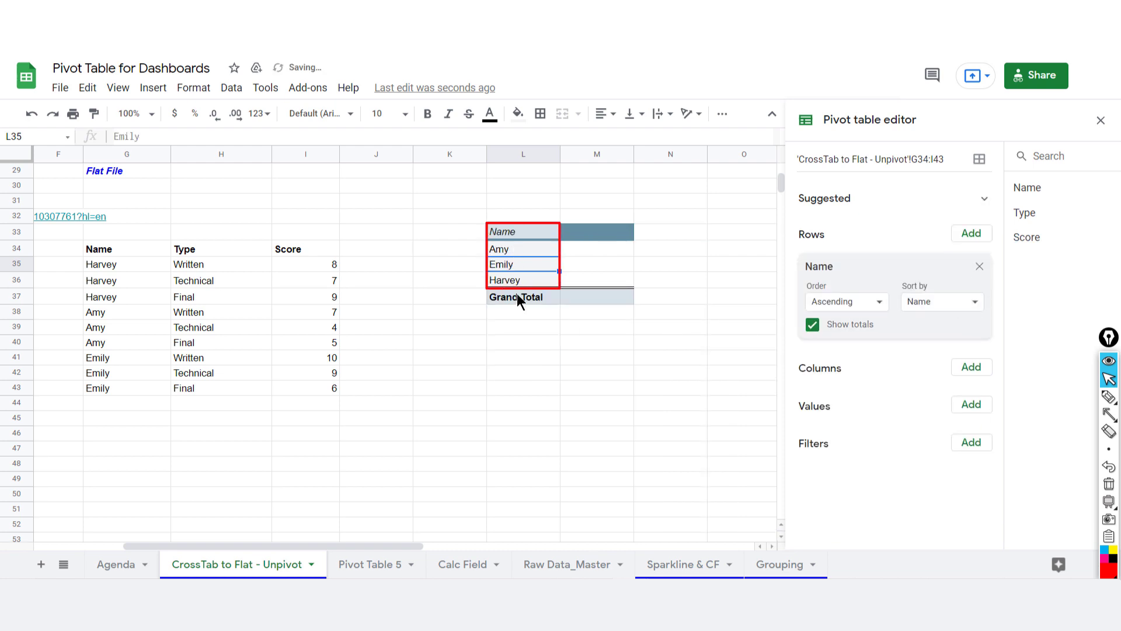
{"action": "left_click", "coordinate": [602, 246]}
{"action": "left_click", "coordinate": [973, 368]}
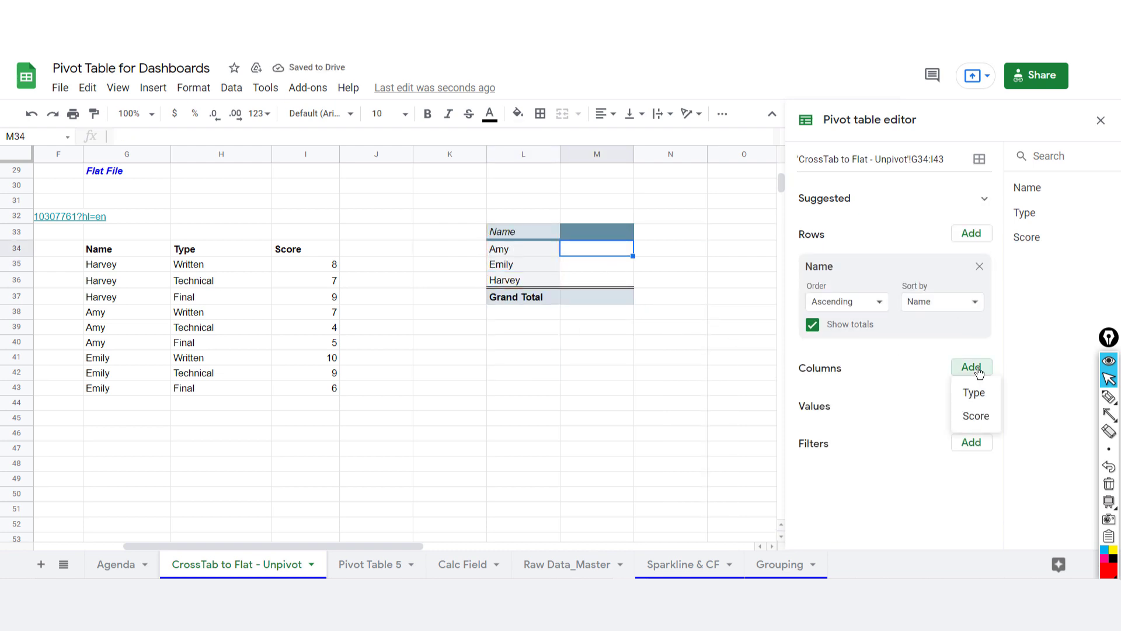
{"action": "left_click", "coordinate": [980, 402]}
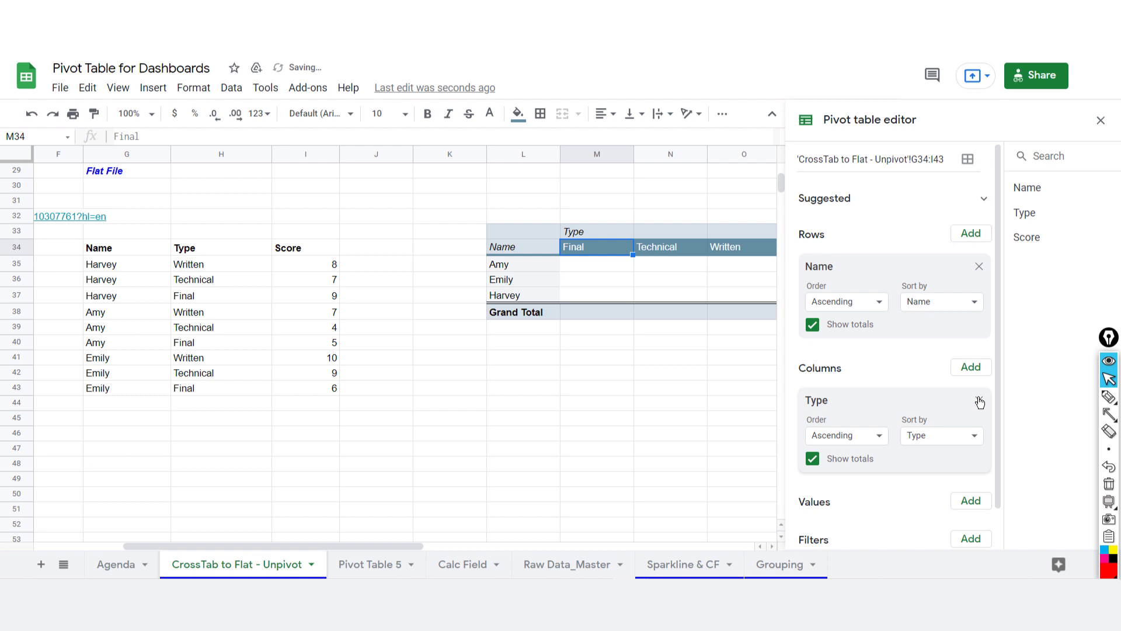
Add Score, summarized by SUM, to the values of the Name by Type pivot table.
{"action": "left_click", "coordinate": [590, 279]}
{"action": "scroll", "coordinate": [964, 491], "scroll_direction": "down", "scroll_amount": 1}
{"action": "left_click", "coordinate": [969, 459]}
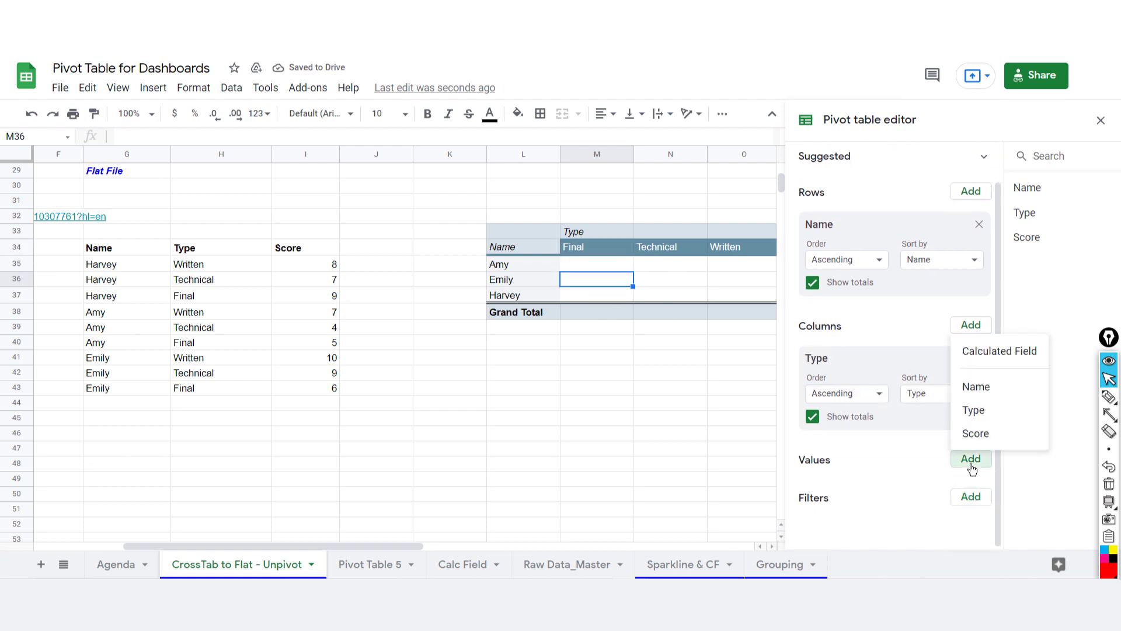
{"action": "left_click", "coordinate": [975, 433]}
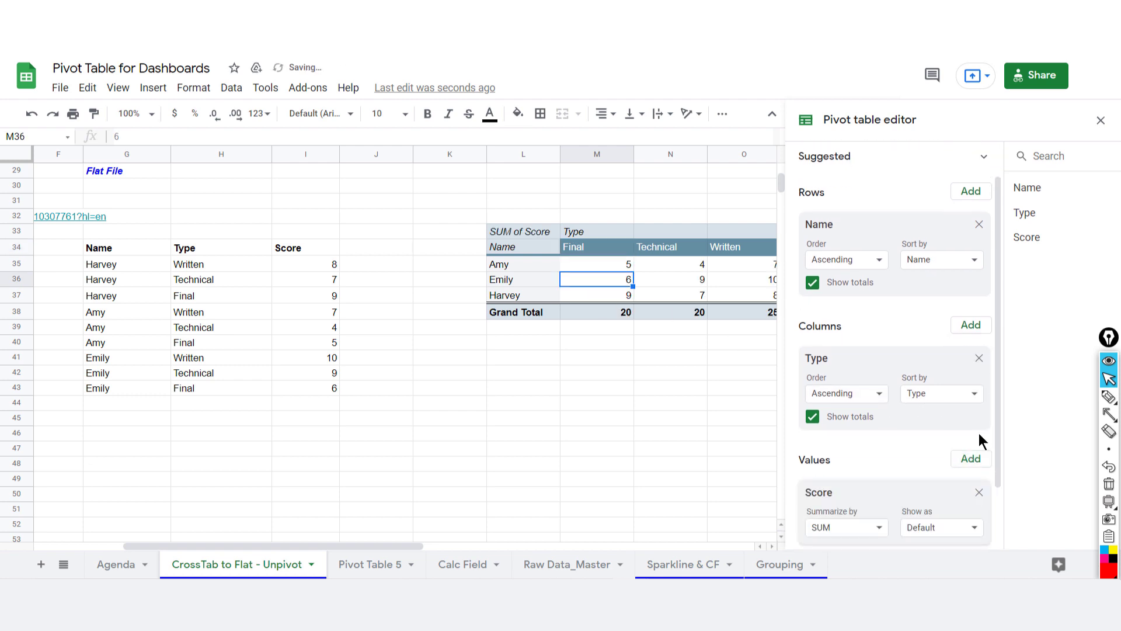
{"action": "left_click", "coordinate": [581, 341]}
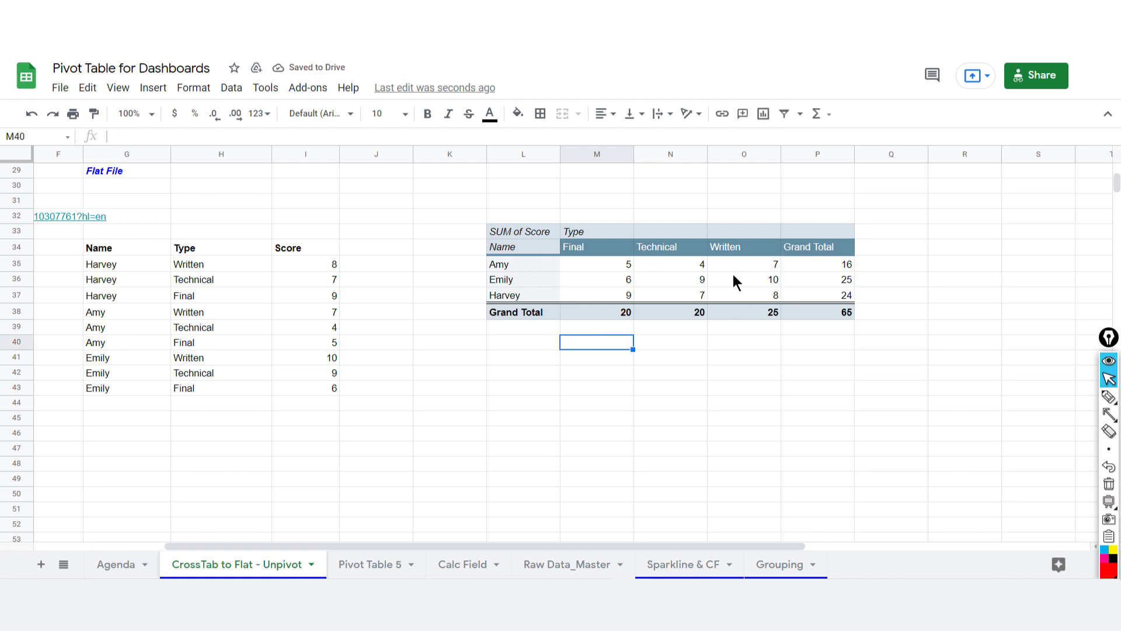
Remove the Type columns, the Name rows and the Score values from the pivot table.
{"action": "left_click", "coordinate": [681, 285]}
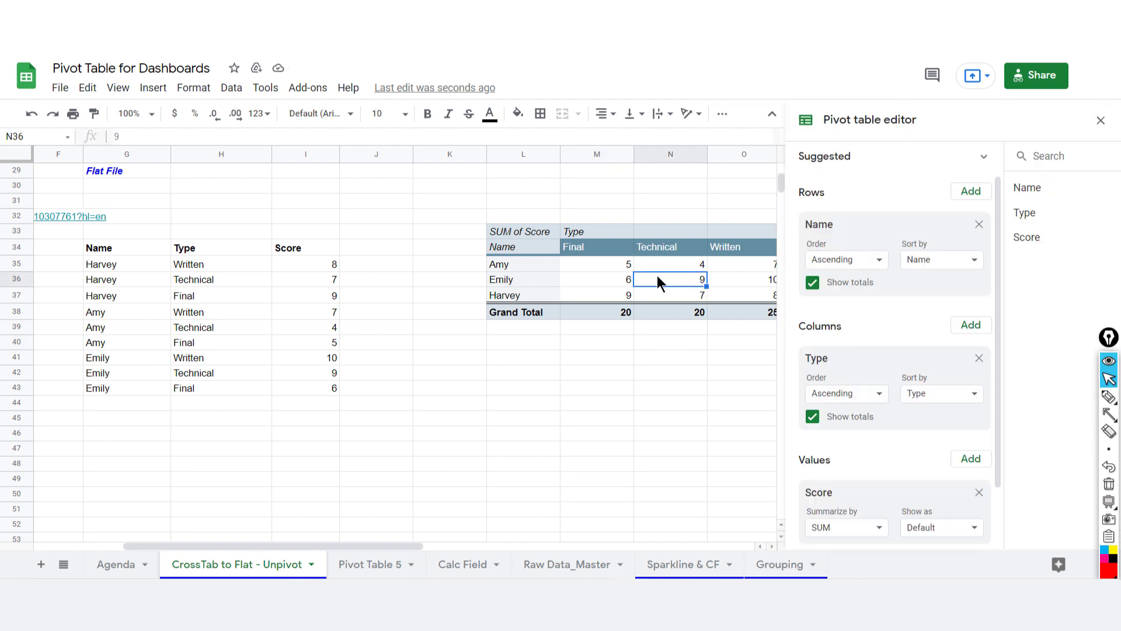
{"action": "left_click", "coordinate": [977, 358]}
{"action": "left_click", "coordinate": [978, 247]}
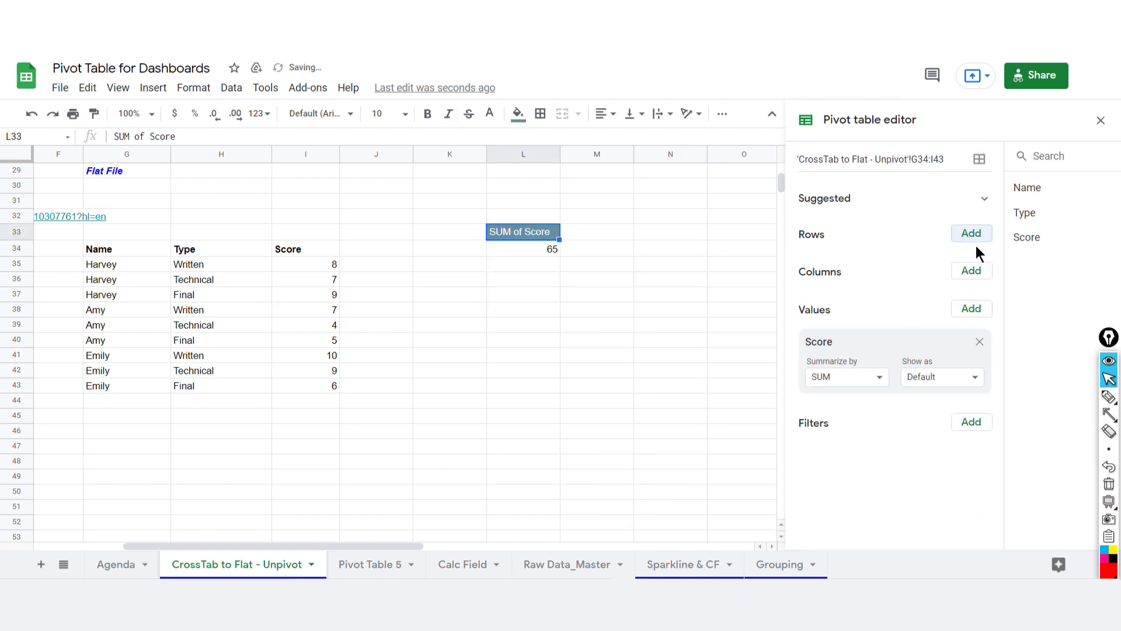
{"action": "left_click", "coordinate": [978, 344]}
Add Score as the row field of the emptied pivot table at L33.
{"action": "left_click", "coordinate": [530, 278]}
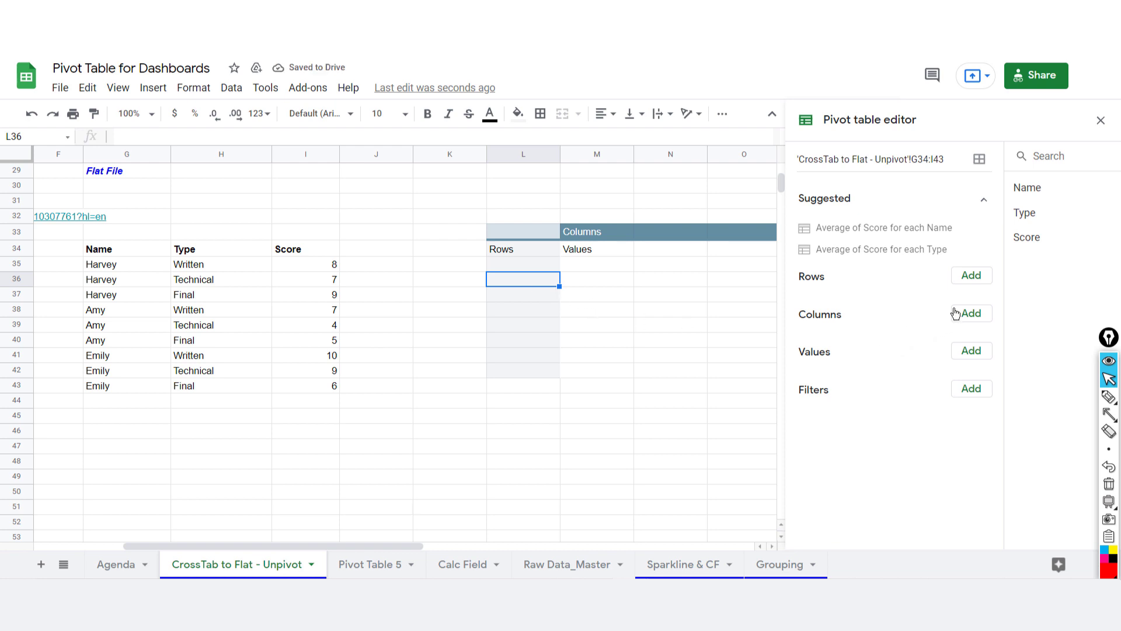
{"action": "left_click", "coordinate": [970, 276]}
{"action": "left_click", "coordinate": [972, 349]}
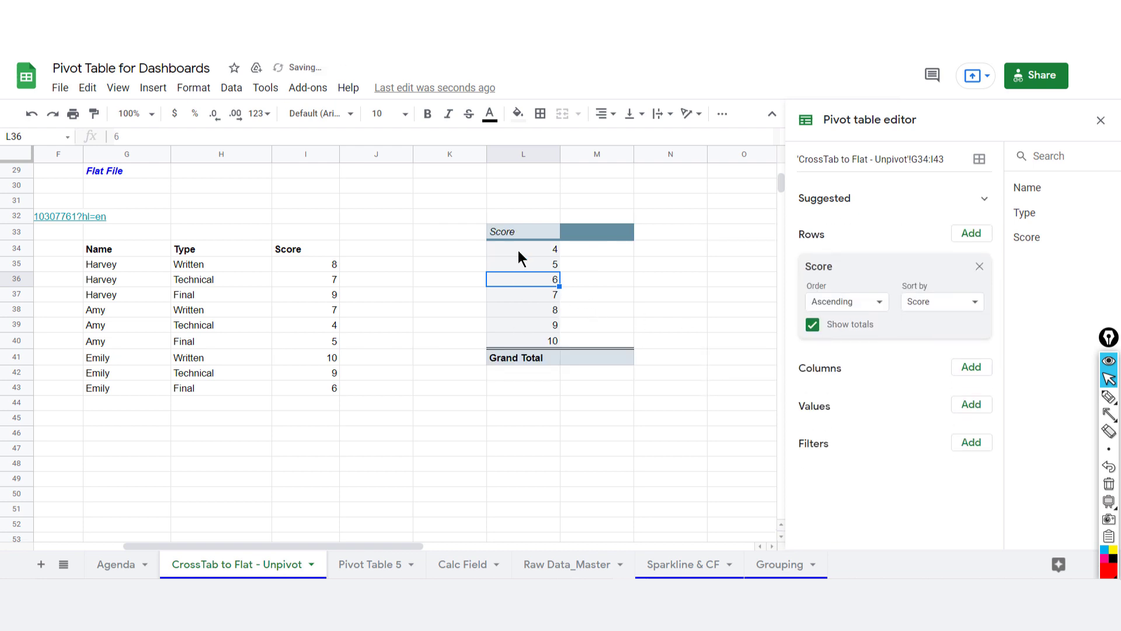
Group the pivot table's Score rows with a grouping rule of interval size 3.
{"action": "right_click", "coordinate": [533, 280]}
{"action": "left_click", "coordinate": [590, 438]}
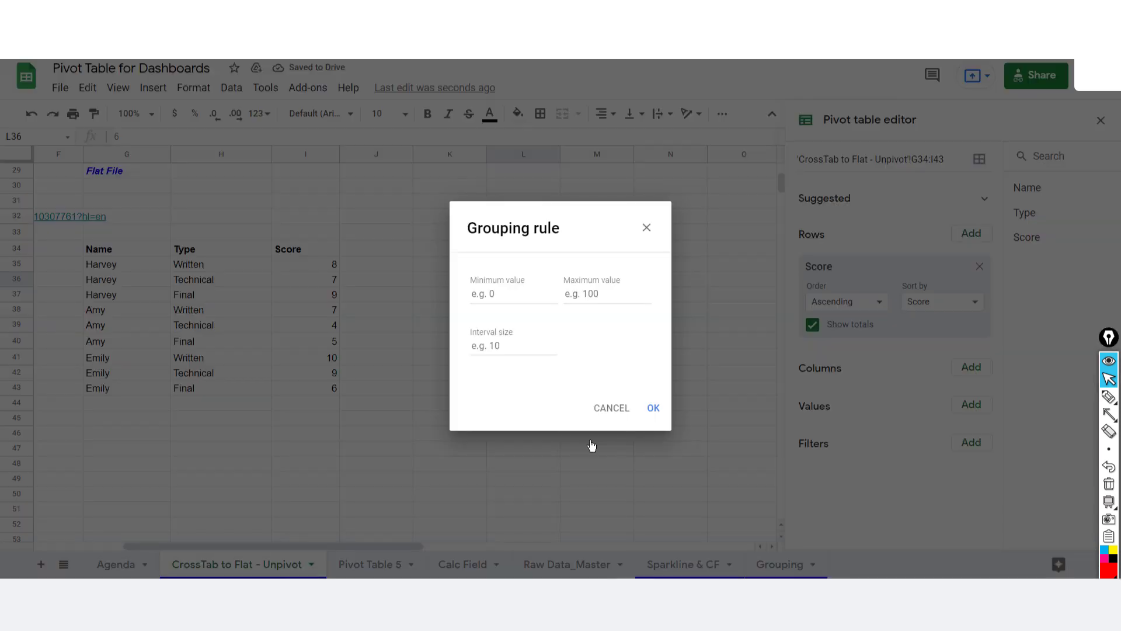
{"action": "left_click", "coordinate": [521, 356]}
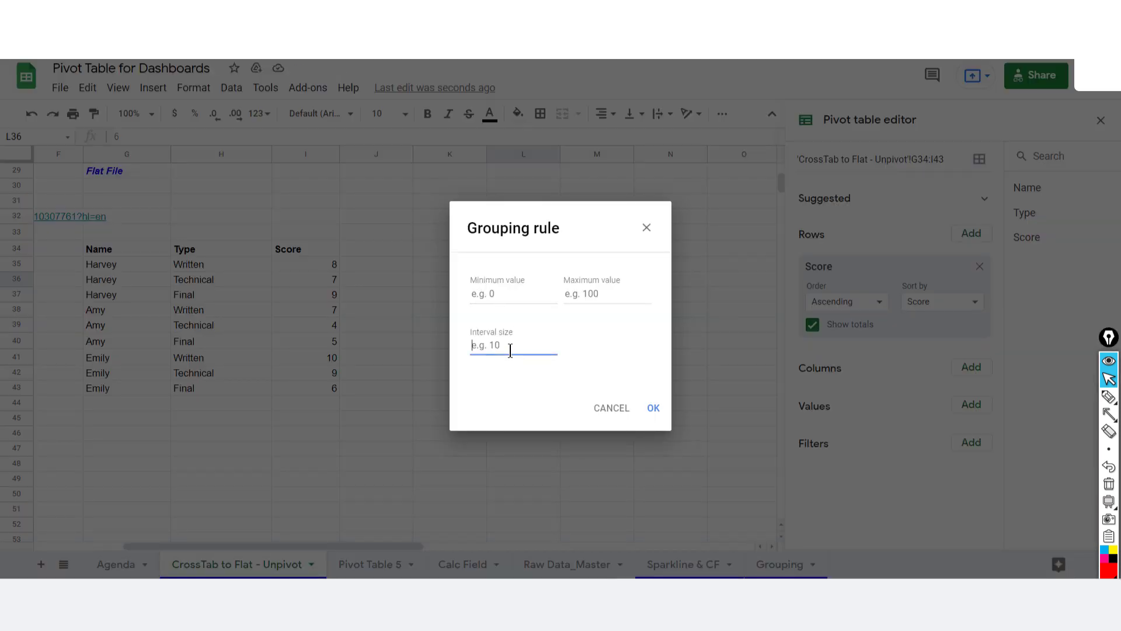
{"action": "type", "text": "3"}
{"action": "left_click", "coordinate": [649, 407]}
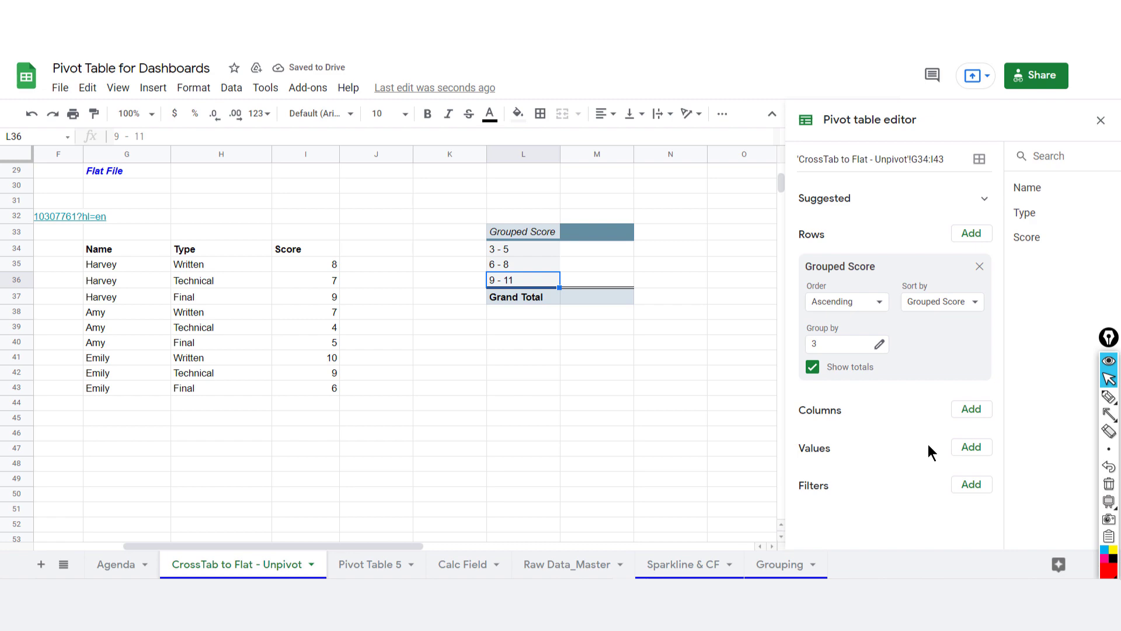
Add Name, summarized by COUNTA, to the pivot table's values and check the count in each score group.
{"action": "left_click", "coordinate": [971, 448]}
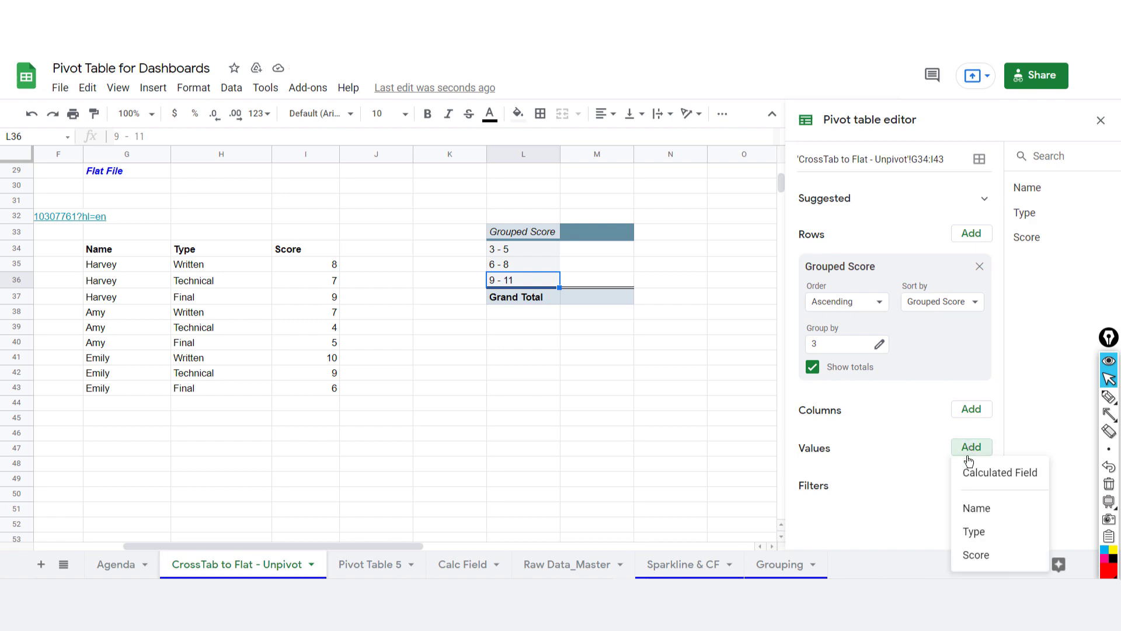
{"action": "left_click", "coordinate": [974, 509]}
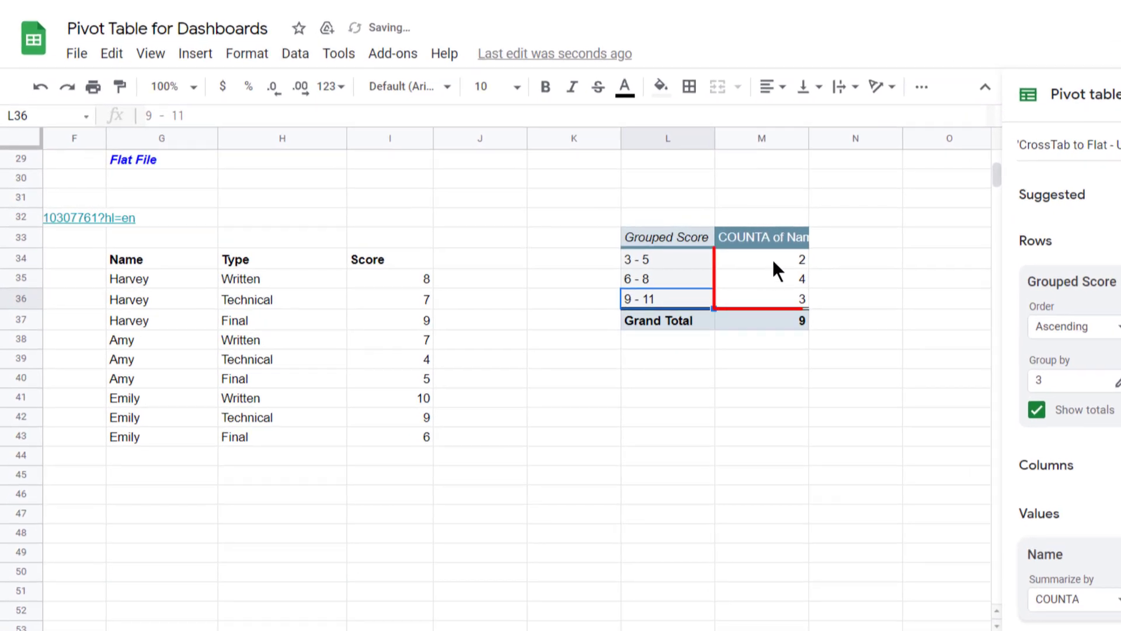
{"action": "left_click_drag", "start_coordinate": [695, 251], "coordinate": [695, 292]}
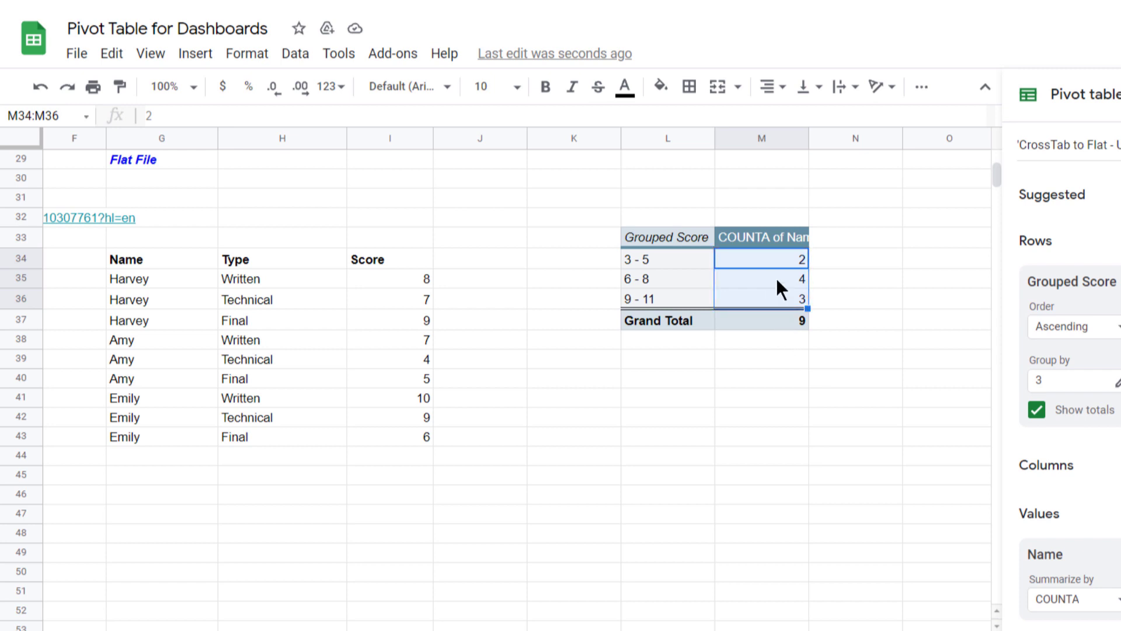
{"action": "left_click_drag", "start_coordinate": [776, 278], "coordinate": [667, 281]}
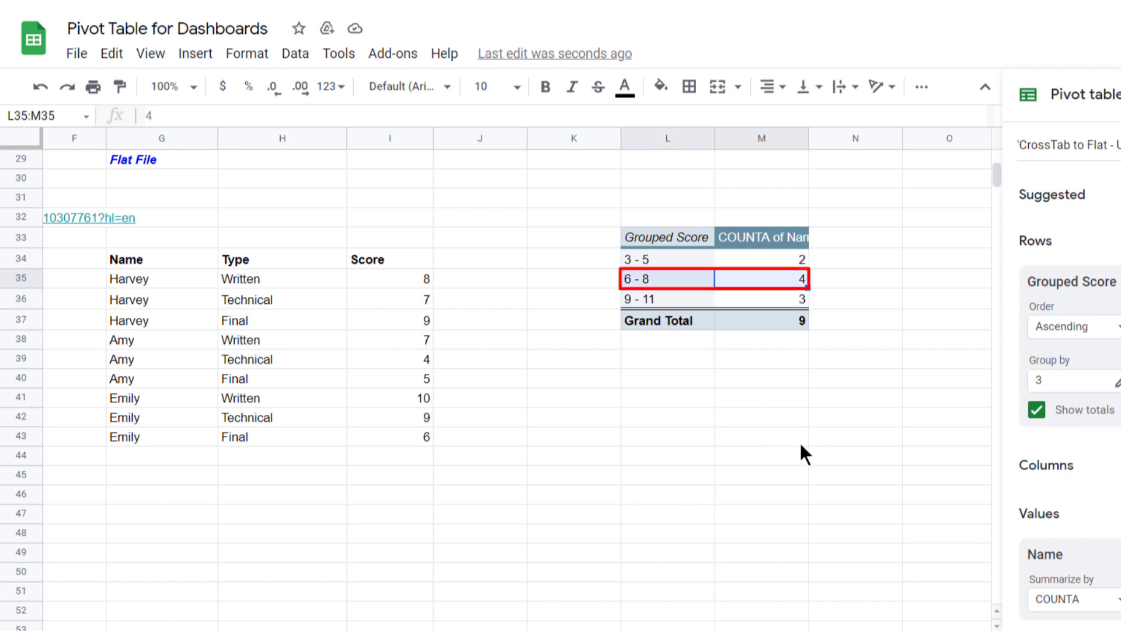
{"action": "left_click", "coordinate": [739, 379]}
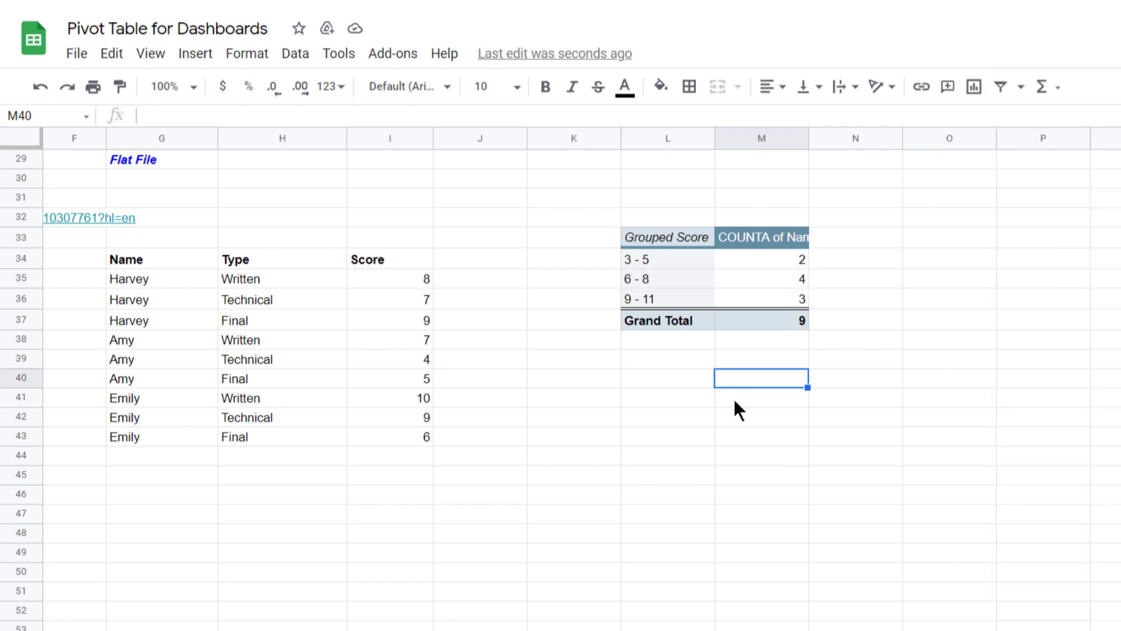
Compare the cross-tab in A35:D38 with the flat list in G34:I43 and review the unpivot formula in G35.
{"action": "scroll", "coordinate": [170, 268], "scroll_direction": "left", "scroll_amount": 5}
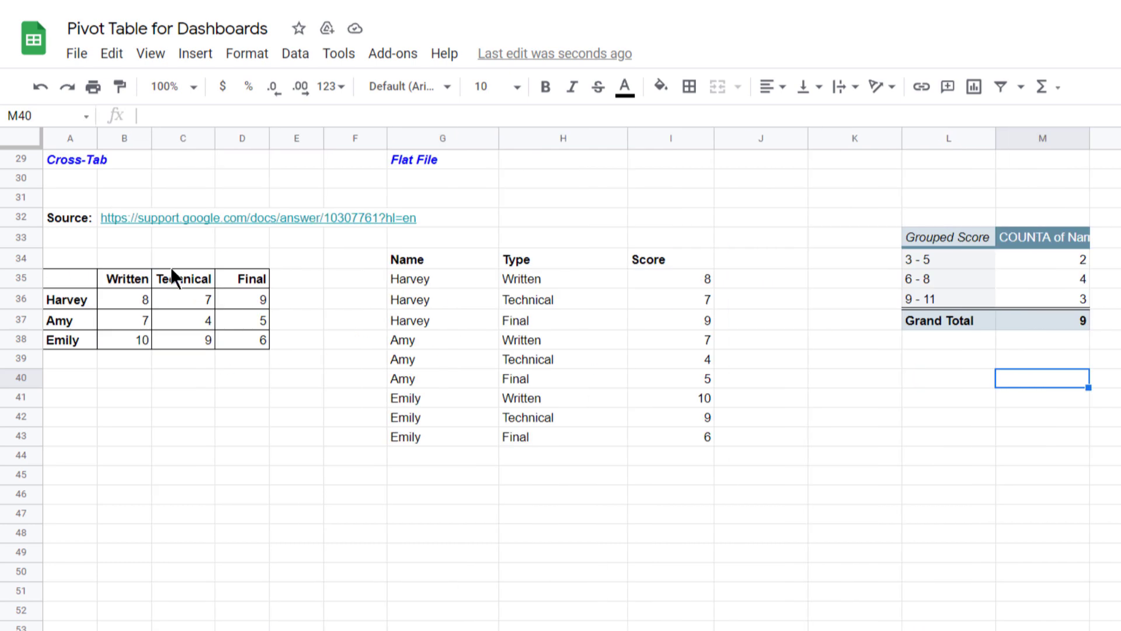
{"action": "left_click_drag", "start_coordinate": [65, 275], "coordinate": [237, 331]}
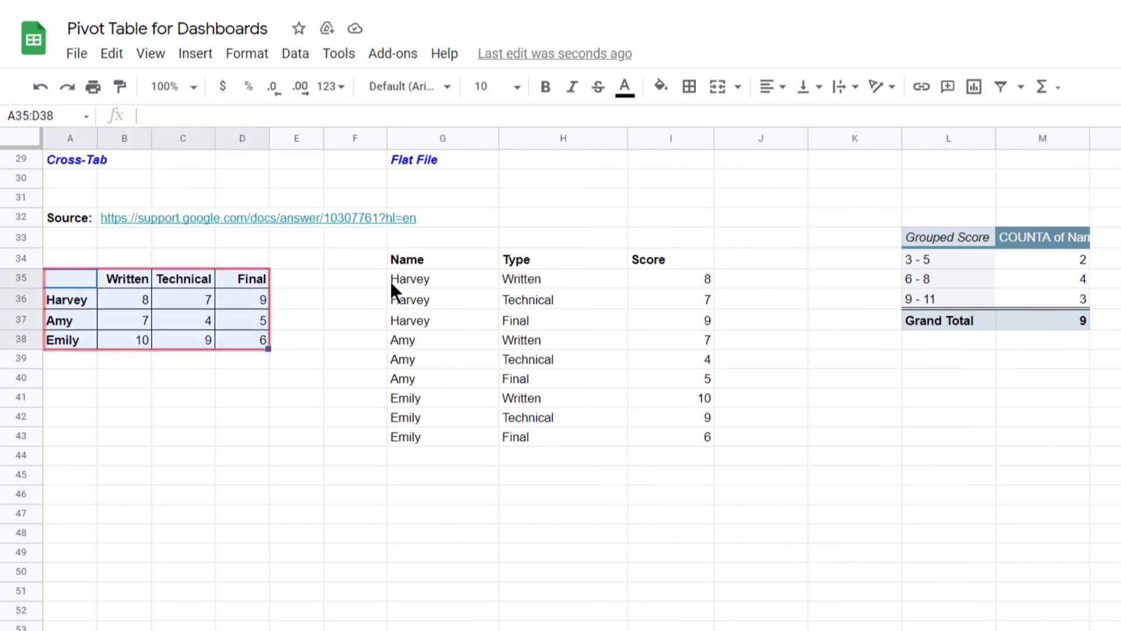
{"action": "left_click", "coordinate": [424, 264]}
{"action": "left_click_drag", "start_coordinate": [424, 264], "coordinate": [708, 437]}
{"action": "double_click", "coordinate": [451, 253]}
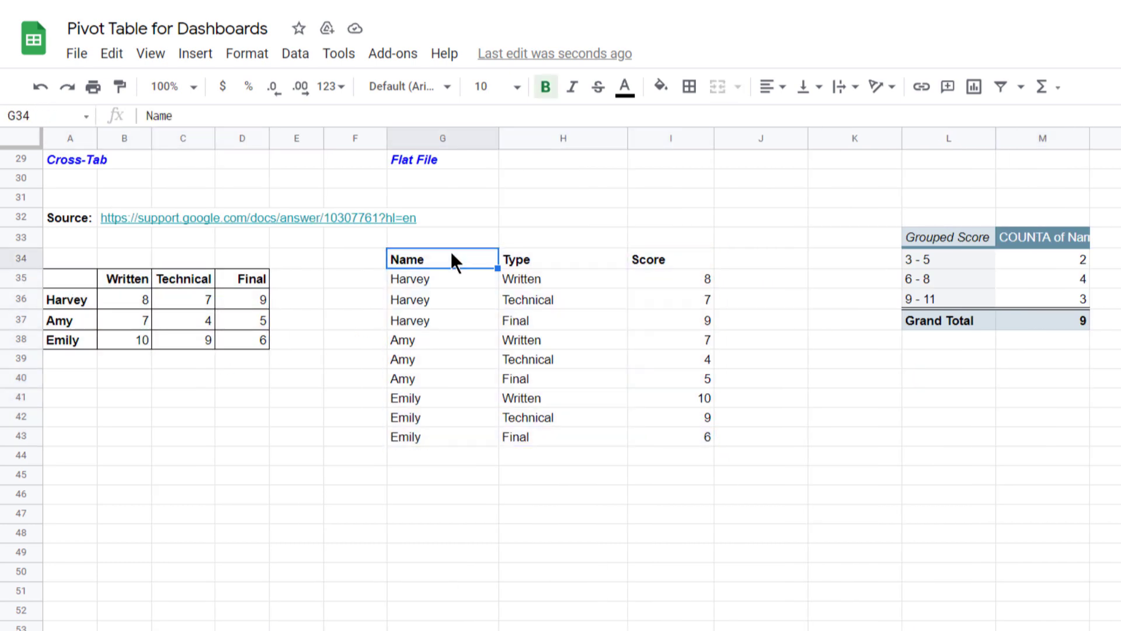
{"action": "double_click", "coordinate": [450, 283]}
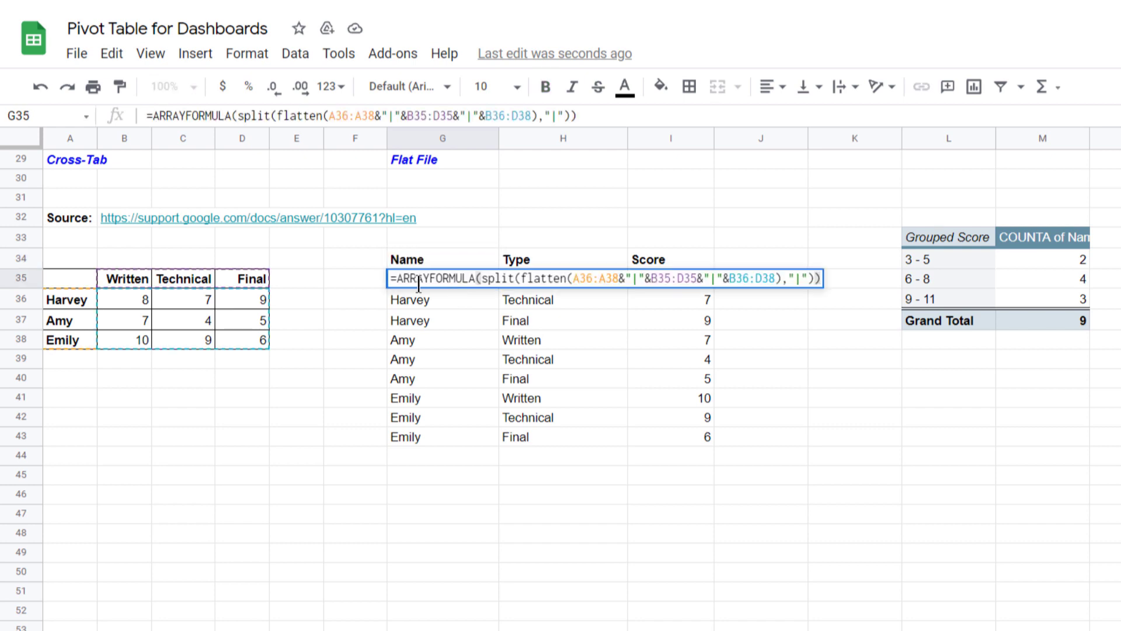
{"action": "left_click_drag", "start_coordinate": [394, 278], "coordinate": [946, 278]}
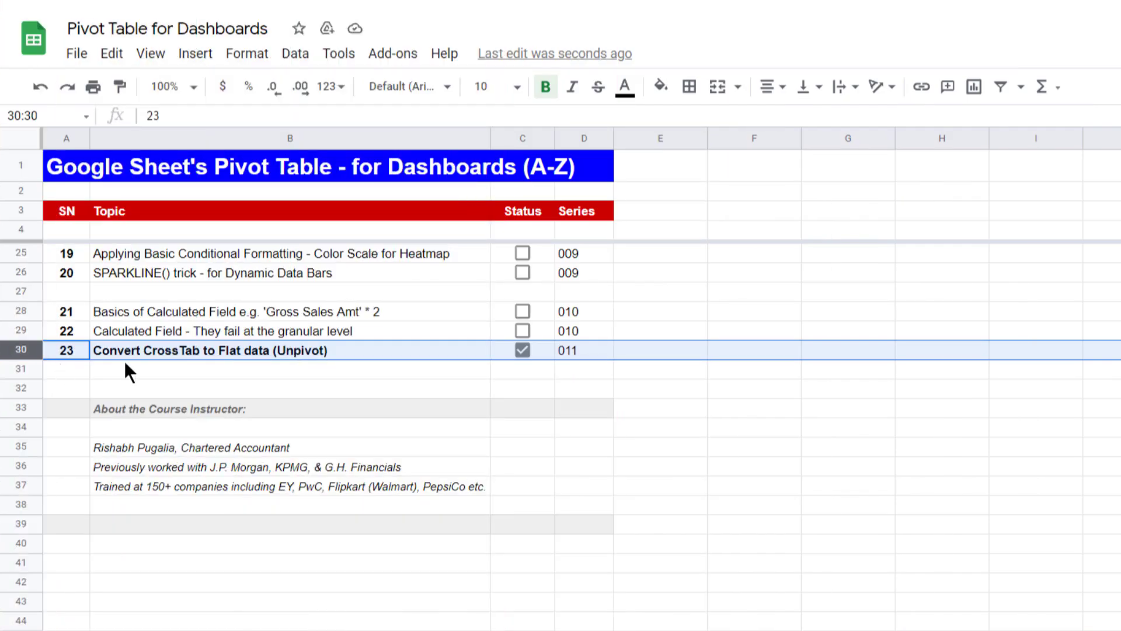
Clear the Status checkbox for topic 23, Convert CrossTab to Flat data (Unpivot), on the Agenda sheet.
{"action": "left_click", "coordinate": [523, 350]}
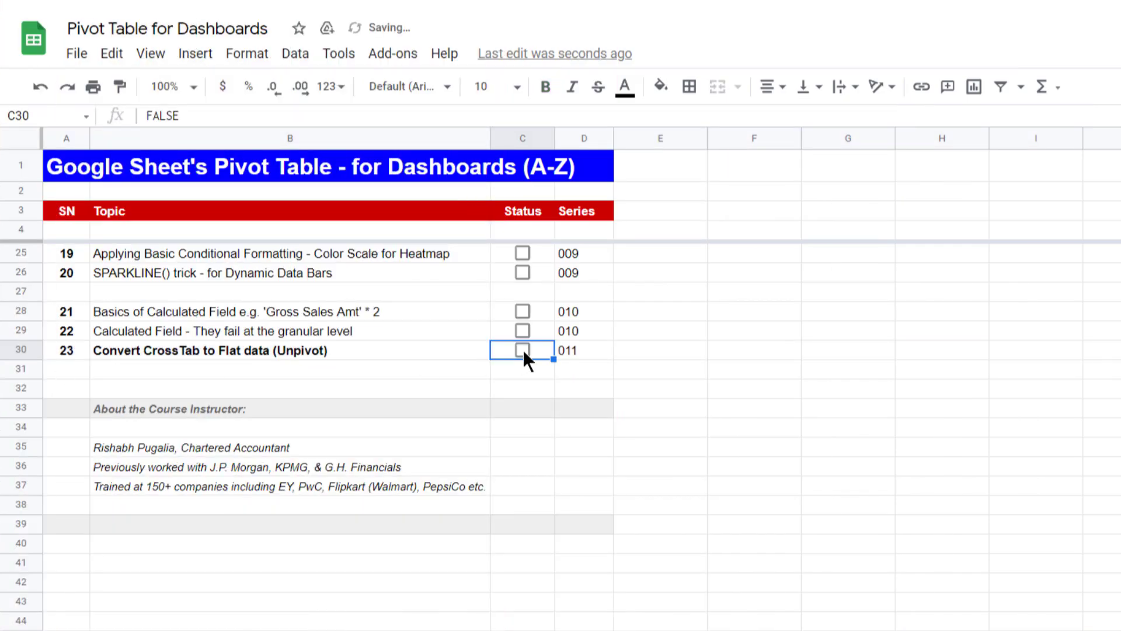
{"action": "scroll", "coordinate": [624, 408], "scroll_direction": "up", "scroll_amount": 3}
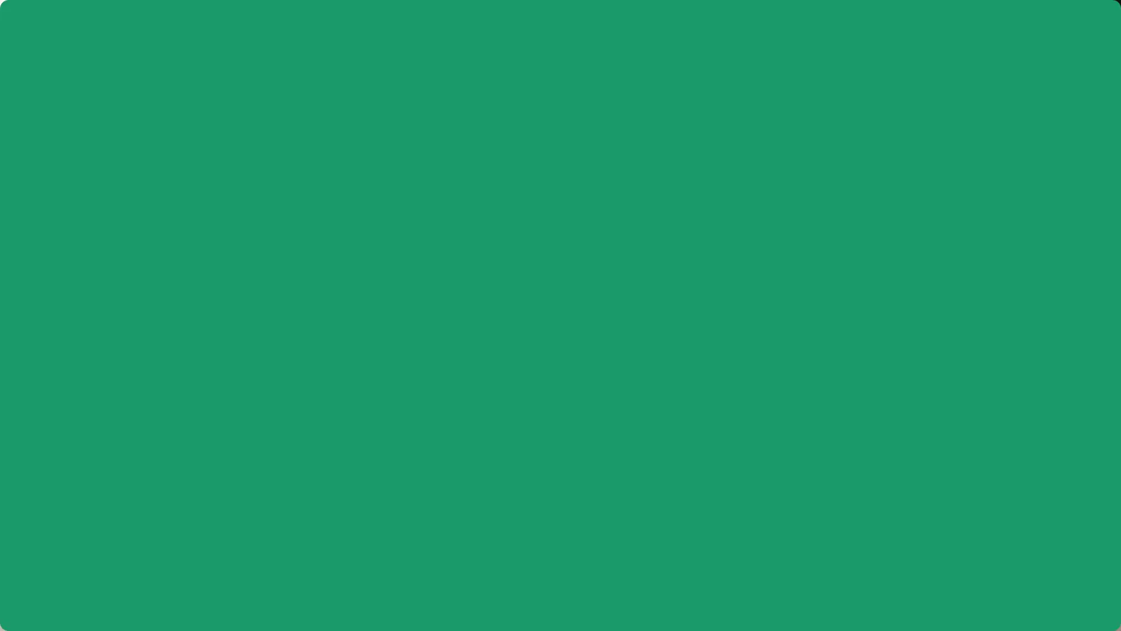